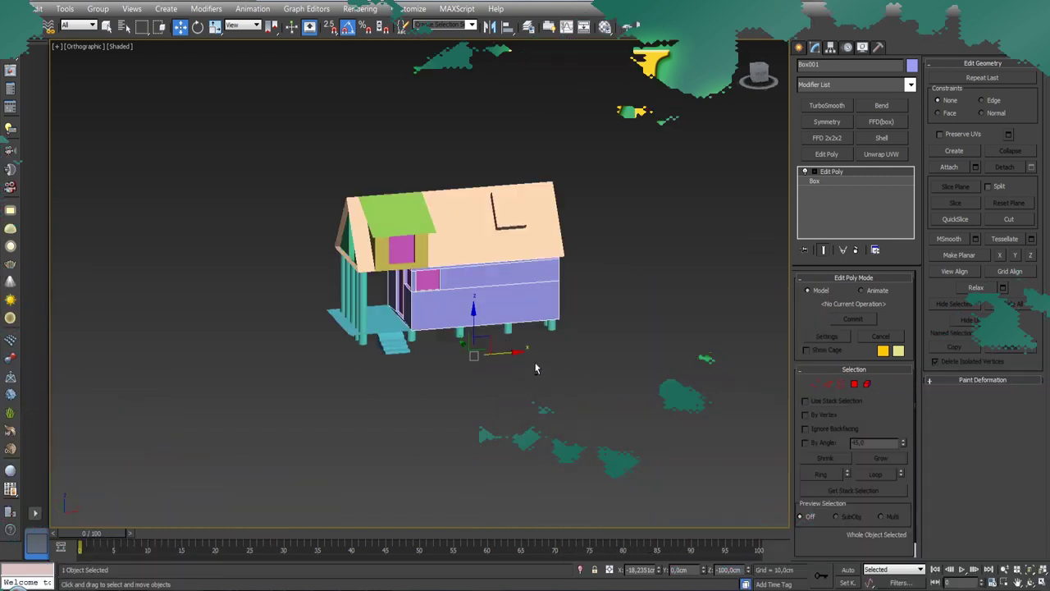
Turn on Affect Pivot Only for the purple wall box, then deselect it.
key(f)
scroll(511, 356, up, 5)
scroll(511, 351, up, 3)
scroll(511, 350, down, 8)
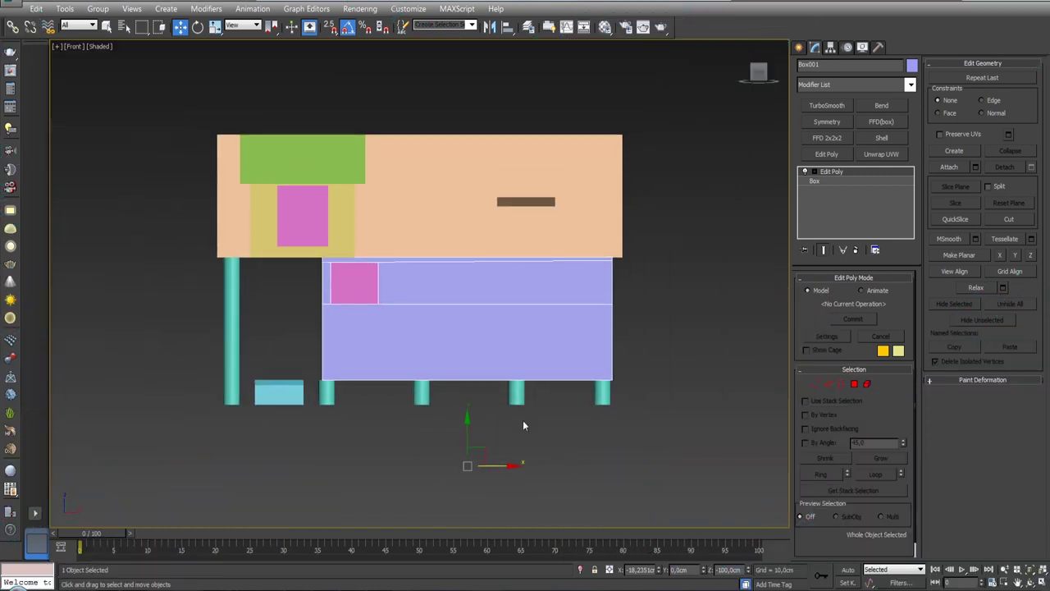
click(568, 444)
click(497, 341)
click(831, 47)
click(833, 132)
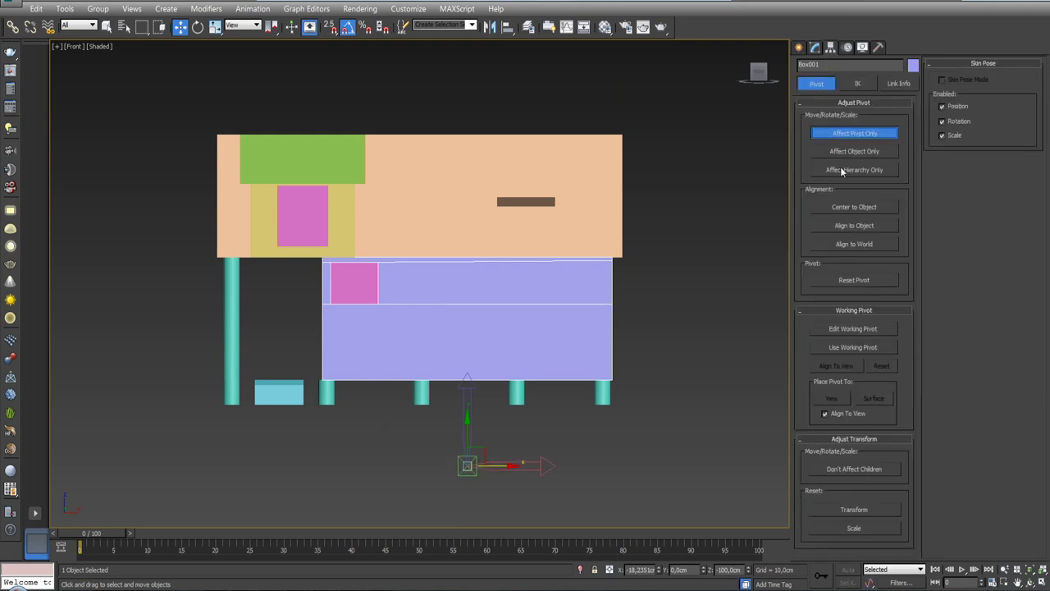
click(819, 49)
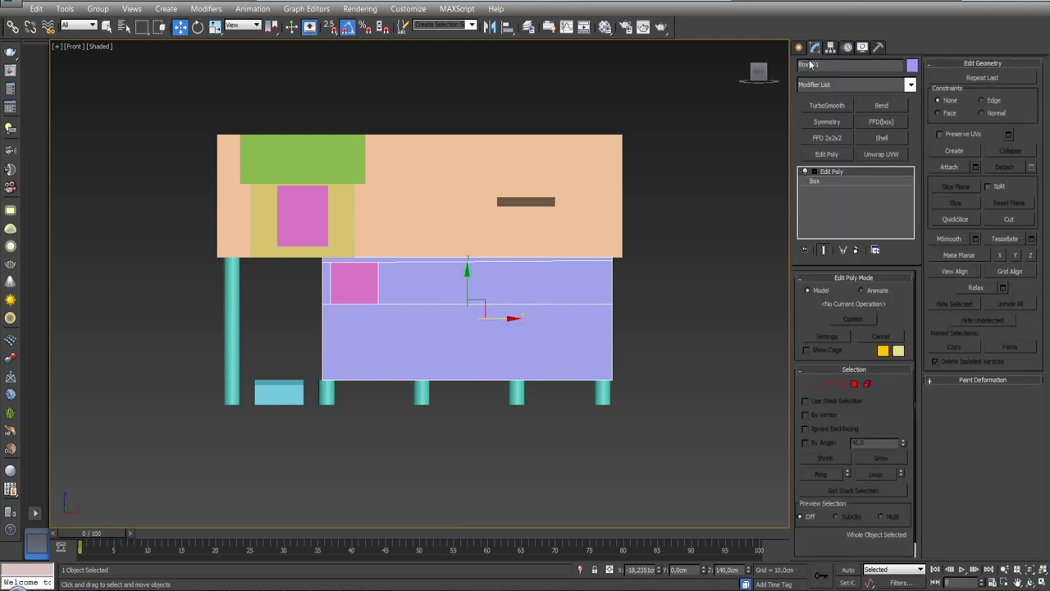
click(550, 448)
mouse_move(550, 448)
alt+middle_down()
mouse_move(418, 408)
mouse_move(417, 394)
alt+middle_up()
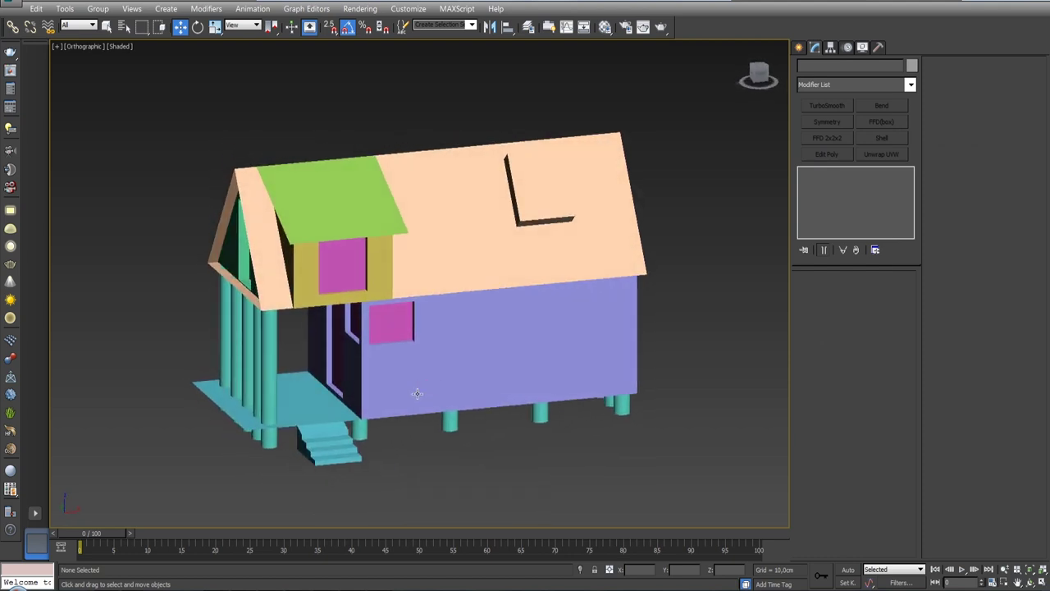
In Left view, create a cylinder about 16 cm in radius and 200 cm long beside the wall.
key(l)
key(z)
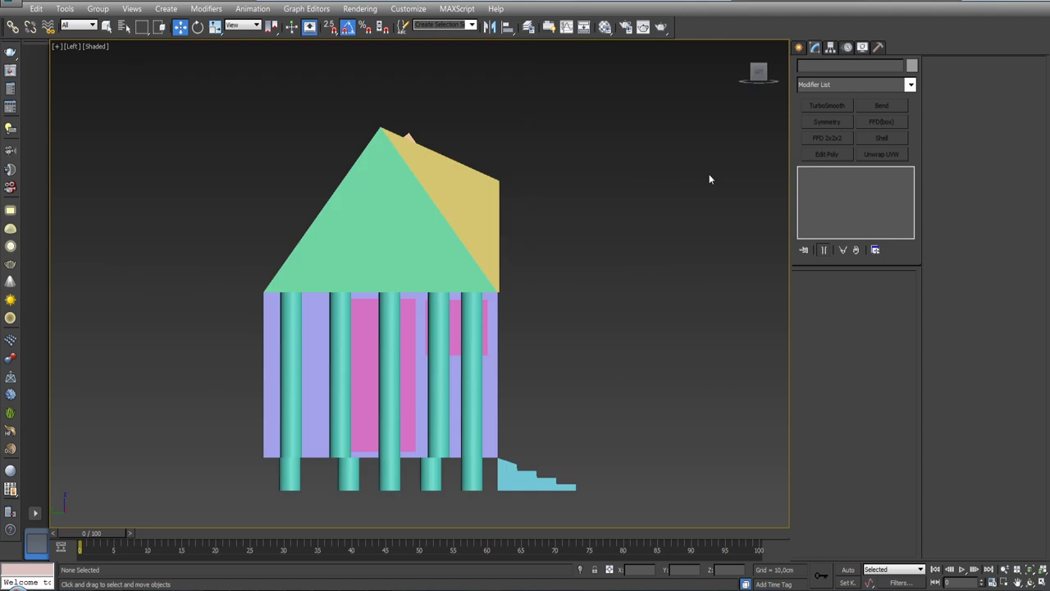
click(800, 49)
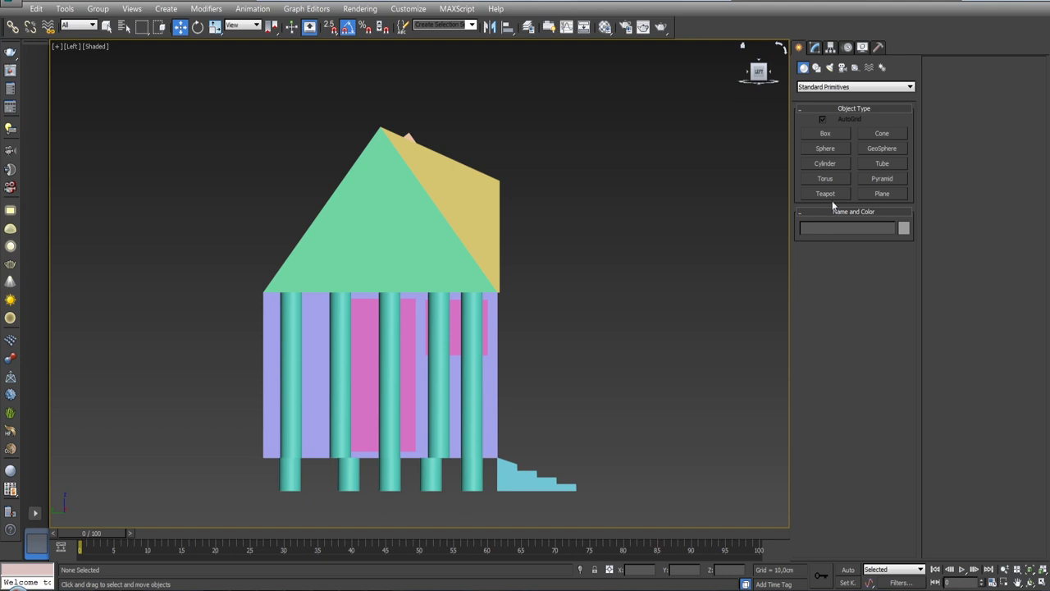
click(827, 164)
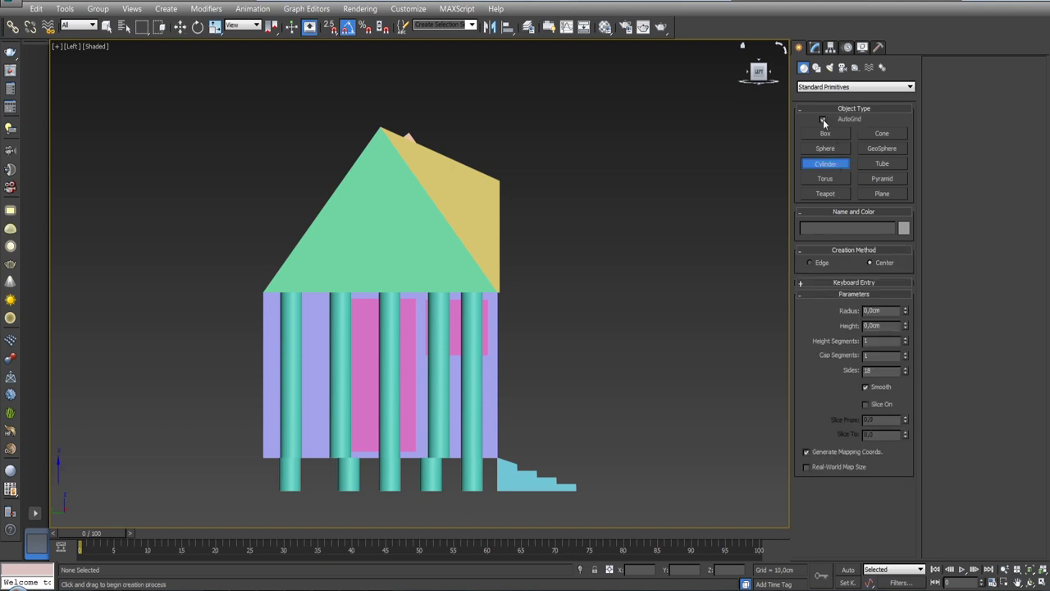
mouse_move(634, 332)
middle_down()
mouse_move(566, 254)
mouse_move(598, 242)
middle_up()
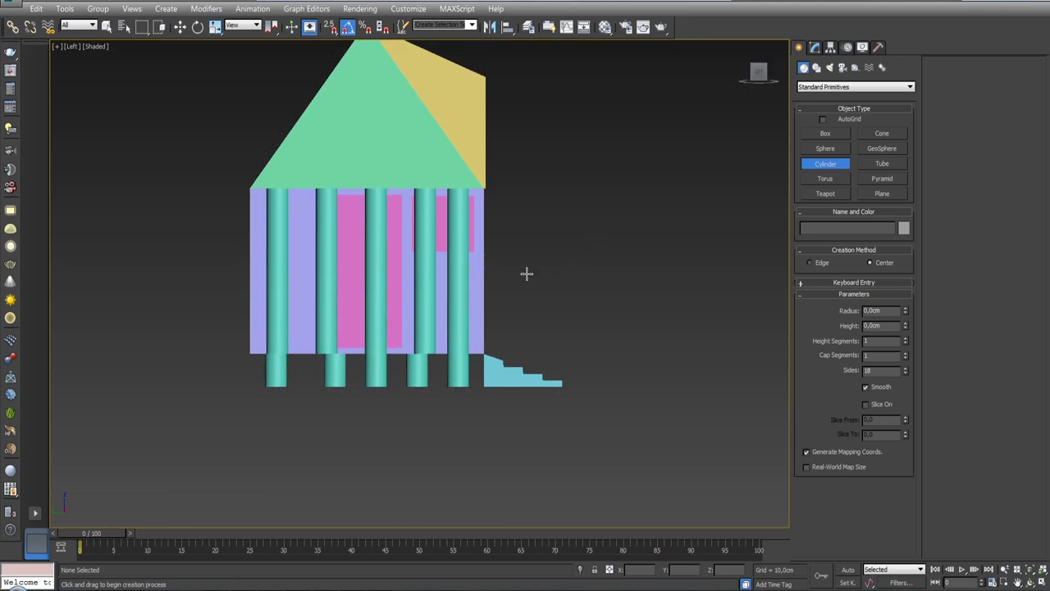
key(g)
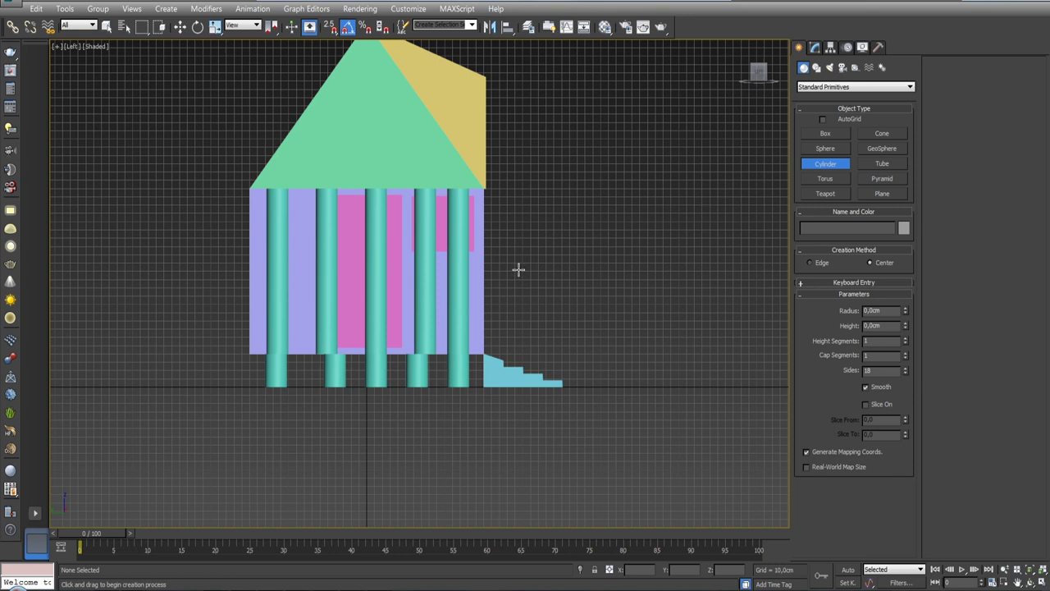
drag(515, 270, 529, 272)
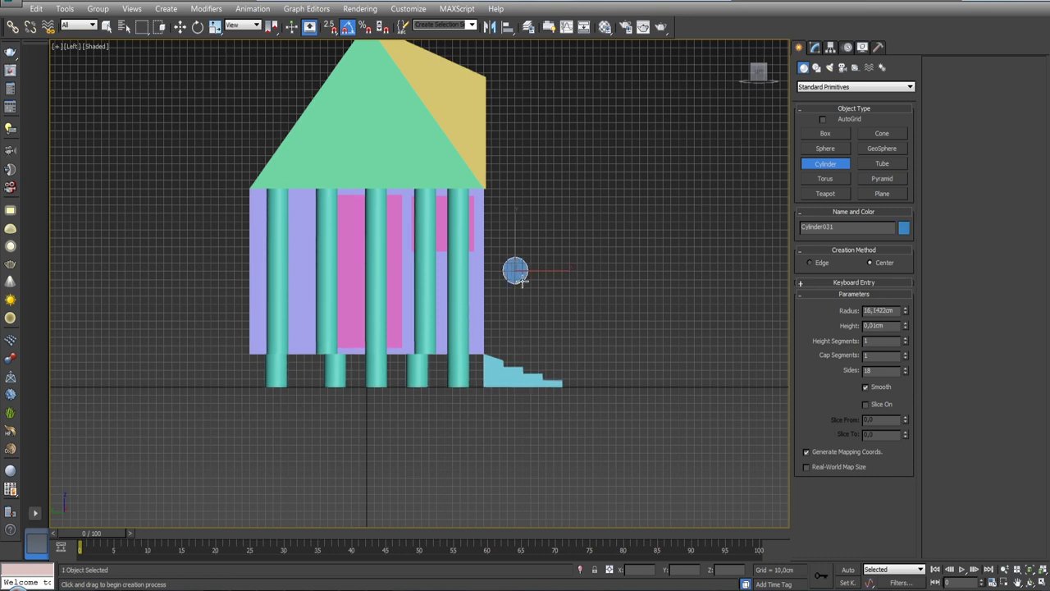
click(508, 110)
In Front view, slide the new log right along the house's front wall.
key(w)
mouse_move(557, 181)
alt+middle_down()
mouse_move(545, 230)
mouse_move(500, 217)
alt+middle_up()
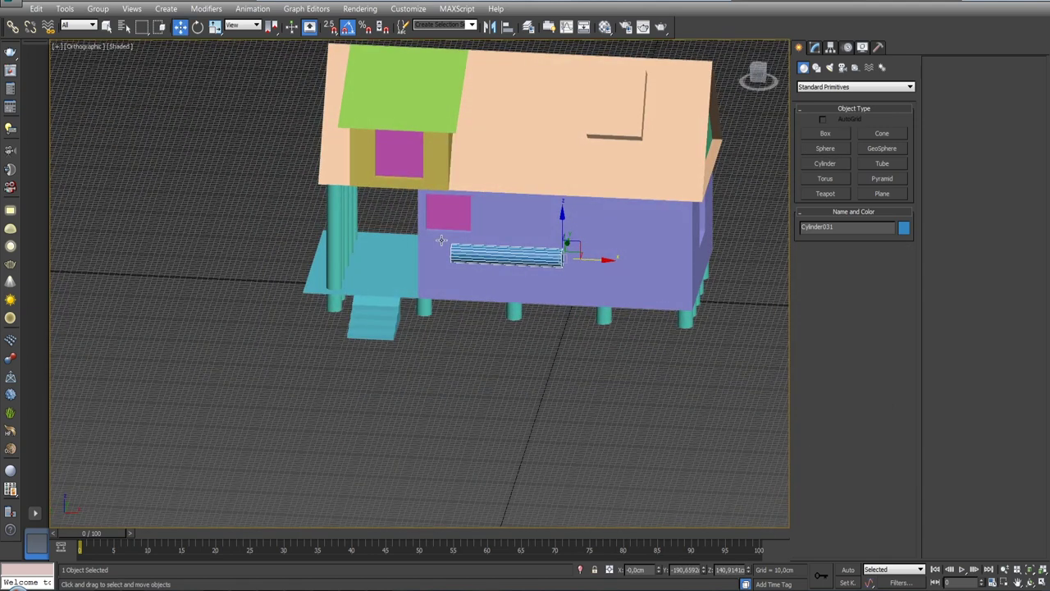
key(f)
scroll(502, 216, down, 5)
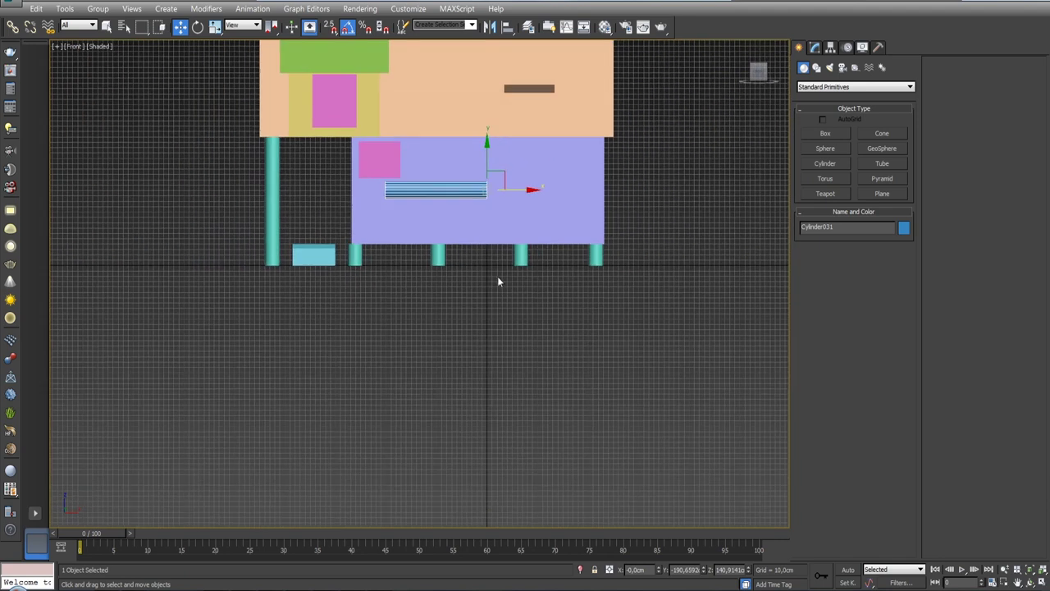
key(g)
drag(521, 190, 631, 194)
scroll(607, 132, up, 1)
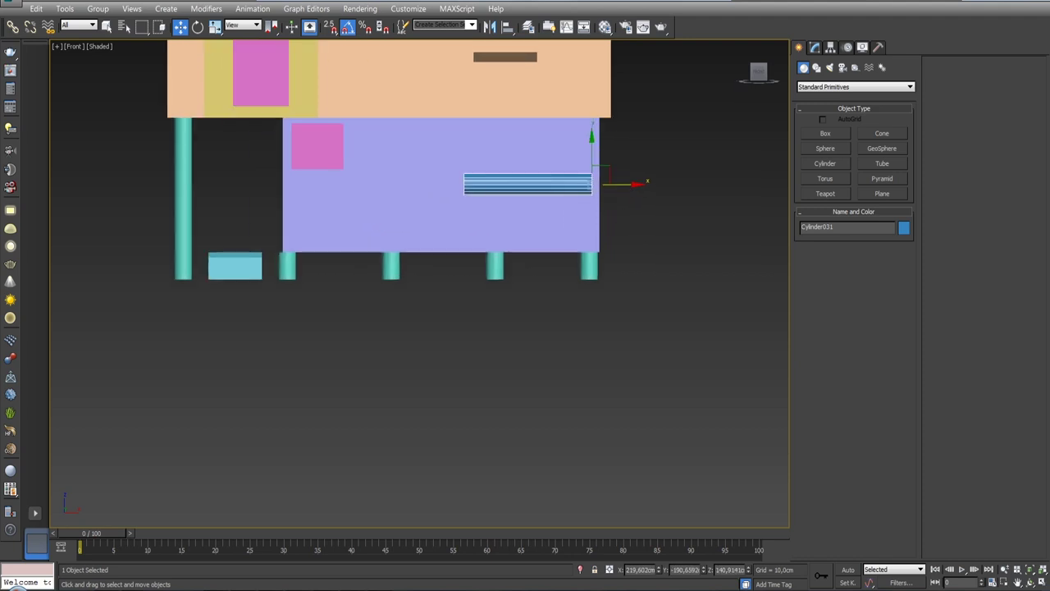
scroll(580, 63, up, 1)
Align the log's X maximum to Box001's X maximum so its right end is flush.
click(507, 27)
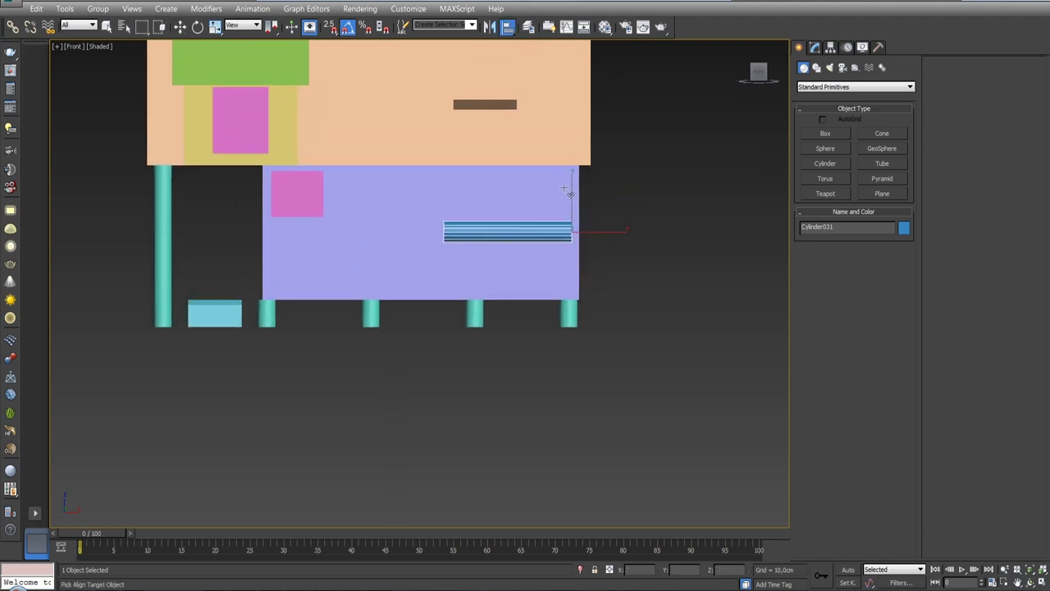
click(564, 192)
click(815, 227)
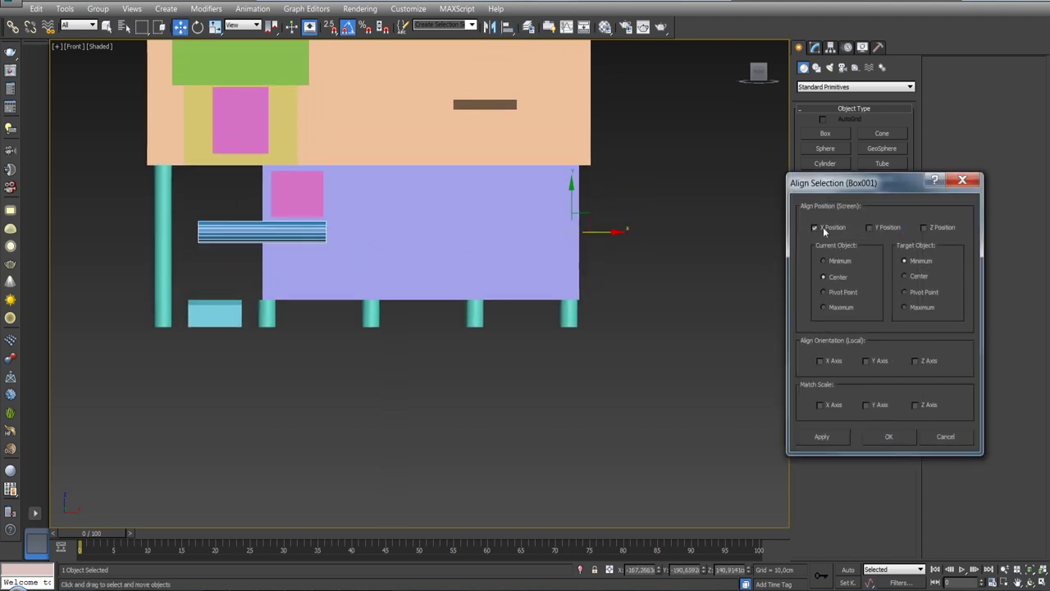
click(824, 261)
click(905, 307)
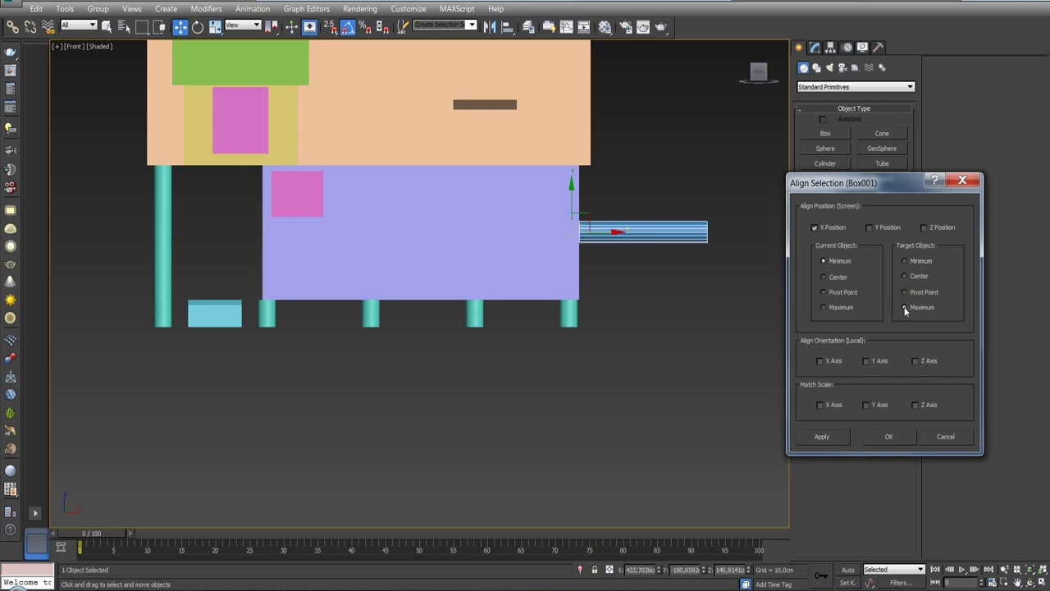
click(906, 261)
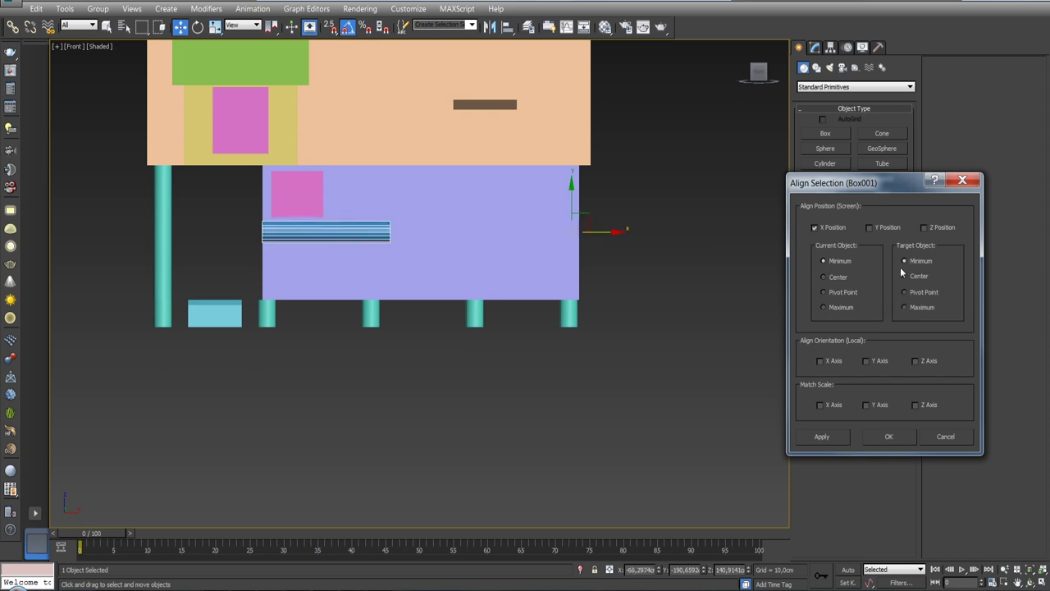
click(842, 307)
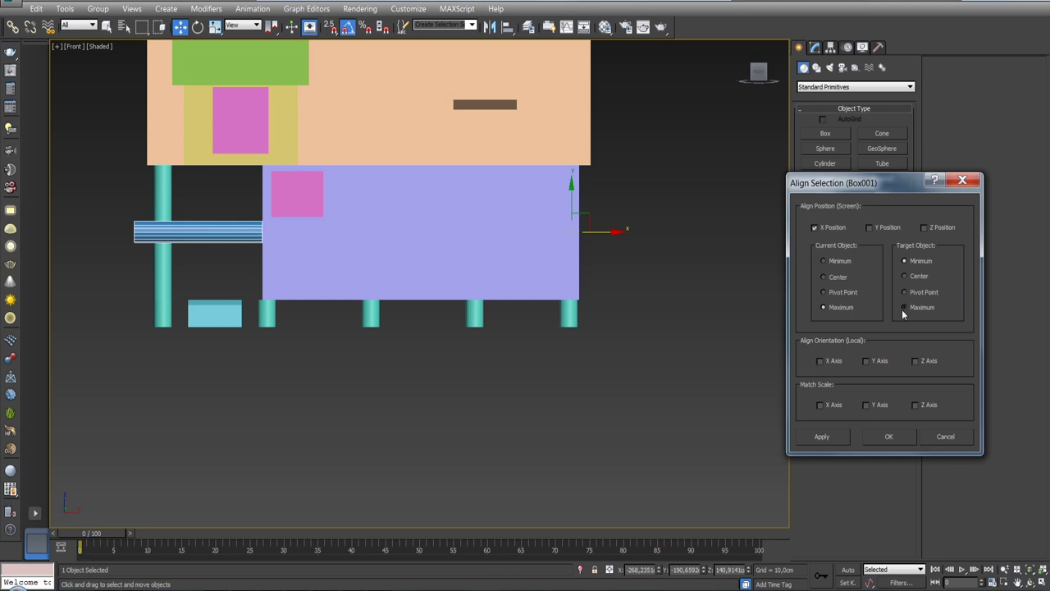
click(904, 307)
click(821, 436)
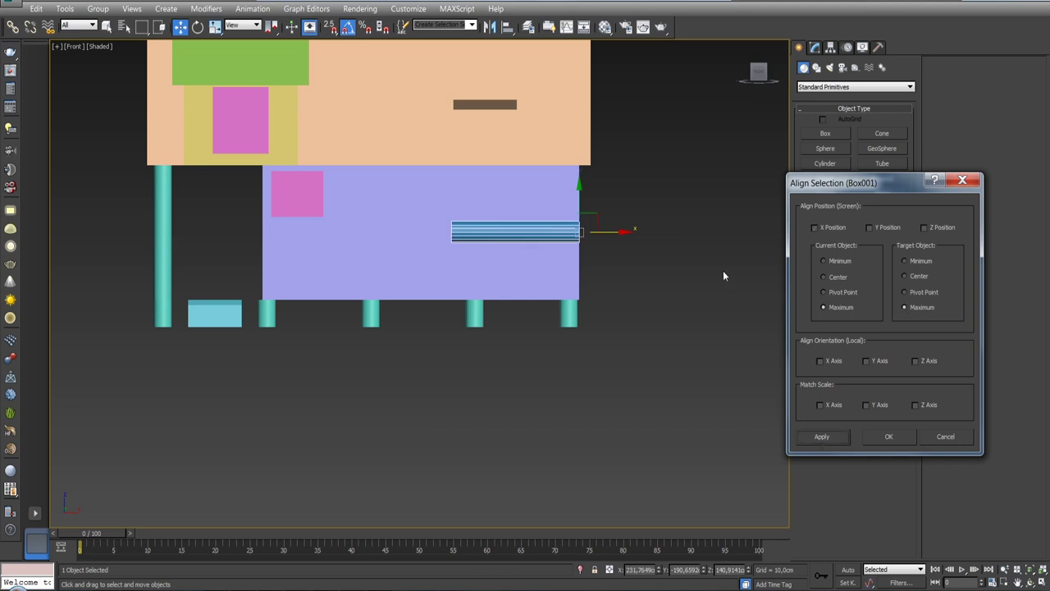
Close Align and nudge the log closer to the side wall in perspective.
click(884, 442)
alt+middle_drag(701, 253, 588, 260)
scroll(588, 260, up, 1)
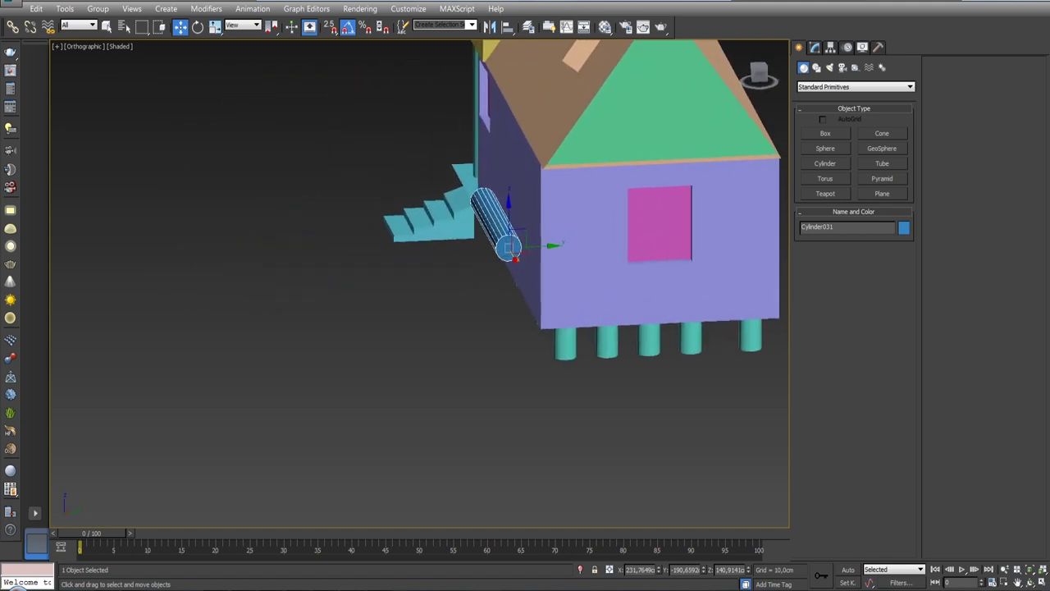
scroll(588, 260, up, 1)
drag(569, 236, 565, 236)
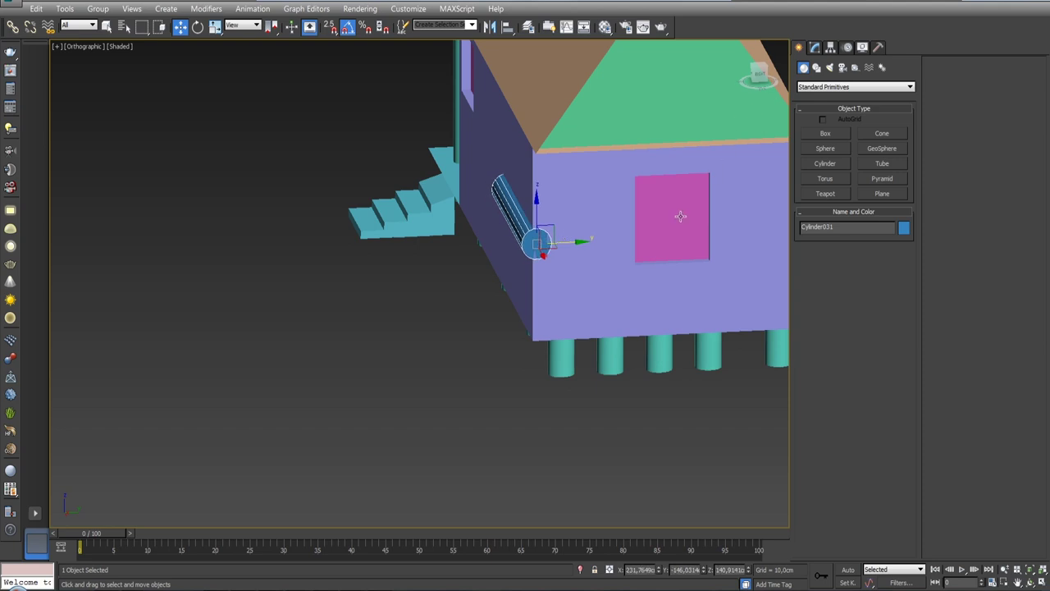
In wireframe Left view, move the log onto the wall's surface, then return to shaded display.
key(l)
key(z)
scroll(640, 246, down, 1)
scroll(602, 269, down, 1)
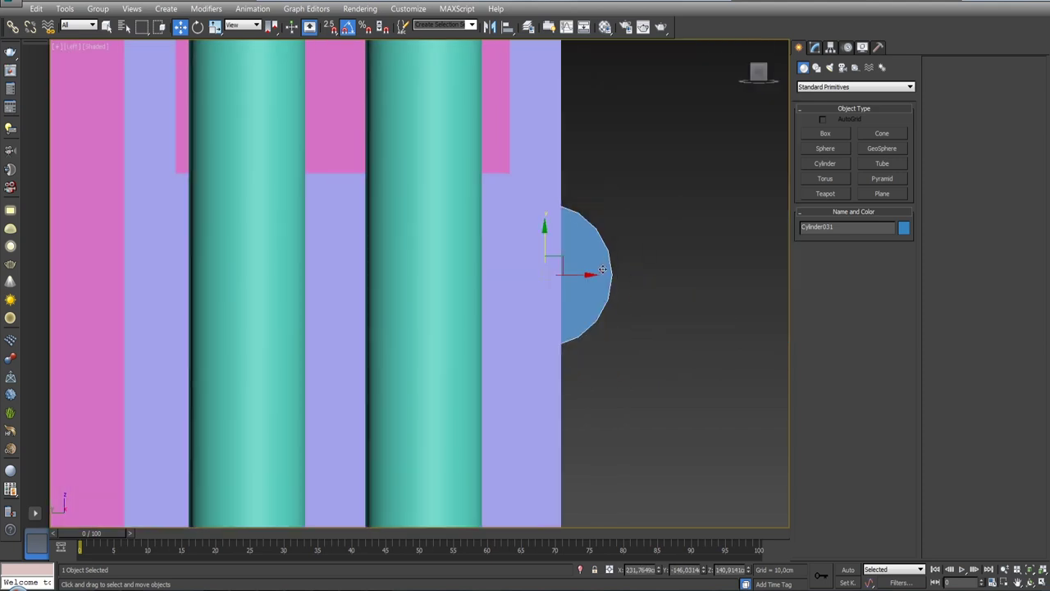
key(F3)
drag(581, 274, 596, 273)
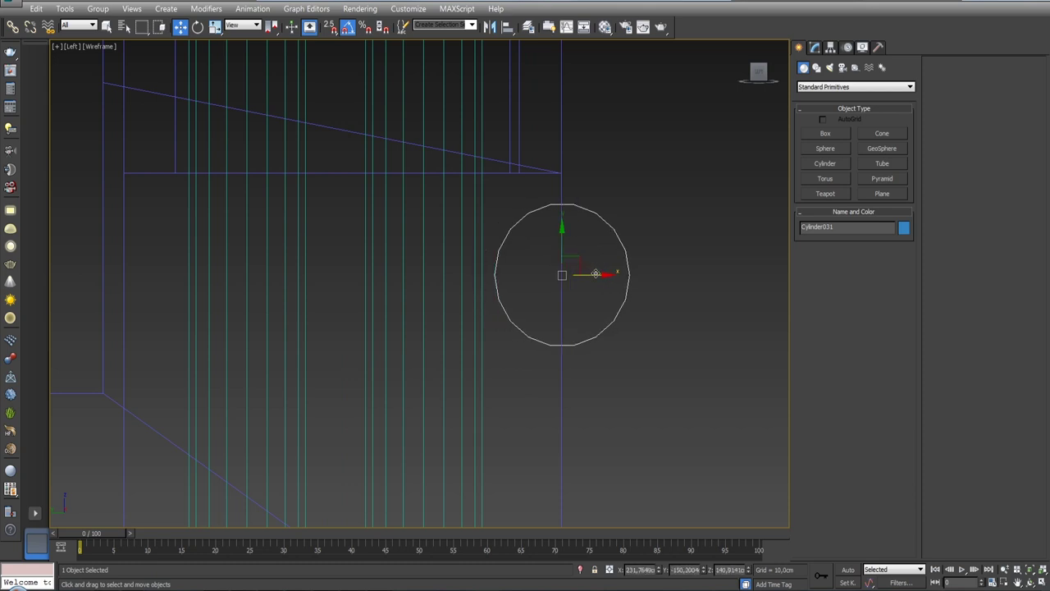
key(F3)
alt+middle_drag(649, 219, 575, 234)
alt+middle_drag(550, 316, 541, 319)
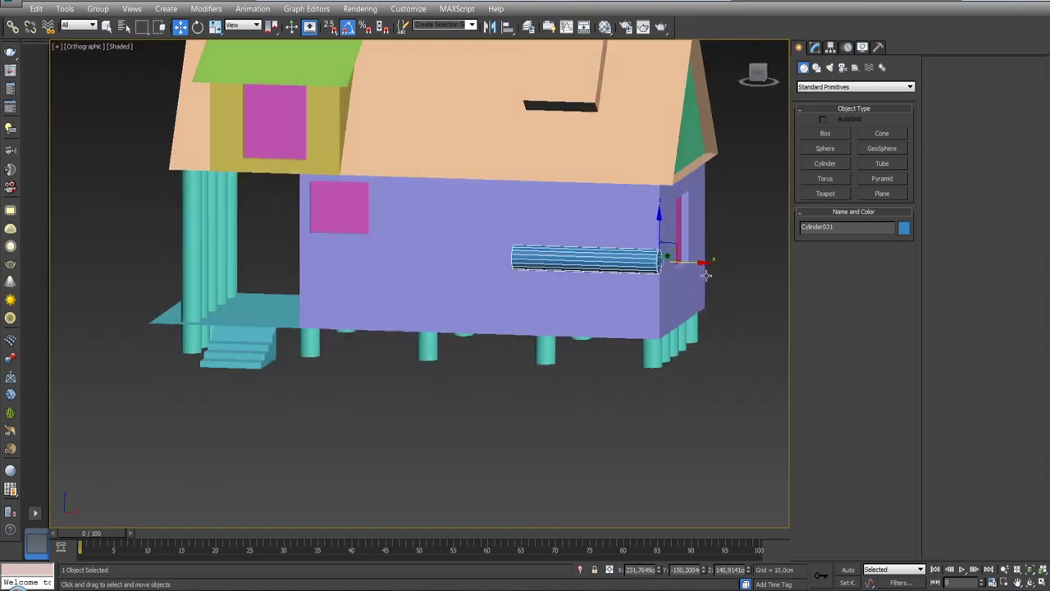
Set the log cylinder's height to 500 cm and turn on viewport statistics with 7.
click(815, 47)
double_click(895, 309)
text(500)
key(Return)
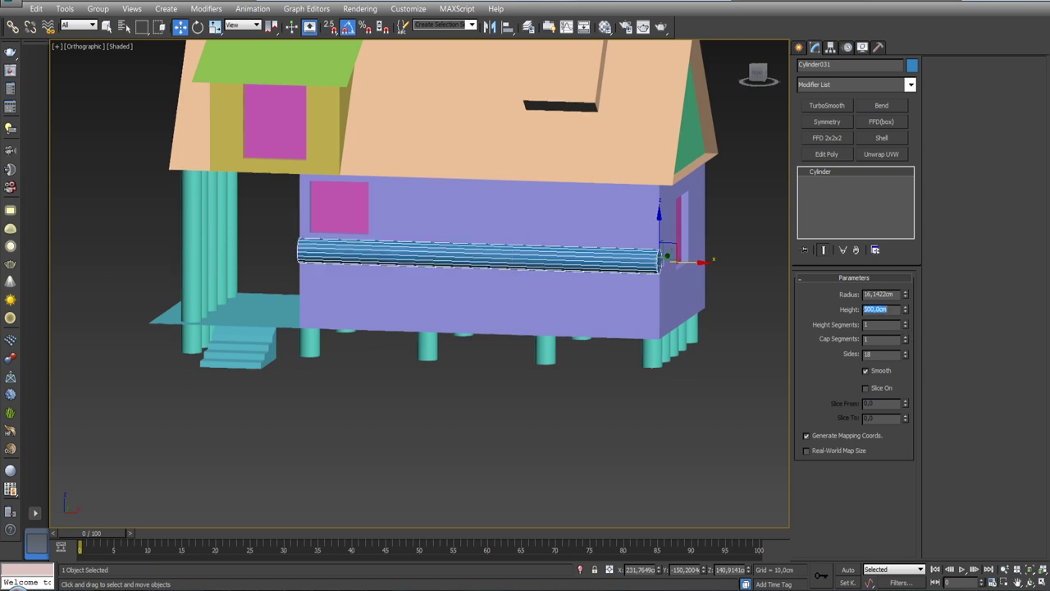
alt+middle_drag(551, 224, 579, 253)
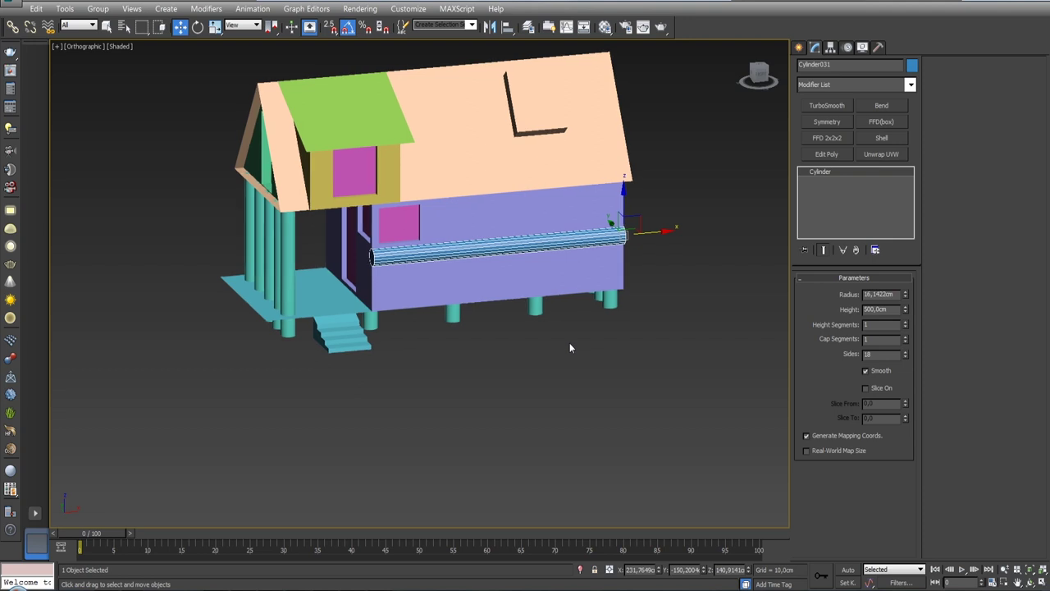
key(7)
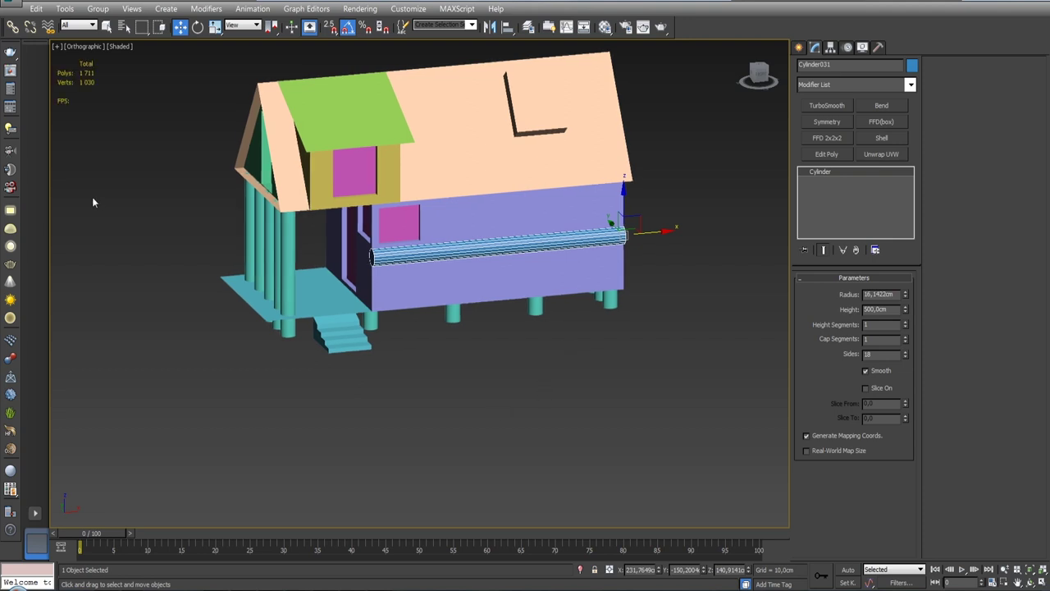
Set the viewport statistics to show Total + Selection in Viewport Configuration.
click(132, 9)
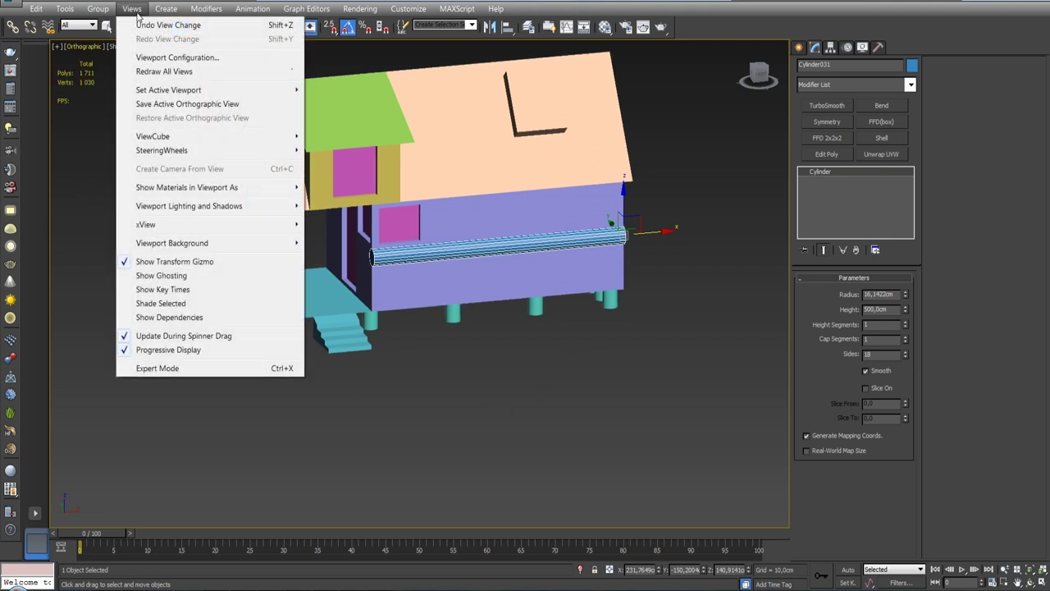
click(177, 57)
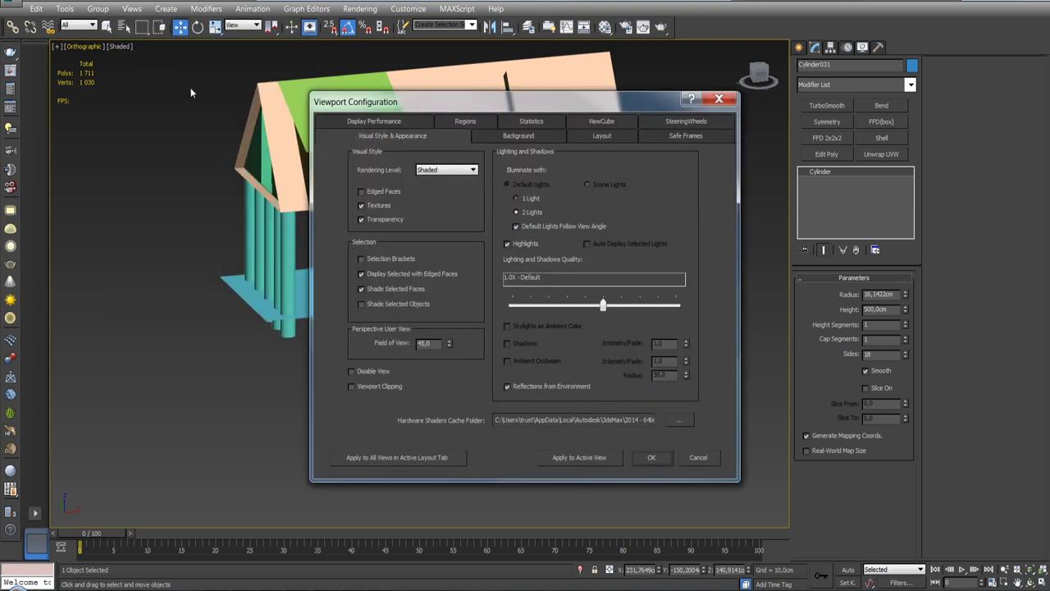
click(528, 122)
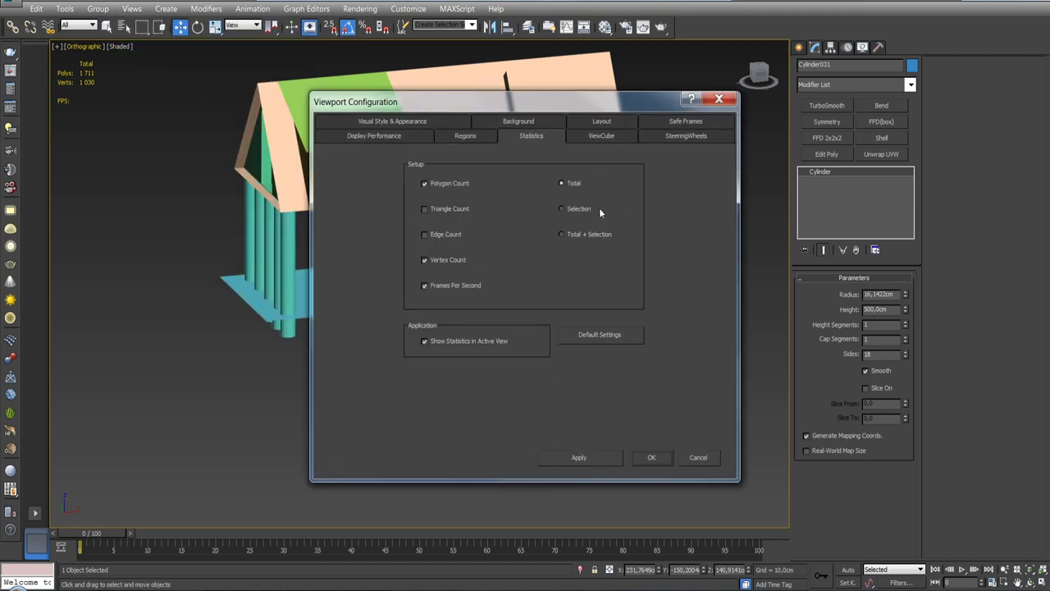
click(577, 236)
click(659, 460)
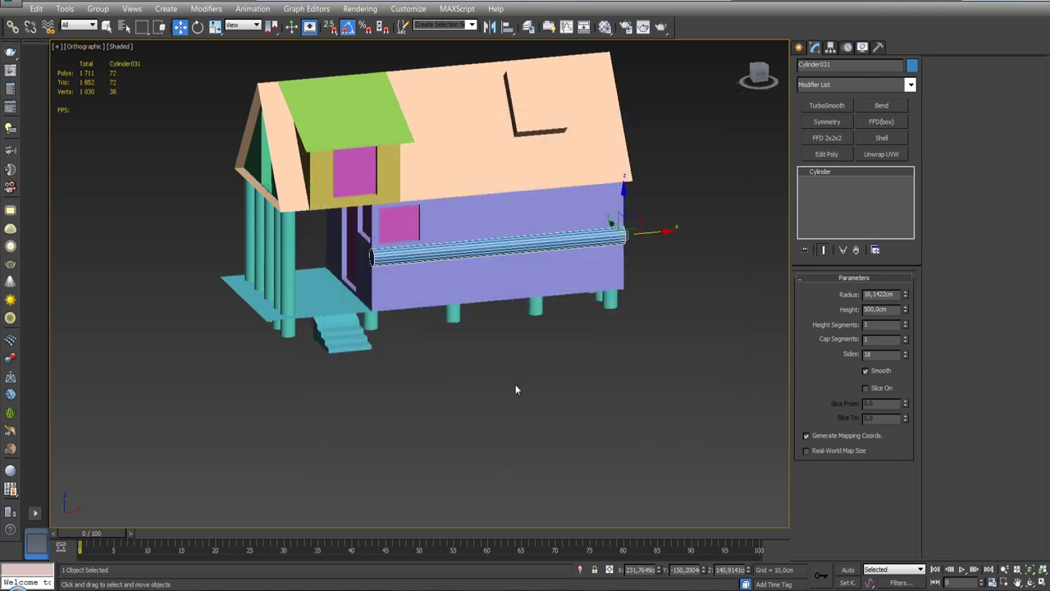
Reselect the log cylinder and zoom in on its end, showing 72 polygons and 38 vertices.
click(591, 374)
click(546, 236)
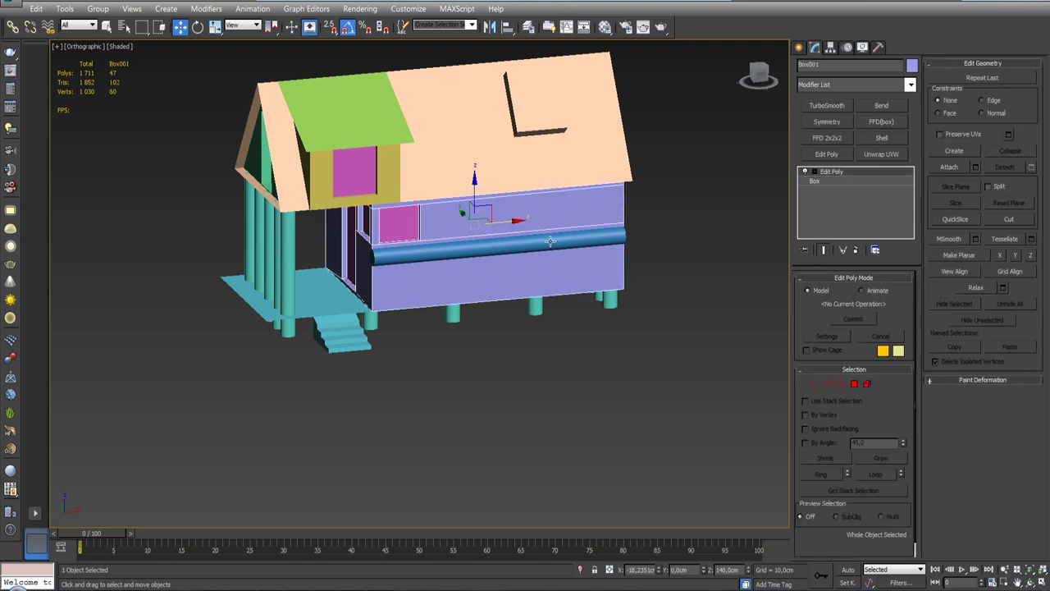
click(550, 240)
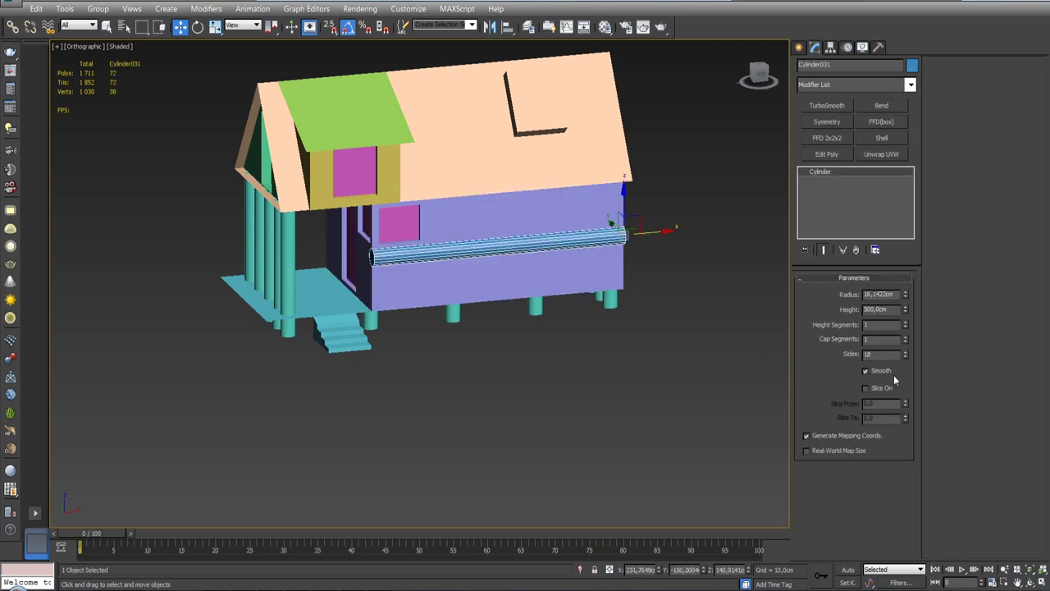
alt+middle_drag(623, 238, 508, 197)
scroll(526, 173, up, 3)
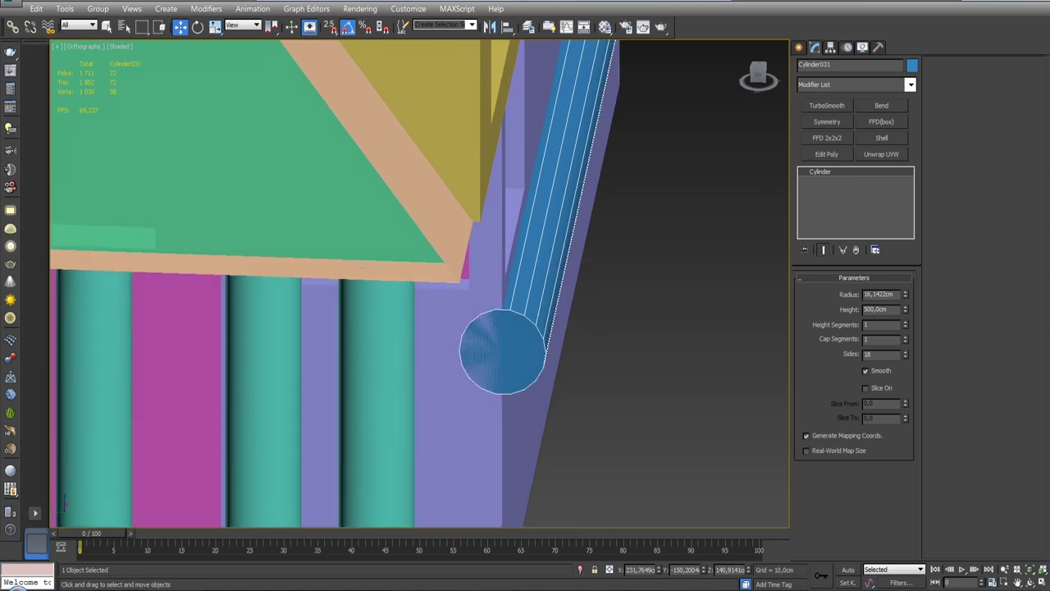
scroll(525, 172, up, 3)
scroll(525, 172, down, 3)
Try 10, 15 and 20 sides on the log, inspecting its end each time.
alt+middle_drag(525, 247, 783, 325)
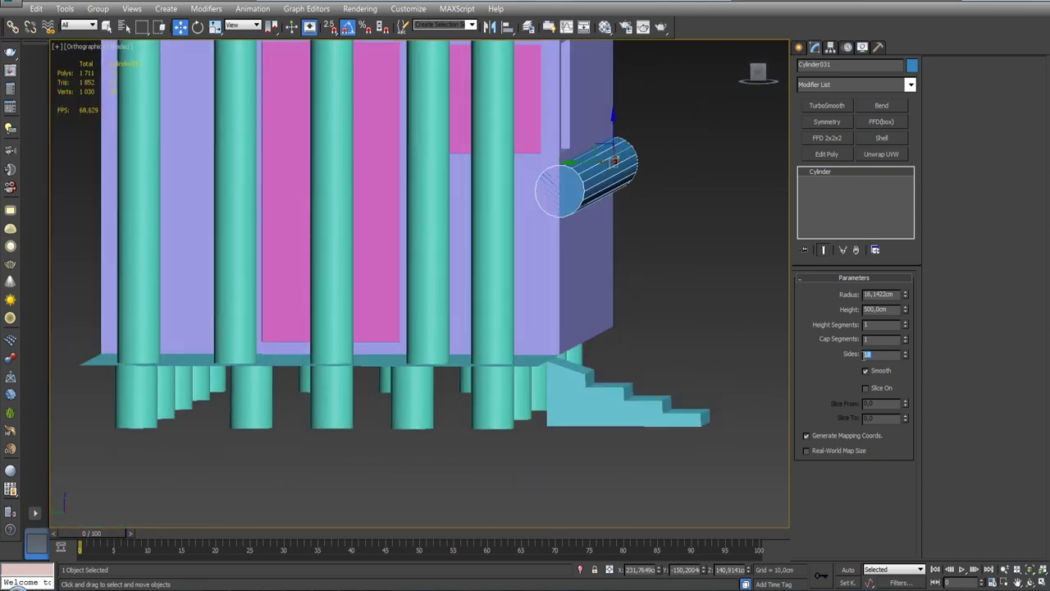
text(10)
key(Return)
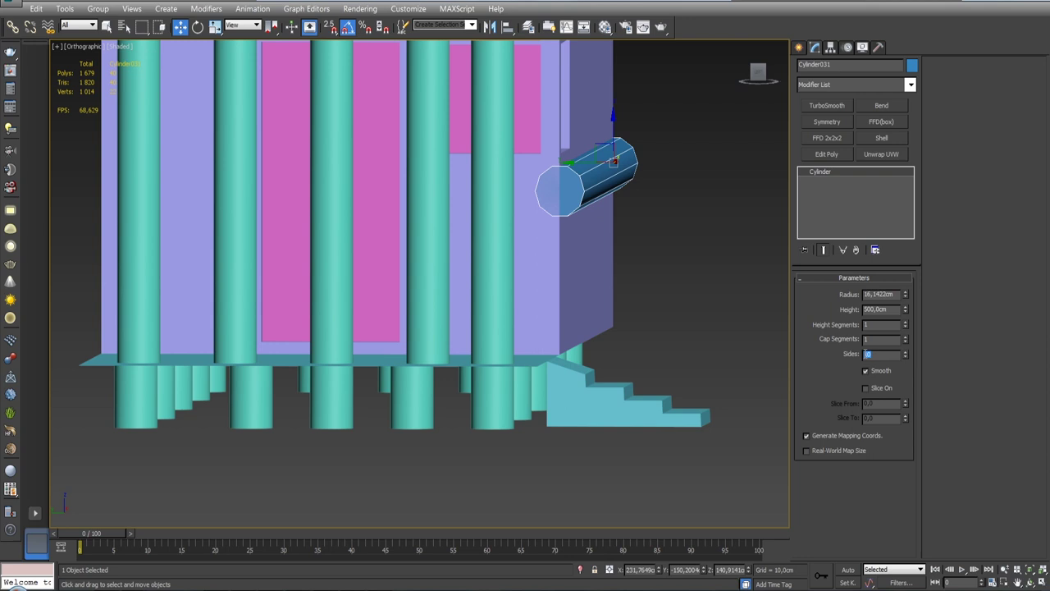
text(15)
key(Return)
alt+middle_drag(629, 195, 673, 227)
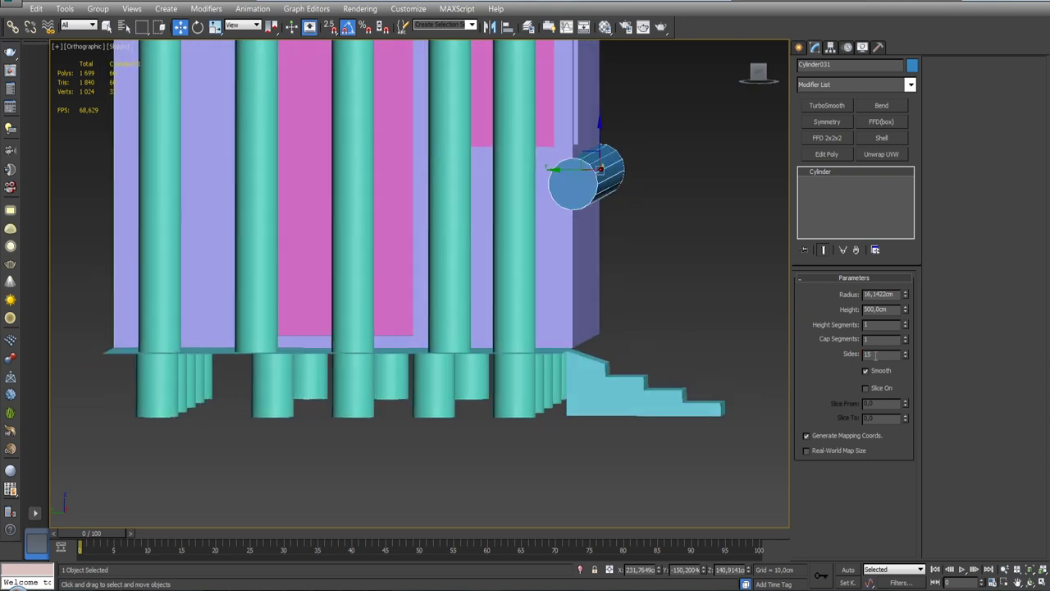
text(20)
key(Return)
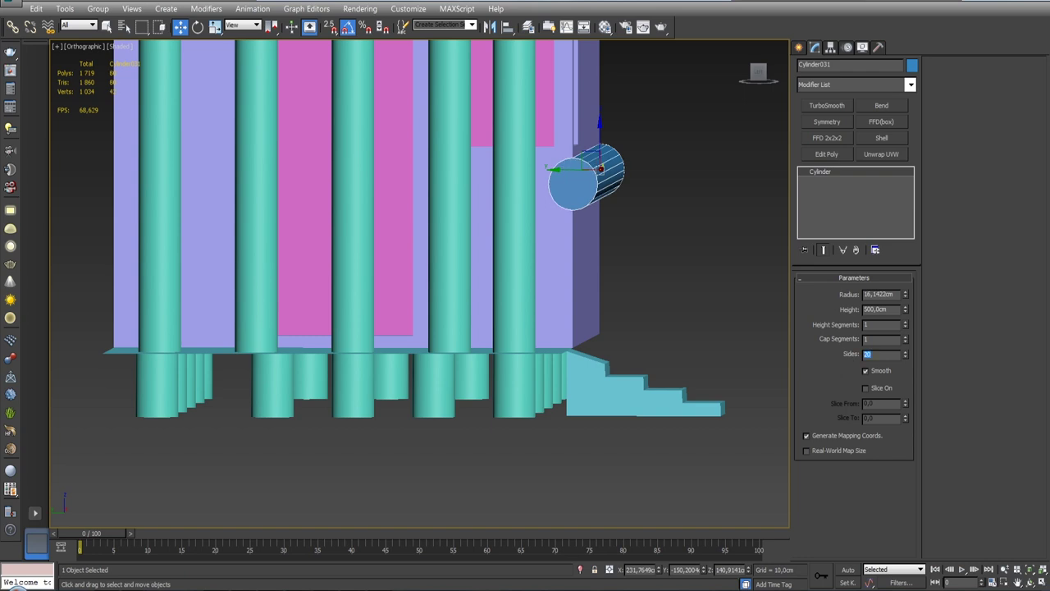
mouse_move(709, 214)
alt+middle_down()
mouse_move(694, 204)
mouse_move(631, 257)
alt+middle_up()
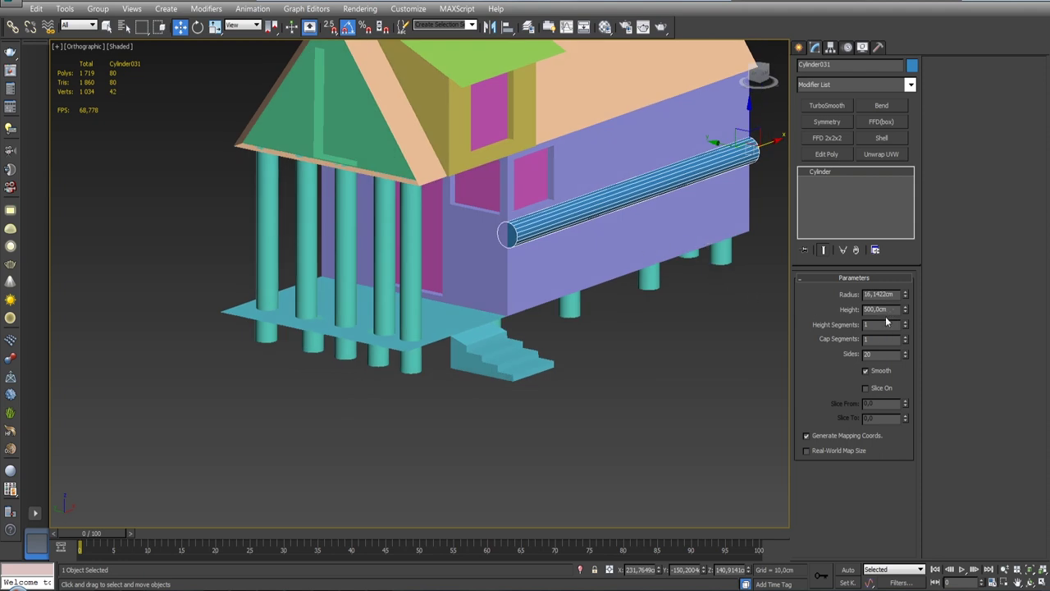
Try 18 sides, then settle on 16 sides, bringing the log to 64 polygons.
text(18)
key(Return)
mouse_move(632, 214)
alt+middle_down()
mouse_move(615, 174)
mouse_move(591, 260)
alt+middle_up()
scroll(615, 174, up, 5)
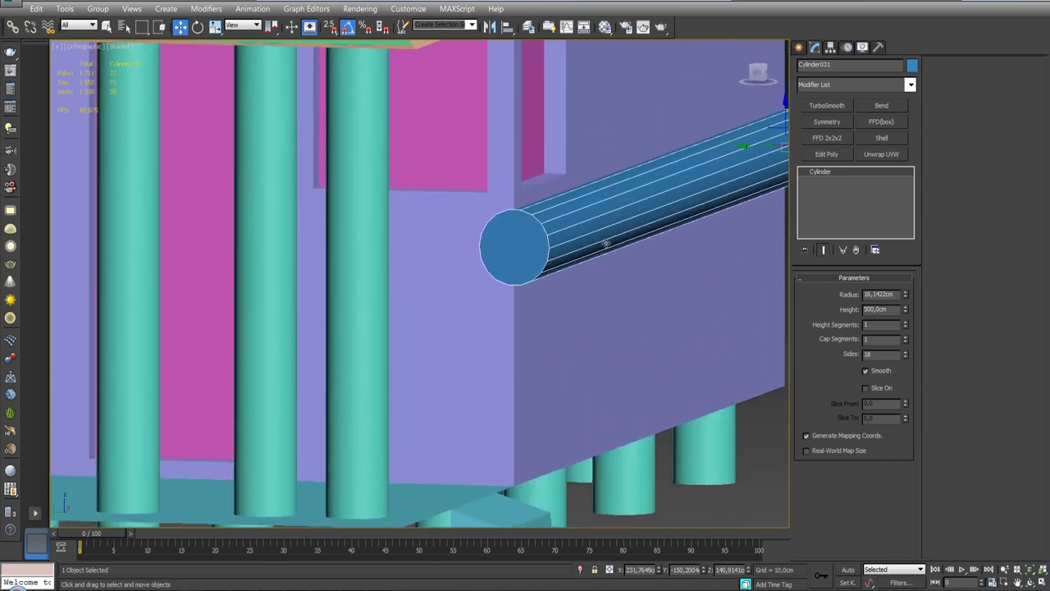
scroll(597, 256, down, 2)
scroll(596, 256, down, 3)
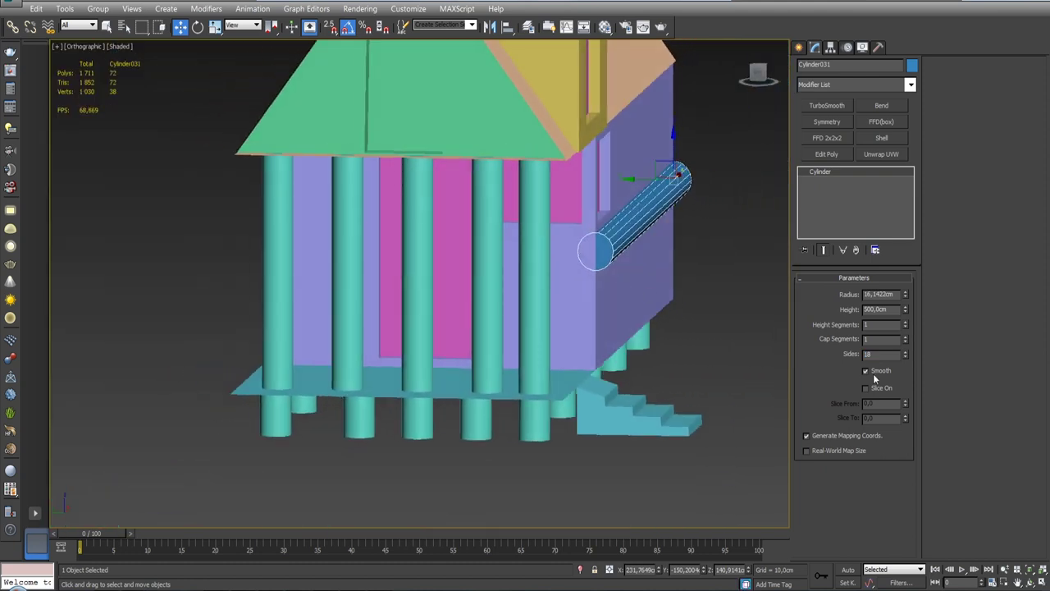
text(16)
key(Return)
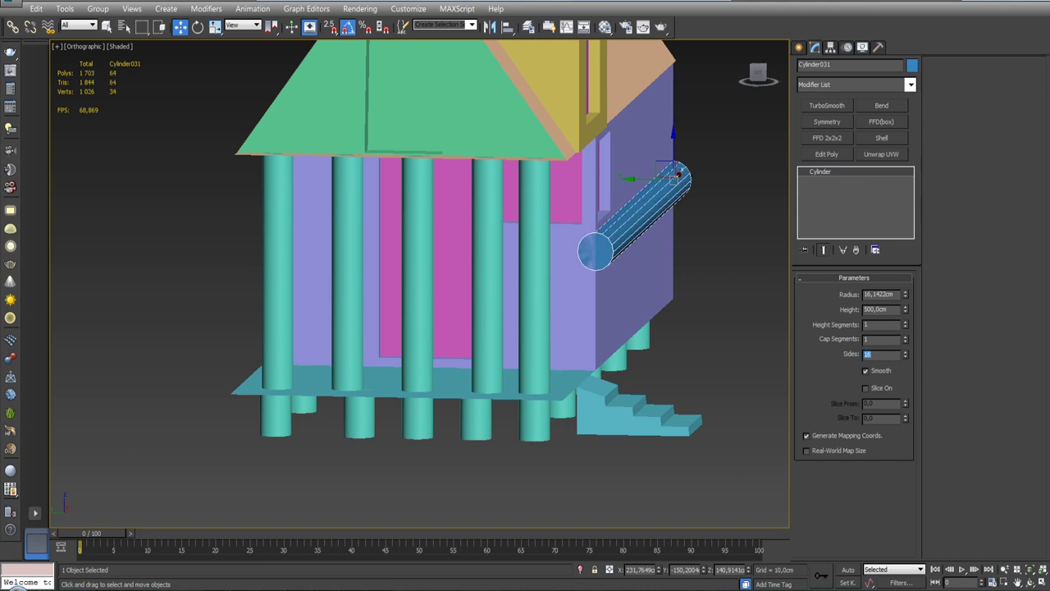
mouse_move(766, 329)
alt+middle_down()
mouse_move(698, 265)
mouse_move(706, 282)
alt+middle_up()
scroll(705, 281, up, 5)
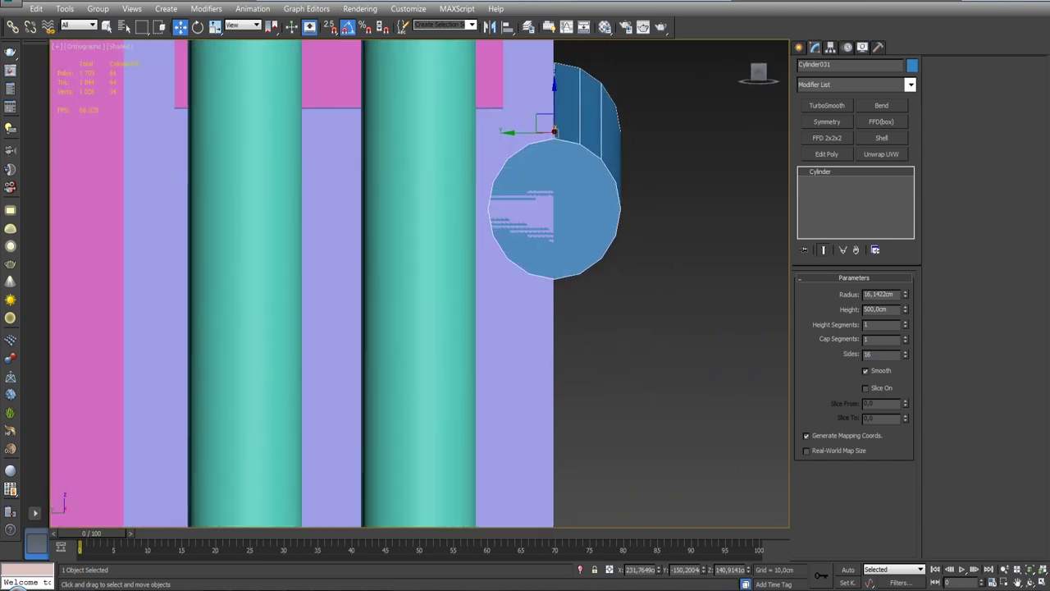
scroll(659, 166, down, 2)
alt+middle_drag(659, 166, 673, 189)
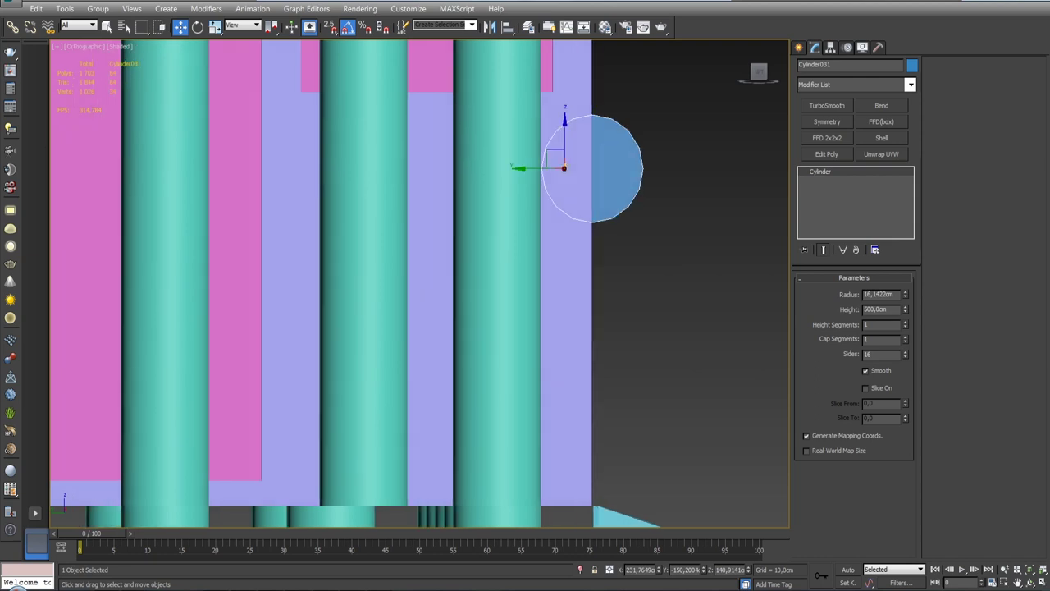
alt+middle_drag(574, 247, 534, 249)
scroll(579, 248, down, 3)
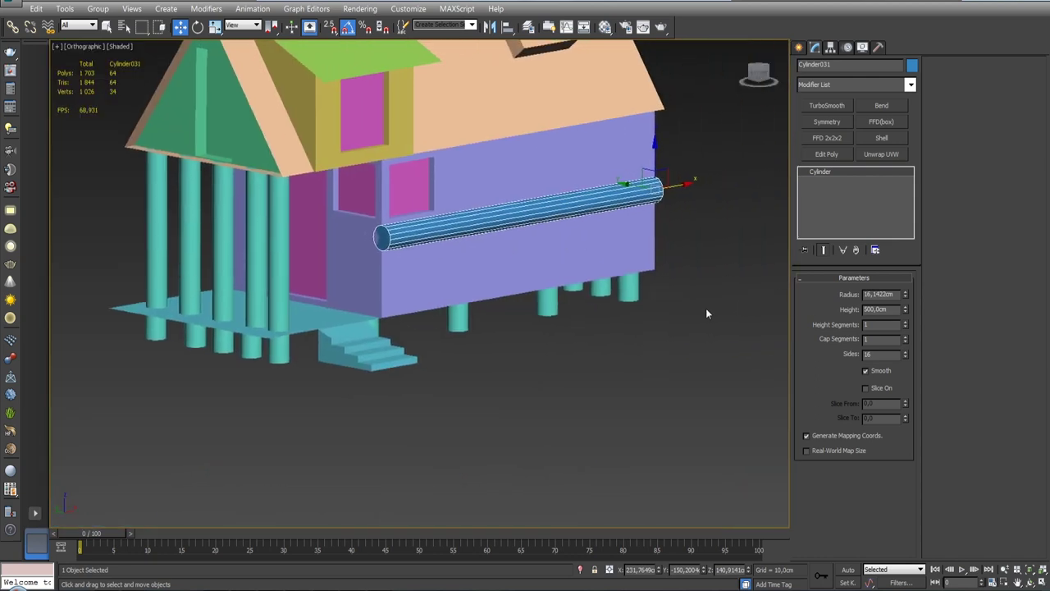
mouse_move(593, 279)
alt+middle_down()
mouse_move(600, 257)
mouse_move(638, 261)
alt+middle_up()
Change the log's radius to 18 cm and reselect it.
double_click(878, 294)
text(18)
key(Return)
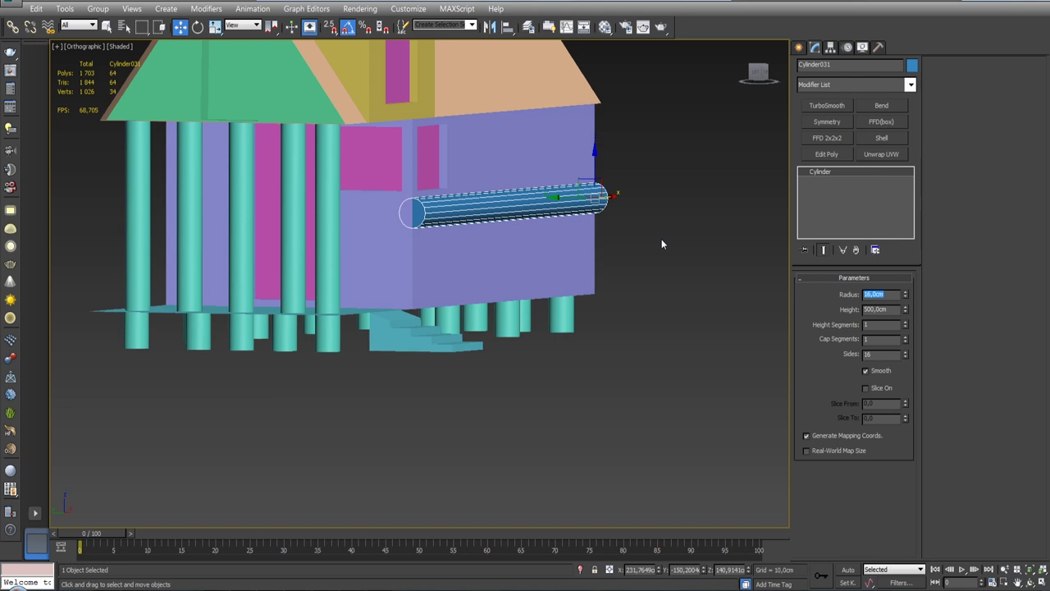
click(662, 239)
click(507, 208)
Clone the log just below the original and rename the upper log brevno_01.
shift+drag(594, 158, 588, 202)
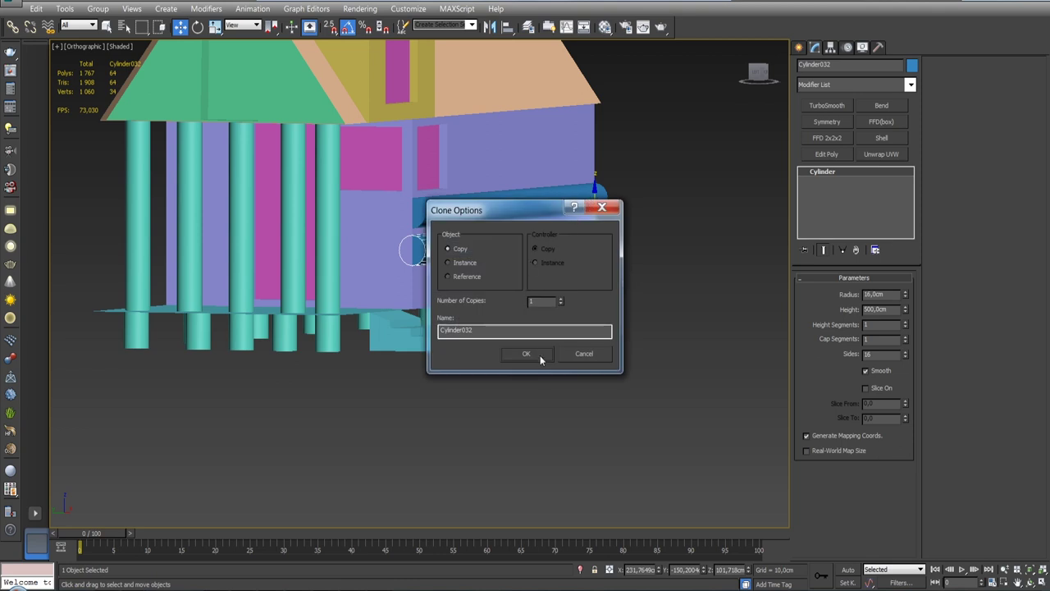
click(540, 359)
click(534, 201)
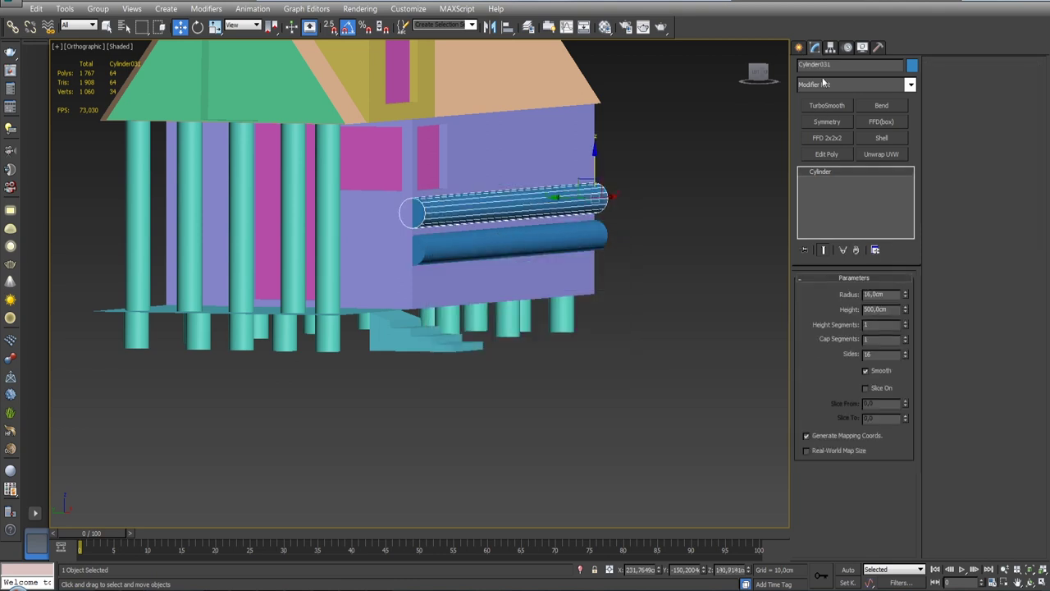
double_click(834, 64)
text(01)
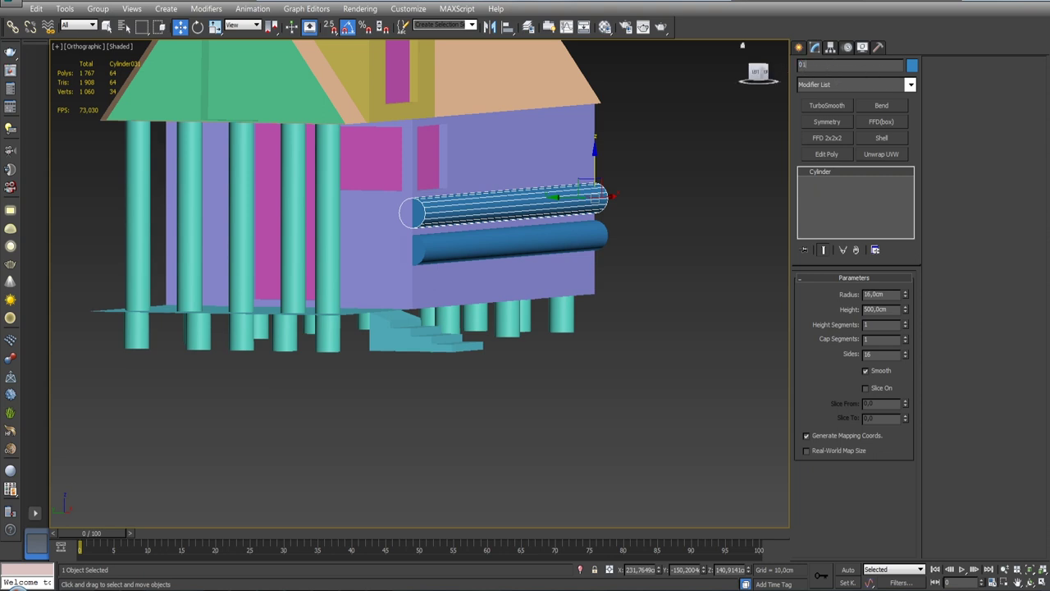
key(Return)
drag(573, 191, 573, 234)
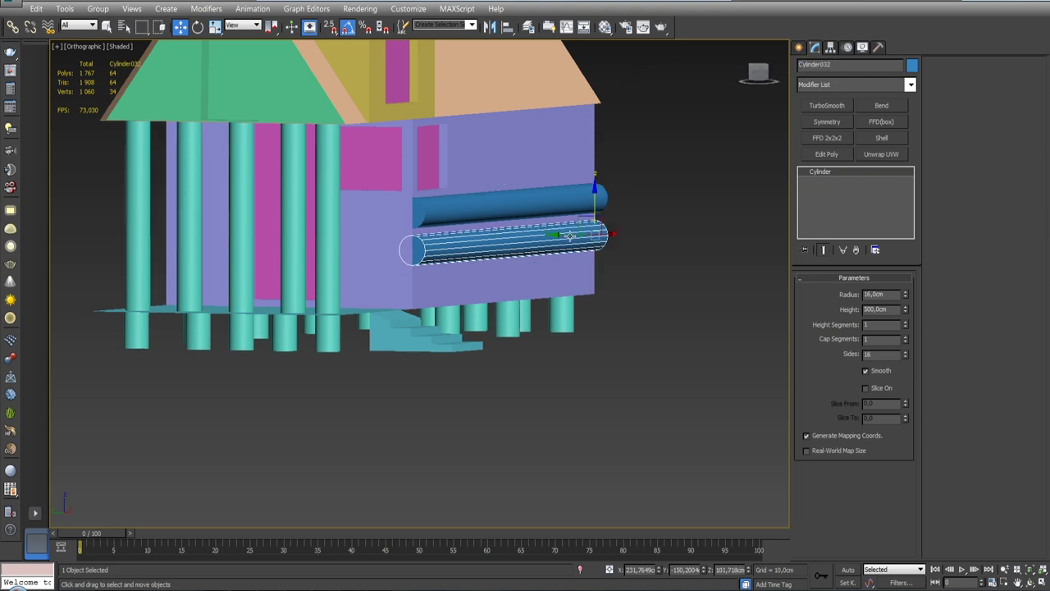
key(ctrl+z)
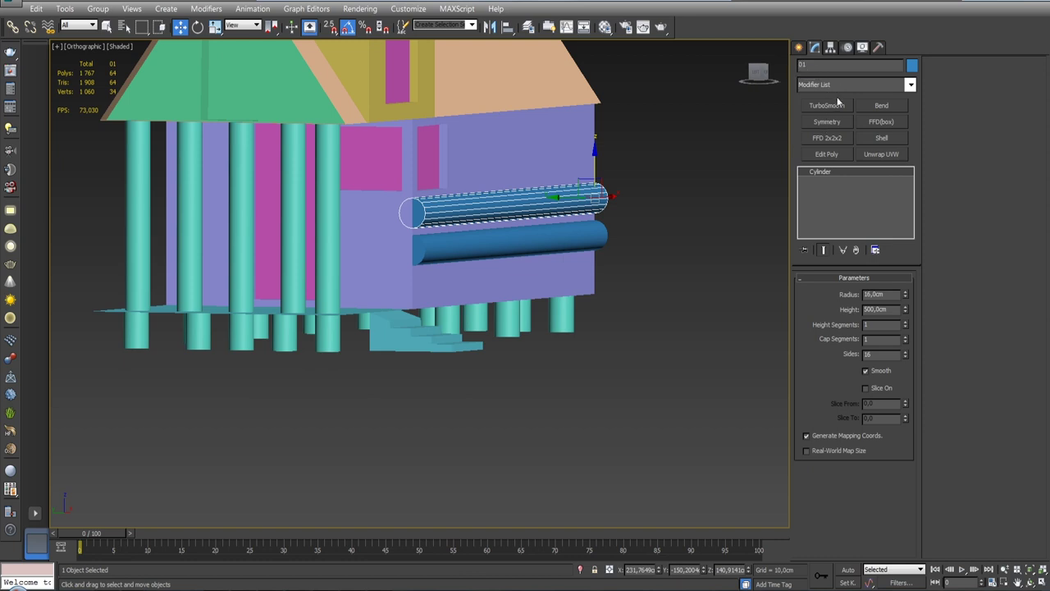
text(brevno)
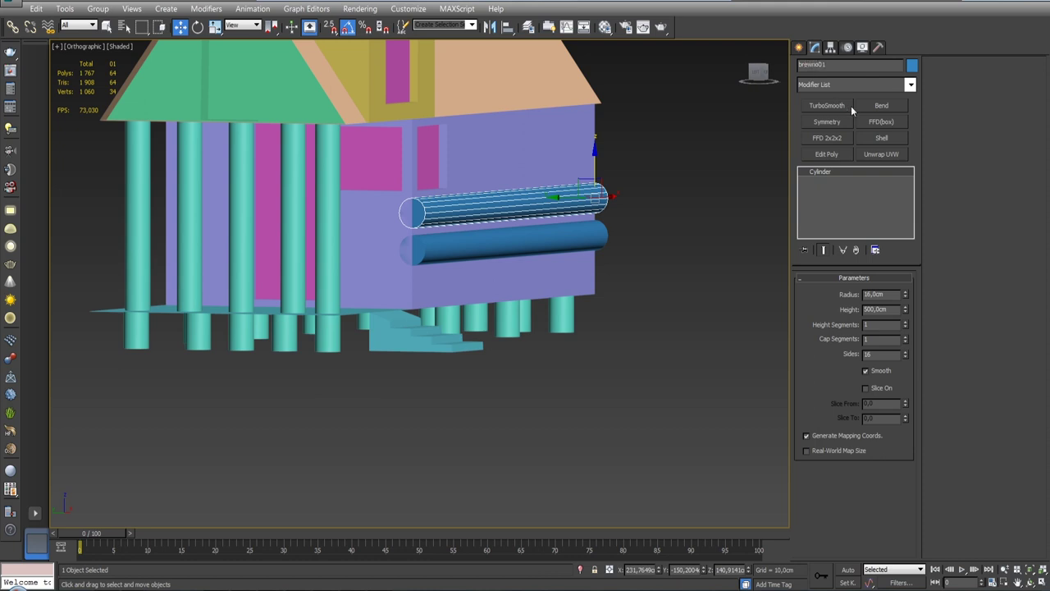
text(_)
drag(831, 64, 798, 64)
Select the lower log, brevno_02, and set its radius to 14 cm.
click(580, 235)
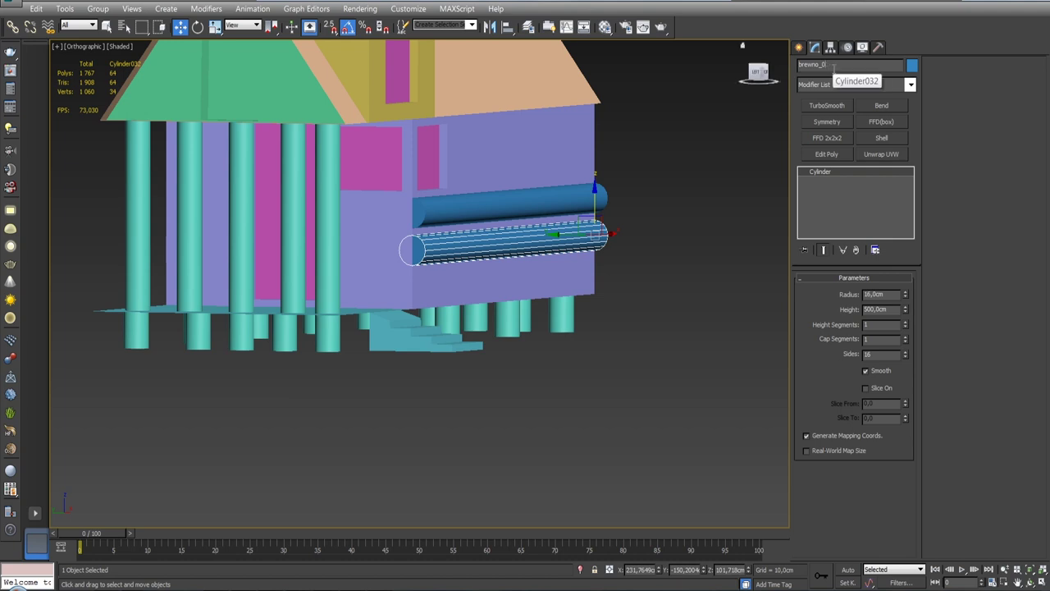
click(668, 276)
click(559, 240)
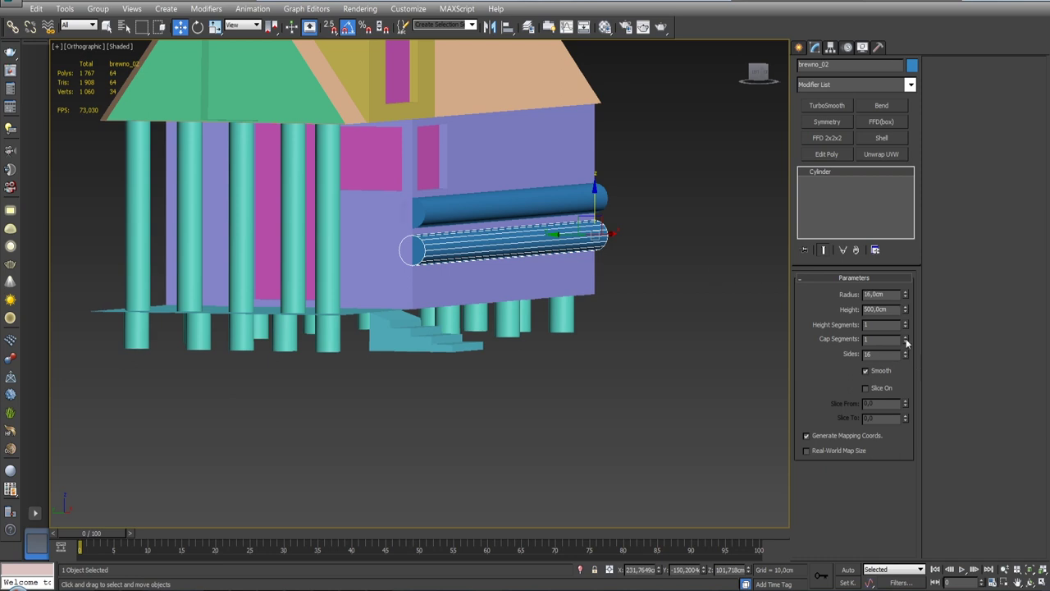
double_click(875, 293)
text(14)
key(Return)
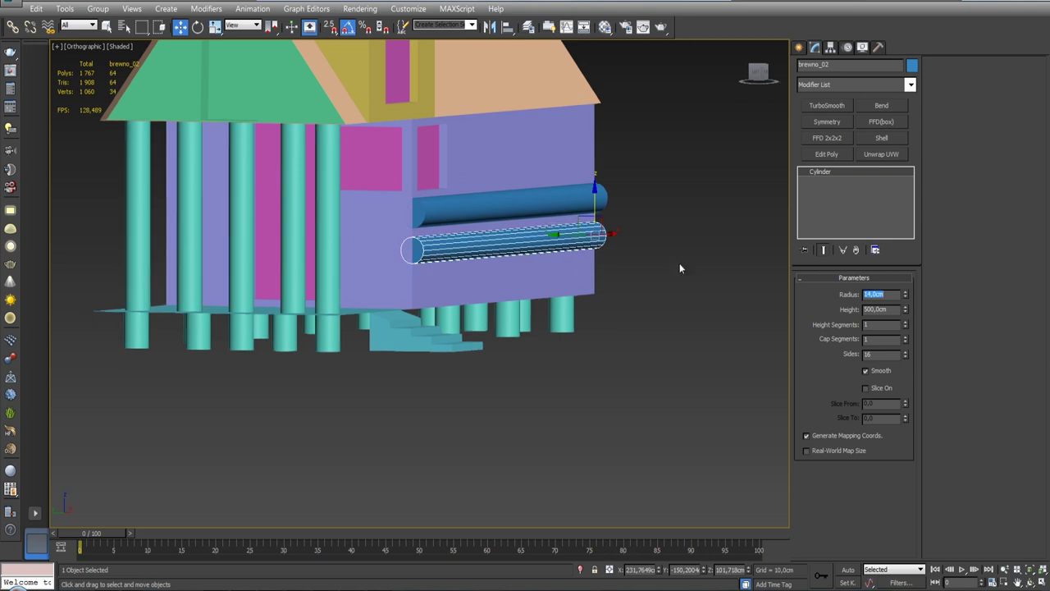
Switch to Left view and frame the lower log end-on.
alt+middle_drag(681, 269, 506, 232)
scroll(506, 232, up, 3)
scroll(507, 228, up, 2)
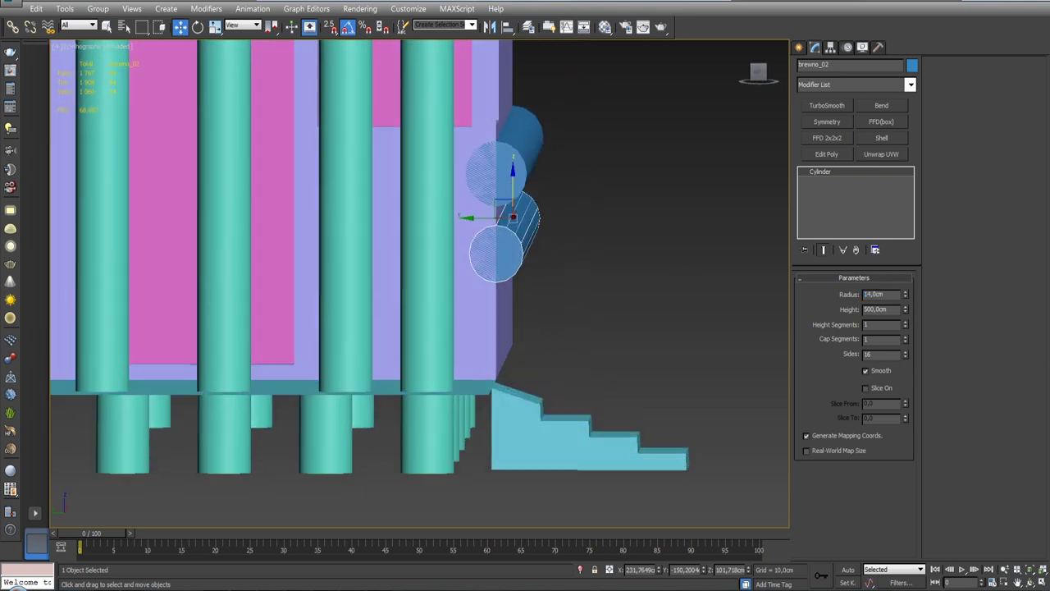
key(l)
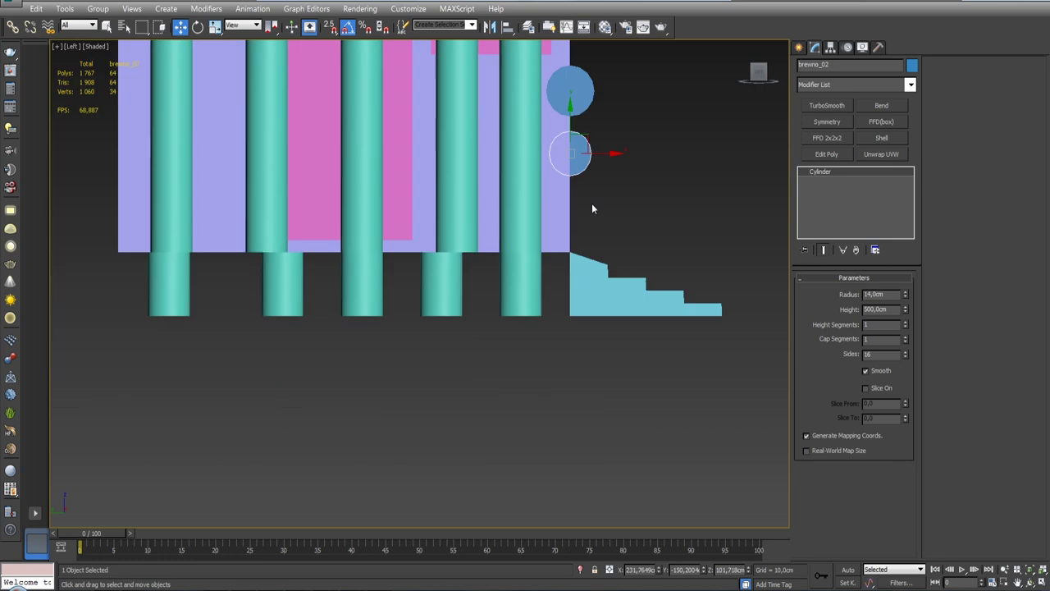
key(z)
scroll(492, 276, down, 3)
scroll(492, 277, down, 1)
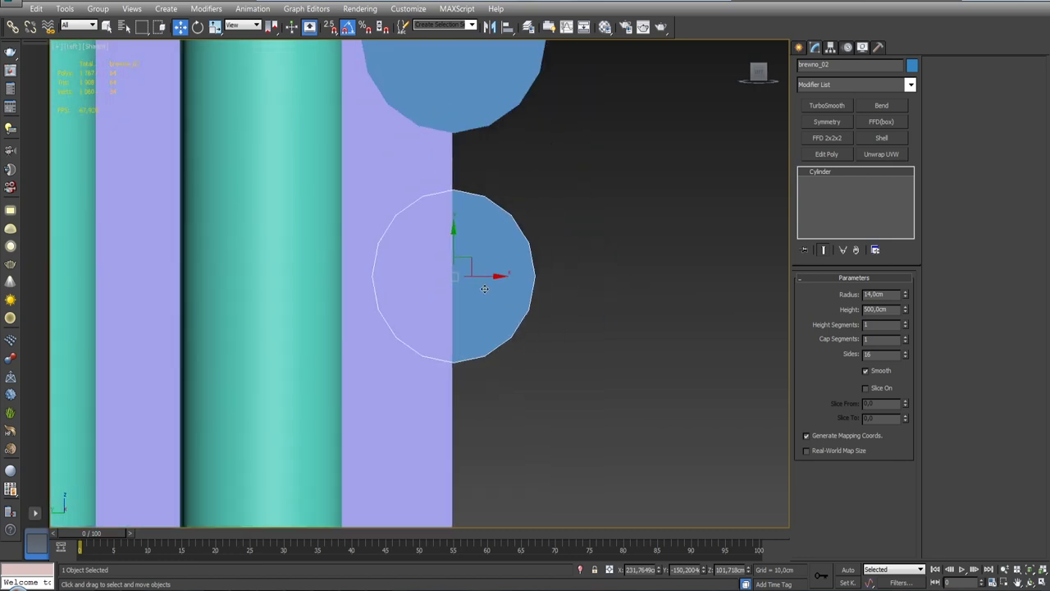
scroll(567, 333, down, 2)
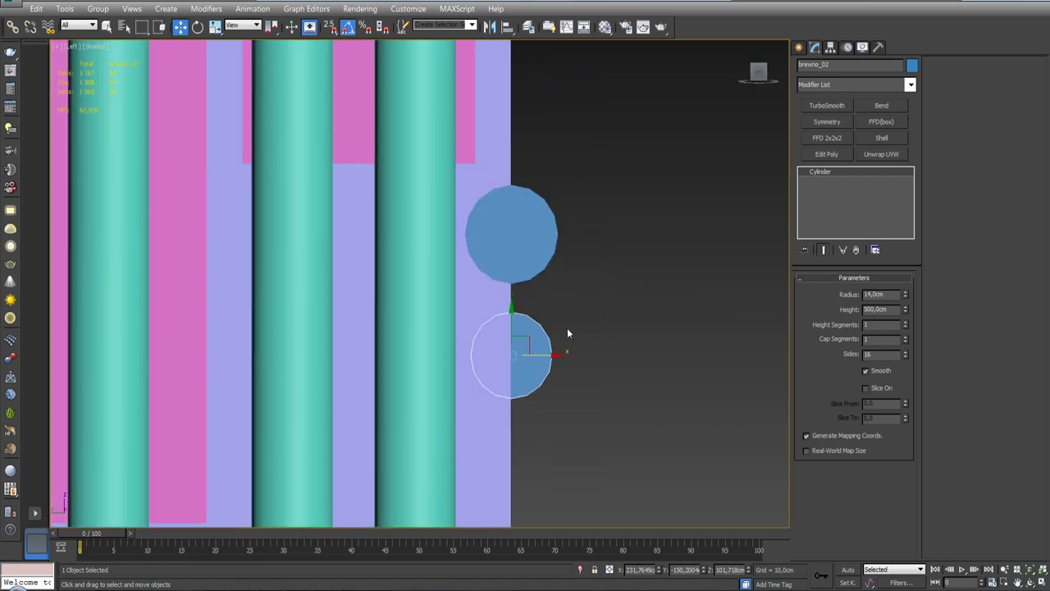
Align brevno_02 to brevno_01 on X, Center to Center, so it sits beneath.
click(508, 26)
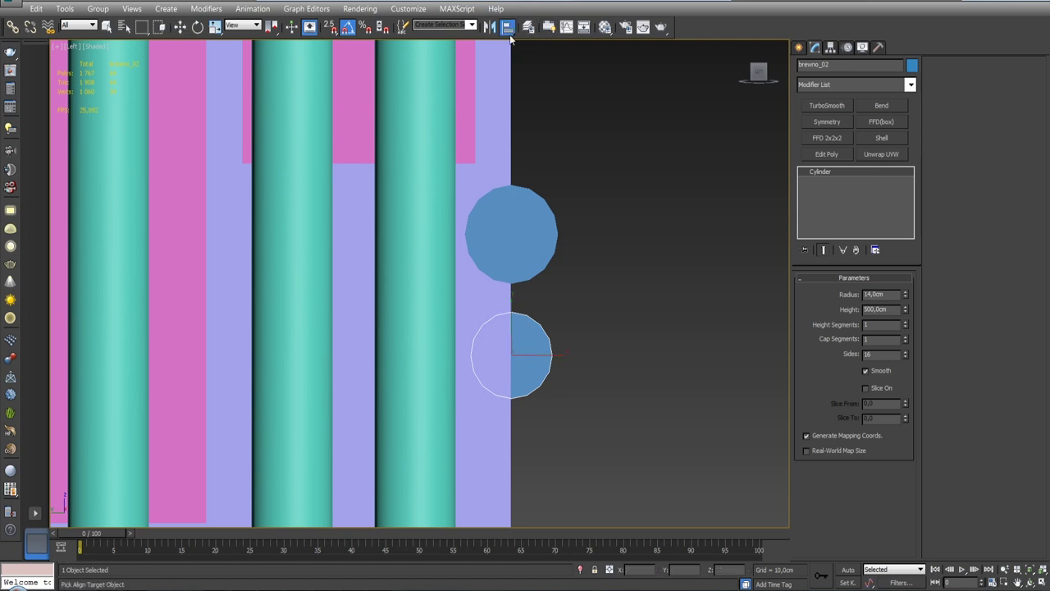
click(545, 244)
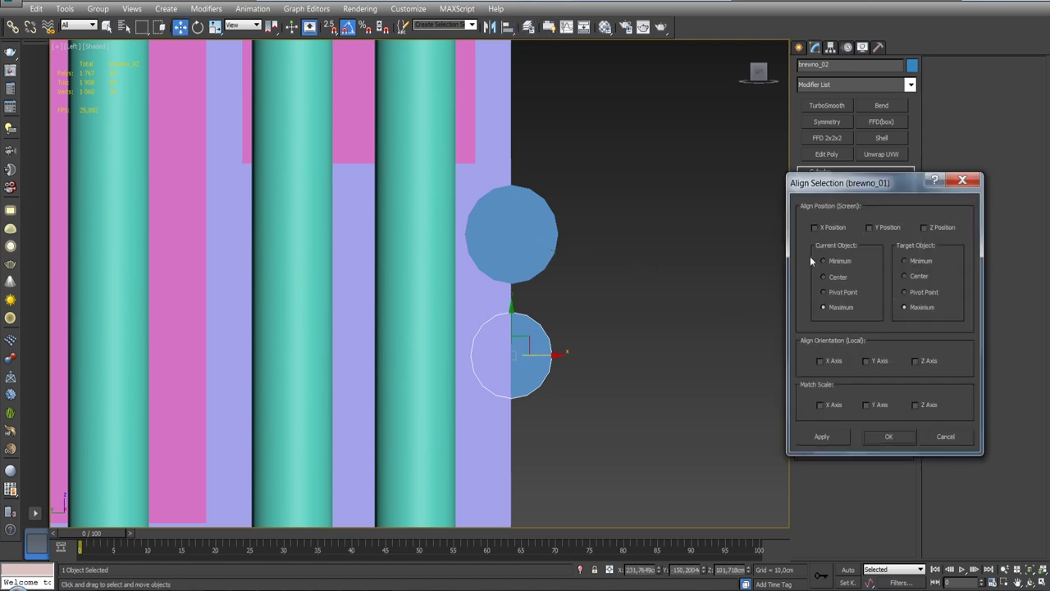
click(815, 227)
click(828, 277)
click(912, 277)
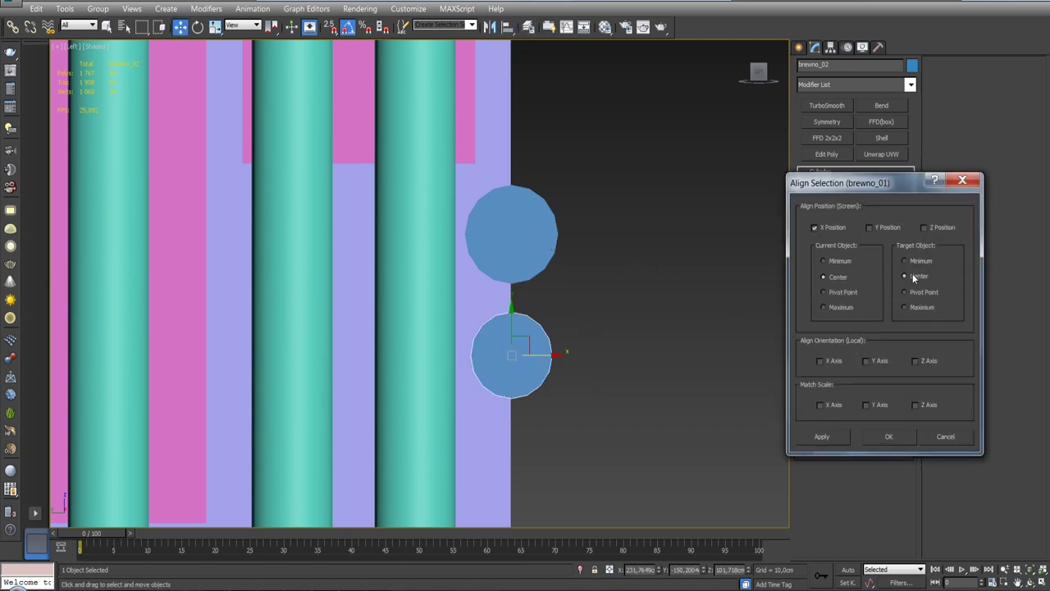
click(886, 436)
mouse_move(691, 277)
alt+middle_down()
mouse_move(525, 328)
mouse_move(456, 326)
alt+middle_up()
scroll(515, 332, down, 5)
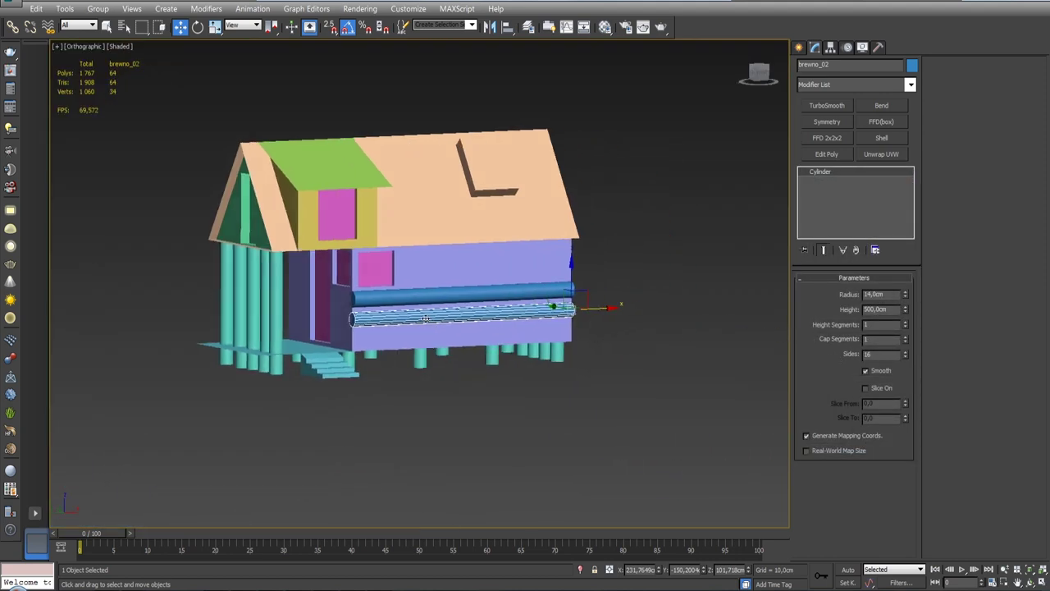
scroll(435, 316, up, 3)
Copy the 14 cm log downward as brevno_003 and move it to the stack's bottom.
scroll(433, 295, up, 1)
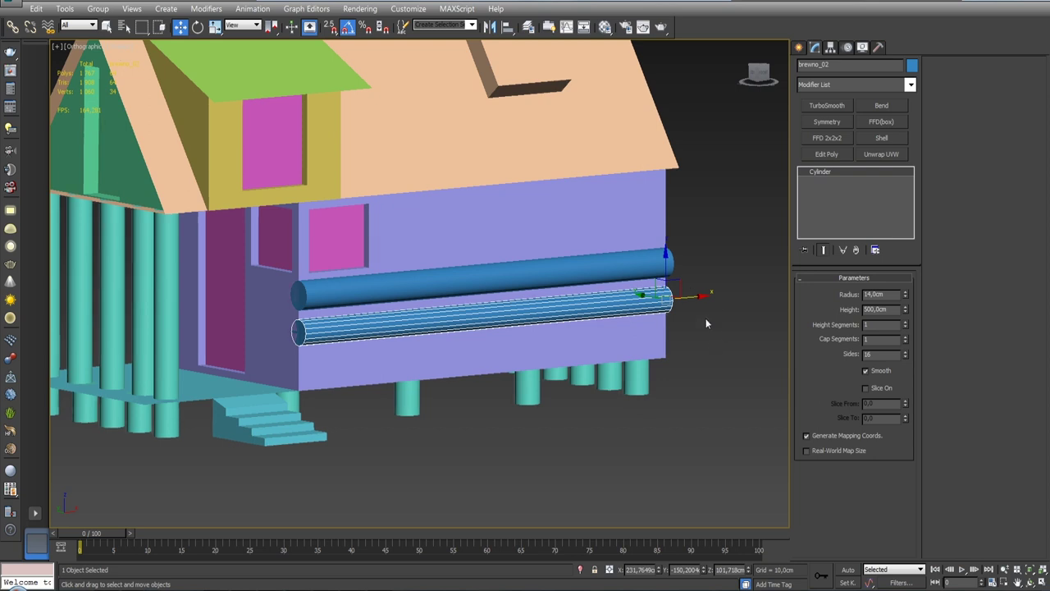
shift+drag(665, 259, 668, 294)
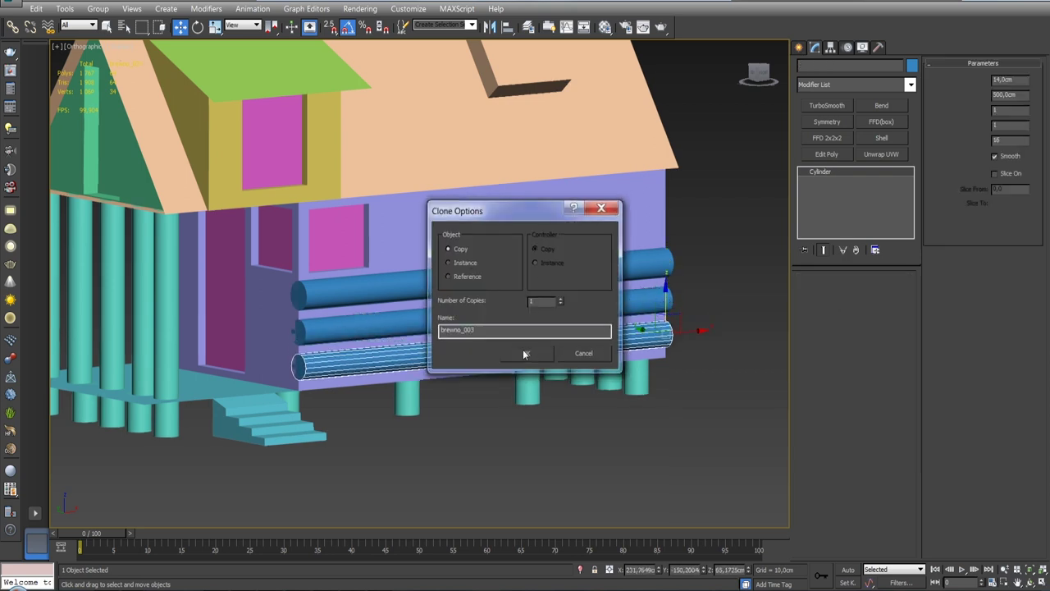
click(524, 352)
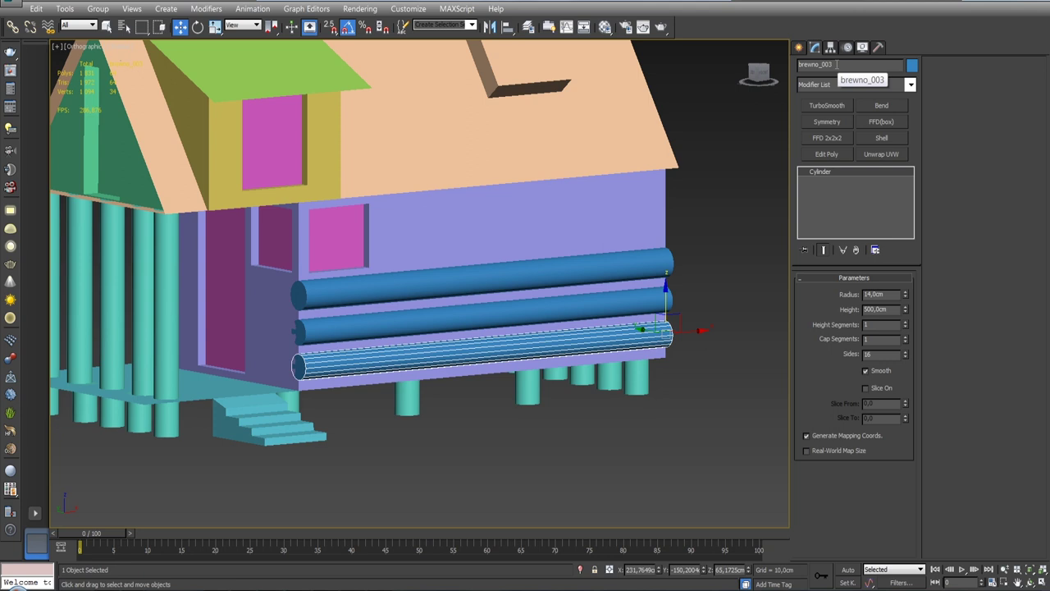
click(583, 304)
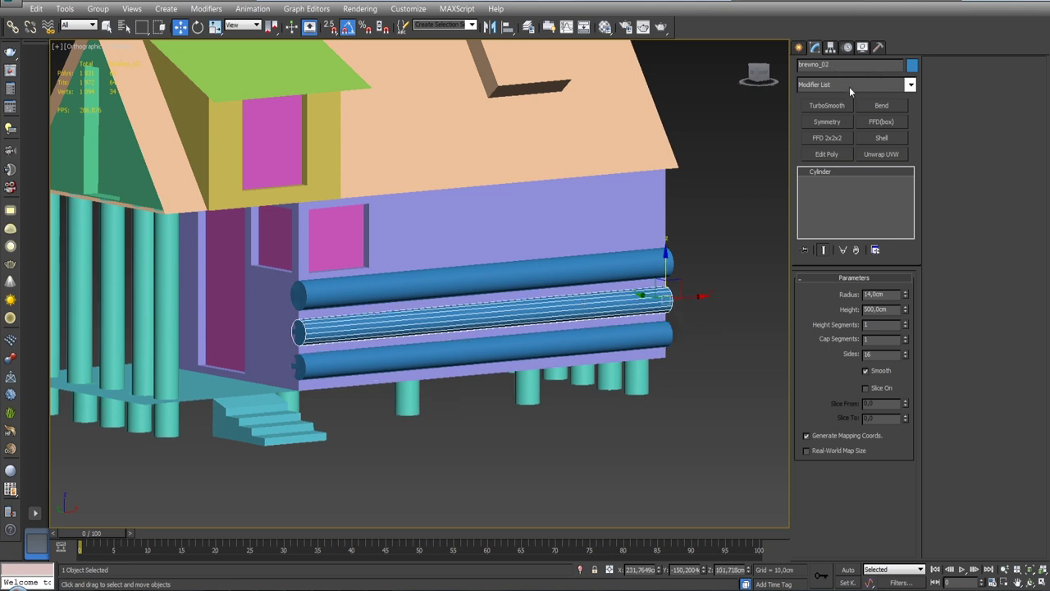
drag(673, 269, 673, 304)
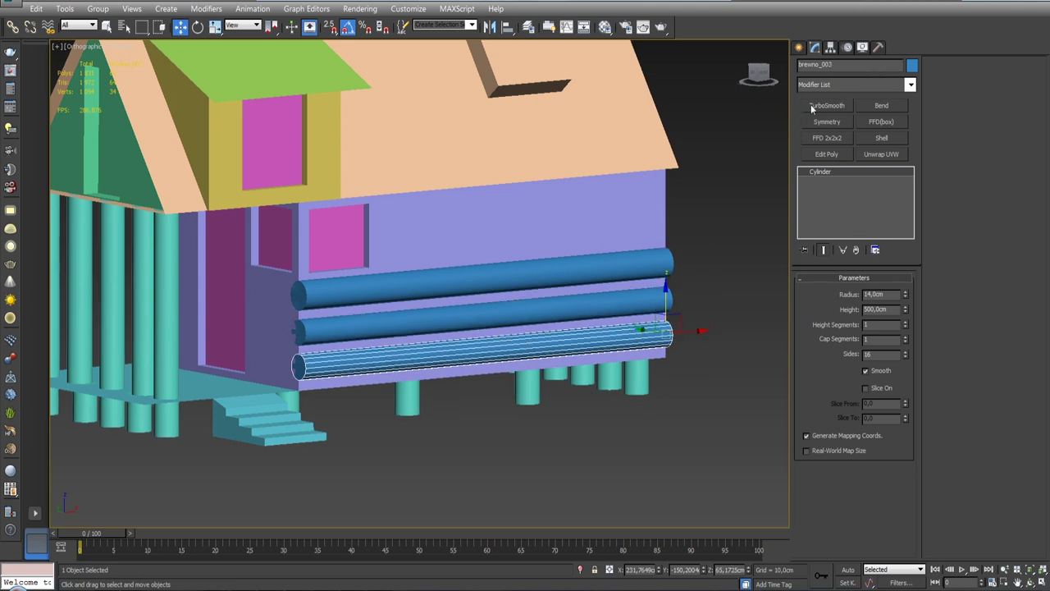
scroll(492, 288, down, 2)
scroll(492, 287, down, 3)
alt+middle_drag(525, 304, 597, 306)
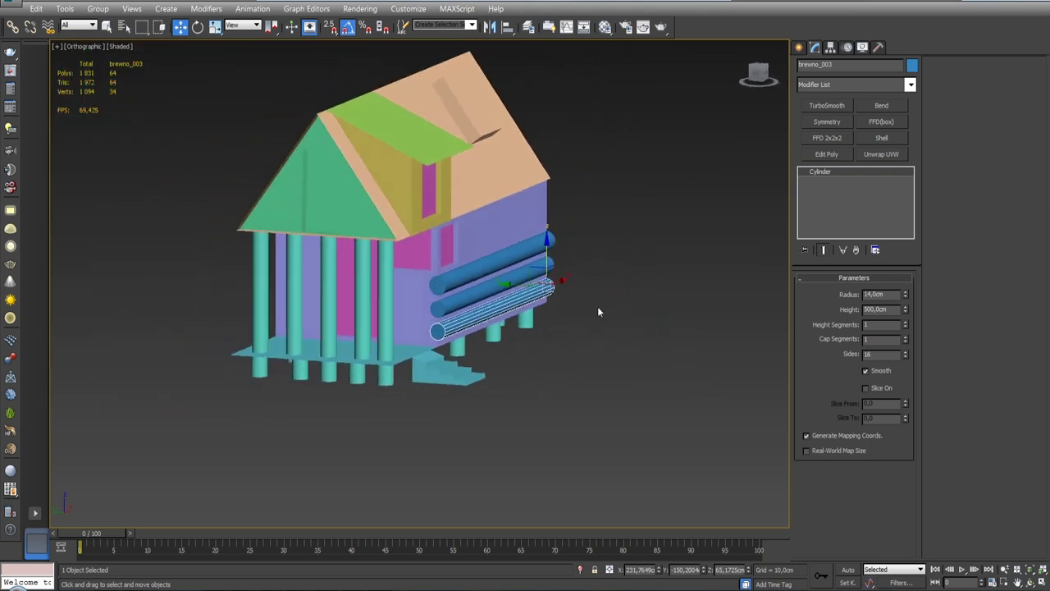
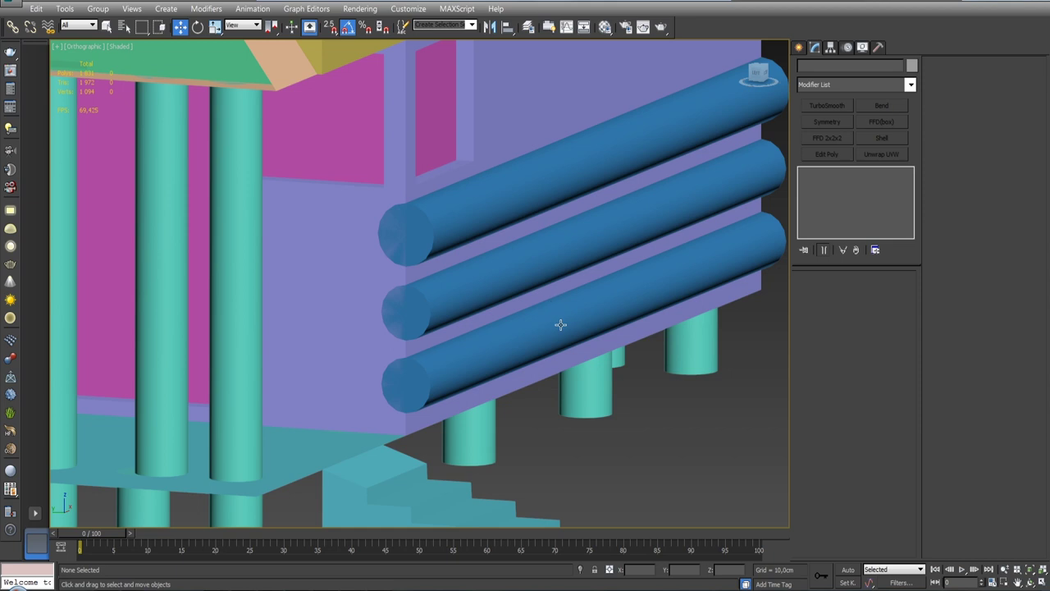
Raise the bottom log brewno_003's cylinder radius from 14 cm to 15 cm.
click(564, 321)
drag(885, 293, 863, 294)
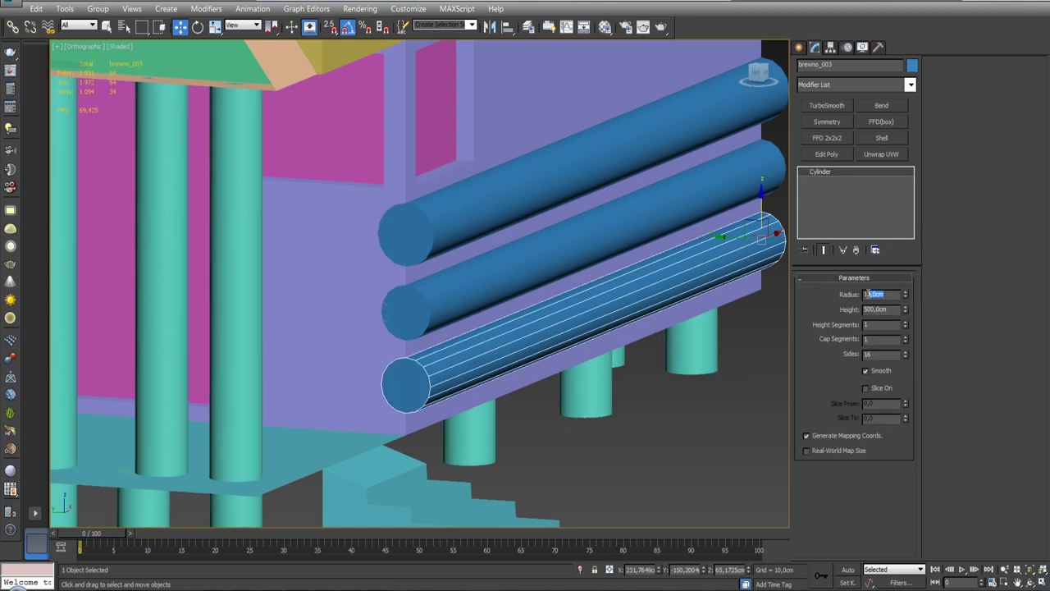
text(15)
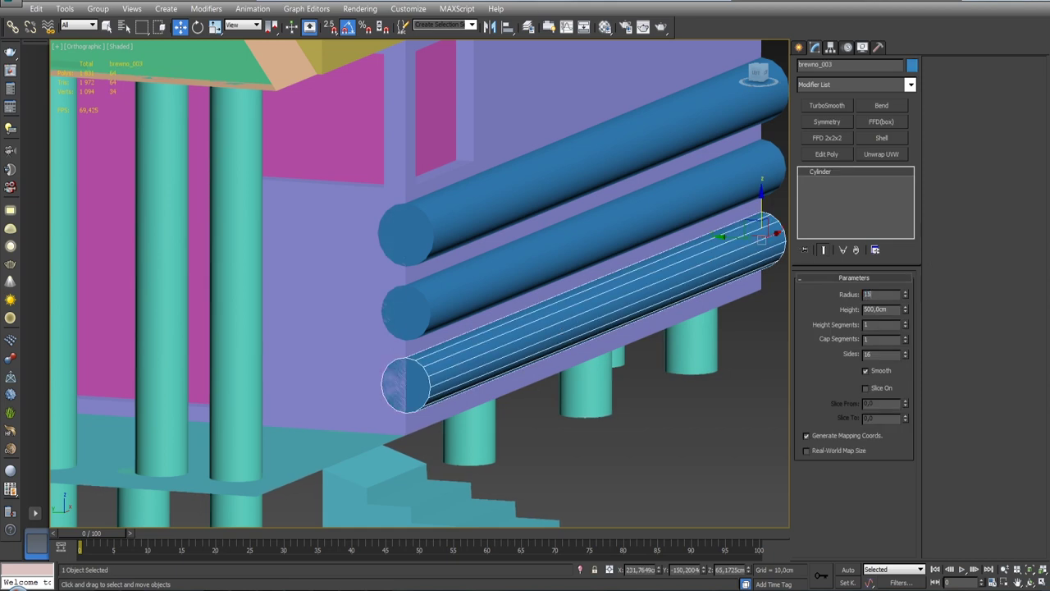
key(Return)
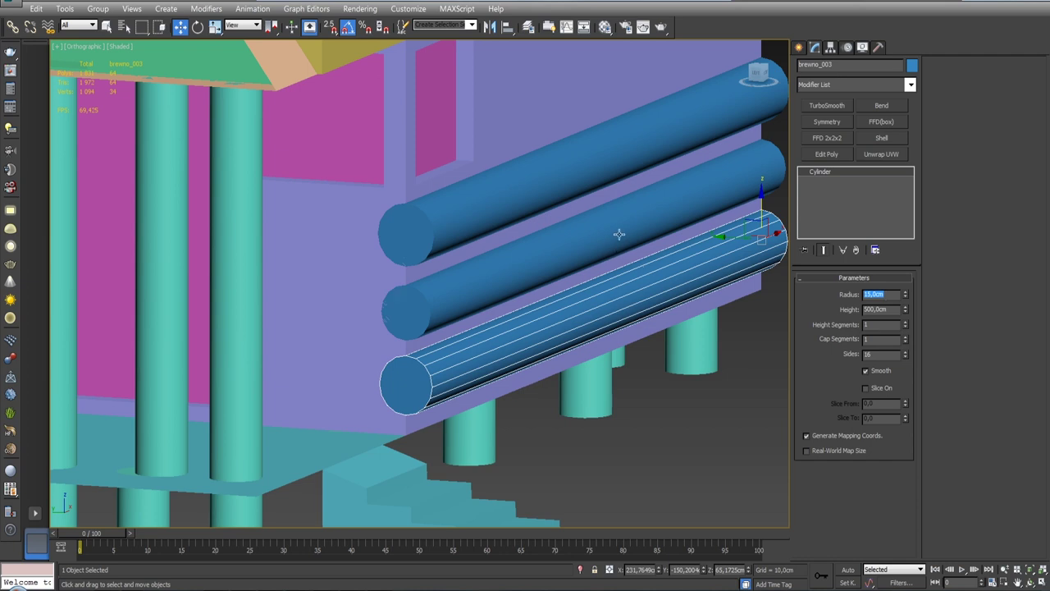
alt+middle_drag(617, 238, 508, 247)
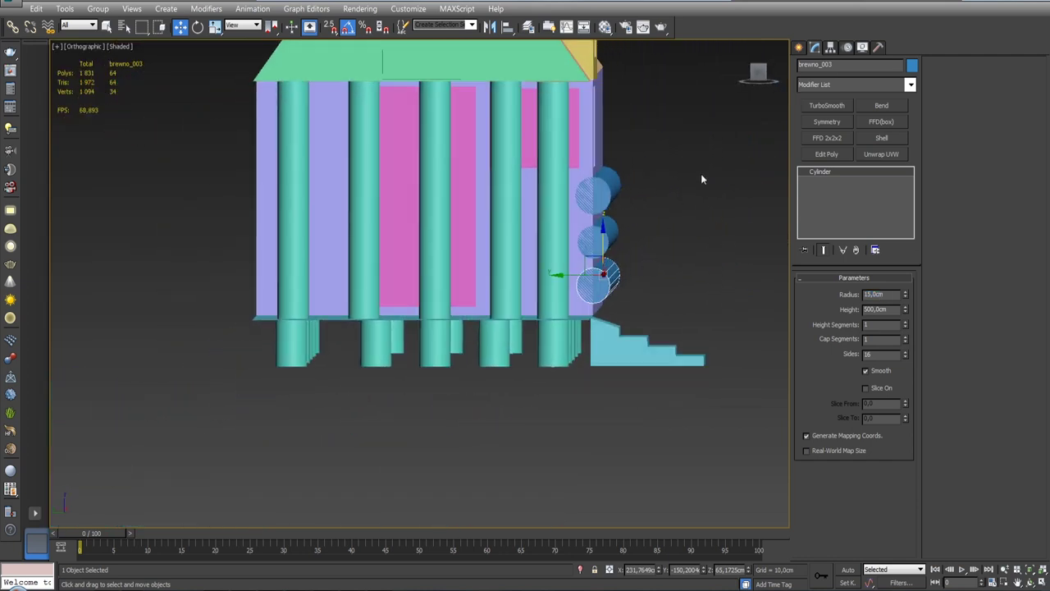
Align the bottom log's X position to the middle log brewno_02, center to center.
key(z)
scroll(635, 218, down, 6)
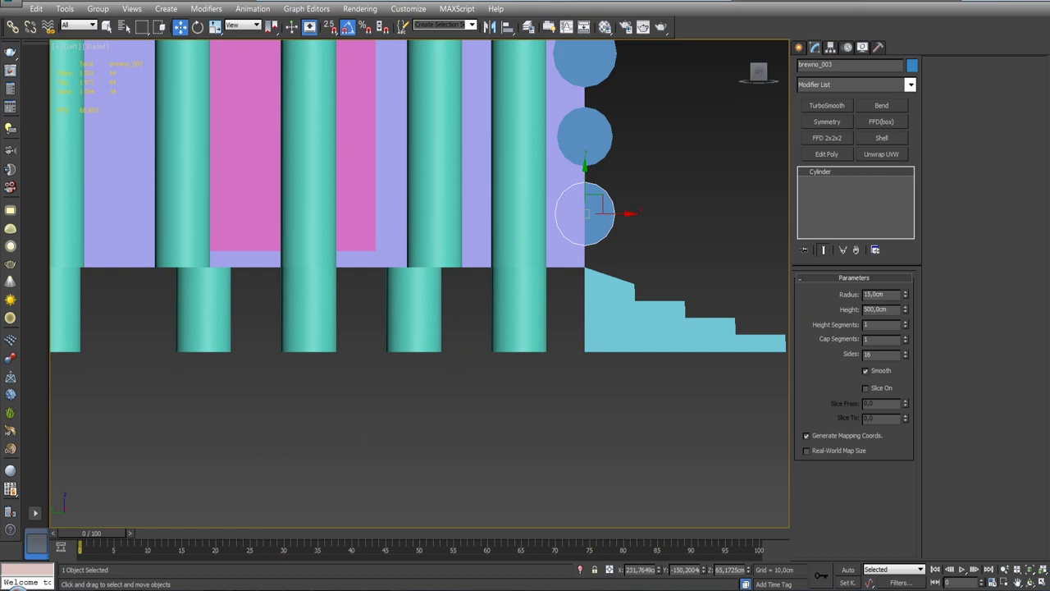
scroll(599, 355, up, 2)
scroll(603, 270, up, 4)
mouse_move(624, 271)
middle_down()
mouse_move(601, 252)
mouse_move(592, 257)
middle_up()
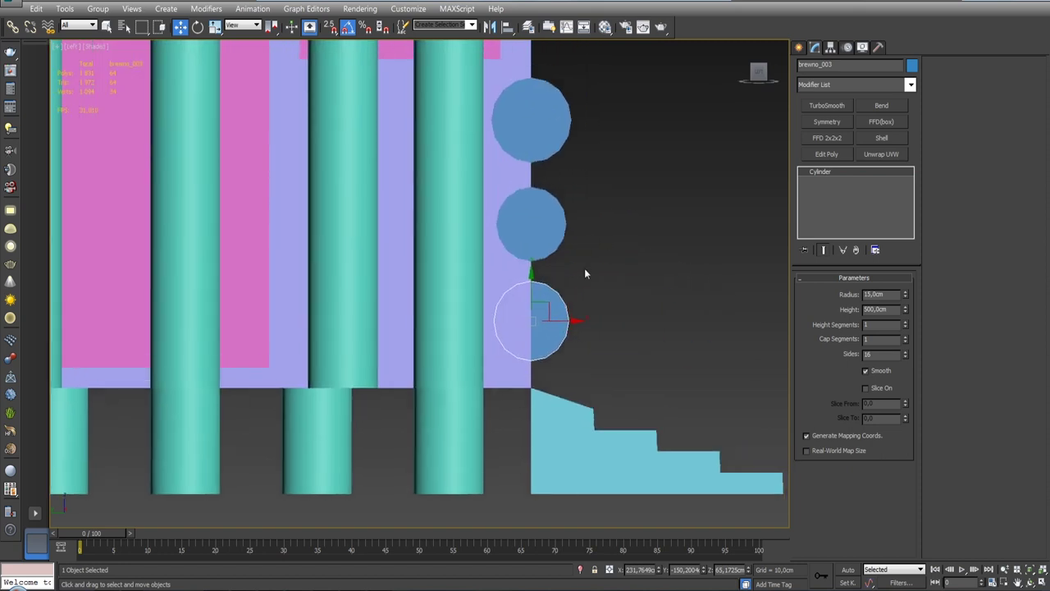
click(507, 26)
click(558, 229)
click(826, 233)
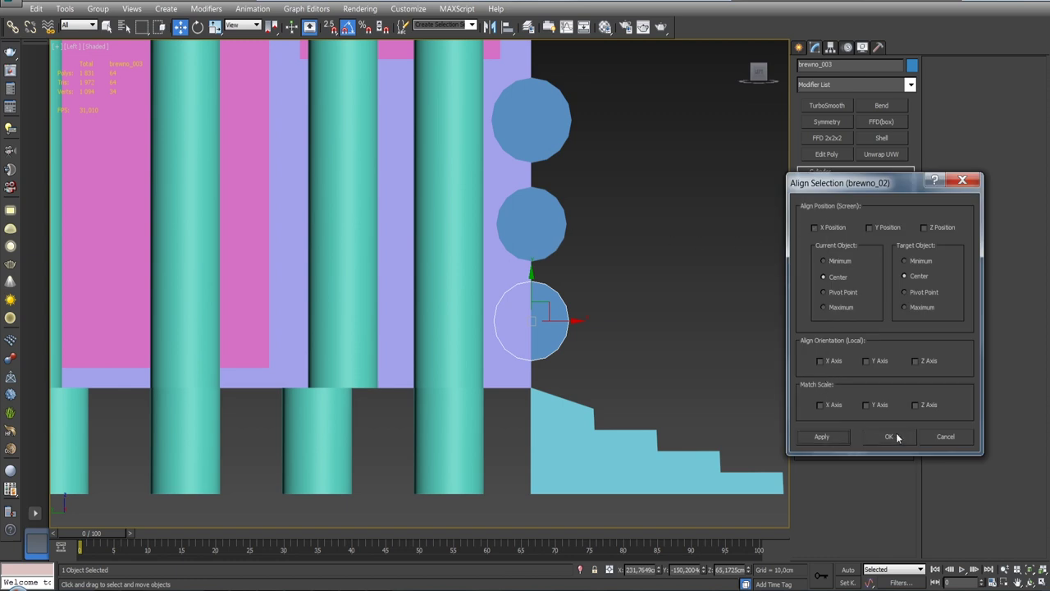
click(889, 437)
Align the bottom log to the top log brewno_01 on X and Y position.
scroll(565, 325, up, 5)
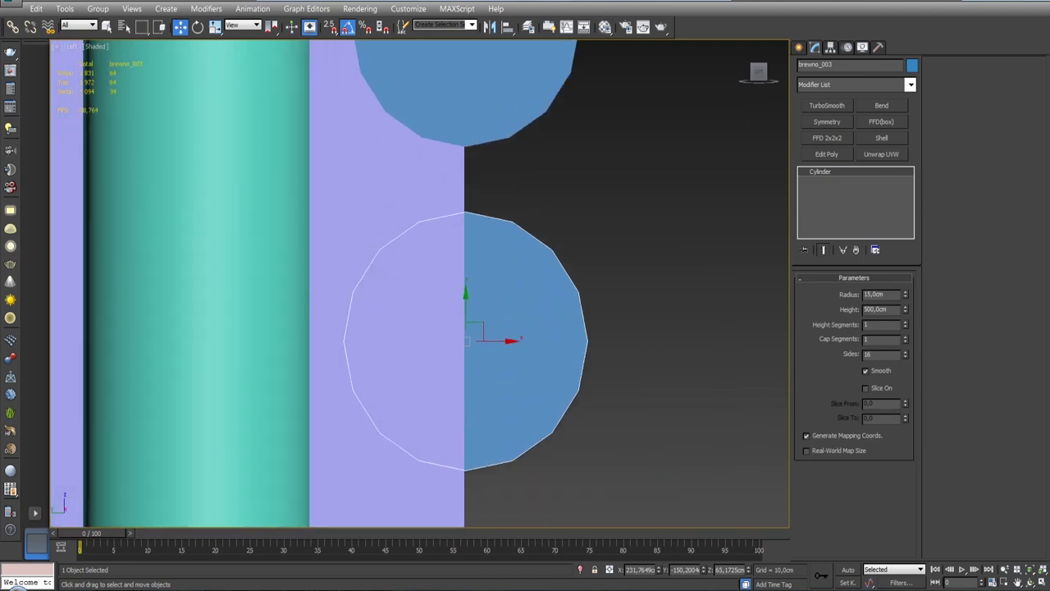
scroll(558, 308, down, 1)
scroll(558, 308, down, 4)
click(508, 27)
click(536, 73)
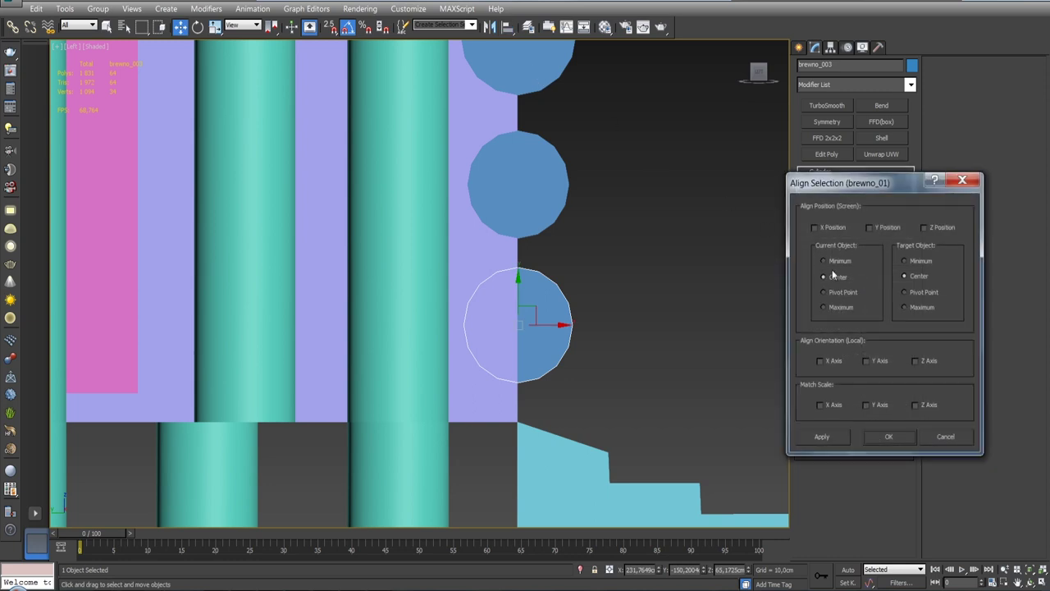
click(816, 228)
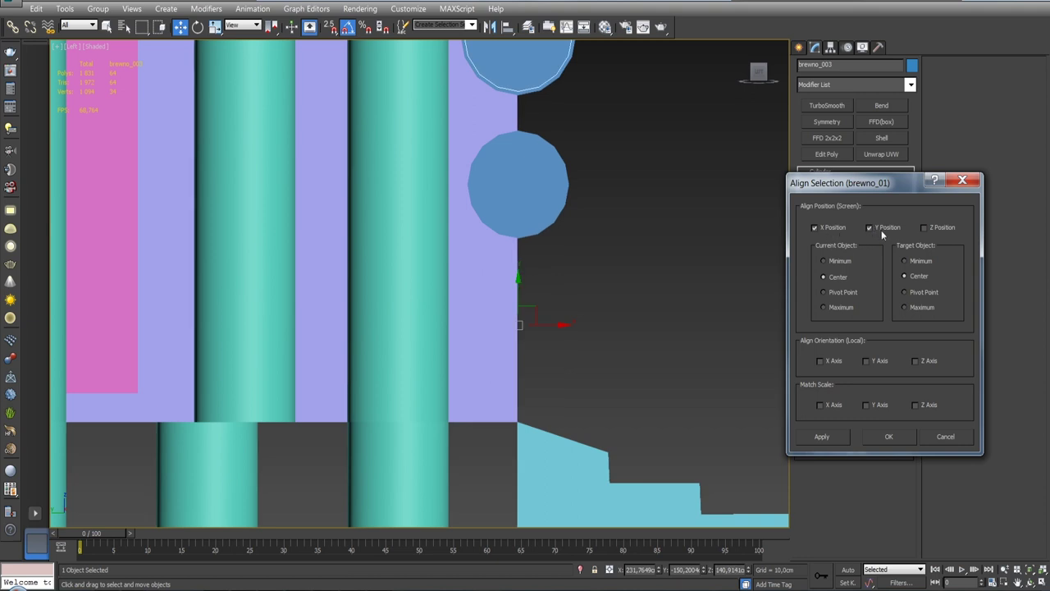
click(883, 436)
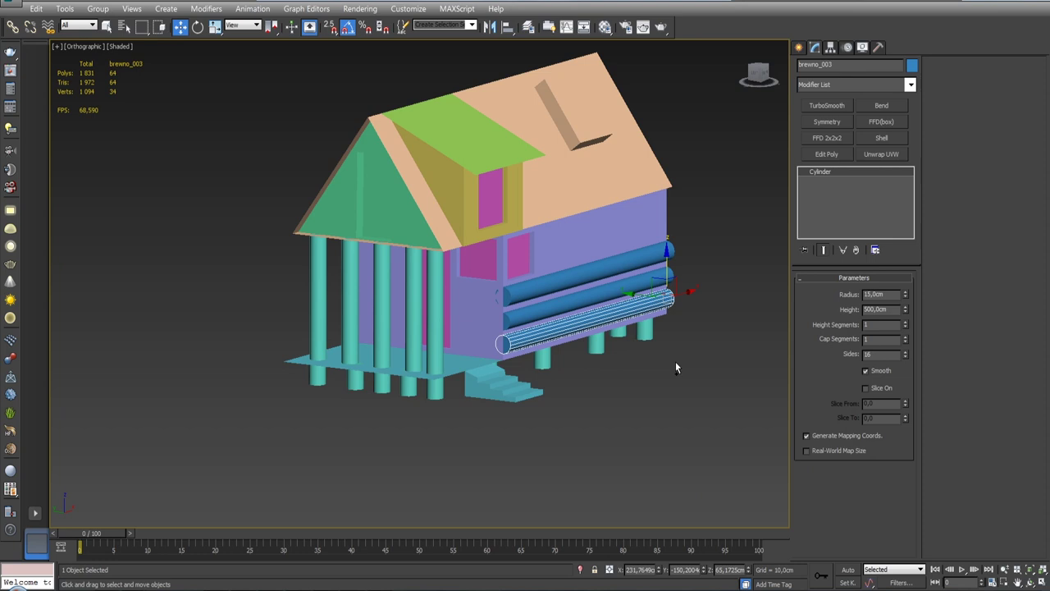
Orbit out to view the whole house and select the top log, brewno_01.
scroll(579, 308, up, 4)
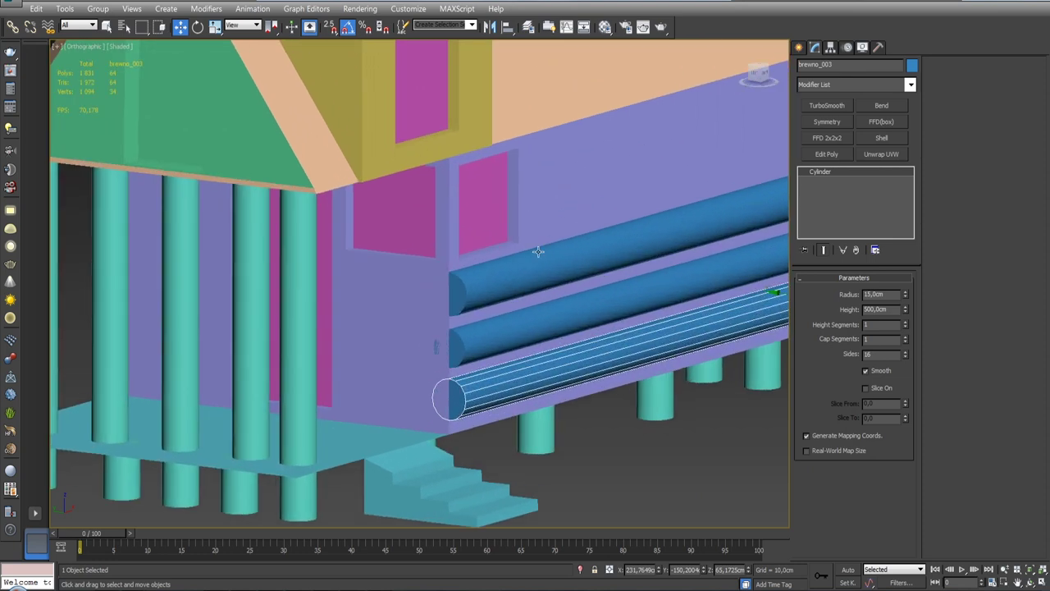
scroll(436, 345, down, 5)
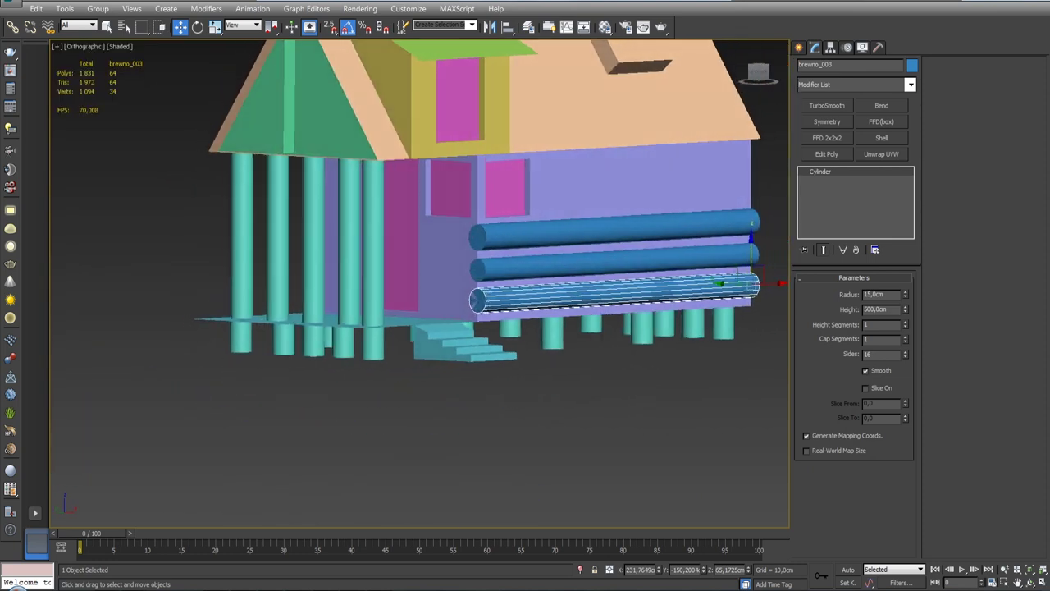
alt+middle_drag(436, 345, 581, 242)
click(572, 232)
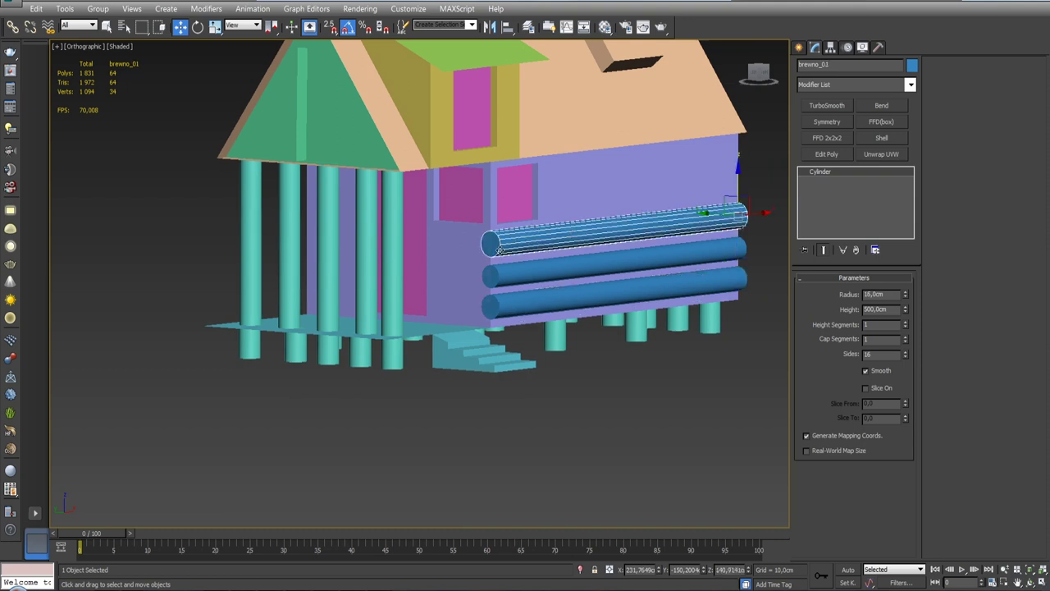
scroll(500, 251, up, 4)
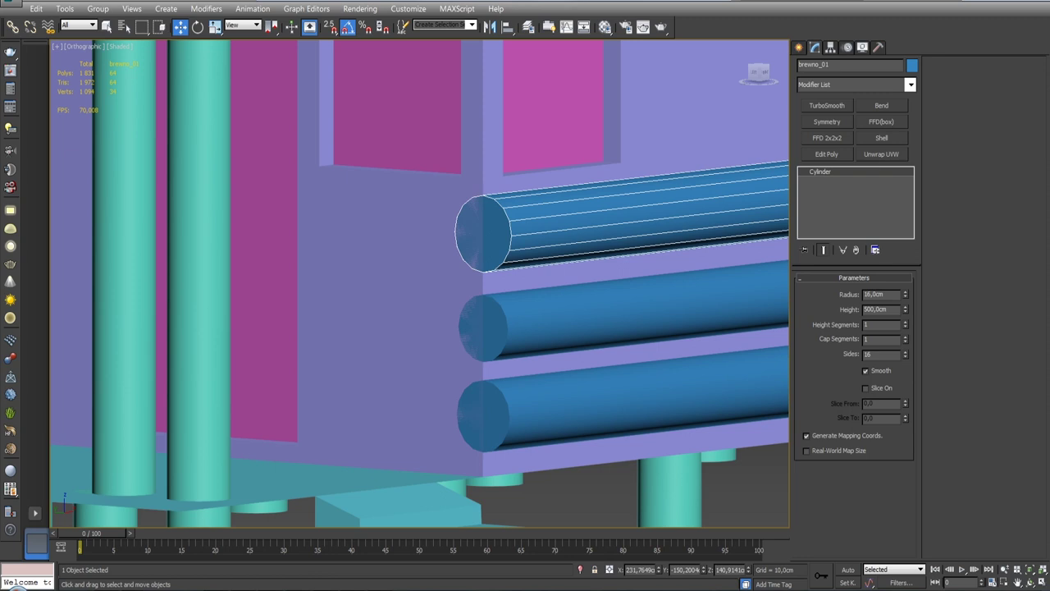
scroll(532, 243, down, 5)
scroll(489, 288, up, 1)
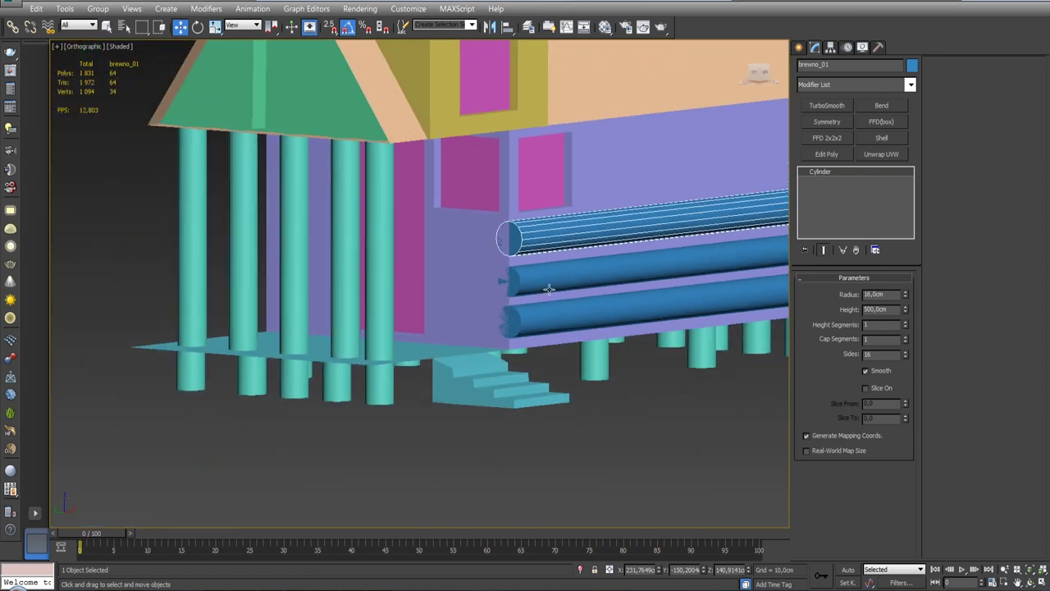
key(shift+z)
Add Edit Poly to the top log, isolate it, and select its end cap polygons.
click(826, 154)
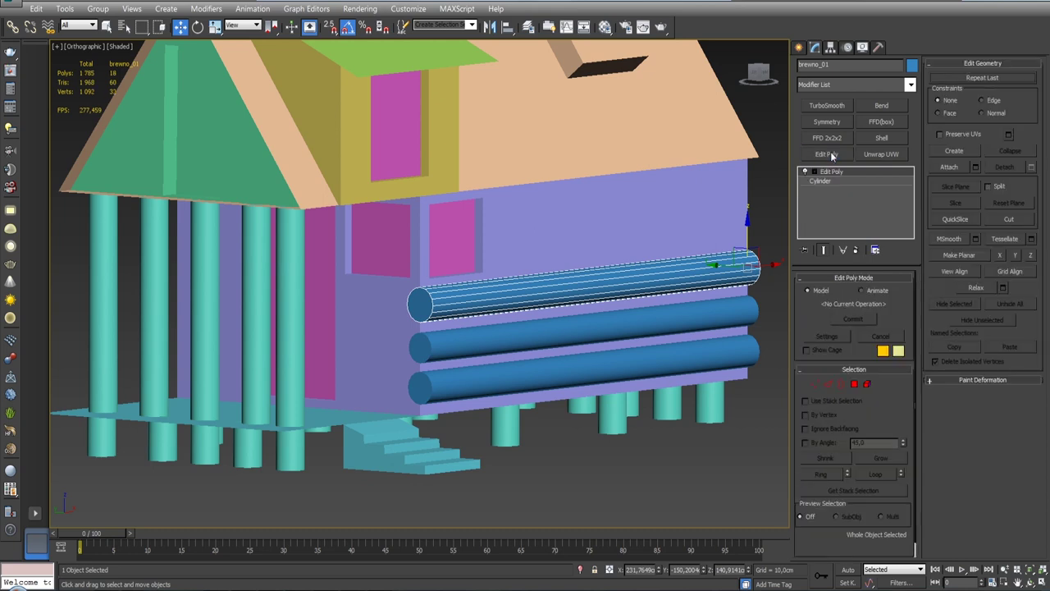
click(581, 570)
middle_drag(500, 347, 652, 345)
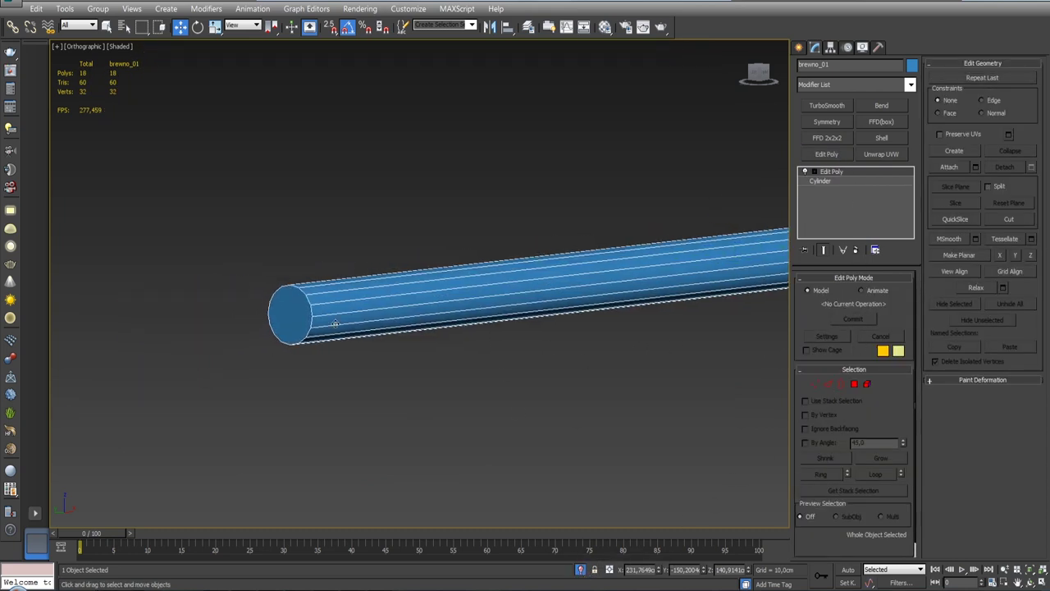
click(854, 384)
click(300, 316)
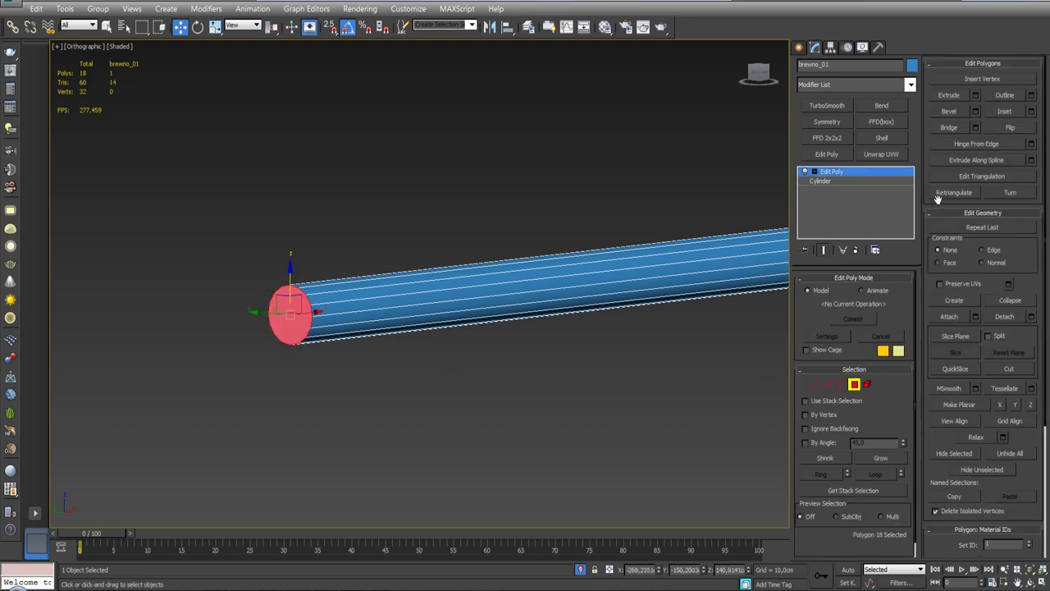
Inset the selected end caps by about 7.95 cm.
click(1032, 112)
mouse_move(302, 335)
alt+middle_down()
mouse_move(372, 314)
mouse_move(586, 343)
alt+middle_up()
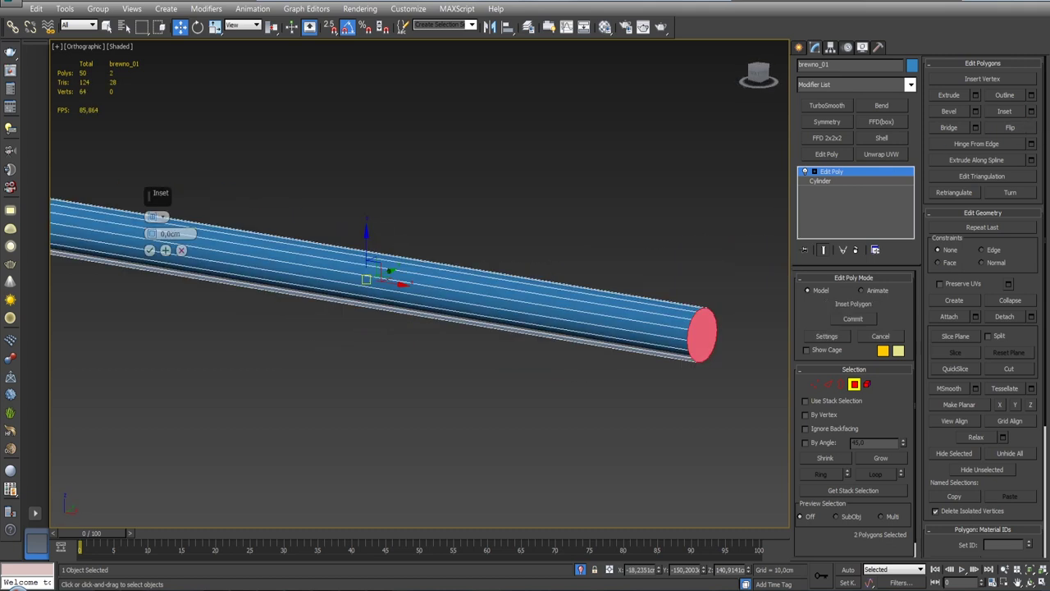
scroll(493, 316, up, 2)
scroll(345, 287, up, 2)
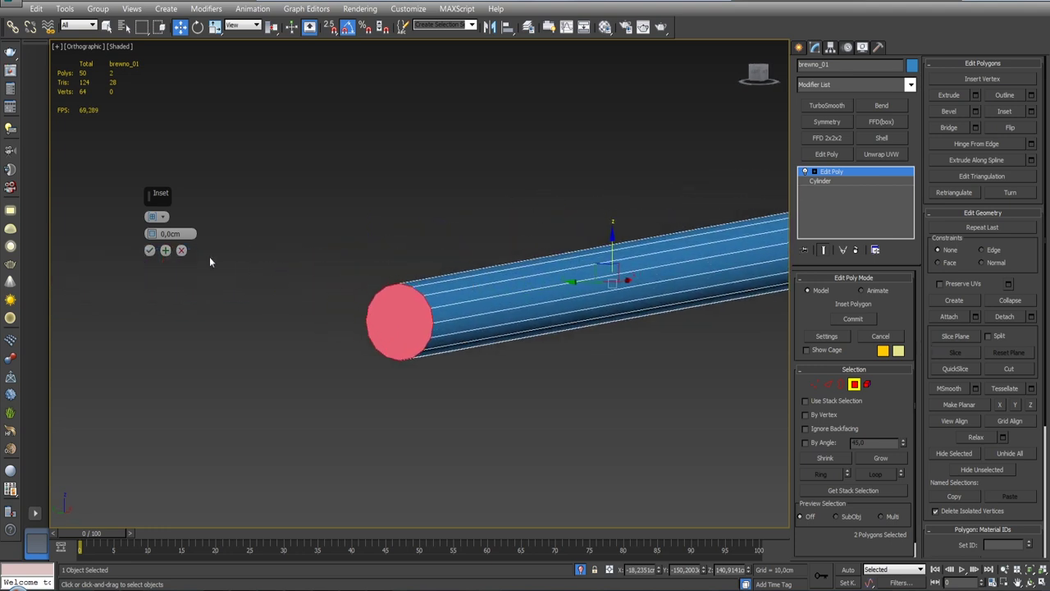
drag(153, 238, 153, 245)
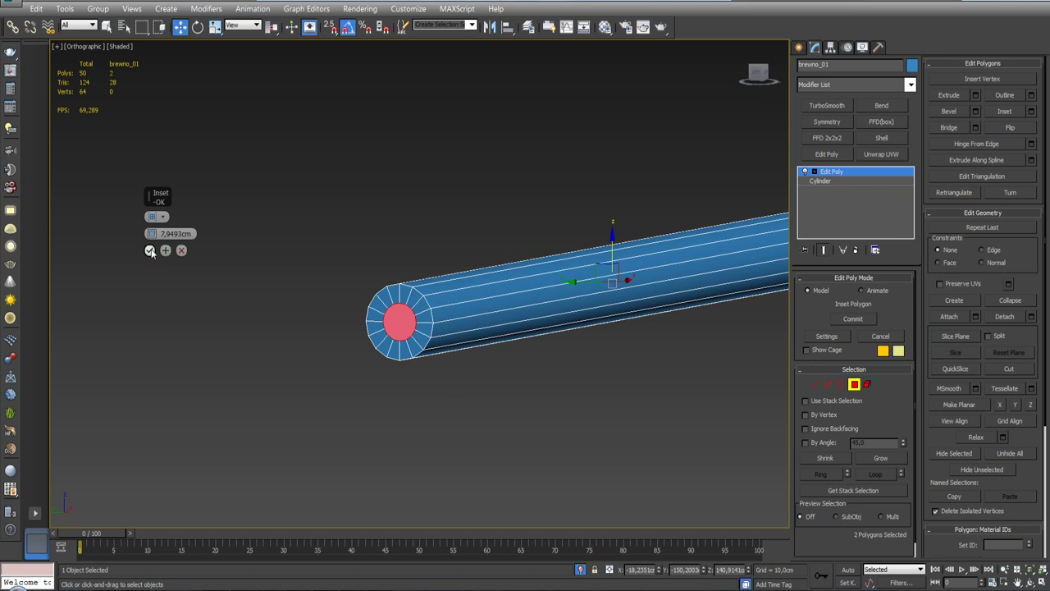
click(149, 250)
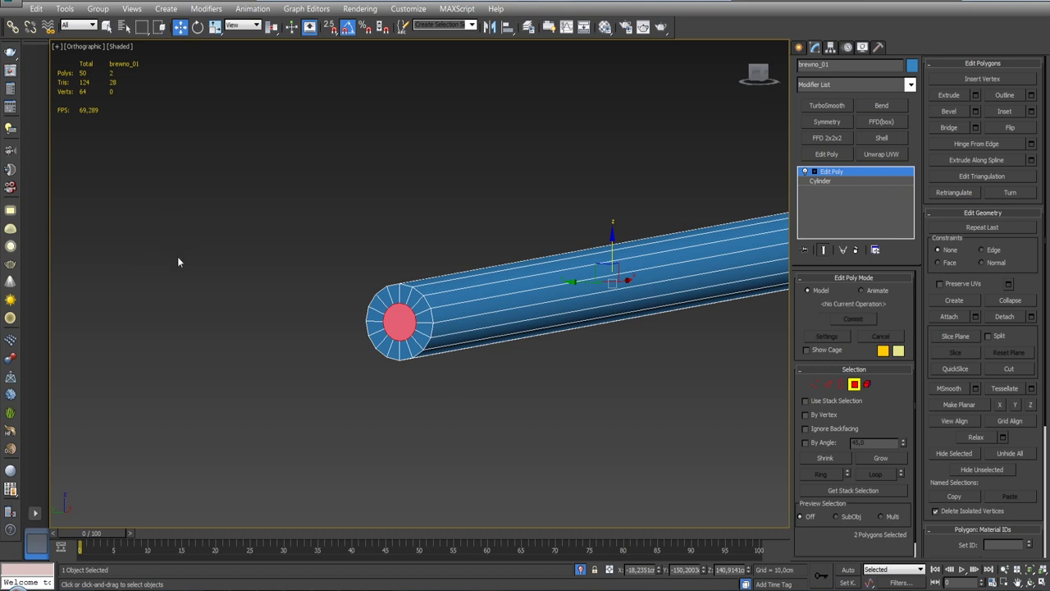
scroll(439, 295, up, 3)
Switch to View reference coordinates and scale the end polygons down to taper the log ends.
key(r)
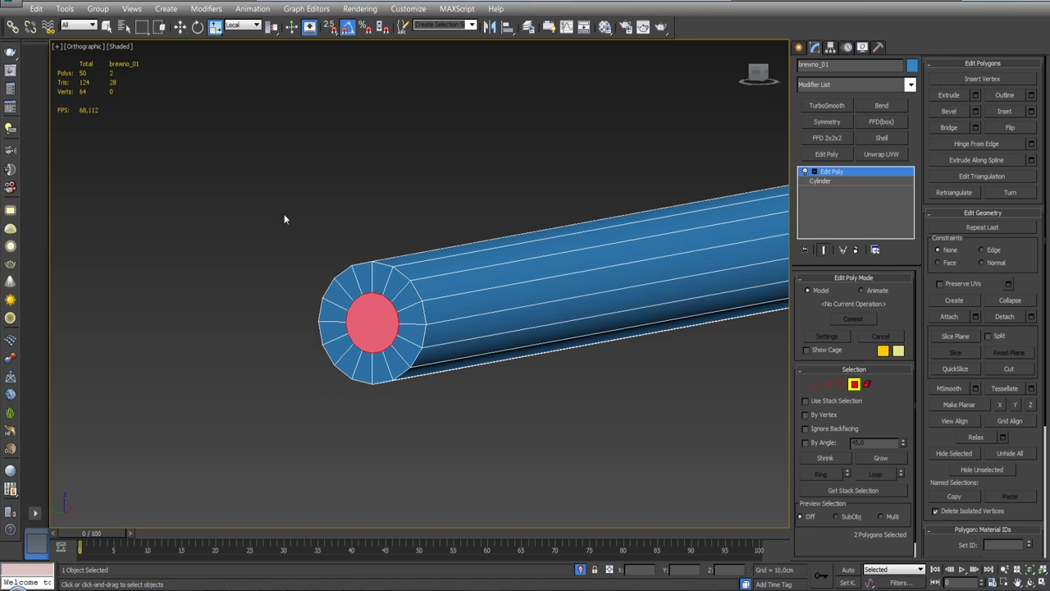
scroll(477, 212, down, 5)
mouse_move(477, 212)
alt+middle_down()
mouse_move(473, 238)
mouse_move(495, 290)
alt+middle_up()
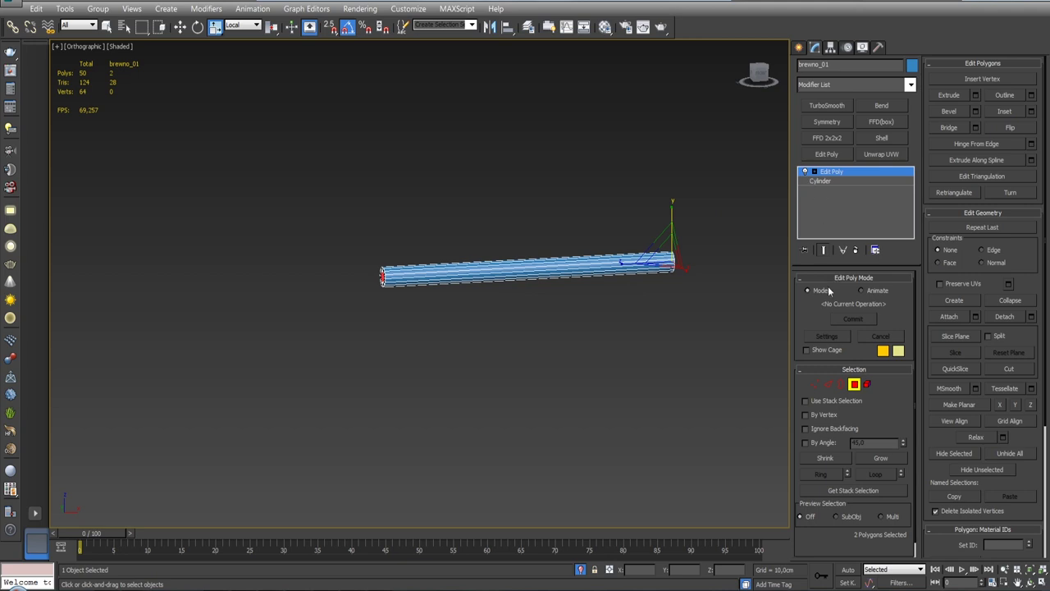
click(244, 30)
click(245, 37)
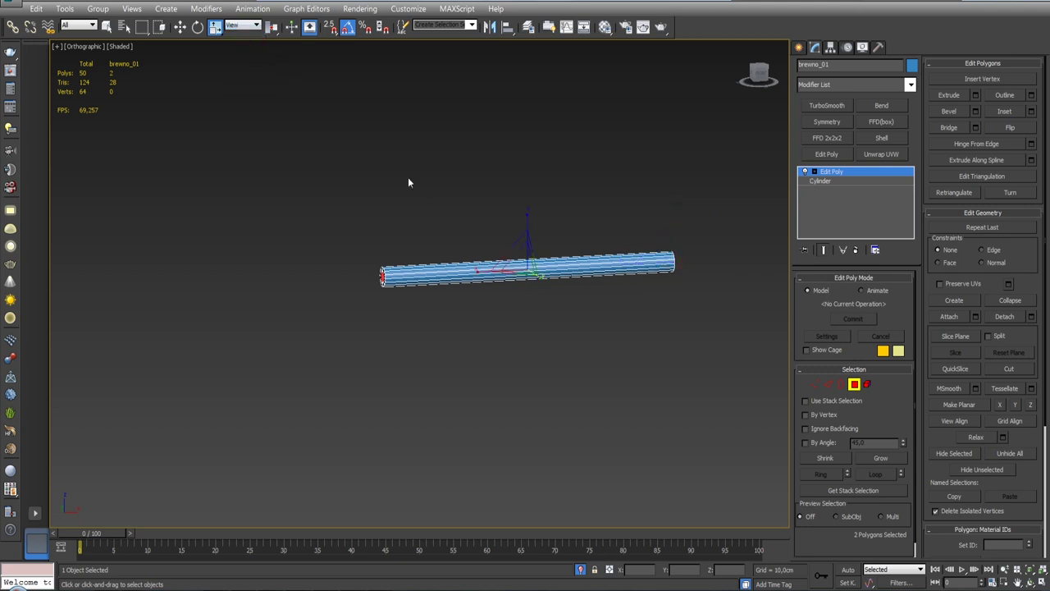
scroll(492, 271, up, 3)
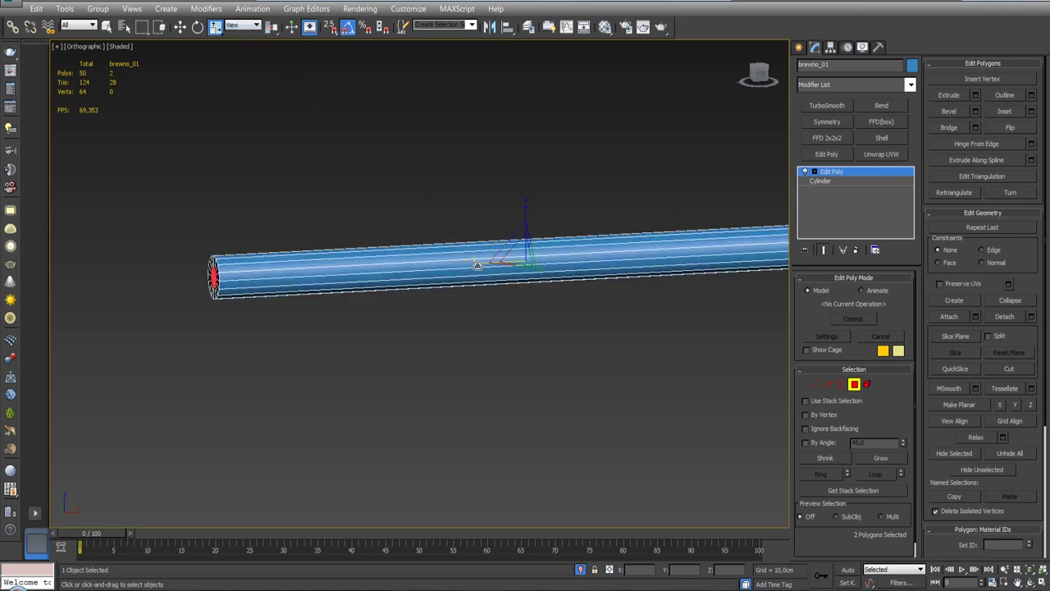
drag(476, 264, 477, 266)
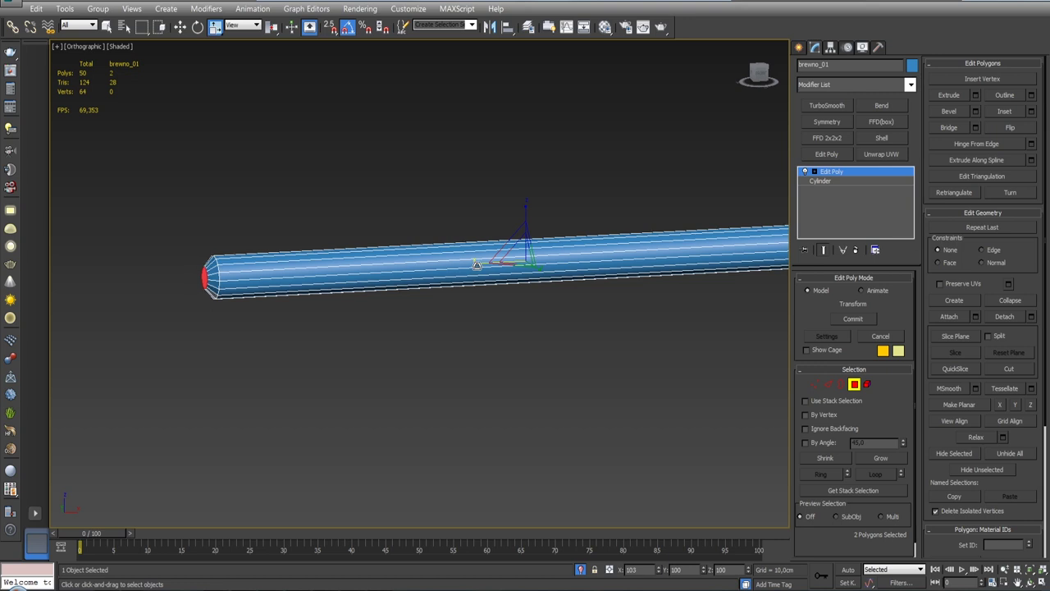
Clear the selection and select the near end's inner face polygon.
alt+middle_drag(477, 265, 493, 238)
scroll(498, 220, up, 5)
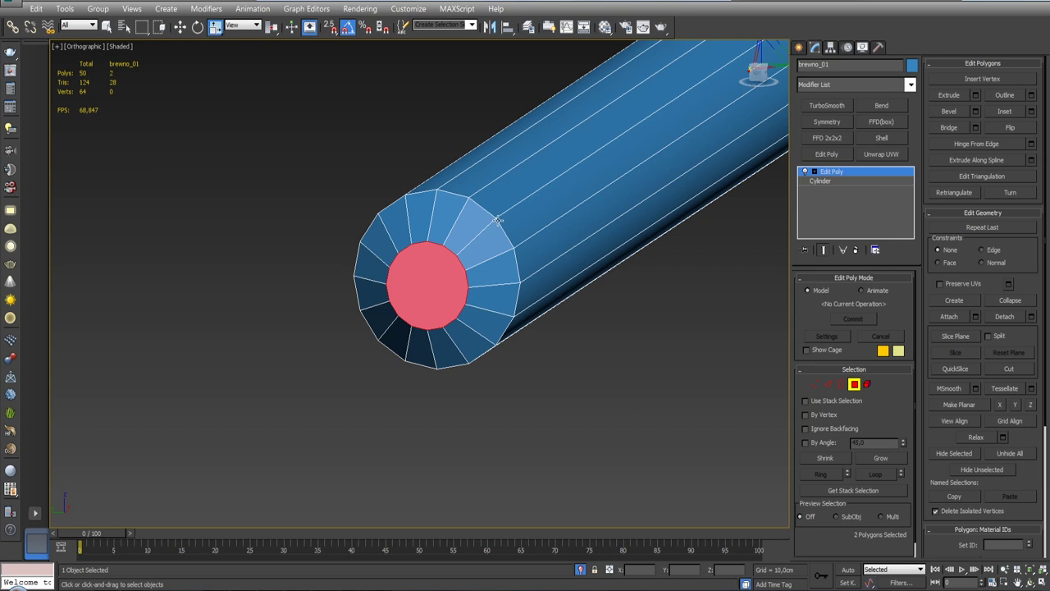
scroll(357, 252, down, 3)
scroll(379, 276, down, 2)
scroll(379, 276, up, 8)
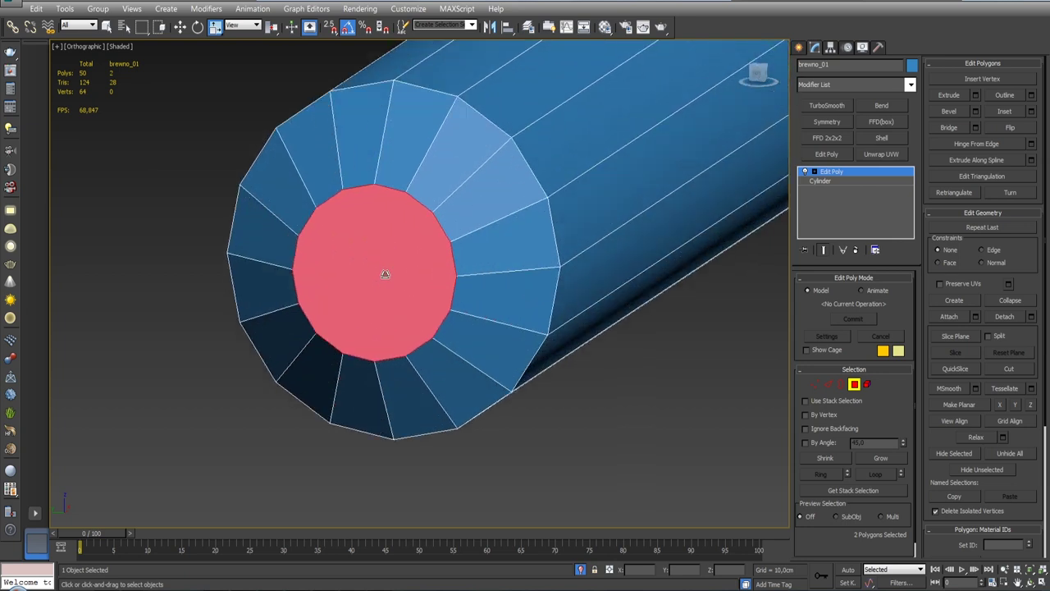
click(688, 421)
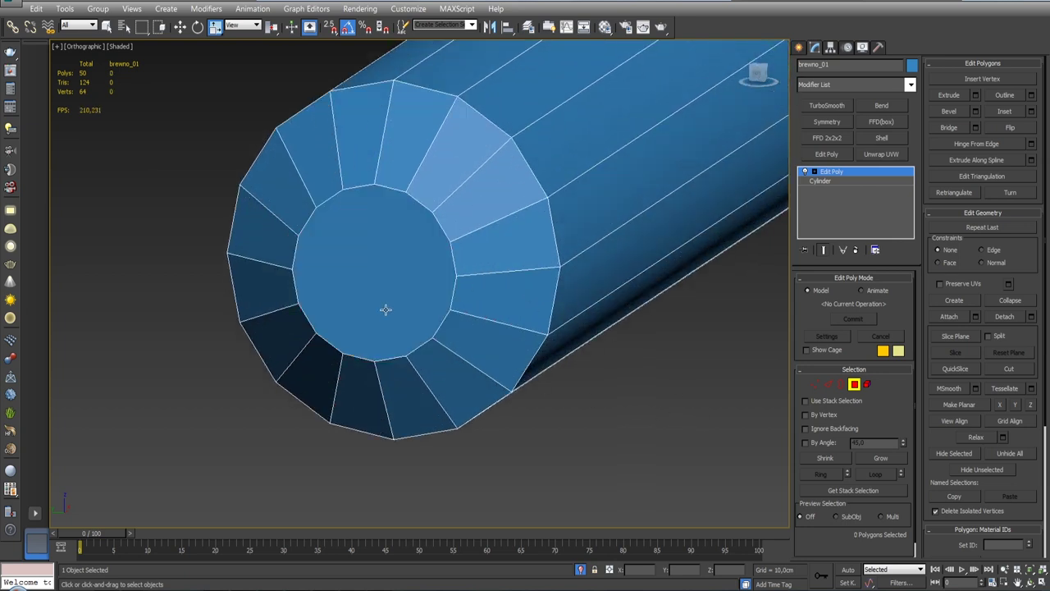
click(428, 208)
mouse_move(415, 243)
alt+middle_down()
mouse_move(404, 252)
mouse_move(414, 246)
alt+middle_up()
key(4)
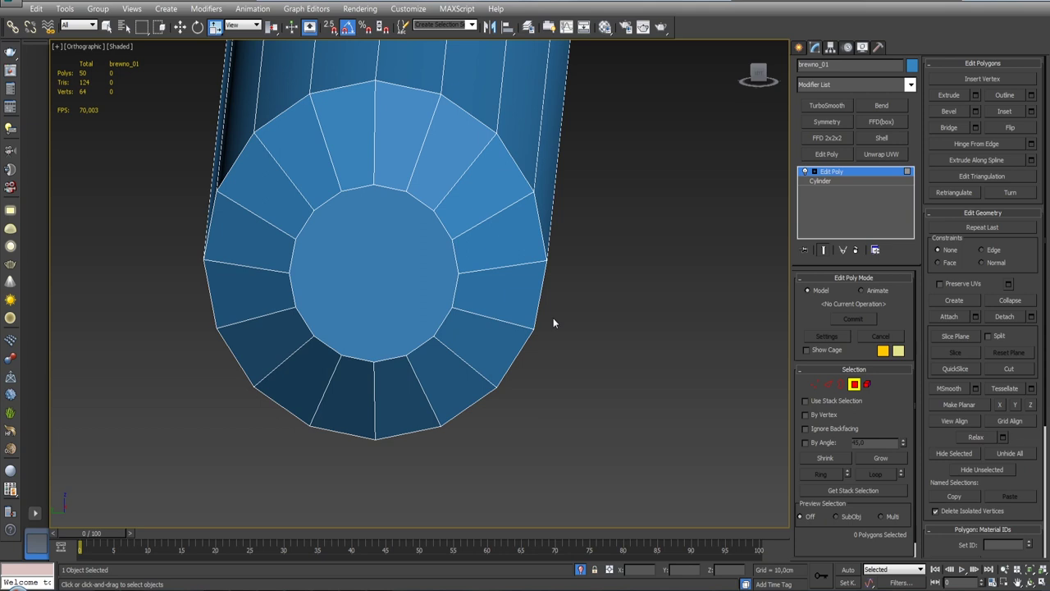
click(375, 273)
Add the far end's inner face polygon to the selection.
alt+middle_drag(375, 272, 519, 264)
alt+middle_drag(357, 324, 438, 328)
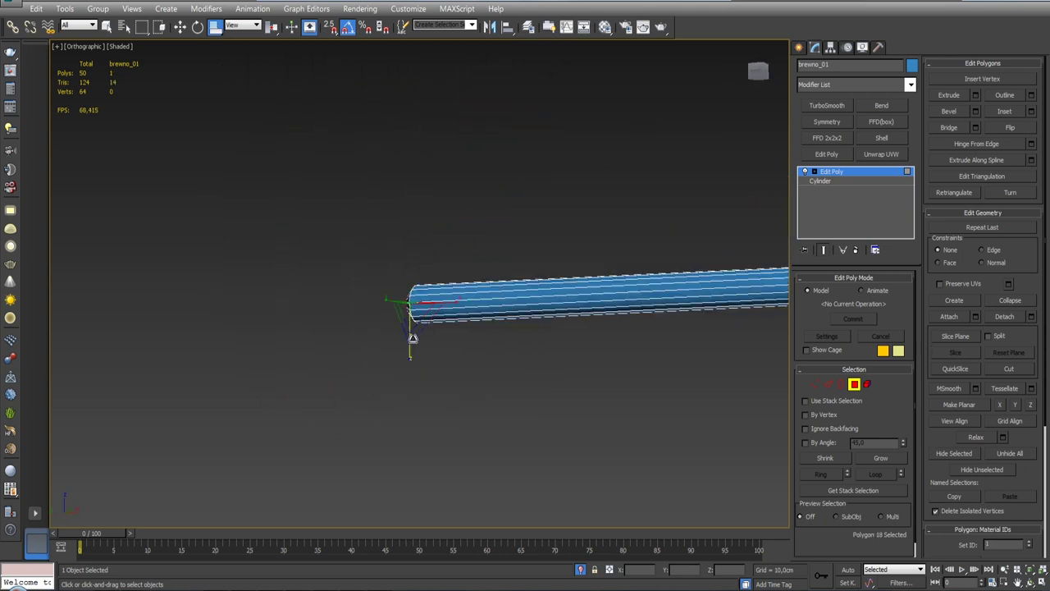
ctrl+click(574, 207)
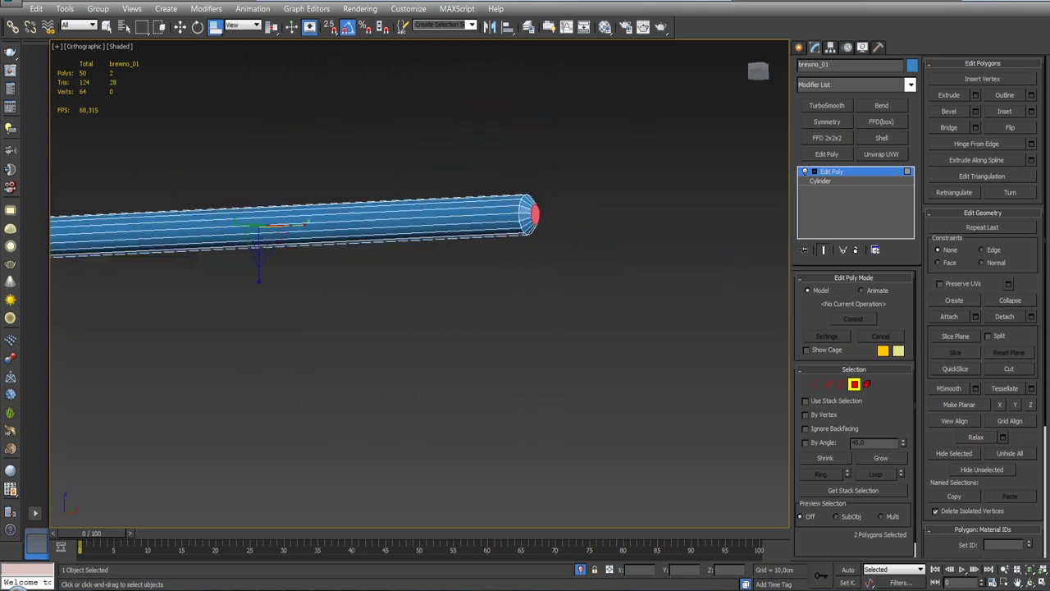
alt+middle_drag(574, 207, 596, 303)
middle_drag(340, 282, 592, 322)
scroll(458, 258, up, 5)
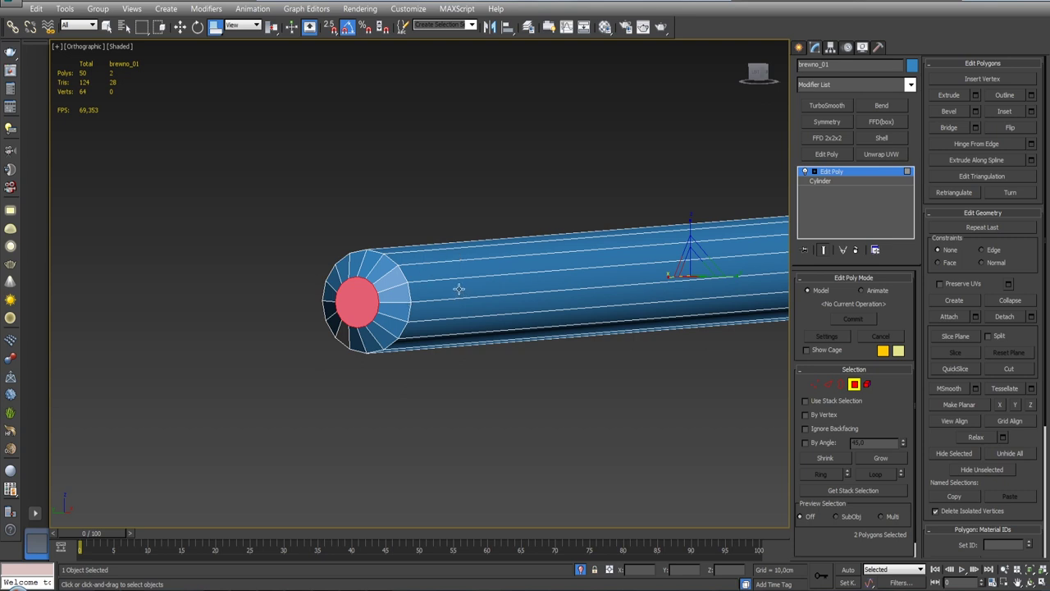
scroll(460, 286, down, 5)
Scale both inner end faces flat along Z into thin horizontal ellipses.
mouse_move(460, 285)
alt+middle_down()
mouse_move(526, 270)
mouse_move(471, 307)
alt+middle_up()
scroll(514, 298, up, 3)
scroll(514, 298, up, 2)
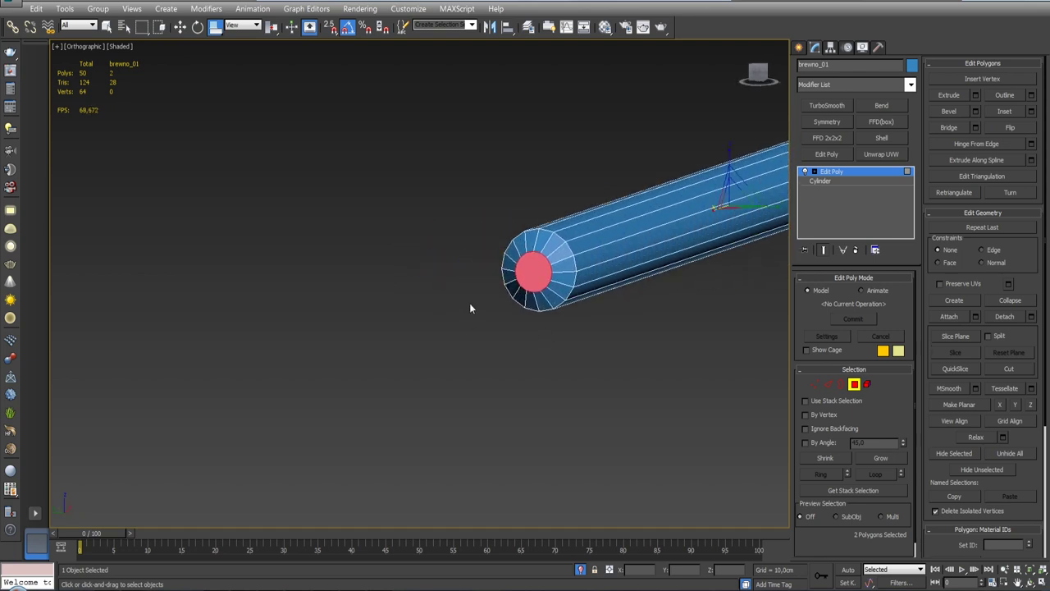
scroll(471, 287, up, 2)
middle_drag(575, 271, 460, 262)
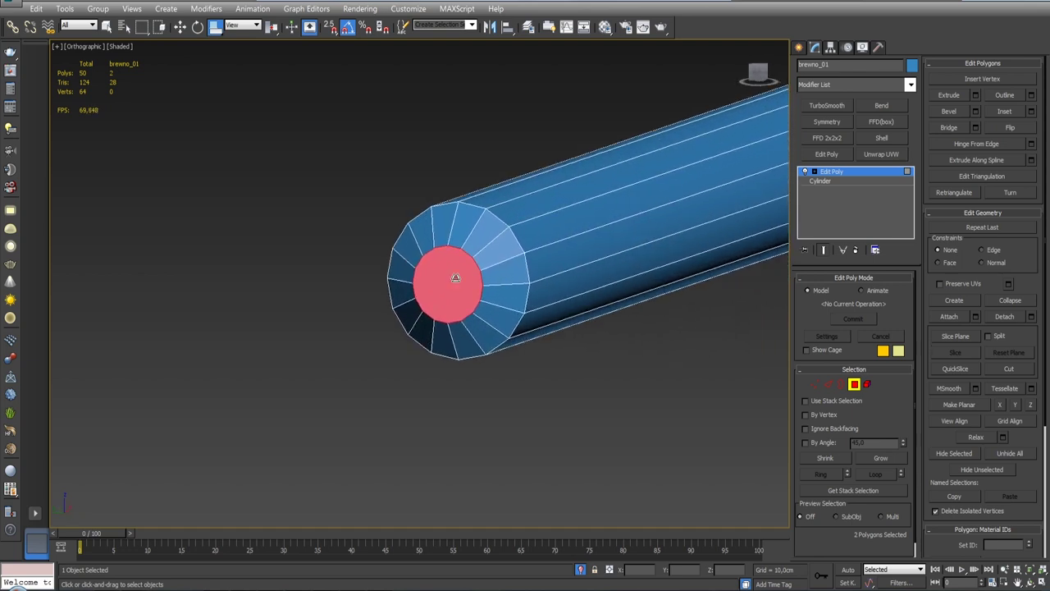
scroll(506, 256, down, 2)
drag(645, 164, 655, 172)
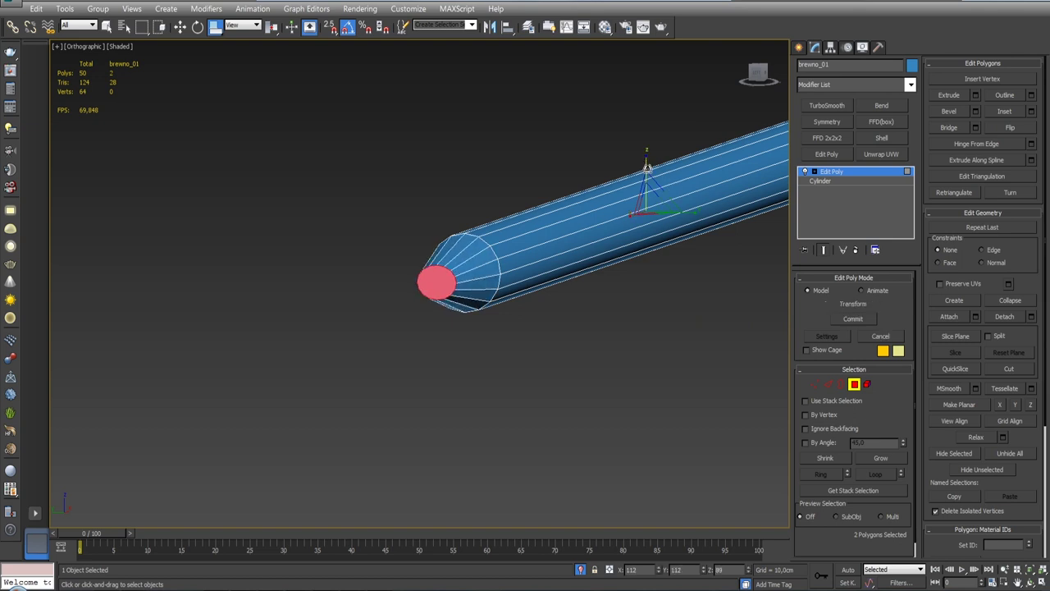
key(r)
key(w)
mouse_move(645, 154)
mouse_down()
mouse_move(663, 246)
mouse_move(672, 247)
mouse_up()
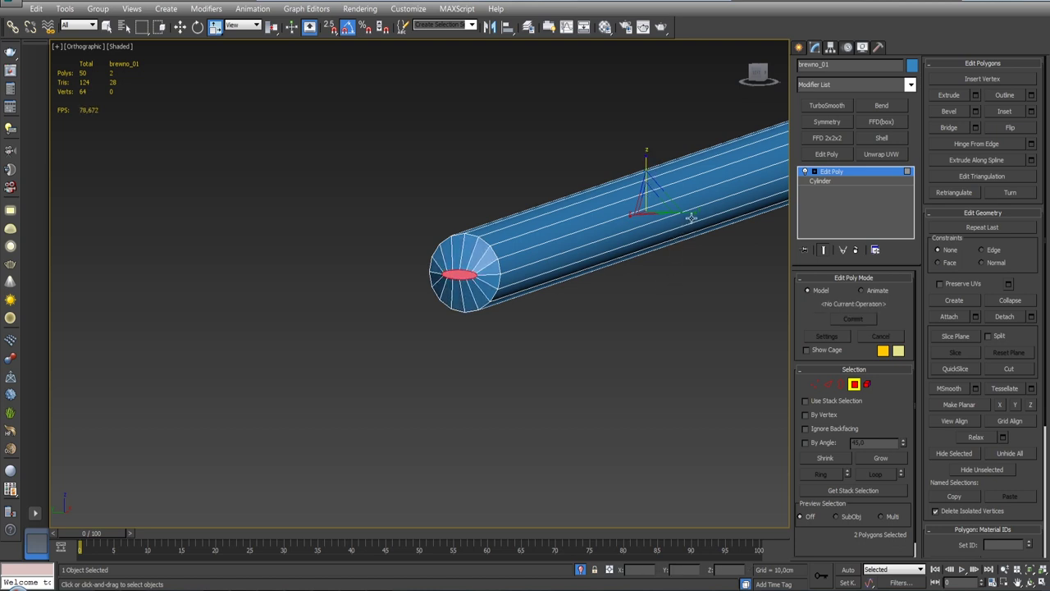
alt+middle_drag(459, 270, 511, 228)
mouse_move(678, 225)
mouse_down()
mouse_move(656, 223)
mouse_move(776, 137)
mouse_up()
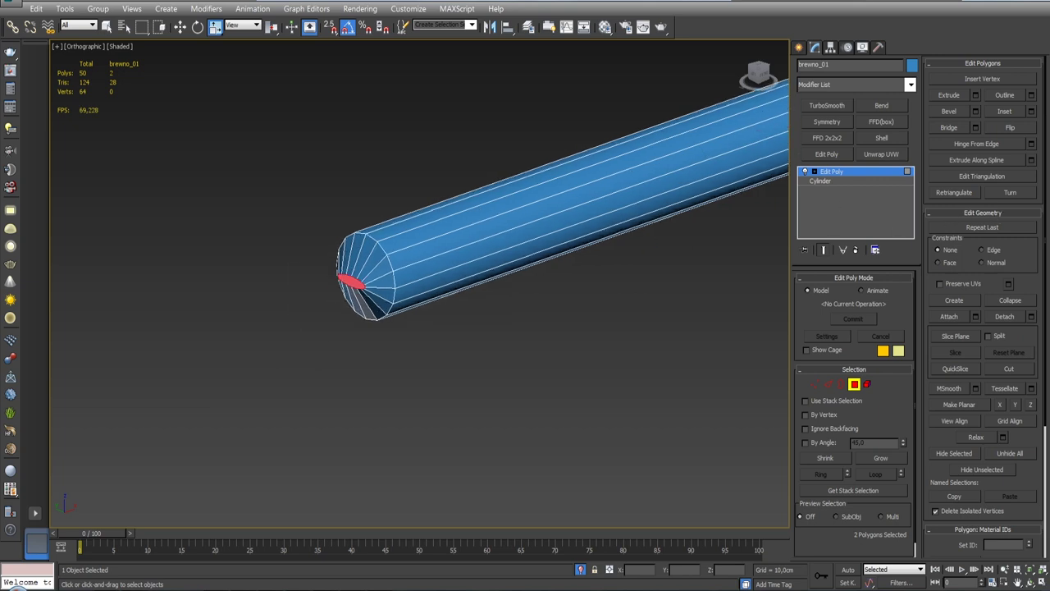
alt+middle_drag(492, 238, 501, 230)
Select the eight edges ringing the flattened inner end face.
click(828, 383)
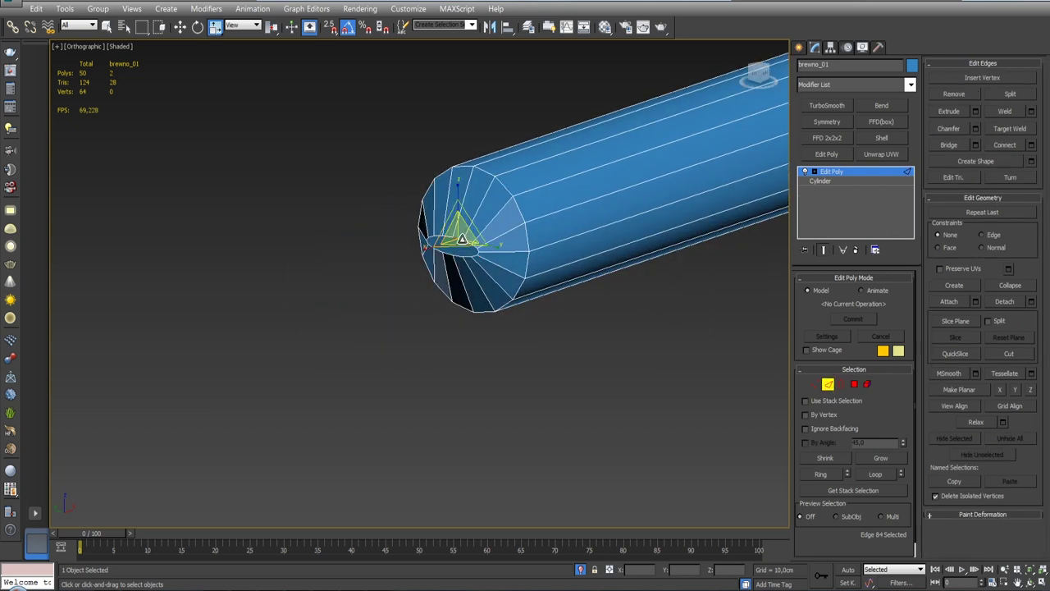
click(541, 247)
alt+middle_drag(541, 247, 478, 284)
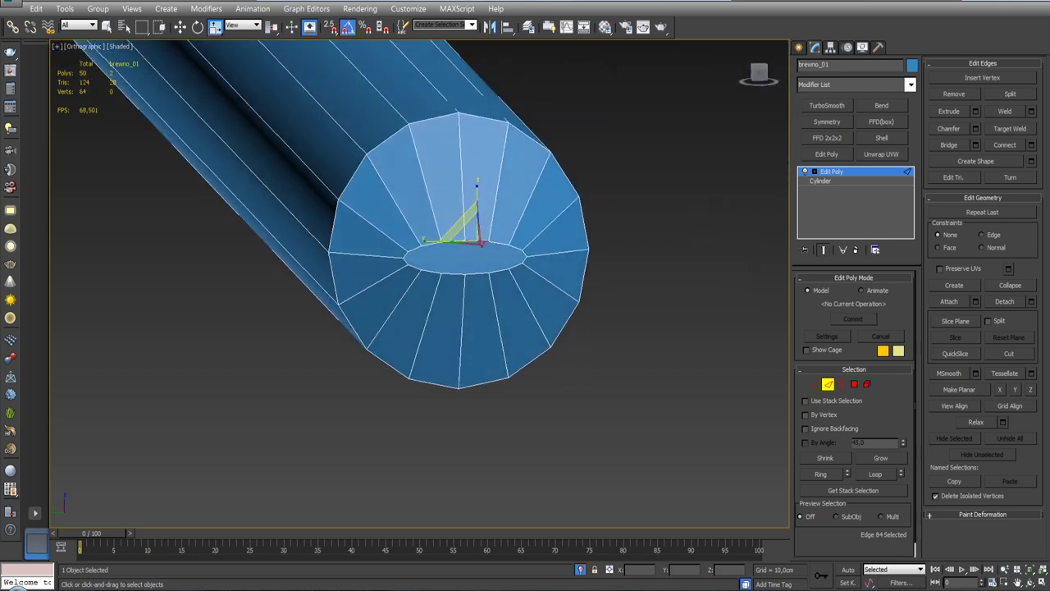
ctrl+click(473, 274)
ctrl+click(456, 274)
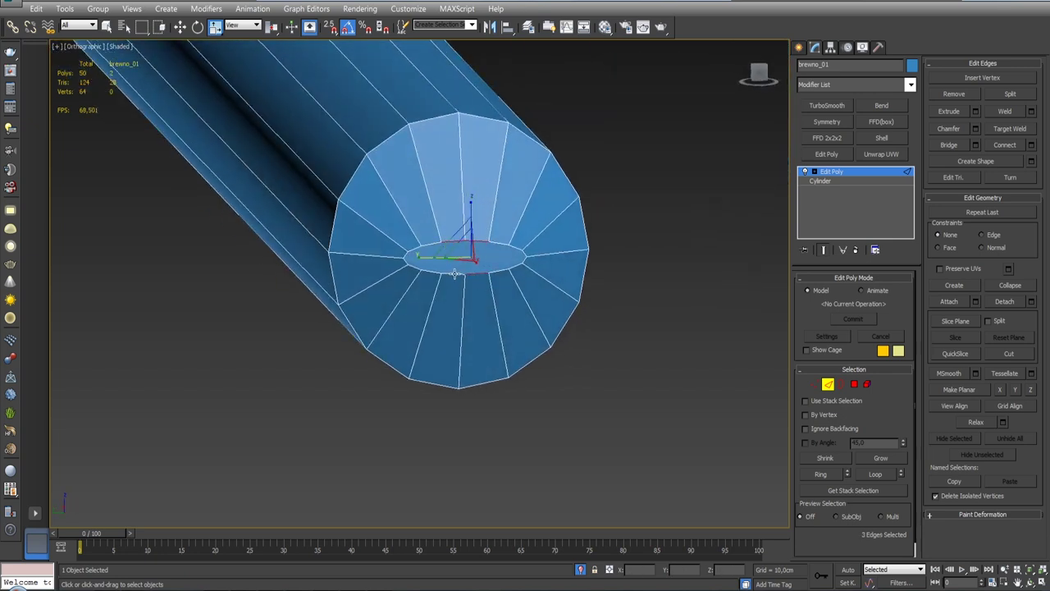
ctrl+click(431, 273)
ctrl+click(422, 250)
ctrl+click(486, 257)
ctrl+click(496, 245)
ctrl+click(499, 272)
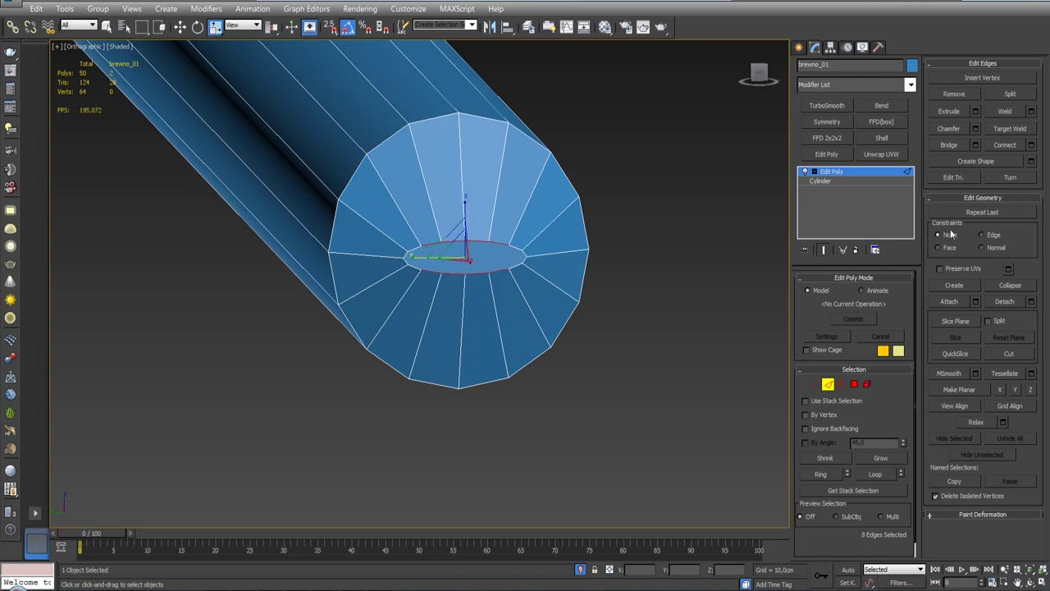
Collapse the selected ring edges, then undo the collapse.
click(1009, 286)
key(ctrl+z)
scroll(426, 255, up, 4)
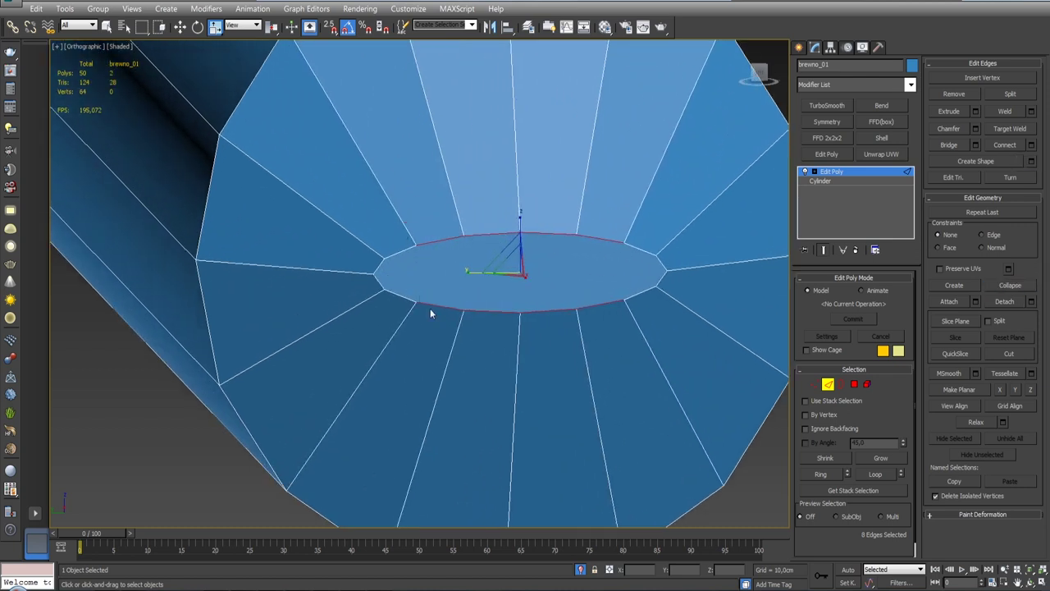
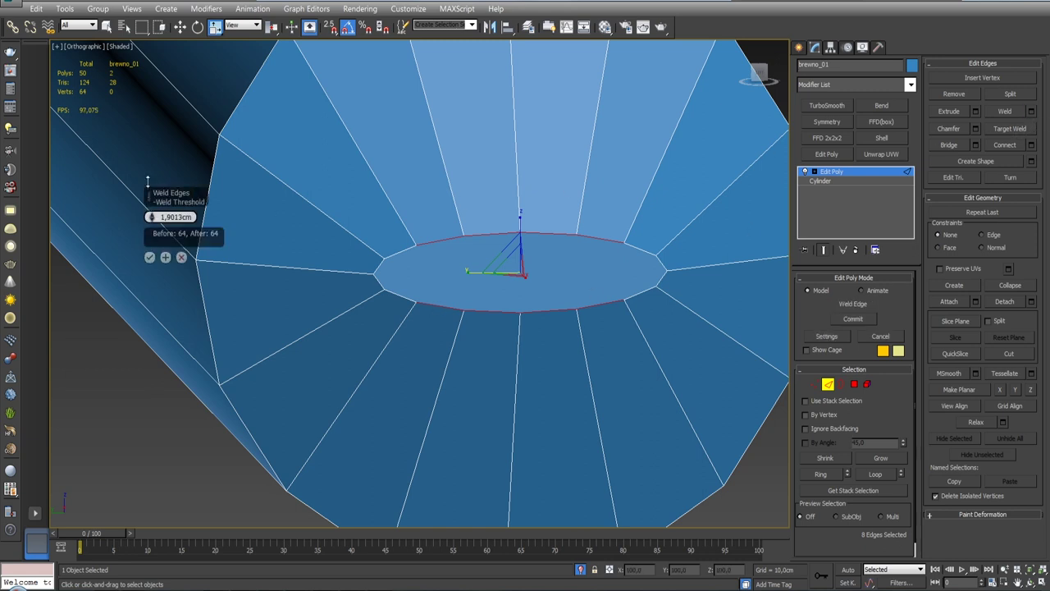
Cancel the pending edge weld and select the top and bottom cap edges.
drag(149, 216, 149, 212)
click(181, 258)
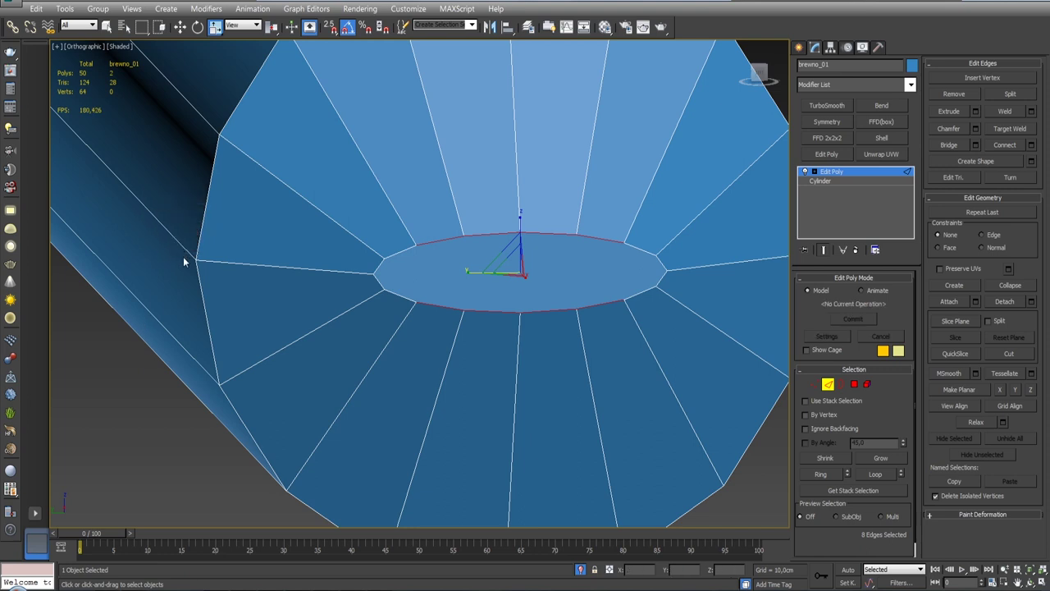
click(549, 268)
click(534, 243)
ctrl+click(539, 311)
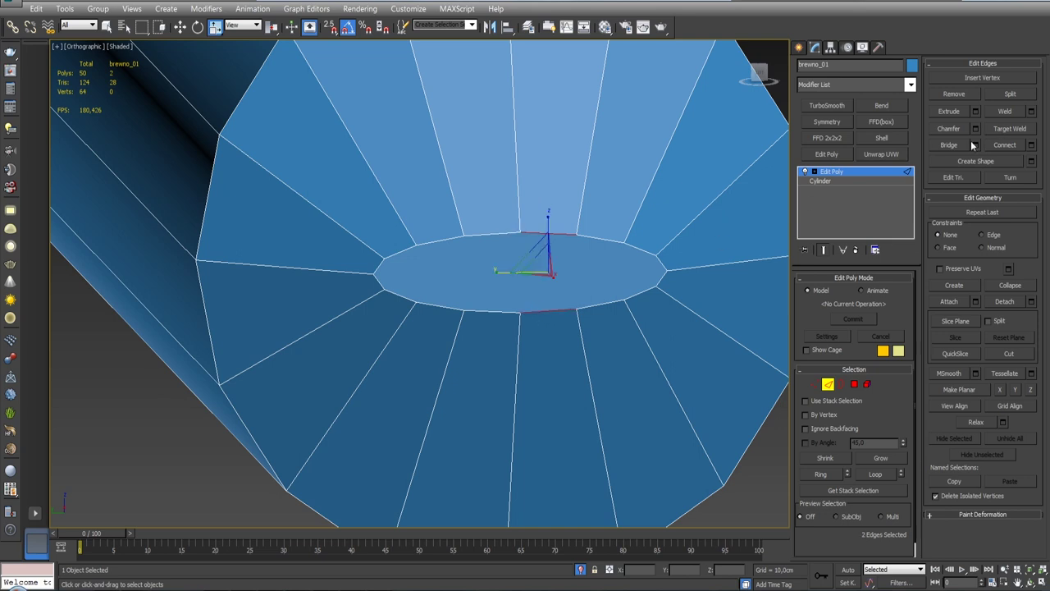
Delete the log's end cap polygon to leave a hole.
click(855, 383)
click(609, 285)
key(Delete)
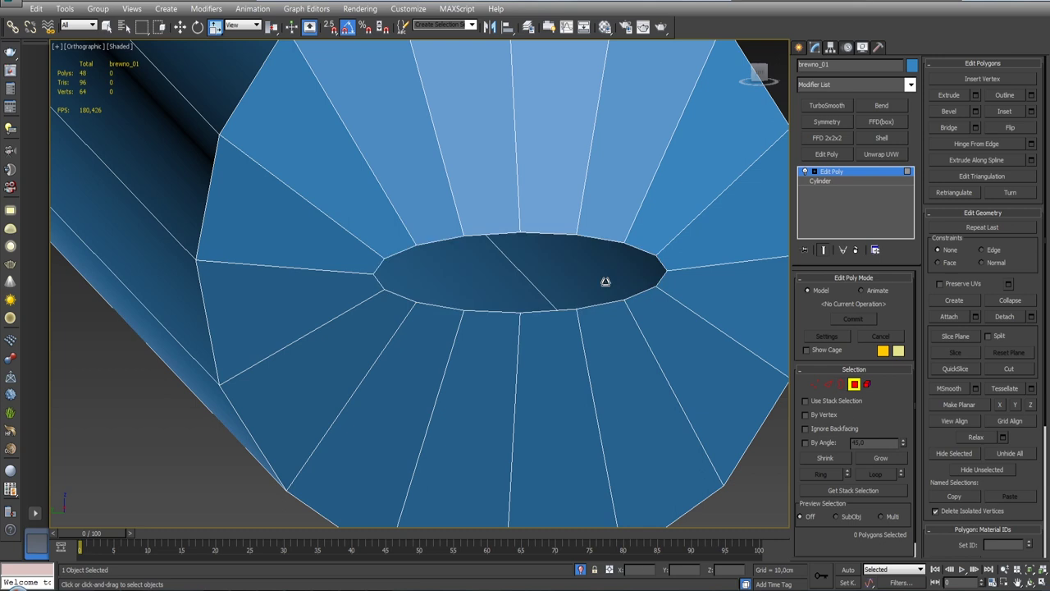
Weld the first pairs of opposite hole edges together.
click(828, 384)
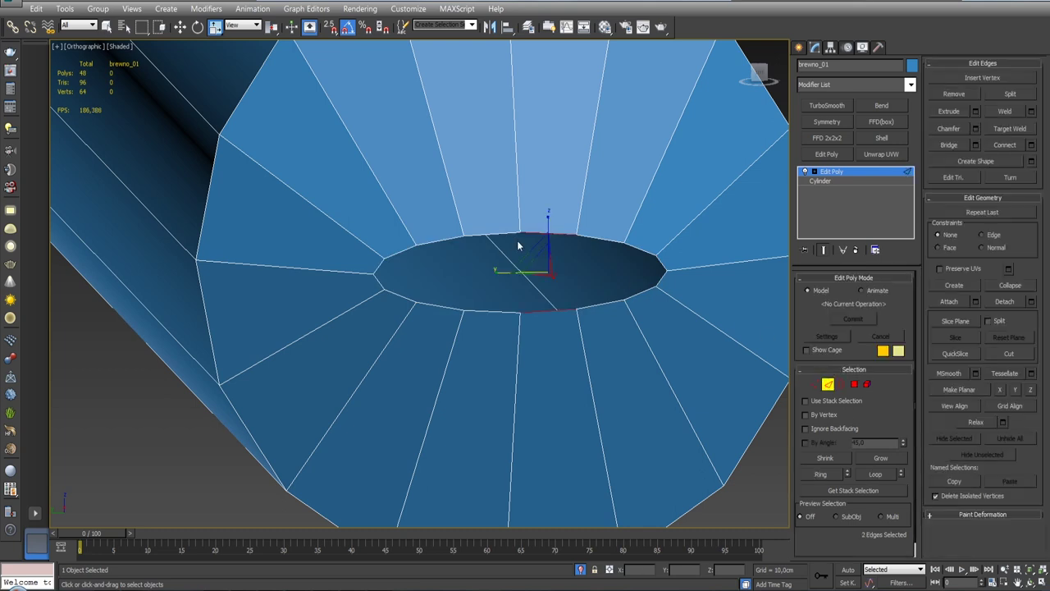
click(488, 234)
ctrl+click(490, 311)
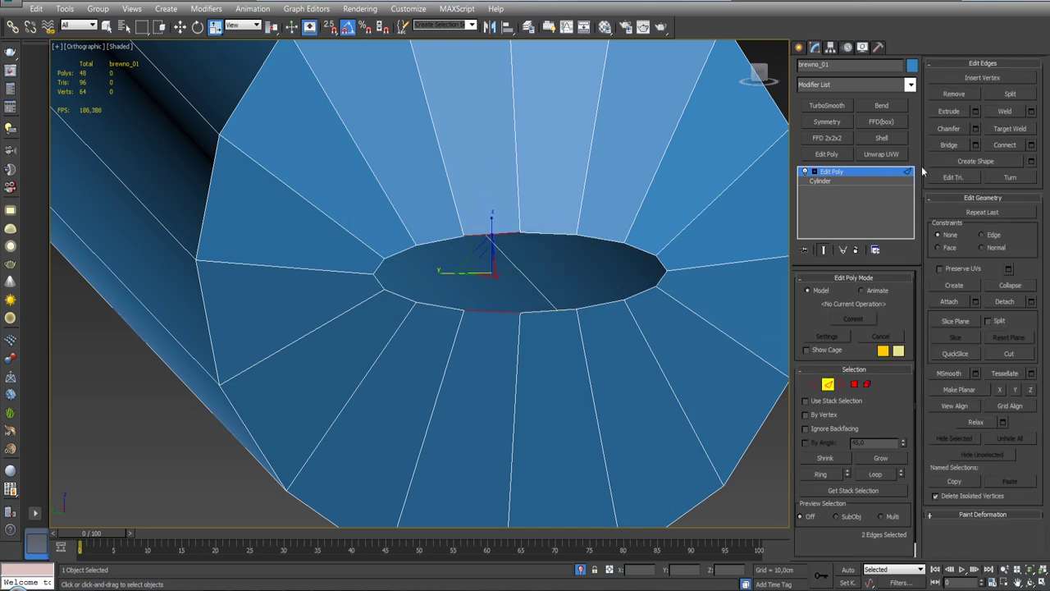
click(1030, 112)
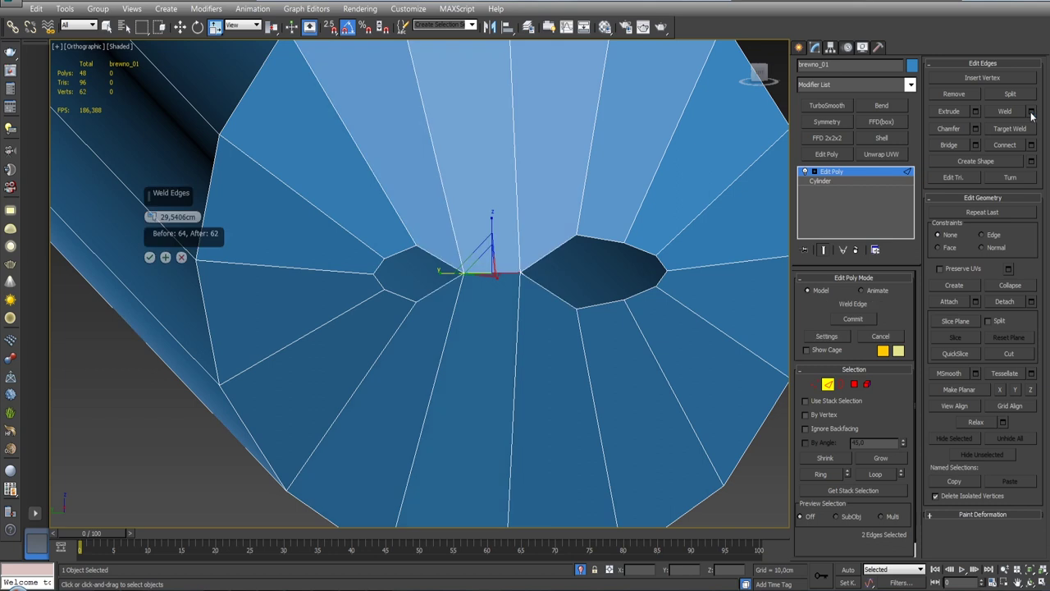
click(547, 255)
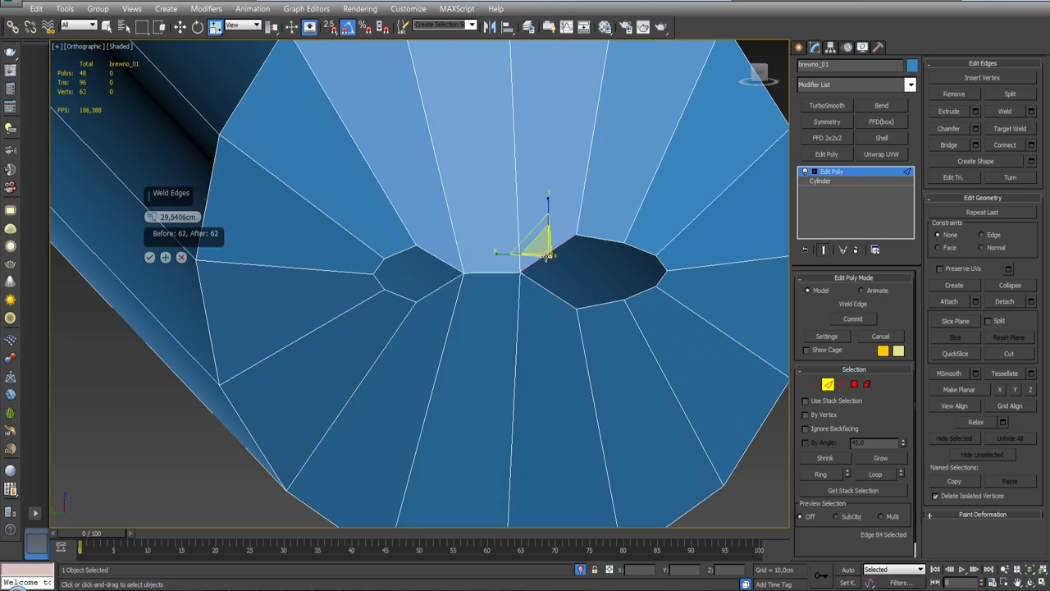
ctrl+click(576, 279)
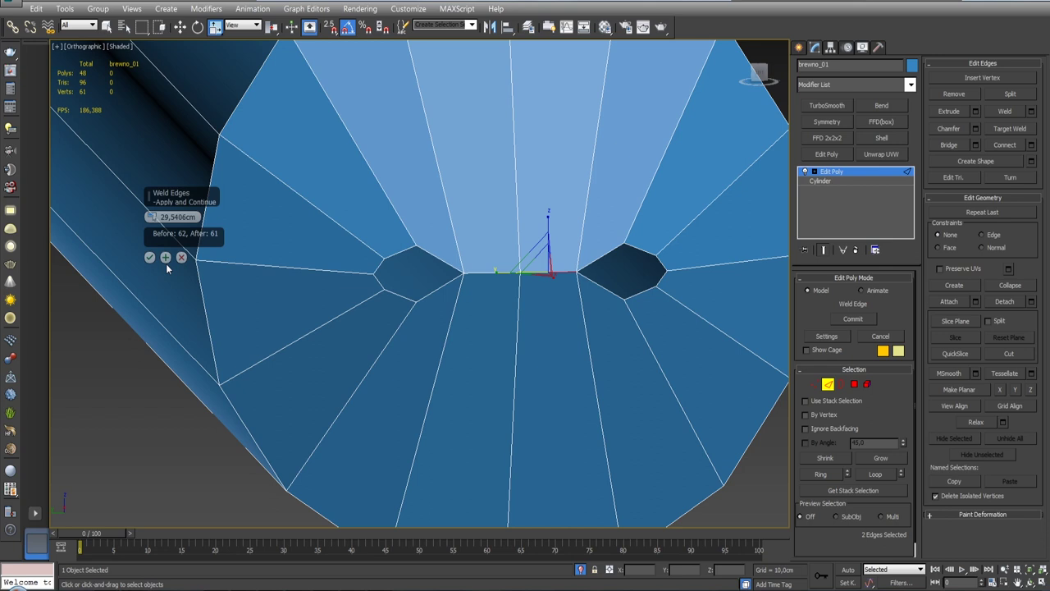
Weld the right and left hole edge pairs, then commit the welds.
click(601, 259)
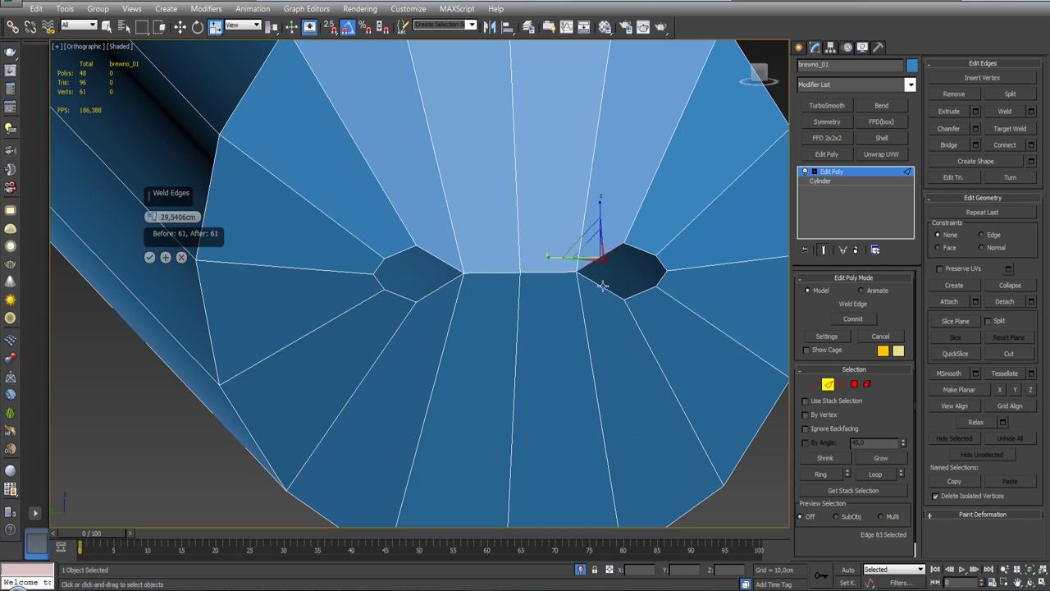
ctrl+click(603, 287)
click(165, 257)
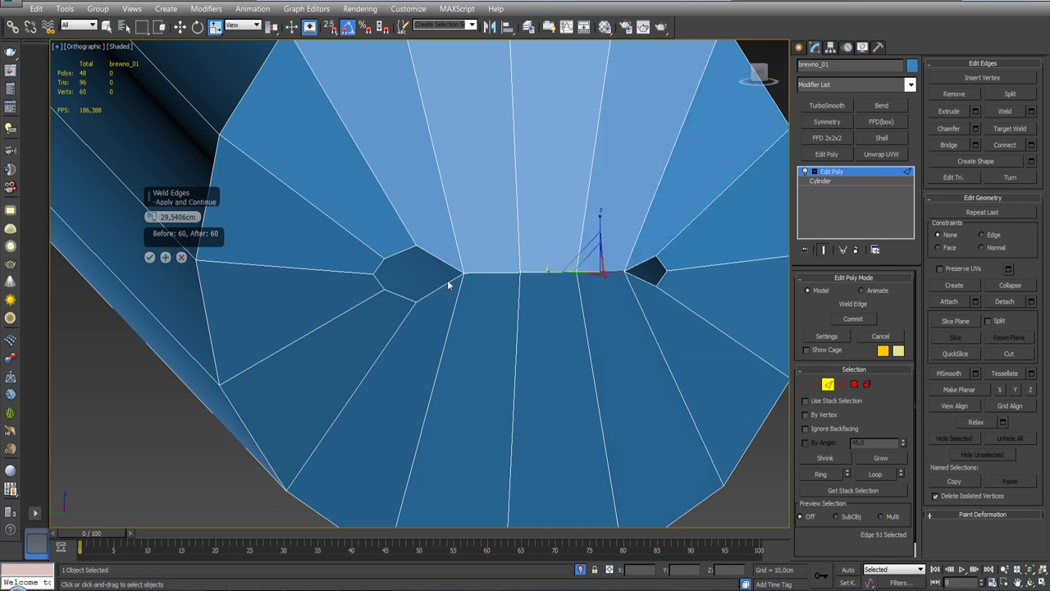
click(439, 260)
ctrl+click(437, 292)
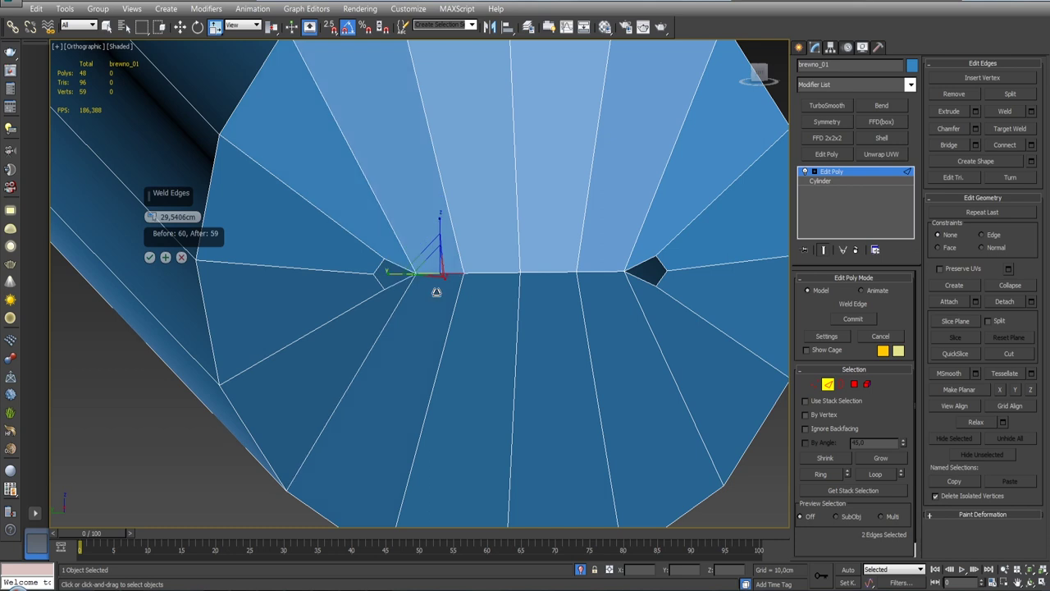
click(150, 257)
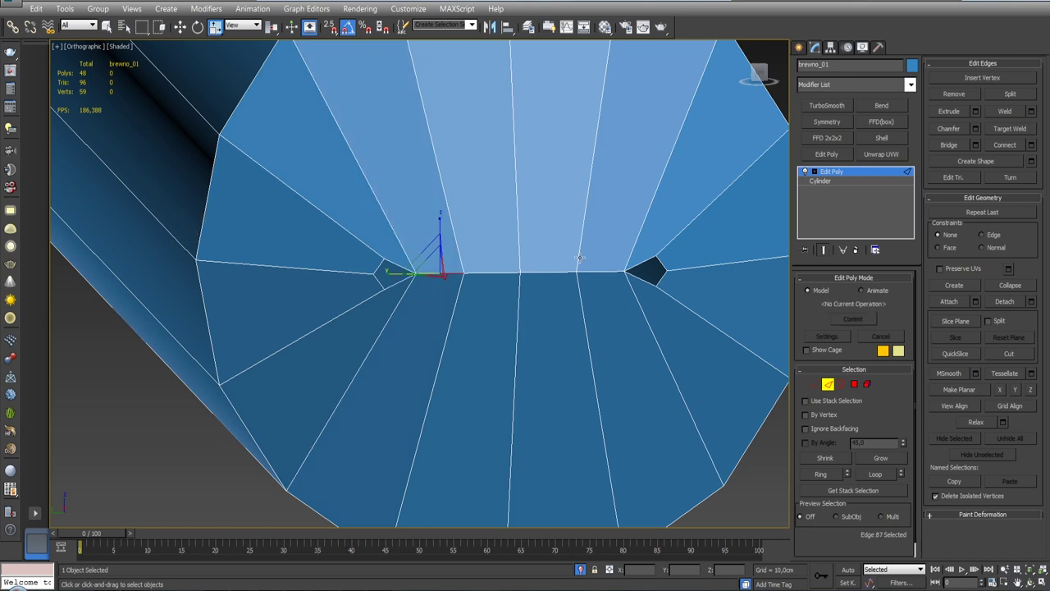
scroll(579, 258, down, 5)
mouse_move(580, 259)
alt+middle_down()
mouse_move(623, 263)
mouse_move(574, 261)
mouse_move(542, 284)
mouse_move(572, 309)
alt+middle_up()
Undo the welds and the cap deletion to restore the closed cap.
scroll(525, 262, up, 2)
key(semicolon)
key(ctrl+z)
key(ctrl+z)
key(ctrl+z)
key(ctrl+z)
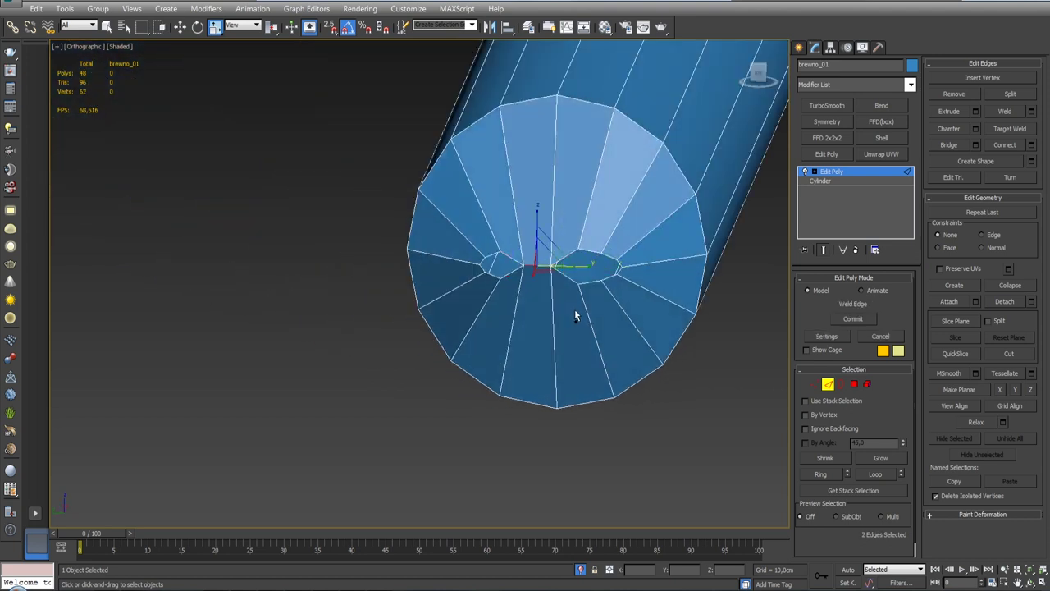
key(ctrl+z)
mouse_move(574, 311)
alt+middle_down()
mouse_move(578, 295)
mouse_move(601, 310)
alt+middle_up()
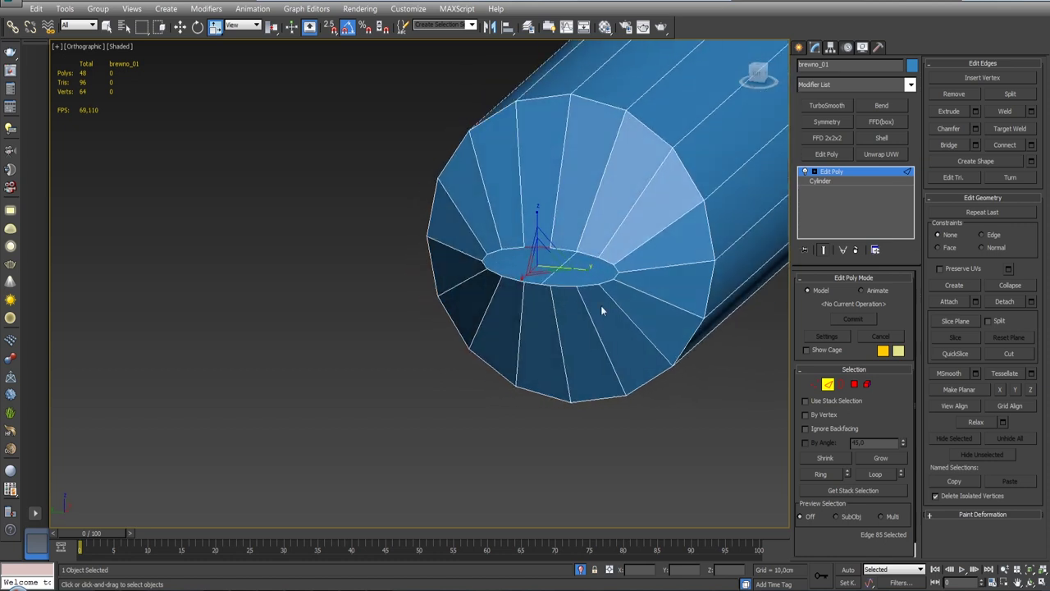
key(ctrl+z)
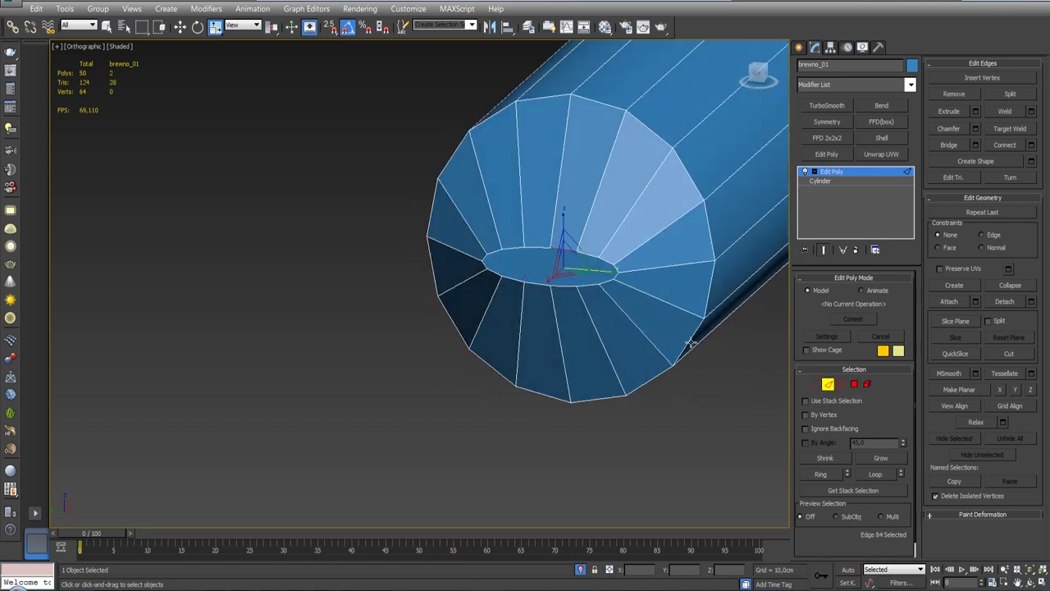
Inspect the restored cylinder end from side and diagonal views.
click(854, 383)
mouse_move(566, 296)
alt+middle_down()
mouse_move(568, 285)
mouse_move(649, 284)
mouse_move(655, 264)
alt+middle_up()
scroll(649, 284, up, 3)
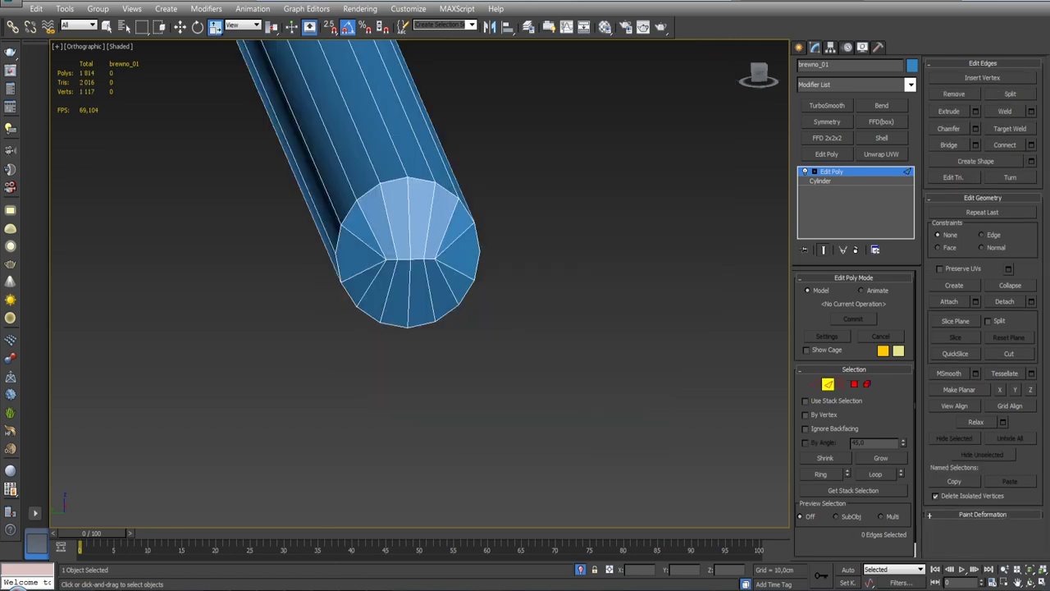
mouse_move(678, 370)
alt+middle_down()
mouse_move(567, 286)
mouse_move(399, 270)
mouse_move(451, 330)
alt+middle_up()
scroll(451, 329, up, 3)
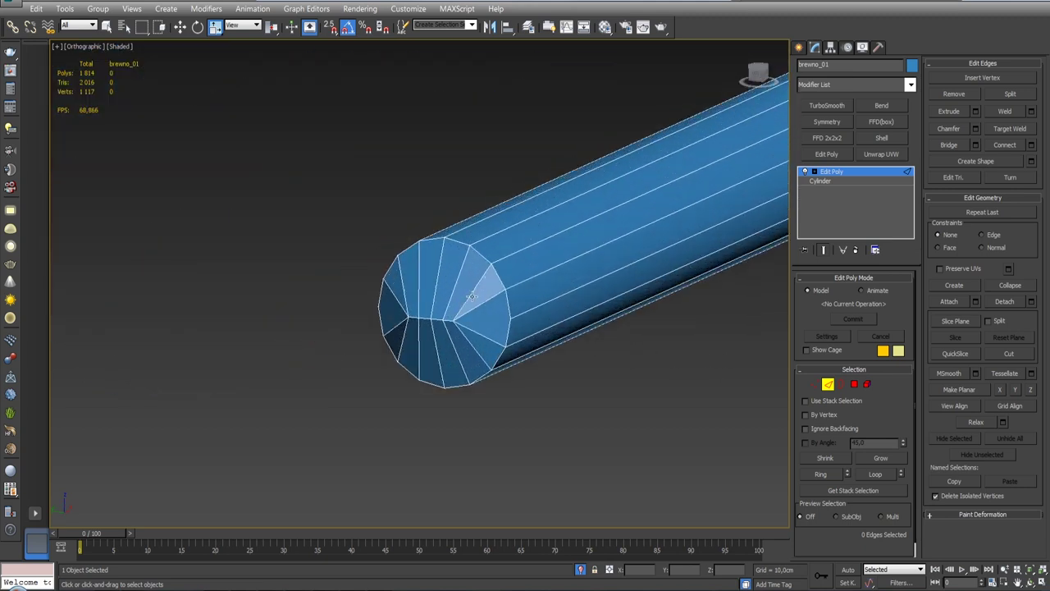
scroll(477, 306, up, 2)
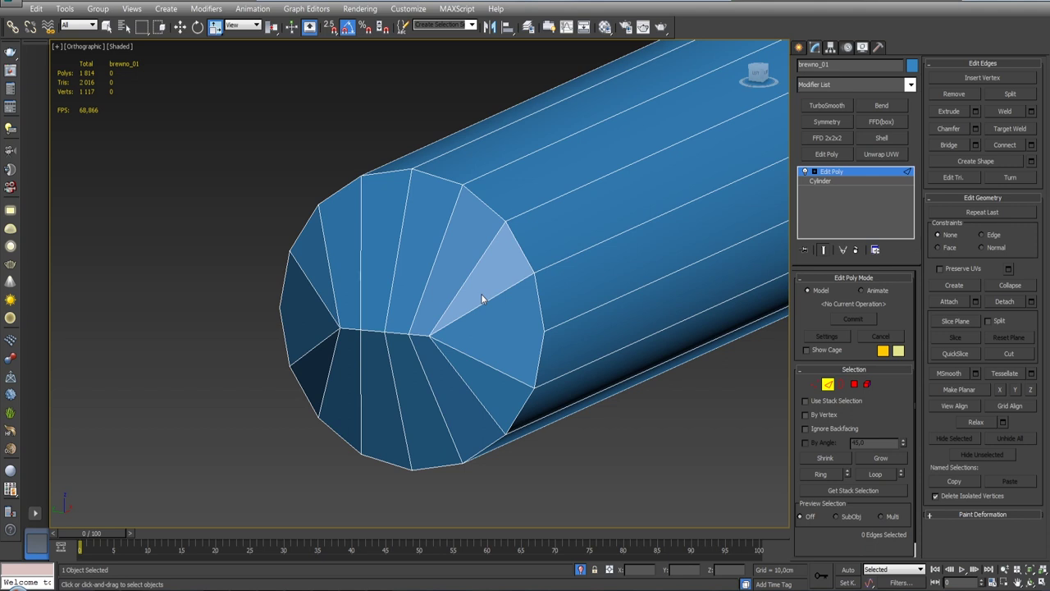
scroll(482, 299, down, 2)
mouse_move(483, 299)
middle_down()
mouse_move(714, 451)
mouse_move(525, 402)
middle_up()
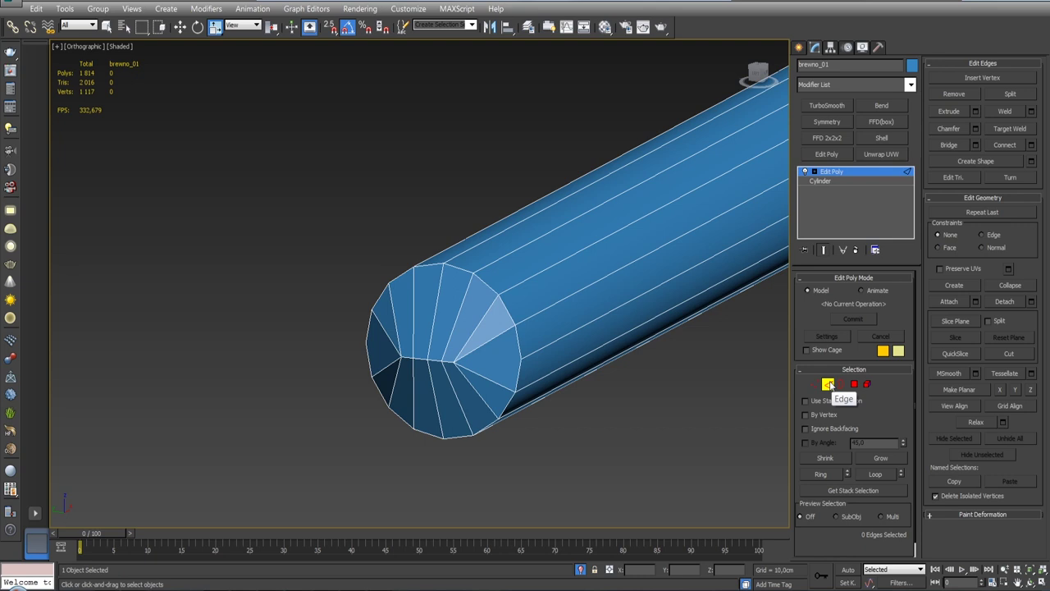
Select the end-cap edges and view the log from the front.
click(433, 362)
key(w)
mouse_move(432, 362)
alt+middle_down()
mouse_move(469, 361)
mouse_move(458, 349)
mouse_move(502, 329)
alt+middle_up()
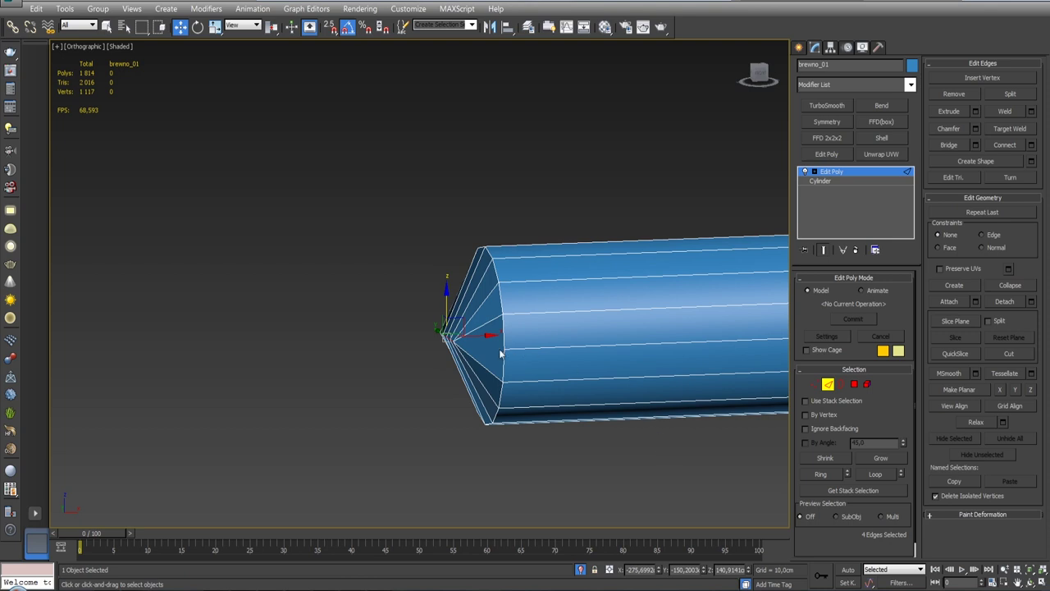
click(758, 74)
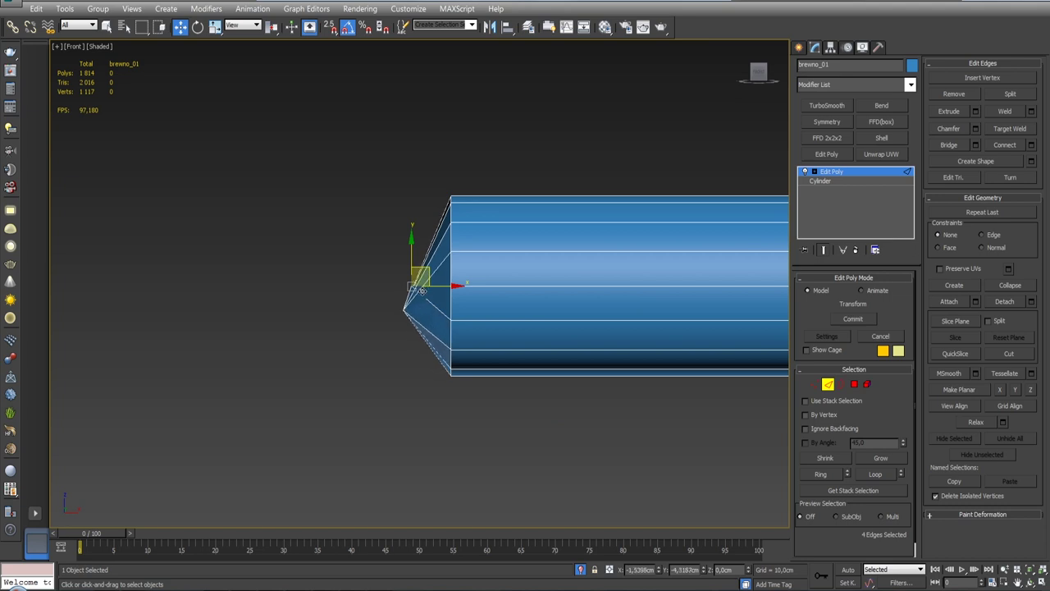
mouse_move(430, 300)
alt+middle_down()
mouse_move(435, 316)
mouse_move(491, 306)
mouse_move(497, 316)
alt+middle_up()
Select all vertices and weld them so the tip vertices merge.
click(815, 384)
key(ctrl+a)
click(1030, 95)
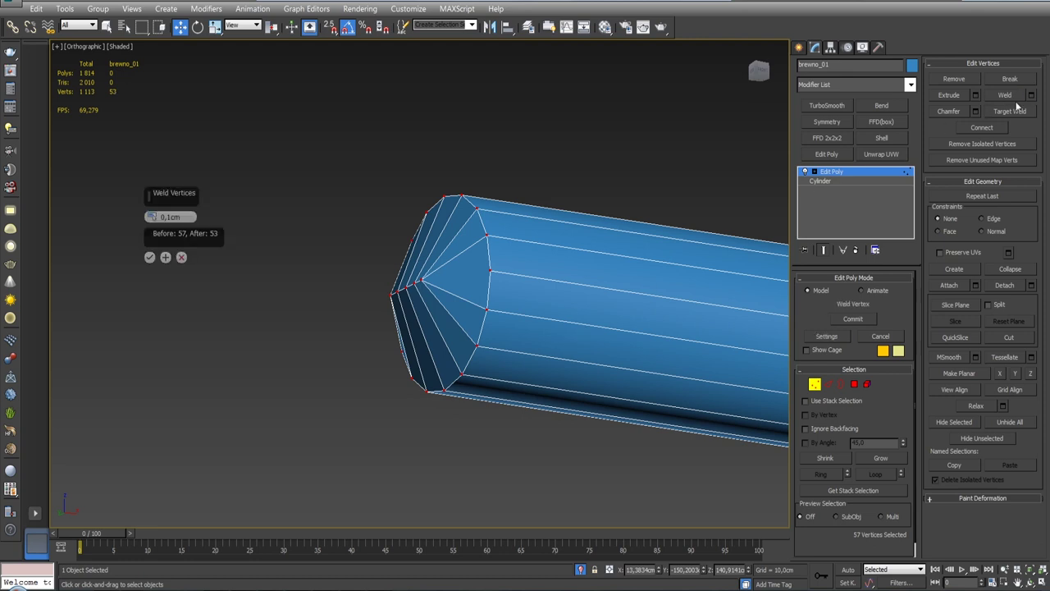
click(151, 258)
Select the edges at the log's tip and move them into a pointed shape.
click(829, 384)
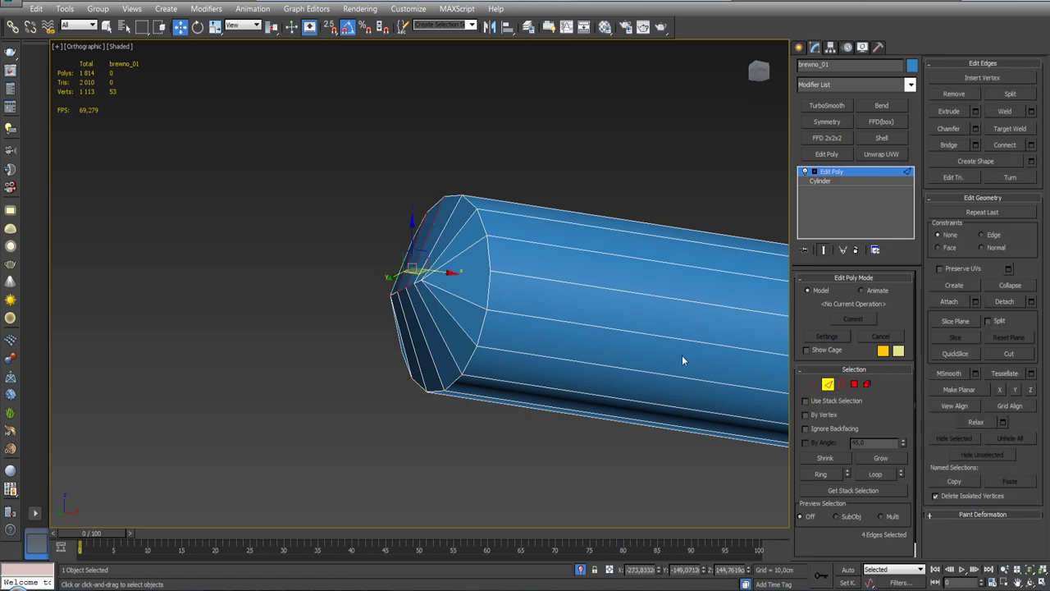
drag(394, 282, 417, 297)
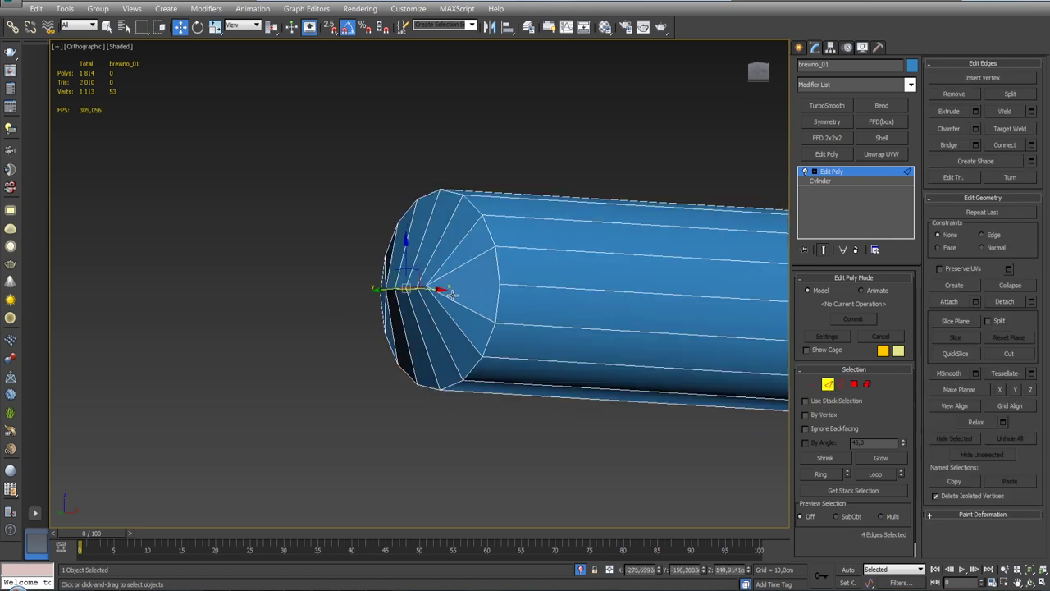
alt+middle_drag(408, 289, 414, 279)
drag(415, 276, 391, 284)
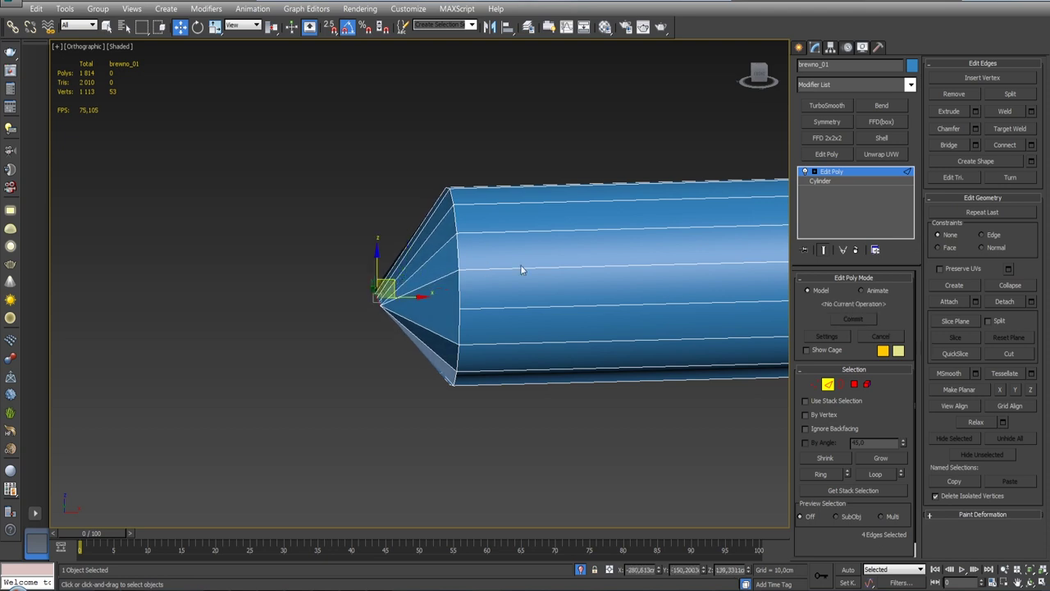
alt+middle_drag(521, 264, 650, 306)
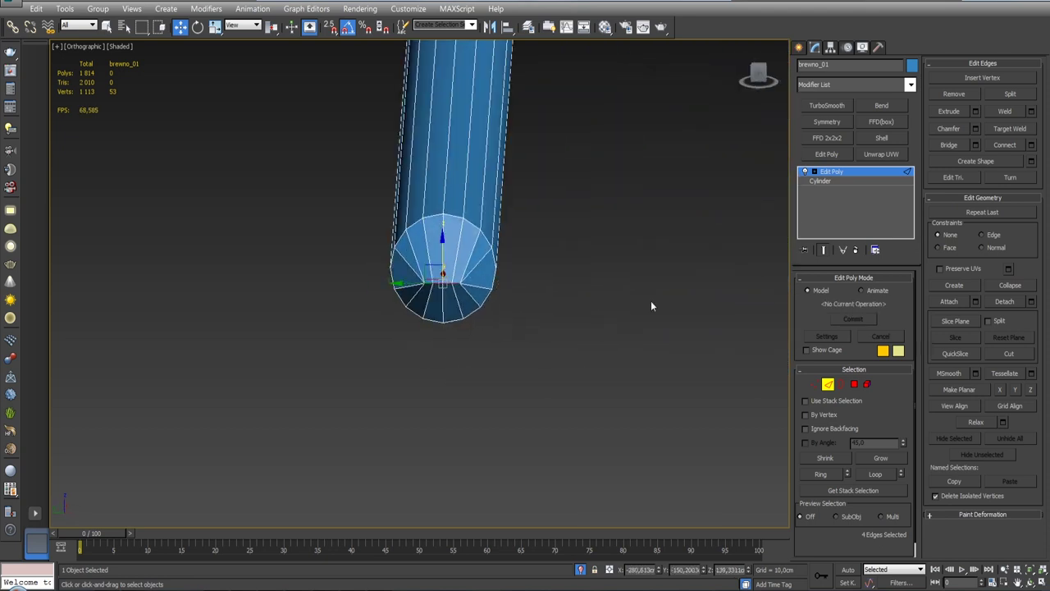
alt+middle_drag(558, 299, 493, 271)
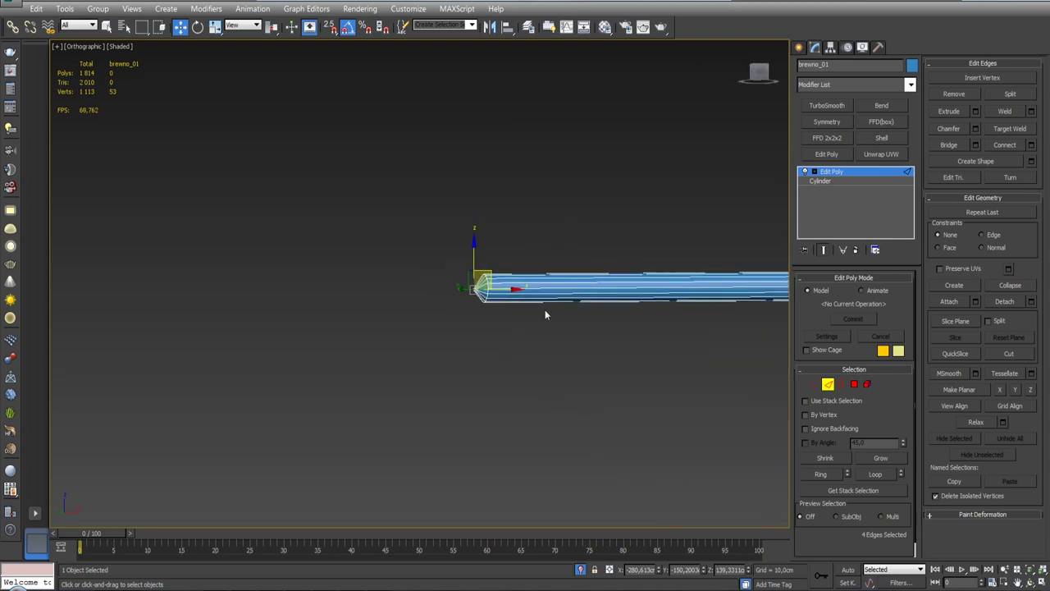
In Left and Front views, extend the edge selection to the ring along the log.
key(l)
scroll(545, 310, down, 5)
key(f)
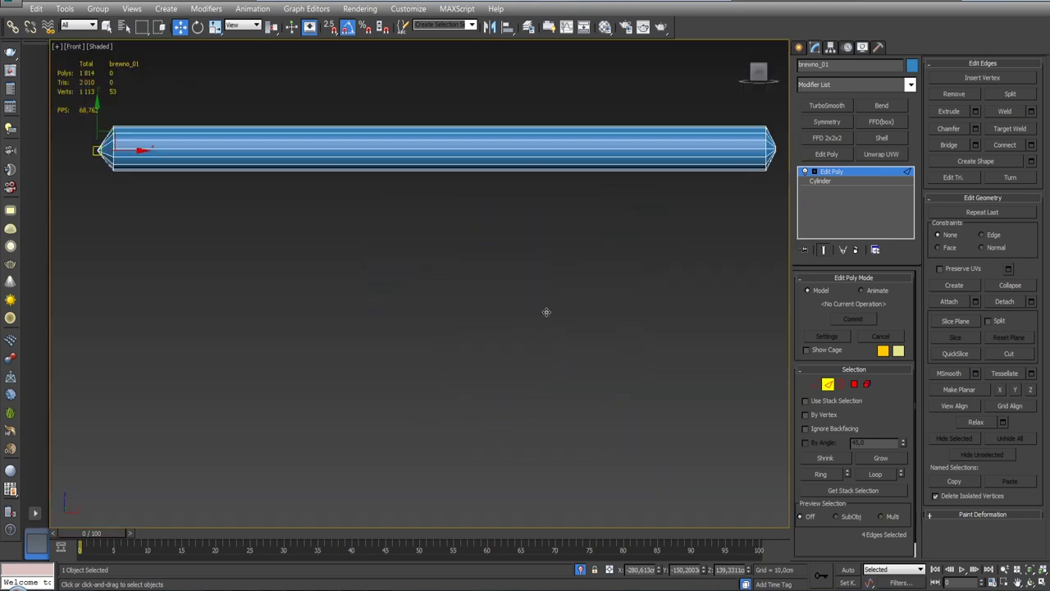
key(alt+l)
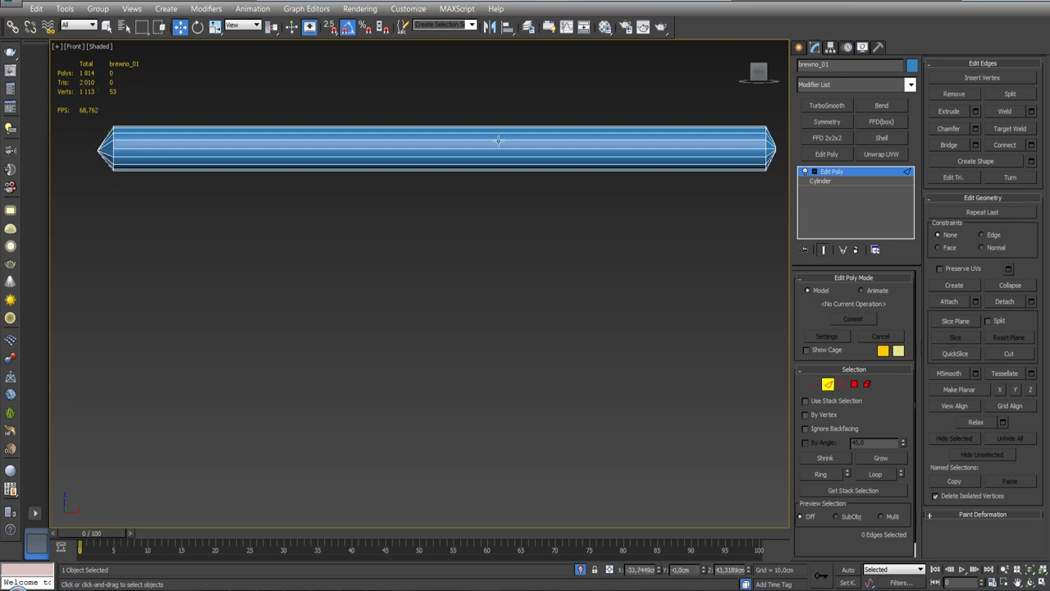
Unhide the scene, connect the ring edges with 1 segment, and centre the loop at X 0.
click(581, 570)
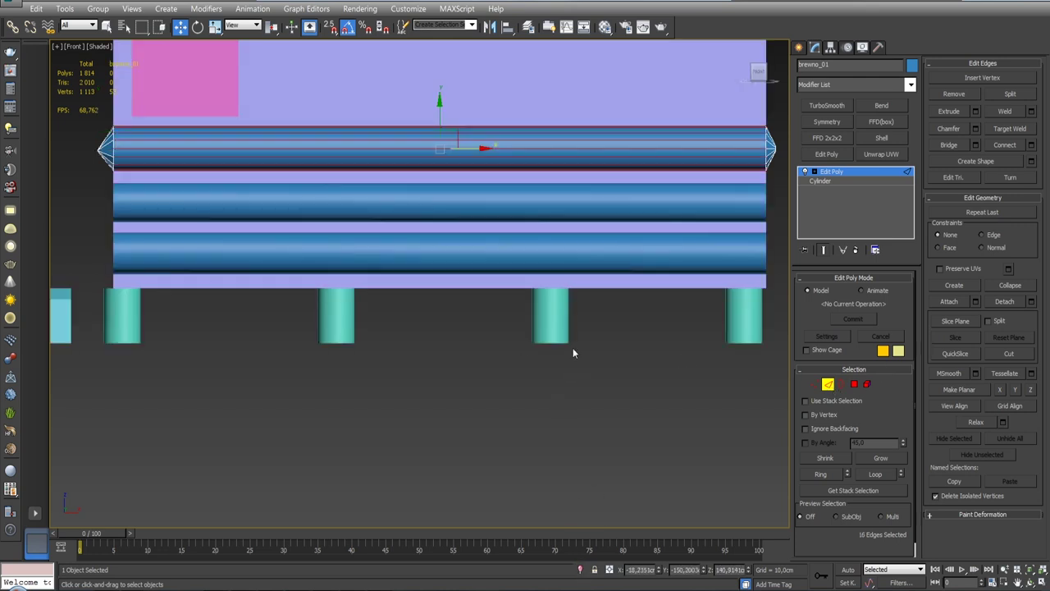
click(1031, 145)
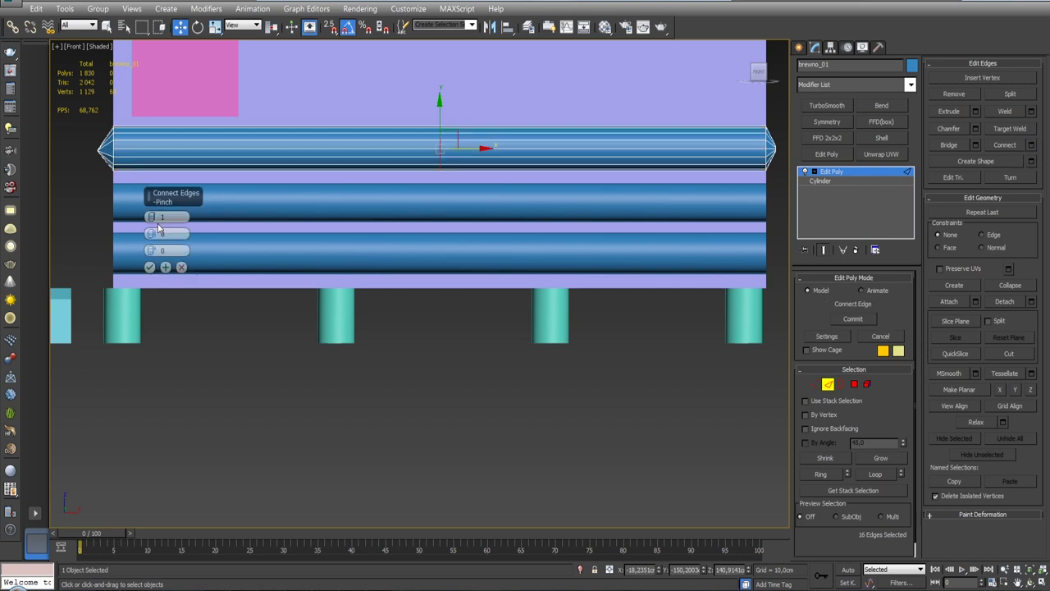
key(g)
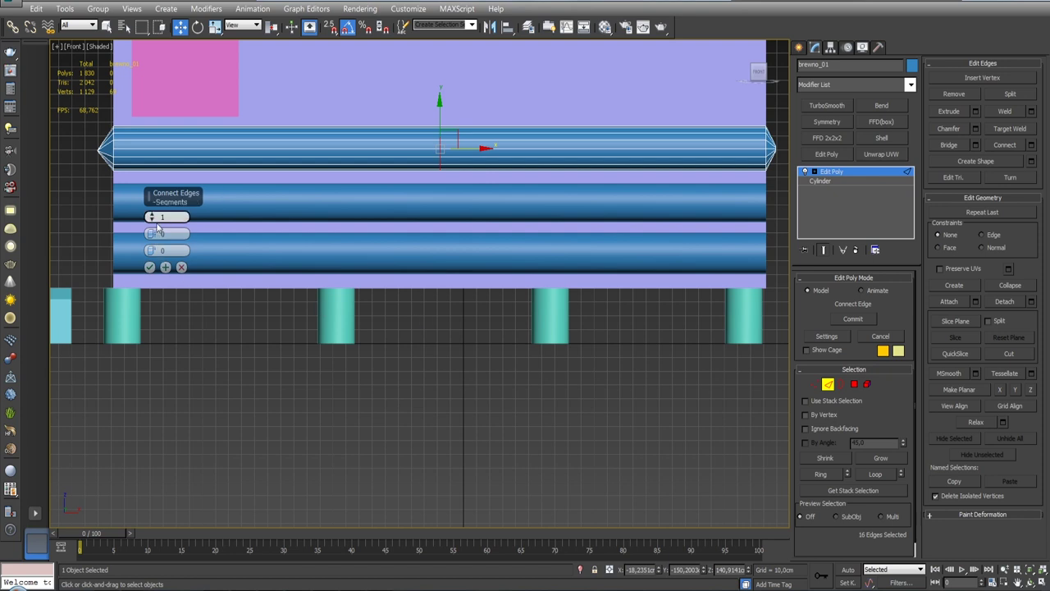
click(149, 266)
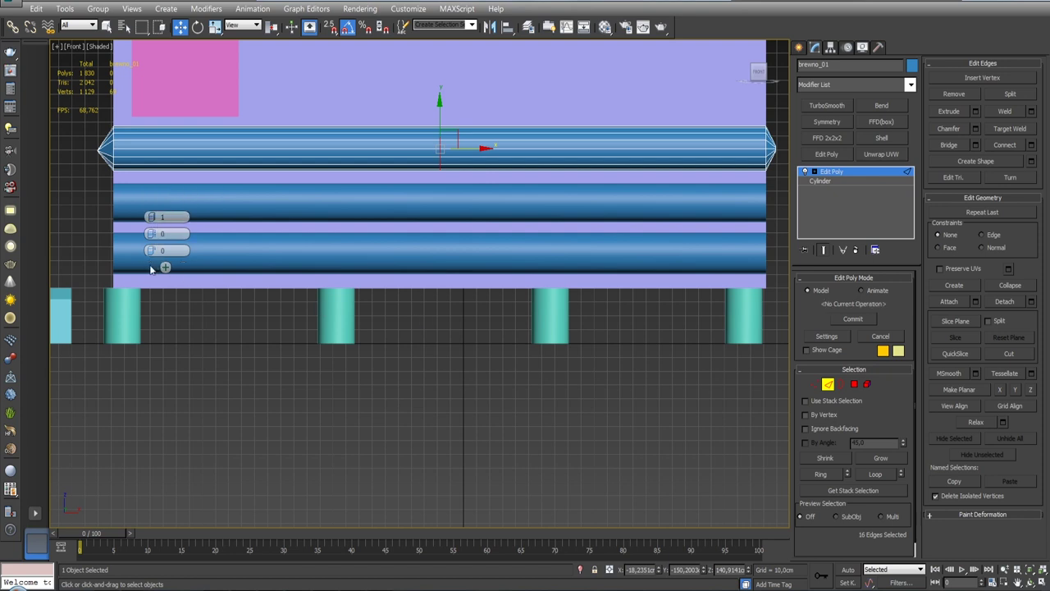
right_click(658, 572)
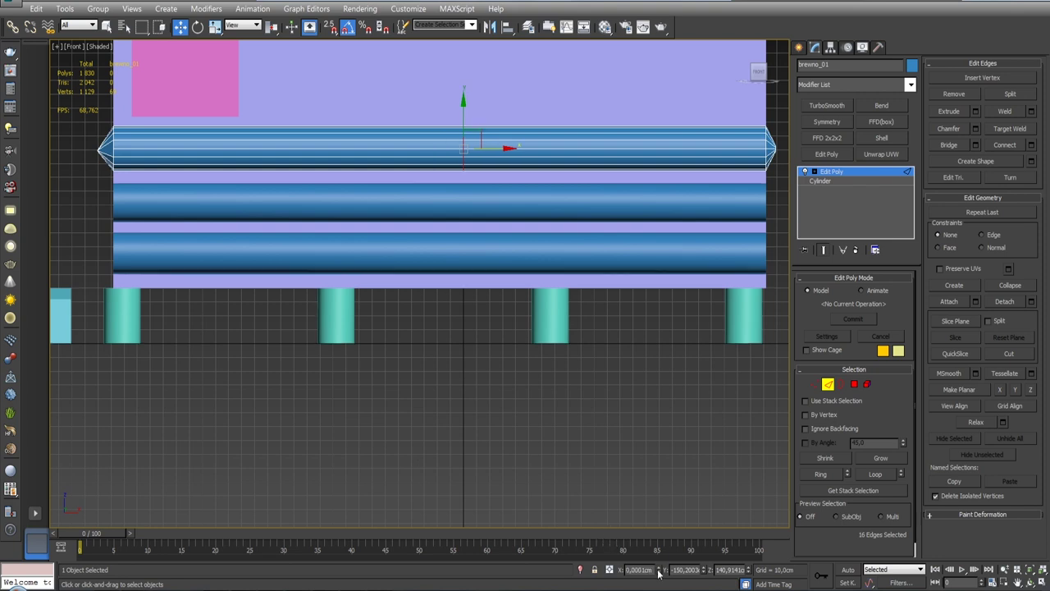
Box-select the right-half polygons of the log and delete them.
click(837, 171)
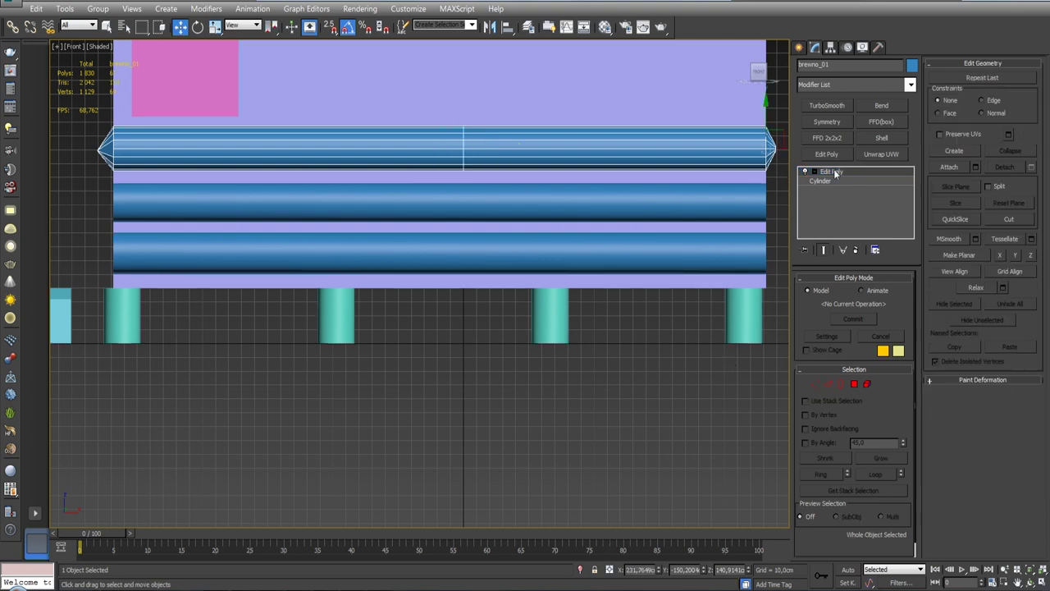
click(854, 383)
middle_drag(677, 309, 550, 374)
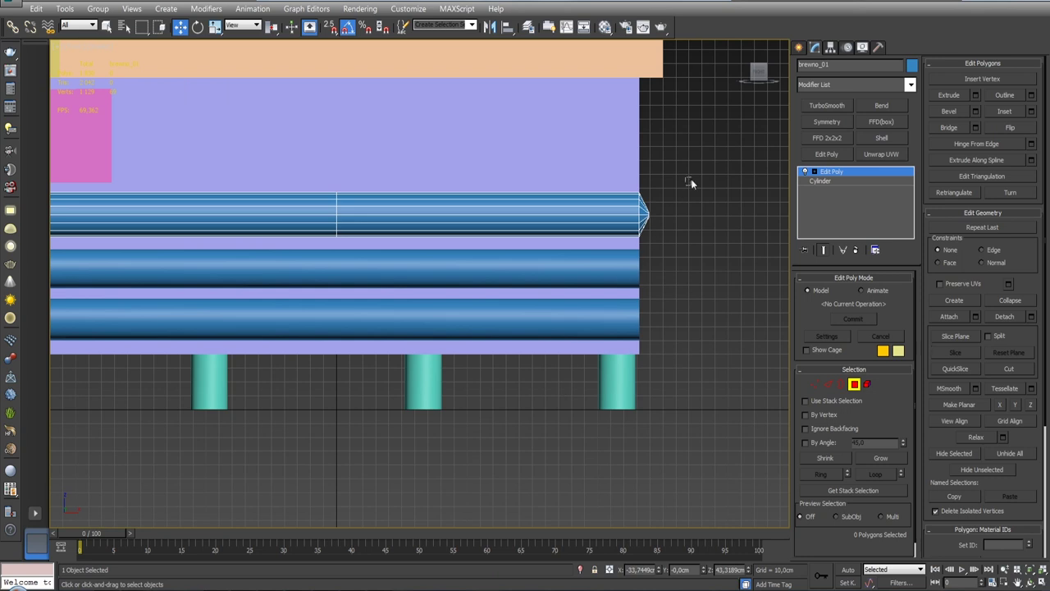
drag(690, 182, 580, 261)
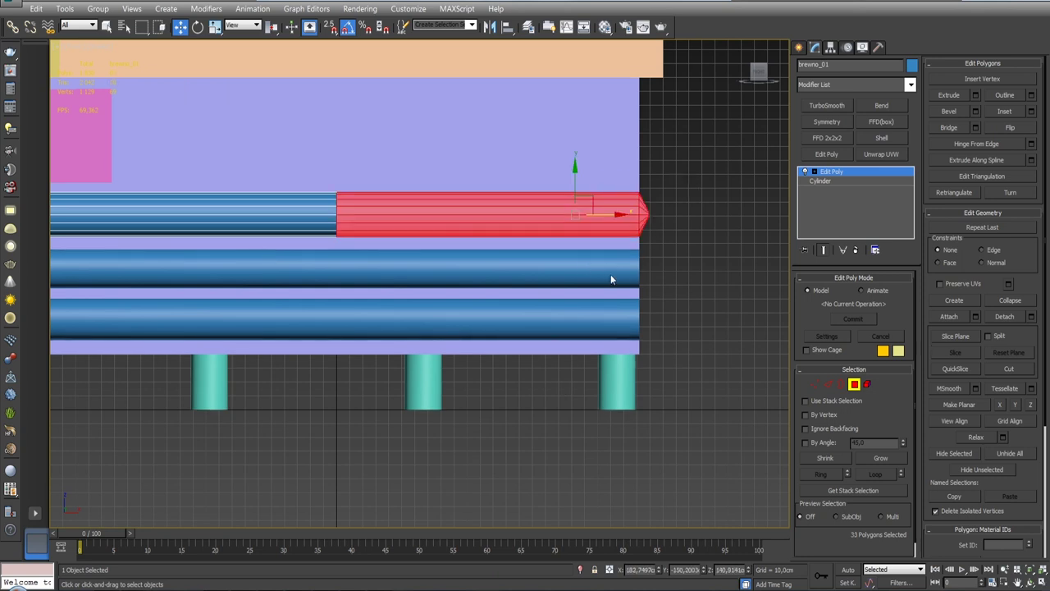
key(Delete)
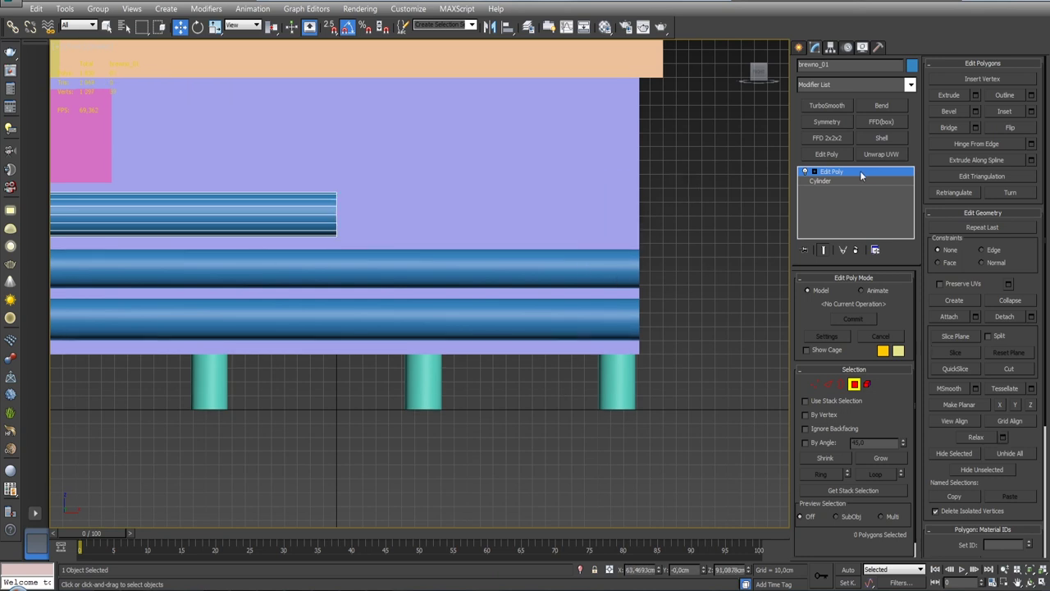
click(860, 171)
middle_drag(492, 212, 562, 215)
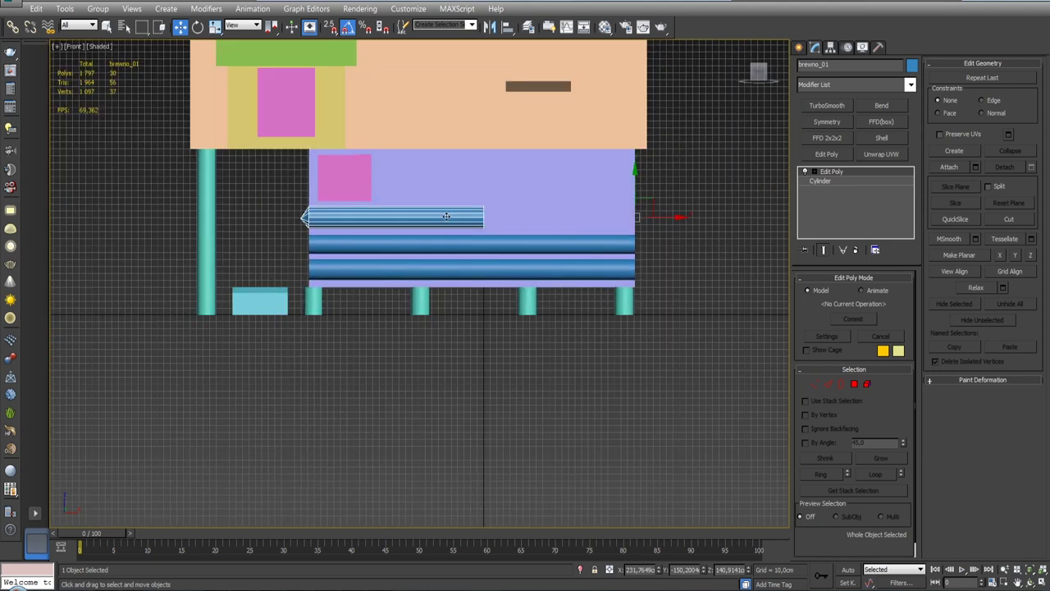
Move the half log's pivot to X 0 with Affect Pivot Only, then open Mirror.
click(529, 360)
click(460, 220)
click(831, 48)
click(848, 135)
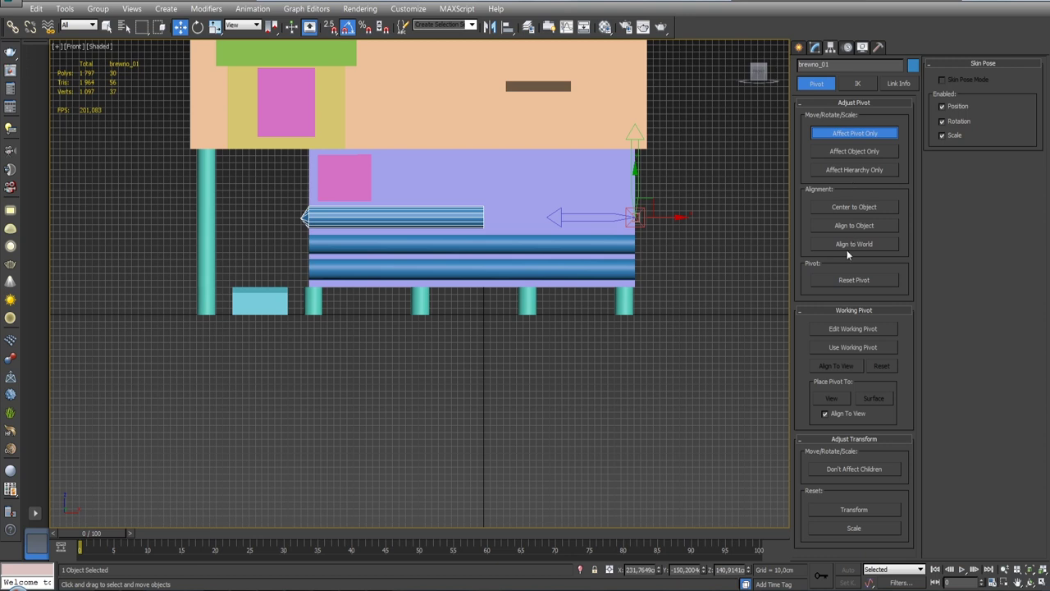
right_click(660, 570)
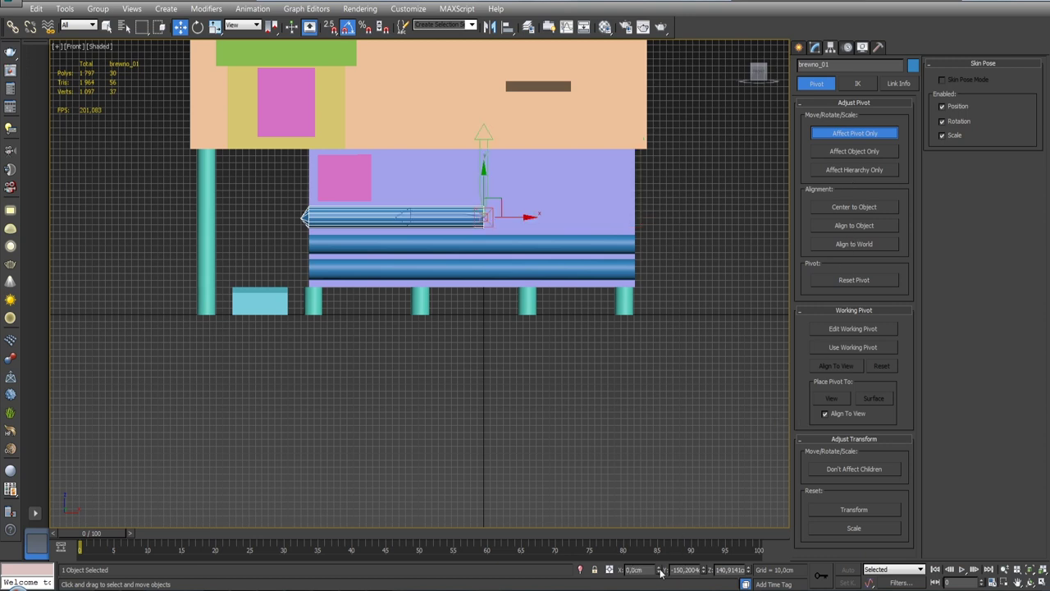
click(816, 48)
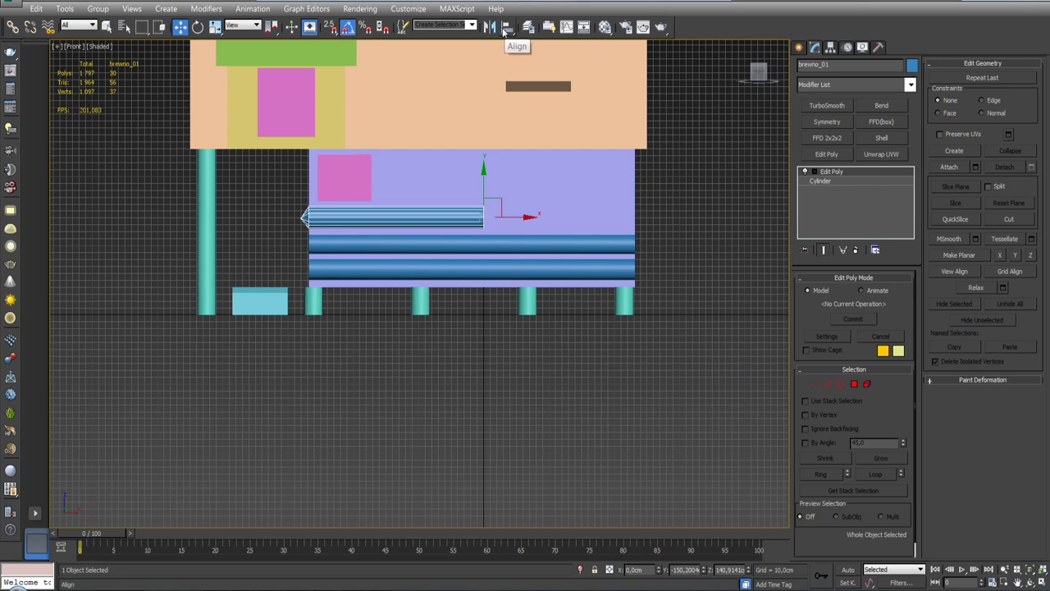
click(490, 26)
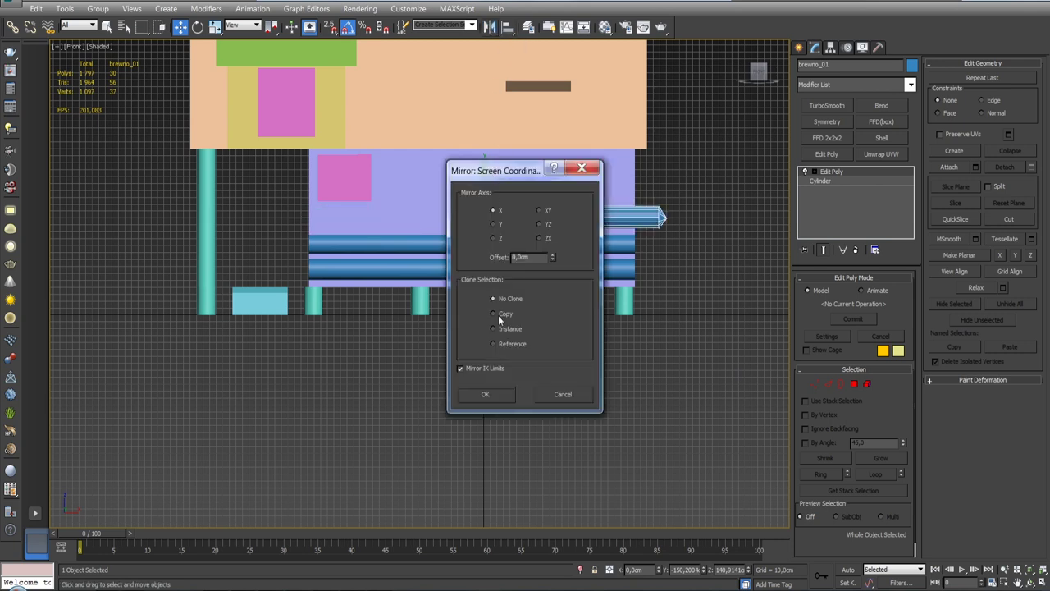
Cancel the Mirror copy, deselect, and undo to get the upper log selected again.
click(495, 313)
mouse_move(498, 173)
mouse_down()
mouse_move(785, 176)
mouse_move(763, 175)
mouse_up()
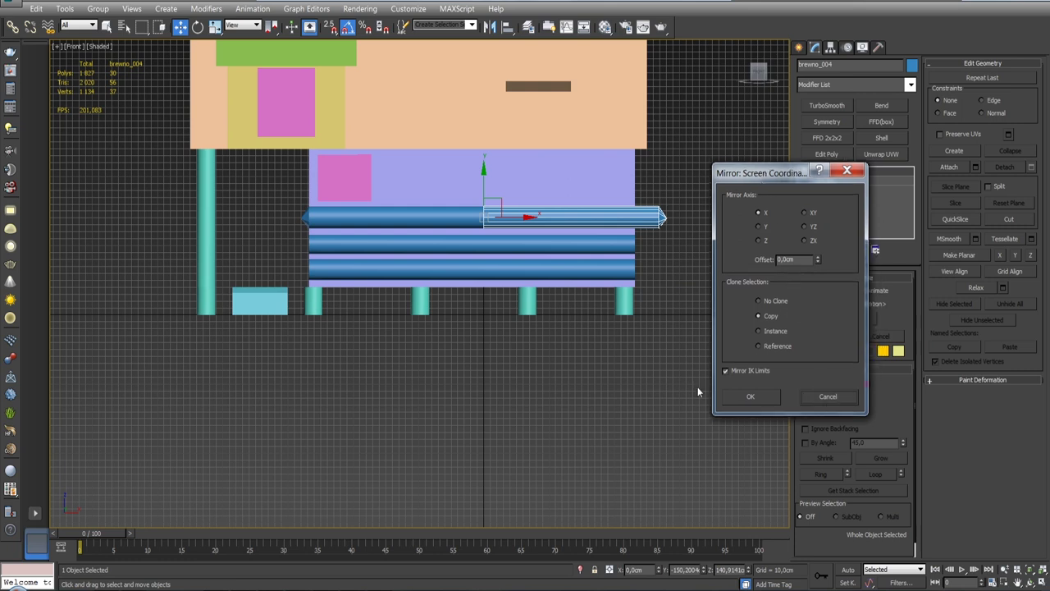
click(827, 397)
click(681, 371)
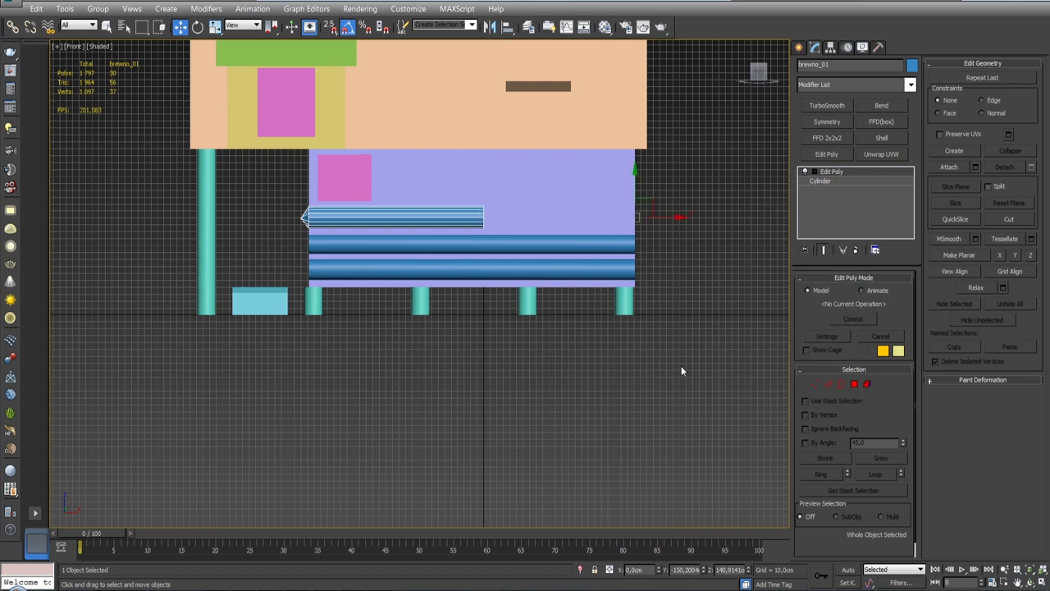
key(ctrl+z)
key(ctrl+z)
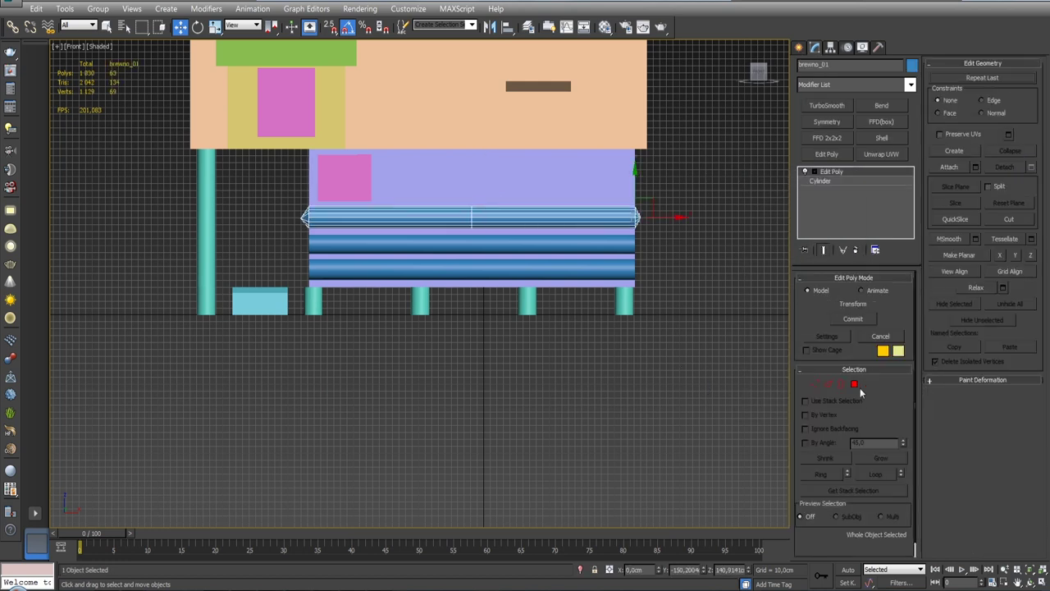
Select and delete the polygons of the upper log's right half.
click(857, 386)
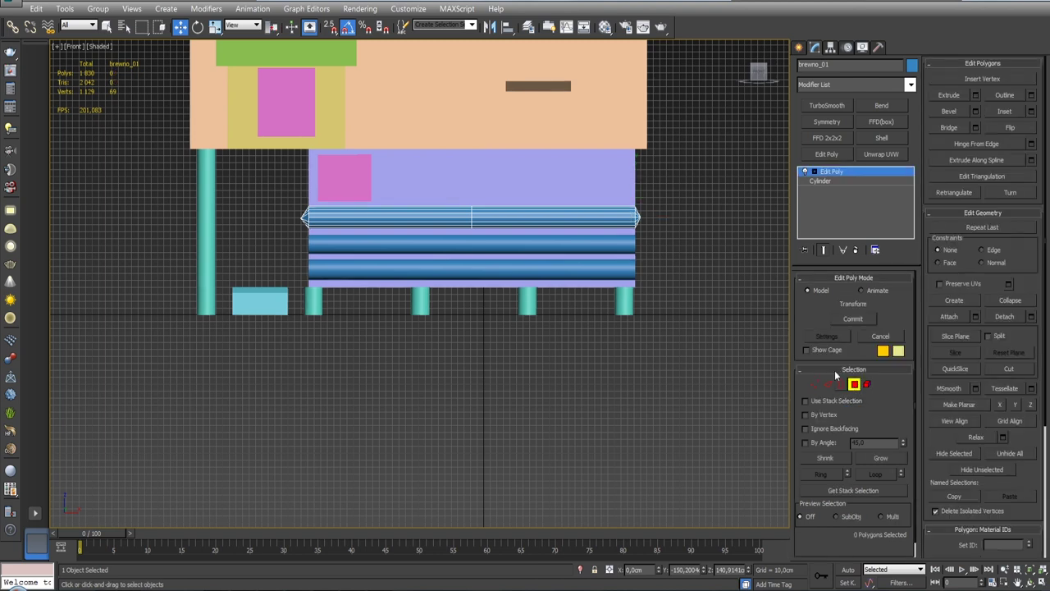
drag(655, 238, 599, 262)
key(Delete)
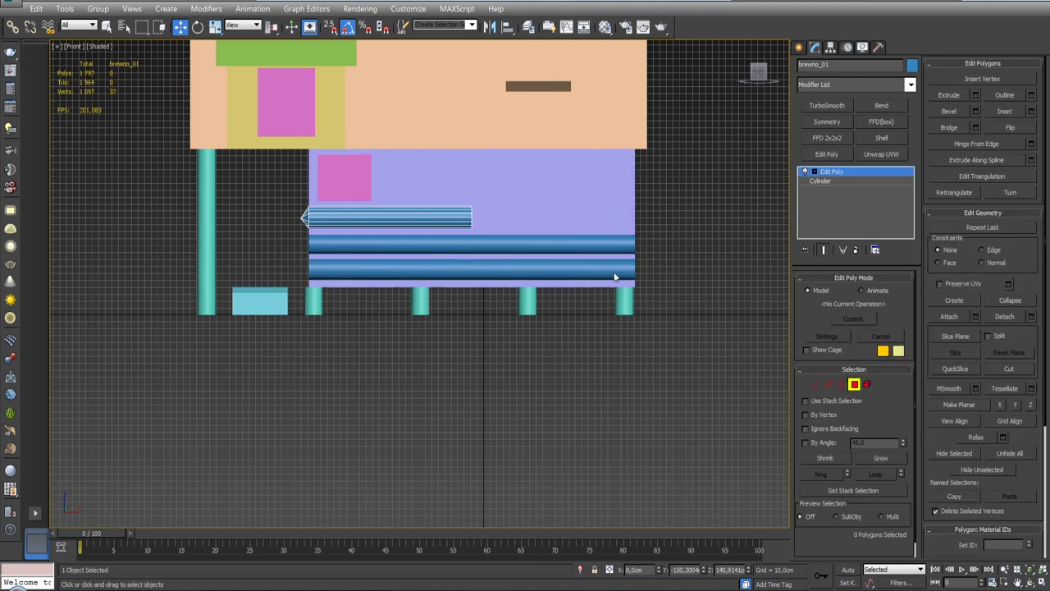
click(854, 385)
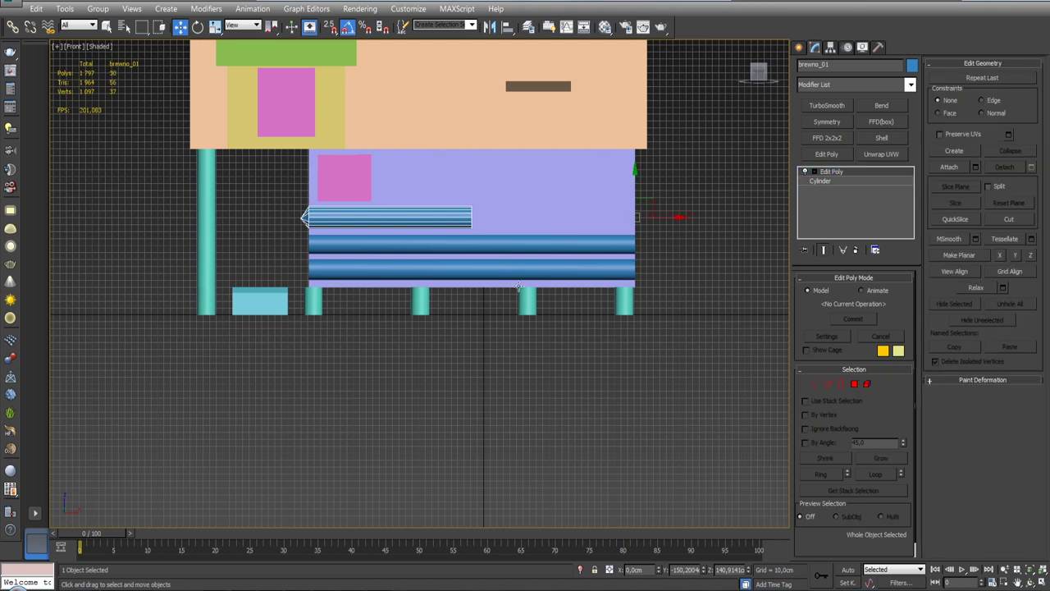
Zero the pivot's X with Affect Pivot Only and open the Mirror dialog.
click(831, 47)
click(829, 133)
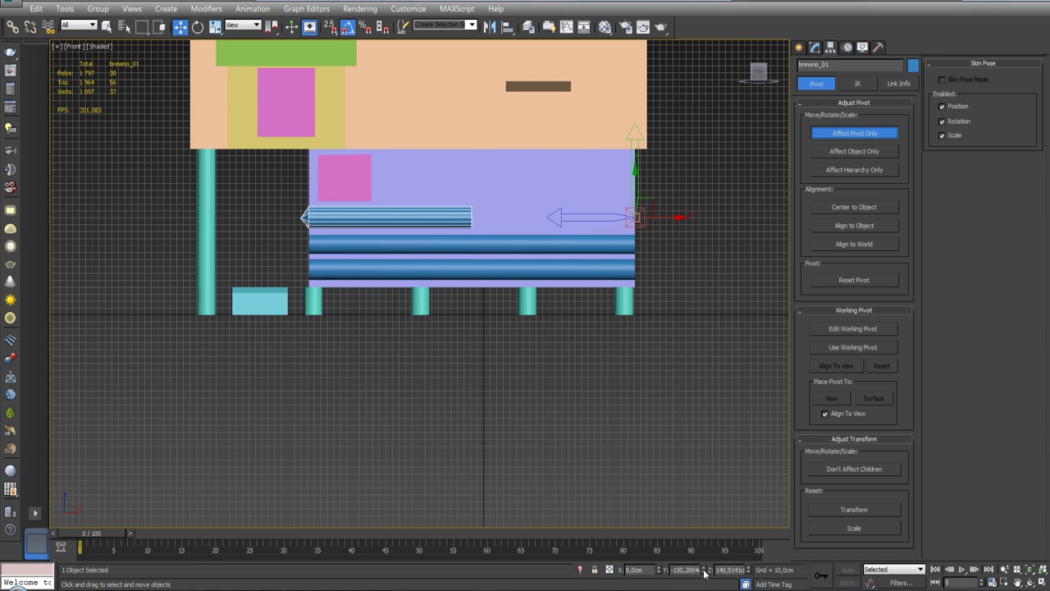
right_click(659, 571)
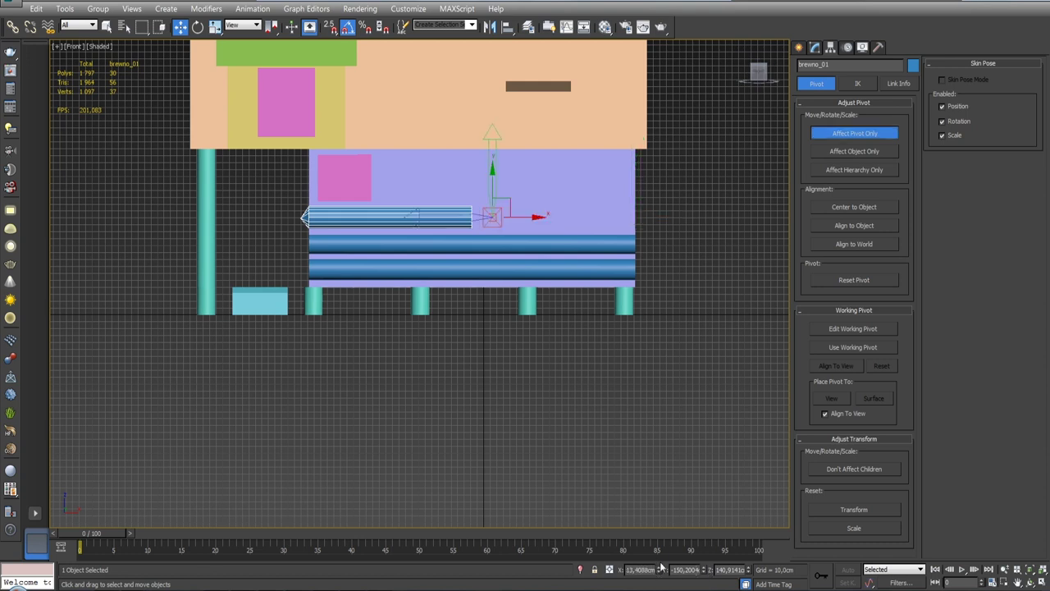
click(815, 47)
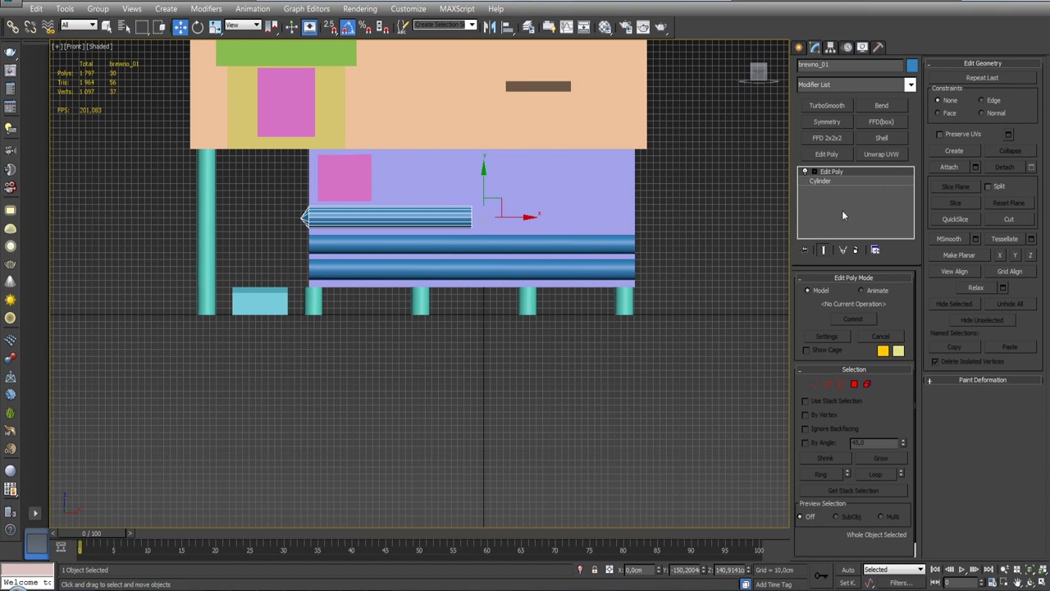
click(490, 27)
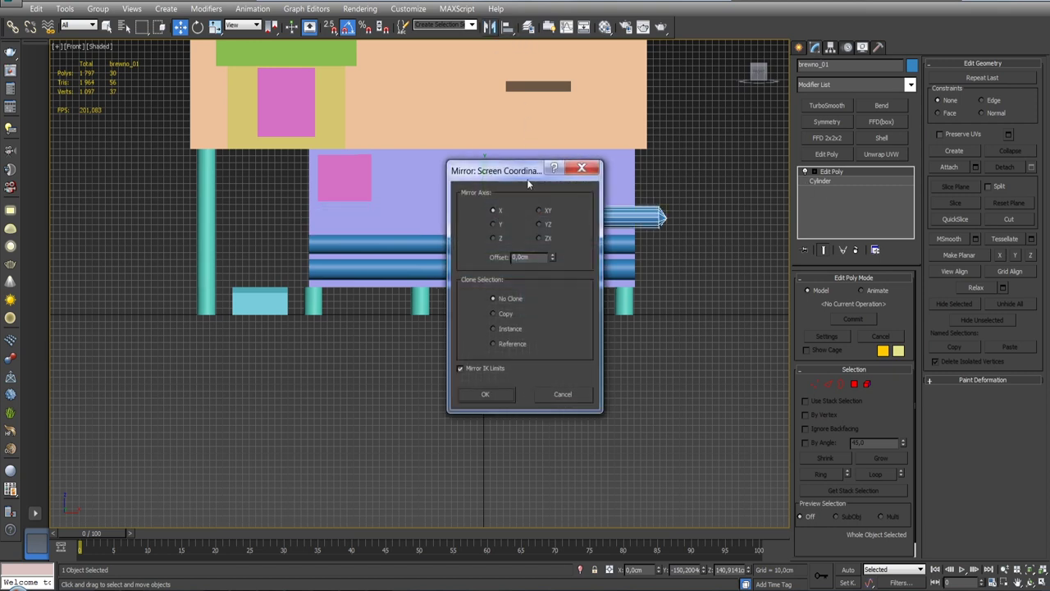
Create a mirrored Copy of the half log, zoom in, and enter Border mode.
click(492, 313)
drag(531, 171, 757, 245)
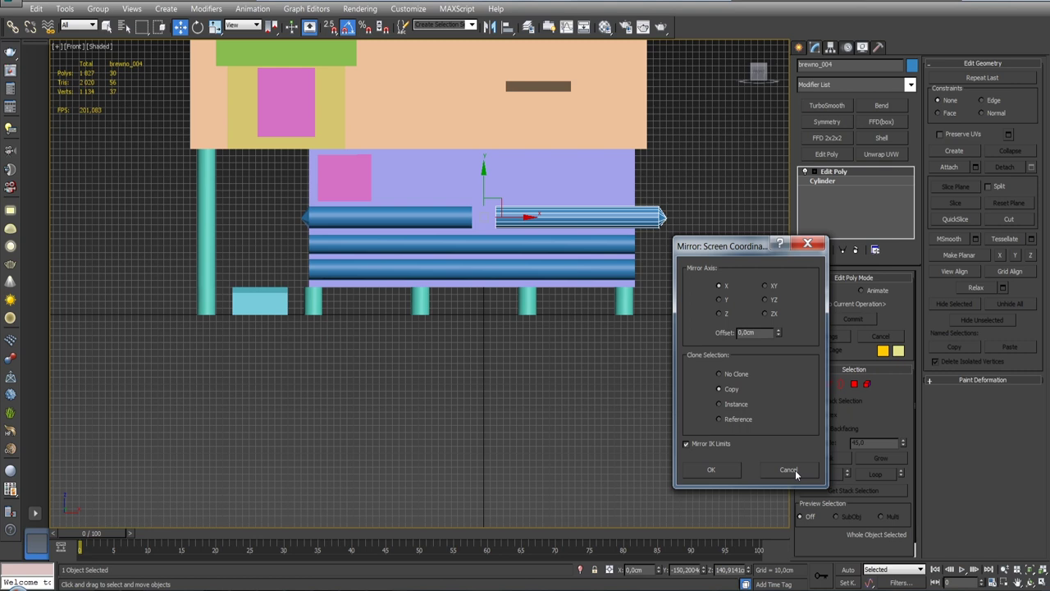
click(723, 472)
scroll(636, 373, up, 3)
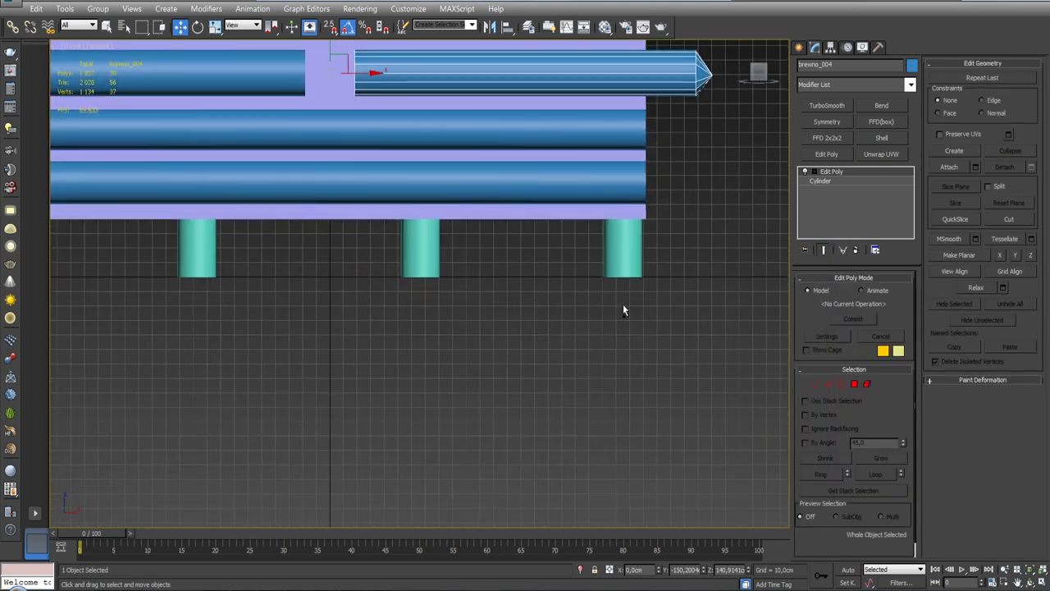
scroll(623, 303, up, 2)
key(3)
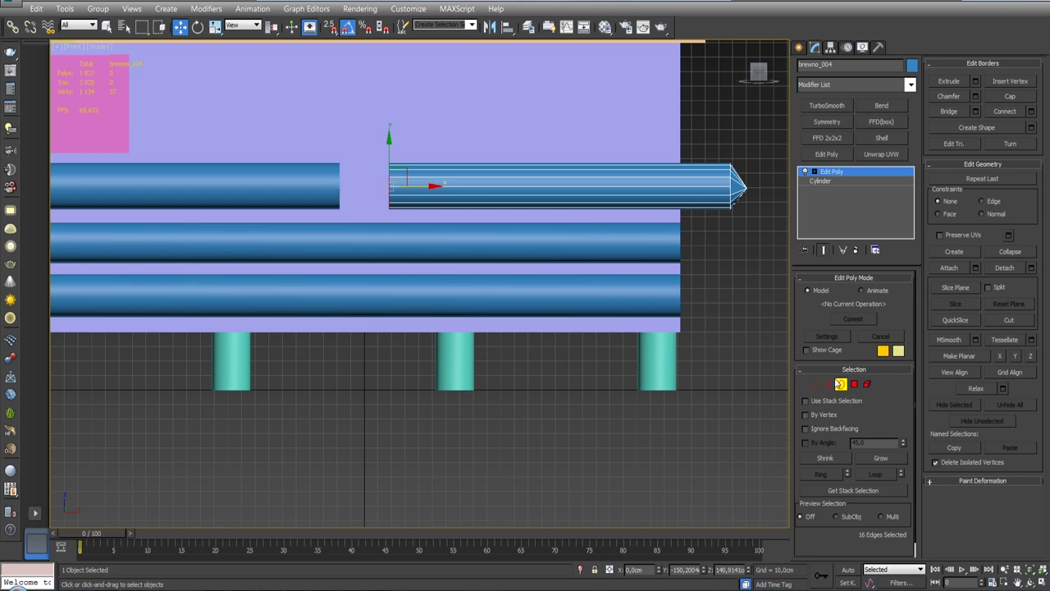
Attach the mirrored right half to the left half log brevno_01.
click(840, 383)
click(950, 166)
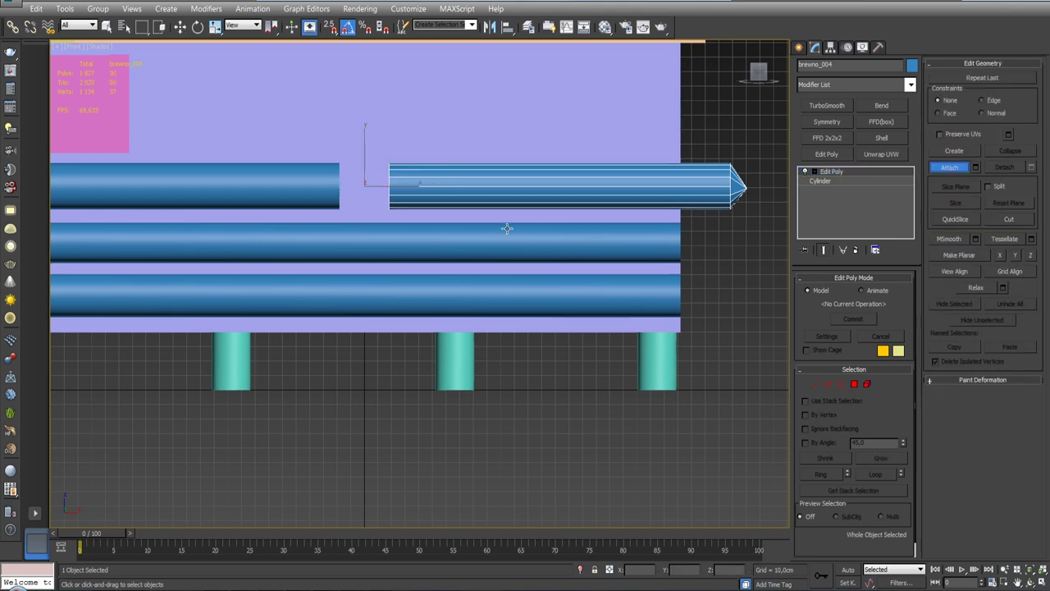
key(w)
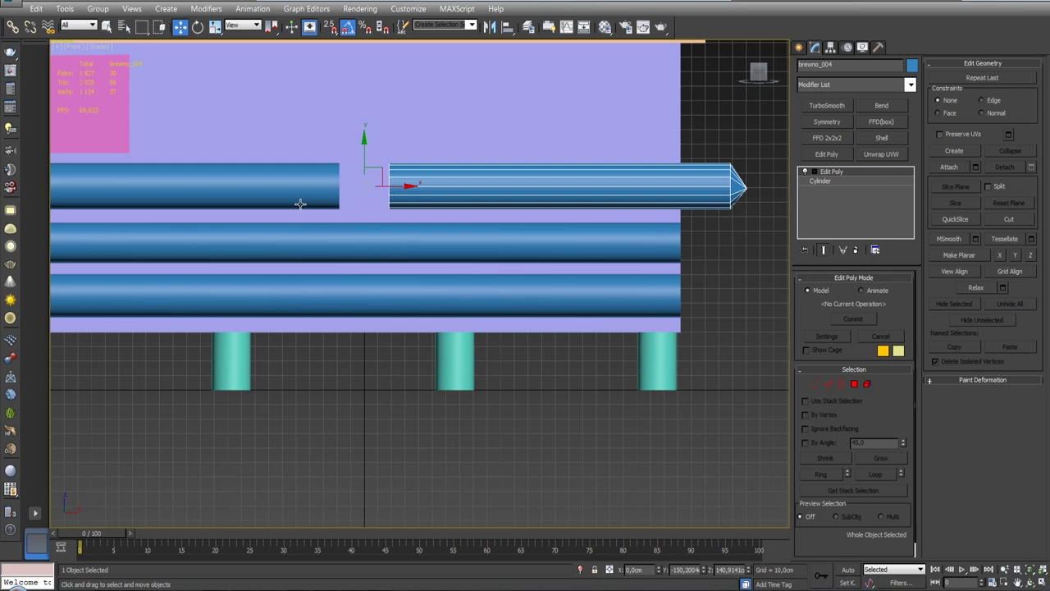
click(294, 187)
click(950, 167)
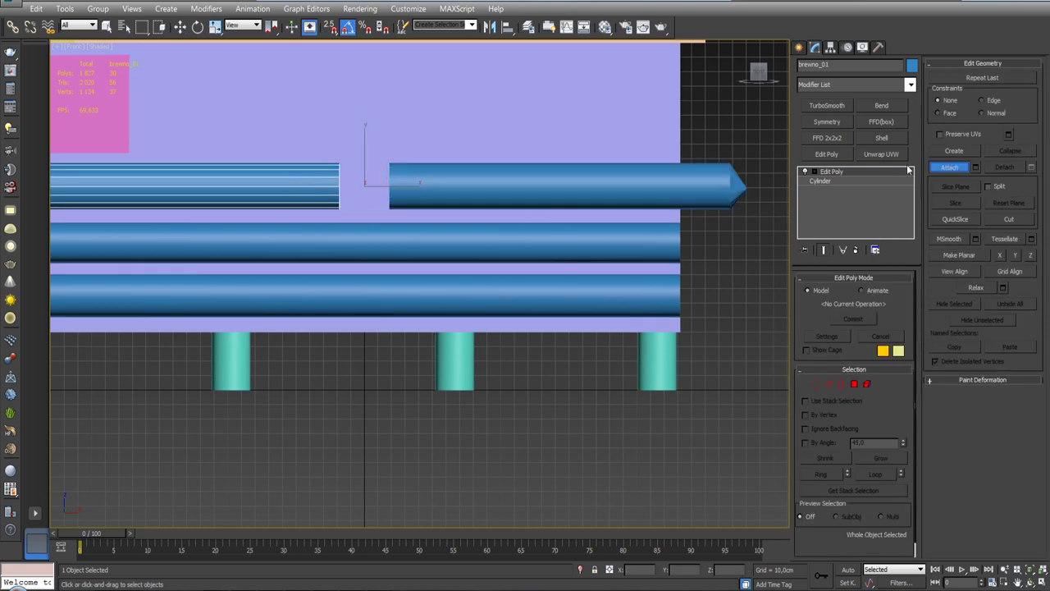
click(515, 188)
right_click(746, 321)
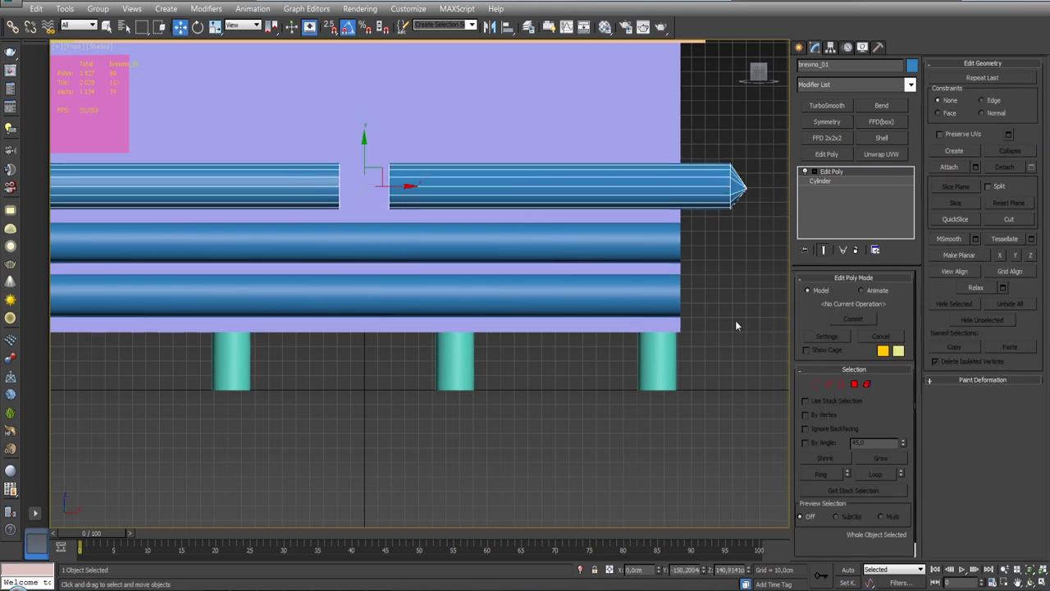
Box-select both open end borders on either side of the gap.
click(841, 384)
drag(292, 125, 364, 217)
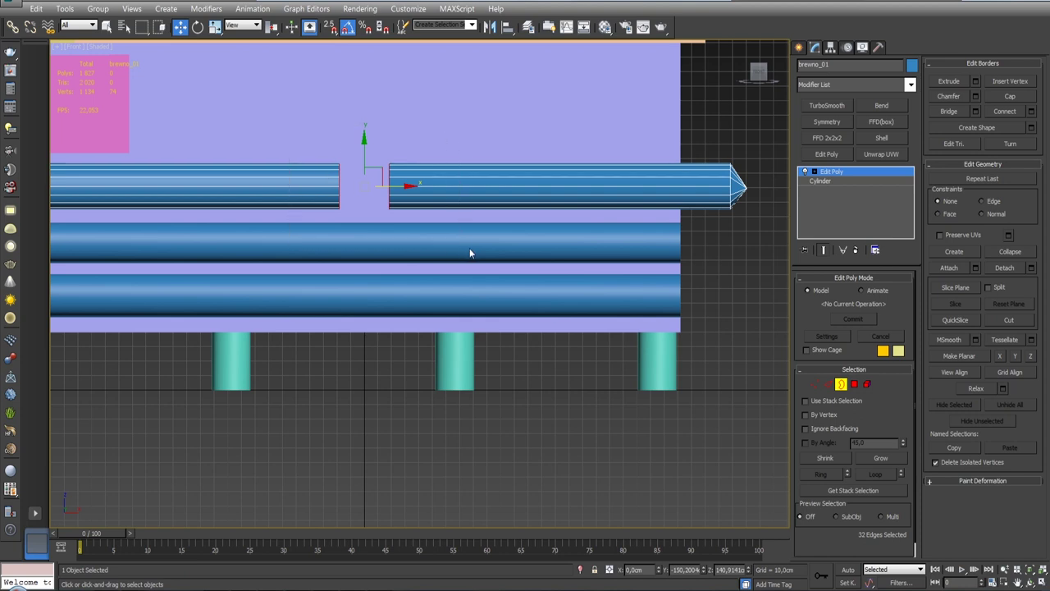
click(828, 384)
Trial-bridge the two facing log ends, undo it, and isolate the joined log close up.
click(948, 145)
key(ctrl+z)
alt+middle_drag(493, 246, 504, 181)
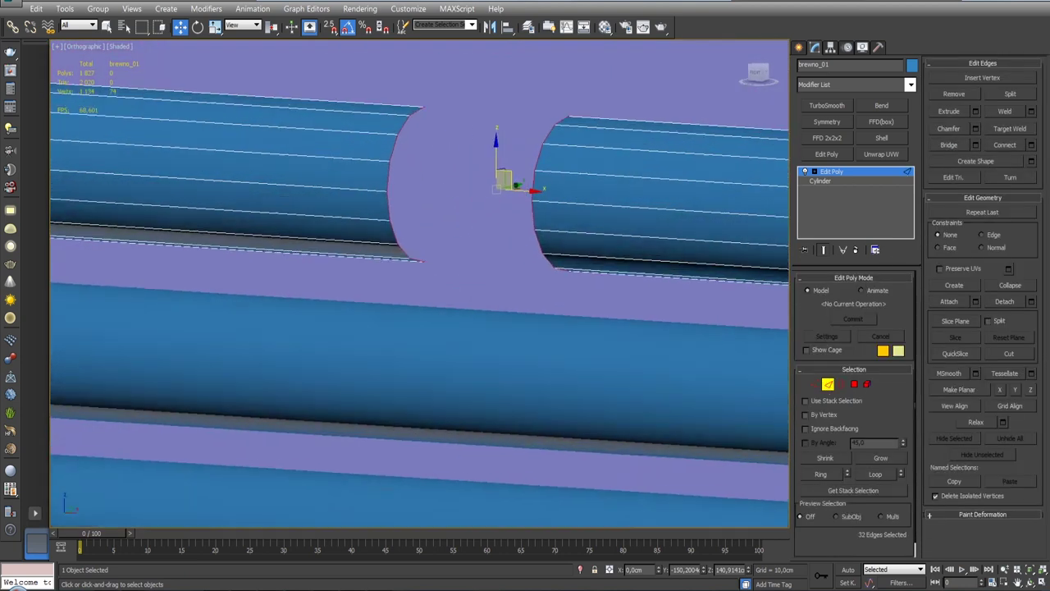
scroll(420, 259, up, 1)
click(579, 569)
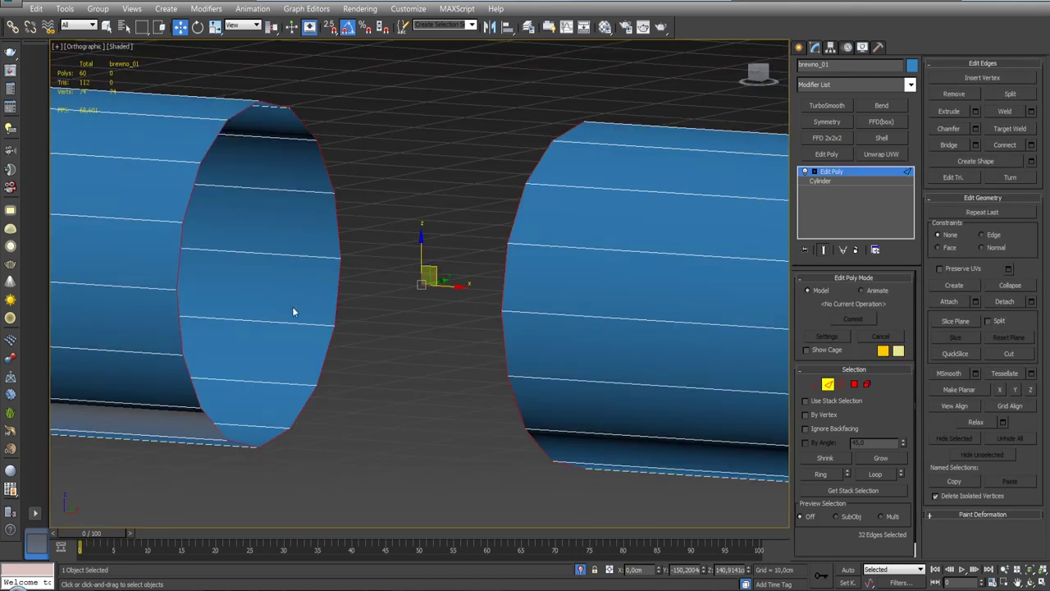
Deselect one stray edge on each half, then trial-bridge the facing ends again and undo.
alt+click(178, 320)
alt+click(513, 344)
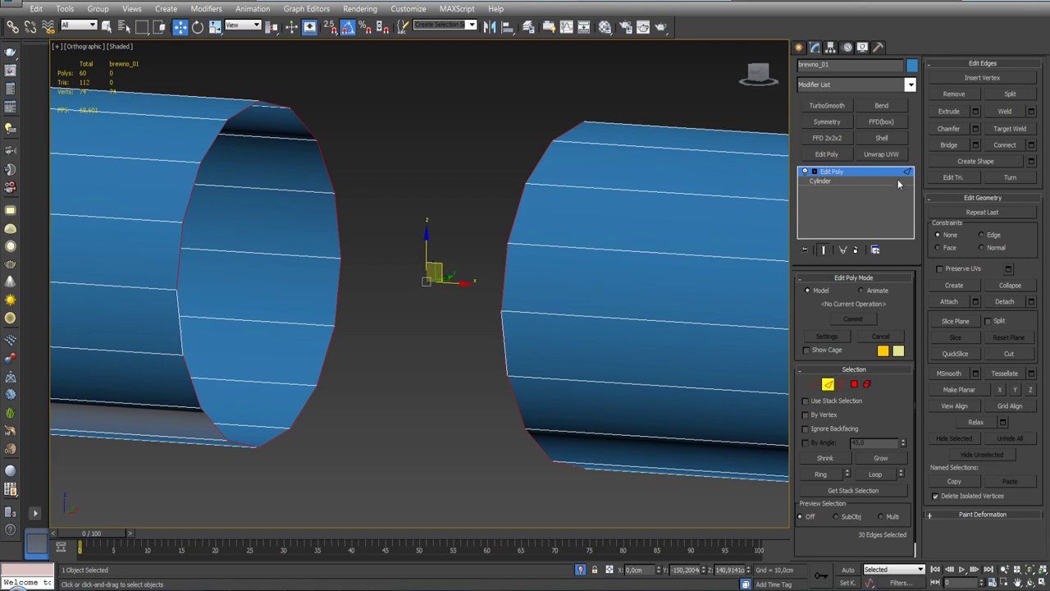
click(950, 146)
key(ctrl+z)
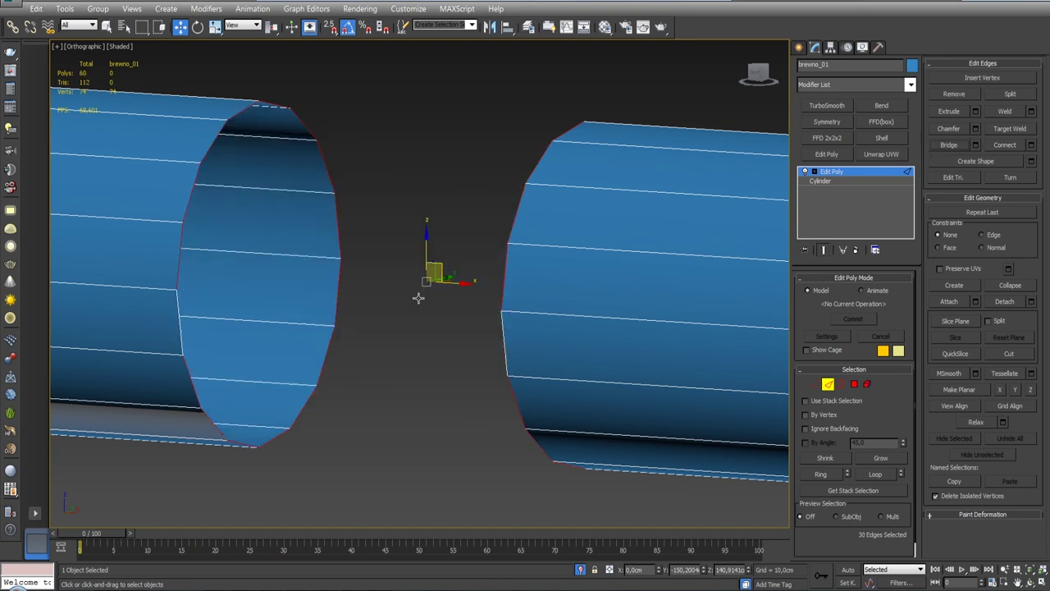
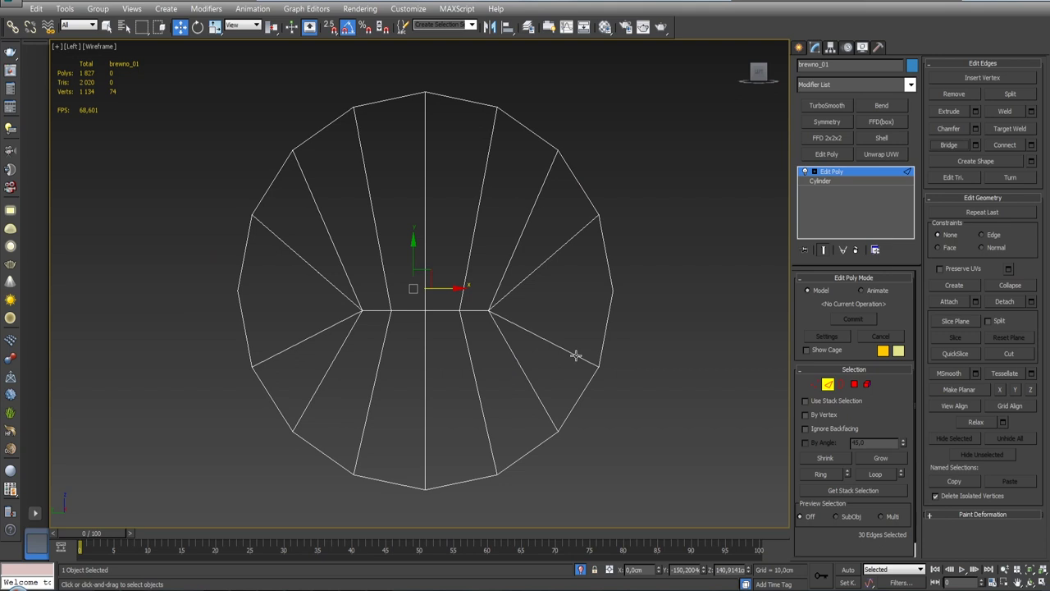
Add the remaining rim edges on both sides of the gap, then frame the gap in shaded Top view.
alt+middle_drag(619, 333, 542, 350)
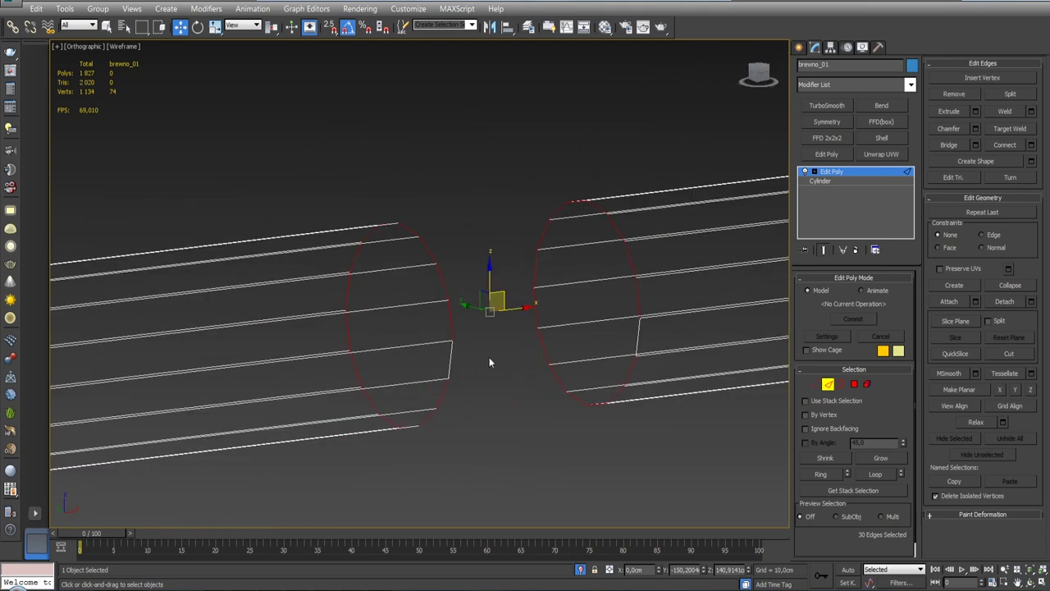
ctrl+click(452, 355)
ctrl+click(639, 337)
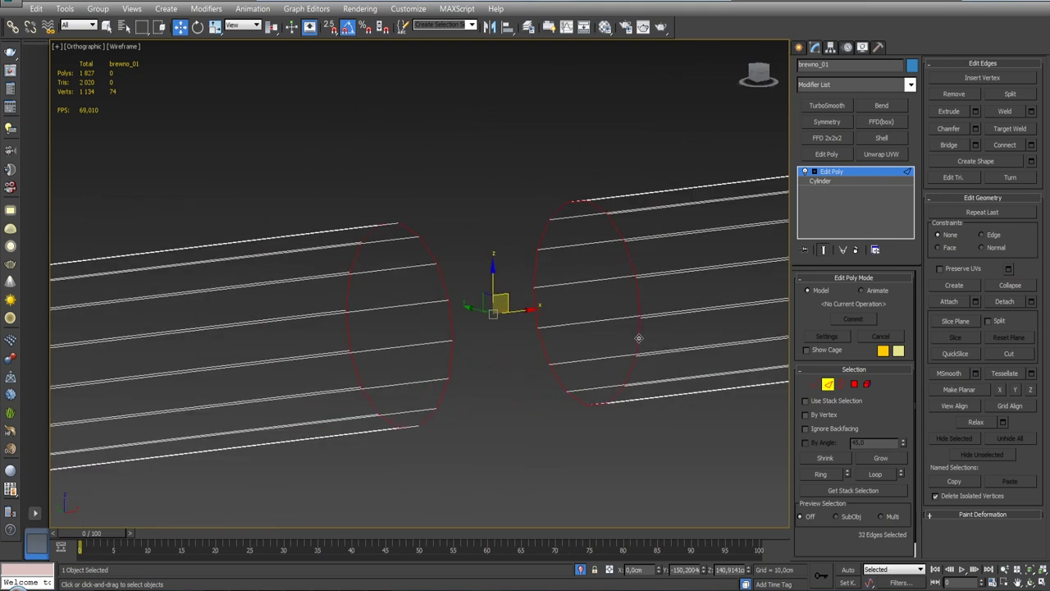
key(l)
key(z)
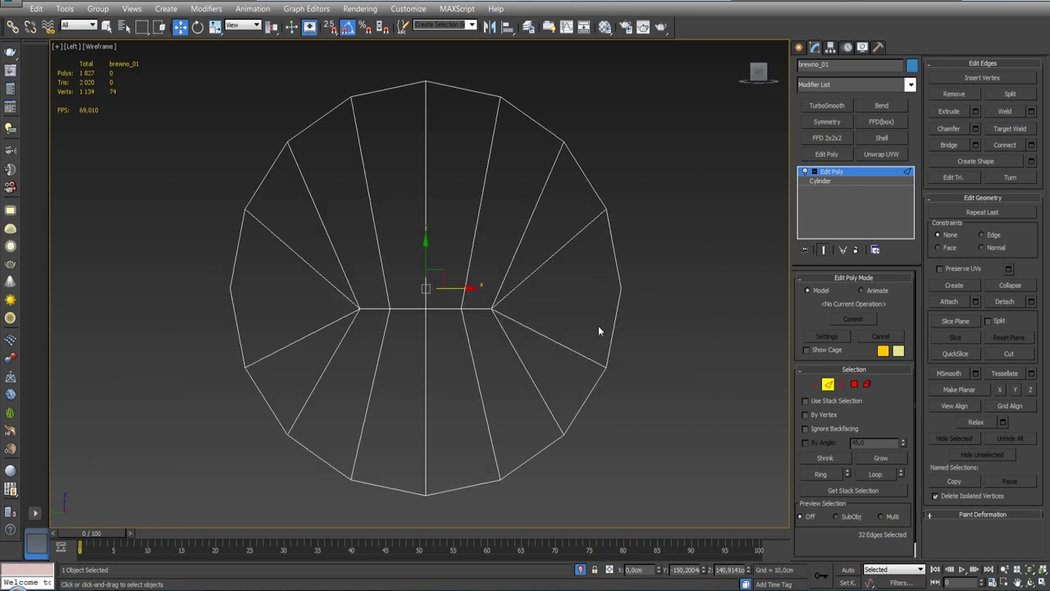
mouse_move(654, 267)
alt+middle_down()
mouse_move(493, 271)
mouse_move(581, 305)
alt+middle_up()
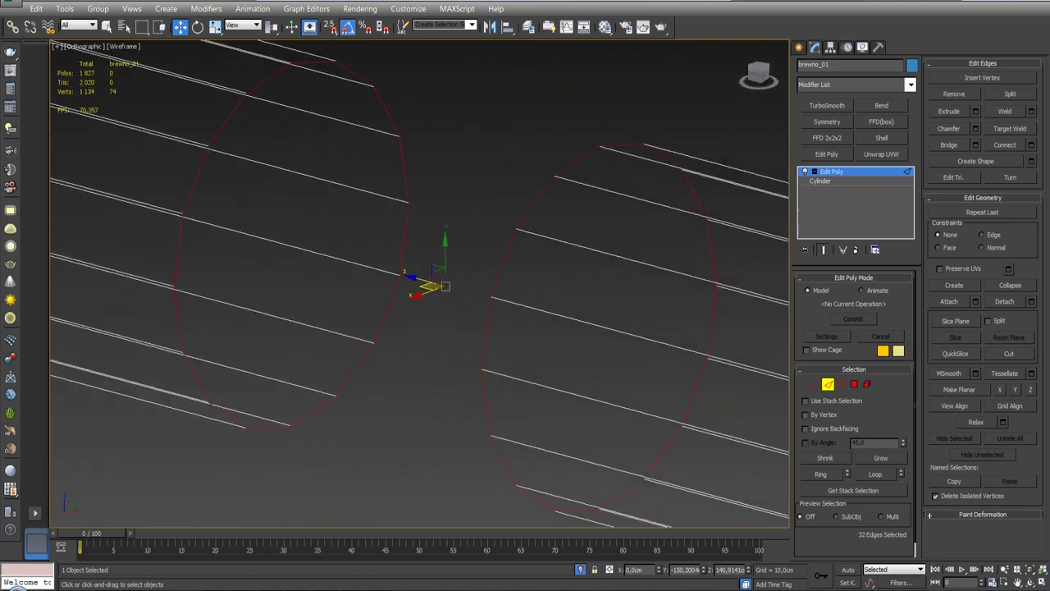
key(t)
key(F3)
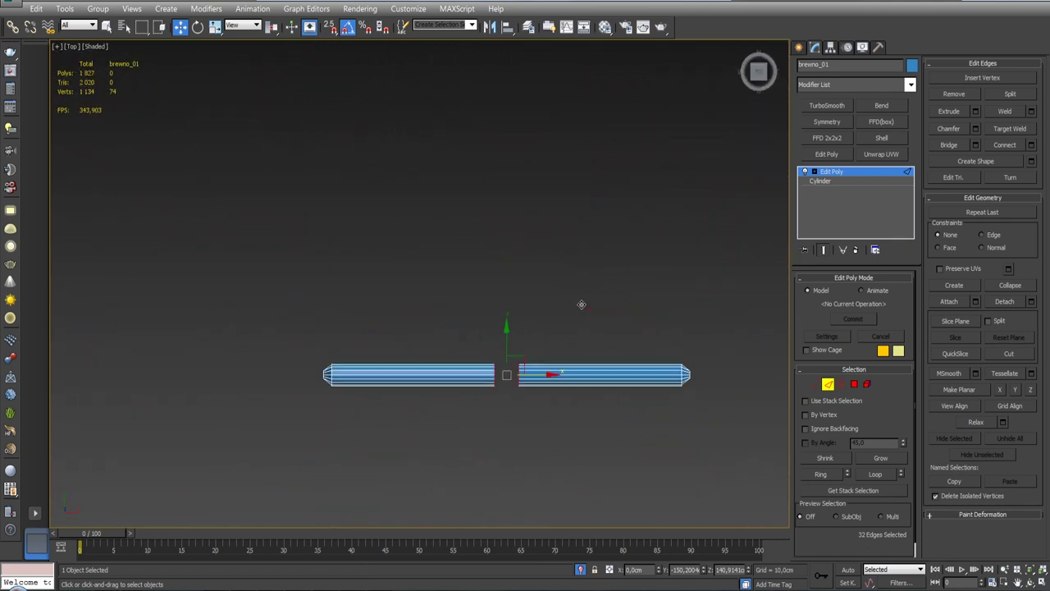
key(z)
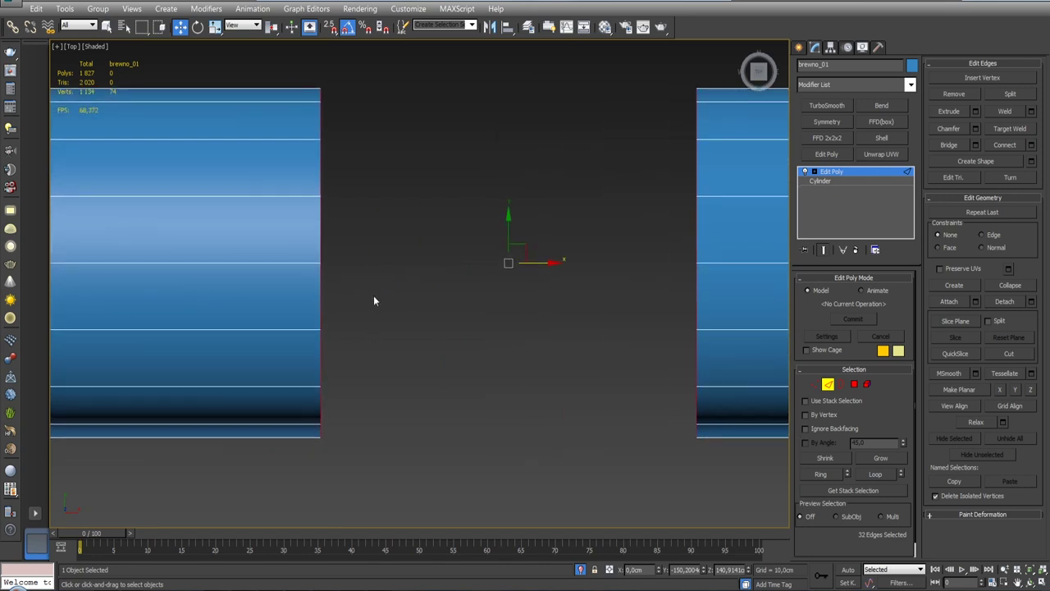
Reselect the left half's rim loop, drop stray edges, and preview then cancel Bridge twice.
double_click(277, 300)
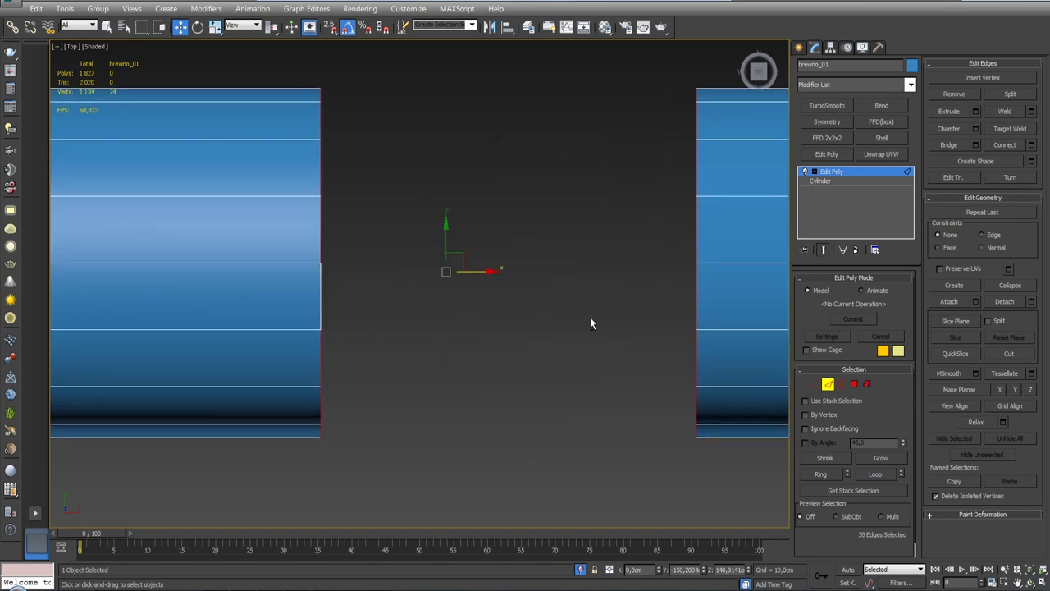
alt+drag(689, 302, 703, 304)
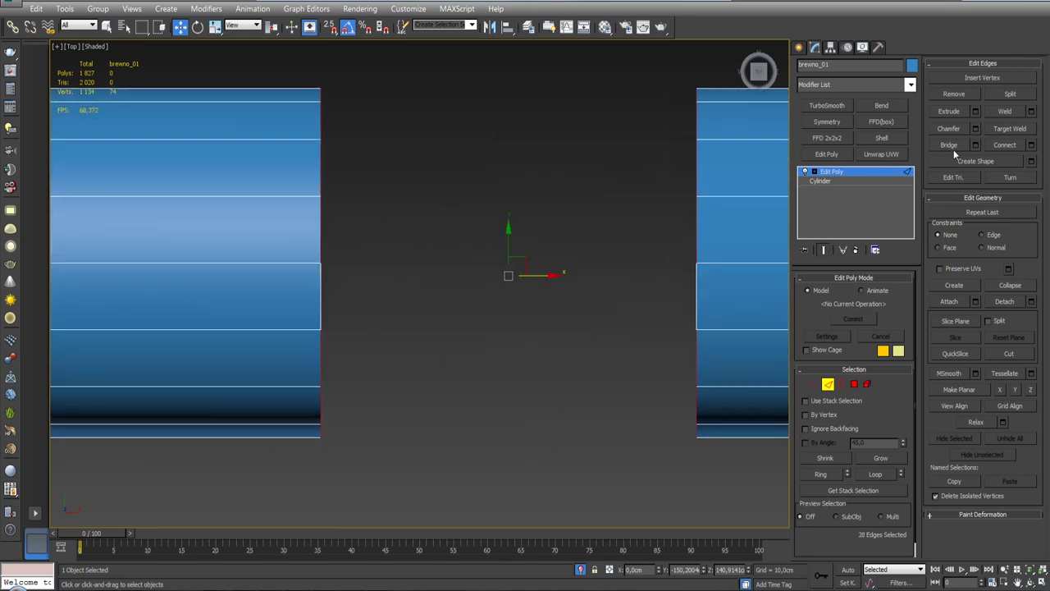
click(974, 145)
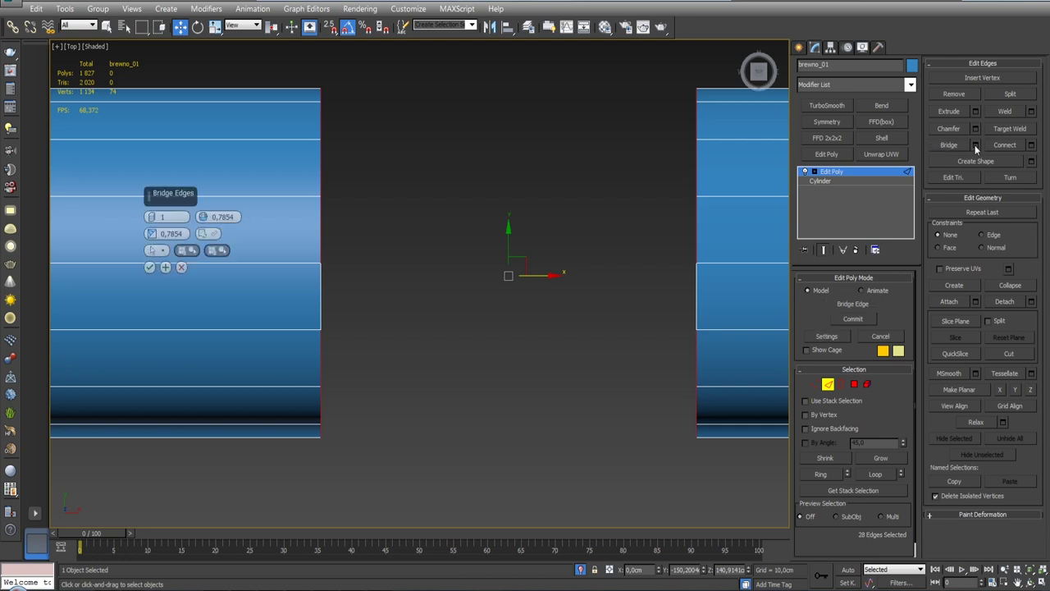
mouse_move(436, 258)
alt+middle_down()
mouse_move(492, 214)
mouse_move(214, 269)
mouse_move(530, 257)
mouse_move(543, 201)
mouse_move(476, 242)
mouse_move(399, 200)
alt+middle_up()
click(182, 266)
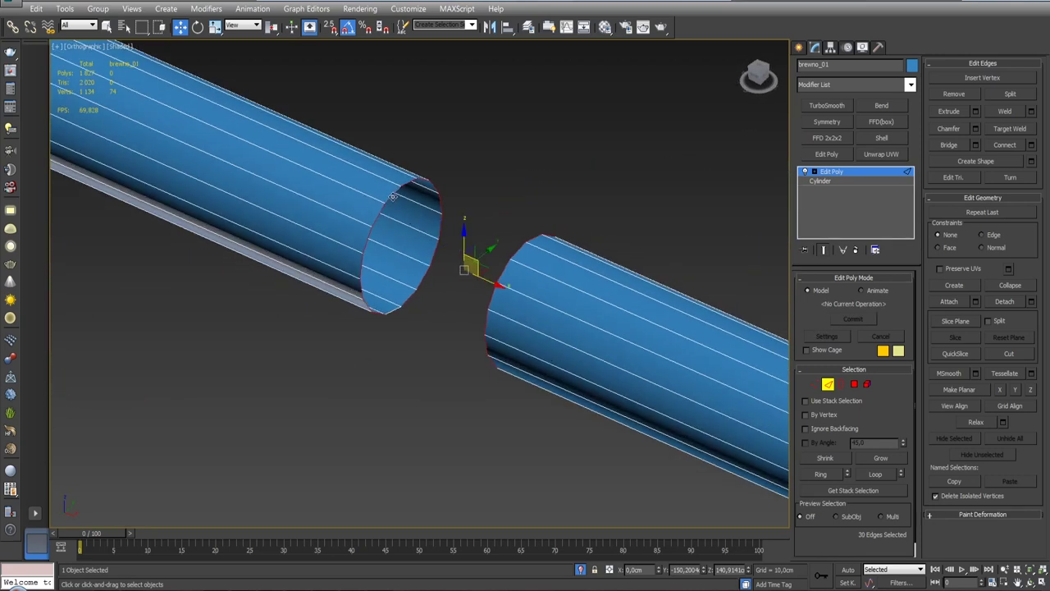
click(976, 145)
alt+middle_drag(492, 271, 536, 253)
click(181, 267)
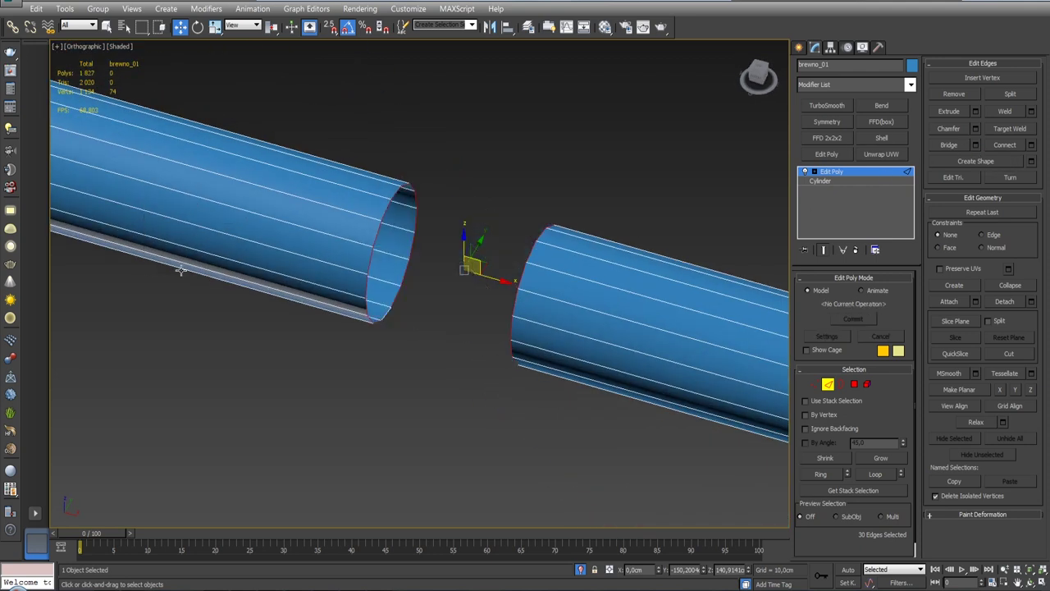
Select the right half as an element and flip its normals, returning to Edge mode.
mouse_move(400, 308)
alt+middle_down()
mouse_move(383, 274)
mouse_move(370, 284)
mouse_move(380, 304)
mouse_move(457, 309)
alt+middle_up()
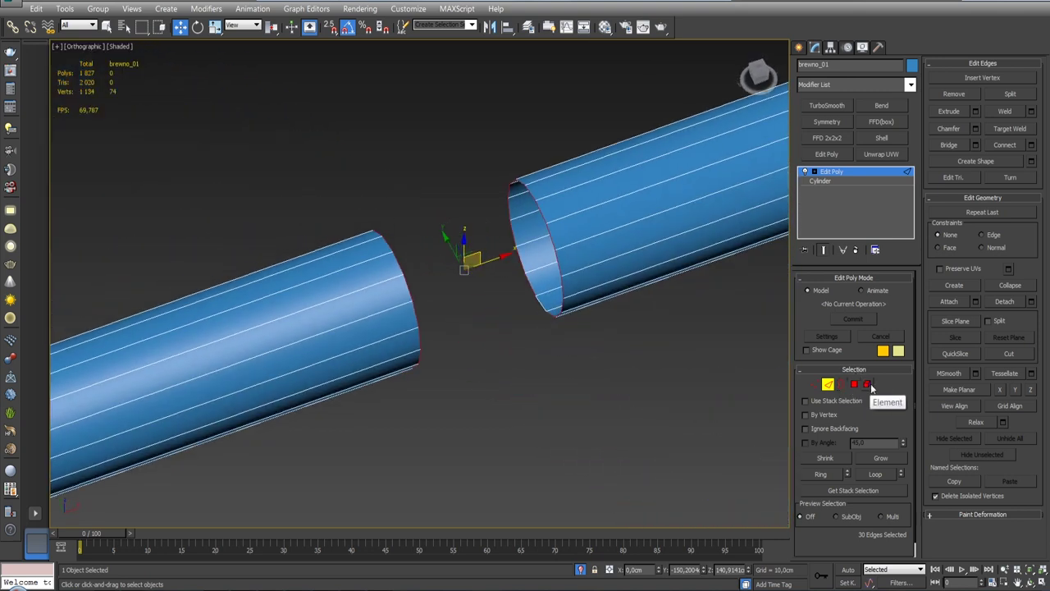
click(869, 384)
click(632, 246)
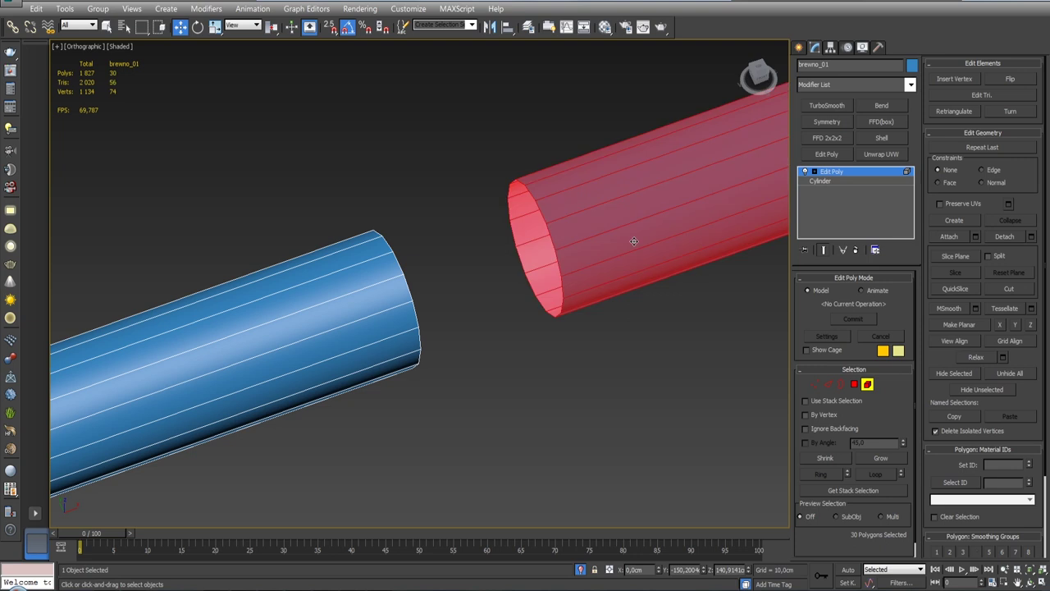
click(1016, 79)
click(827, 385)
alt+middle_drag(599, 333, 583, 275)
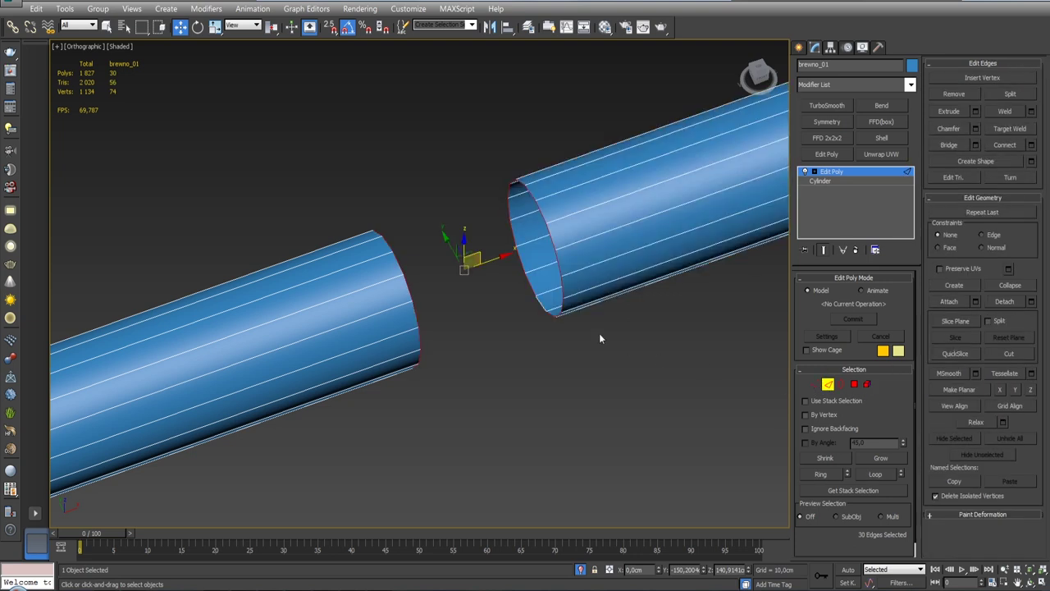
Bridge the rim edges of both halves, then bridge the two edges around the leftover hole.
click(977, 145)
alt+middle_drag(538, 258, 422, 216)
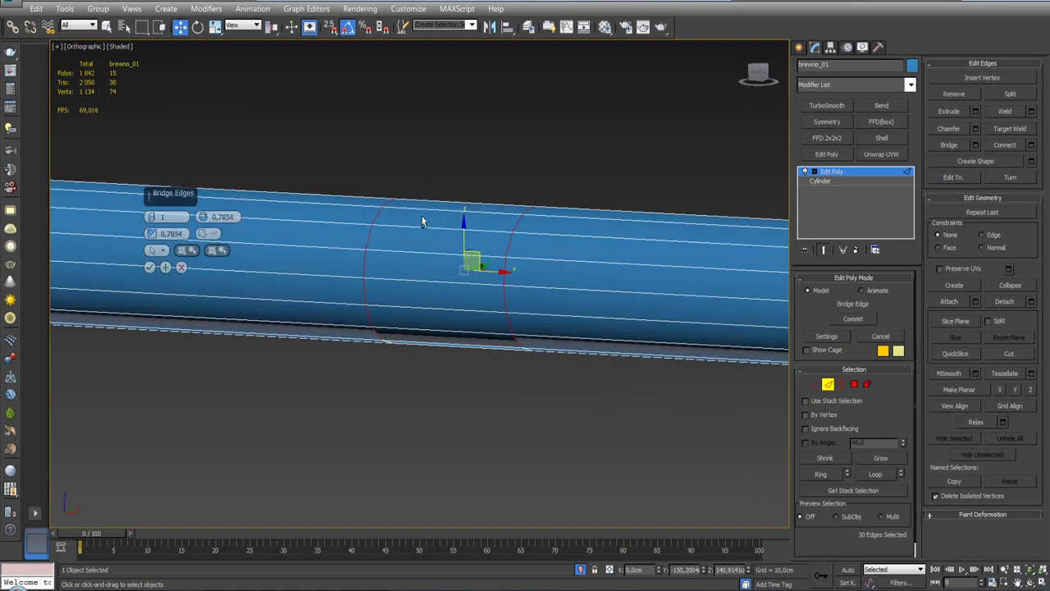
click(149, 266)
alt+middle_drag(331, 311, 390, 306)
click(389, 305)
ctrl+click(534, 281)
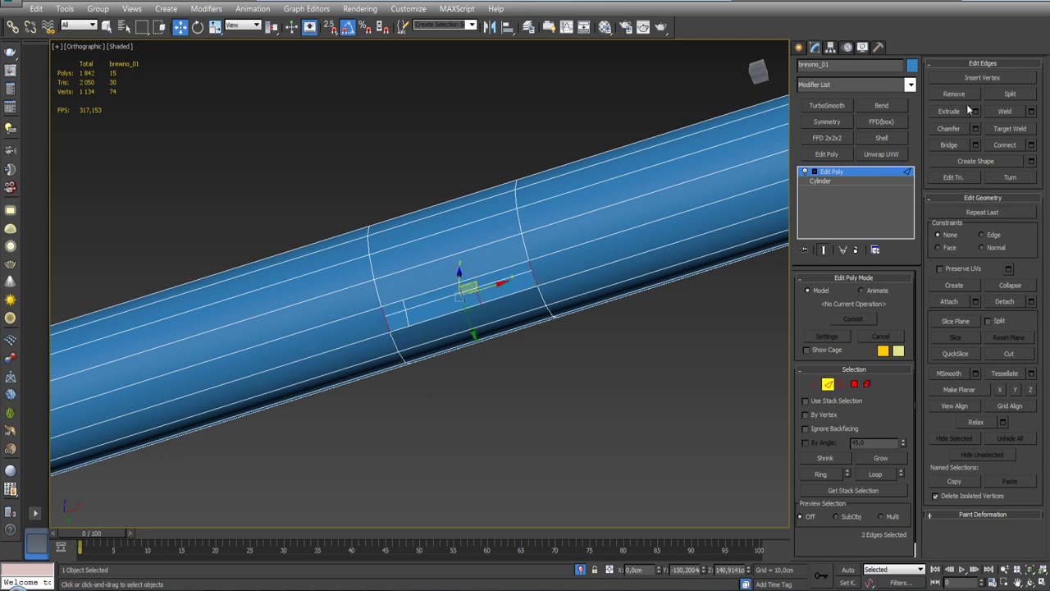
click(959, 145)
alt+middle_drag(718, 167, 697, 156)
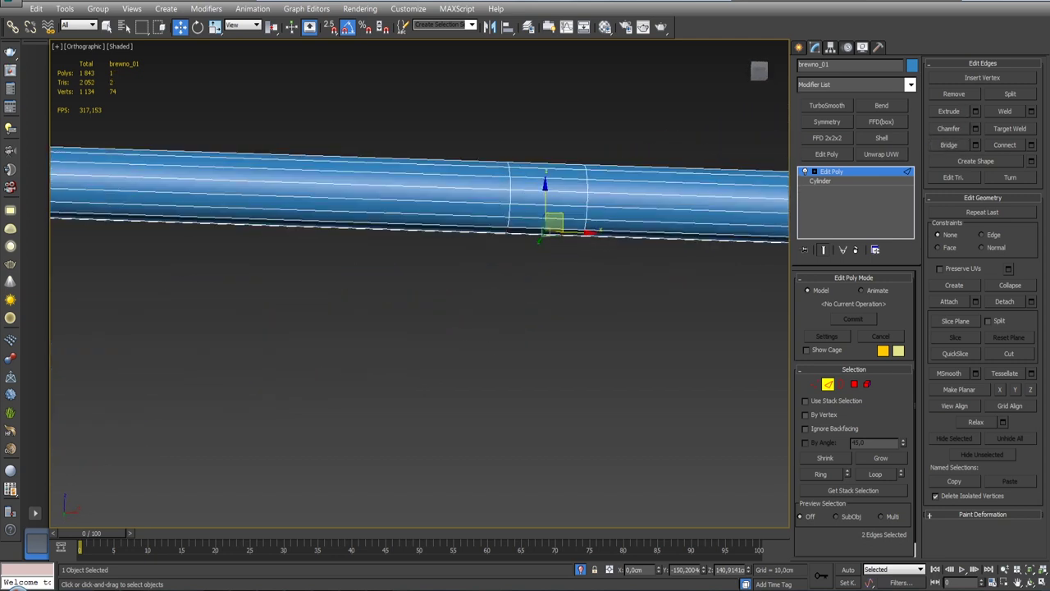
Select the two edge loops at the join and remove them.
click(829, 383)
scroll(612, 307, down, 3)
click(828, 383)
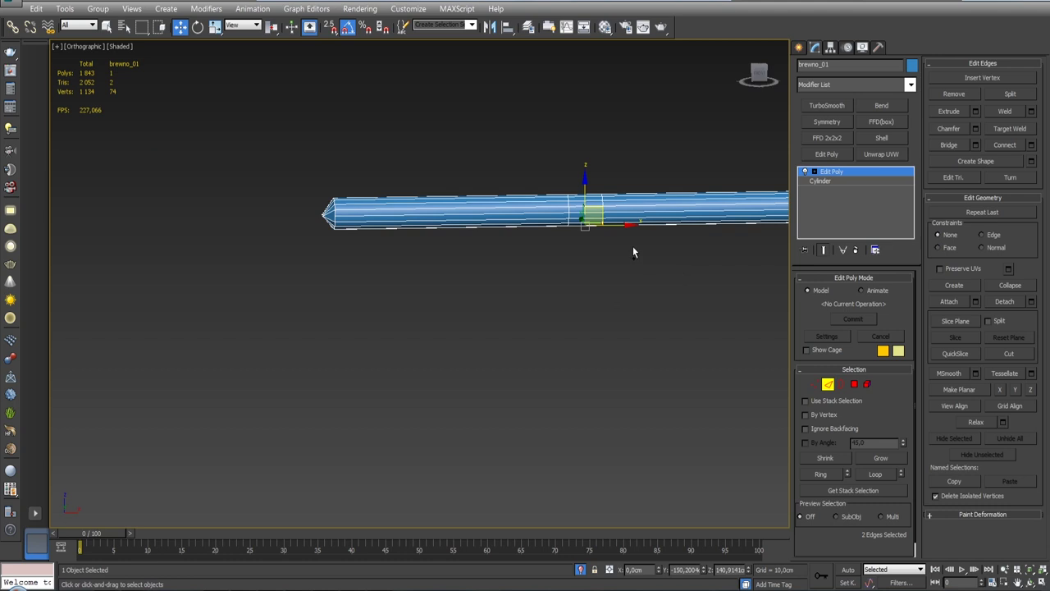
scroll(632, 247, up, 3)
scroll(605, 293, up, 1)
double_click(433, 276)
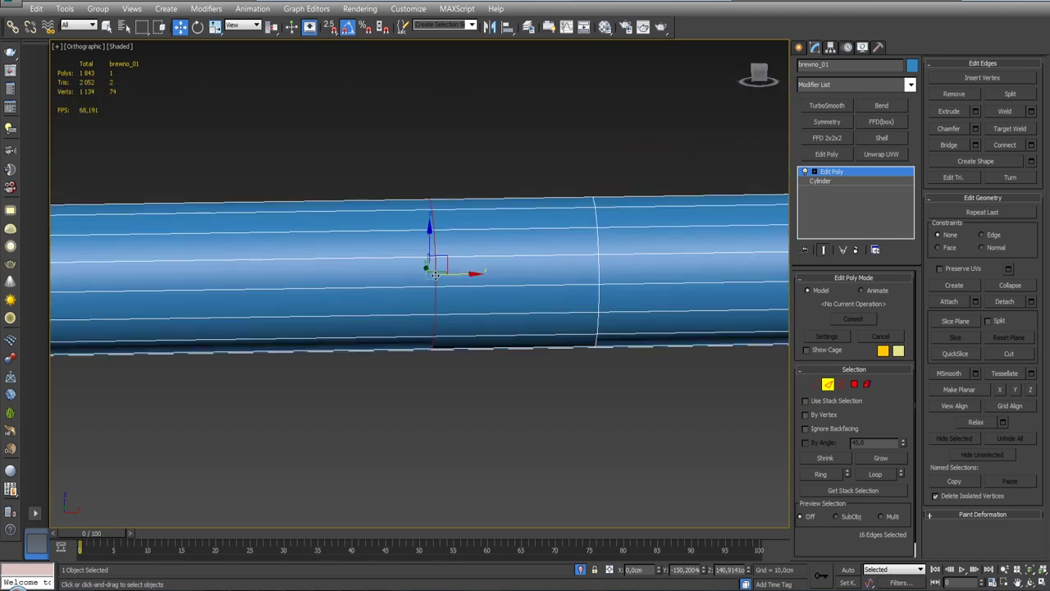
ctrl+double_click(600, 272)
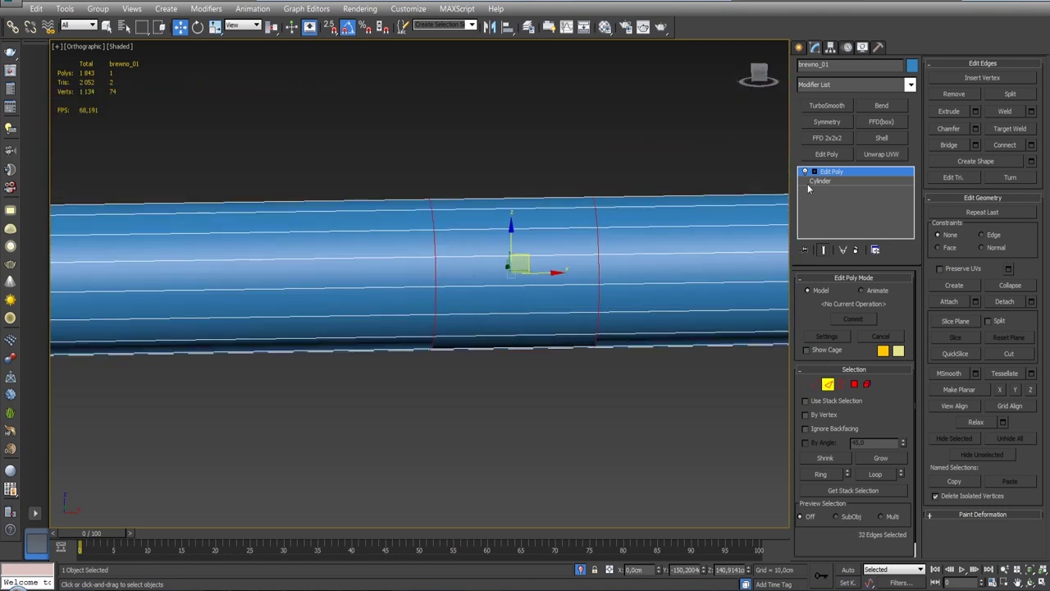
click(967, 95)
scroll(567, 276, down, 3)
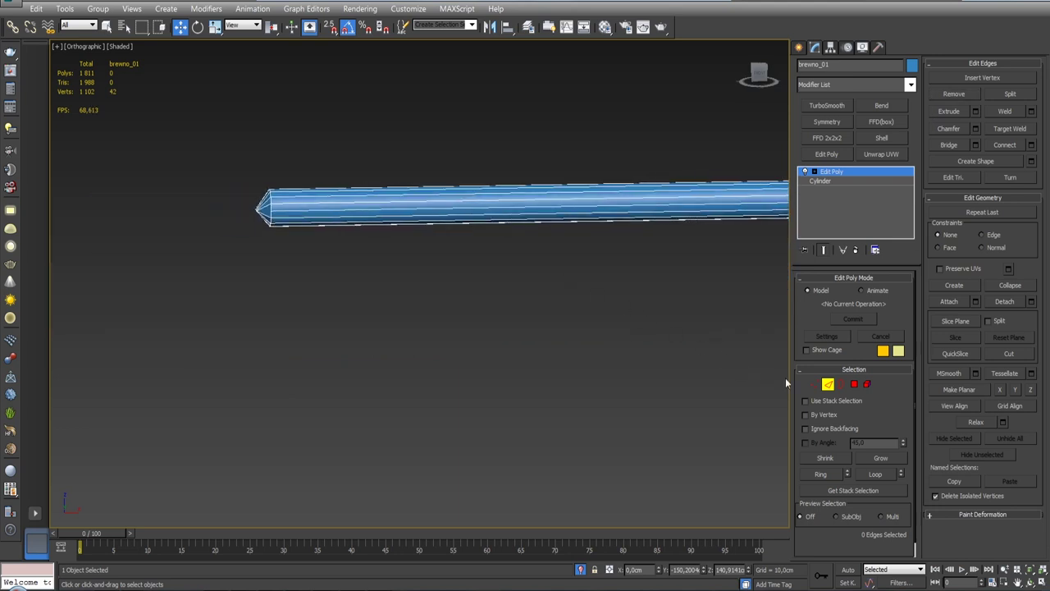
click(828, 384)
Look over the joined log, then end isolation to show the whole house again.
middle_drag(631, 235, 632, 305)
scroll(576, 276, up, 3)
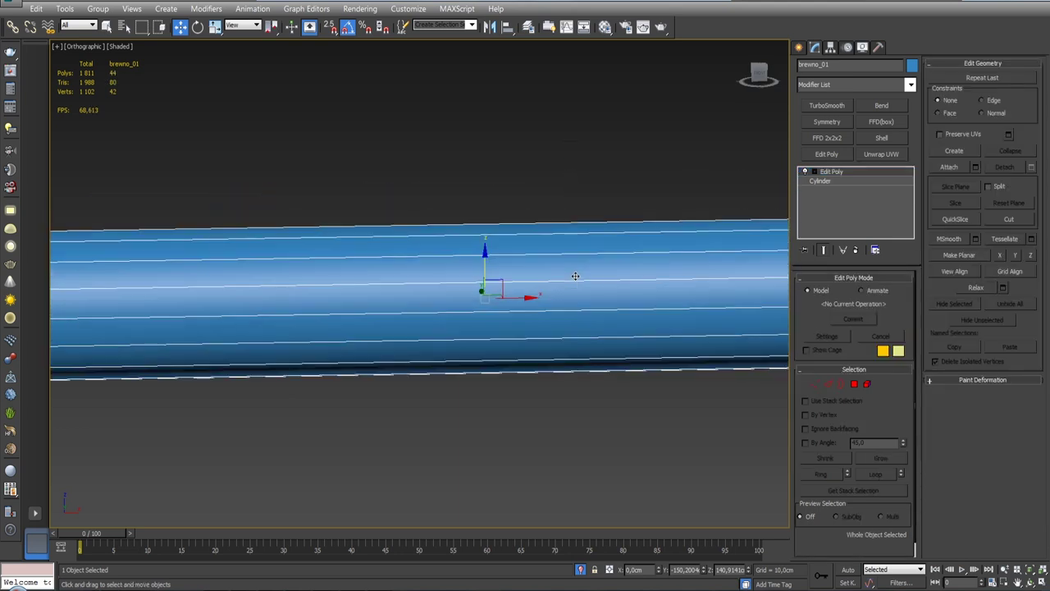
mouse_move(577, 242)
alt+middle_down()
mouse_move(637, 291)
mouse_move(634, 283)
alt+middle_up()
scroll(637, 293, down, 3)
scroll(633, 284, up, 3)
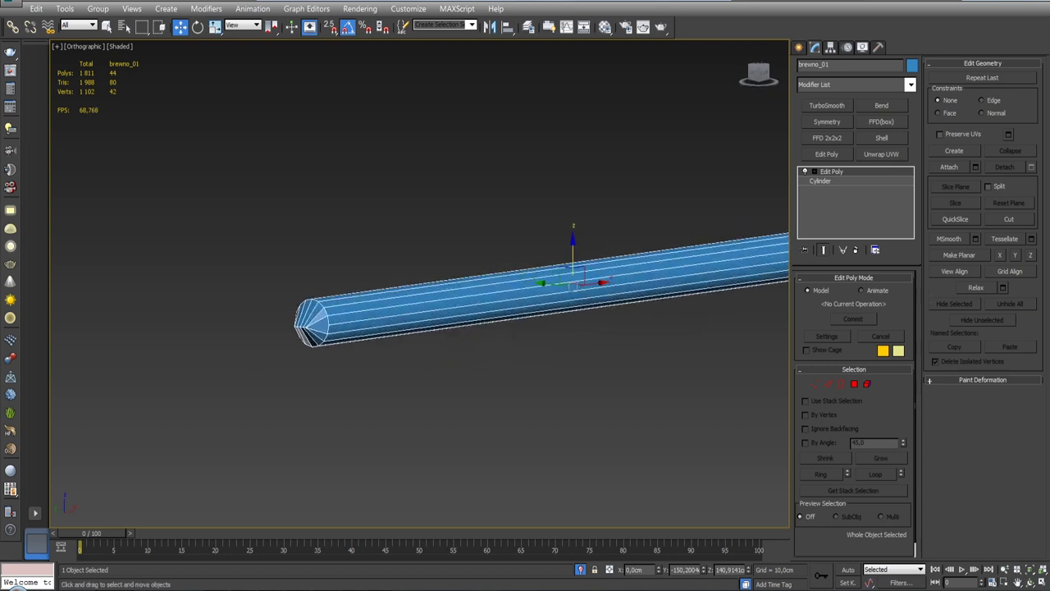
click(580, 570)
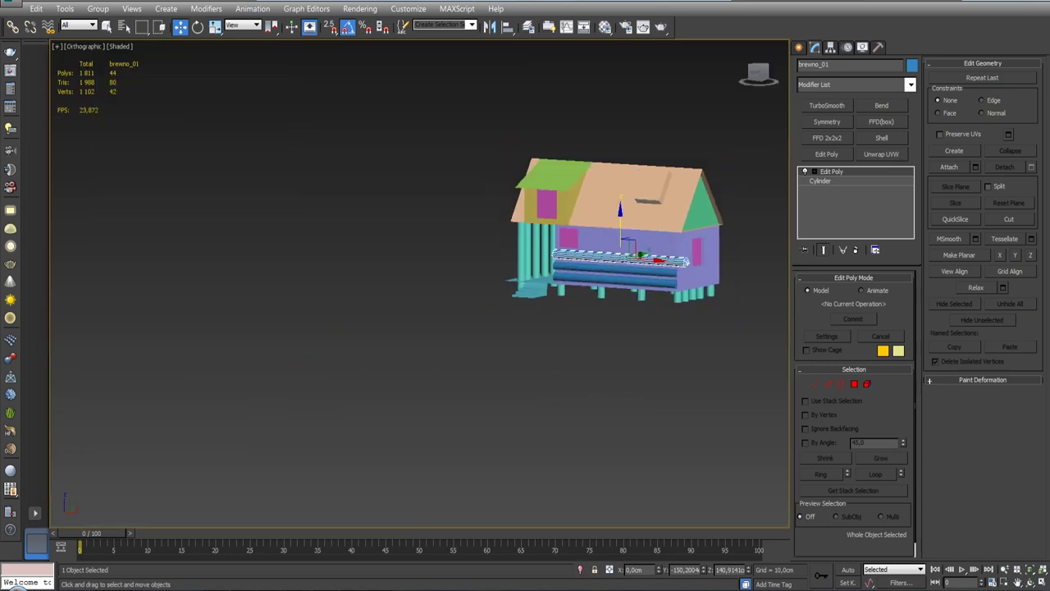
Frame the log in Front view and zoom in on its right pointed end.
key(f)
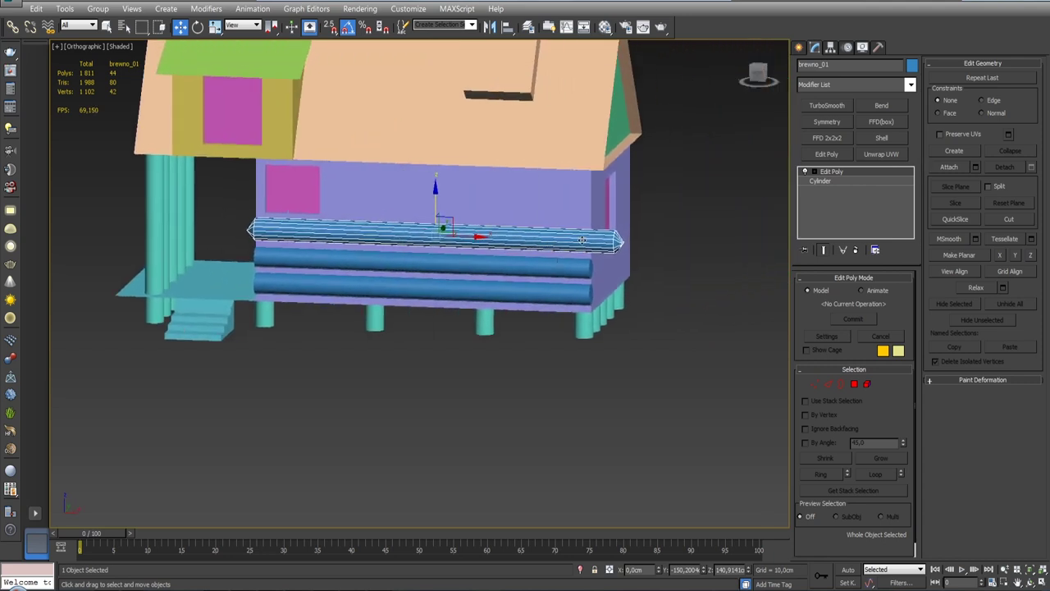
key(l)
key(z)
scroll(632, 229, down, 5)
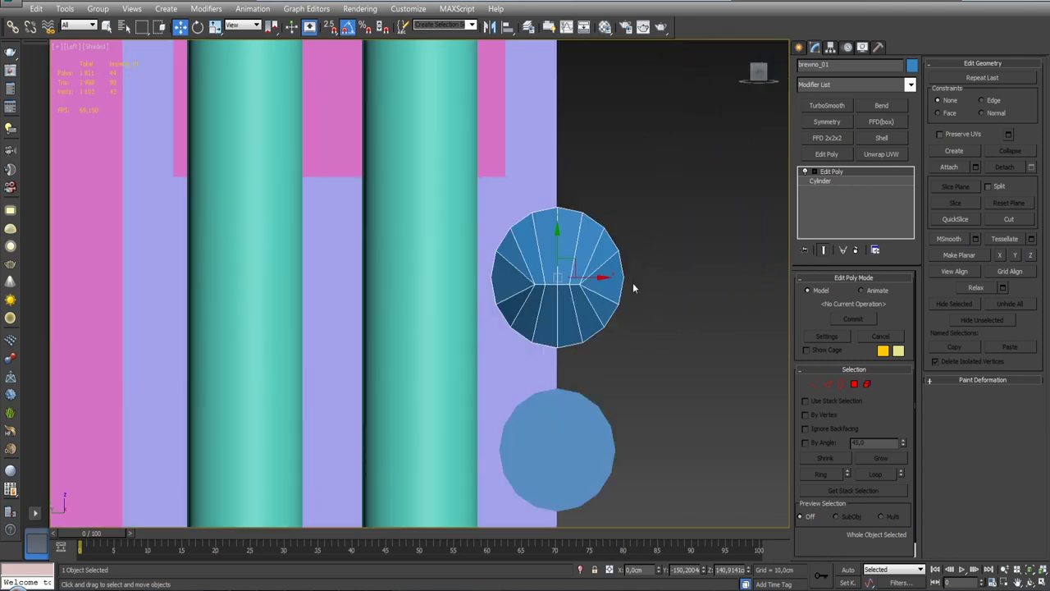
key(f)
scroll(573, 278, down, 3)
scroll(573, 278, up, 3)
scroll(567, 276, up, 2)
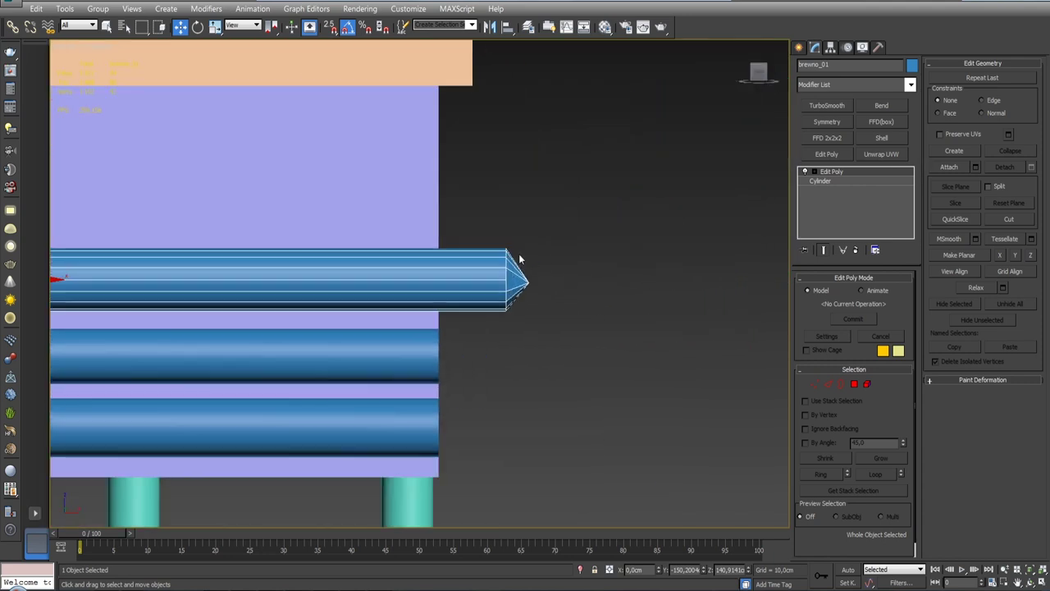
scroll(518, 258, up, 2)
Select the right tip's vertices and move them left along X to shorten the point.
key(1)
drag(652, 206, 504, 332)
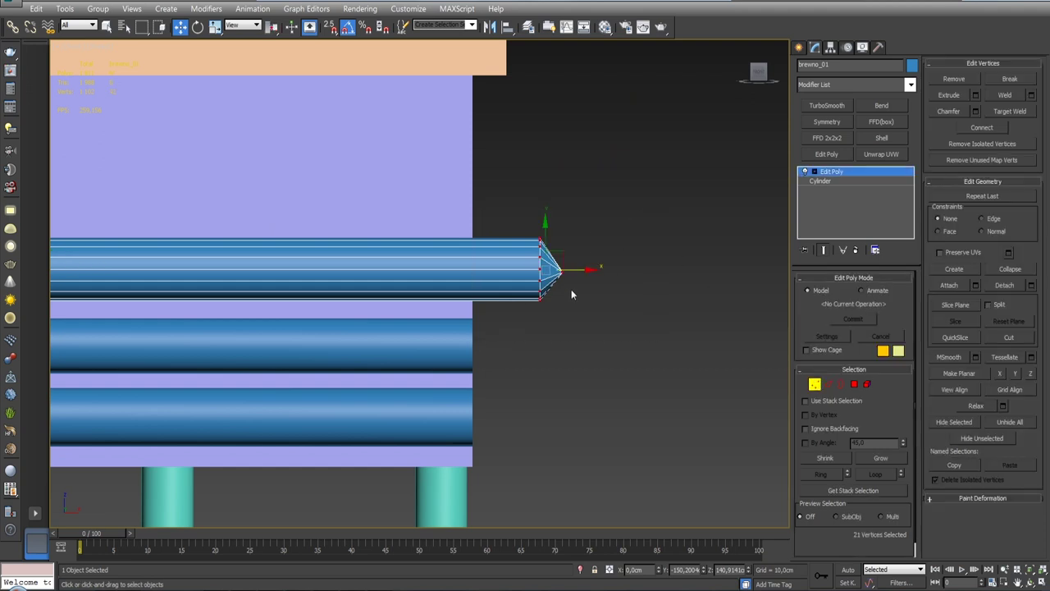
drag(590, 271, 534, 270)
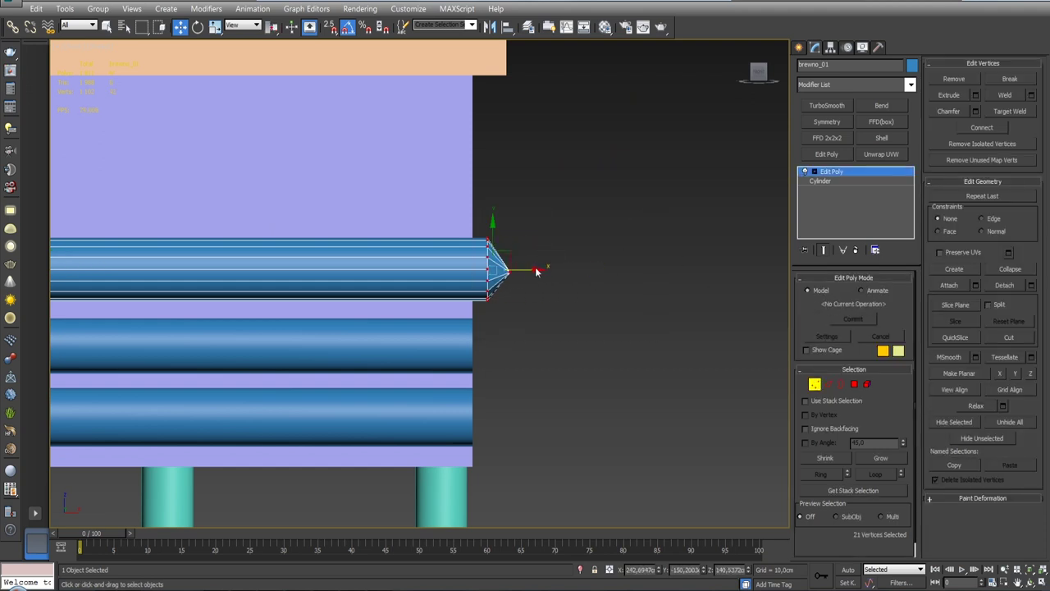
scroll(517, 294, down, 3)
scroll(368, 280, up, 4)
scroll(444, 273, down, 4)
scroll(510, 250, up, 4)
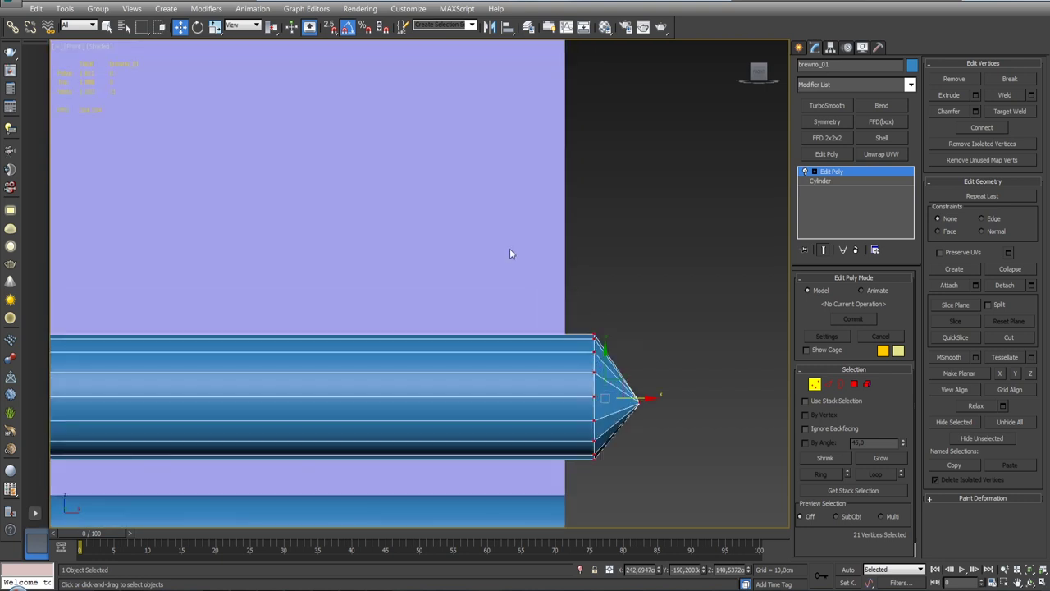
drag(639, 313, 609, 313)
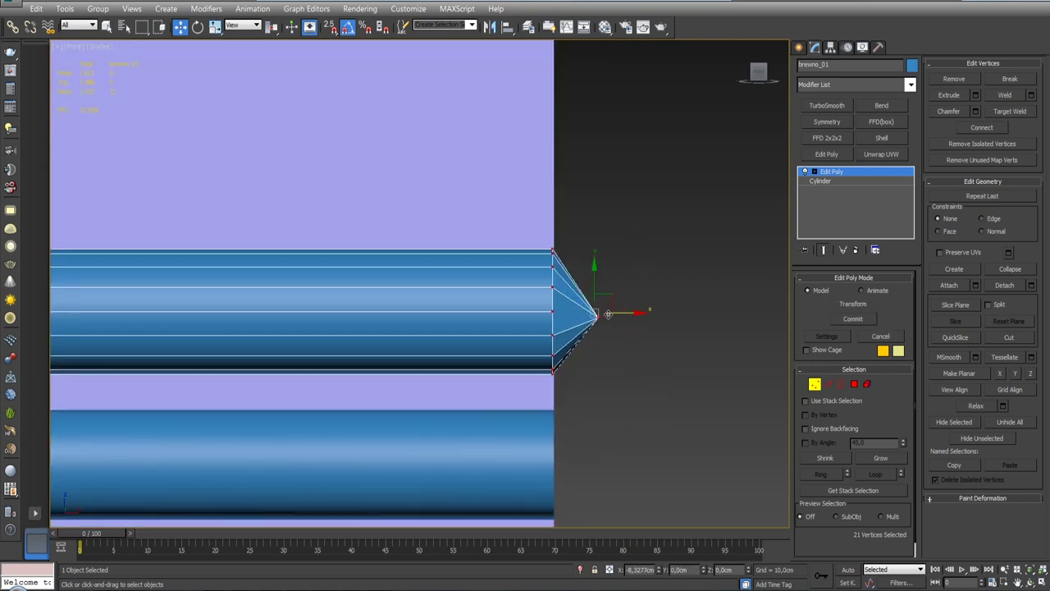
Inspect the shortened tip against the house, then switch to Edge mode.
scroll(614, 298, down, 4)
alt+middle_drag(631, 297, 632, 297)
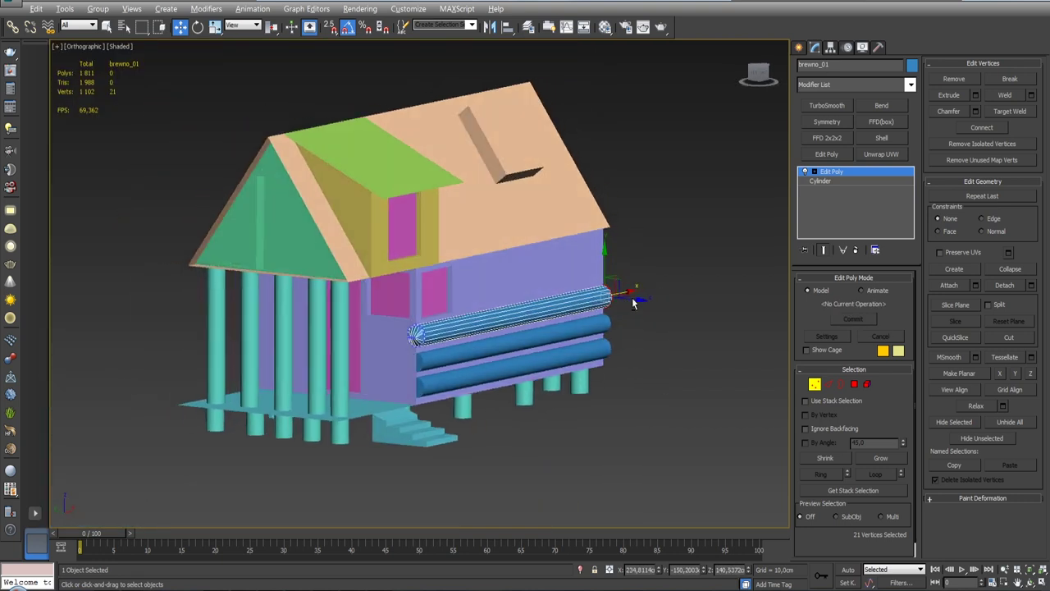
scroll(632, 297, up, 4)
scroll(632, 297, up, 2)
mouse_move(509, 305)
alt+middle_down()
mouse_move(446, 304)
mouse_move(476, 303)
alt+middle_up()
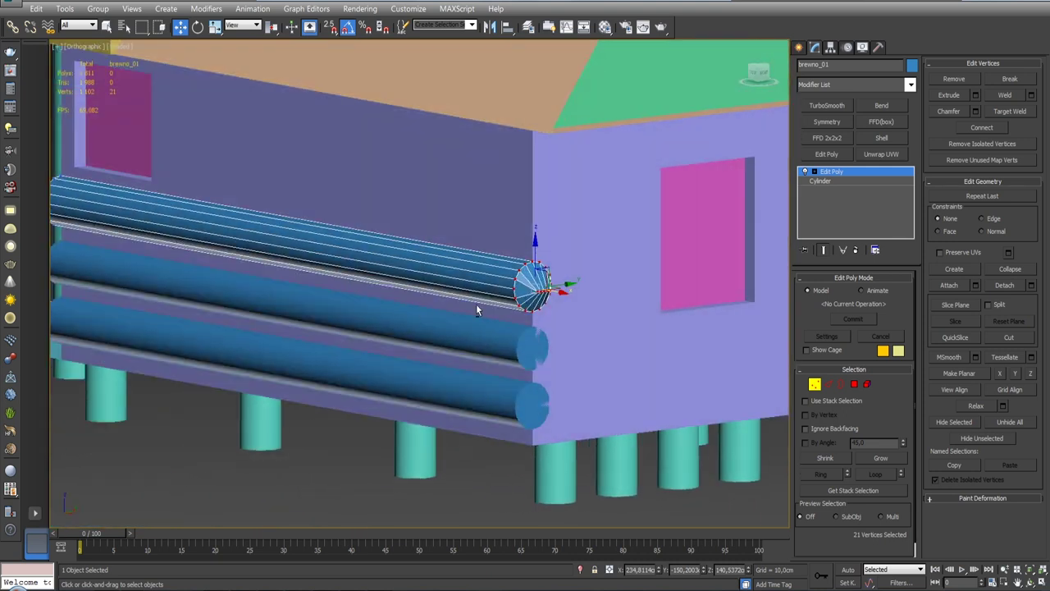
scroll(476, 303, up, 5)
scroll(499, 238, up, 2)
click(828, 383)
Select the edge loop converging at the log's tip and view the log along the house wall.
scroll(420, 288, up, 3)
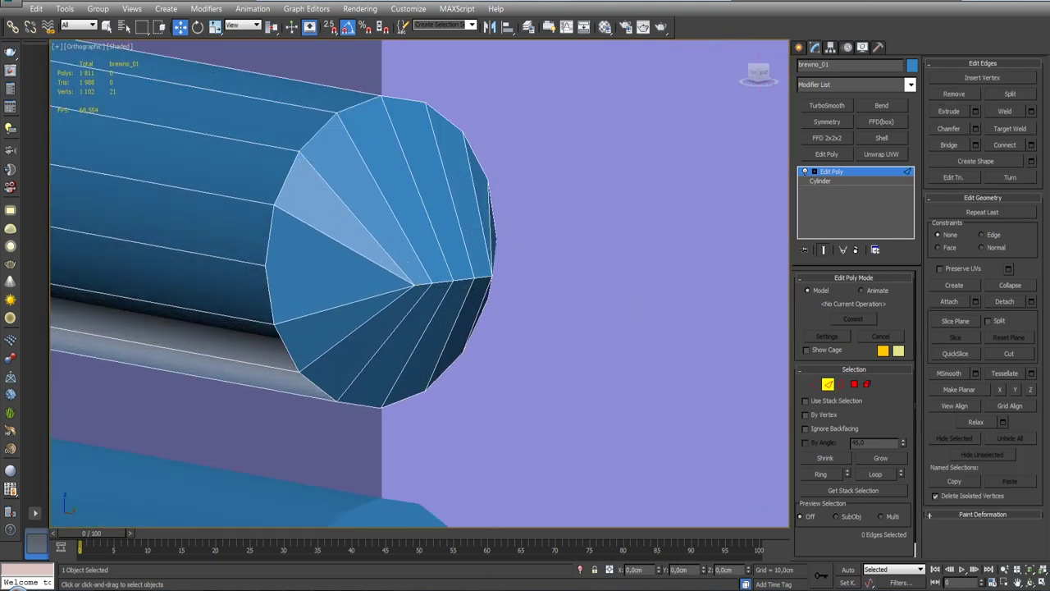
scroll(420, 287, up, 2)
double_click(420, 285)
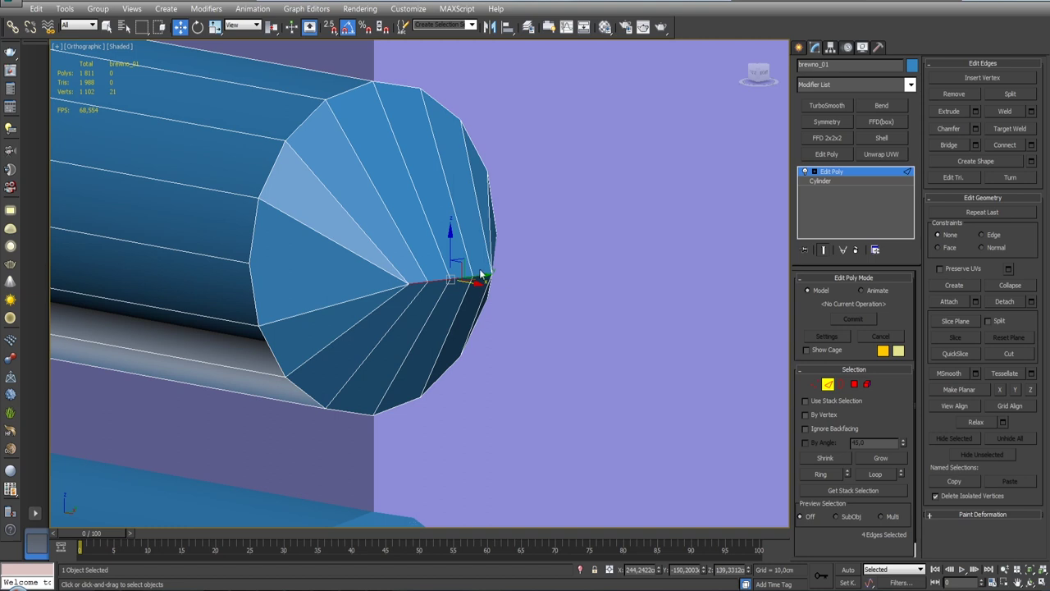
alt+middle_drag(482, 276, 487, 259)
click(487, 259)
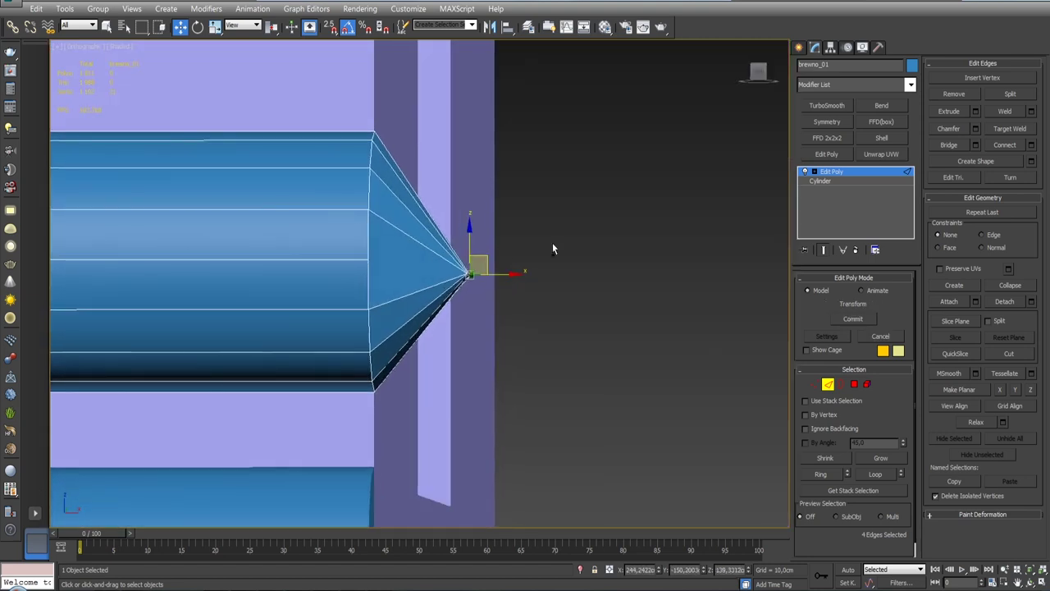
scroll(552, 243, down, 10)
alt+middle_drag(552, 242, 499, 363)
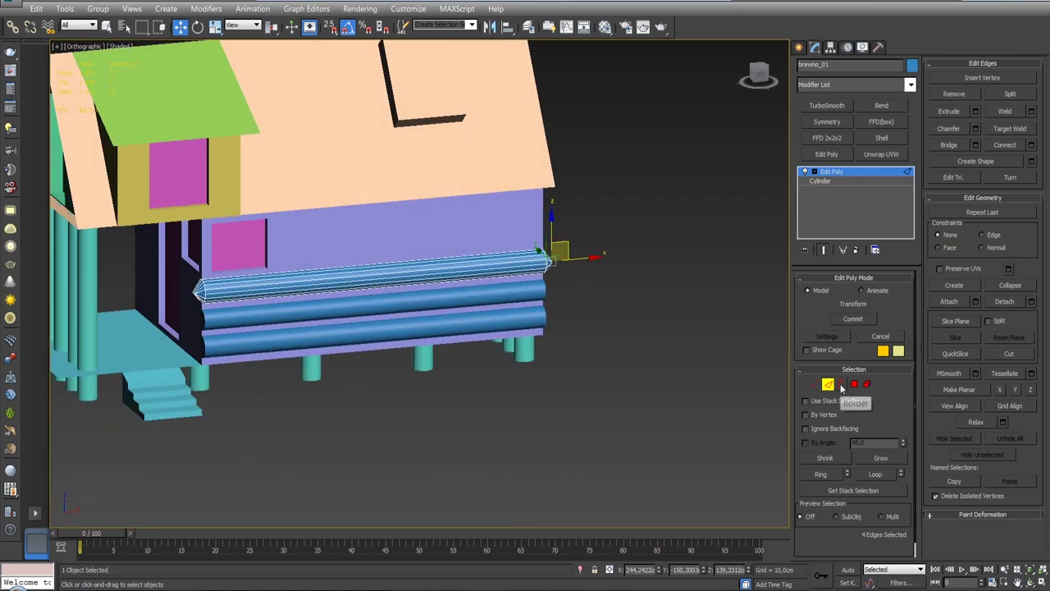
scroll(421, 289, up, 2)
scroll(333, 257, up, 1)
alt+middle_drag(332, 257, 565, 400)
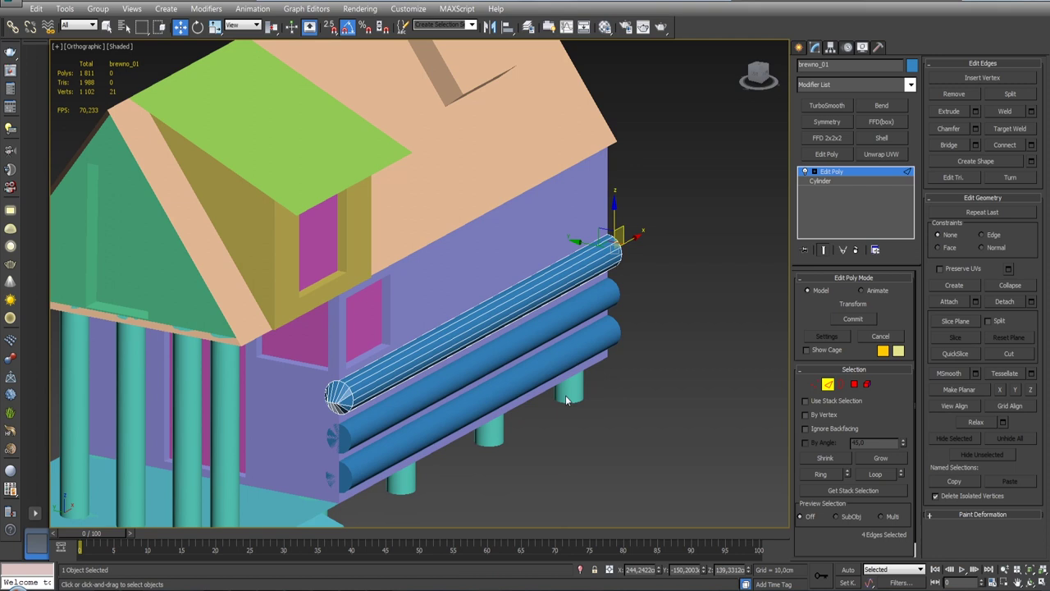
In Polygon mode, select rows of the log's top faces from the Top view.
key(4)
key(z)
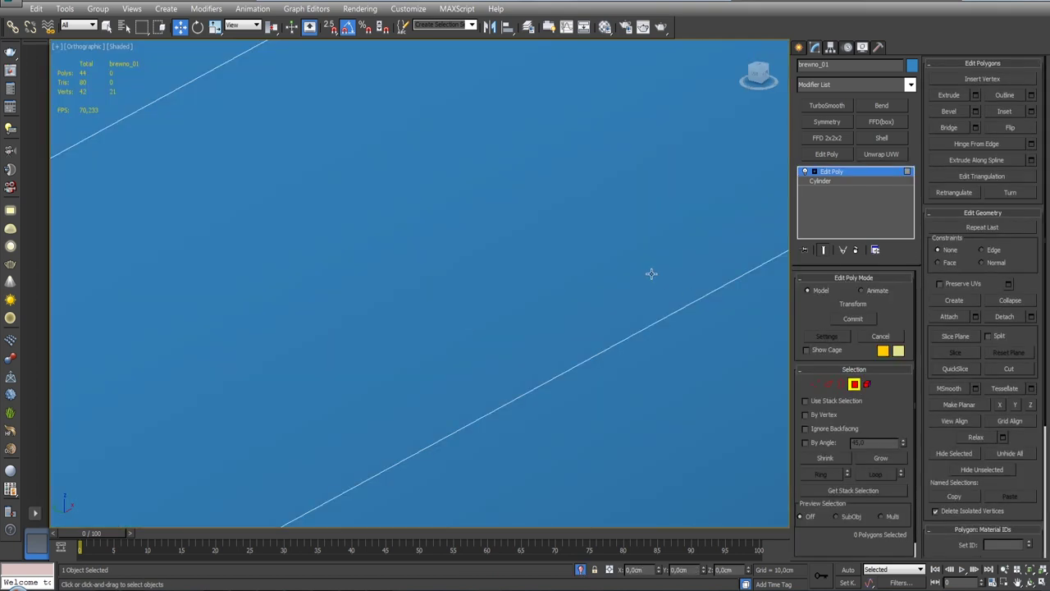
scroll(645, 328, down, 3)
scroll(634, 369, down, 4)
key(t)
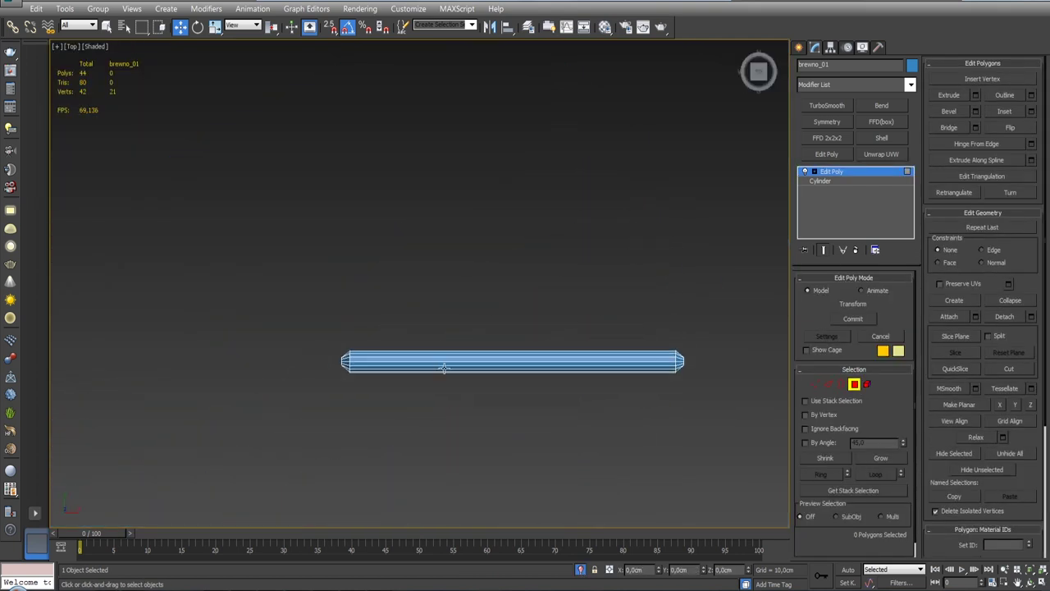
scroll(312, 343, up, 4)
scroll(311, 342, up, 2)
key(q)
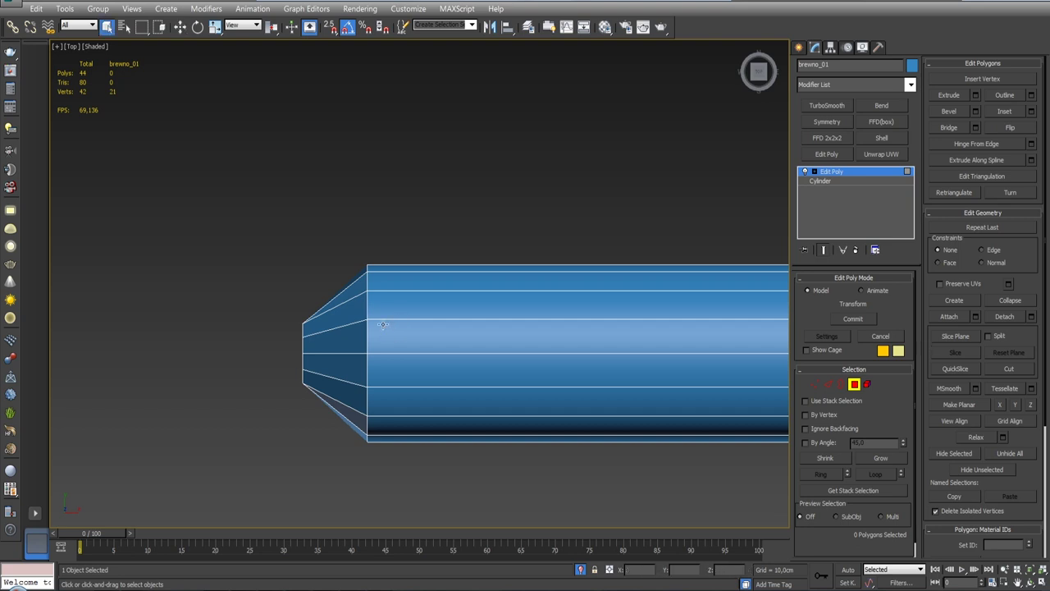
drag(398, 336, 425, 381)
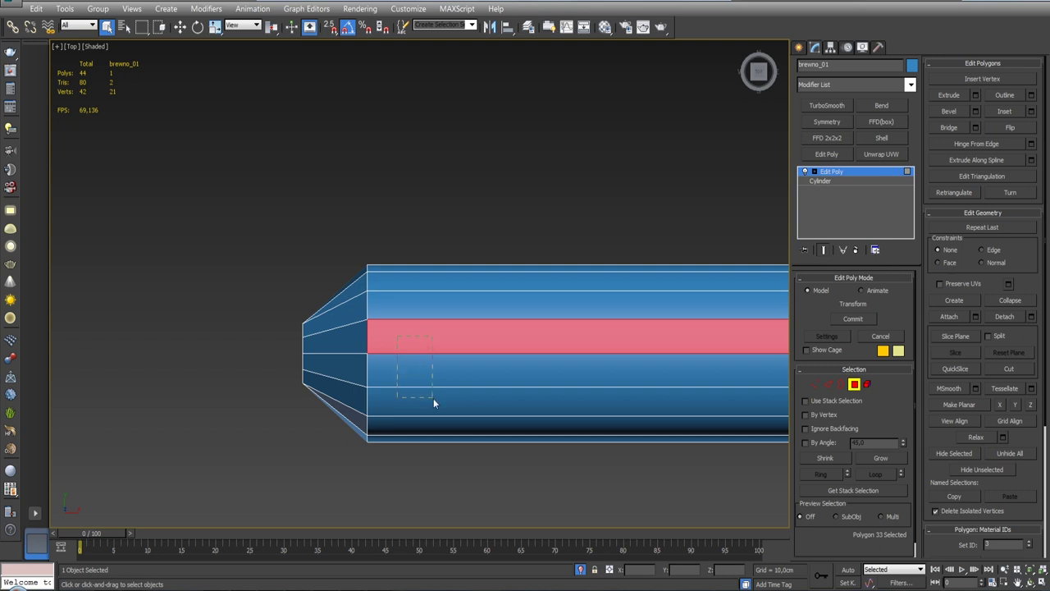
drag(433, 399, 433, 398)
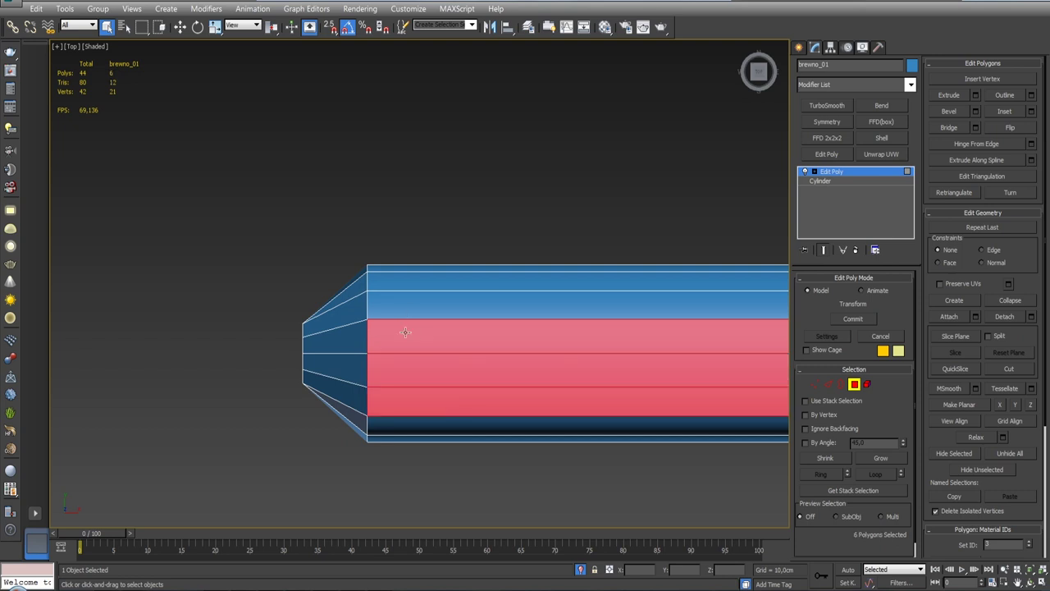
ctrl+click(422, 313)
scroll(421, 313, down, 3)
mouse_move(422, 312)
alt+middle_down()
mouse_move(465, 292)
mouse_move(474, 258)
mouse_move(492, 246)
alt+middle_up()
scroll(492, 246, up, 5)
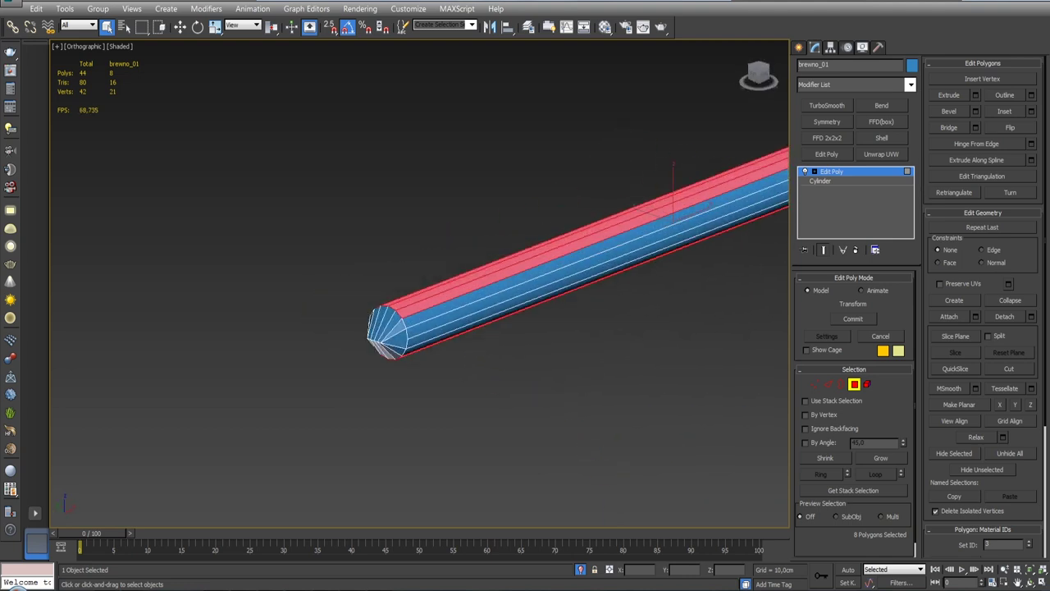
alt+middle_drag(486, 300, 495, 288)
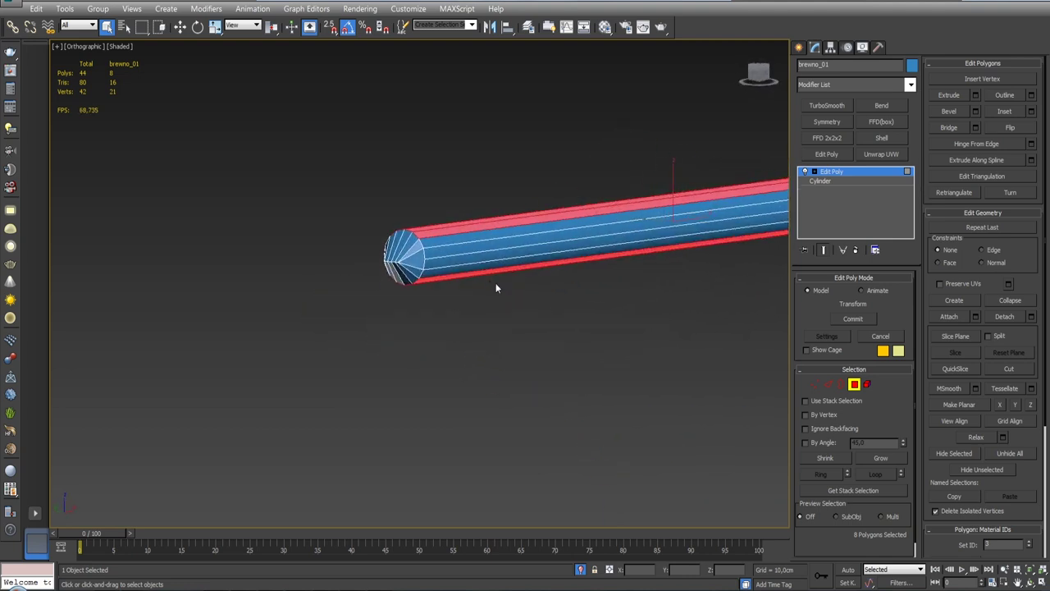
Try and undo Make Planar on several axes, then flatten four top faces with Make Planar Z.
click(1030, 406)
click(1034, 408)
click(1017, 407)
click(1016, 407)
click(999, 405)
click(999, 404)
mouse_move(594, 337)
alt+middle_down()
mouse_move(549, 337)
mouse_move(506, 417)
mouse_move(490, 335)
mouse_move(367, 386)
alt+middle_up()
drag(365, 443, 522, 243)
mouse_move(419, 230)
alt+middle_down()
mouse_move(524, 325)
mouse_move(623, 362)
alt+middle_up()
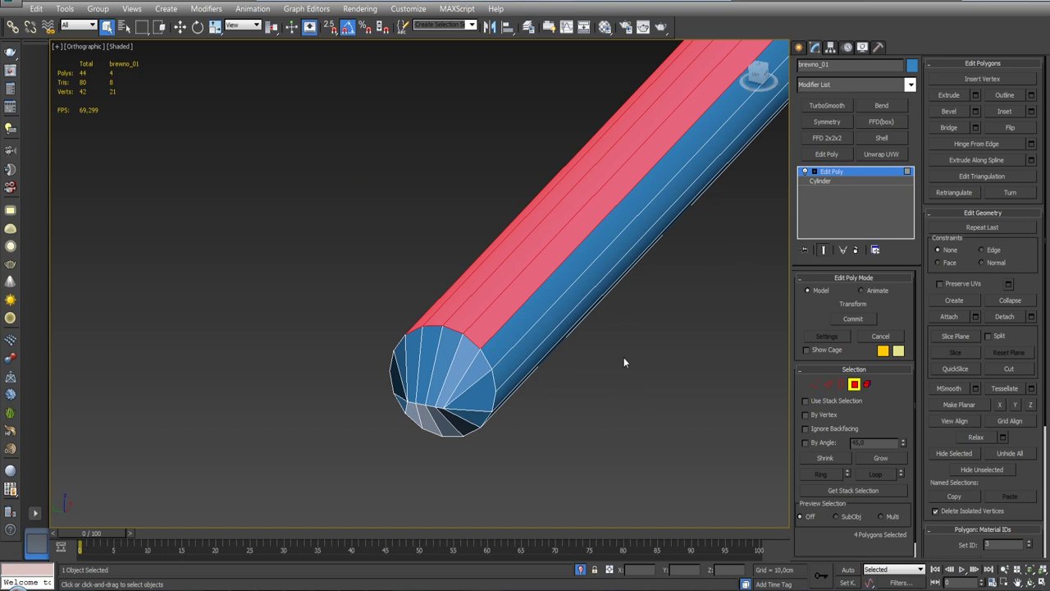
click(1025, 407)
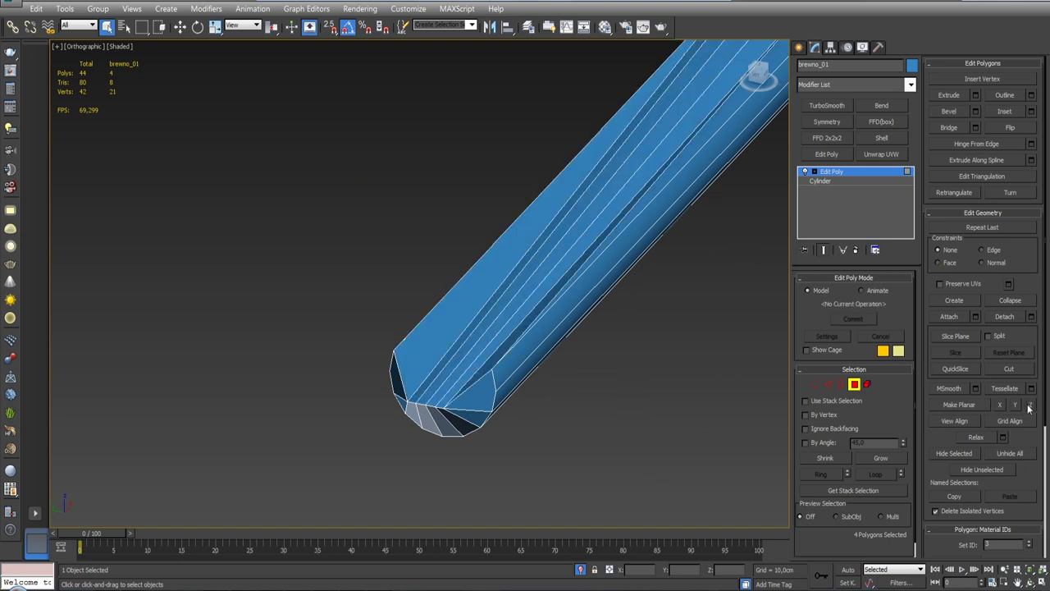
Undo and reapply Make Planar to restore the log's flat top.
key(ctrl+z)
click(1018, 406)
mouse_move(654, 335)
alt+middle_down()
mouse_move(688, 209)
mouse_move(642, 420)
alt+middle_up()
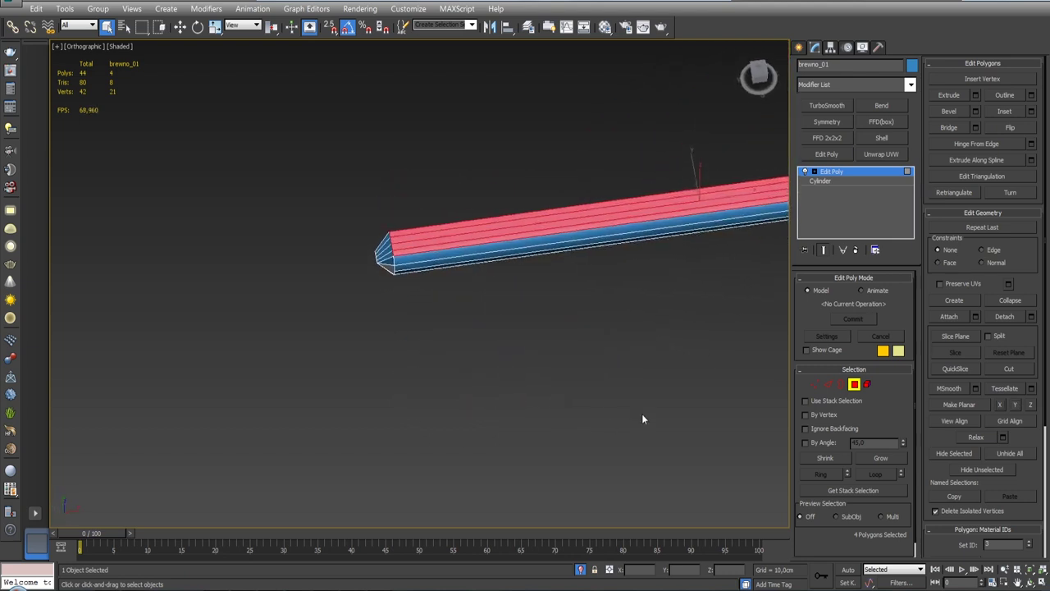
Select the four bottom faces of the log from the Front view.
key(t)
scroll(631, 412, up, 3)
scroll(573, 405, up, 2)
scroll(457, 404, up, 4)
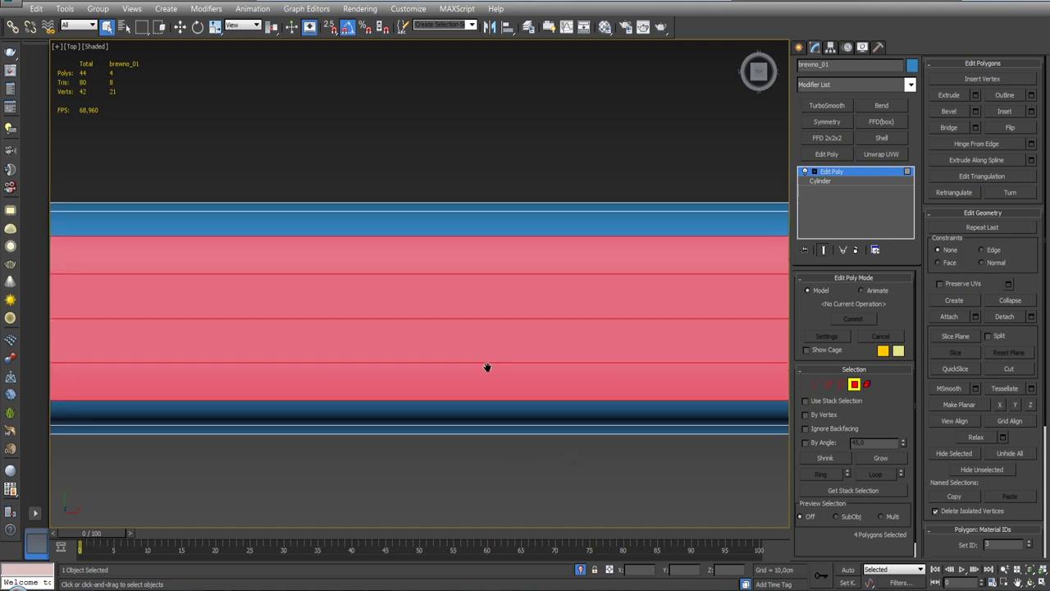
scroll(487, 367, down, 3)
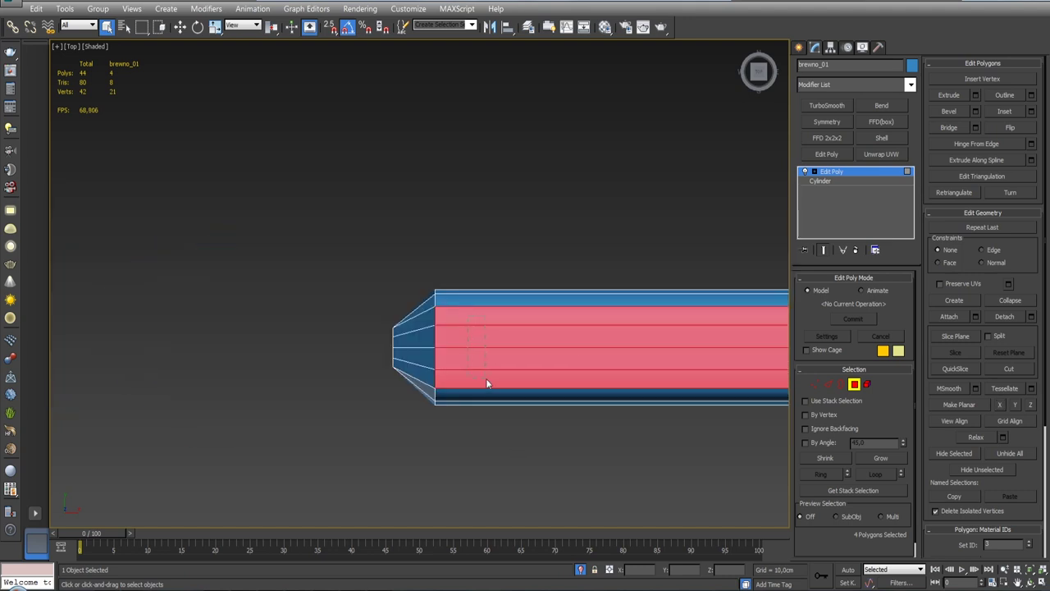
drag(491, 383, 491, 384)
key(f)
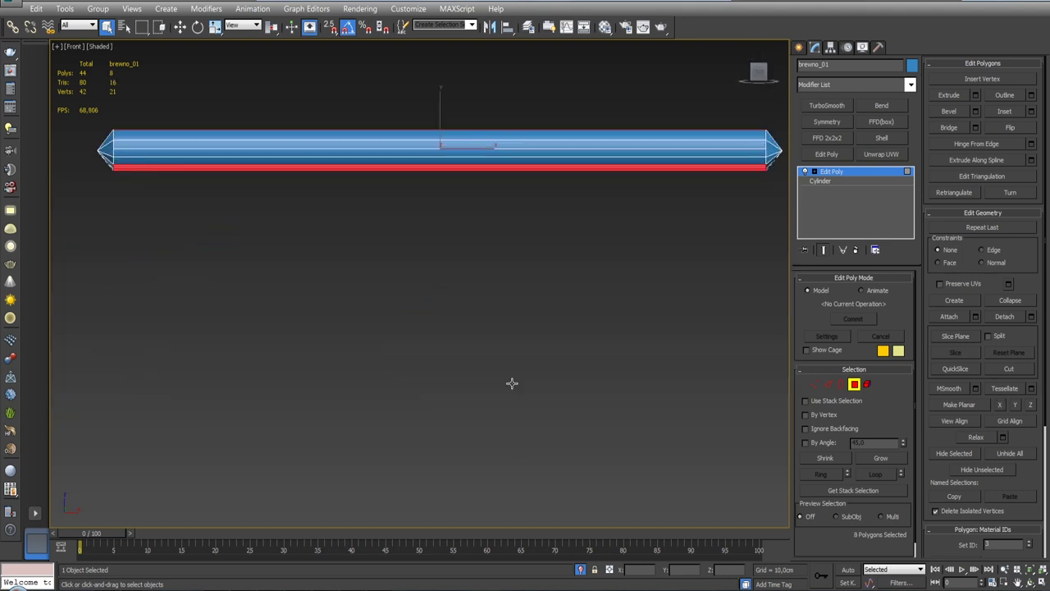
middle_drag(477, 349, 659, 524)
drag(426, 269, 474, 327)
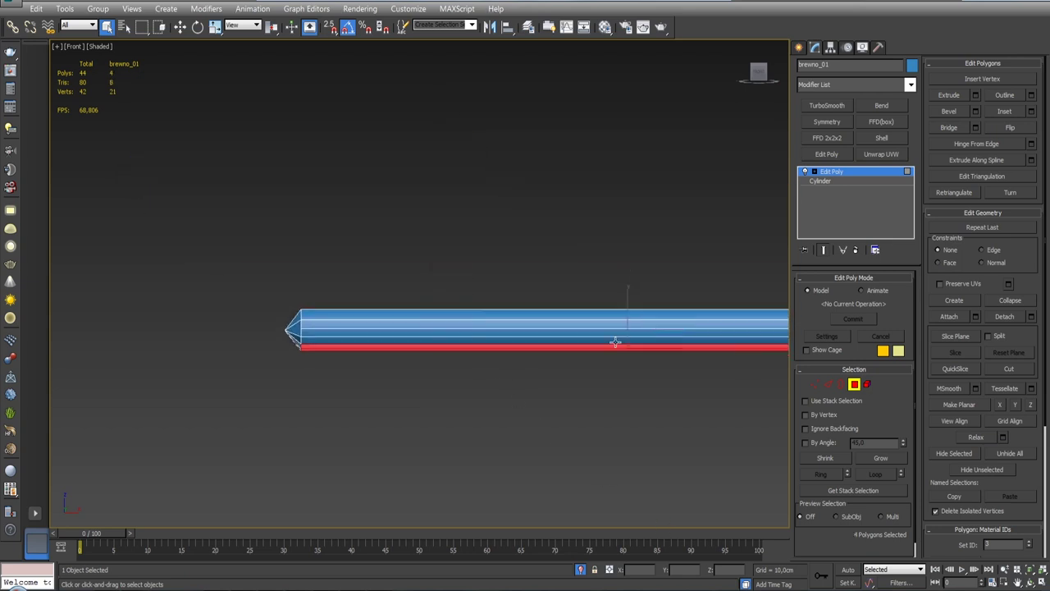
mouse_move(450, 387)
alt+middle_down()
mouse_move(518, 326)
mouse_move(570, 529)
alt+middle_up()
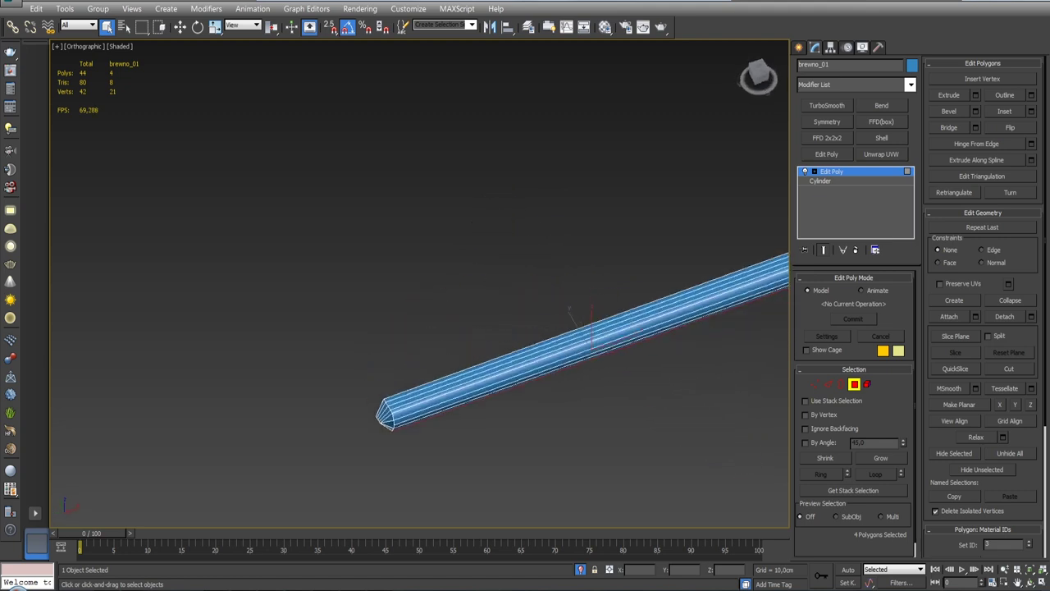
End isolation with Alt+Q and exit Polygon mode to view the log within the house.
key(alt+q)
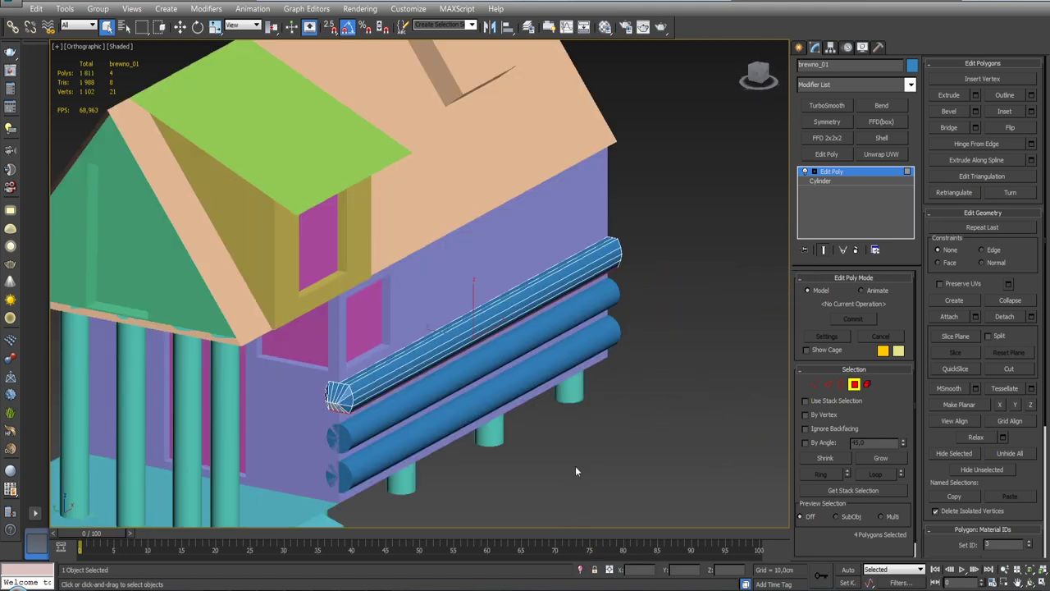
scroll(567, 418, up, 3)
click(860, 387)
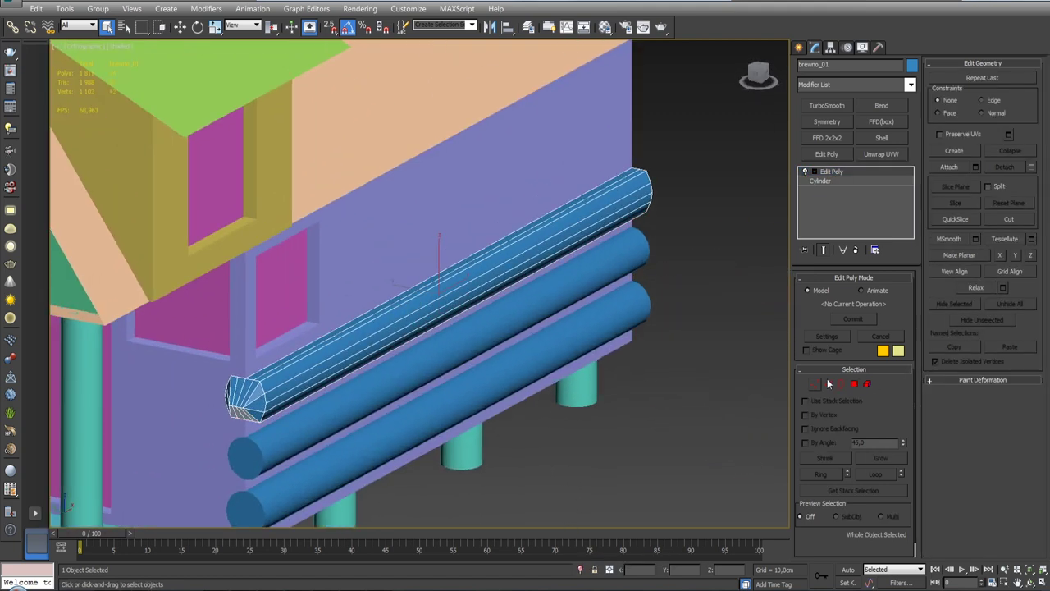
alt+middle_drag(492, 361, 512, 376)
scroll(512, 376, up, 4)
scroll(512, 376, down, 3)
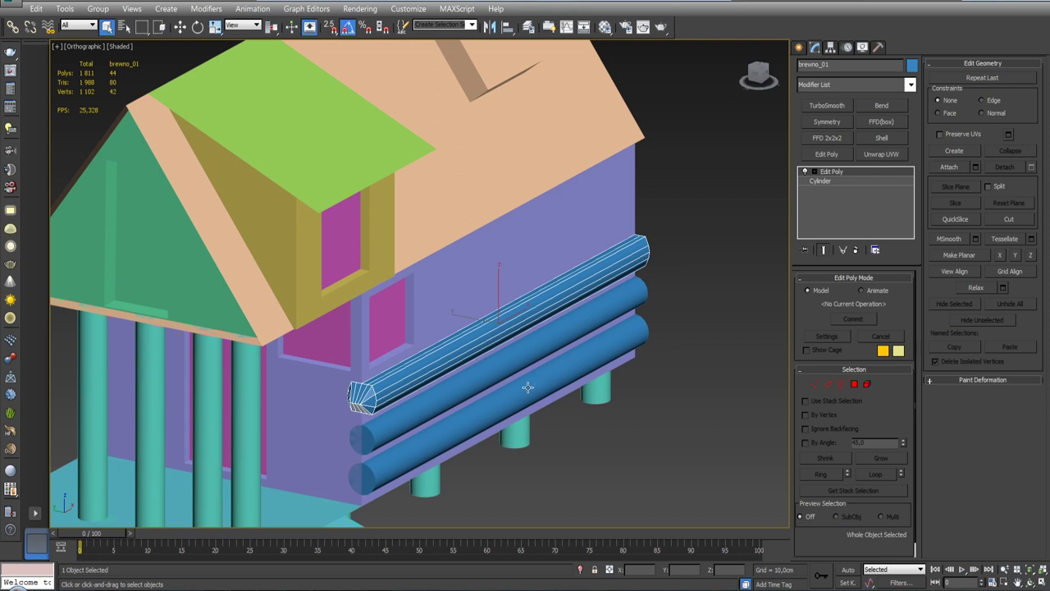
scroll(418, 373, up, 1)
scroll(410, 370, up, 3)
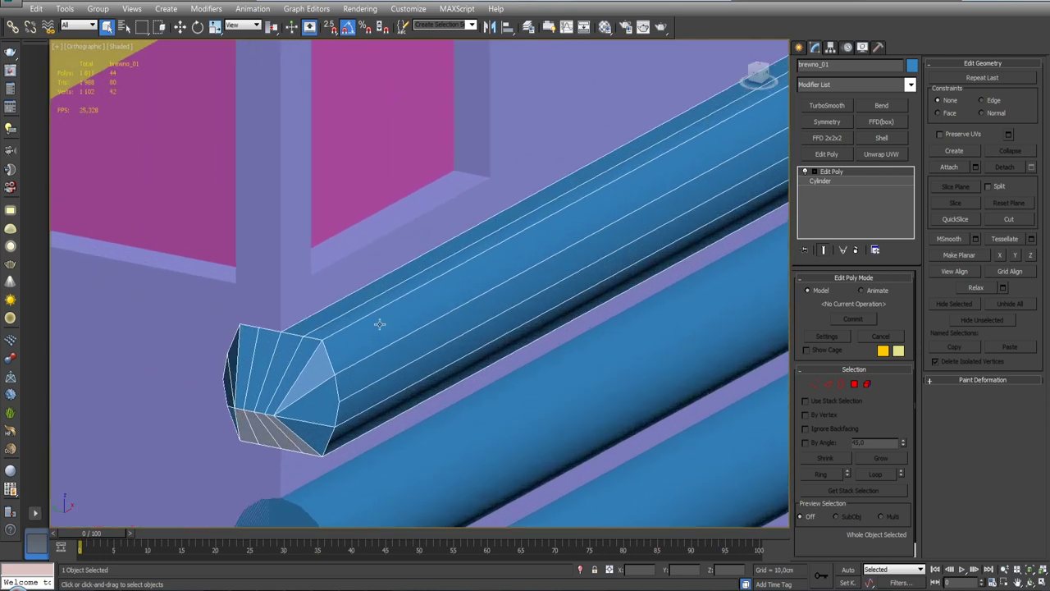
scroll(382, 353, down, 2)
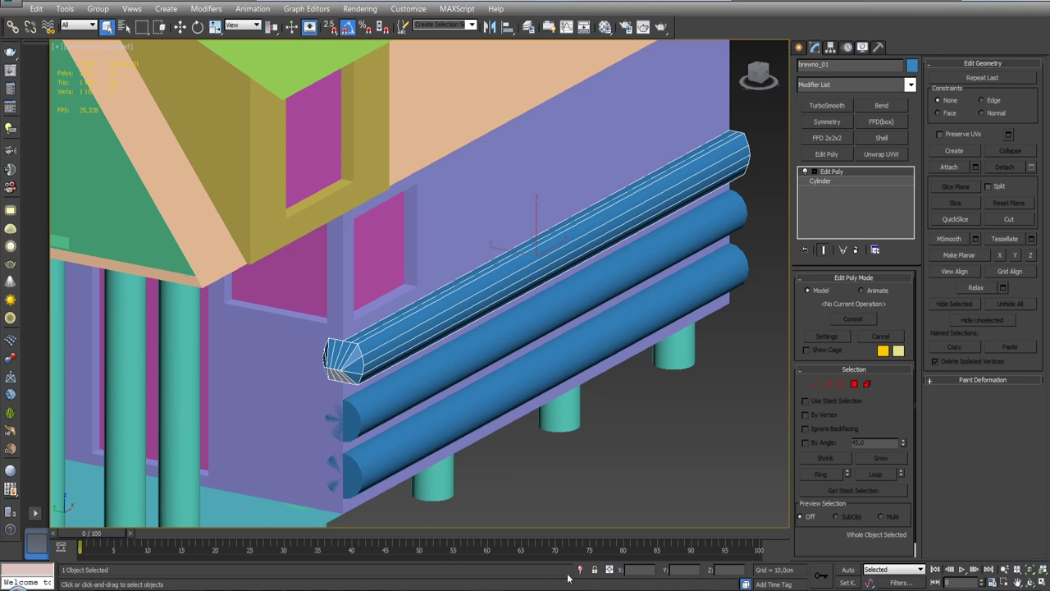
Isolate the log on its own and switch to Vertex mode.
click(580, 571)
alt+middle_drag(294, 335, 394, 361)
scroll(563, 351, up, 2)
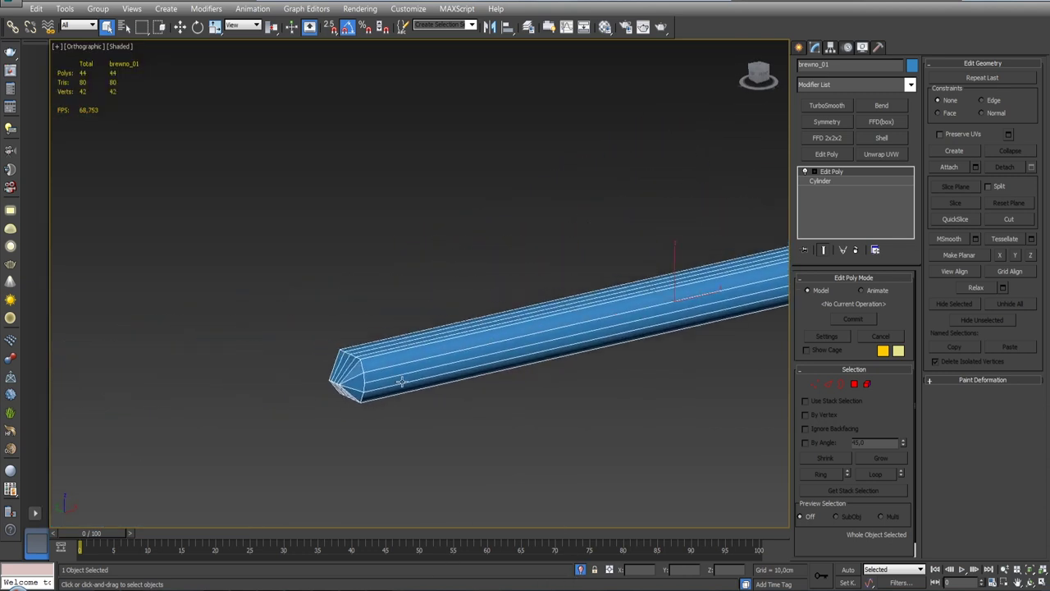
scroll(562, 351, up, 2)
click(816, 384)
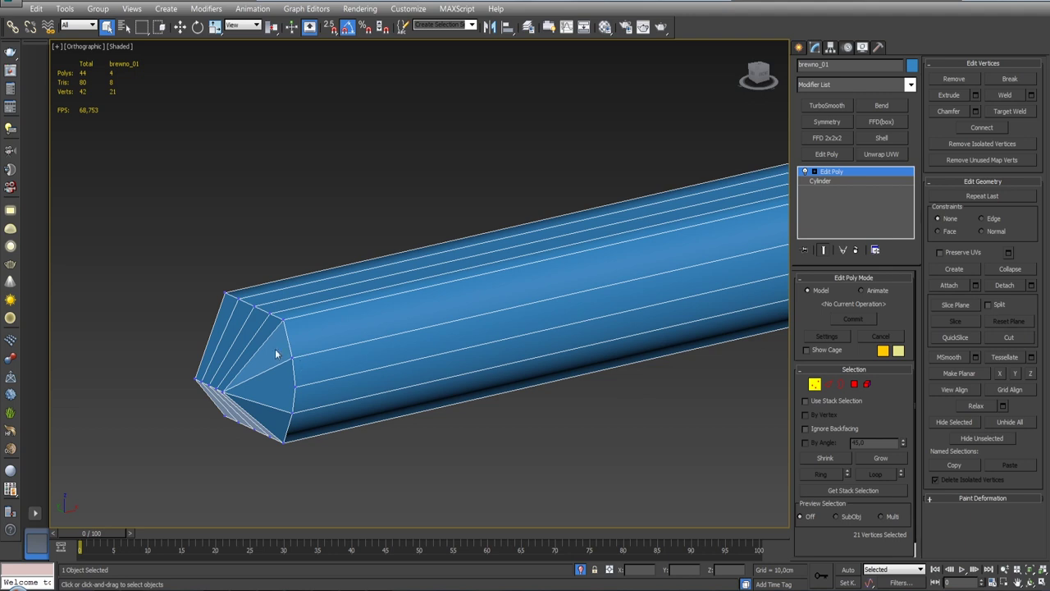
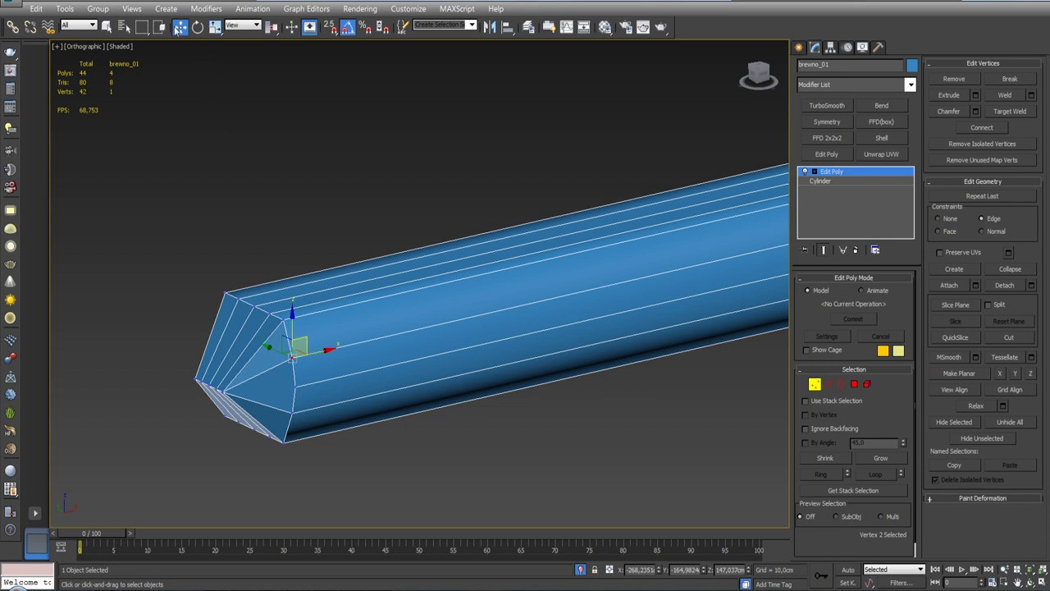
Nudge a tip vertex, then select vertices around the tip's base and pull them slightly down.
drag(293, 355, 306, 351)
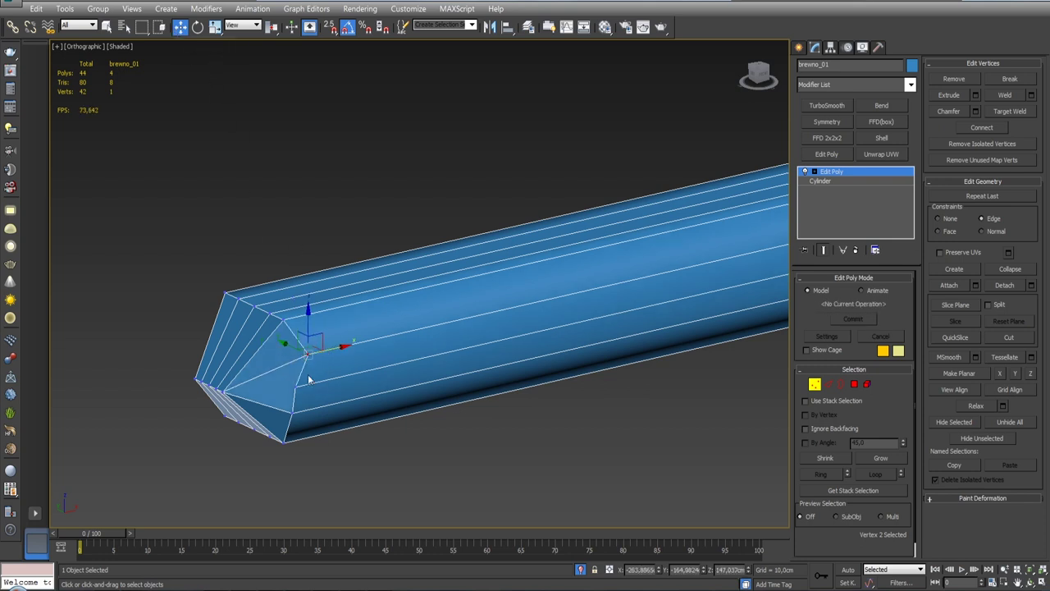
mouse_move(274, 367)
alt+middle_down()
mouse_move(356, 370)
mouse_move(271, 381)
mouse_move(277, 389)
alt+middle_up()
drag(262, 468, 245, 368)
alt+middle_drag(247, 433, 248, 448)
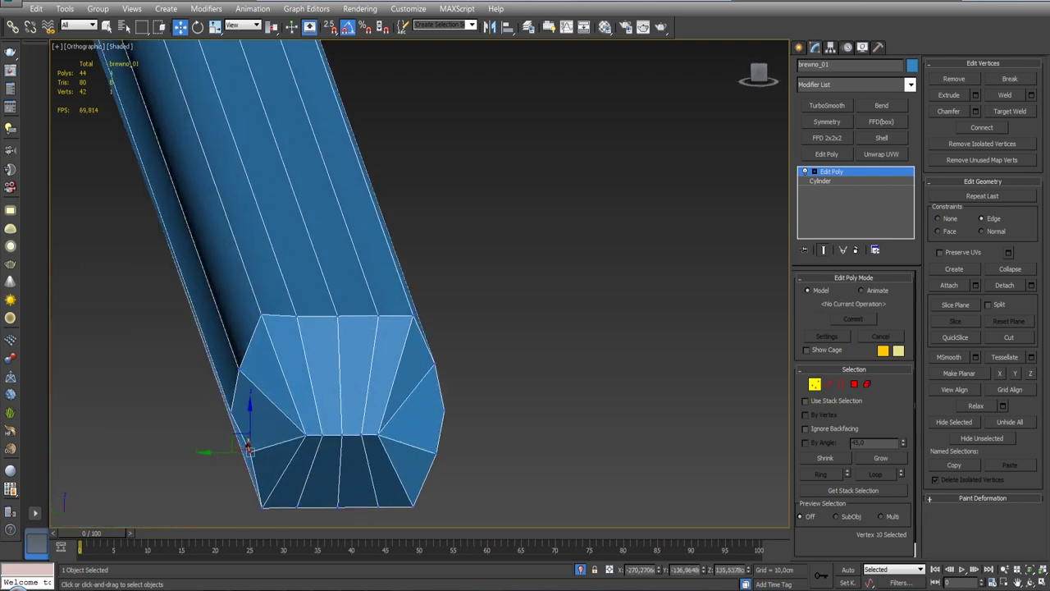
scroll(306, 434, up, 3)
mouse_move(301, 418)
mouse_down()
mouse_move(327, 417)
mouse_move(327, 401)
mouse_move(357, 422)
mouse_up()
ctrl+click(327, 420)
ctrl+click(356, 420)
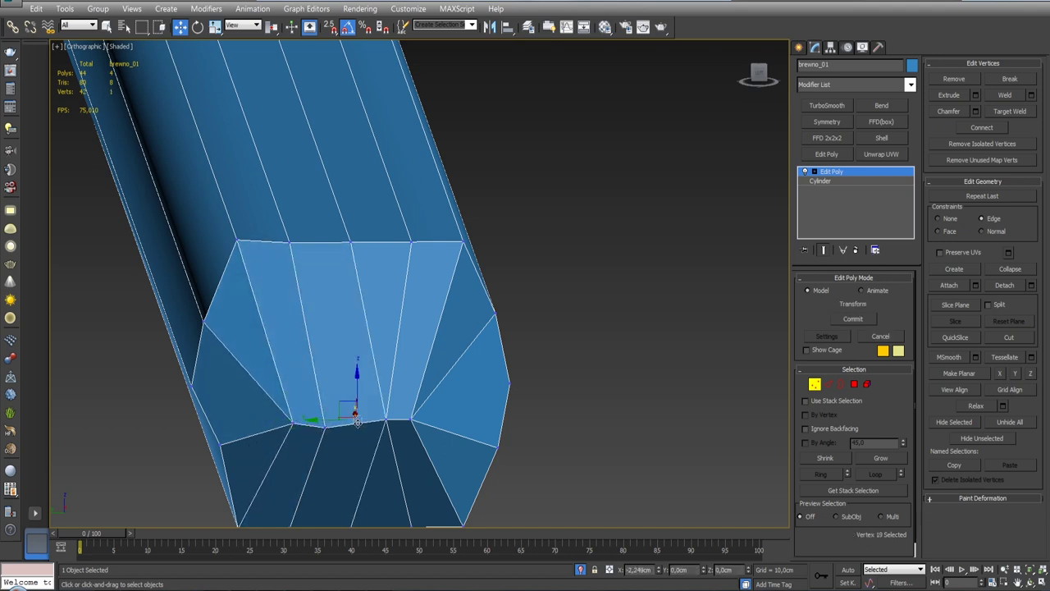
alt+middle_drag(357, 422, 335, 415)
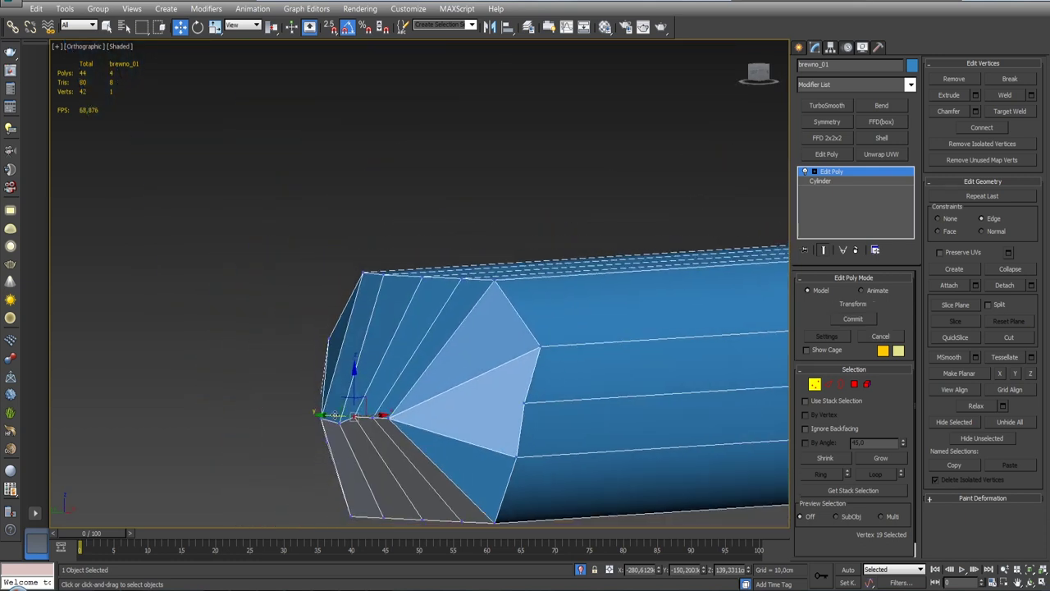
drag(354, 387, 358, 393)
Move a single tip vertex to dent the pointed end, then select further tip vertices.
mouse_move(537, 434)
alt+middle_down()
mouse_move(525, 452)
mouse_move(527, 330)
mouse_move(458, 443)
mouse_move(486, 426)
mouse_move(370, 449)
alt+middle_up()
click(461, 429)
drag(363, 438, 366, 443)
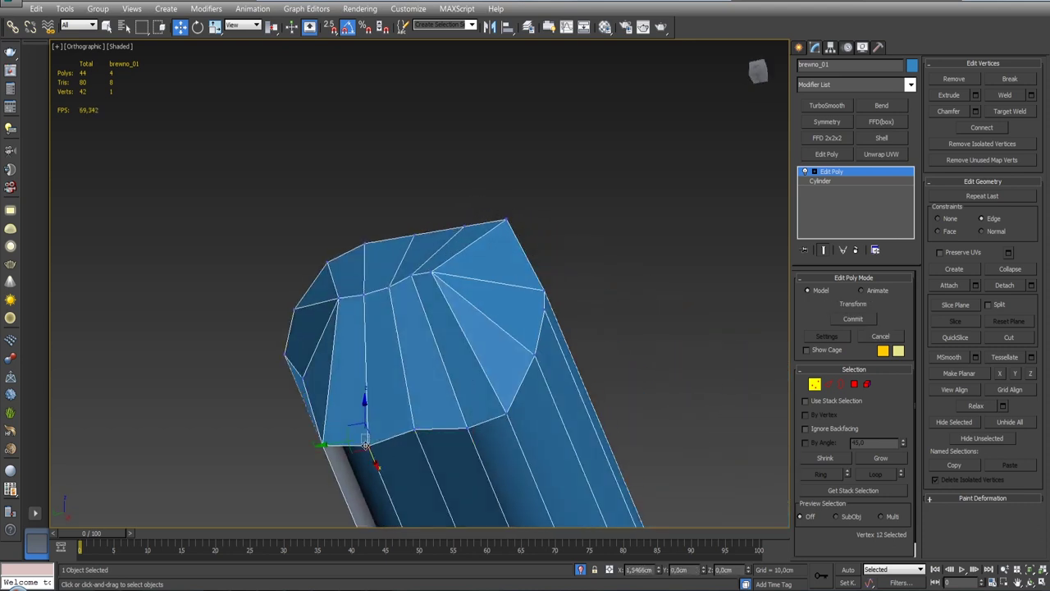
mouse_move(572, 392)
alt+middle_down()
mouse_move(518, 433)
mouse_move(430, 387)
mouse_move(454, 403)
mouse_move(405, 356)
mouse_move(402, 338)
alt+middle_up()
click(421, 385)
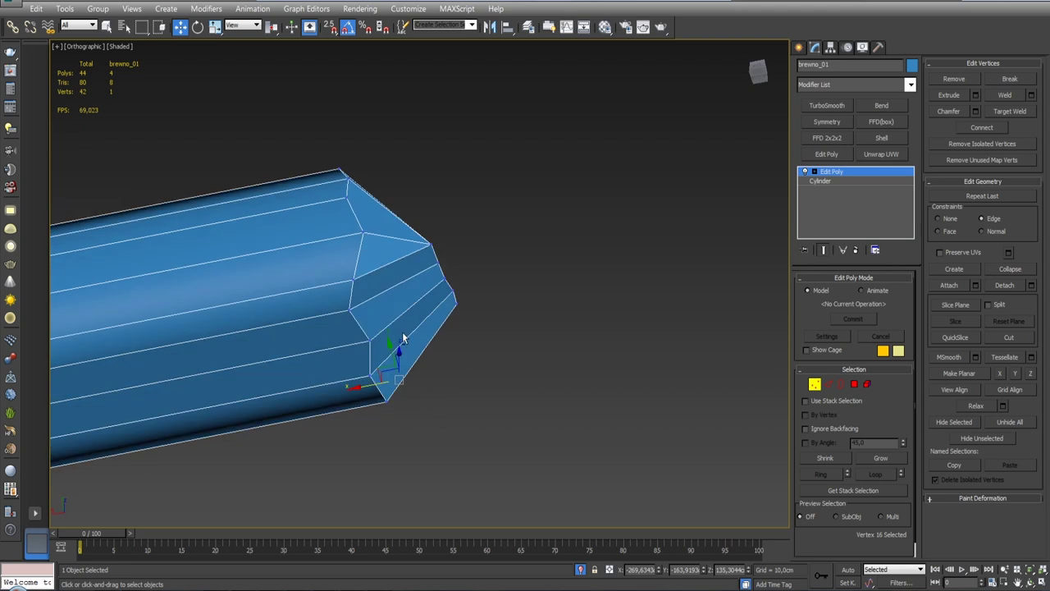
click(356, 285)
mouse_move(356, 286)
alt+middle_down()
mouse_move(386, 246)
mouse_move(361, 246)
mouse_move(380, 348)
alt+middle_up()
scroll(400, 279, up, 5)
Slide a lower tip vertex slightly along its edge, checking the end cap from several angles.
click(383, 338)
click(402, 366)
mouse_move(401, 367)
alt+middle_down()
mouse_move(476, 348)
mouse_move(497, 328)
mouse_move(492, 336)
mouse_move(439, 277)
mouse_move(400, 301)
mouse_move(413, 356)
mouse_move(397, 349)
alt+middle_up()
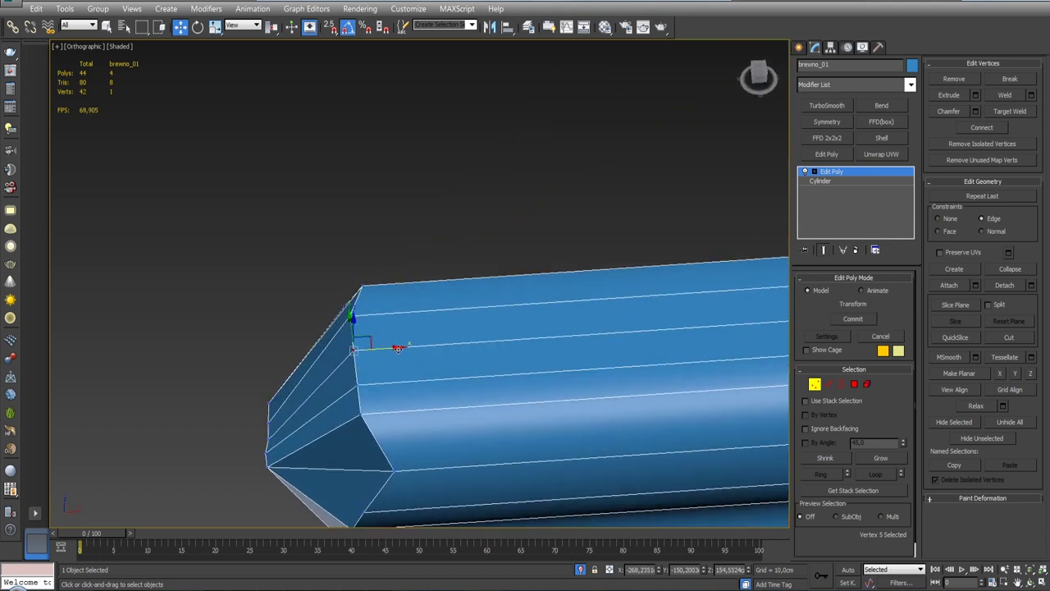
click(357, 384)
drag(389, 393, 385, 330)
click(349, 314)
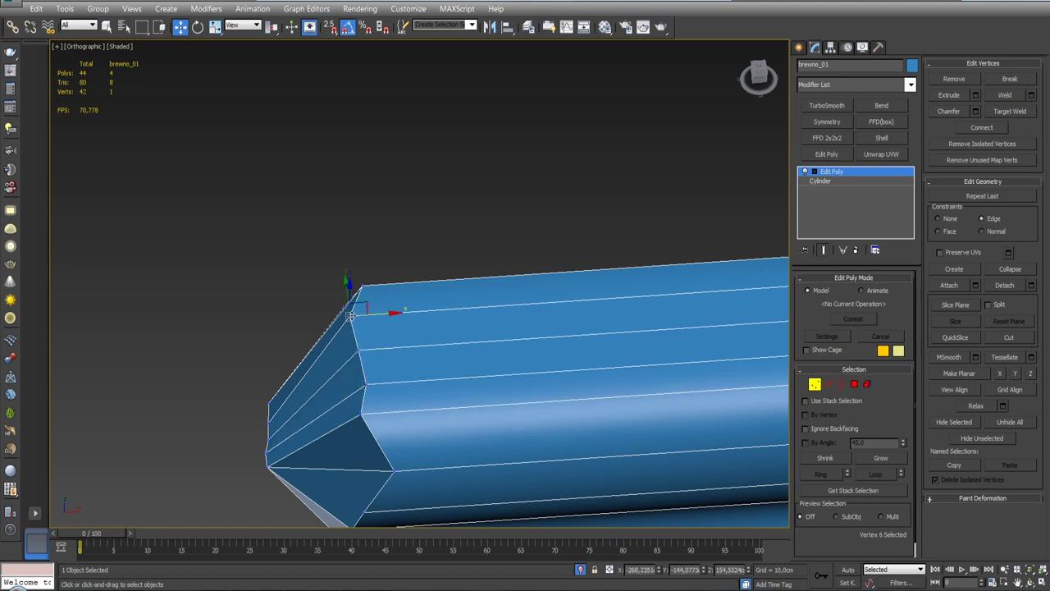
mouse_move(349, 314)
alt+middle_down()
mouse_move(609, 337)
mouse_move(523, 304)
alt+middle_up()
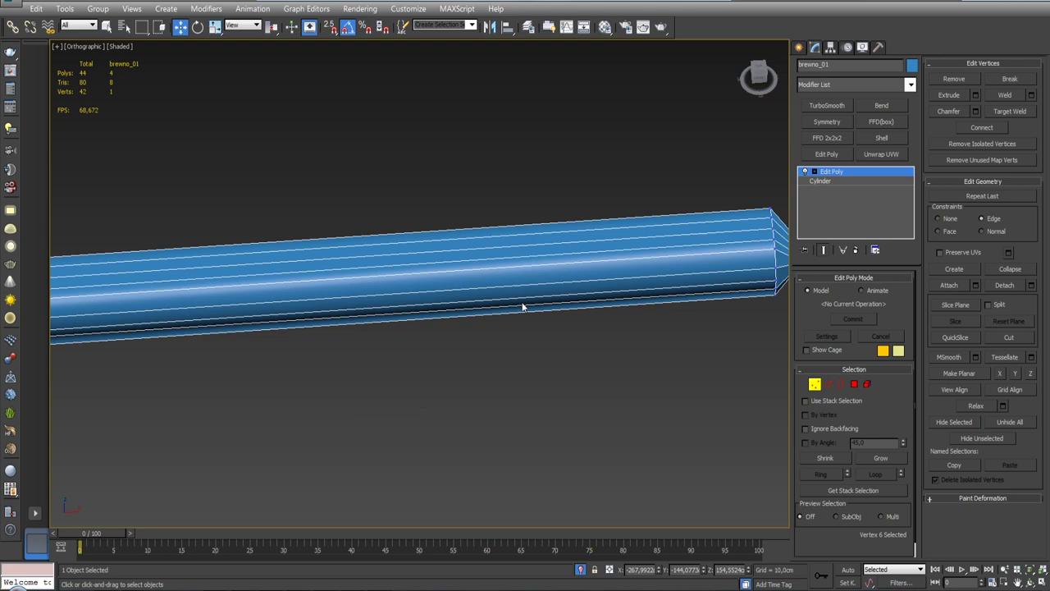
scroll(499, 344, down, 2)
Select several vertices on the opposite tip and shift one of them slightly left.
scroll(472, 353, up, 5)
drag(486, 328, 497, 373)
mouse_move(496, 373)
alt+middle_down()
mouse_move(506, 350)
mouse_move(475, 349)
mouse_move(480, 328)
mouse_move(452, 335)
alt+middle_up()
ctrl+click(451, 327)
ctrl+click(482, 352)
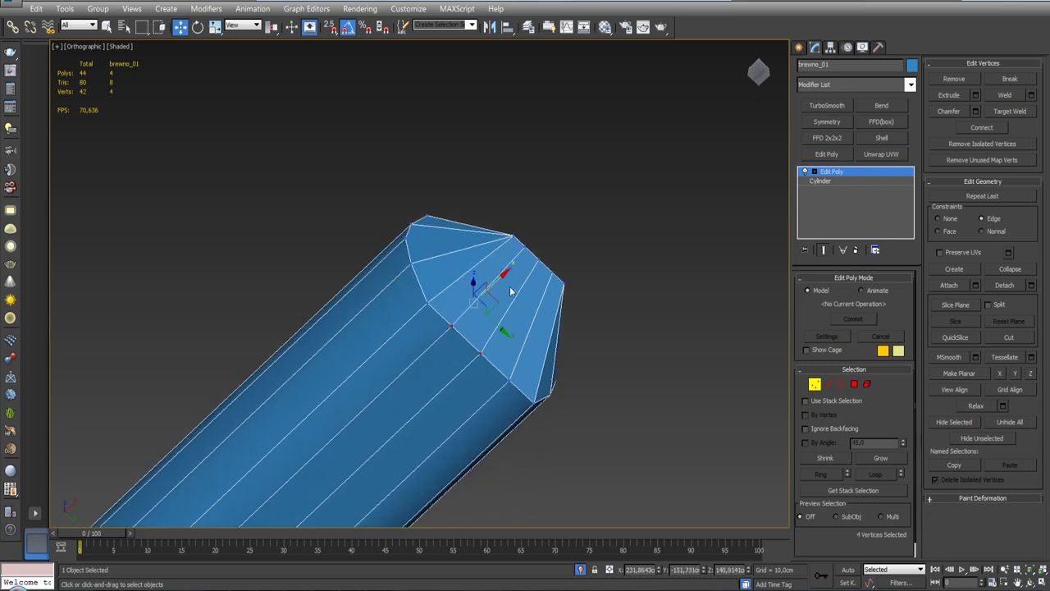
mouse_move(482, 352)
alt+middle_down()
mouse_move(515, 344)
mouse_move(488, 382)
alt+middle_up()
click(446, 356)
drag(475, 362, 467, 362)
Pull another tip edge vertex slightly left and select further tip vertices.
click(455, 318)
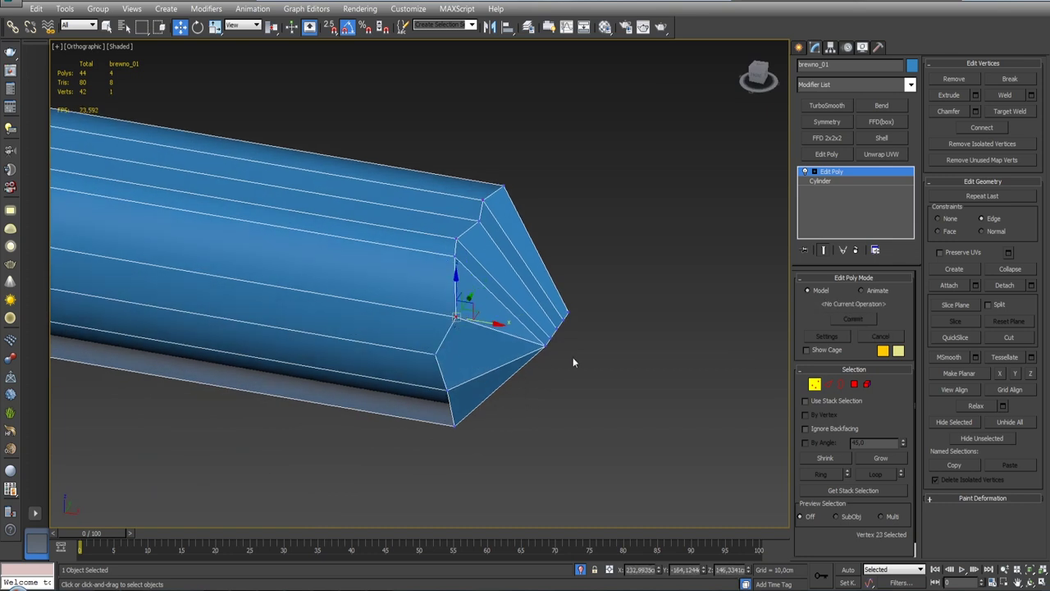
alt+middle_drag(573, 362, 574, 336)
drag(561, 325, 553, 326)
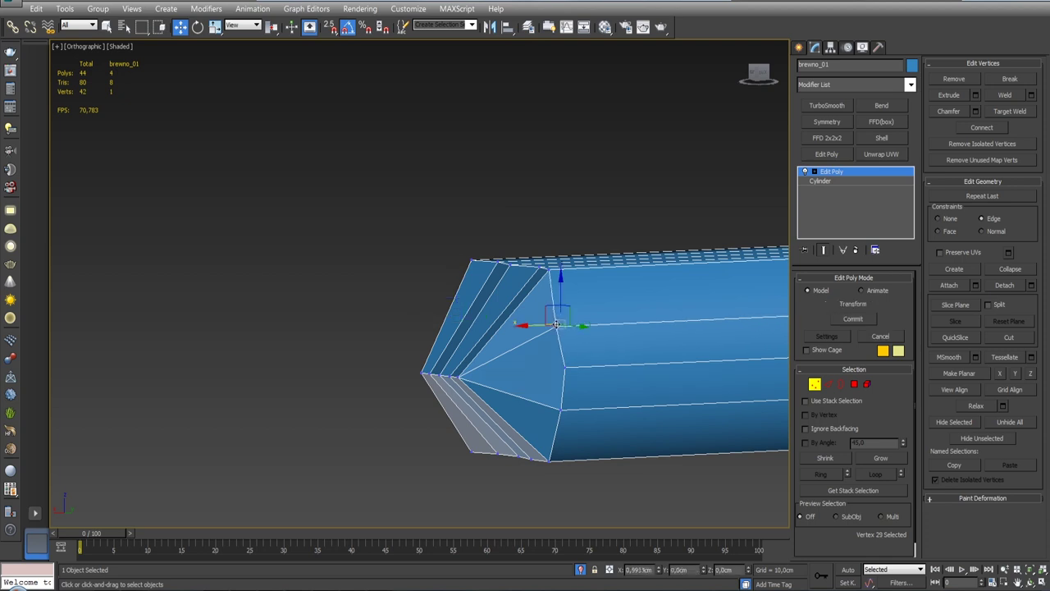
click(566, 370)
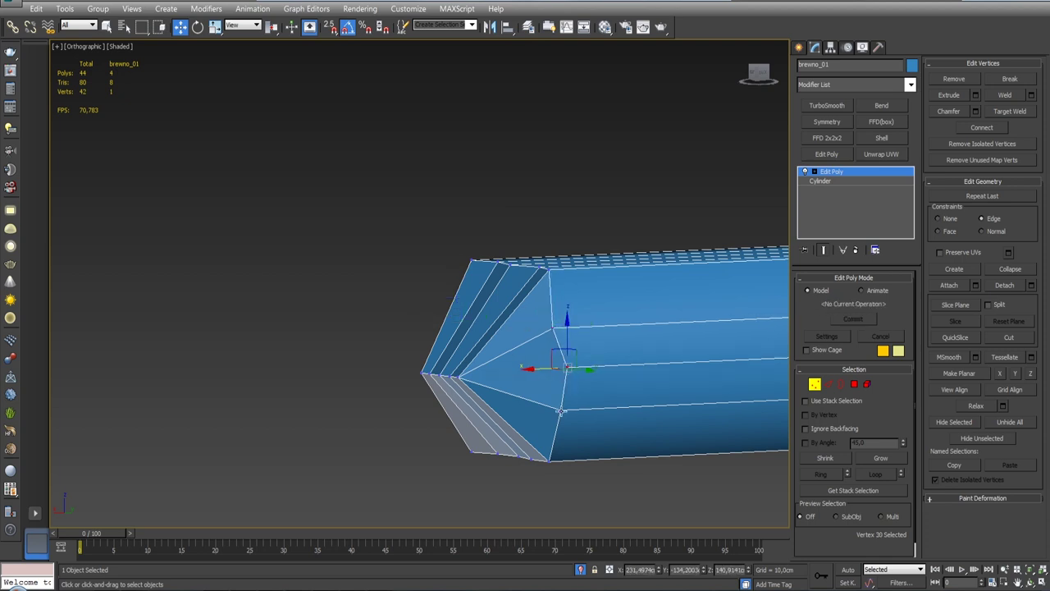
click(559, 412)
mouse_move(560, 411)
alt+middle_down()
mouse_move(552, 406)
mouse_move(856, 414)
alt+middle_up()
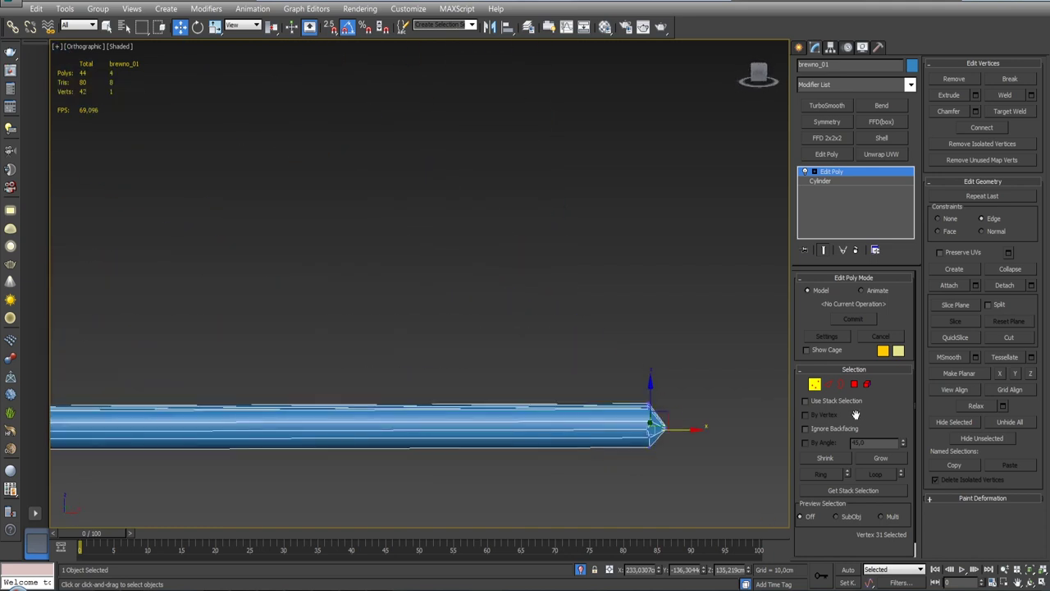
Switch to Edge mode and select the log's lengthwise edges.
click(828, 383)
click(462, 439)
mouse_move(462, 438)
middle_down()
mouse_move(530, 391)
mouse_move(560, 439)
middle_up()
scroll(532, 389, down, 3)
In Front view, Connect the lengthwise edges with 3 segments and raised Pinch, then clear the selection.
key(f)
scroll(532, 390, down, 3)
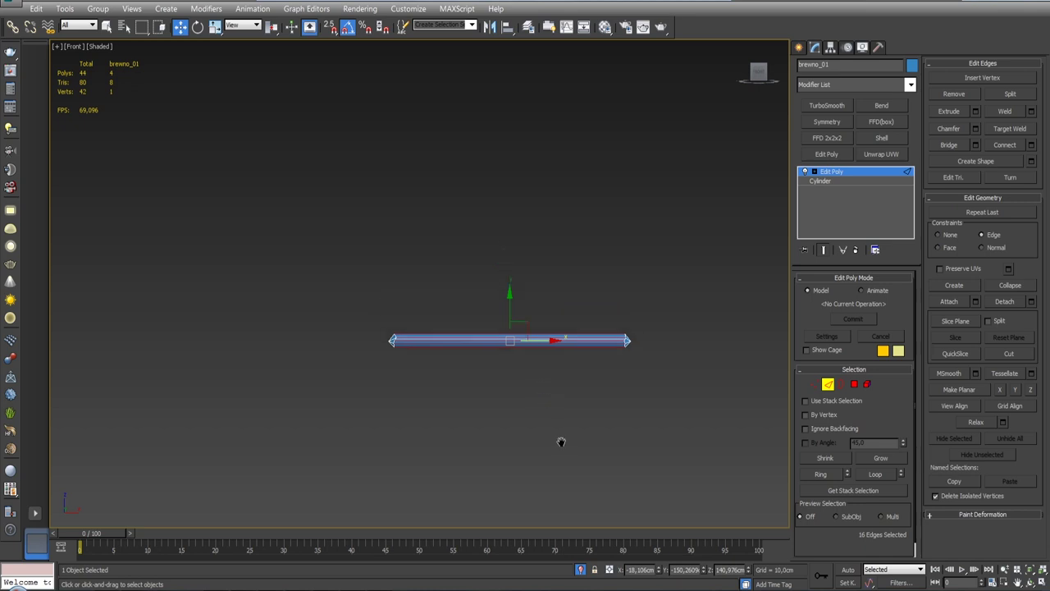
scroll(496, 269, up, 4)
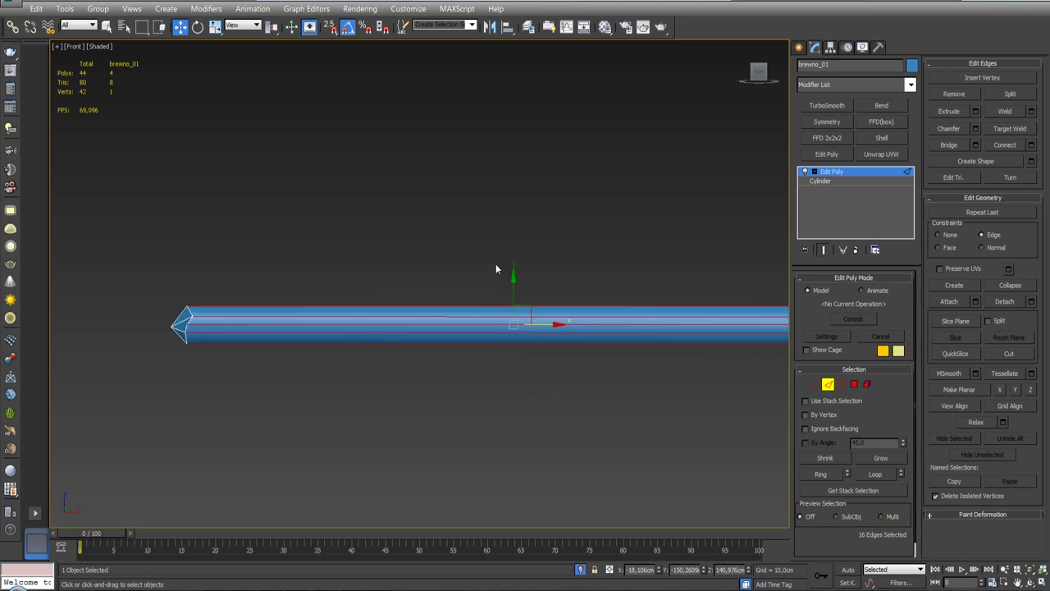
click(1032, 145)
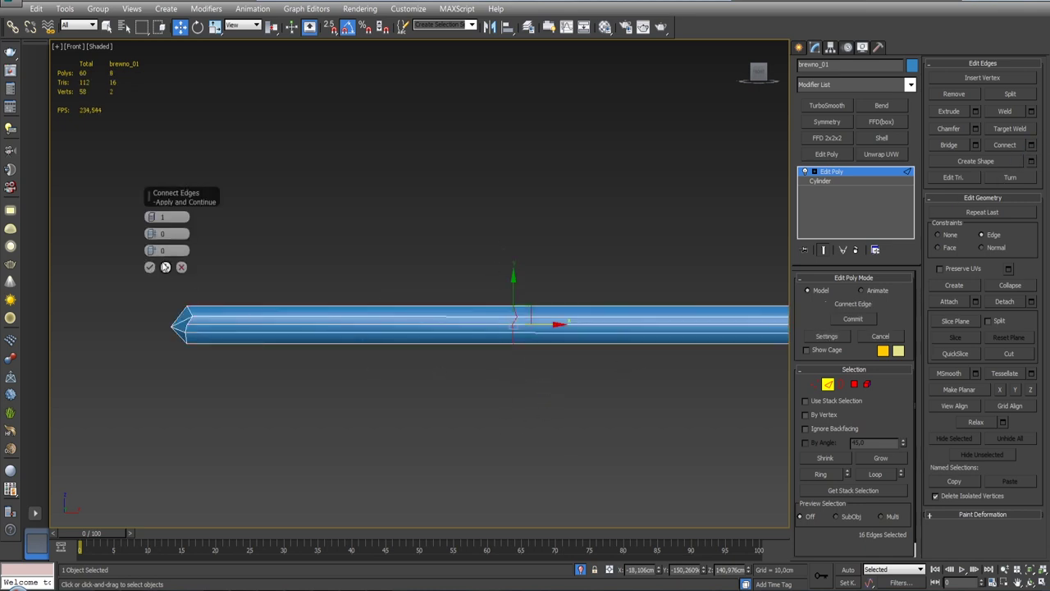
middle_drag(415, 262, 336, 261)
drag(151, 216, 153, 217)
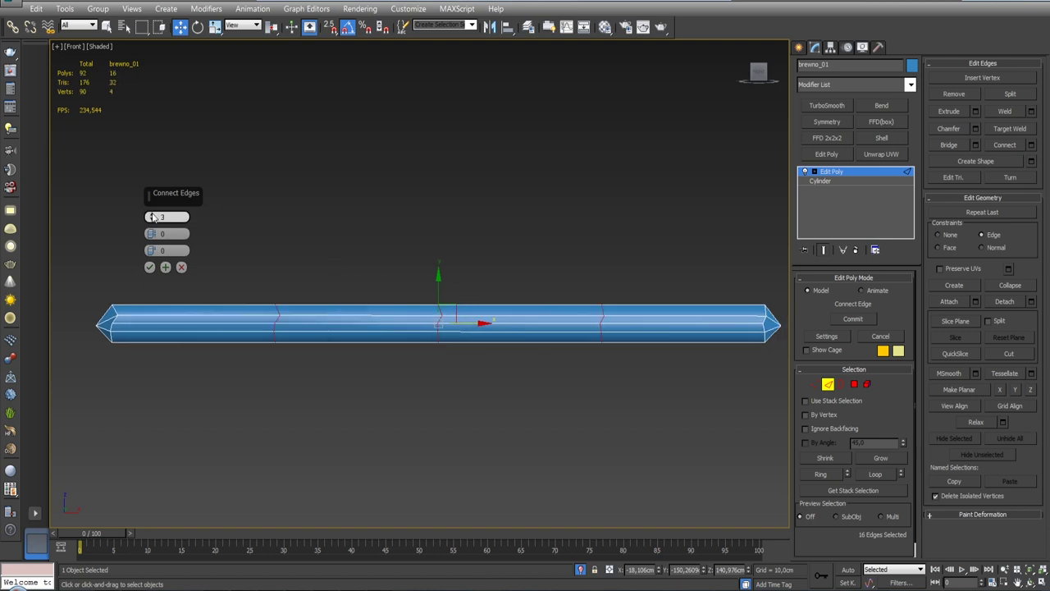
drag(151, 234, 150, 207)
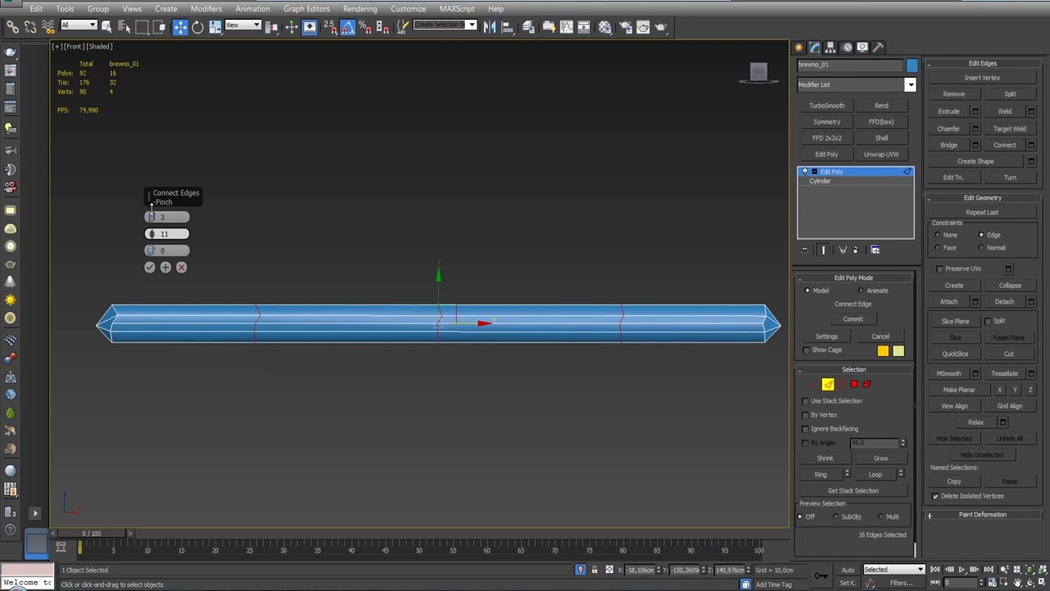
click(149, 267)
mouse_move(148, 267)
alt+middle_down()
mouse_move(343, 296)
mouse_move(370, 347)
mouse_move(345, 367)
alt+middle_up()
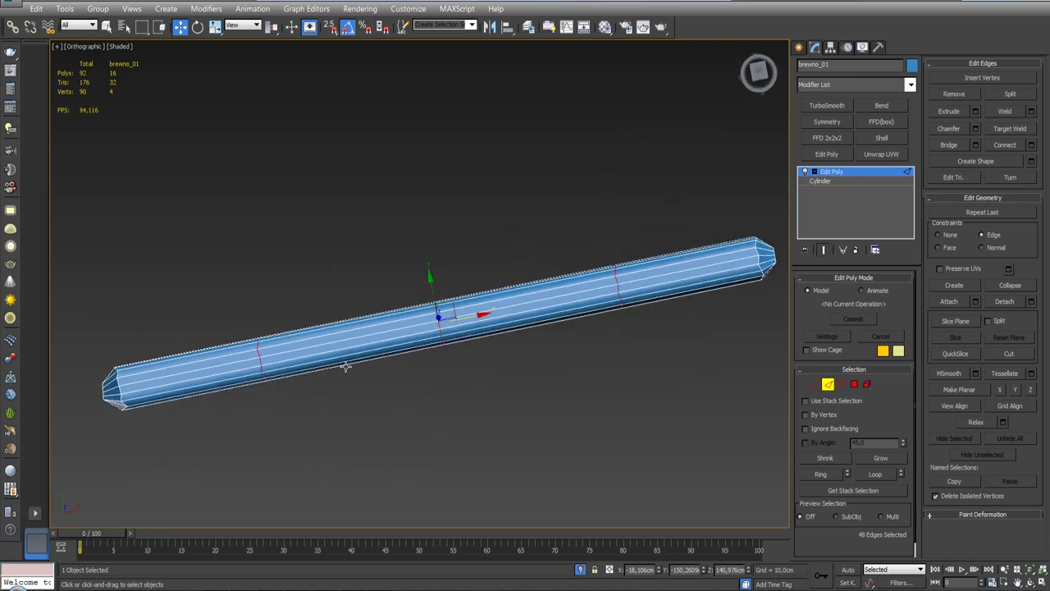
scroll(486, 383, up, 2)
click(437, 316)
Shift the first two new edge loops along Y, the second by about 2.3 cm.
double_click(430, 316)
scroll(432, 300, down, 3)
drag(433, 274, 432, 272)
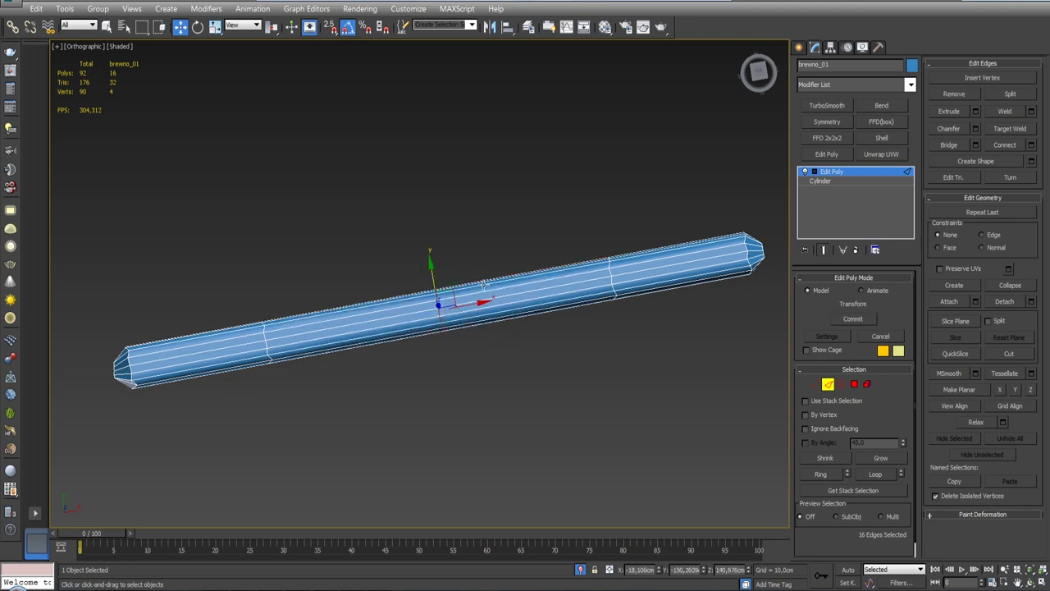
scroll(483, 284, up, 3)
click(464, 260)
double_click(419, 328)
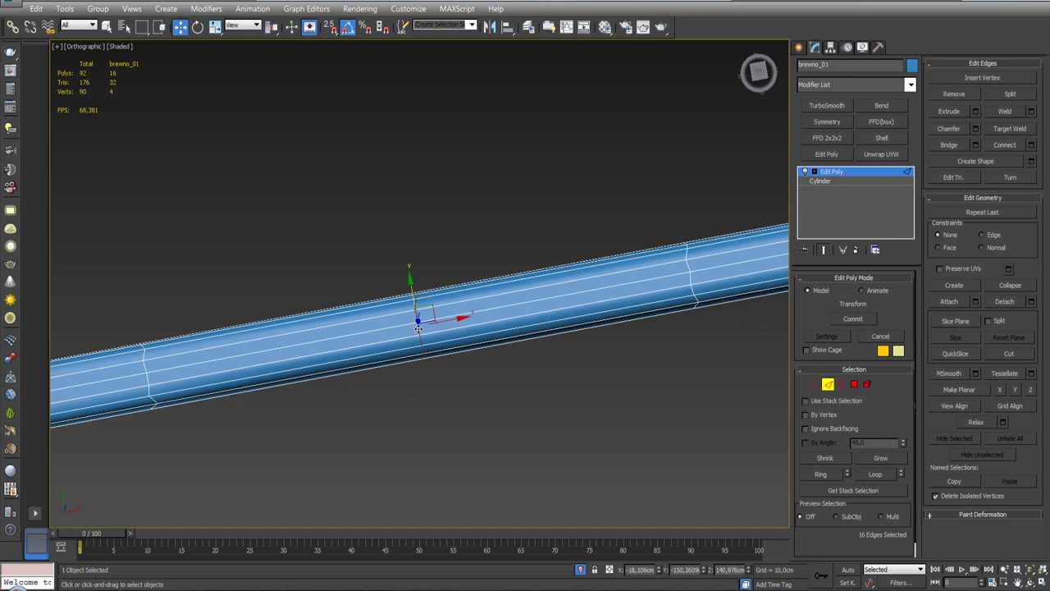
drag(410, 290, 409, 285)
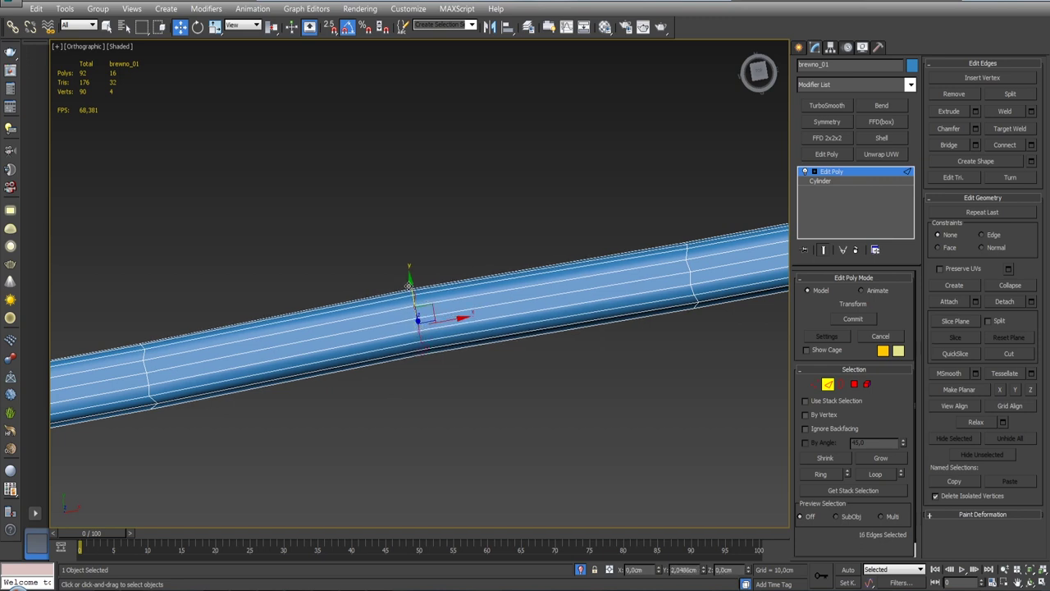
Offset the remaining two loops about 1 cm and 0.65 cm along Y, then review the log.
middle_drag(170, 368, 374, 339)
double_click(349, 344)
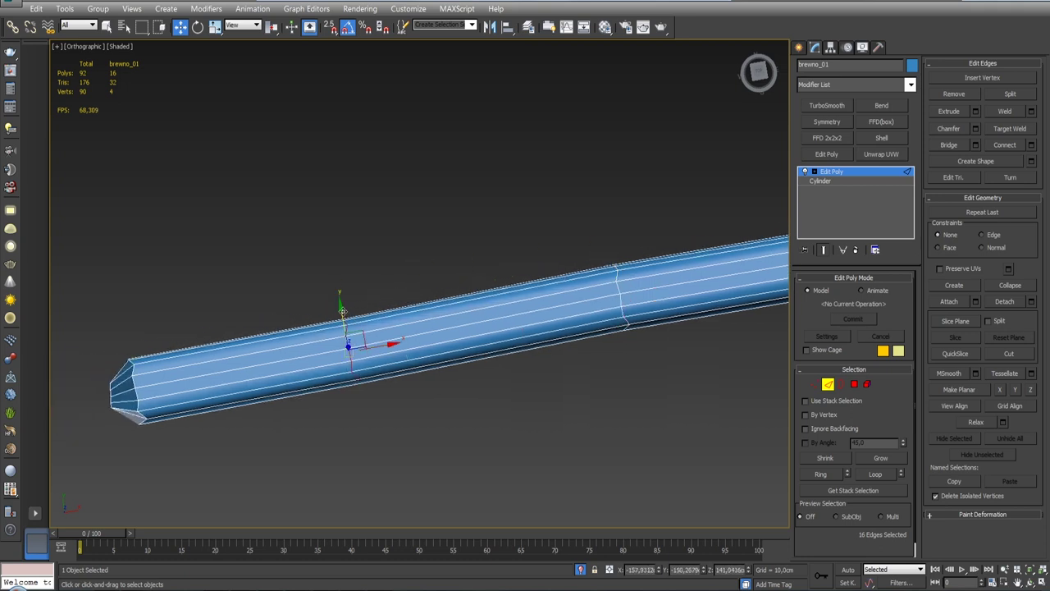
drag(343, 311, 341, 309)
middle_drag(341, 310, 259, 273)
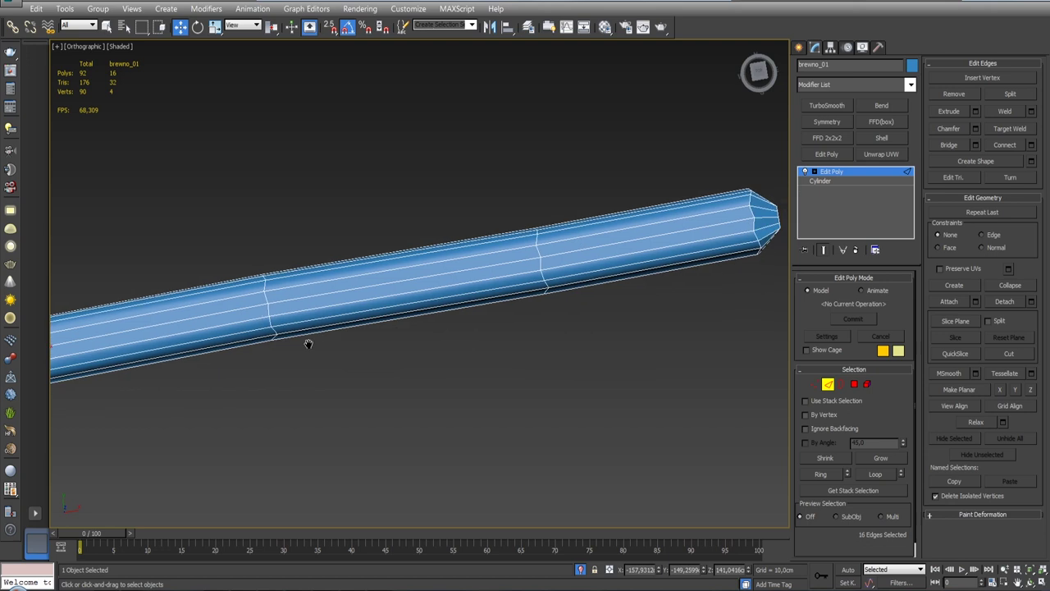
double_click(540, 263)
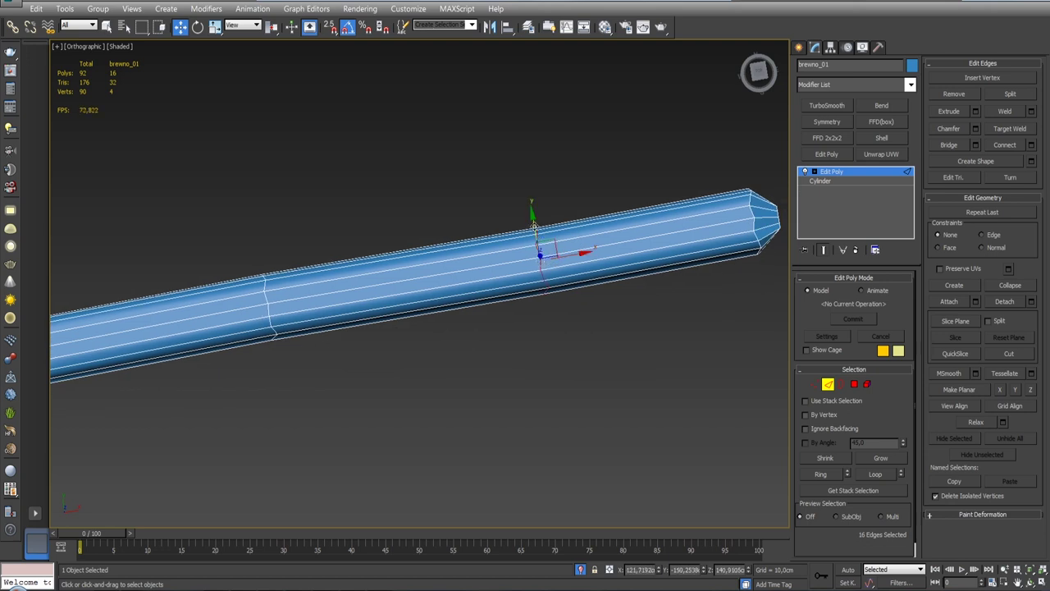
drag(534, 223, 533, 222)
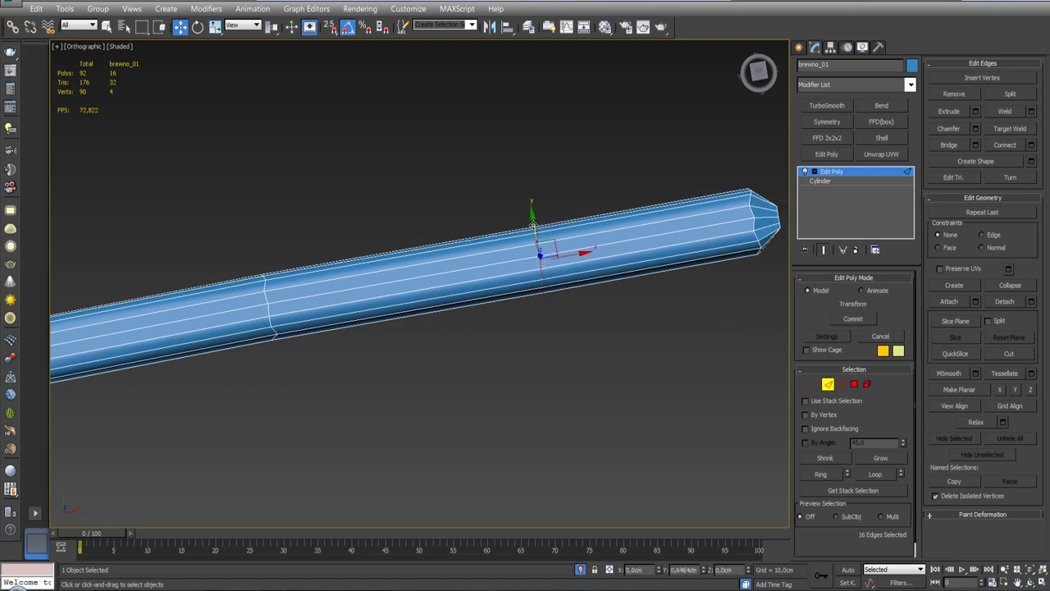
mouse_move(533, 223)
alt+middle_down()
mouse_move(460, 271)
mouse_move(506, 236)
alt+middle_up()
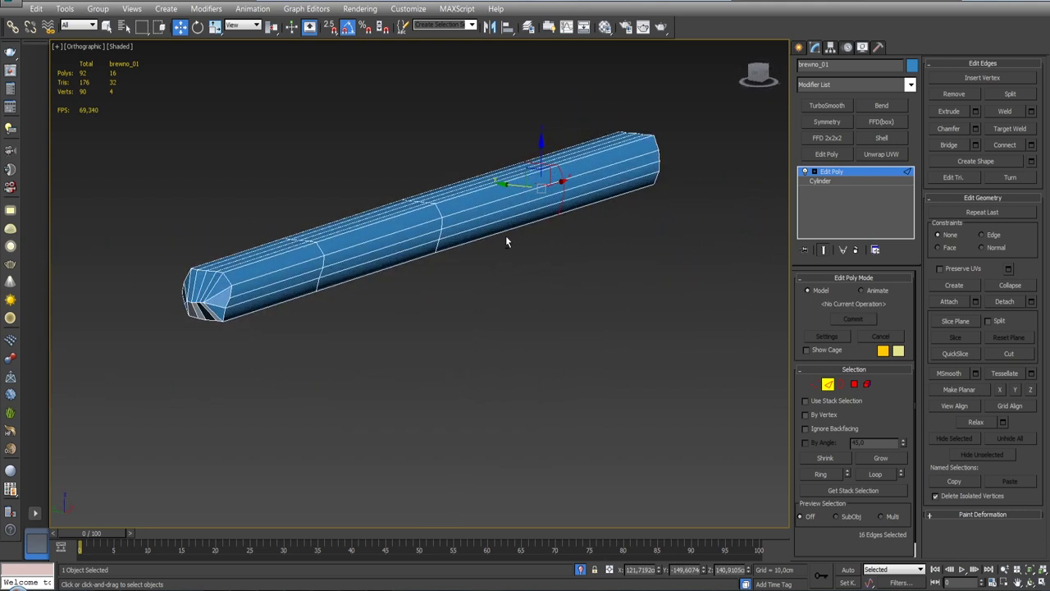
scroll(506, 236, up, 5)
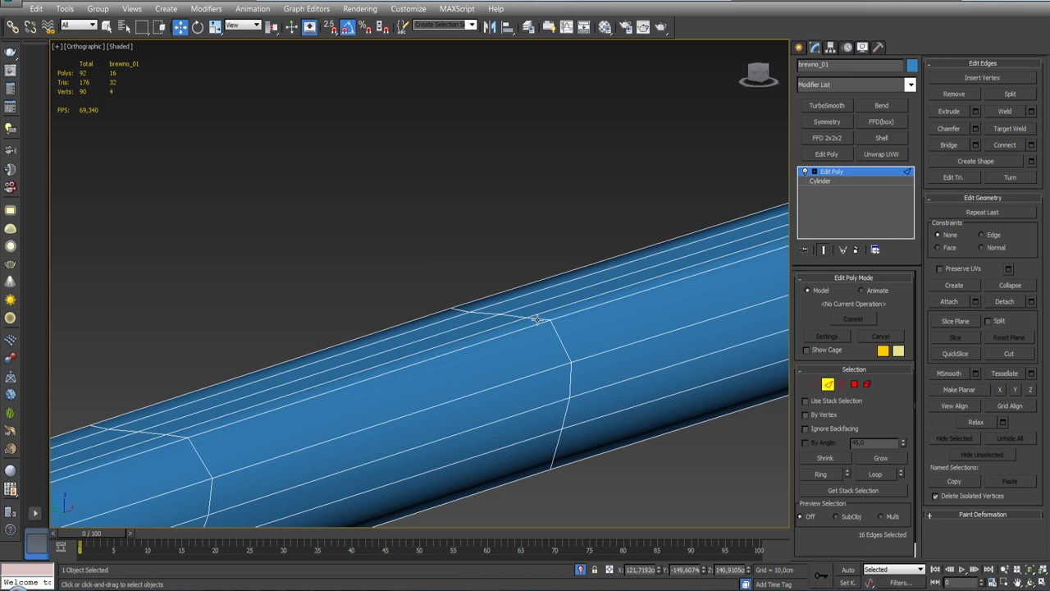
scroll(537, 320, down, 5)
alt+middle_drag(538, 320, 468, 476)
scroll(461, 490, down, 4)
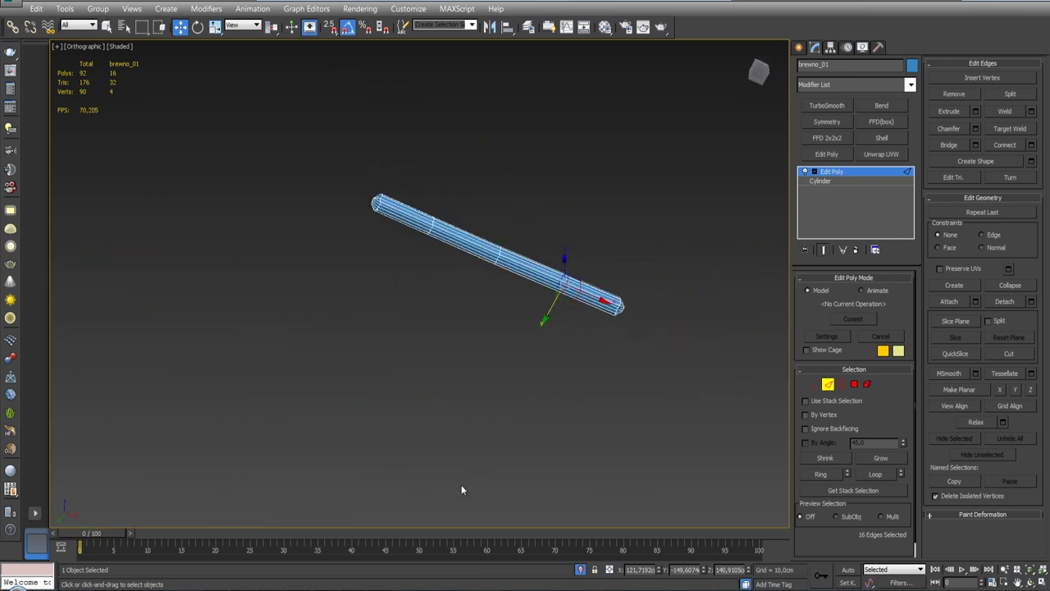
Bring the rest of the house back into view and clear the selection.
click(580, 569)
alt+middle_drag(558, 452, 476, 296)
alt+middle_drag(517, 411, 567, 335)
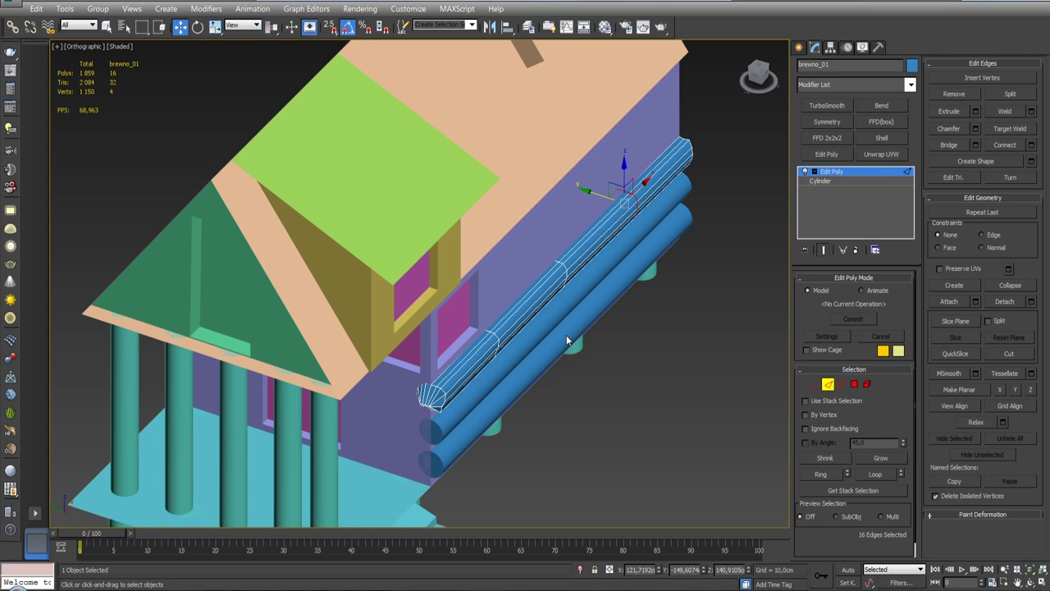
mouse_move(590, 326)
alt+middle_down()
mouse_move(492, 336)
mouse_move(547, 306)
mouse_move(730, 345)
alt+middle_up()
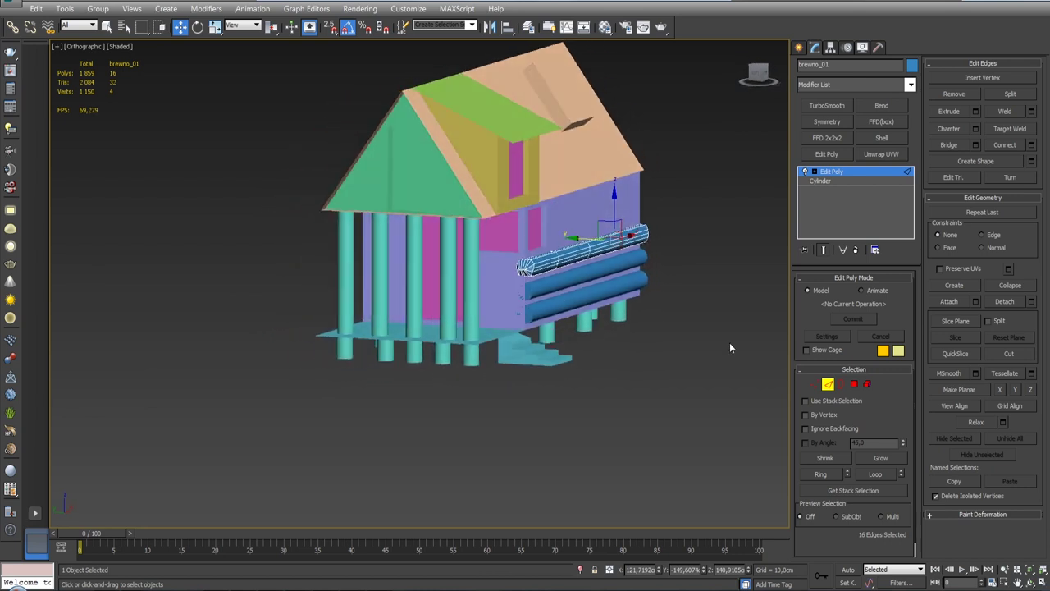
click(687, 357)
scroll(582, 328, up, 5)
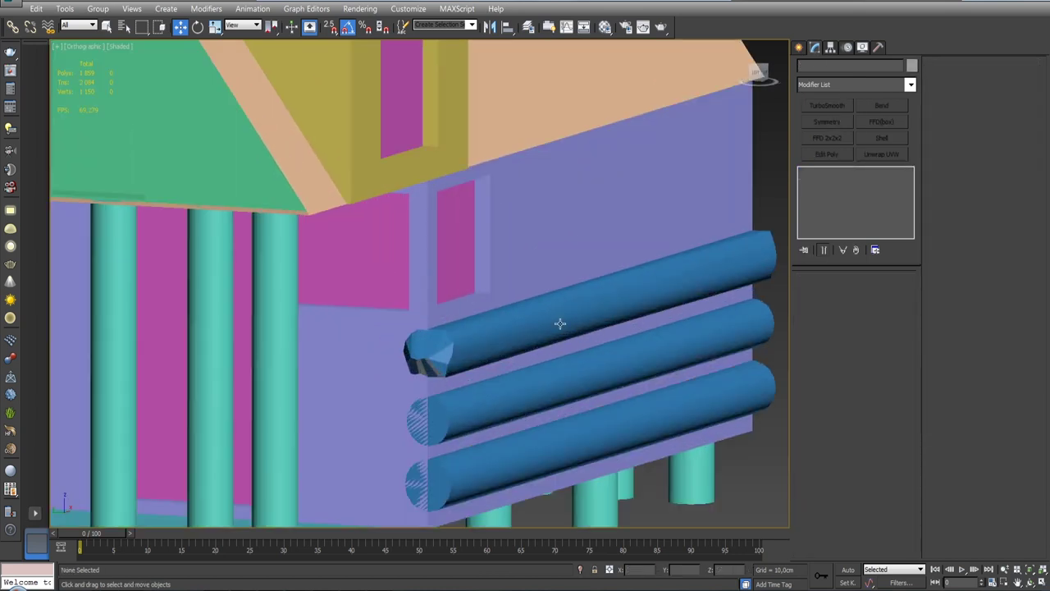
Select all polygons of the top log and apply Auto Smooth, then select the middle log.
click(560, 322)
click(855, 385)
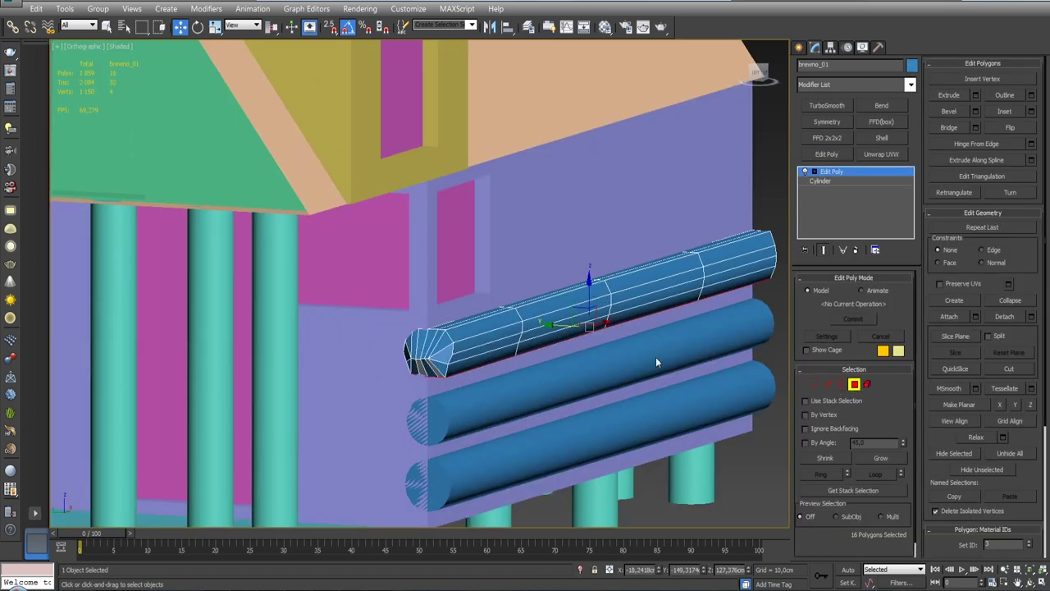
key(ctrl+a)
drag(935, 471, 924, 387)
scroll(924, 387, down, 5)
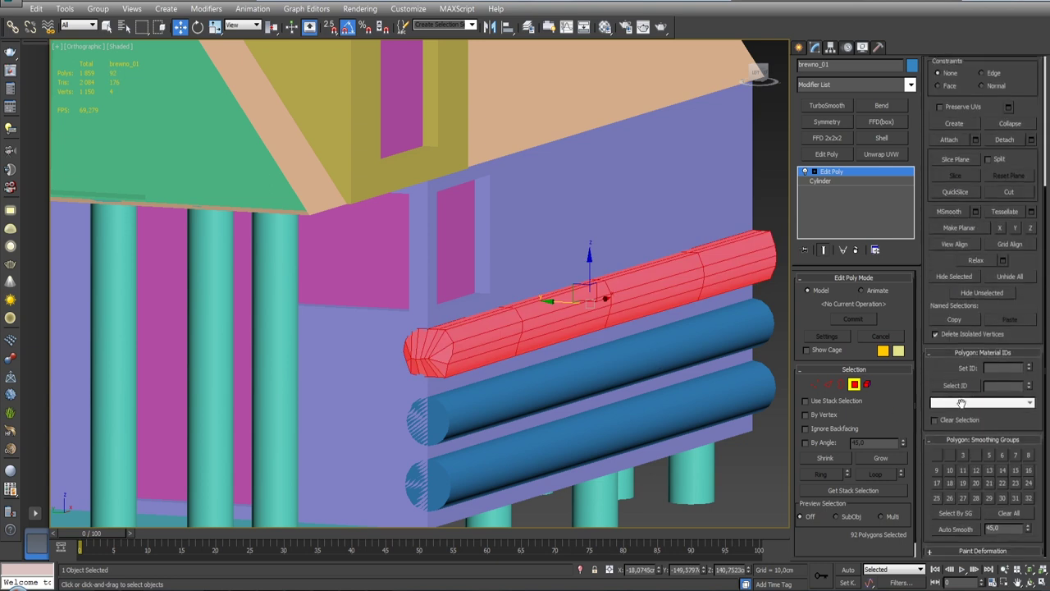
click(1010, 514)
click(970, 531)
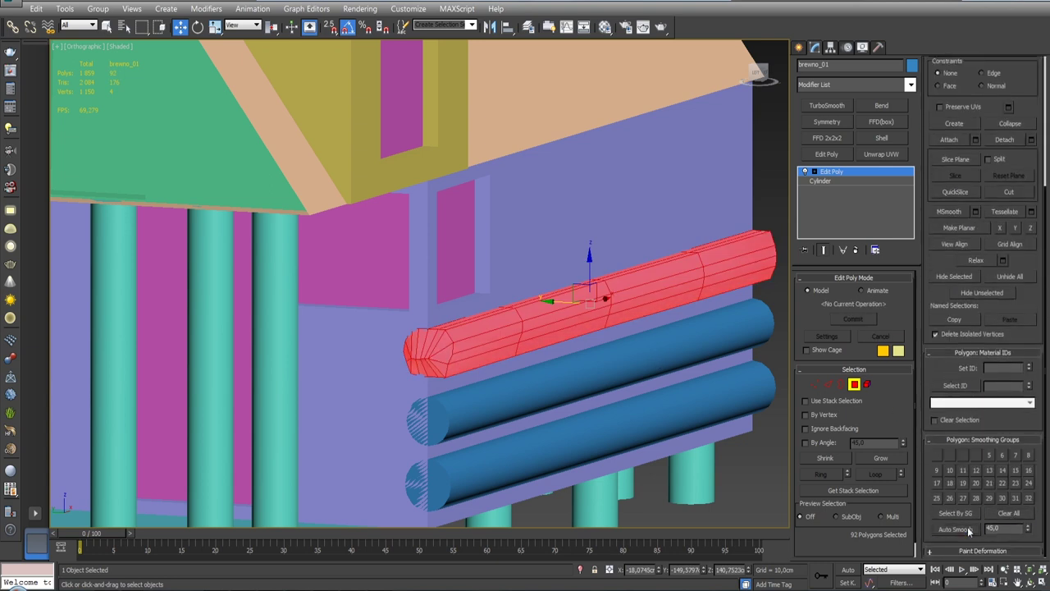
click(854, 384)
click(771, 352)
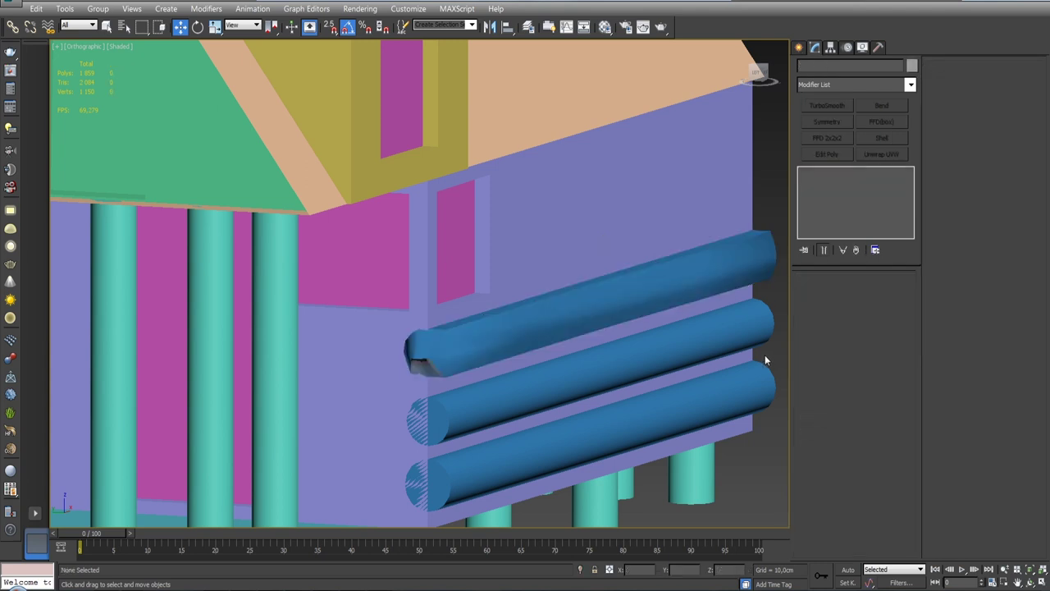
click(561, 373)
mouse_move(560, 373)
alt+middle_down()
mouse_move(581, 365)
mouse_move(403, 366)
mouse_move(488, 380)
mouse_move(678, 368)
alt+middle_up()
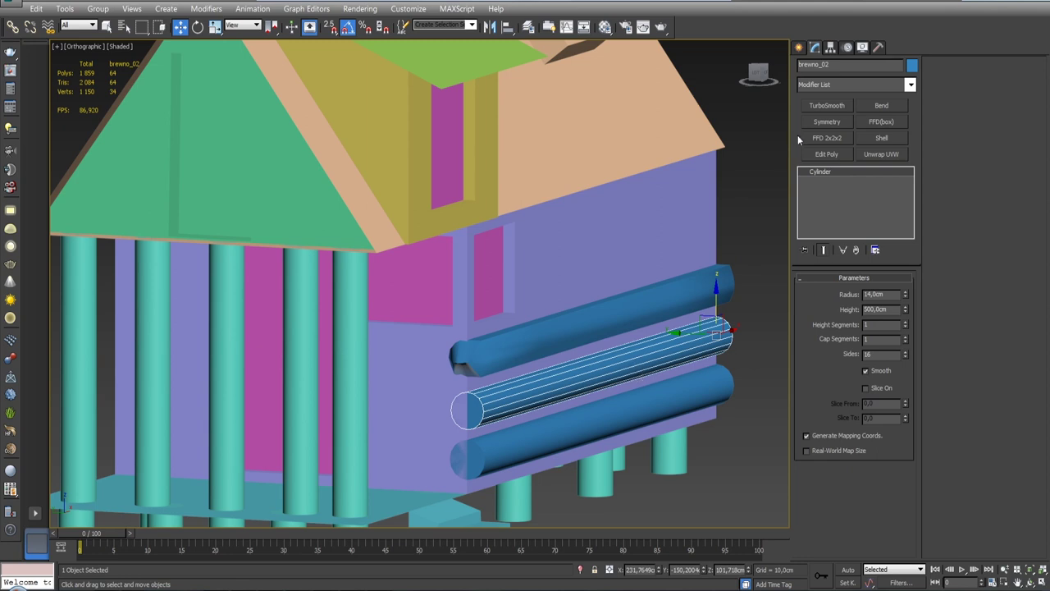
Add Edit Poly to brevno_02, select both end caps at Polygon level, and open Extrude settings.
click(826, 154)
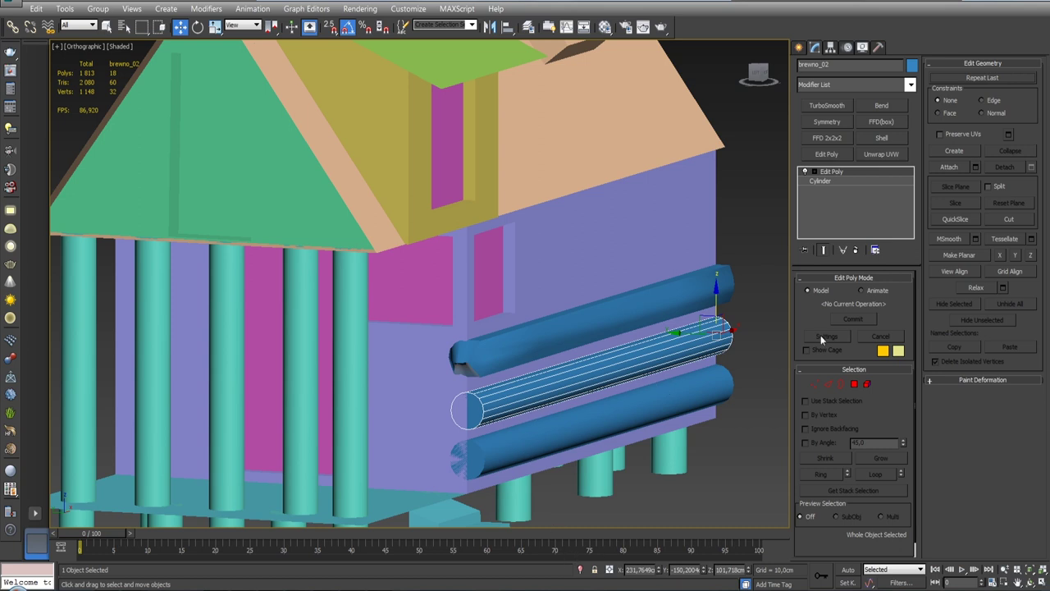
click(856, 385)
scroll(458, 420, up, 2)
scroll(459, 420, up, 3)
click(429, 413)
mouse_move(616, 364)
alt+middle_down()
mouse_move(530, 380)
mouse_move(555, 369)
alt+middle_up()
scroll(530, 380, down, 3)
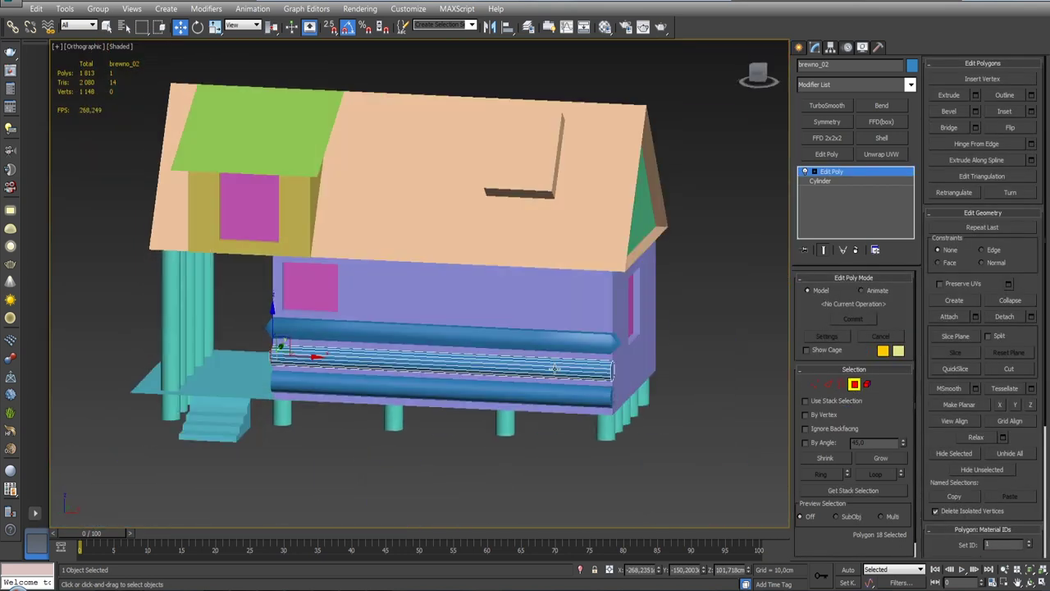
scroll(554, 369, up, 4)
ctrl+click(575, 439)
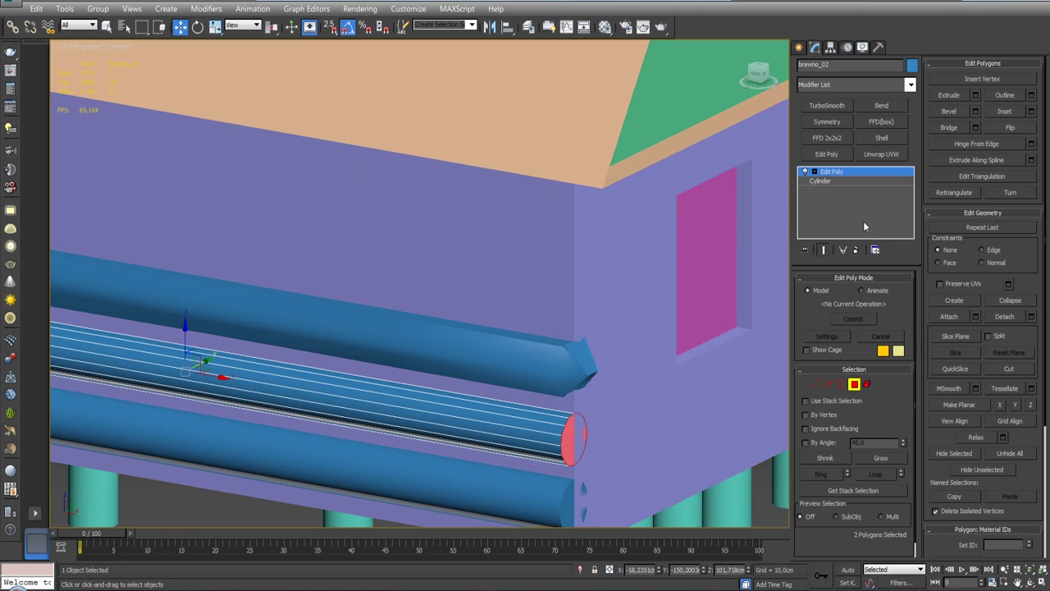
click(975, 95)
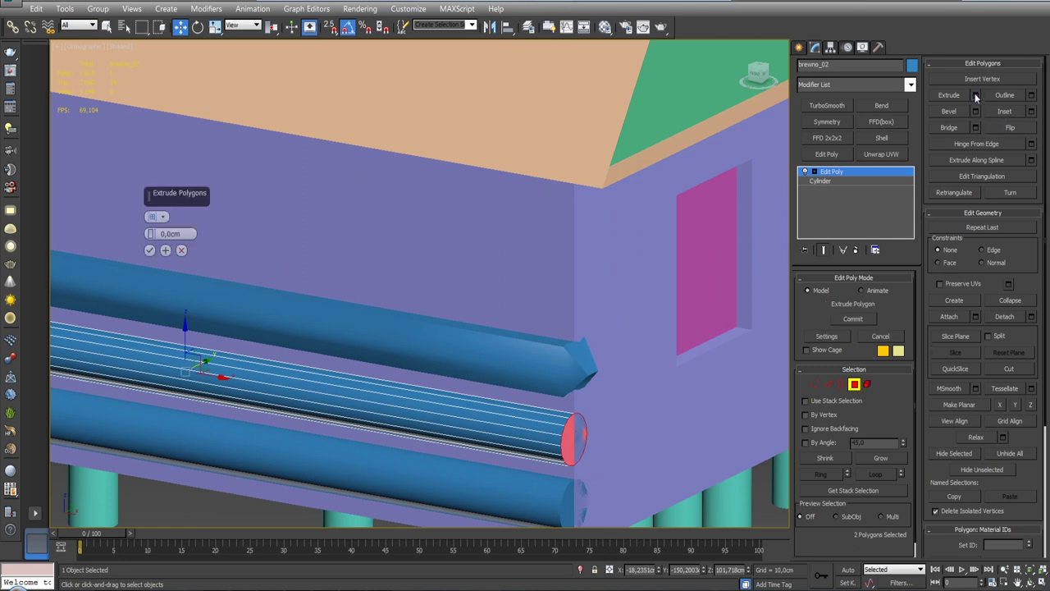
Extrude both end caps about 6 cm along Local Normals.
click(162, 217)
click(193, 239)
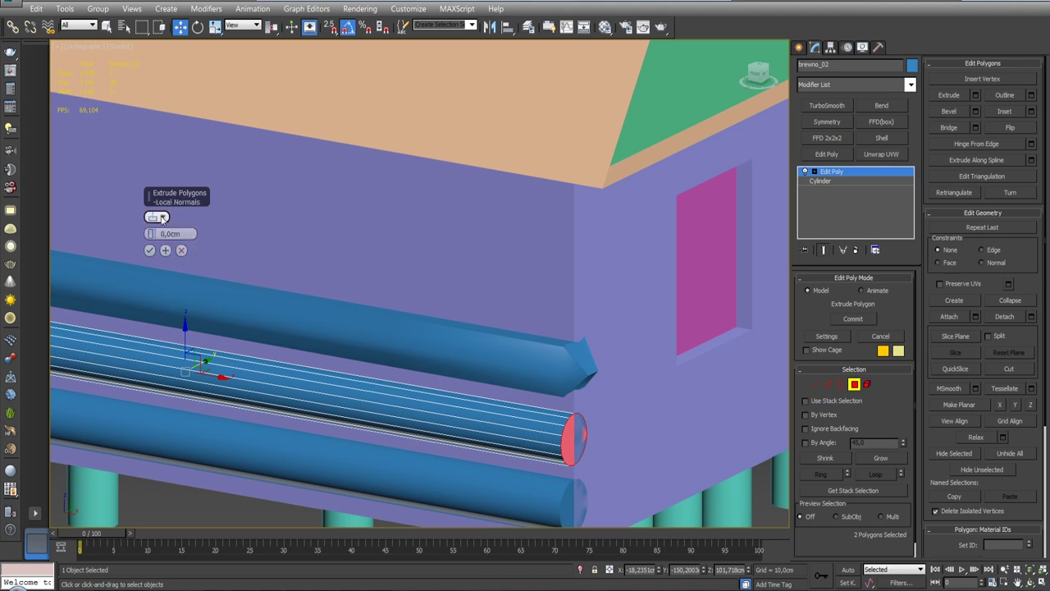
drag(150, 234, 151, 217)
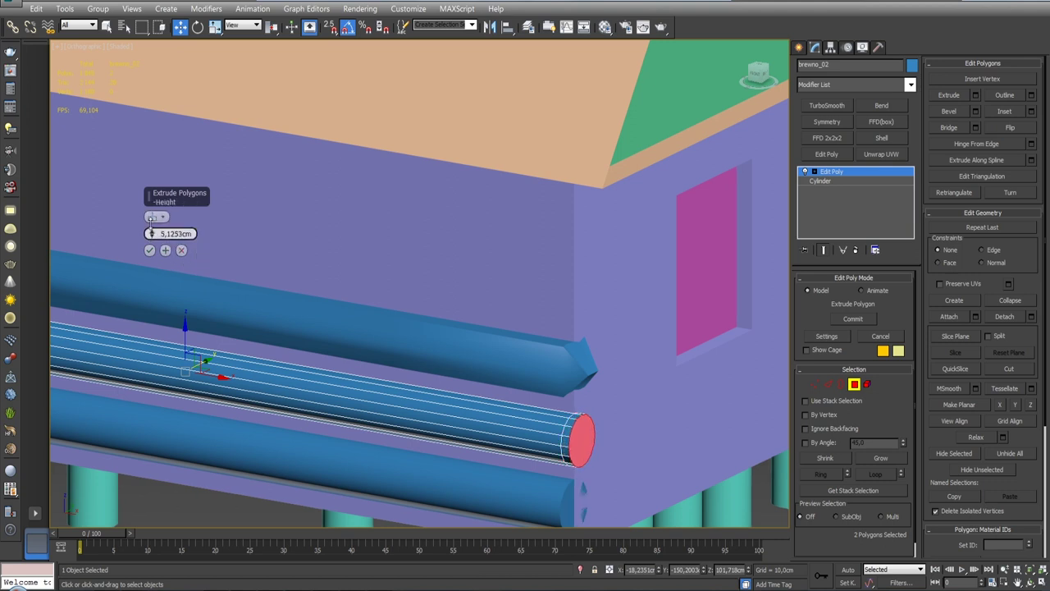
drag(151, 217, 150, 215)
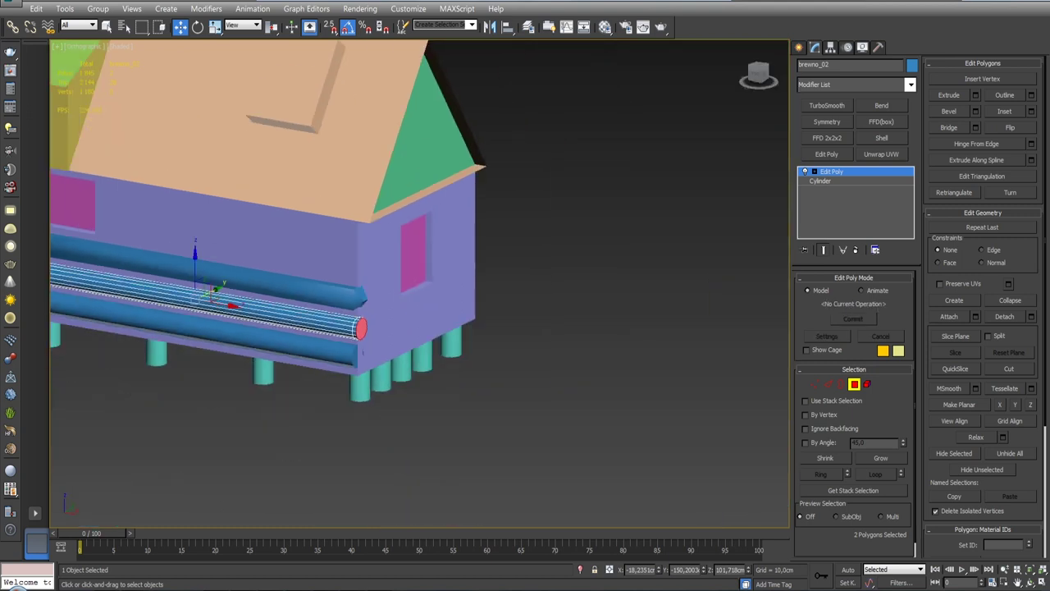
click(149, 250)
Select one end cap and scale it down to taper that log end.
scroll(149, 250, down, 5)
alt+middle_drag(149, 250, 506, 279)
scroll(263, 279, up, 5)
click(325, 360)
key(r)
drag(326, 379, 330, 399)
With Edge constraints, rotate the tapered end cap about 10°, redoing the first tilt.
key(w)
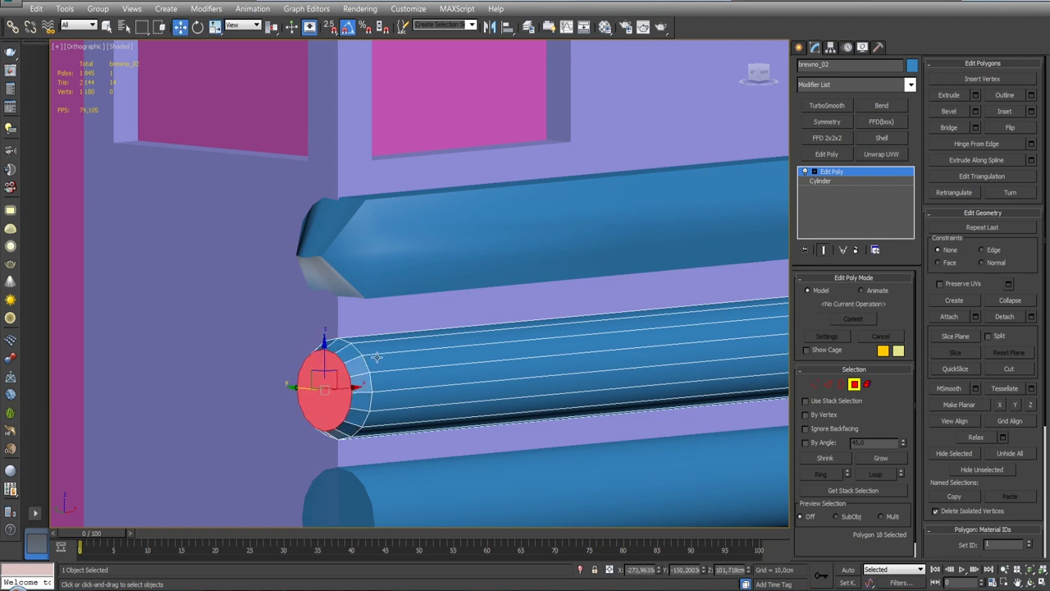
alt+middle_drag(353, 369, 363, 364)
key(e)
click(993, 250)
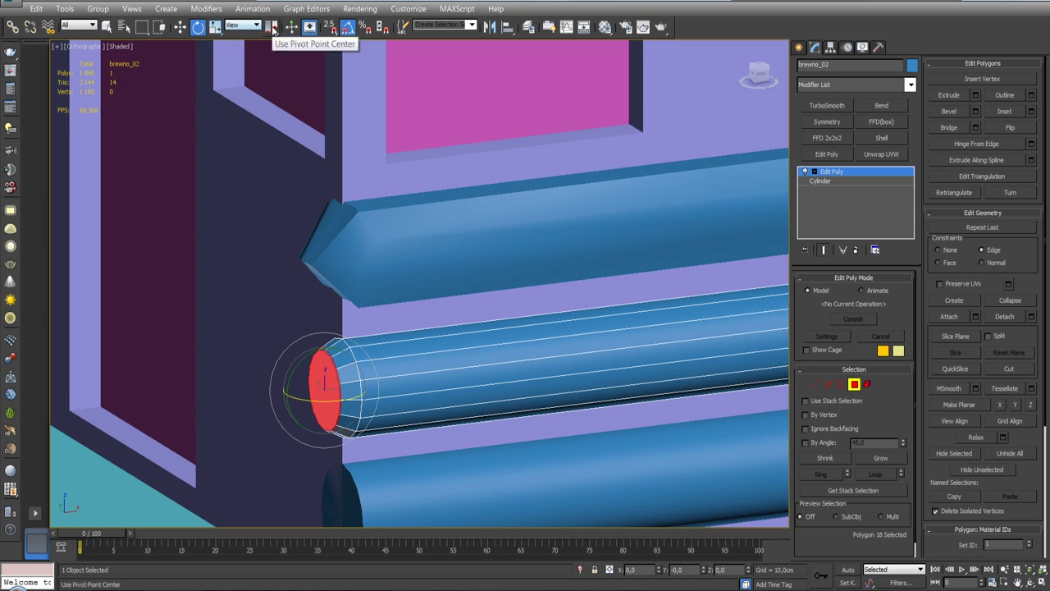
drag(272, 26, 274, 84)
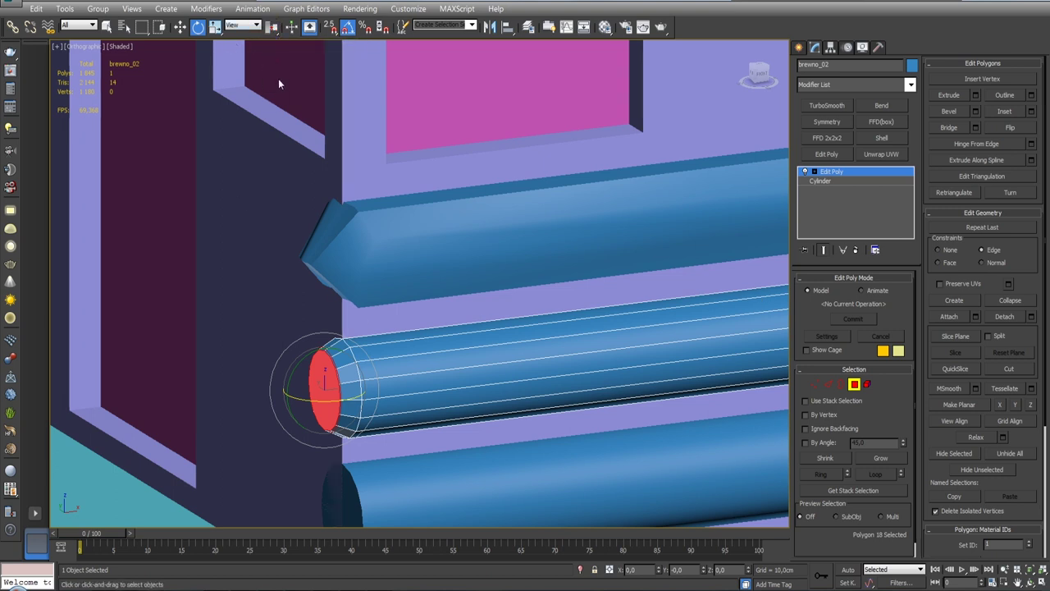
drag(297, 371, 302, 376)
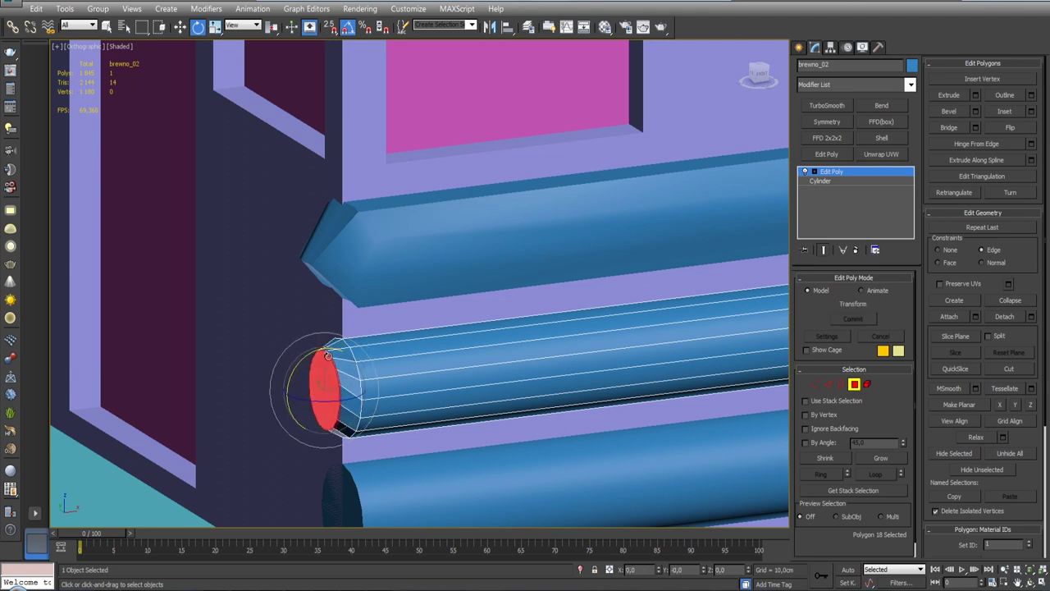
alt+middle_drag(289, 376, 402, 356)
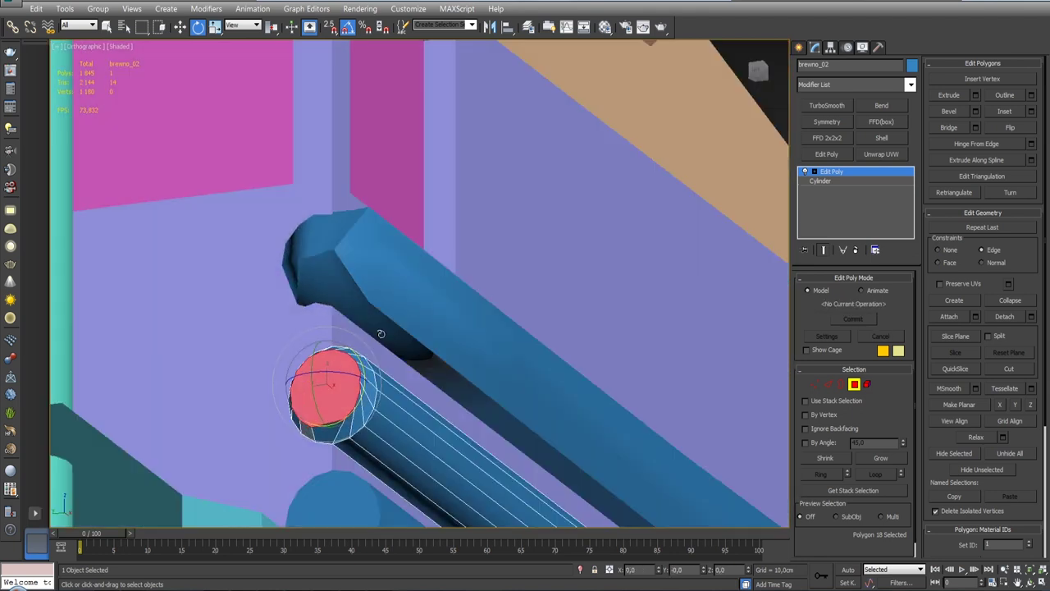
key(ctrl+z)
key(ctrl+z)
drag(325, 376, 322, 371)
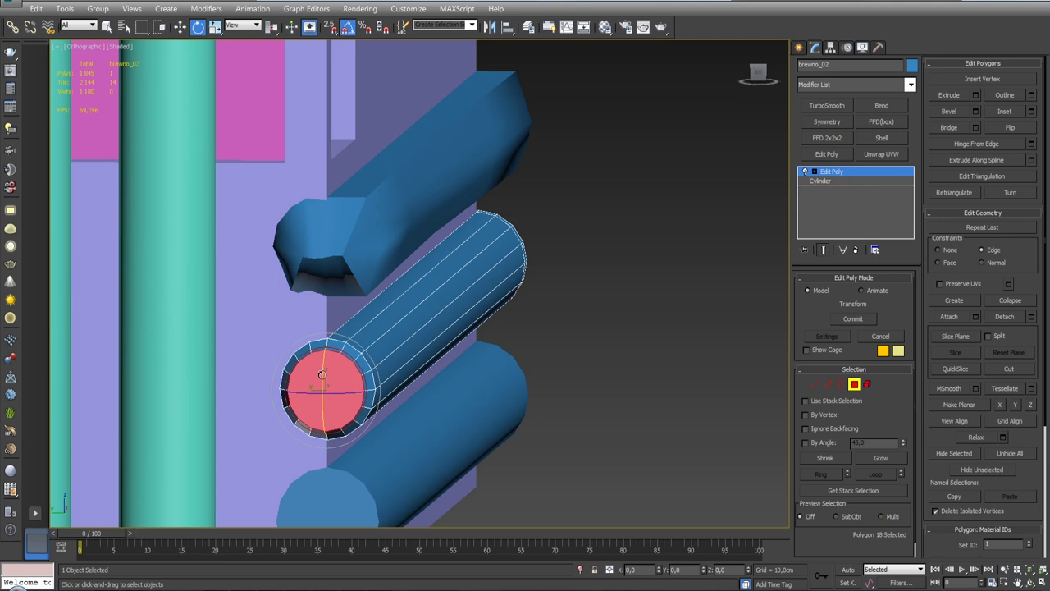
alt+middle_drag(322, 371, 391, 373)
key(r)
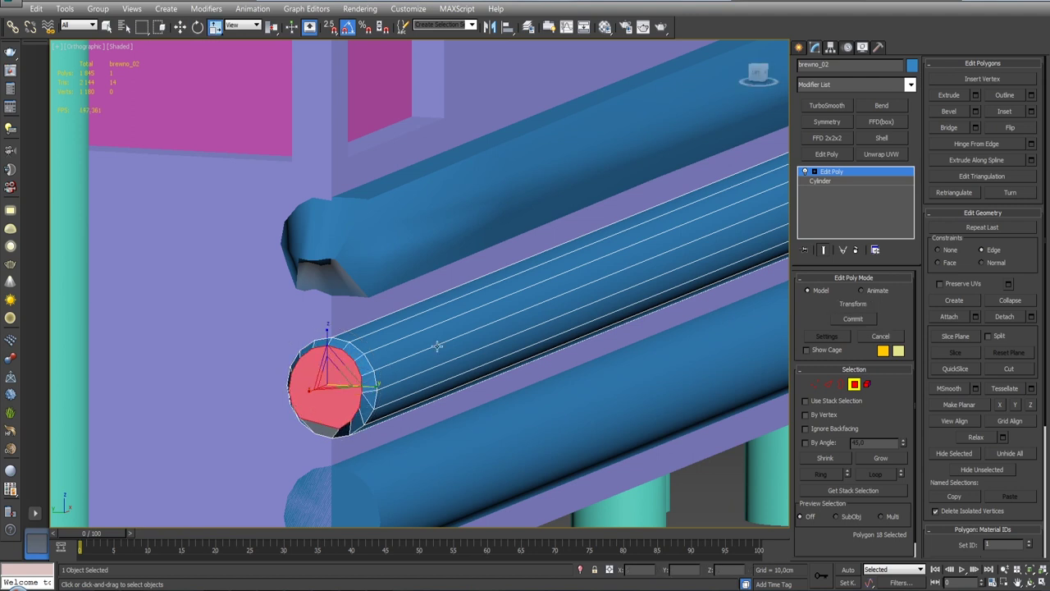
scroll(333, 380, down, 5)
mouse_move(429, 351)
middle_down()
mouse_move(534, 363)
mouse_move(530, 353)
middle_up()
scroll(530, 353, up, 6)
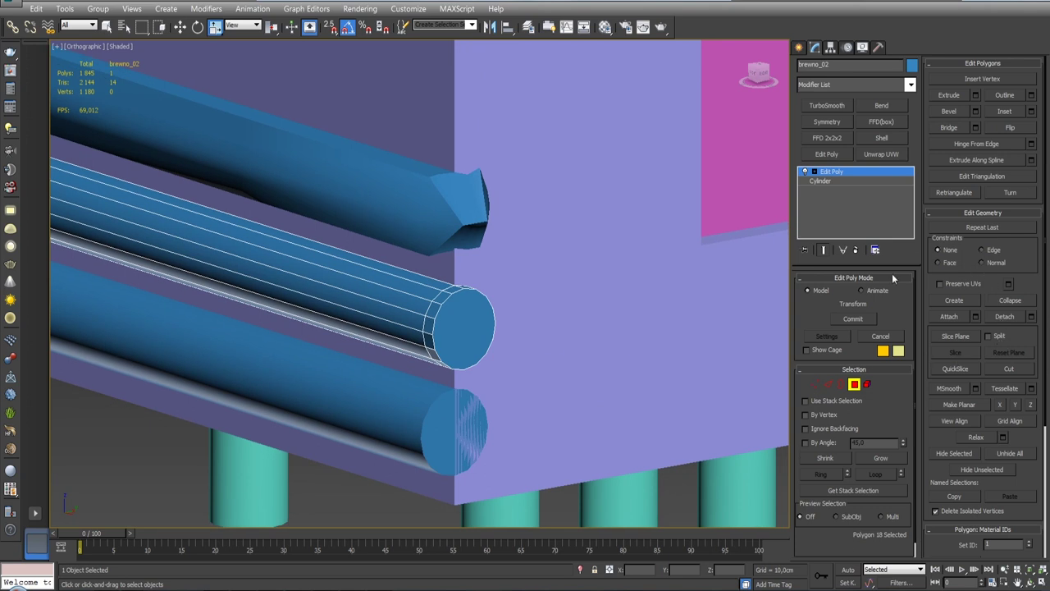
Shrink the other end cap inside its rim, then with Edge constraints tilt it to about 15°.
click(459, 324)
scroll(455, 321, up, 3)
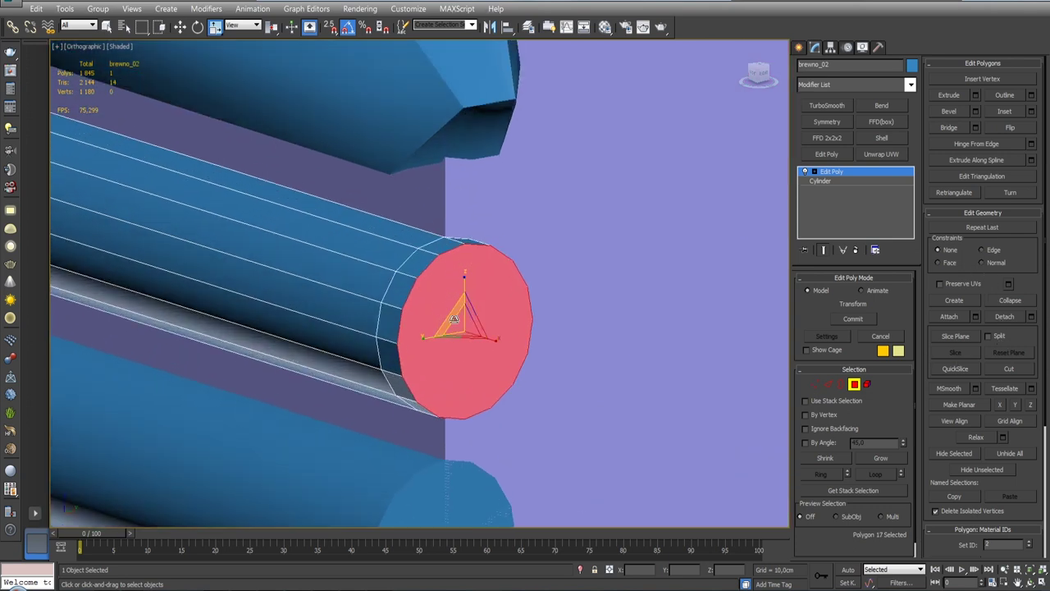
drag(454, 319, 456, 332)
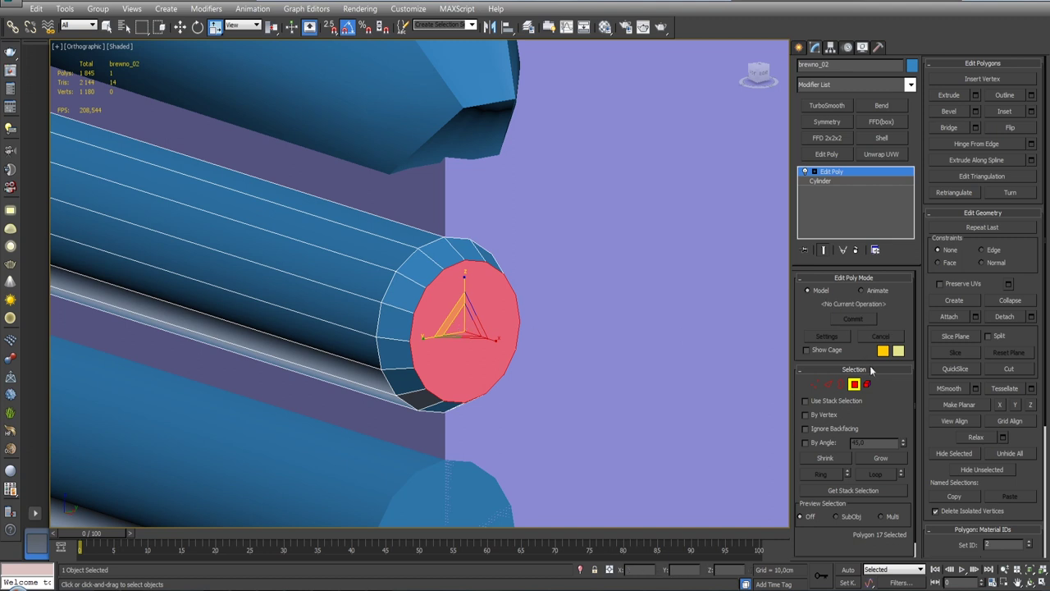
click(982, 250)
key(e)
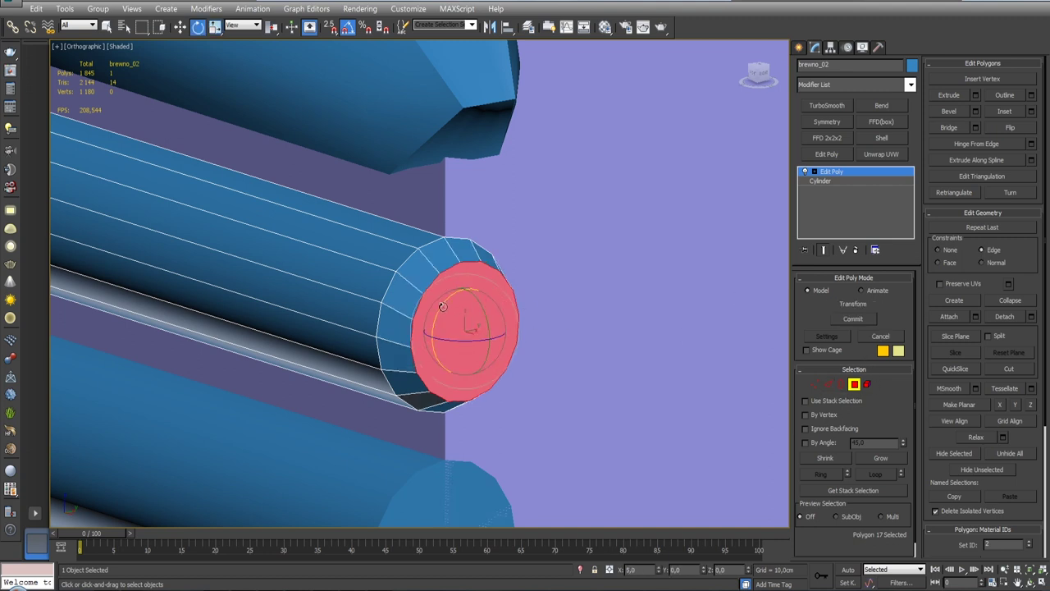
drag(484, 310, 485, 325)
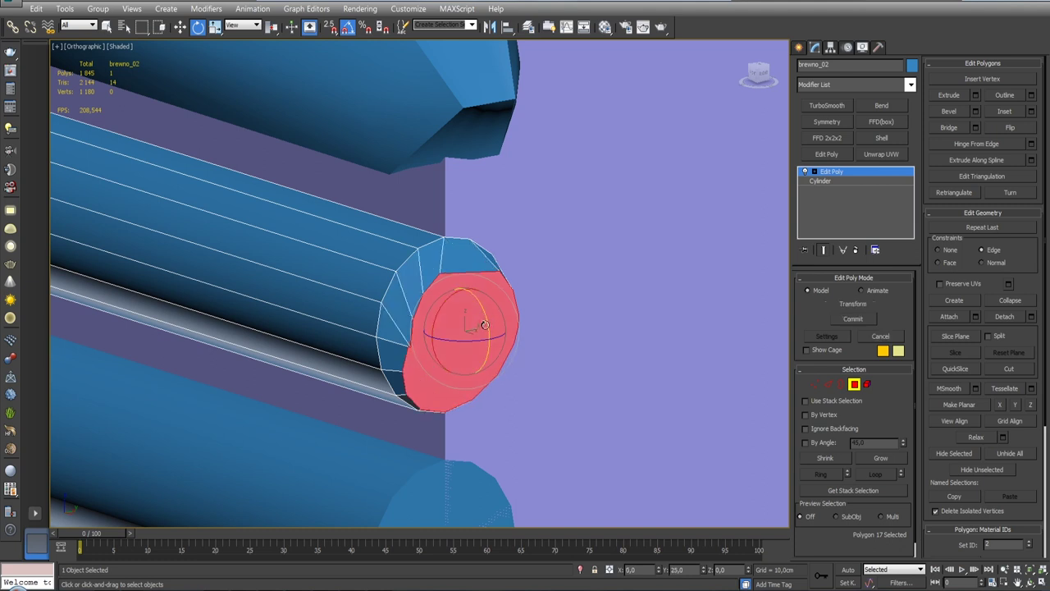
alt+middle_drag(485, 326, 448, 312)
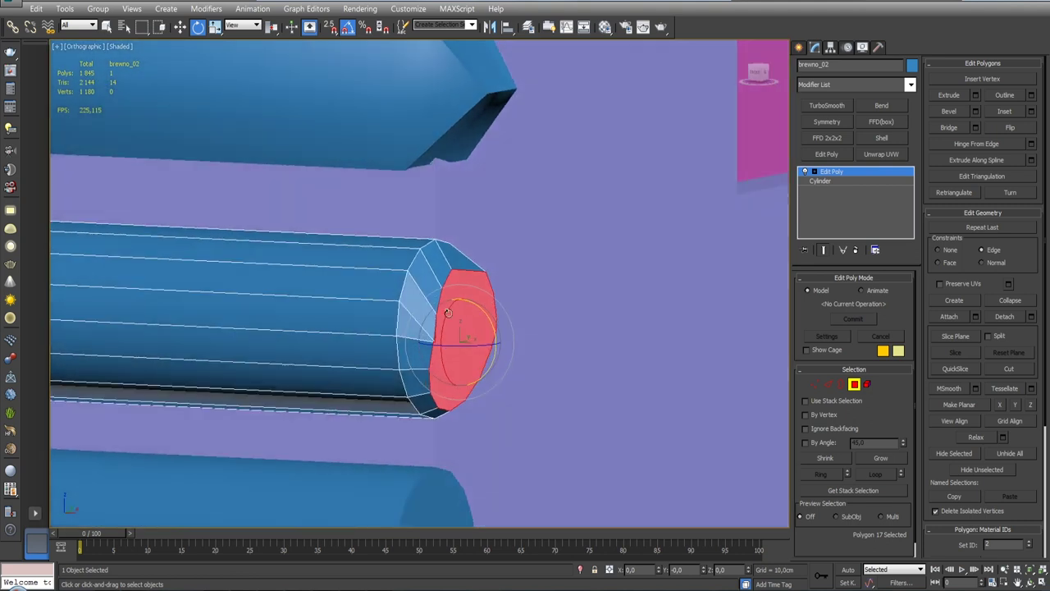
scroll(448, 313, up, 5)
scroll(492, 337, down, 4)
mouse_move(496, 338)
mouse_down()
mouse_move(501, 346)
mouse_move(452, 330)
mouse_up()
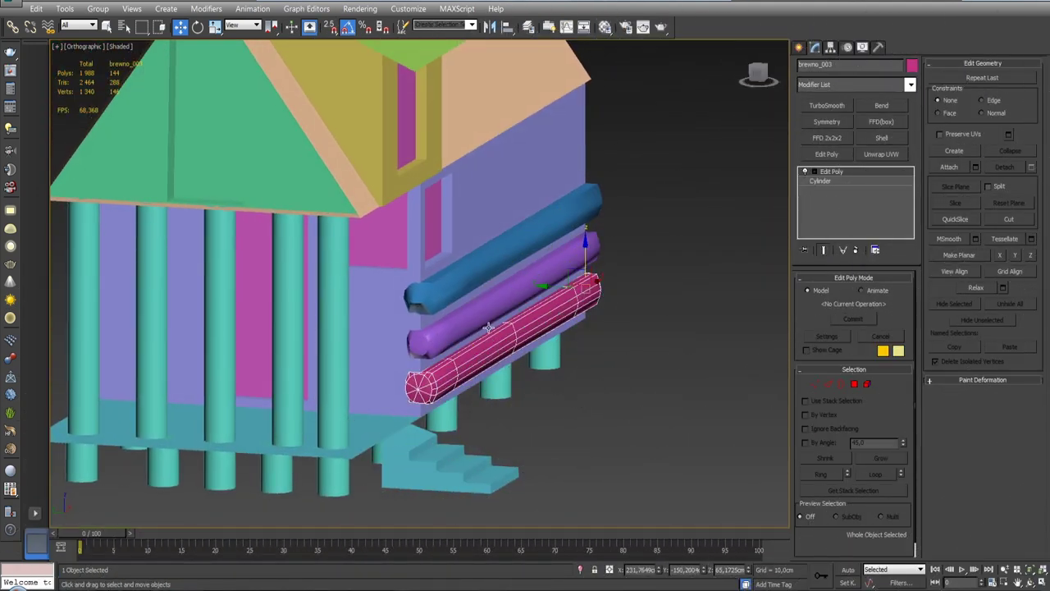
key(f)
key(z)
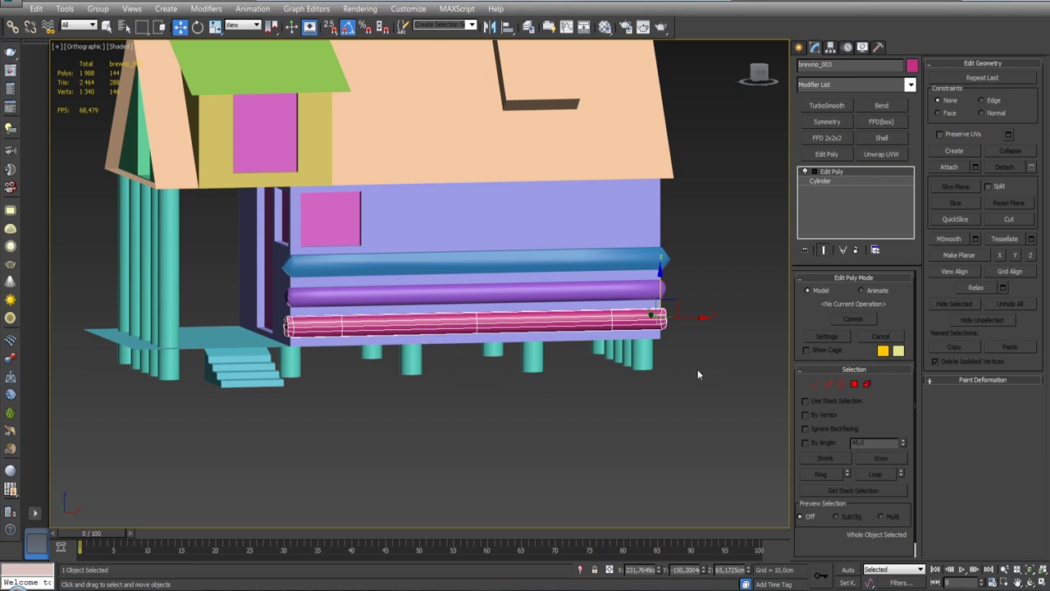
alt+middle_drag(388, 326, 460, 326)
scroll(459, 326, up, 3)
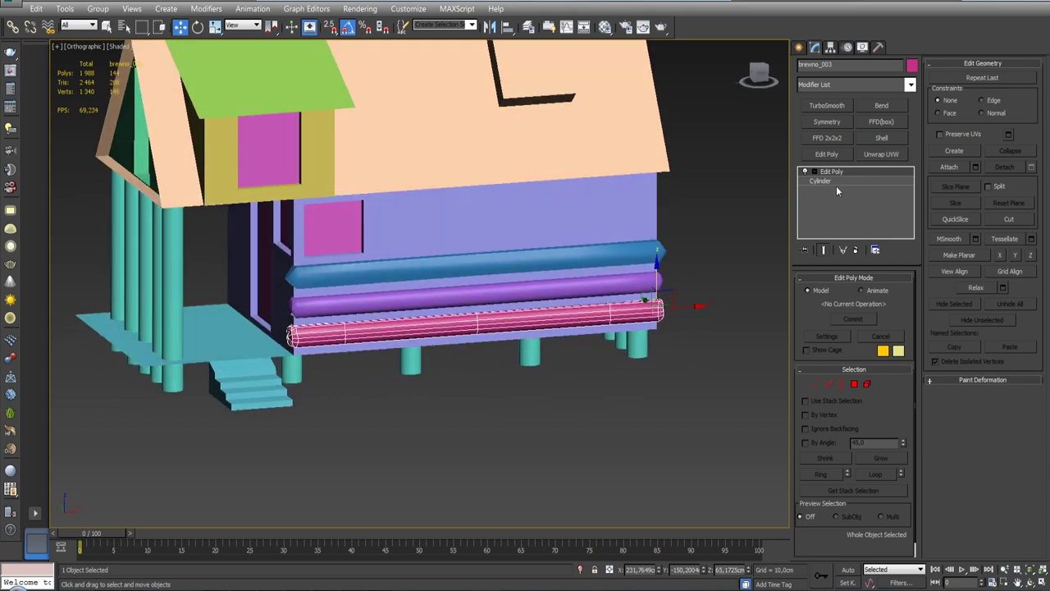
Hide the maket layer in the Layer Manager.
click(529, 27)
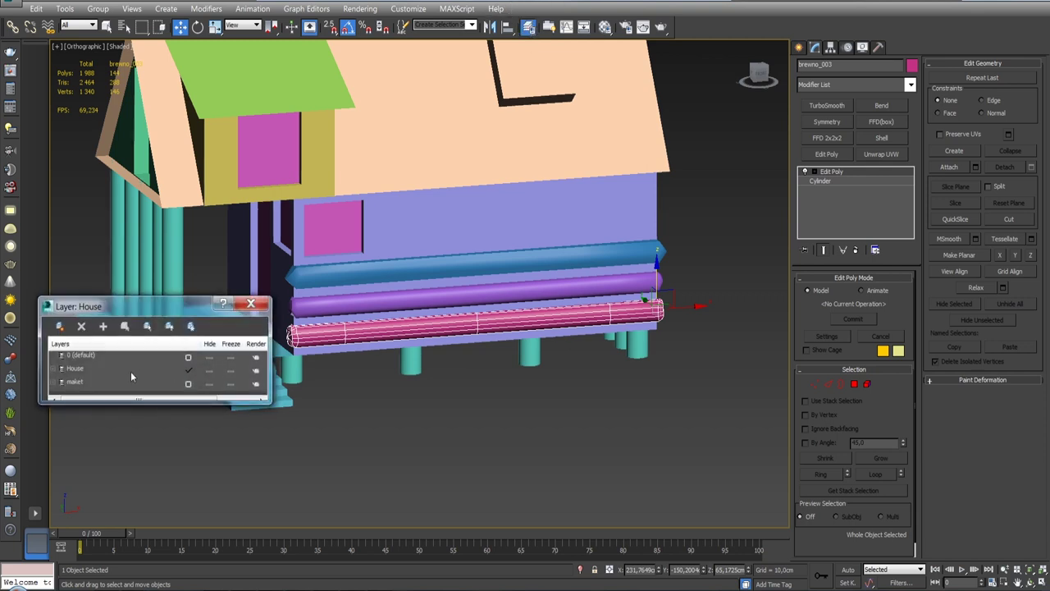
click(206, 384)
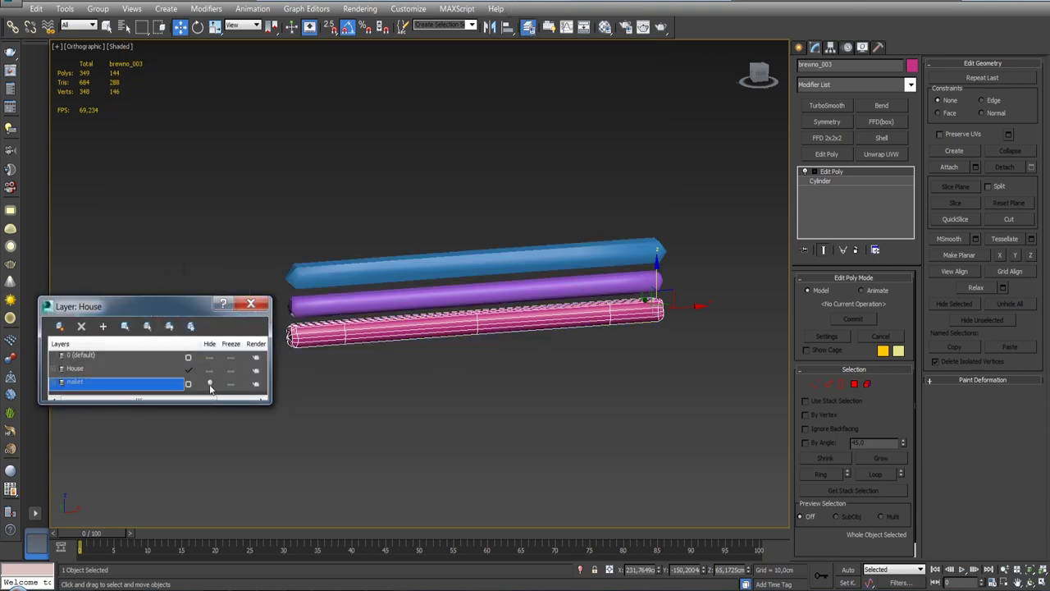
click(259, 306)
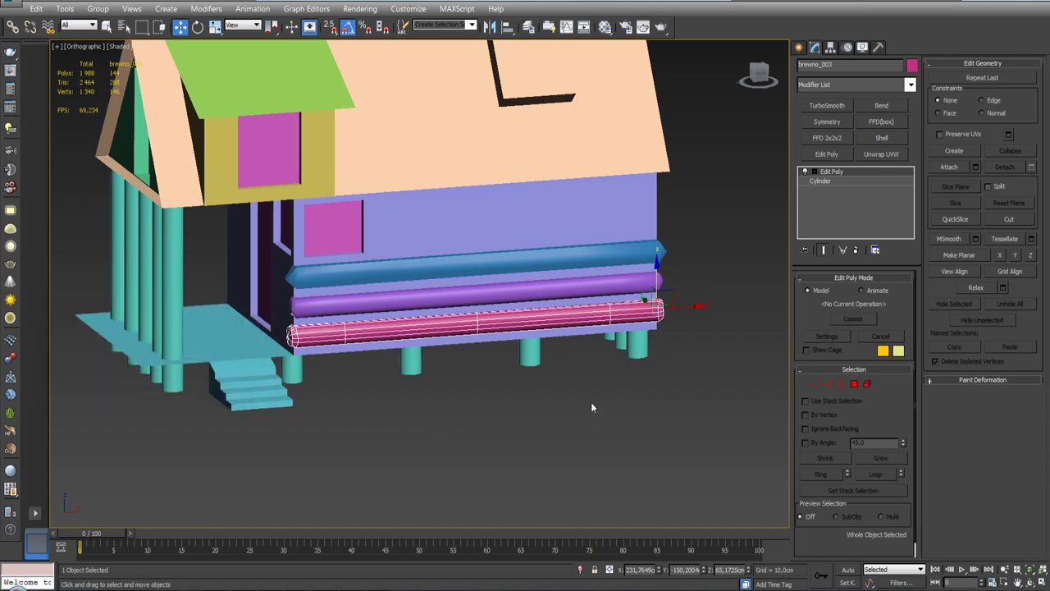
Save the scene as House.max, overwriting the existing file.
click(12, 5)
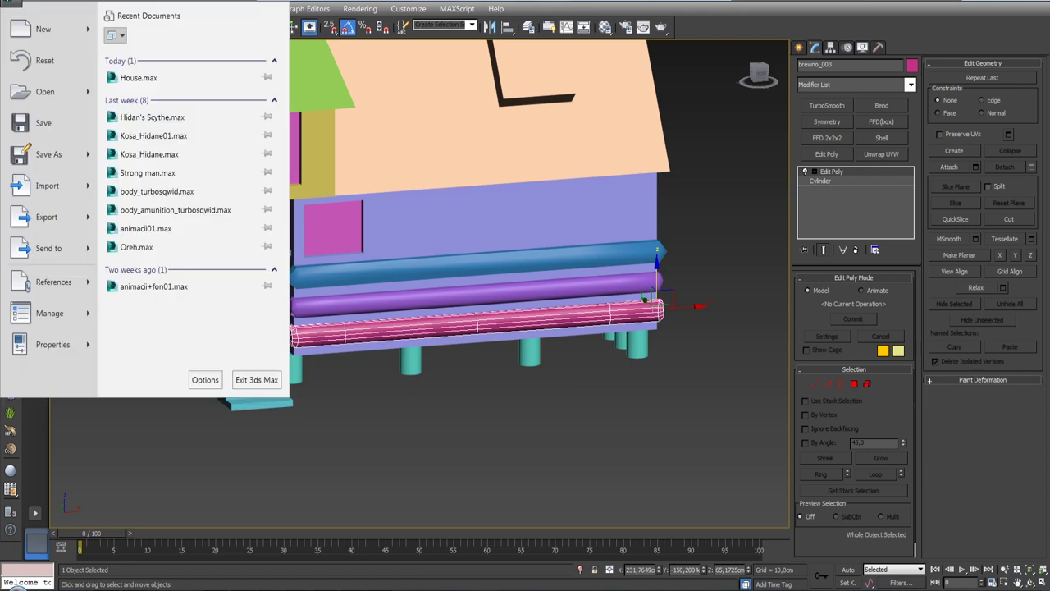
click(55, 164)
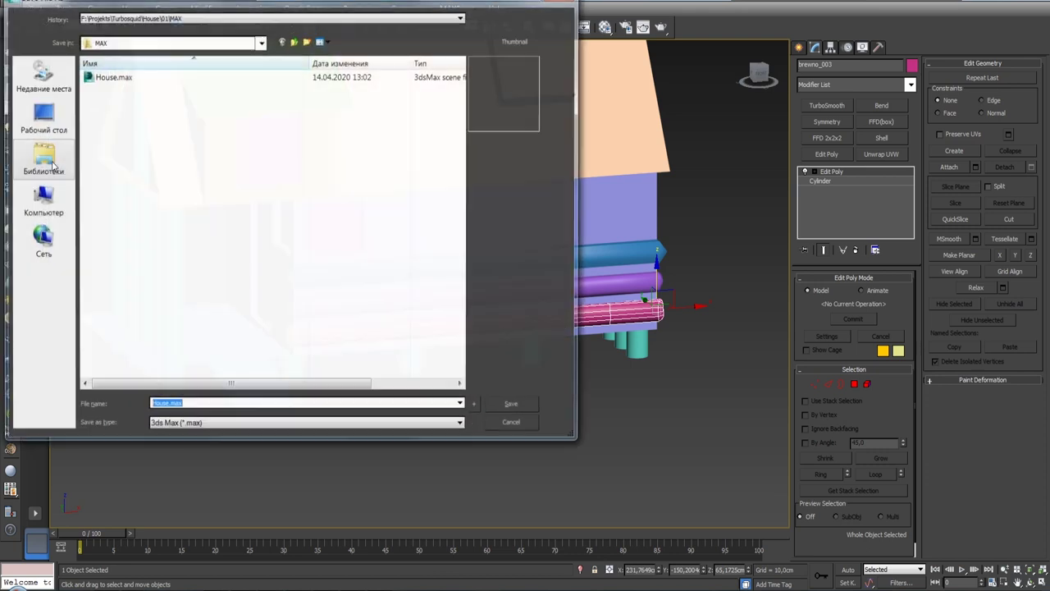
click(478, 403)
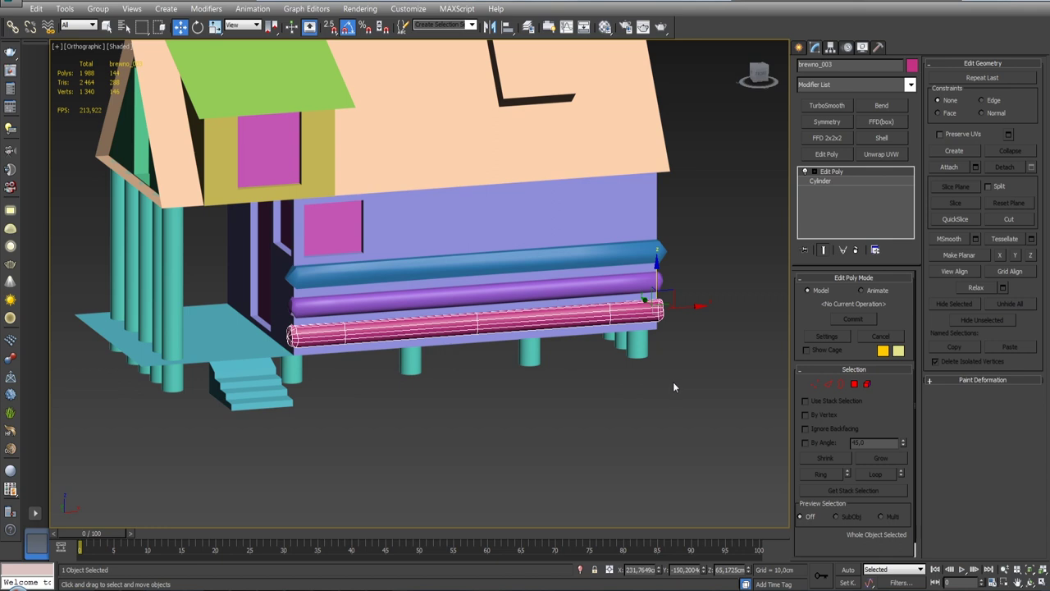
Collapse the pink and purple logs' stacks to editable polys.
right_click(832, 174)
click(898, 286)
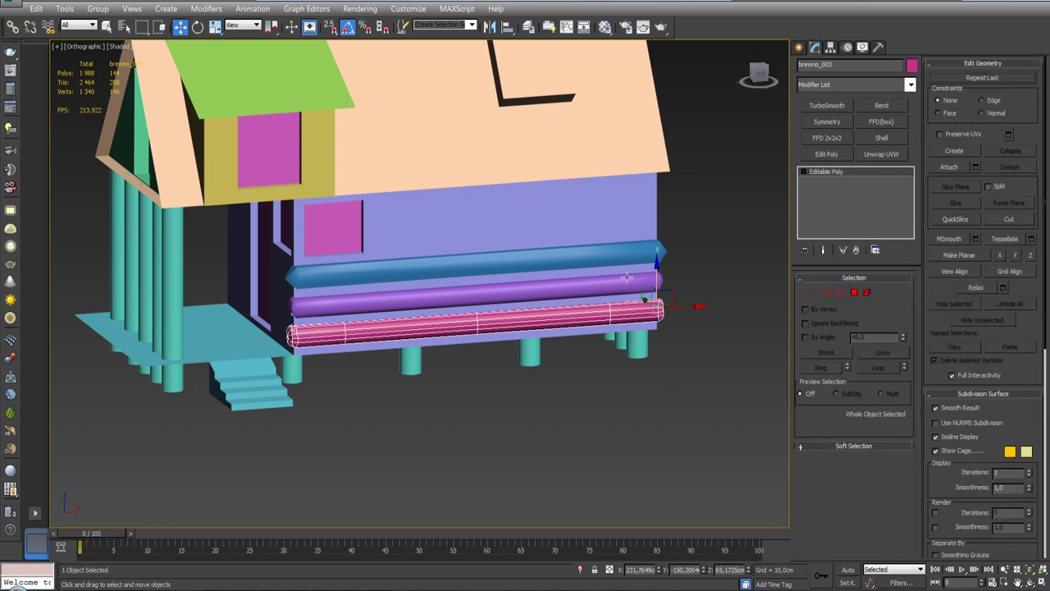
right_click(828, 174)
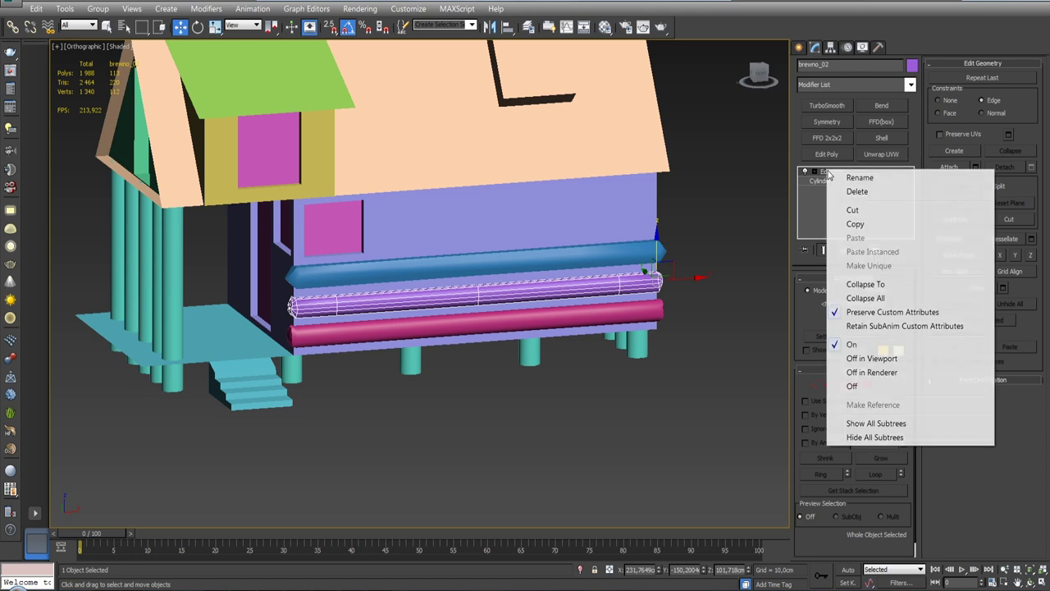
click(903, 281)
Collapse the top blue log to an editable poly and add an Unwrap UVW modifier.
click(628, 250)
right_click(832, 174)
click(885, 284)
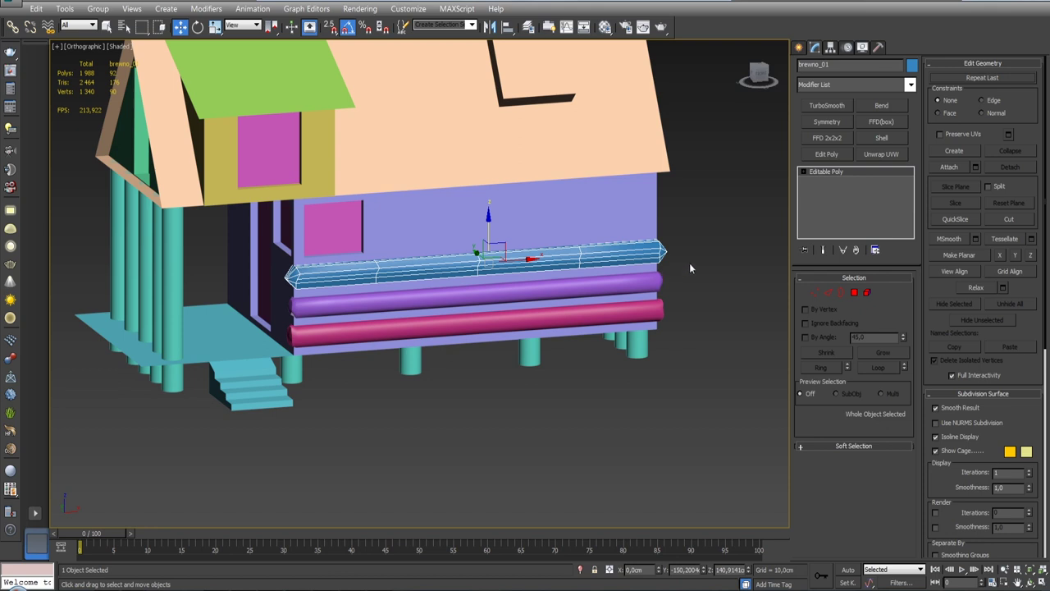
click(876, 154)
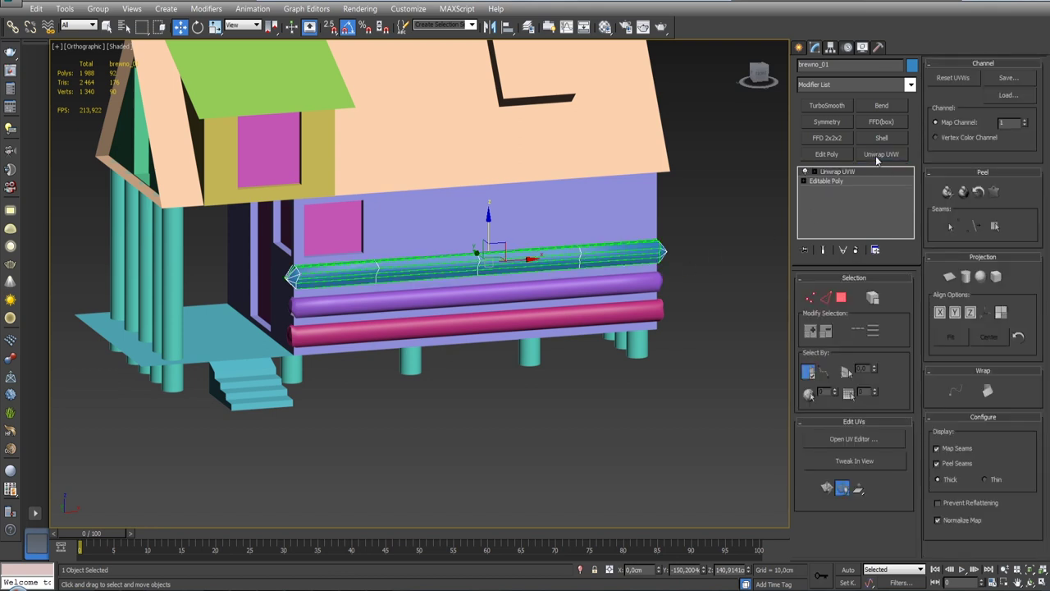
Hide map seams, open an enlarged UV editor, and isolate the blue log.
click(937, 448)
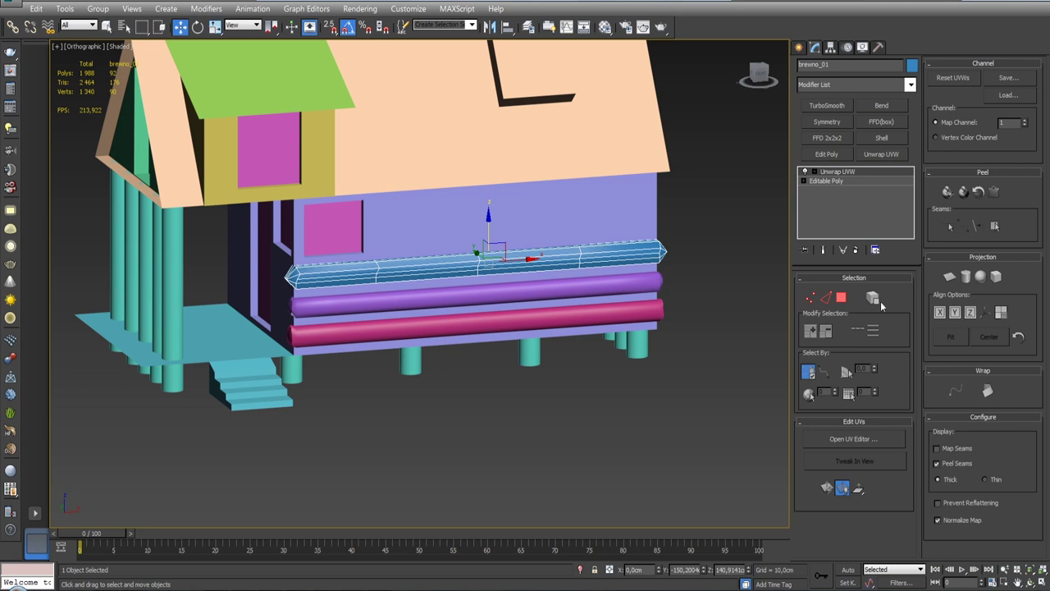
click(853, 439)
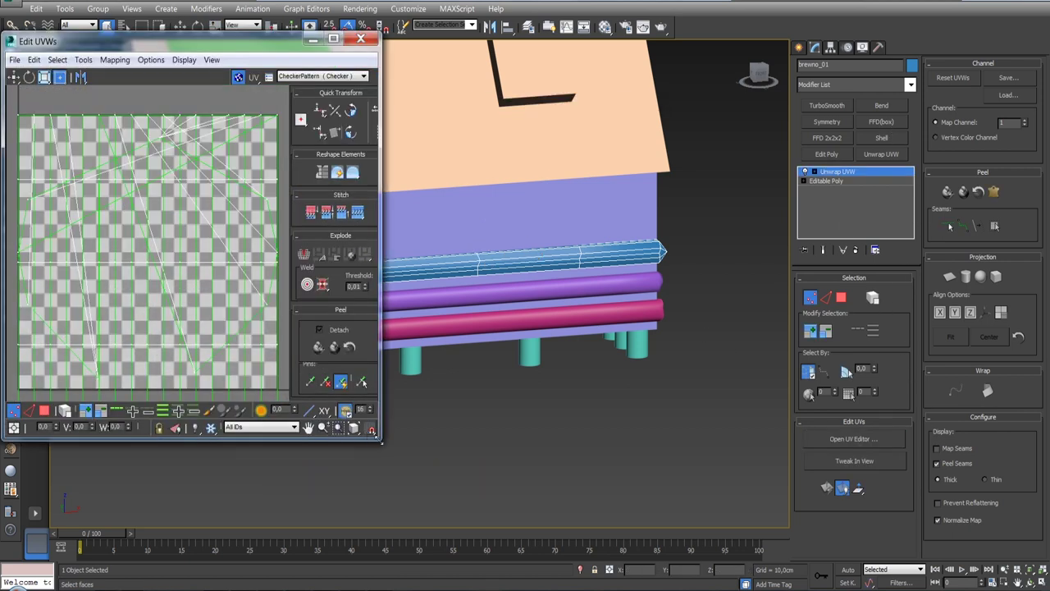
drag(380, 440, 493, 590)
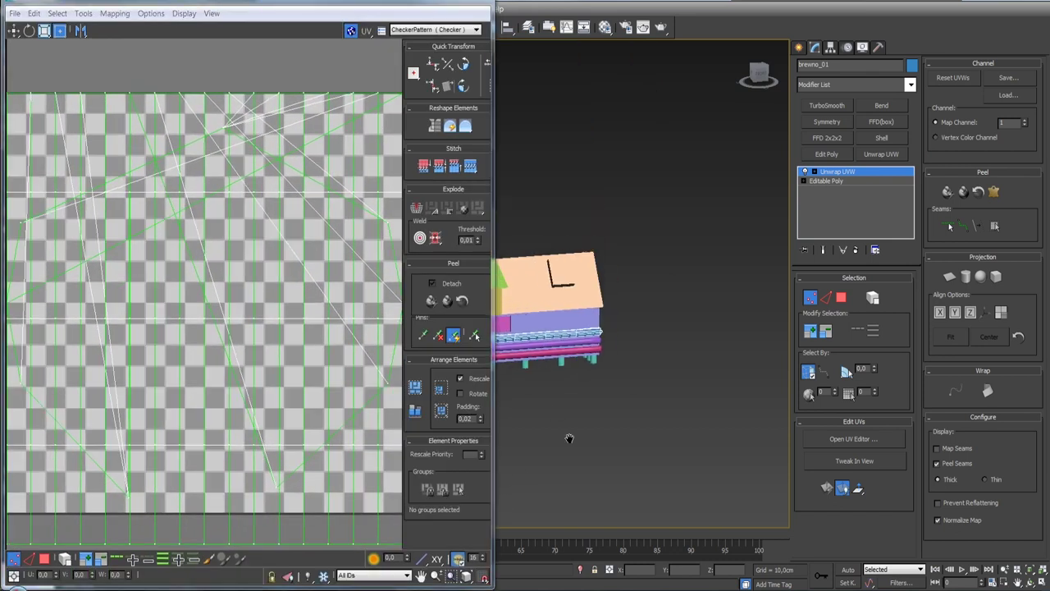
click(580, 569)
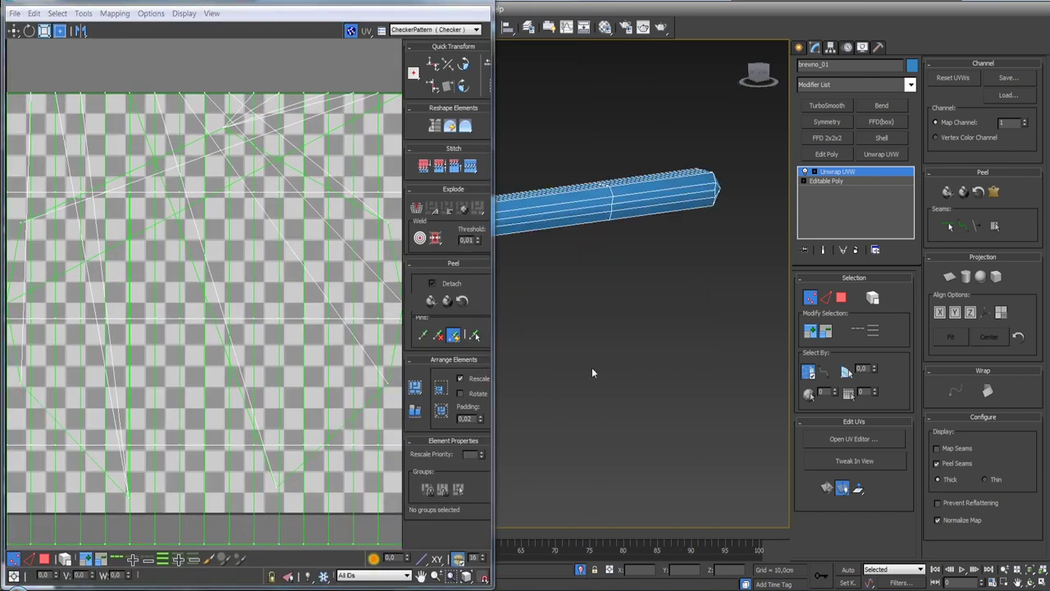
In edge mode, select an edge loop around the log's faceted end.
alt+middle_drag(648, 361, 706, 399)
scroll(615, 357, up, 5)
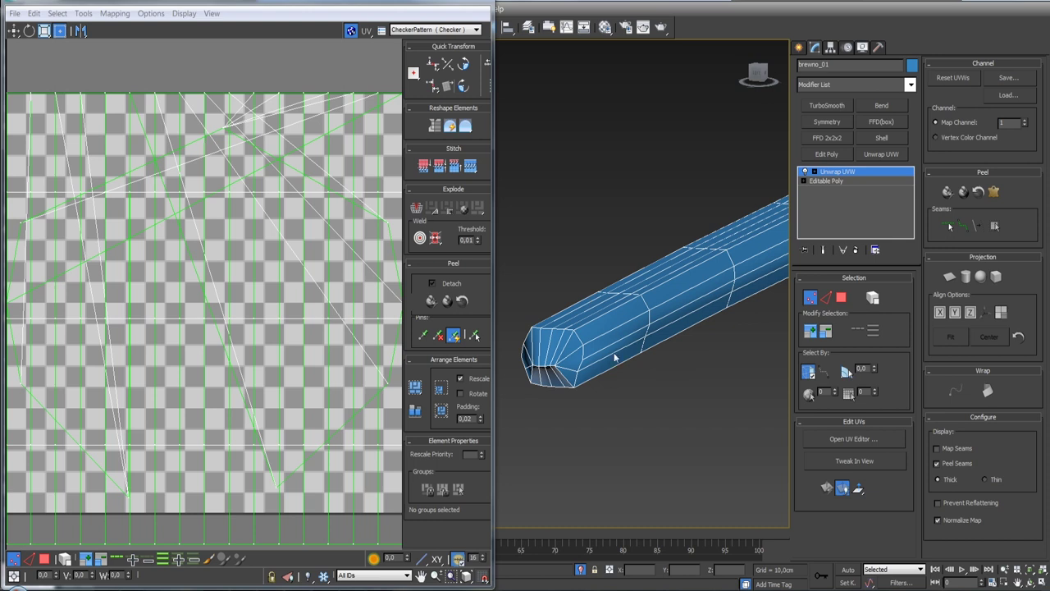
click(826, 297)
scroll(591, 332, up, 2)
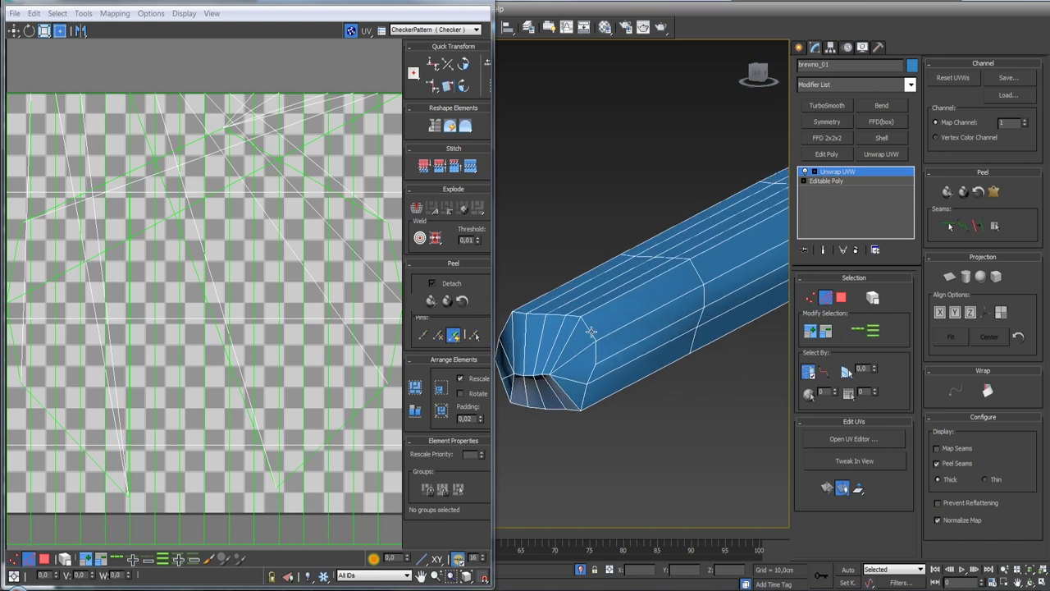
click(854, 331)
click(854, 331)
Select the edge loop bounding the end face and convert it to a UV seam.
scroll(673, 339, down, 3)
alt+middle_drag(710, 368, 738, 361)
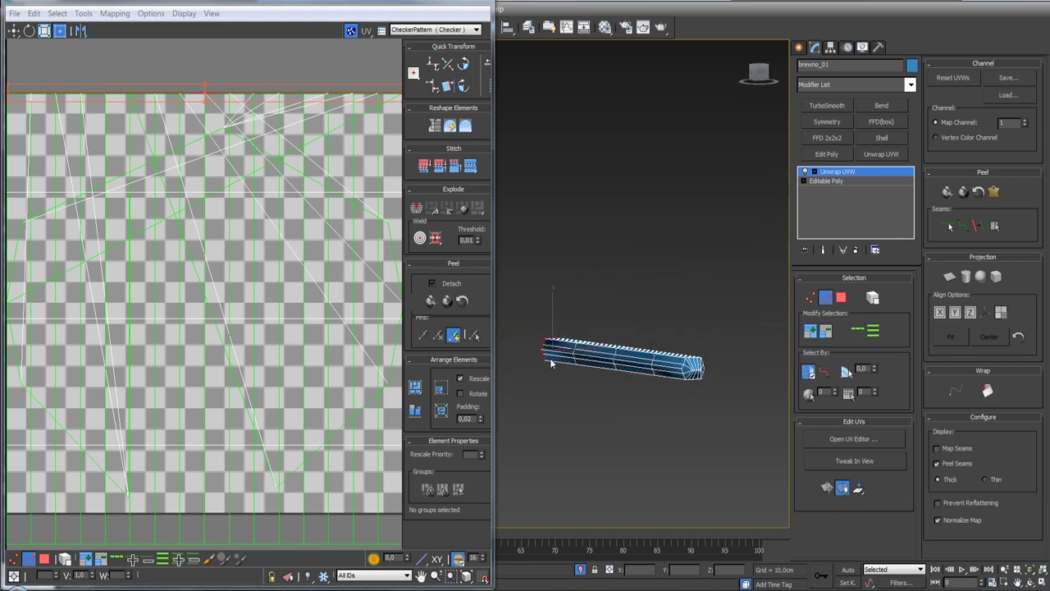
scroll(578, 344, up, 3)
click(579, 324)
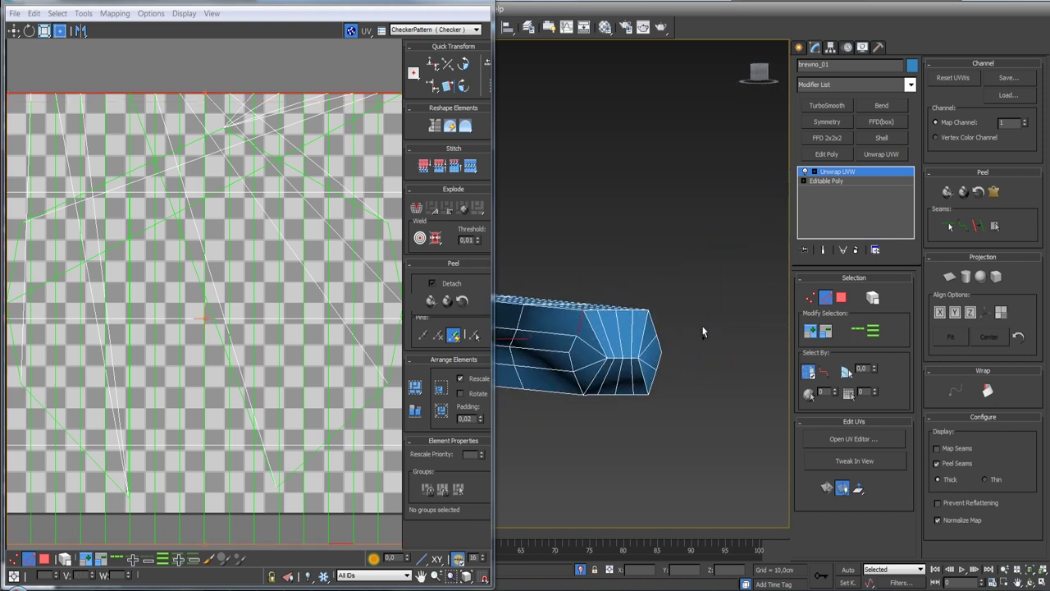
click(858, 334)
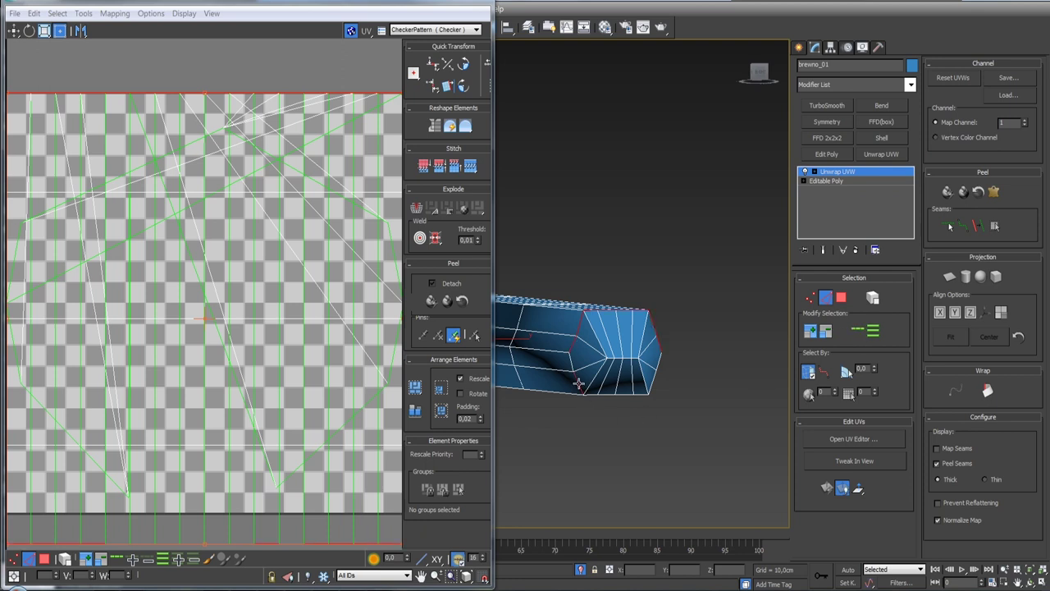
click(857, 335)
click(977, 226)
Select the edge loop at the log's other end and the edge line along its underside.
click(572, 395)
mouse_move(573, 395)
alt+middle_down()
mouse_move(624, 353)
mouse_move(641, 319)
mouse_move(552, 379)
alt+middle_up()
click(857, 331)
click(641, 318)
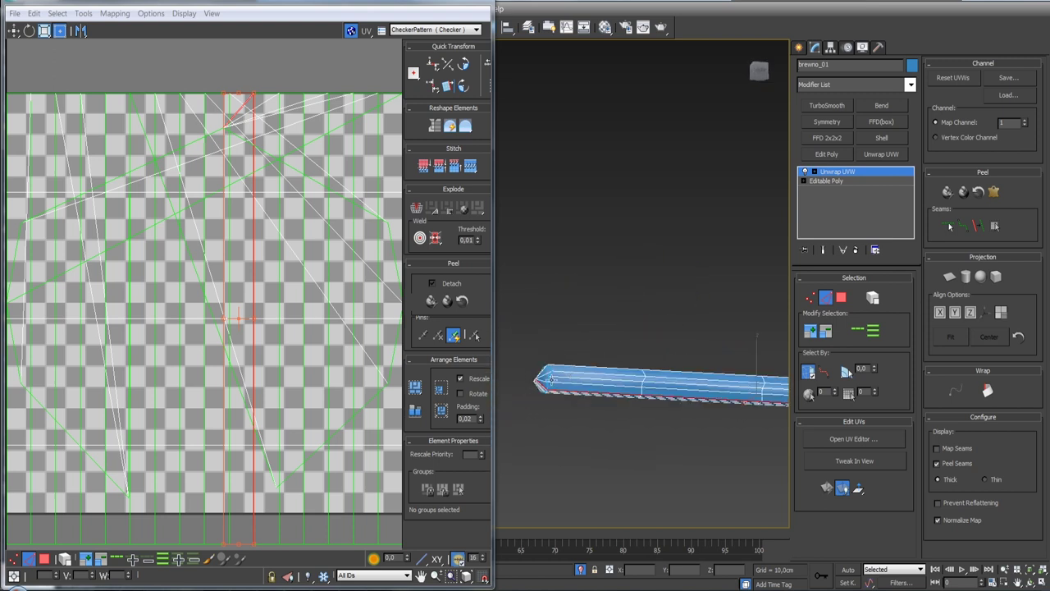
scroll(546, 384, up, 3)
click(531, 392)
Make the underside edge line a seam, then pelt-map and commit the log's body faces.
click(984, 225)
click(841, 297)
click(685, 382)
click(995, 225)
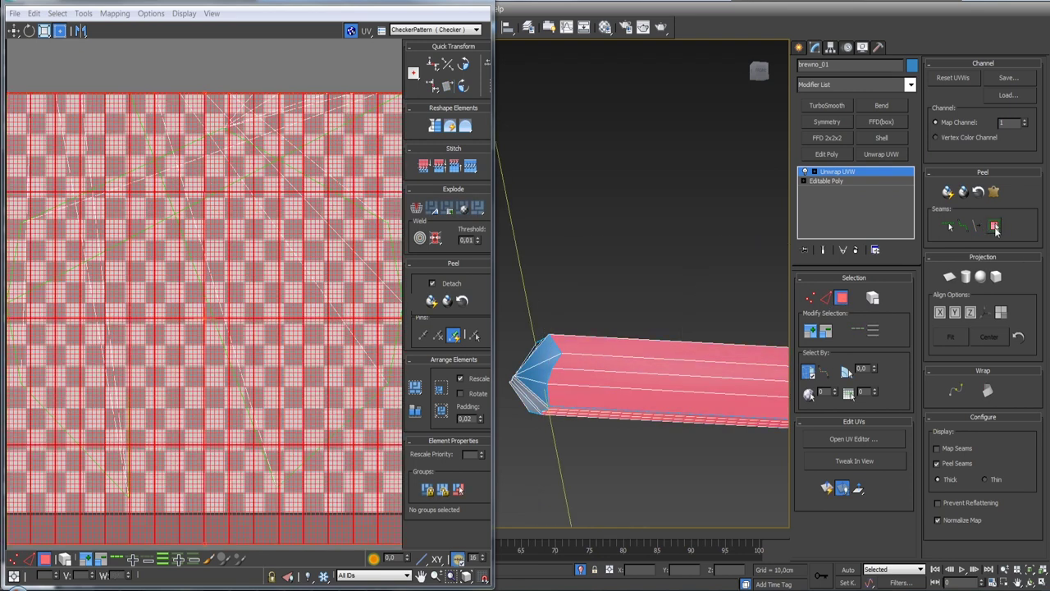
click(993, 191)
click(463, 145)
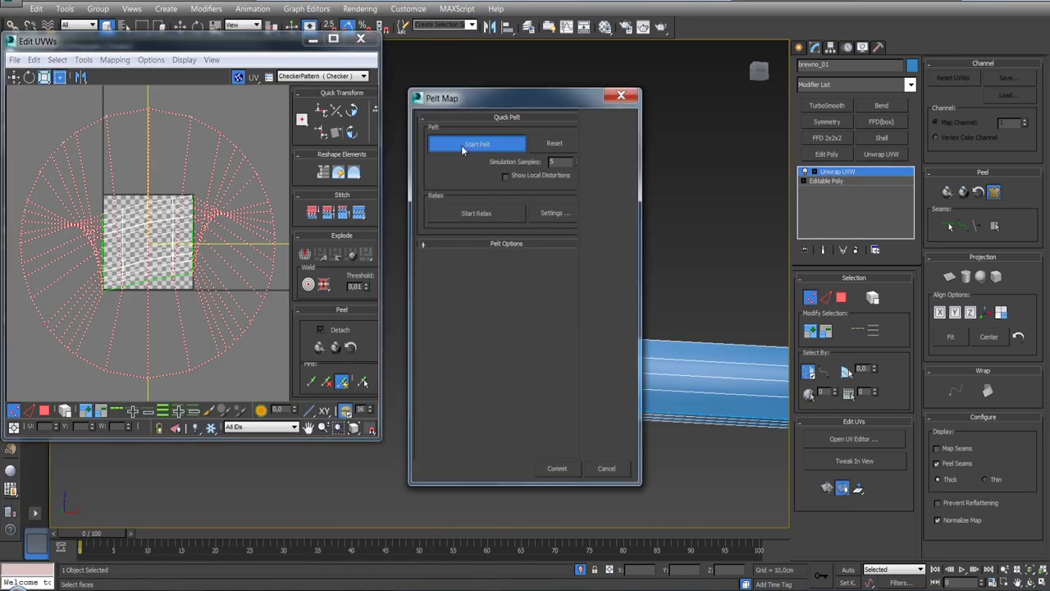
click(556, 212)
Relax the body UVs using Relax By Polygon Angles.
click(557, 468)
mouse_move(130, 77)
mouse_down()
mouse_move(975, 58)
mouse_move(857, 34)
mouse_up()
click(858, 53)
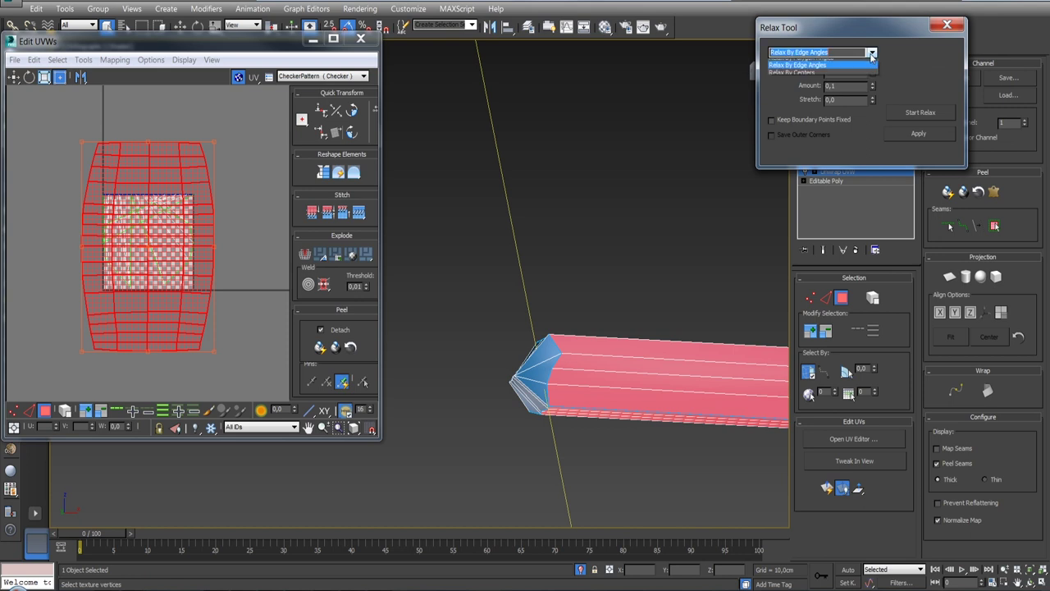
click(859, 64)
click(905, 114)
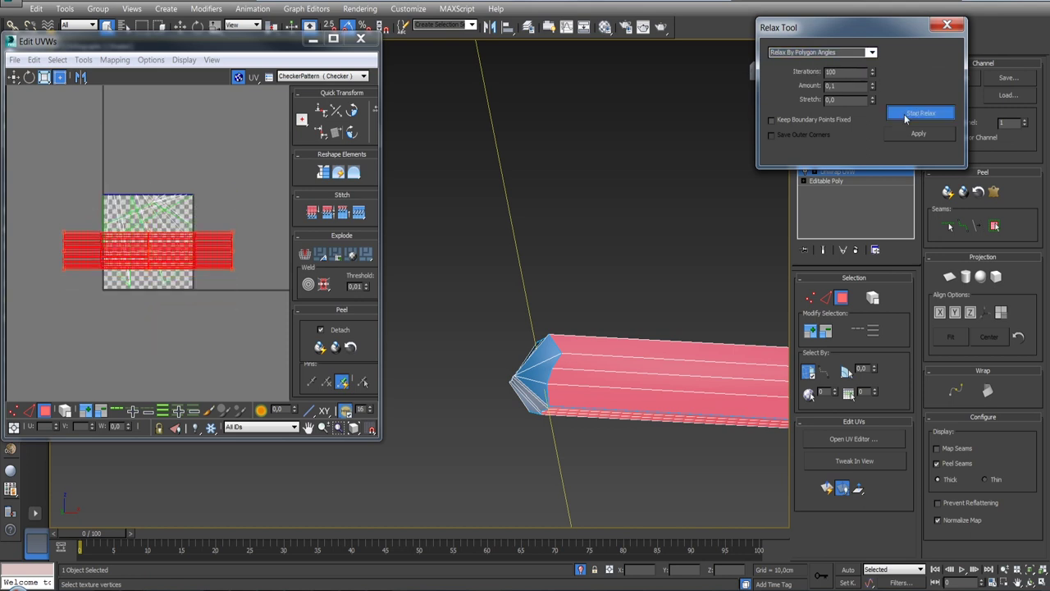
click(904, 114)
Pelt-map, commit and relax the first faceted end cap's UVs.
click(544, 367)
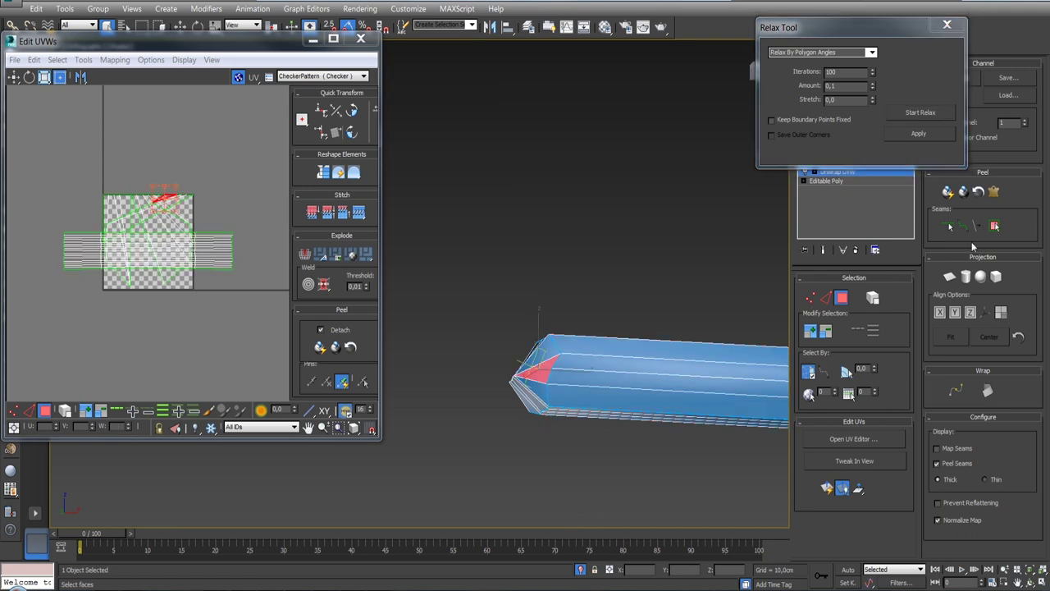
click(994, 226)
click(994, 192)
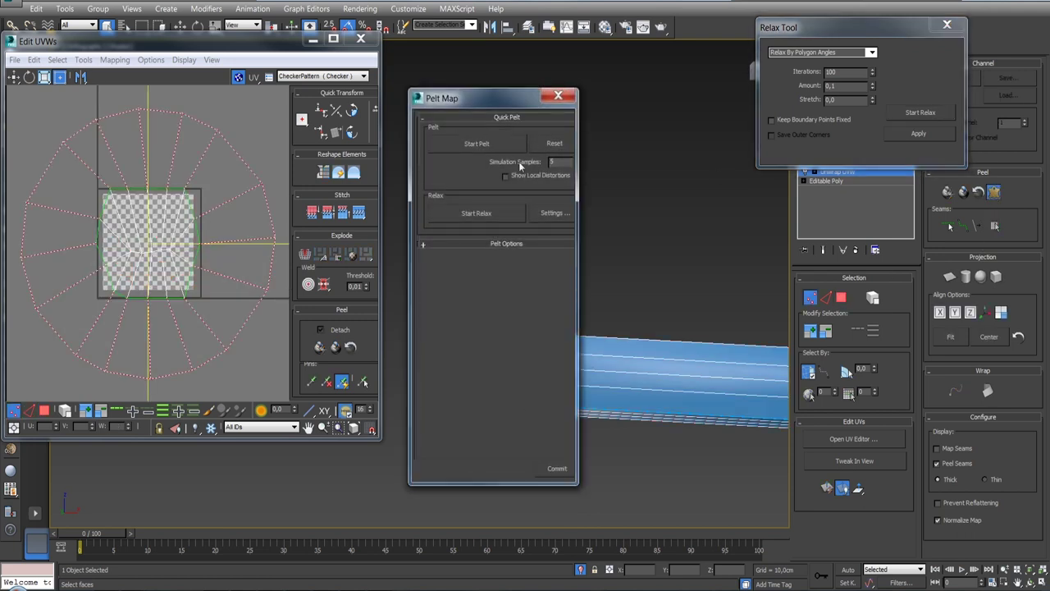
click(483, 144)
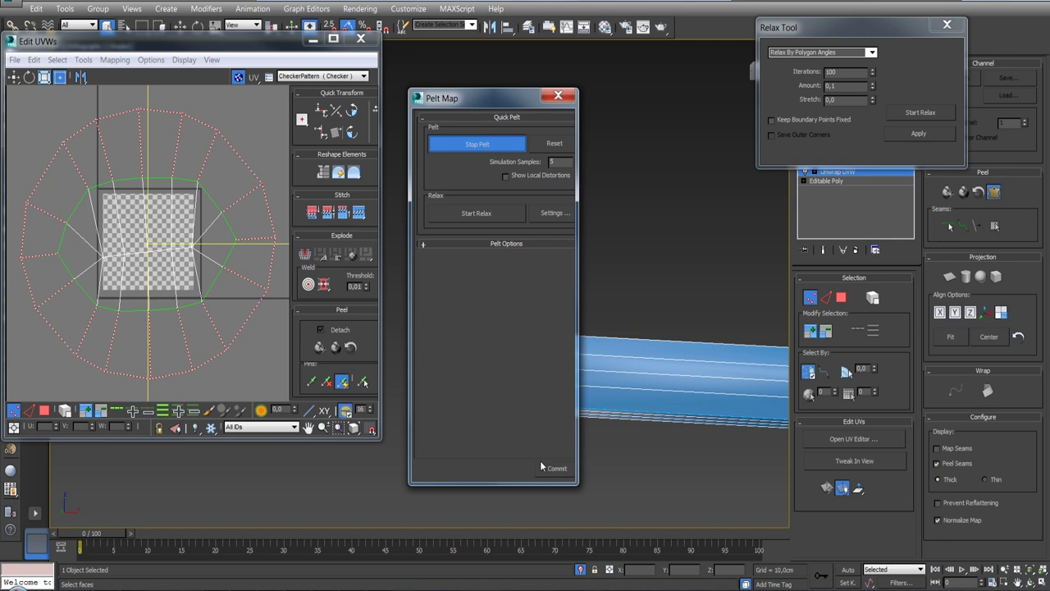
click(555, 468)
click(938, 115)
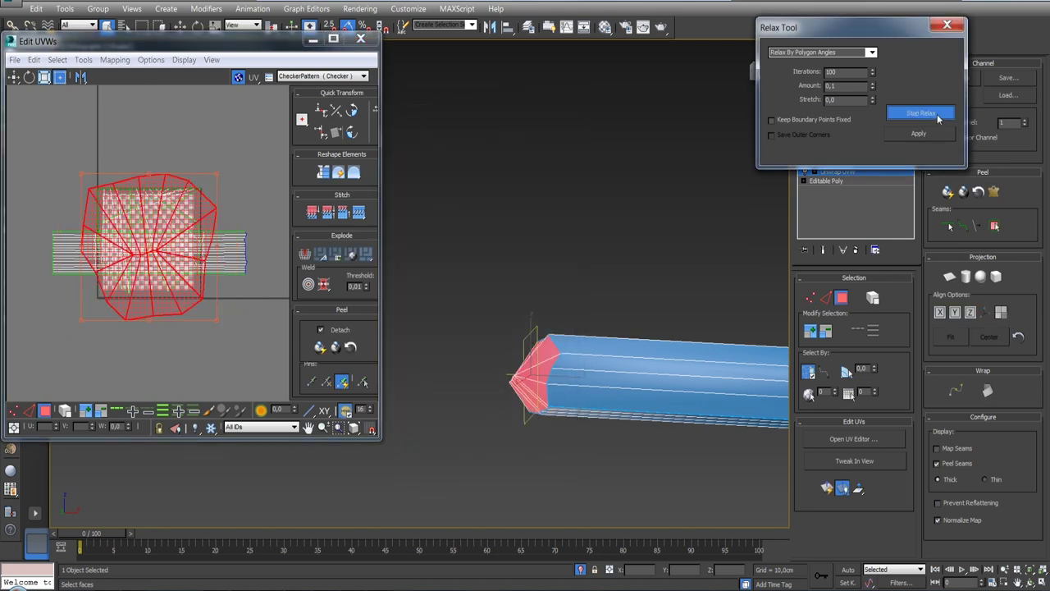
click(937, 114)
Pelt-map, commit and relax the other end cap, then select all the log's UVs.
mouse_move(468, 318)
alt+middle_down()
mouse_move(410, 317)
mouse_move(542, 328)
alt+middle_up()
scroll(410, 317, down, 3)
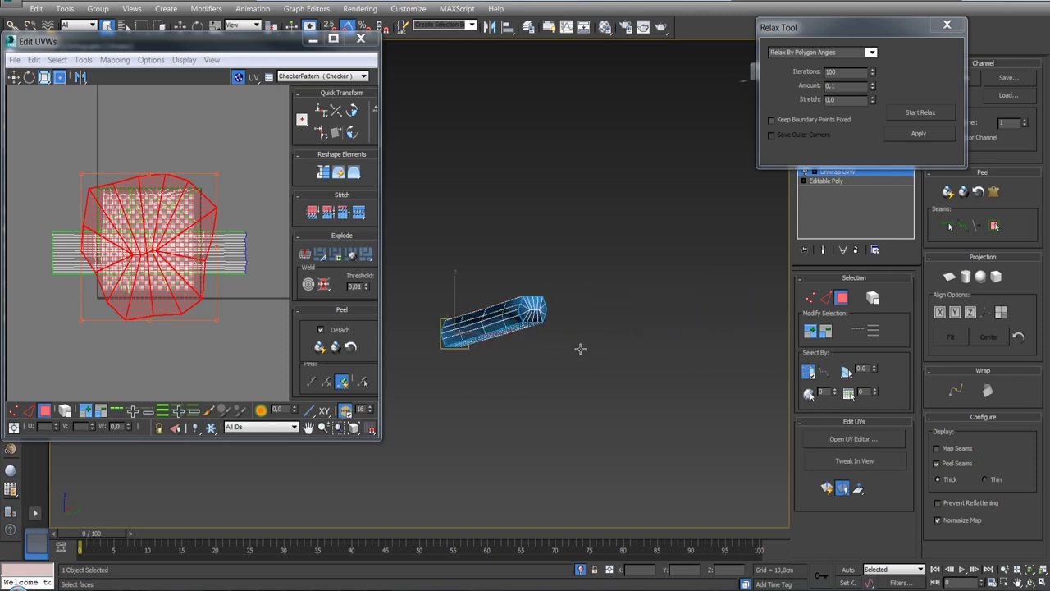
scroll(541, 327, up, 5)
click(536, 316)
click(994, 226)
click(995, 191)
click(484, 147)
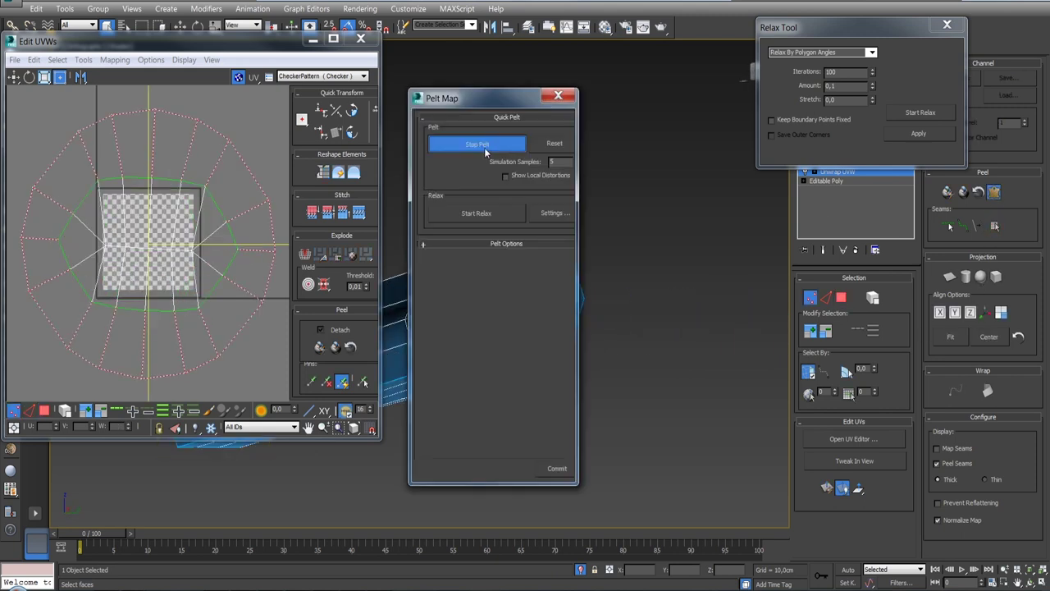
click(558, 468)
click(901, 113)
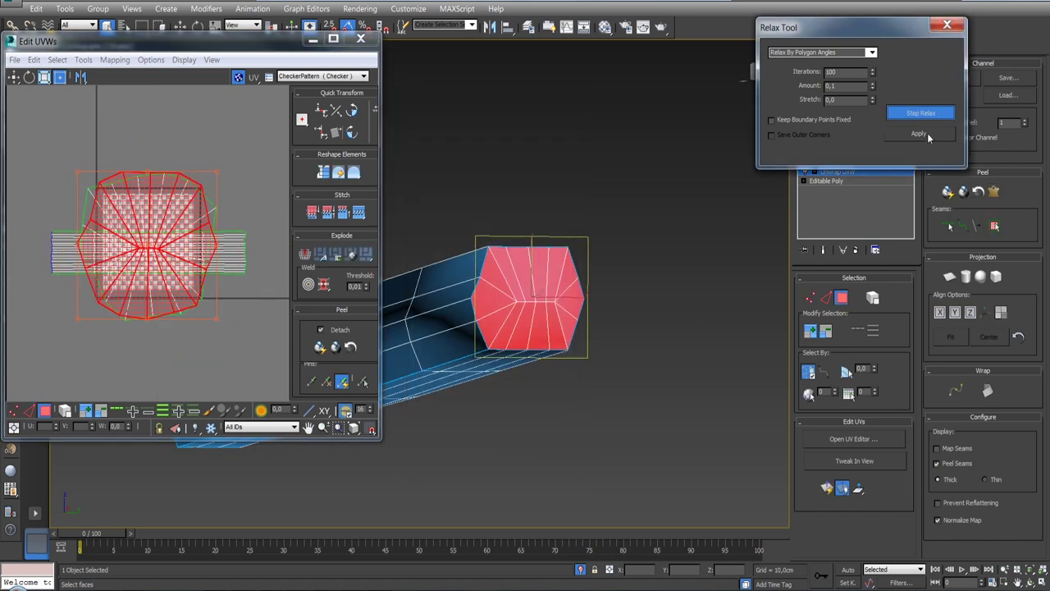
click(929, 113)
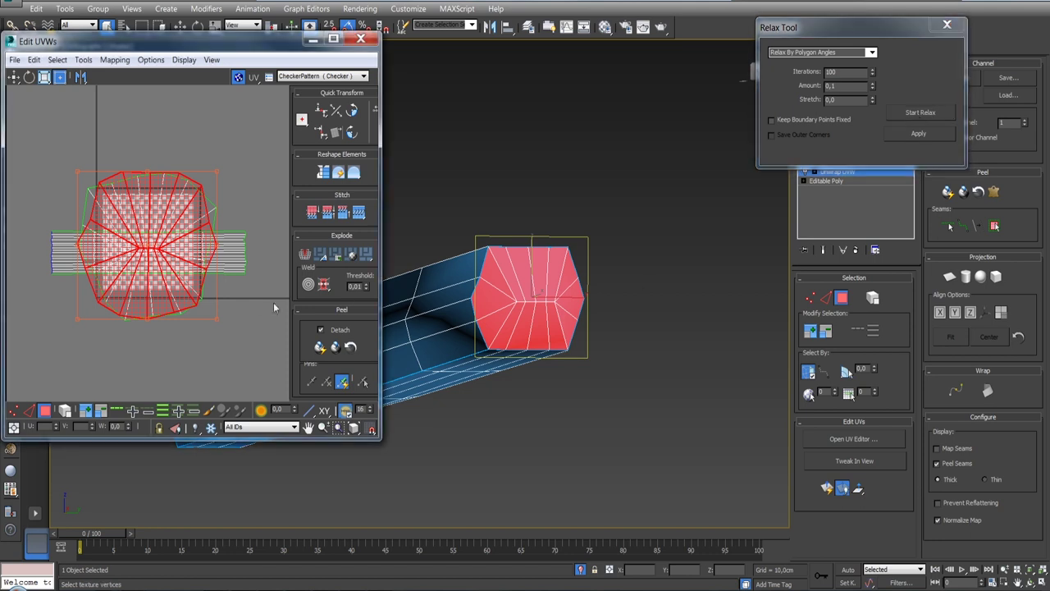
click(14, 77)
key(ctrl+a)
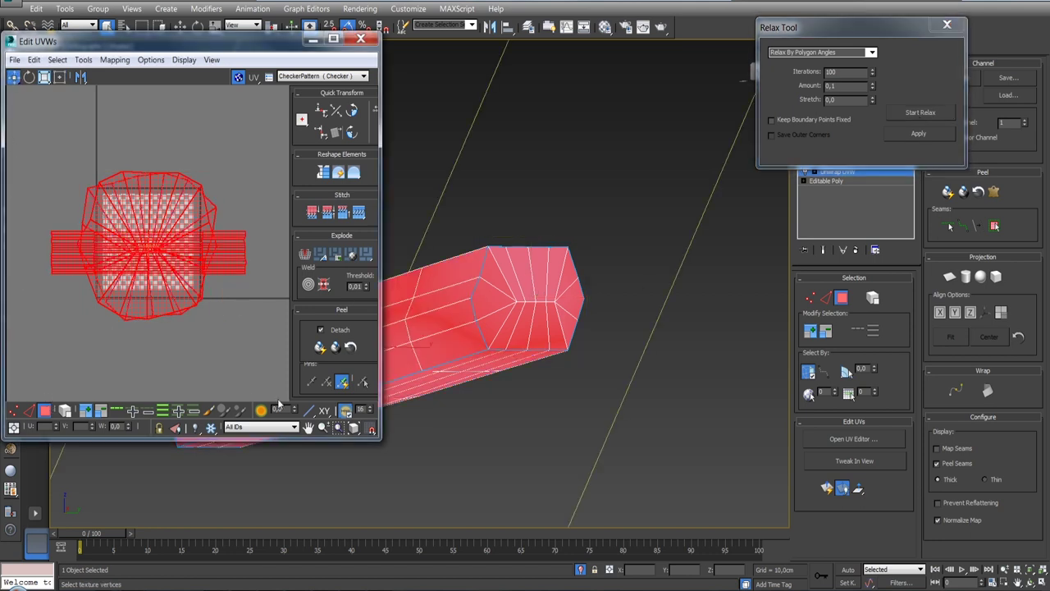
Pack the log's UV islands with rotation allowed and turn off the checker background.
drag(381, 442, 418, 532)
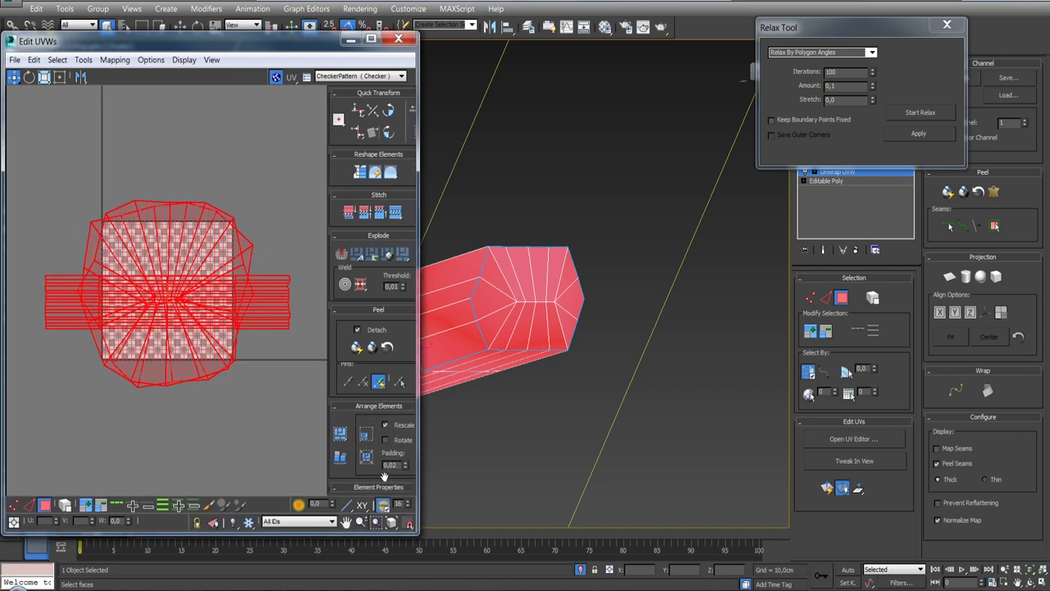
click(385, 440)
click(370, 435)
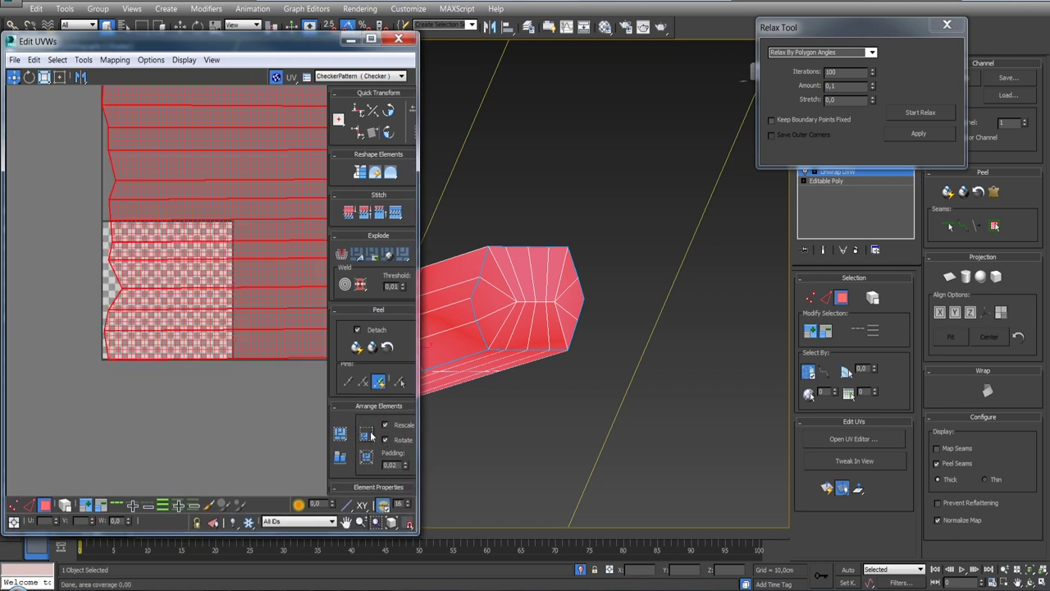
click(340, 433)
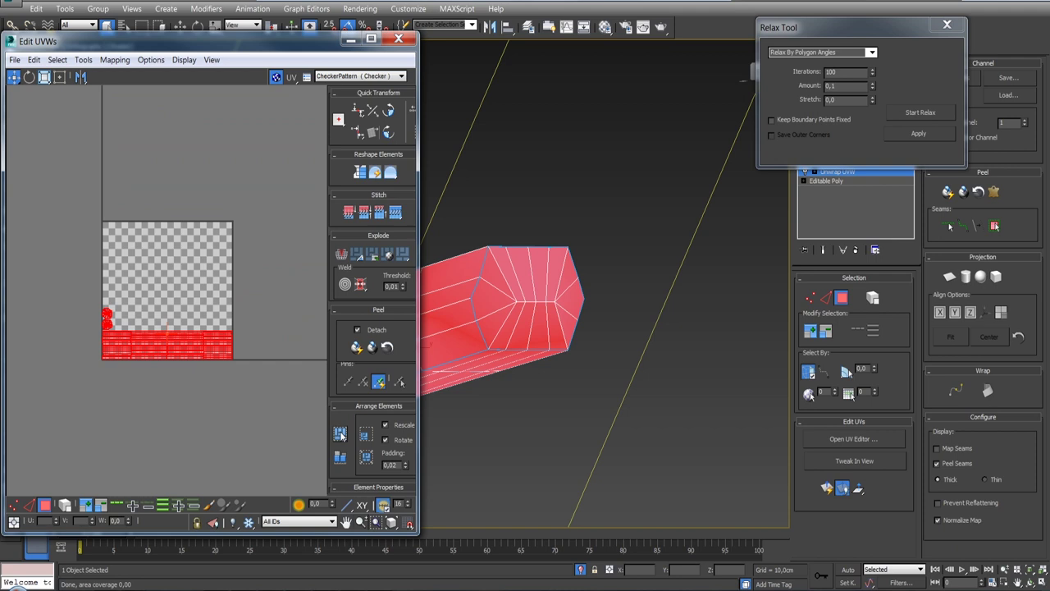
scroll(220, 348, up, 4)
scroll(220, 348, down, 2)
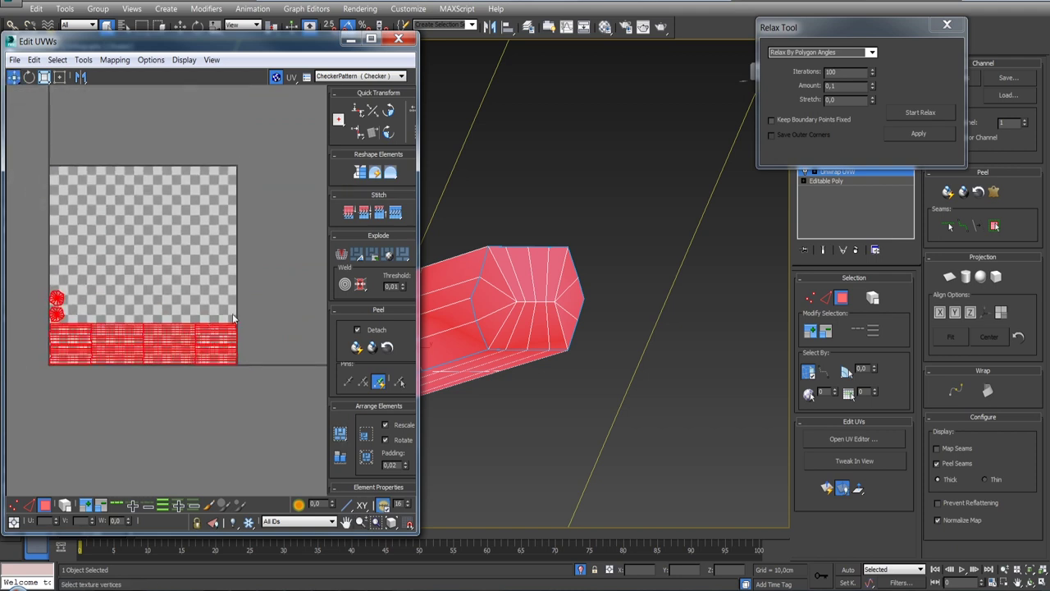
click(276, 77)
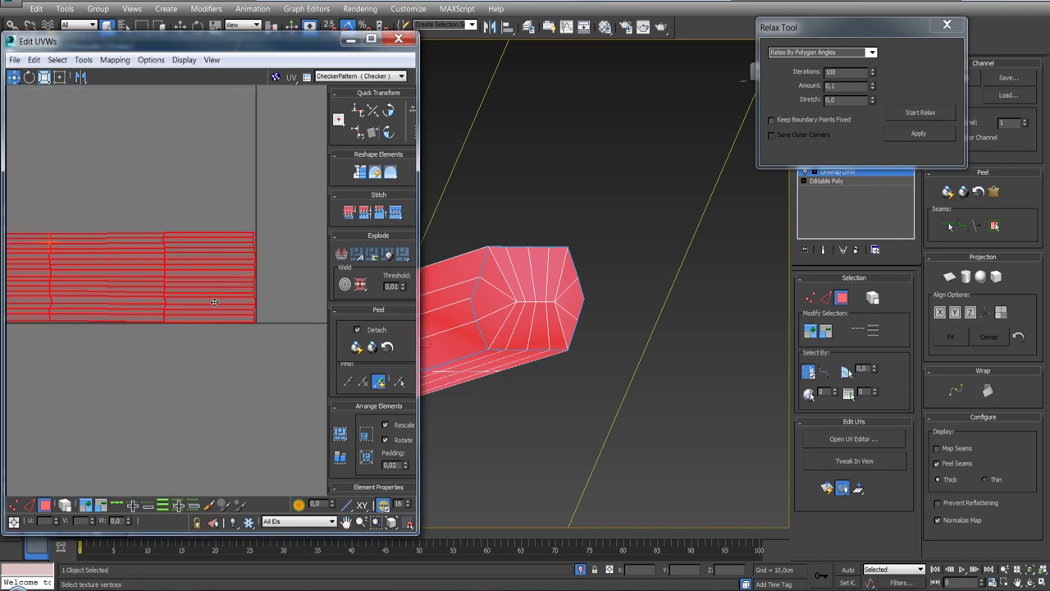
Collapse brevno_01's Unwrap UVW into its Editable Poly.
drag(861, 31, 856, 11)
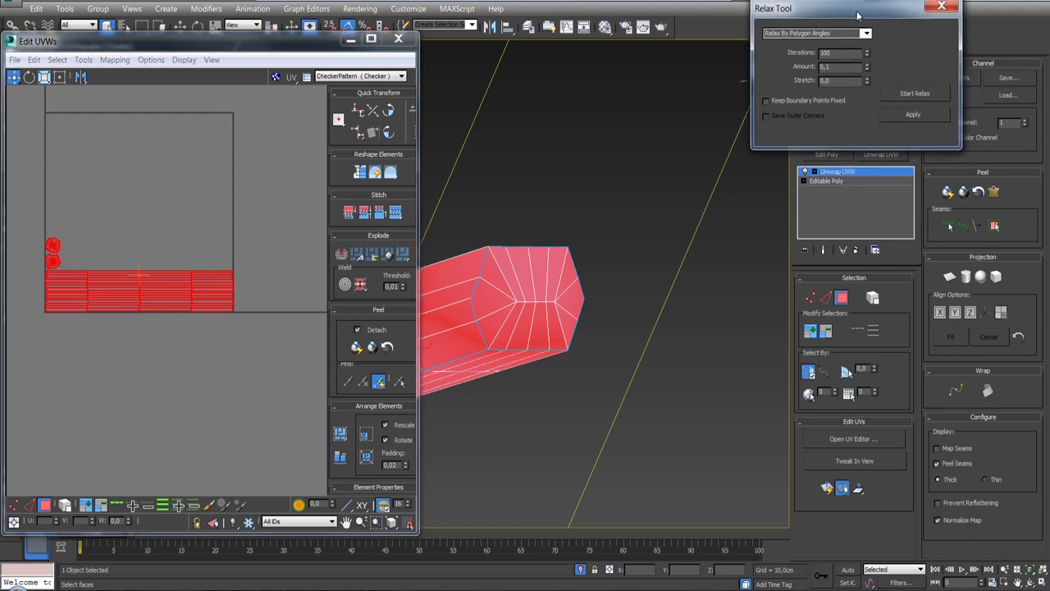
right_click(859, 175)
click(908, 283)
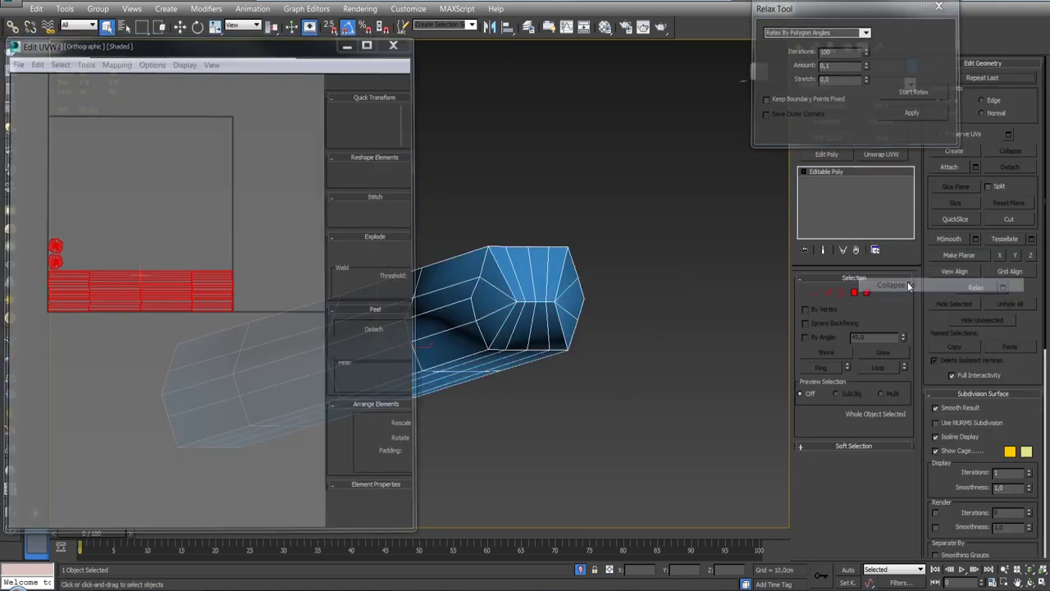
Assign a Checker map to the diffuse of the 01 - Default material.
click(605, 26)
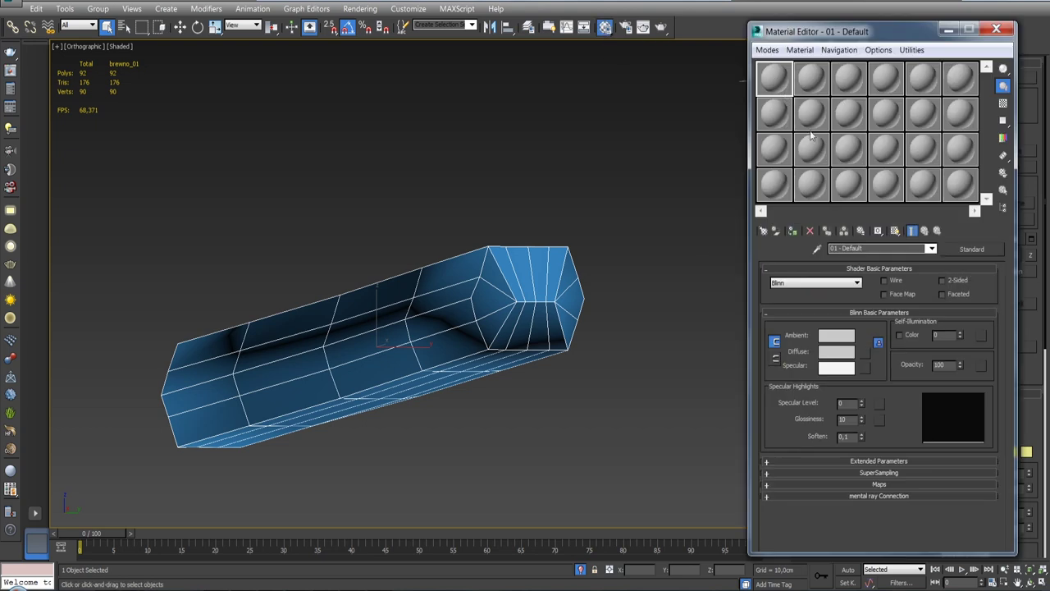
click(865, 355)
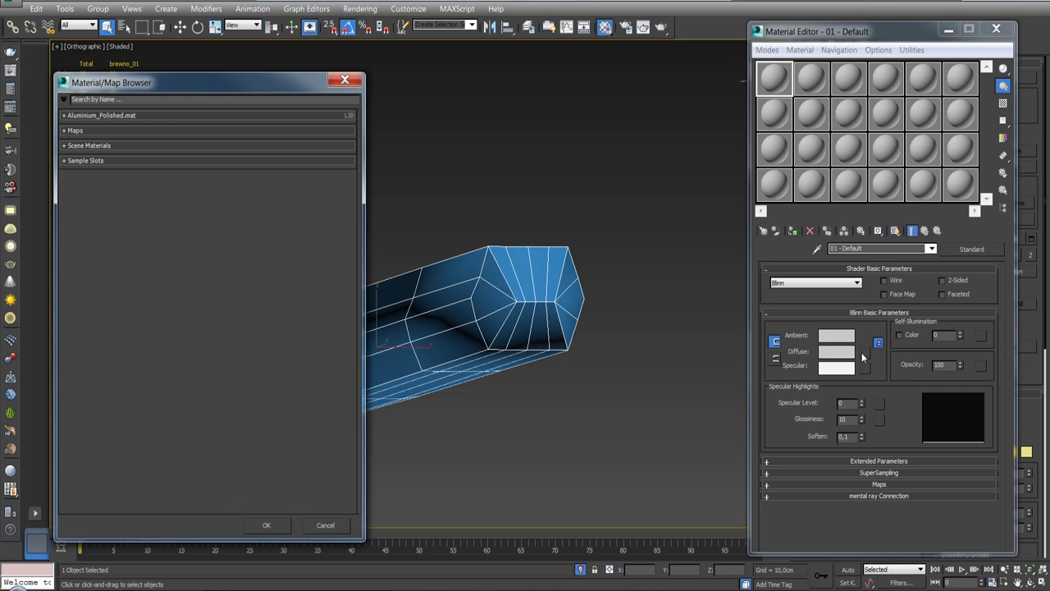
click(65, 133)
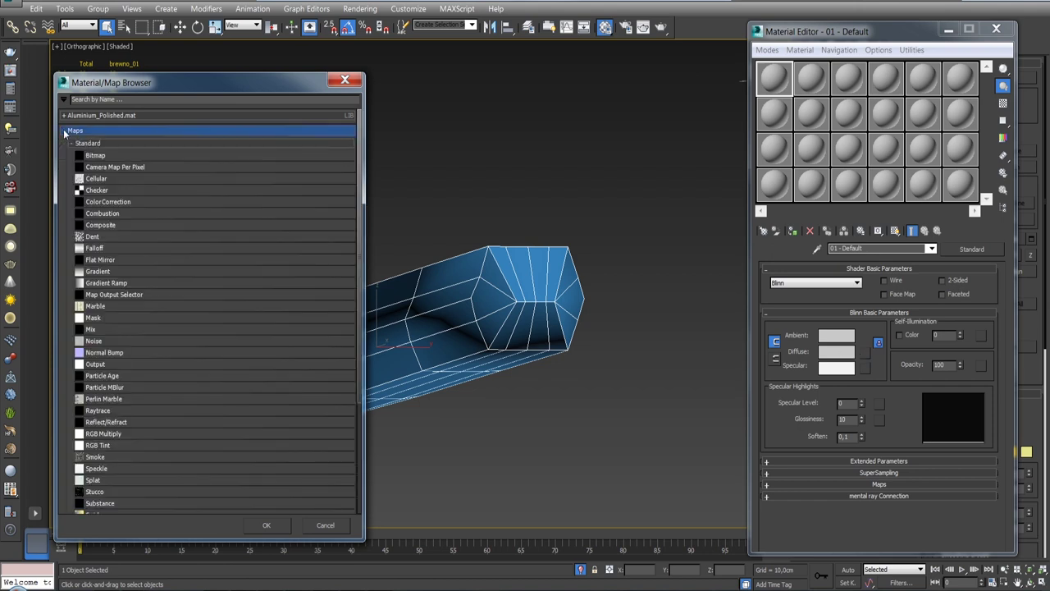
double_click(96, 190)
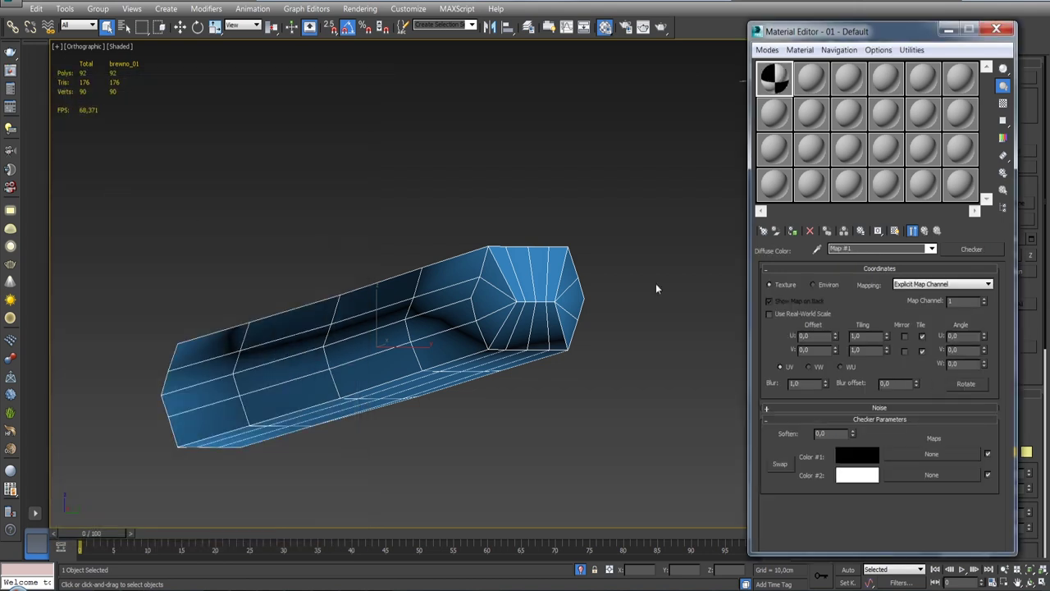
Set the checker's Color #1 to a teal green in the Color Selector.
click(856, 455)
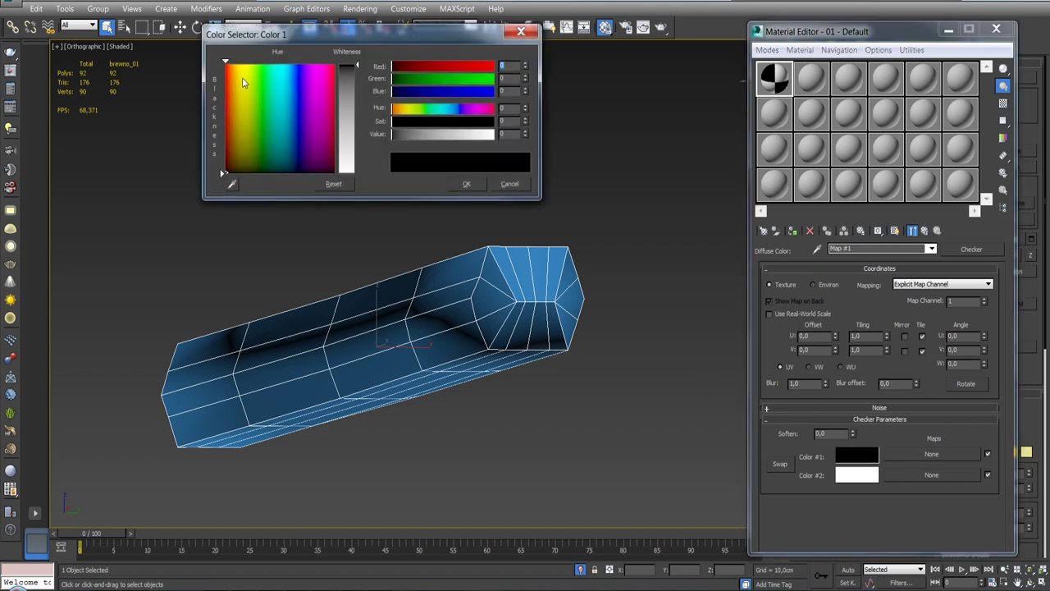
drag(229, 171, 278, 154)
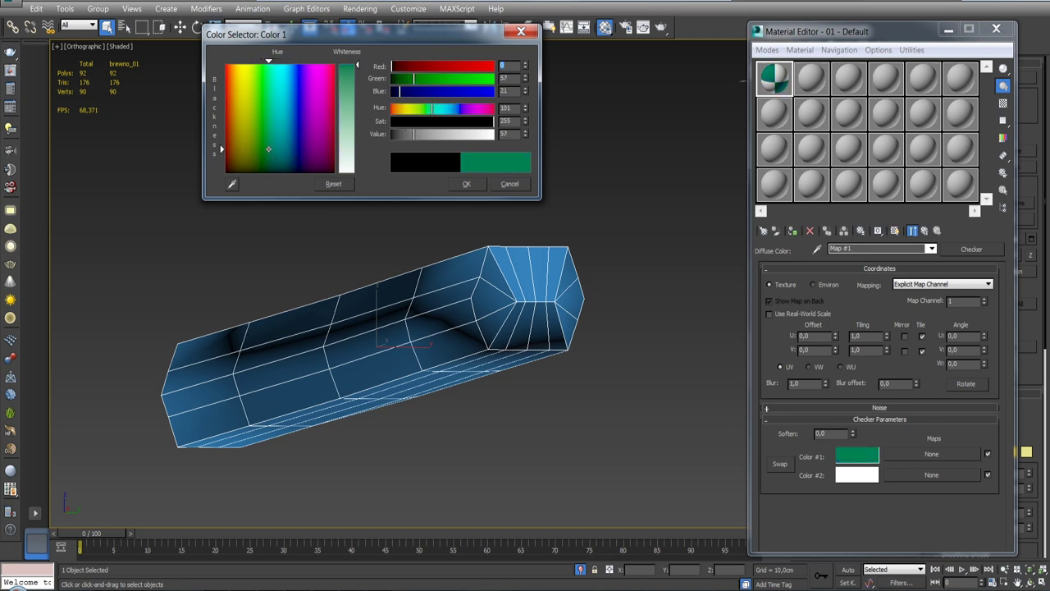
mouse_move(278, 154)
mouse_down()
mouse_move(266, 93)
mouse_move(280, 137)
mouse_up()
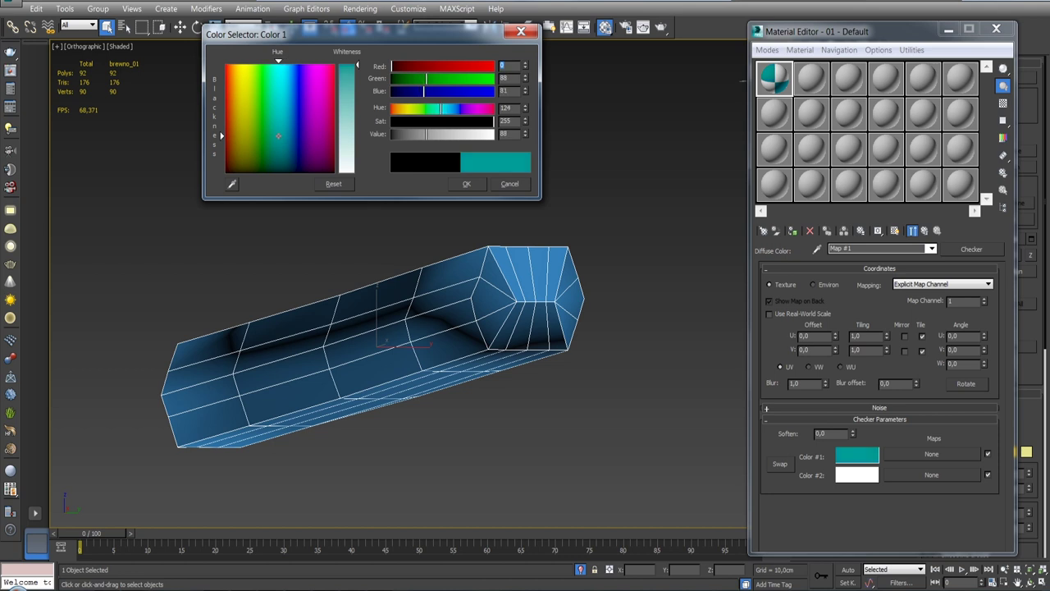
drag(280, 137, 278, 135)
drag(357, 65, 357, 103)
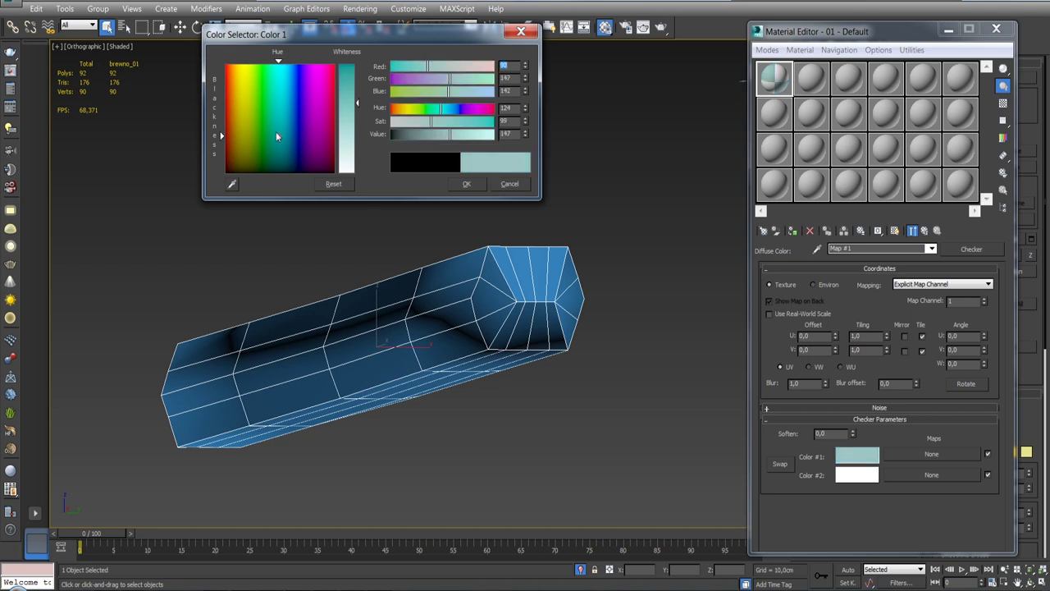
mouse_move(278, 136)
mouse_down()
mouse_move(267, 133)
mouse_move(292, 122)
mouse_up()
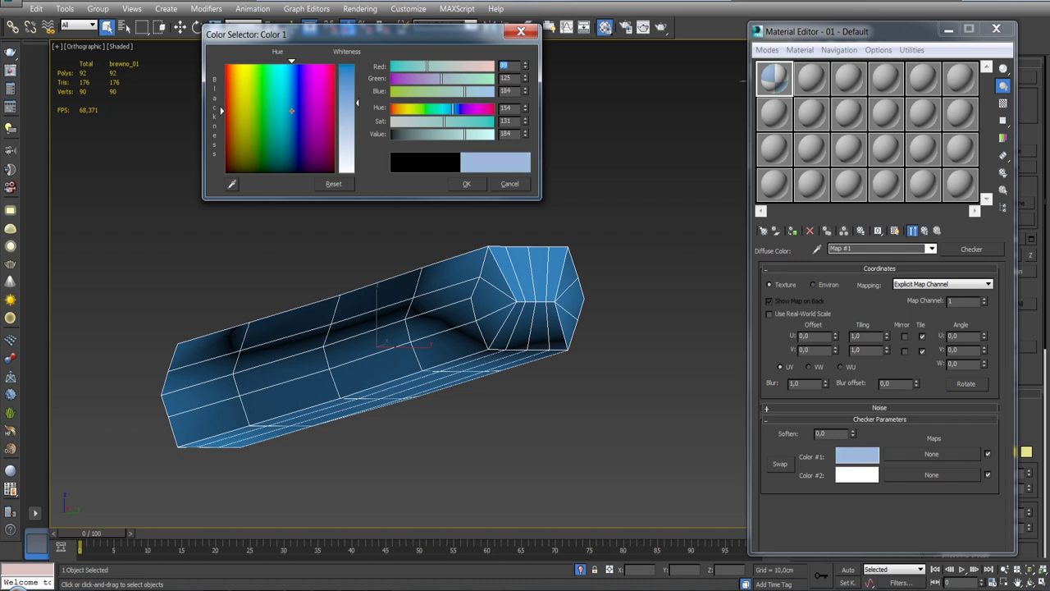
drag(357, 104, 357, 82)
drag(299, 126, 275, 129)
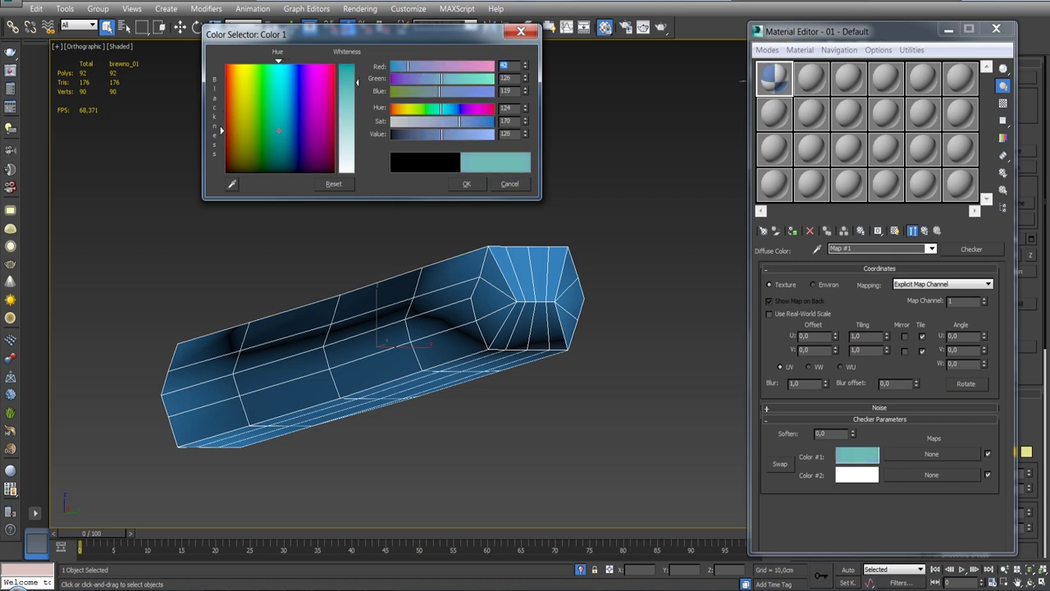
drag(275, 128, 265, 125)
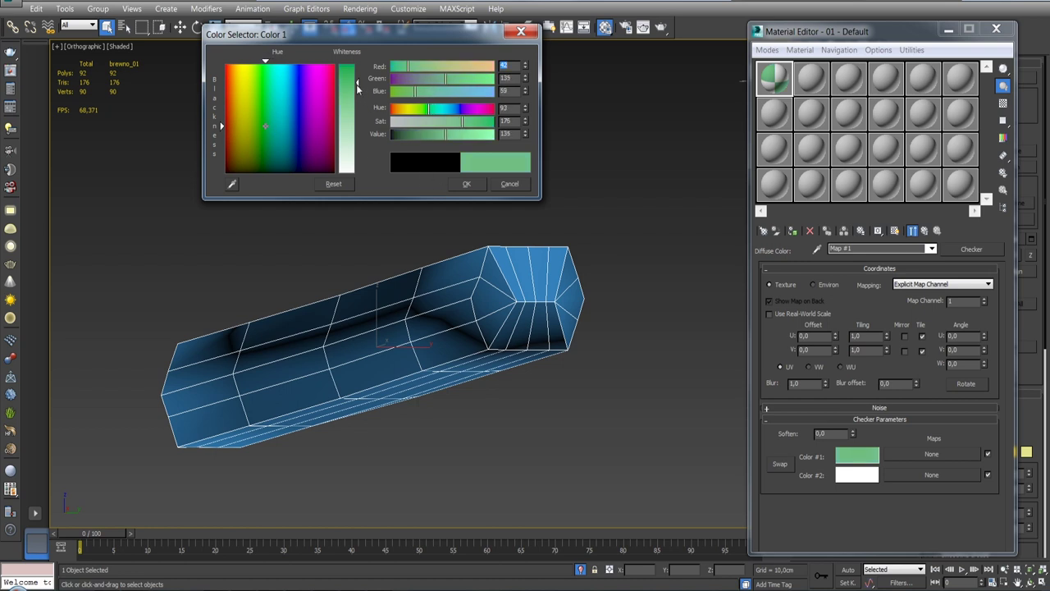
drag(356, 84, 351, 81)
drag(266, 124, 276, 132)
click(465, 185)
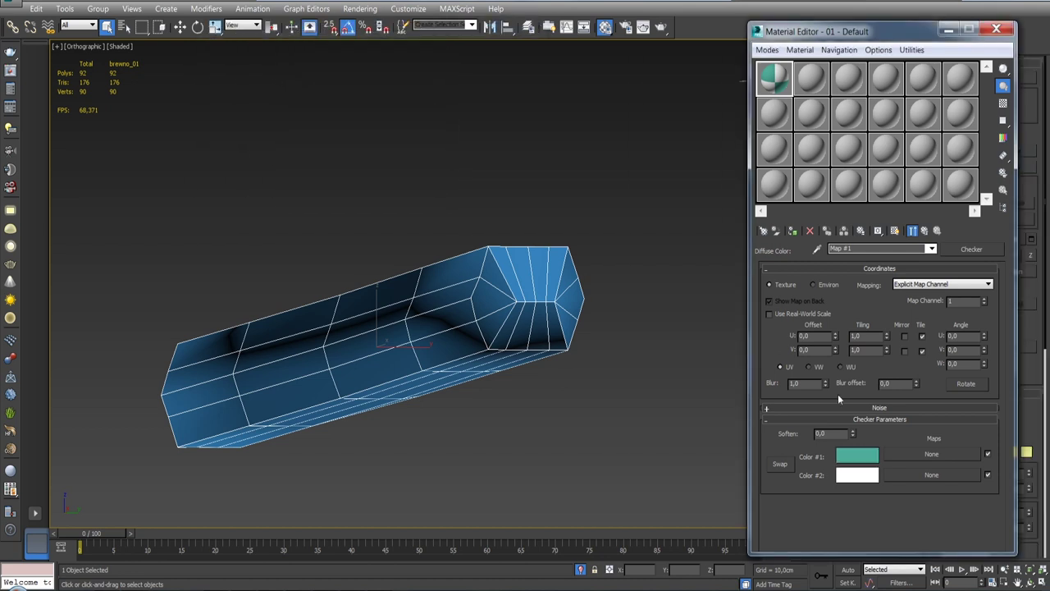
Shift the checker's Color #2 from white to a warm light tan.
click(849, 476)
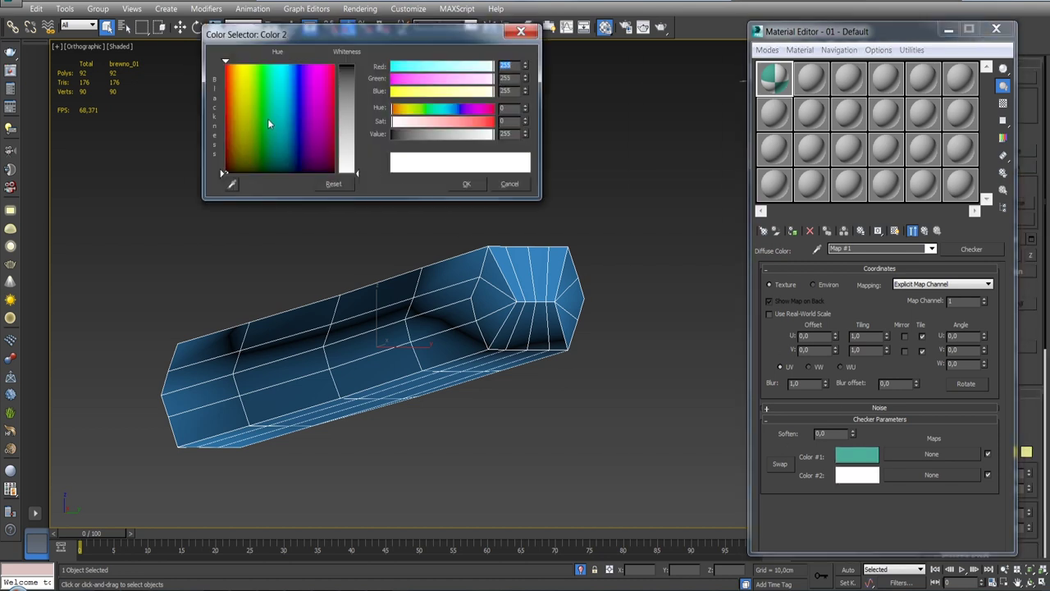
drag(360, 174, 290, 158)
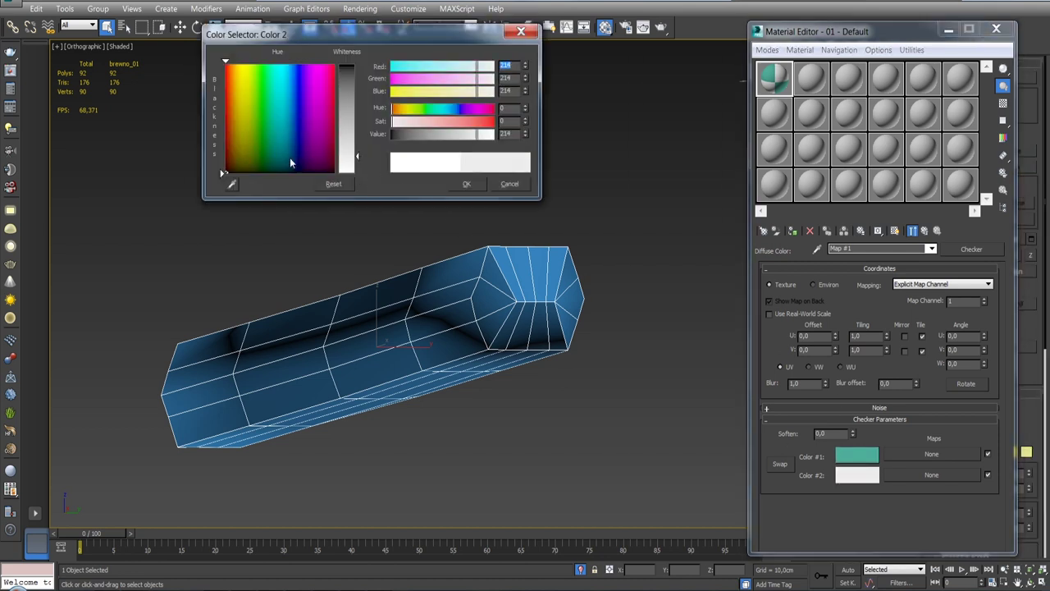
drag(231, 175, 233, 136)
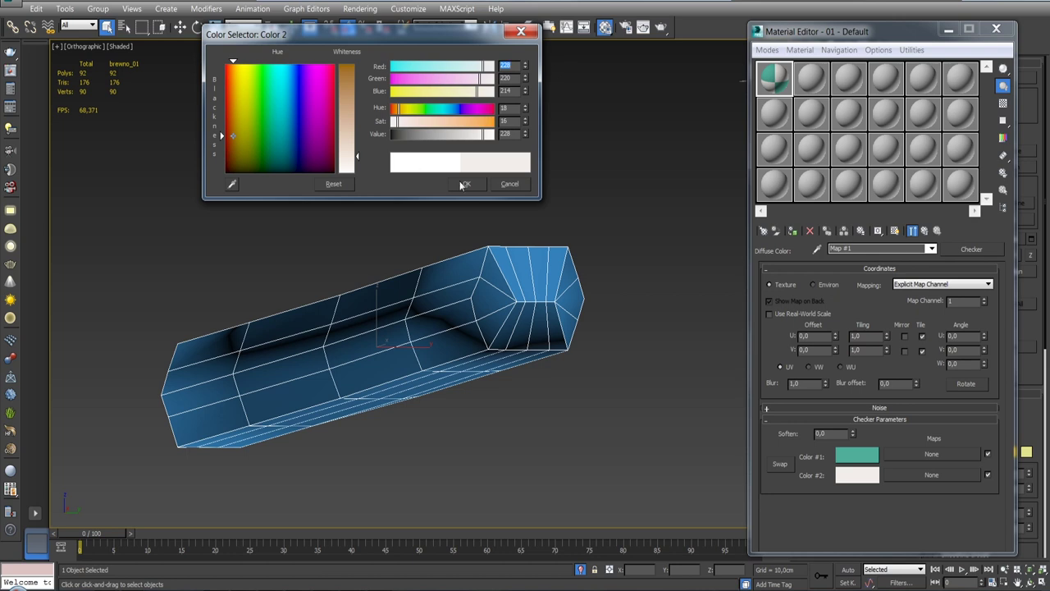
drag(358, 157, 358, 100)
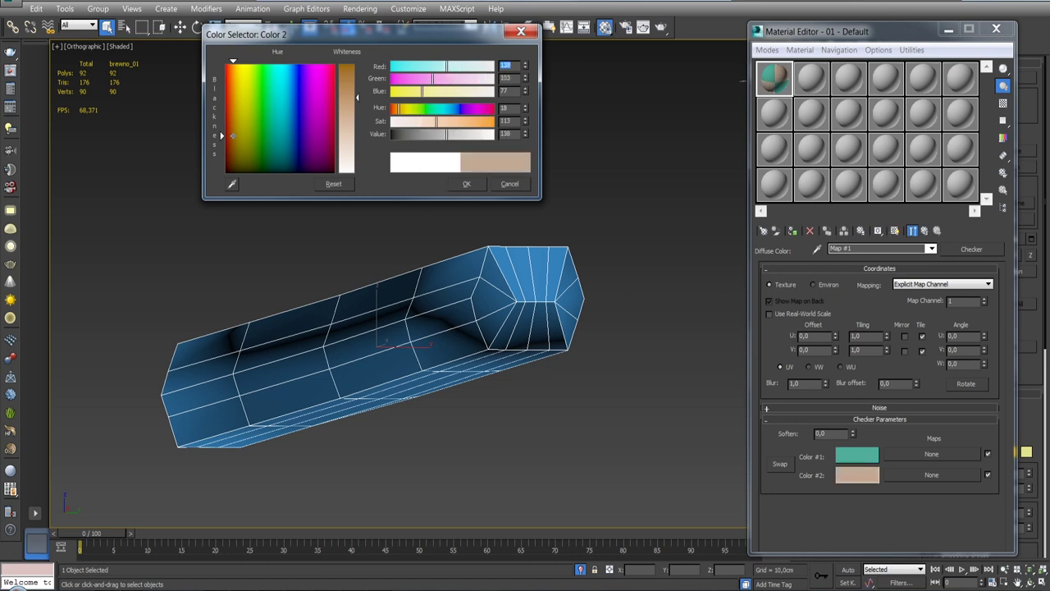
Confirm the tan colour and show the checker material on the log in the viewport.
click(464, 183)
double_click(857, 336)
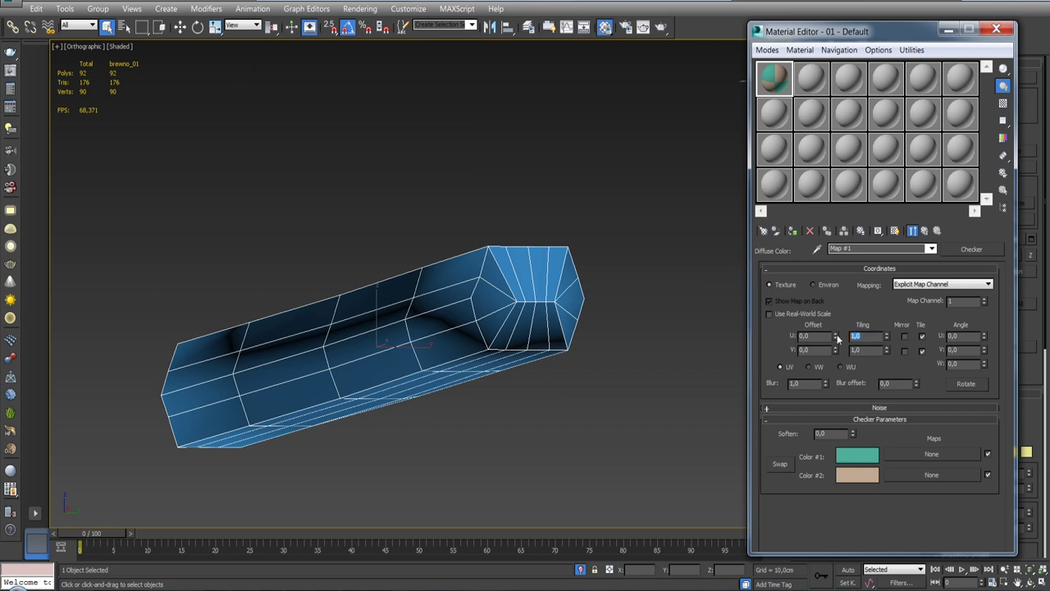
text(30)
text(30)
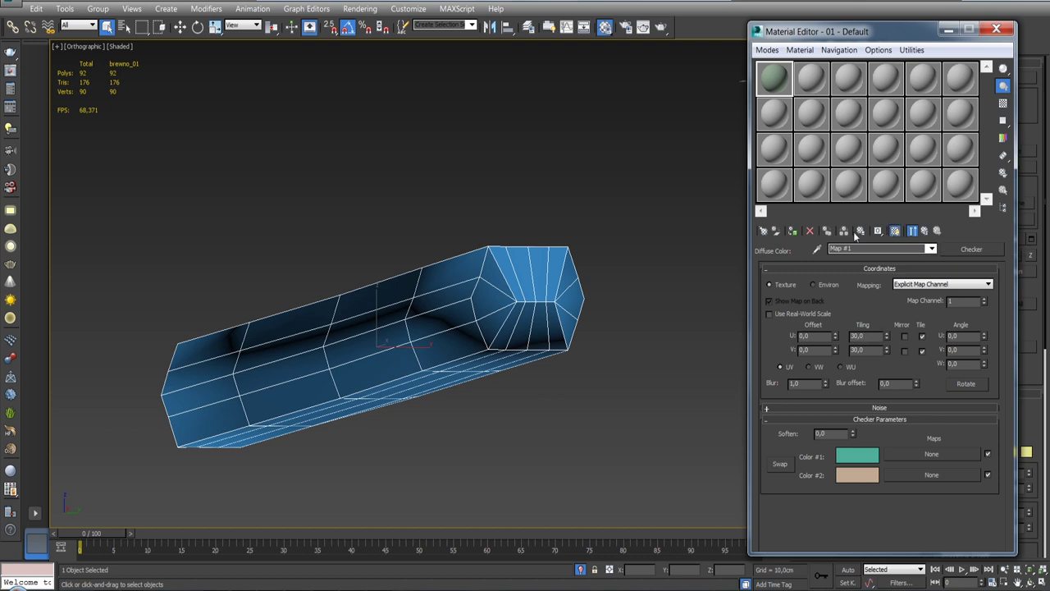
click(793, 233)
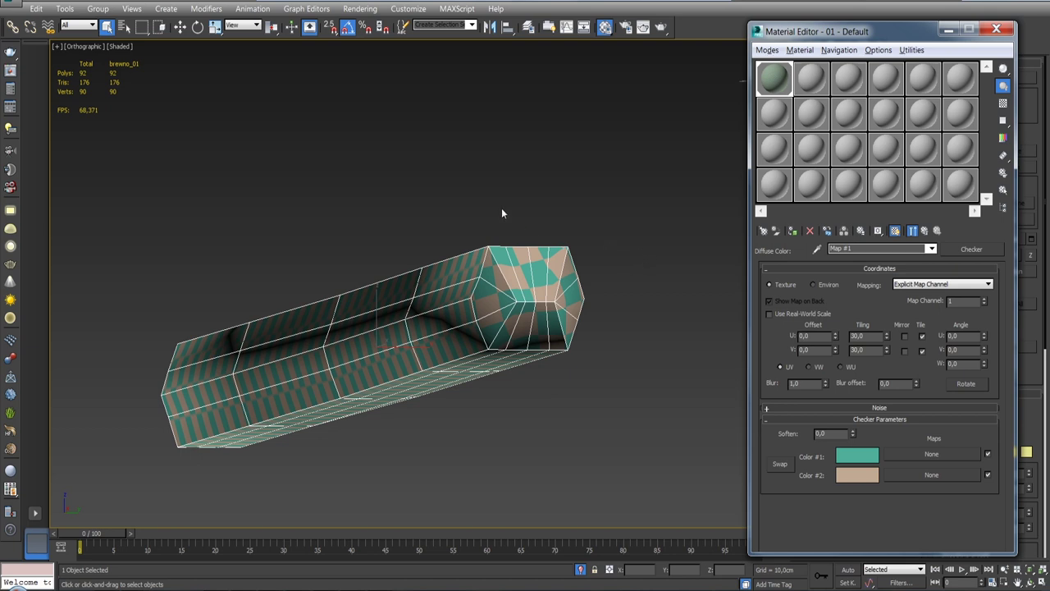
mouse_move(503, 214)
alt+middle_down()
mouse_move(615, 265)
mouse_move(490, 234)
alt+middle_up()
Set the checker's U and V tiling to 50.
double_click(866, 336)
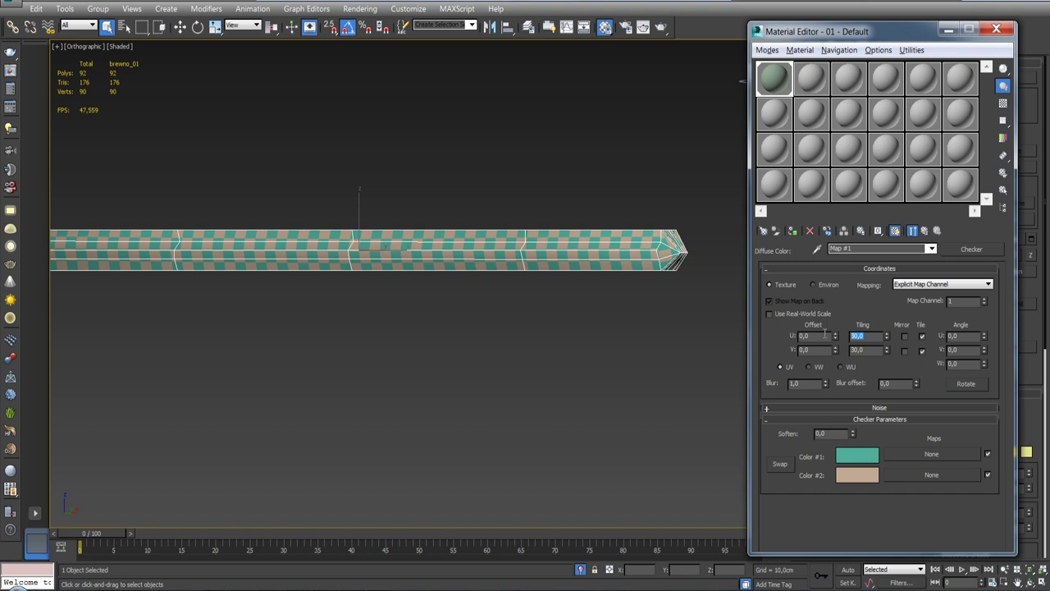
text(50)
double_click(866, 350)
text(50)
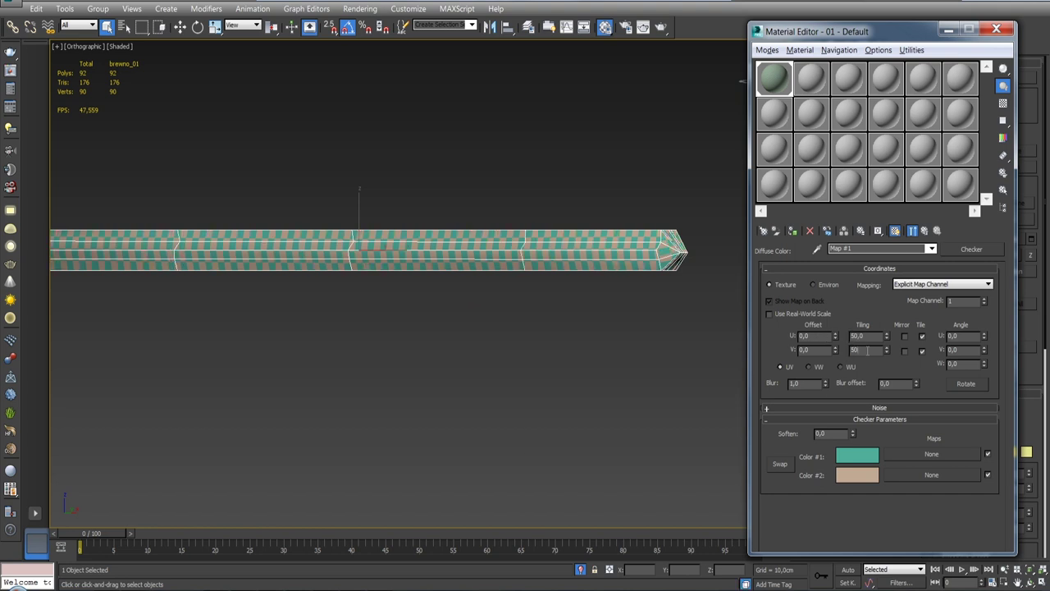
key(Return)
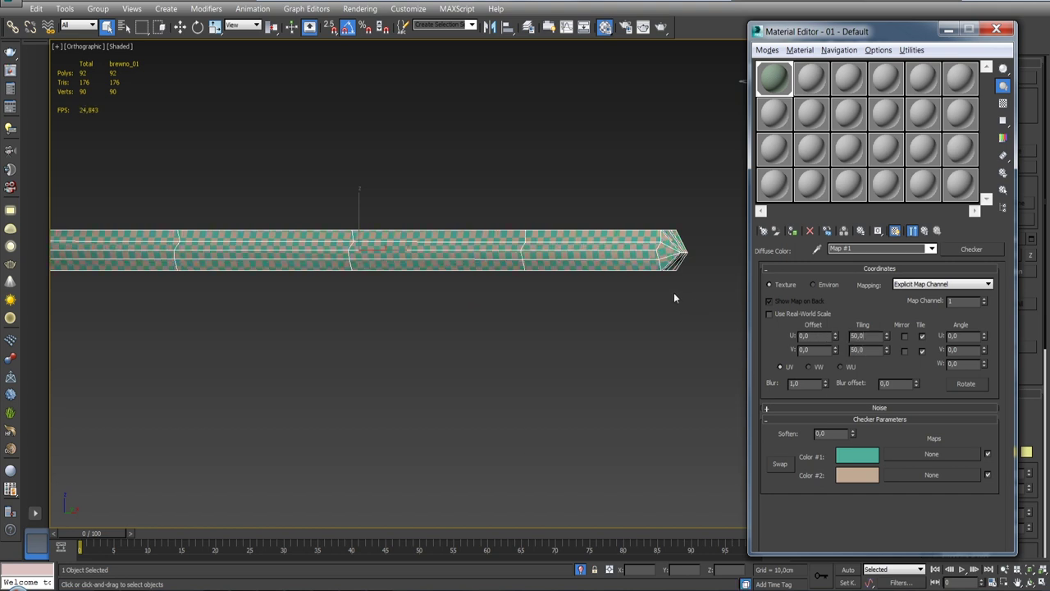
Close the Material Editor, exit isolation to show the whole house, and select the purple log.
click(996, 30)
alt+middle_drag(623, 279, 678, 286)
scroll(504, 259, up, 5)
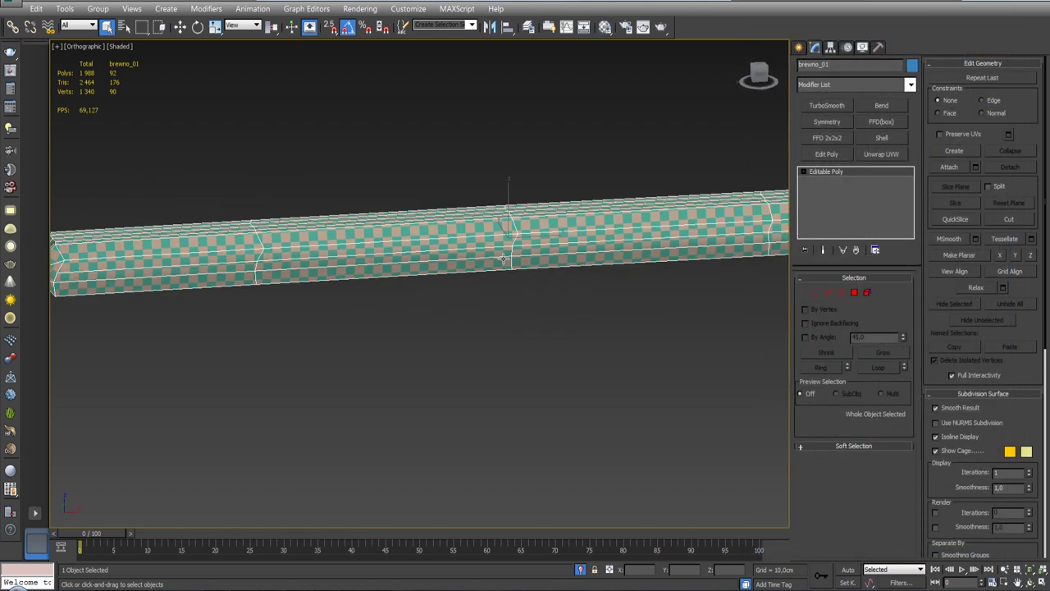
click(580, 569)
scroll(626, 368, up, 5)
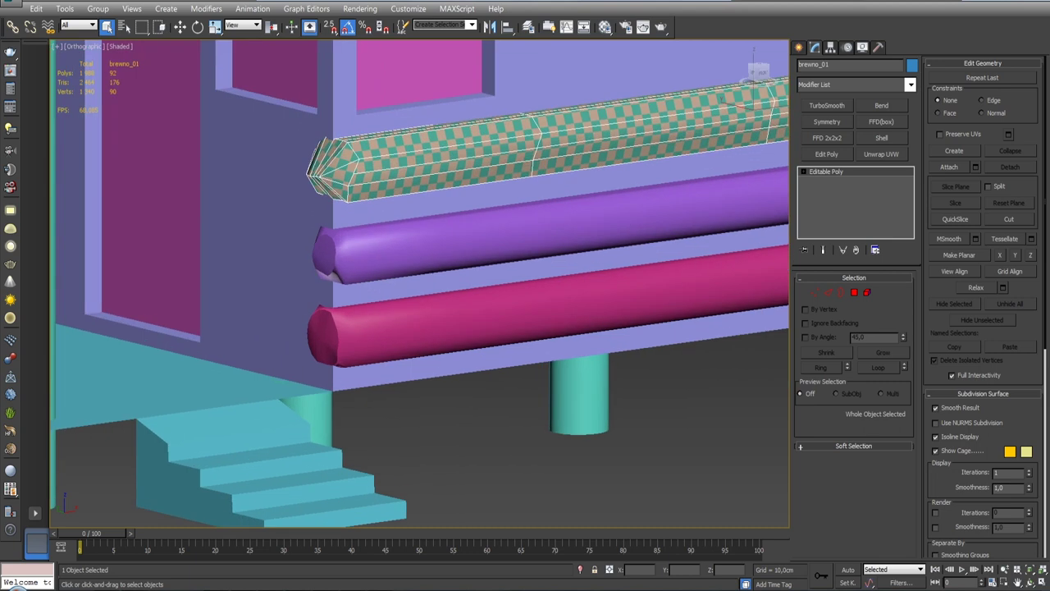
scroll(563, 224, up, 2)
click(589, 491)
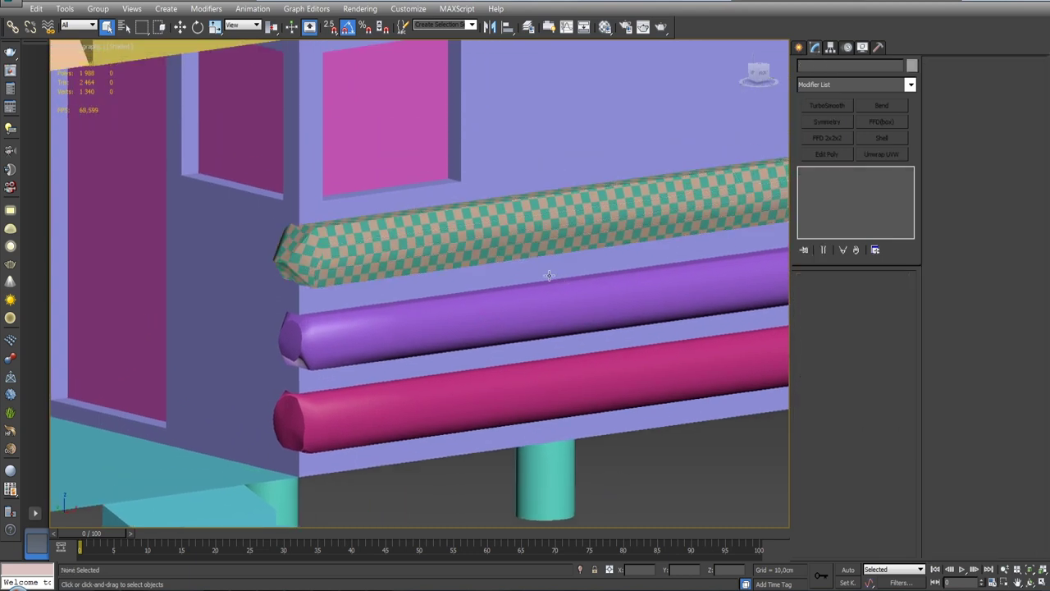
click(496, 310)
scroll(544, 248, down, 4)
Add an Unwrap UVW modifier to the purple log brevno_02.
scroll(600, 253, down, 1)
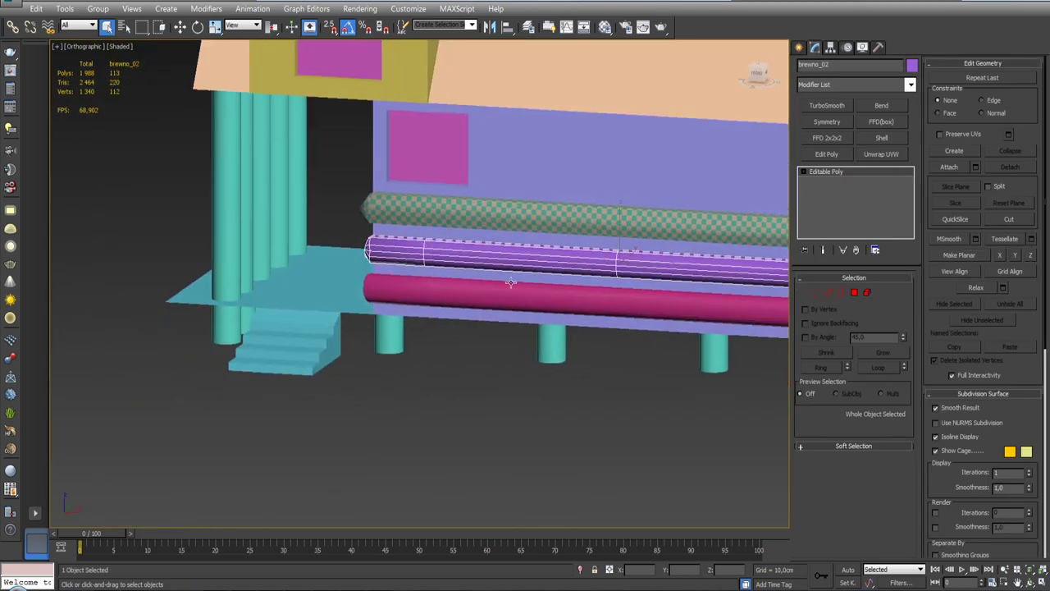
scroll(509, 281, down, 4)
scroll(519, 253, up, 4)
scroll(519, 253, up, 2)
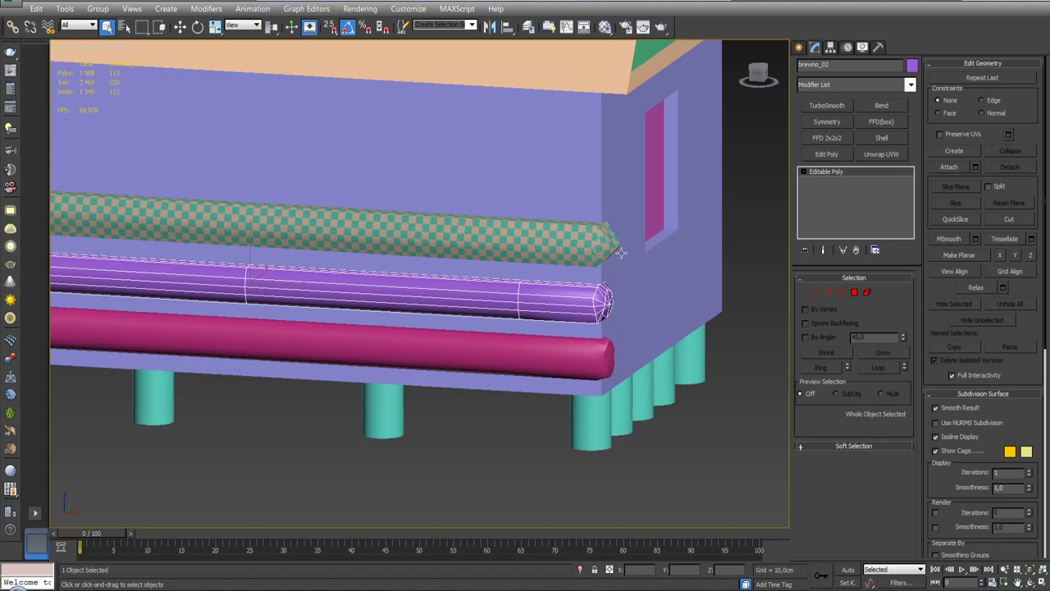
click(873, 155)
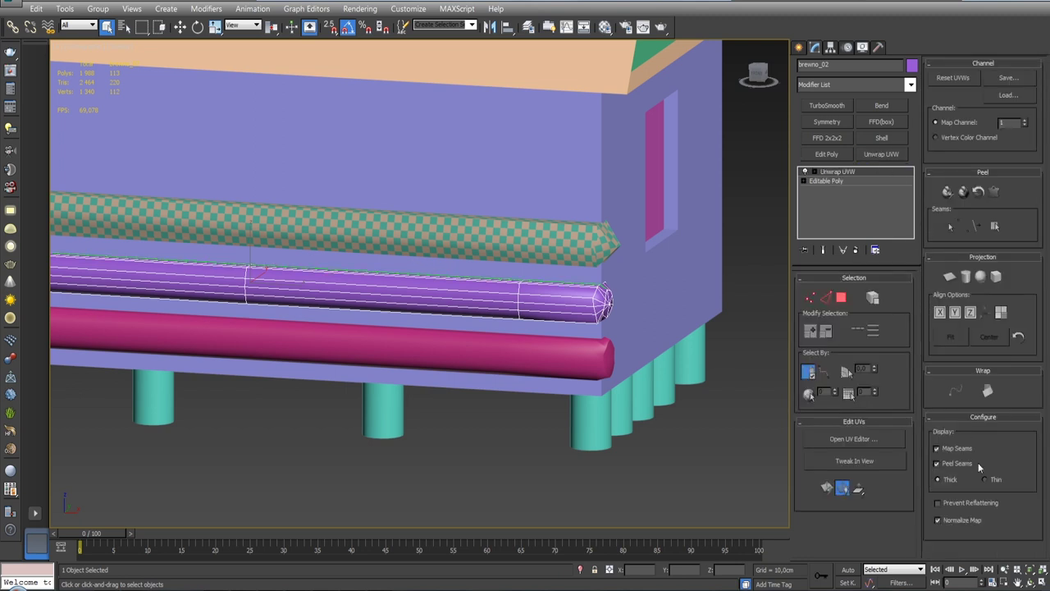
Hide map seams and open the Edit UVWs editor in an enlarged window.
click(937, 449)
click(867, 439)
mouse_move(592, 462)
alt+middle_down()
mouse_move(651, 346)
mouse_move(601, 332)
alt+middle_up()
scroll(691, 337, up, 3)
scroll(678, 333, up, 3)
scroll(686, 328, down, 3)
drag(382, 443, 447, 587)
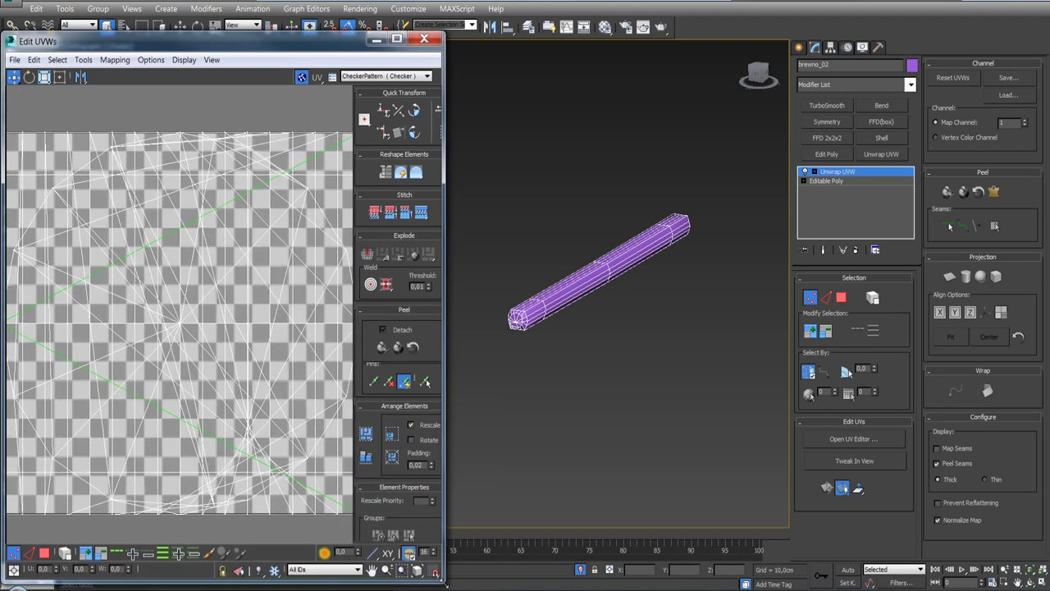
In Edge mode, loop-select the edges around one end of brevno_02 and convert them to a seam.
click(825, 298)
scroll(642, 324, up, 3)
scroll(551, 334, up, 2)
scroll(552, 334, up, 2)
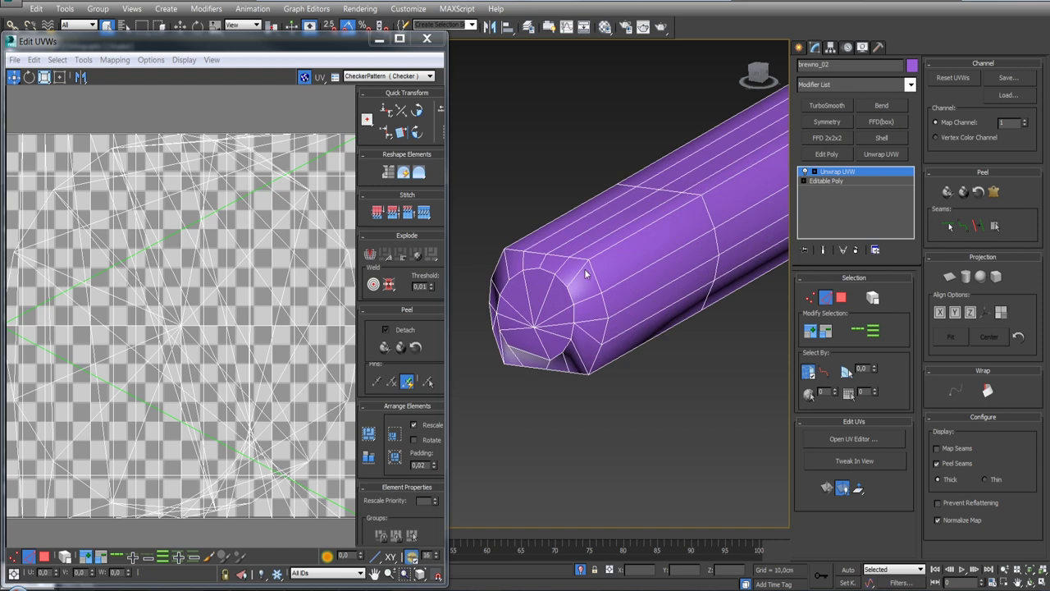
click(857, 329)
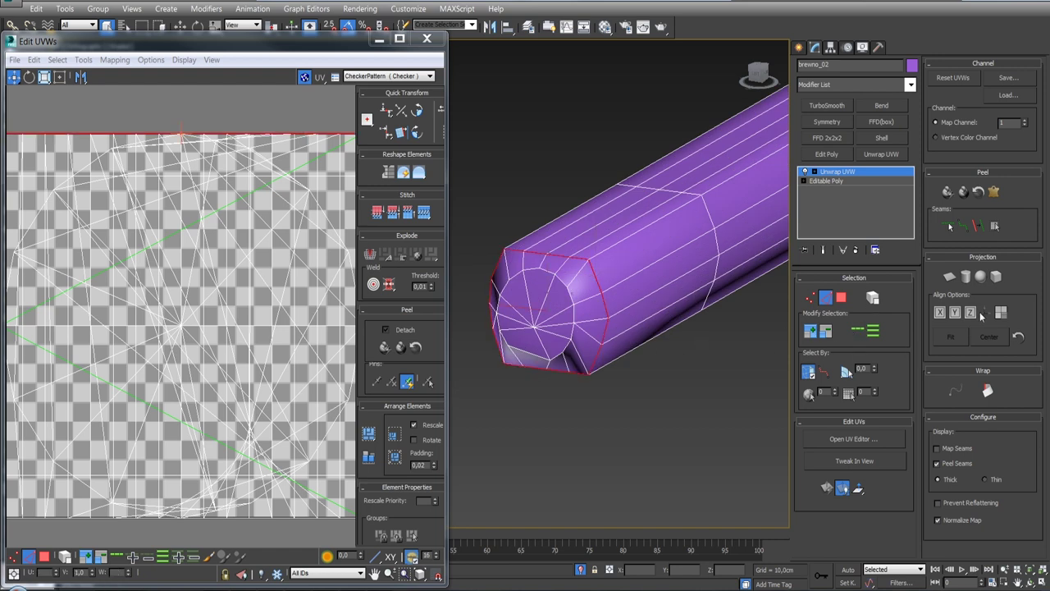
click(978, 233)
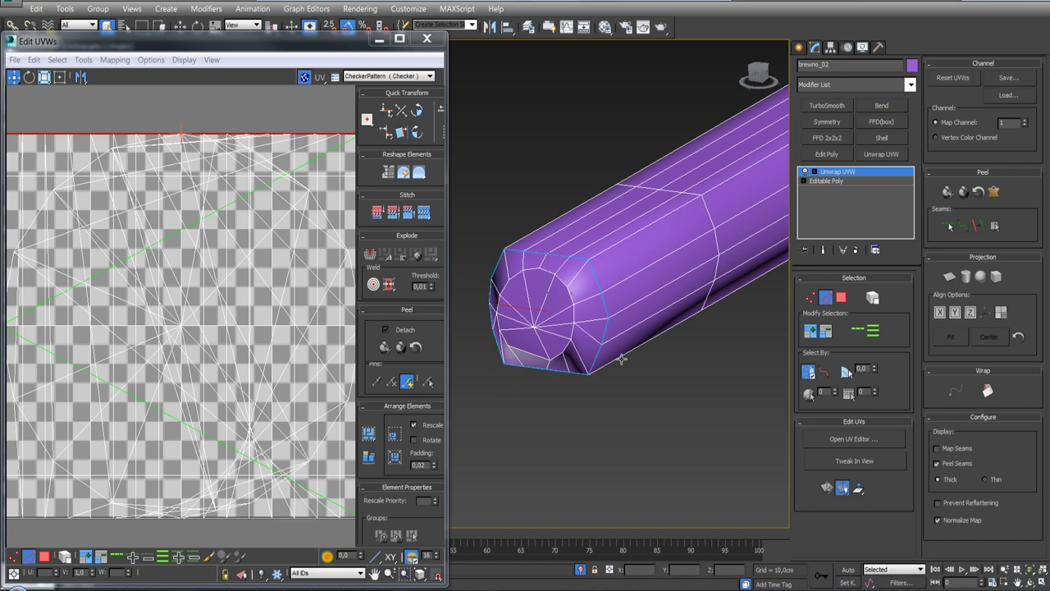
Select edges near the log's other end while orbiting toward its end cap.
click(859, 330)
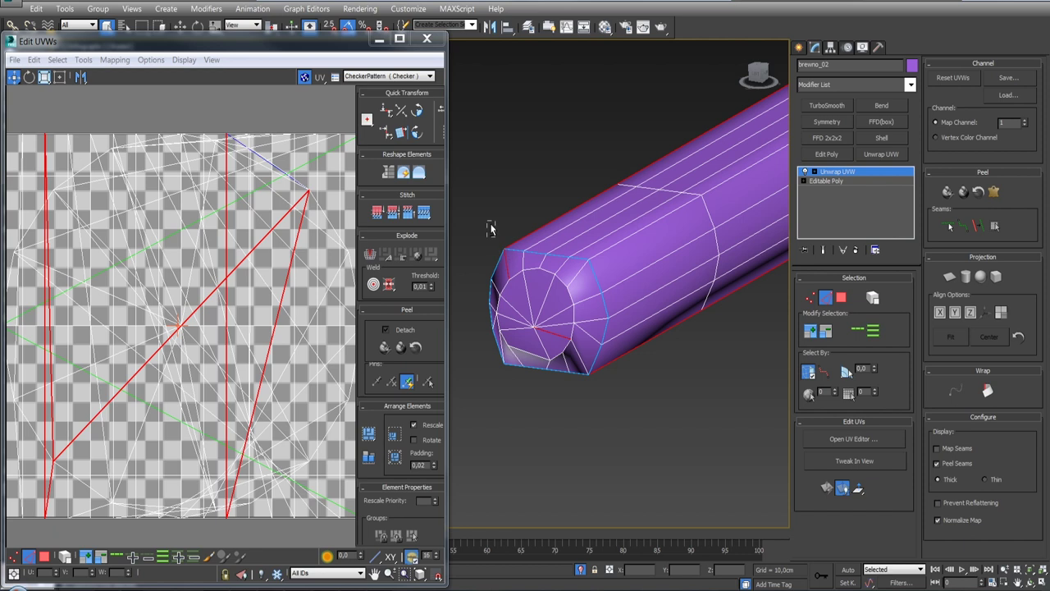
drag(492, 226, 556, 337)
mouse_move(555, 337)
alt+middle_down()
mouse_move(658, 351)
mouse_move(603, 327)
alt+middle_up()
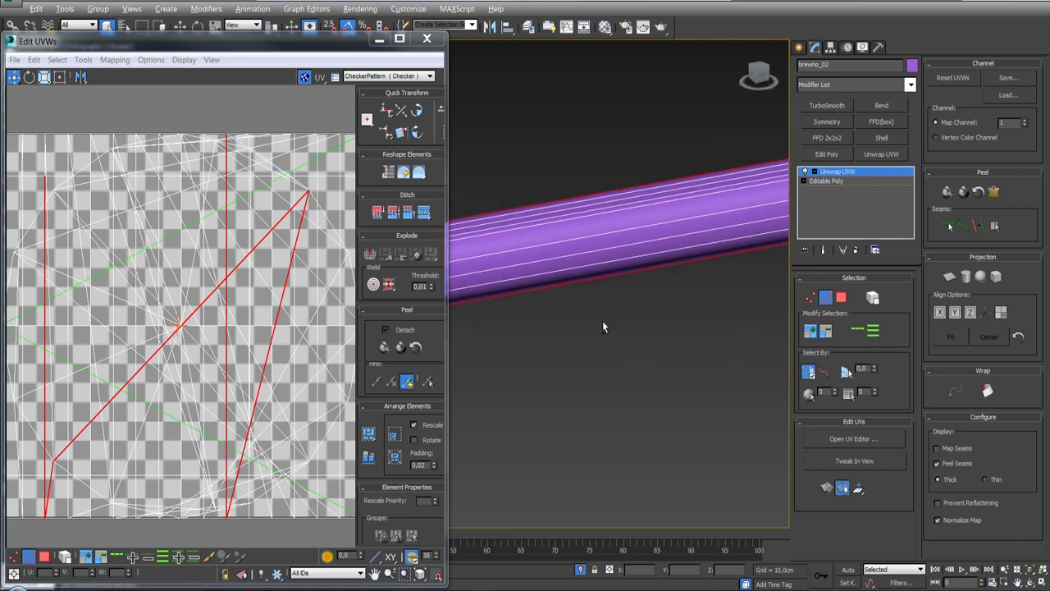
scroll(468, 369, down, 1)
scroll(586, 352, down, 2)
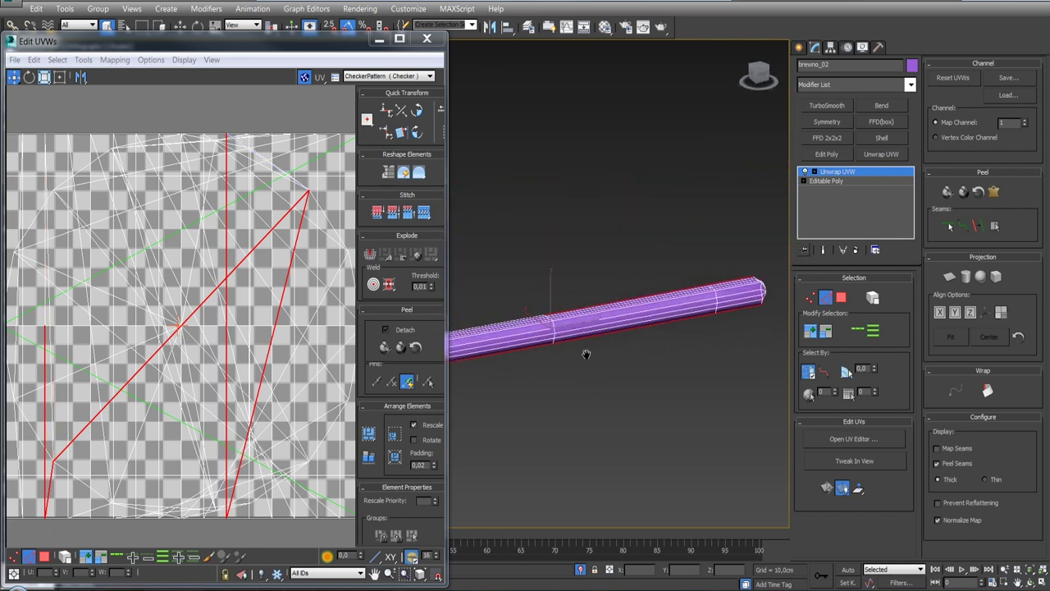
scroll(586, 352, down, 1)
mouse_move(629, 231)
mouse_down()
mouse_move(668, 270)
mouse_move(681, 304)
mouse_up()
mouse_move(681, 305)
alt+middle_down()
mouse_move(684, 296)
mouse_move(664, 328)
alt+middle_up()
Loop a single end-cap edge around the cap and convert that loop to a seam.
scroll(664, 328, up, 2)
drag(672, 241, 566, 371)
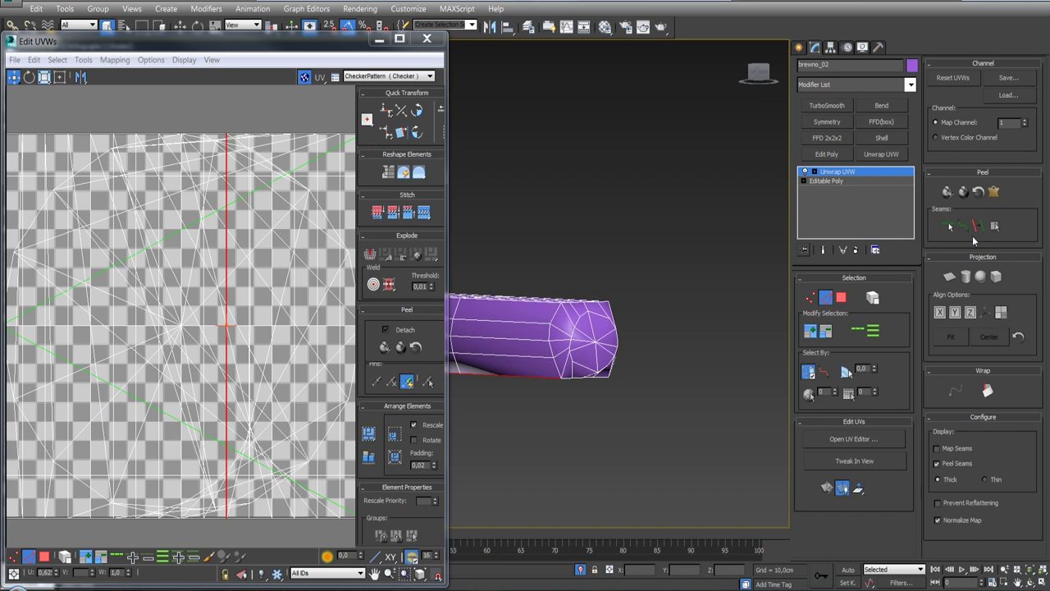
scroll(614, 326, up, 1)
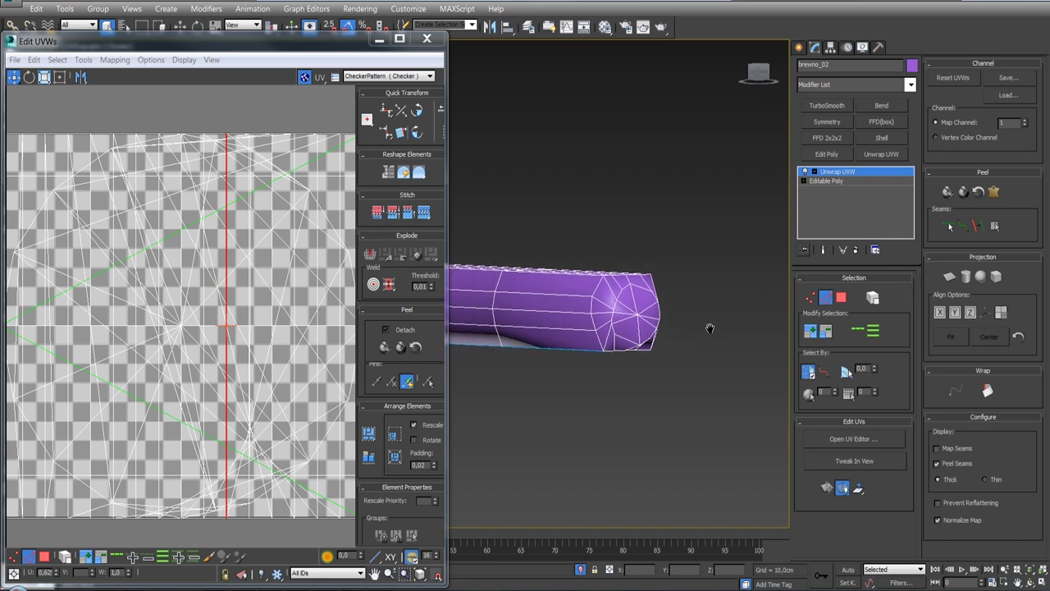
scroll(614, 326, up, 2)
click(558, 311)
click(860, 331)
click(981, 227)
Switch to Polygon mode and select one wedge face of the end cap.
scroll(699, 330, down, 3)
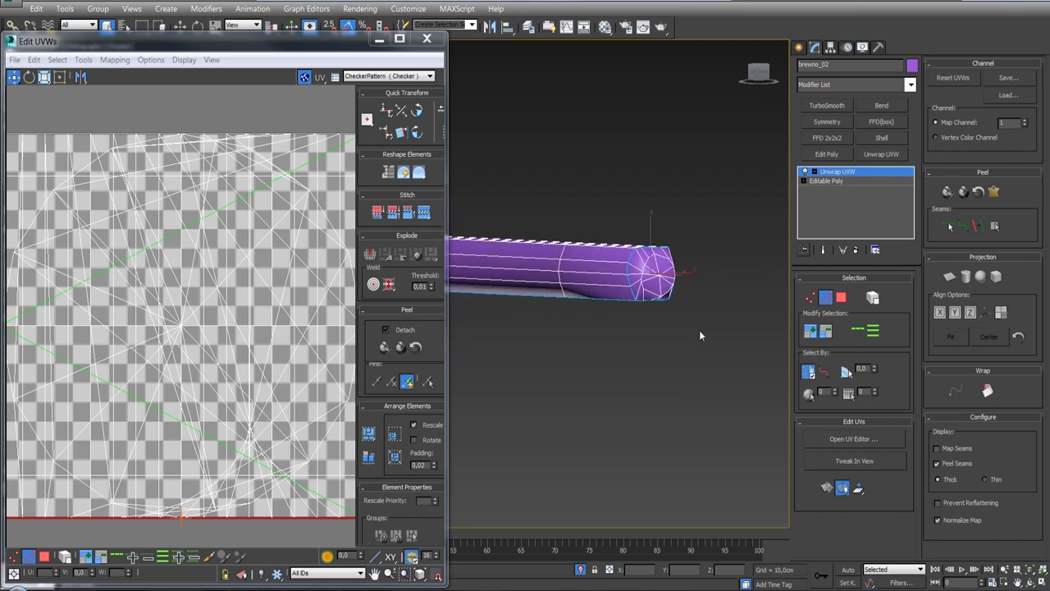
click(842, 299)
click(654, 284)
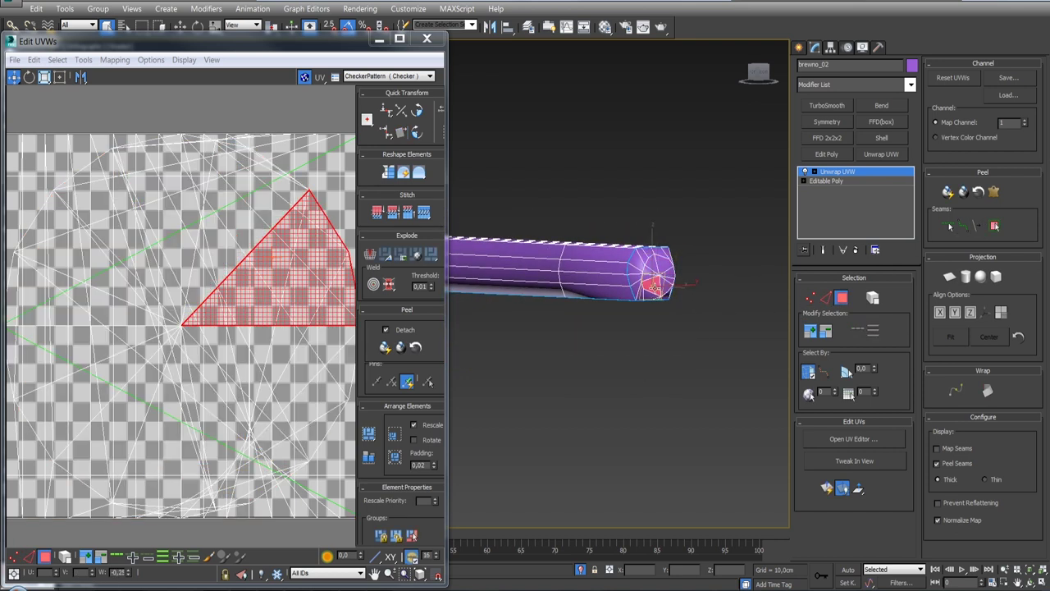
Expand the selection to the whole end cap and pelt-map it.
key(ctrl+z)
click(994, 191)
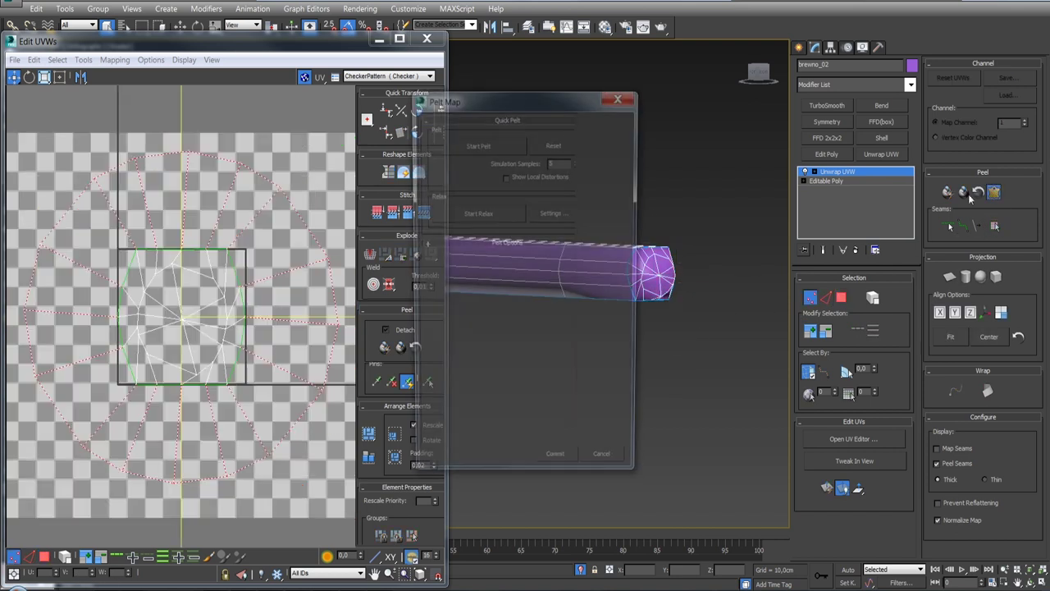
click(484, 145)
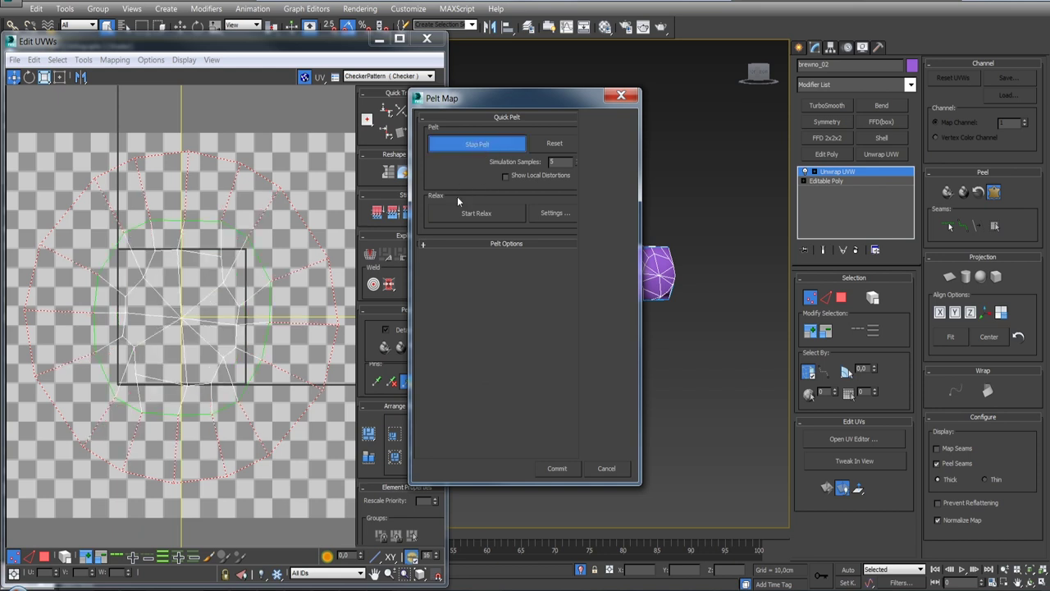
click(555, 213)
click(557, 468)
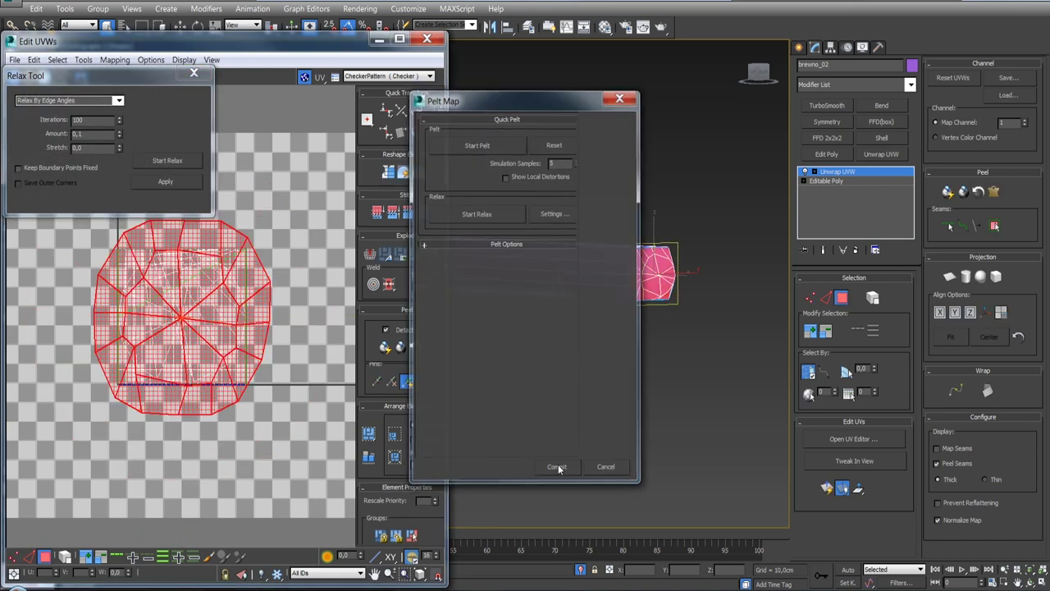
Relax the end-cap UVs by polygon angles and move them to the lower left.
drag(104, 84, 767, 102)
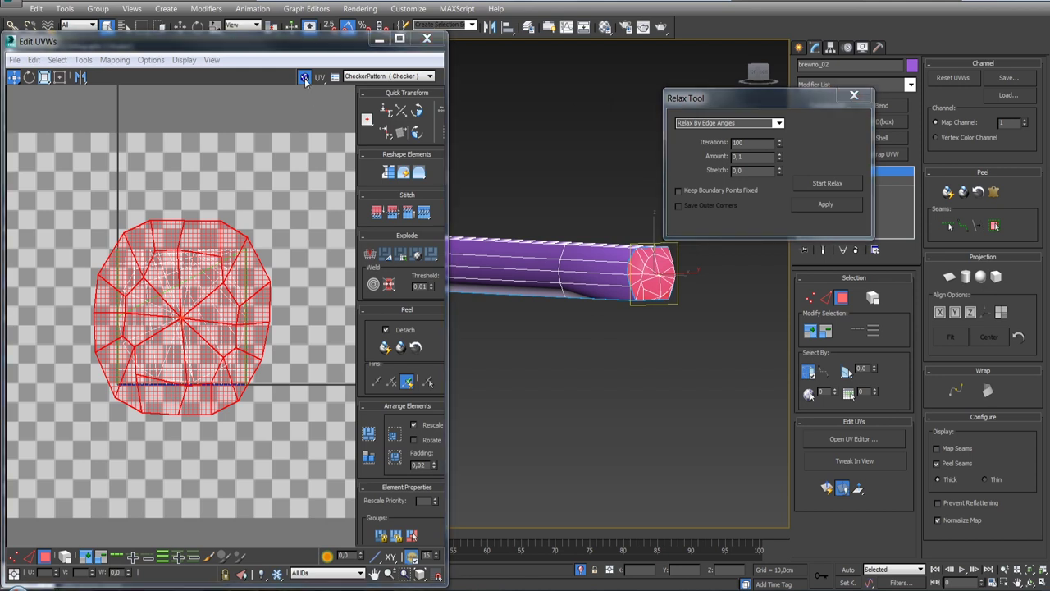
click(304, 77)
drag(703, 110, 822, 29)
click(897, 41)
click(887, 60)
click(898, 42)
click(870, 51)
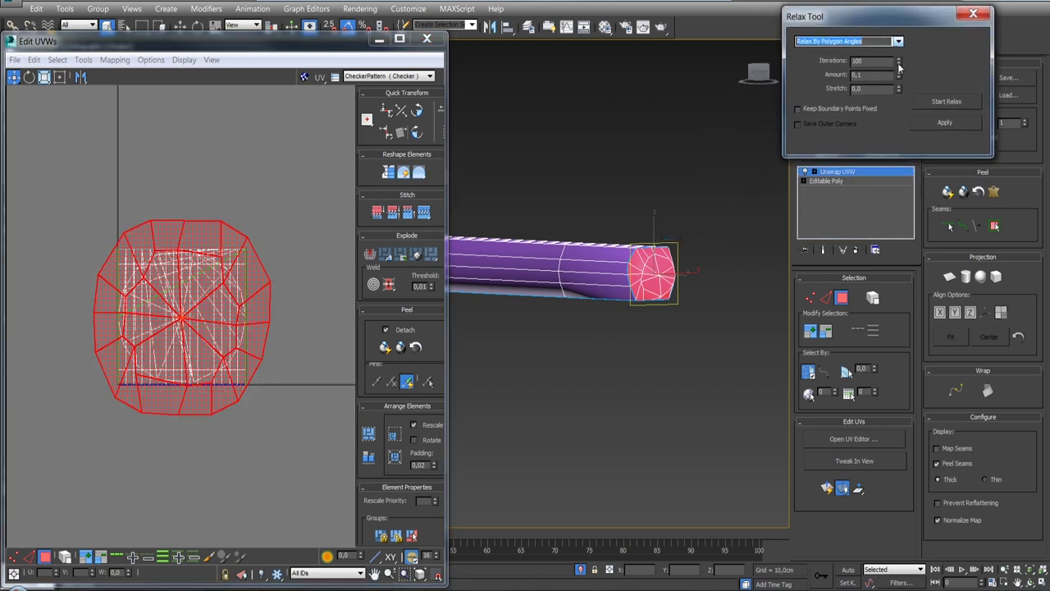
click(933, 101)
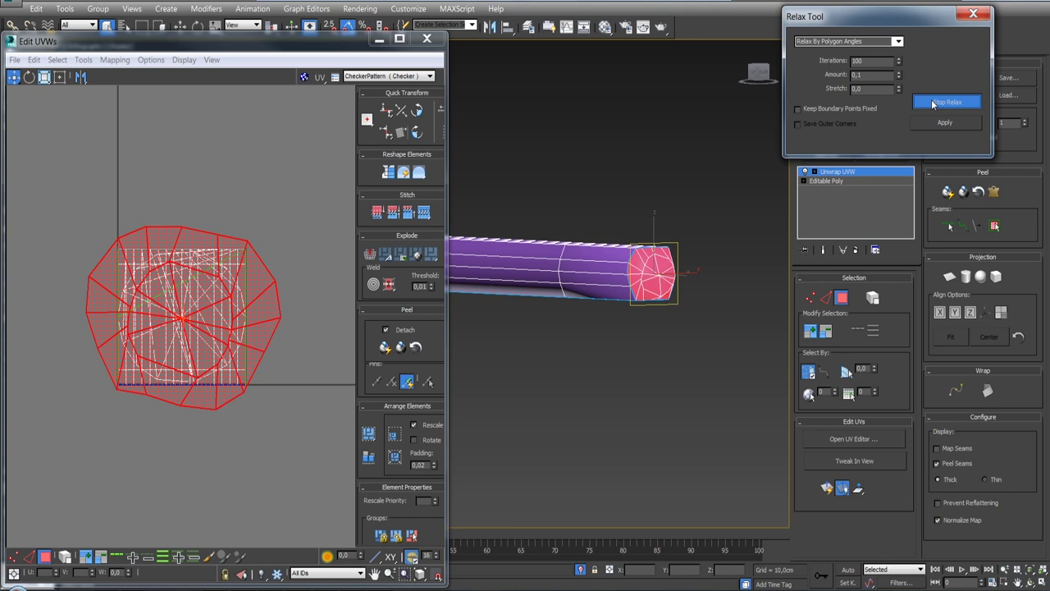
click(932, 103)
drag(182, 316, 94, 455)
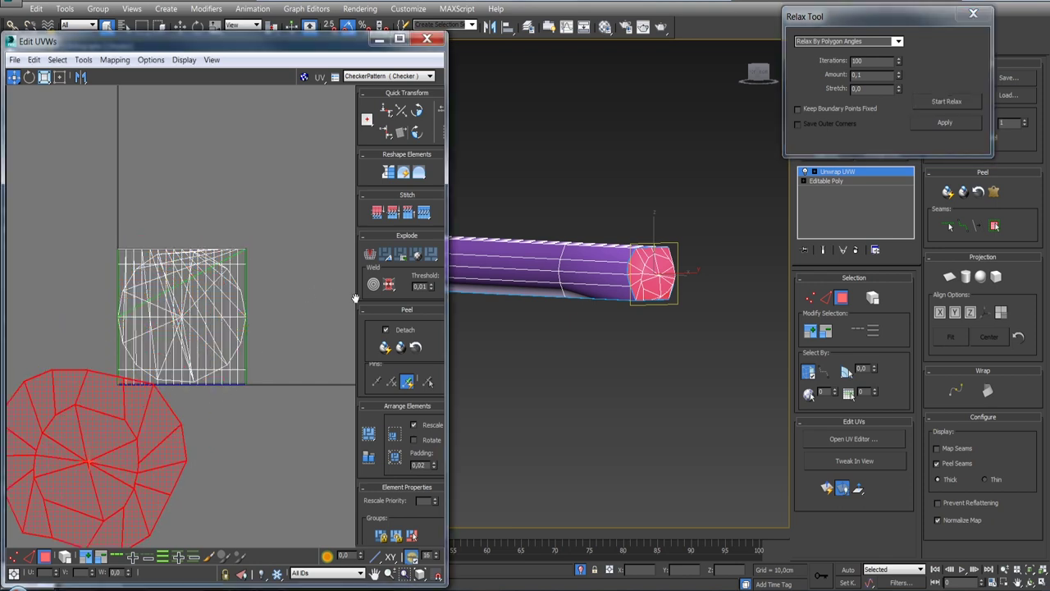
Pelt and relax the log's side faces into a long strip, placed up and left.
click(578, 282)
click(995, 227)
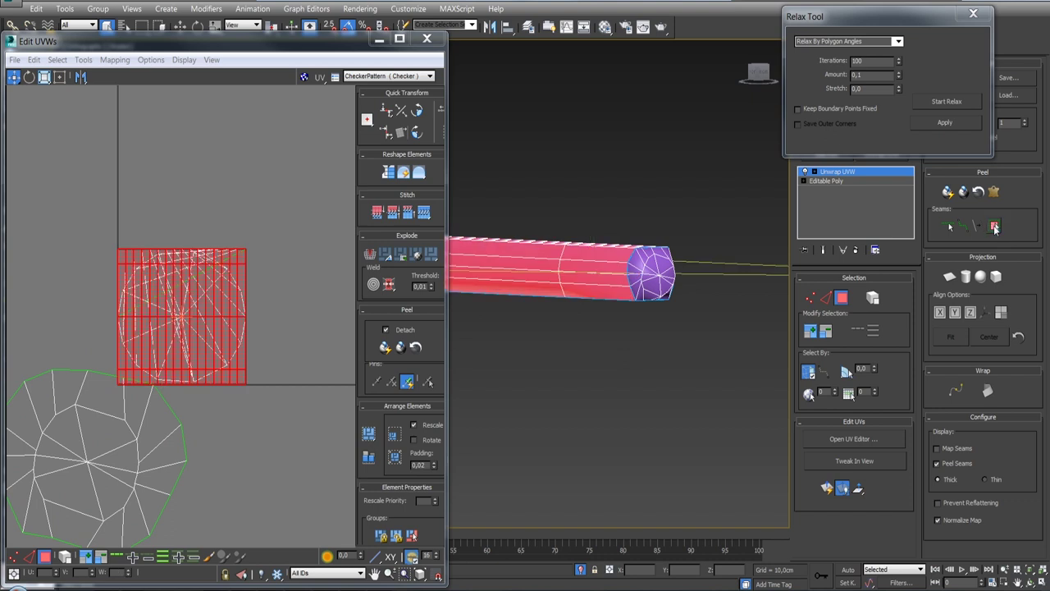
click(994, 191)
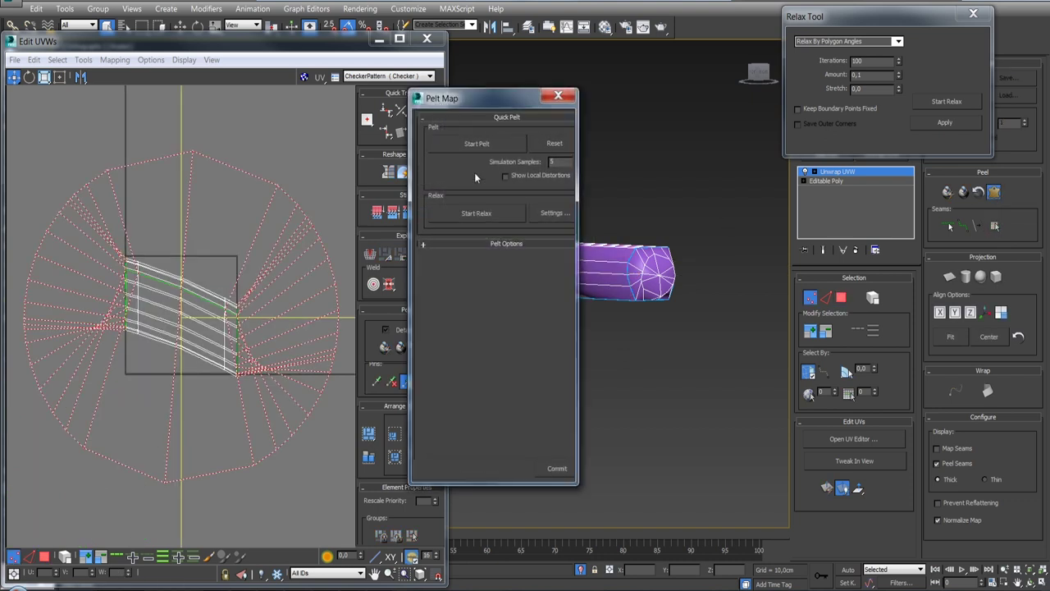
click(468, 144)
click(557, 467)
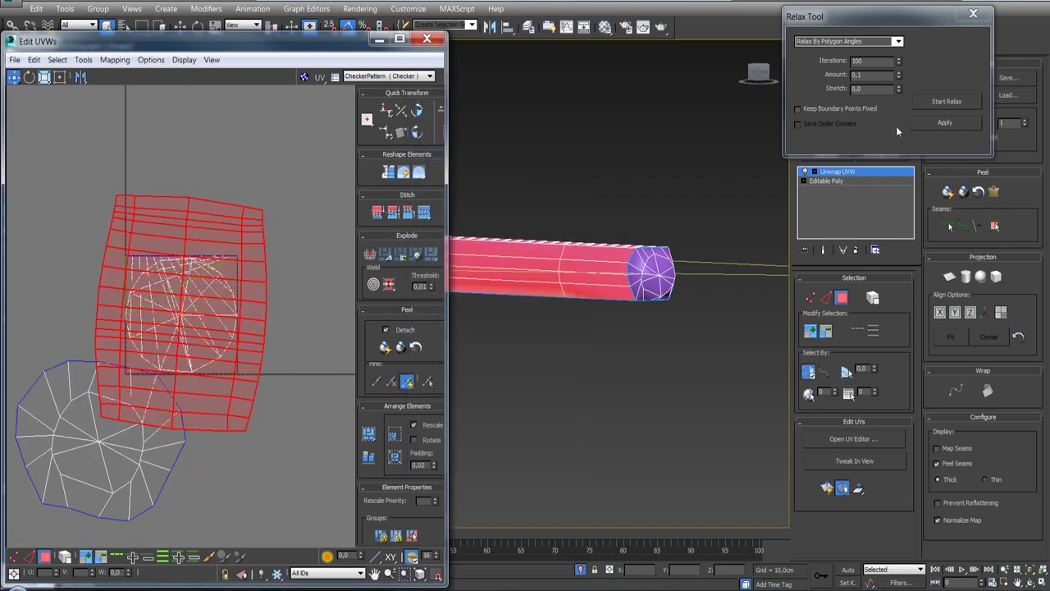
click(934, 102)
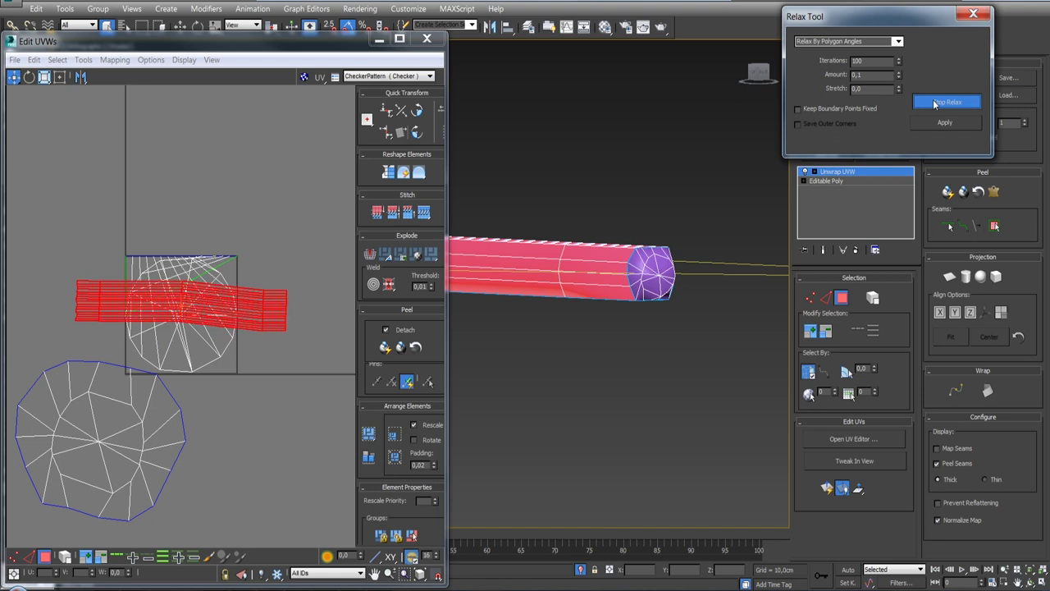
click(932, 102)
drag(240, 320, 105, 224)
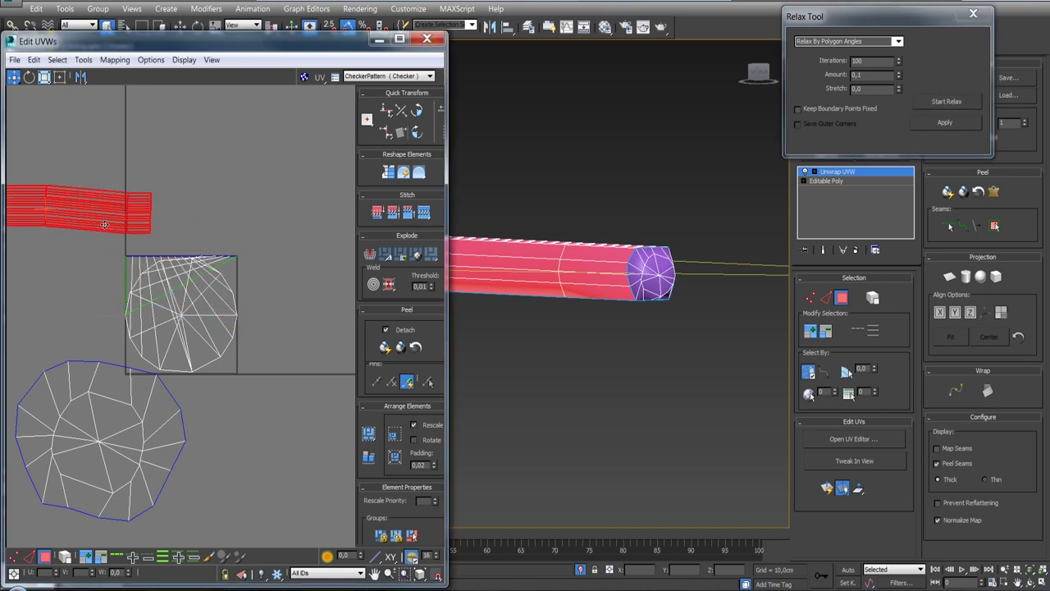
Pelt and relax the second end cap.
click(233, 328)
click(995, 228)
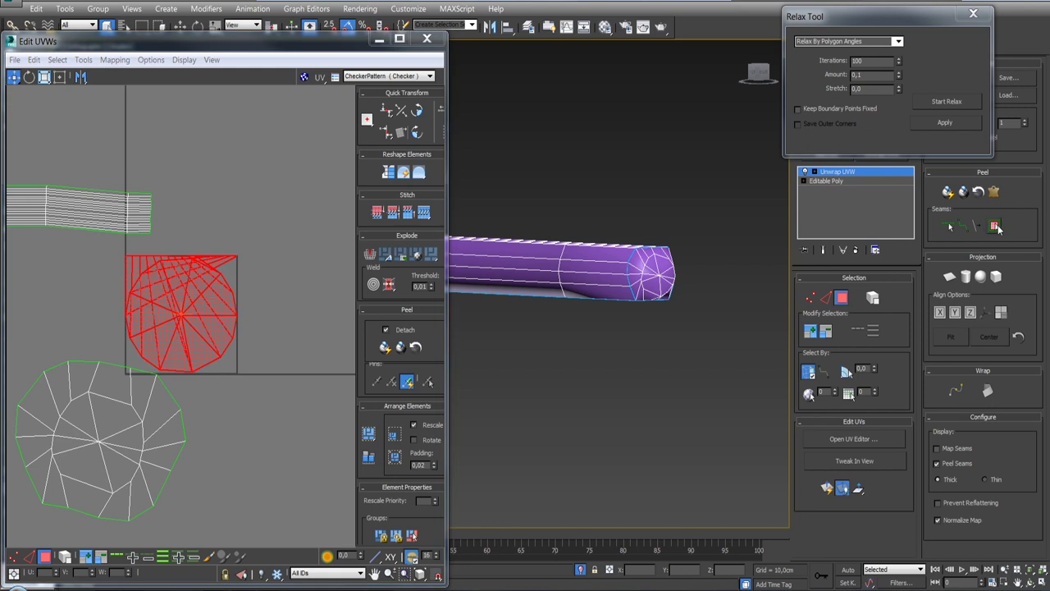
click(994, 191)
click(469, 146)
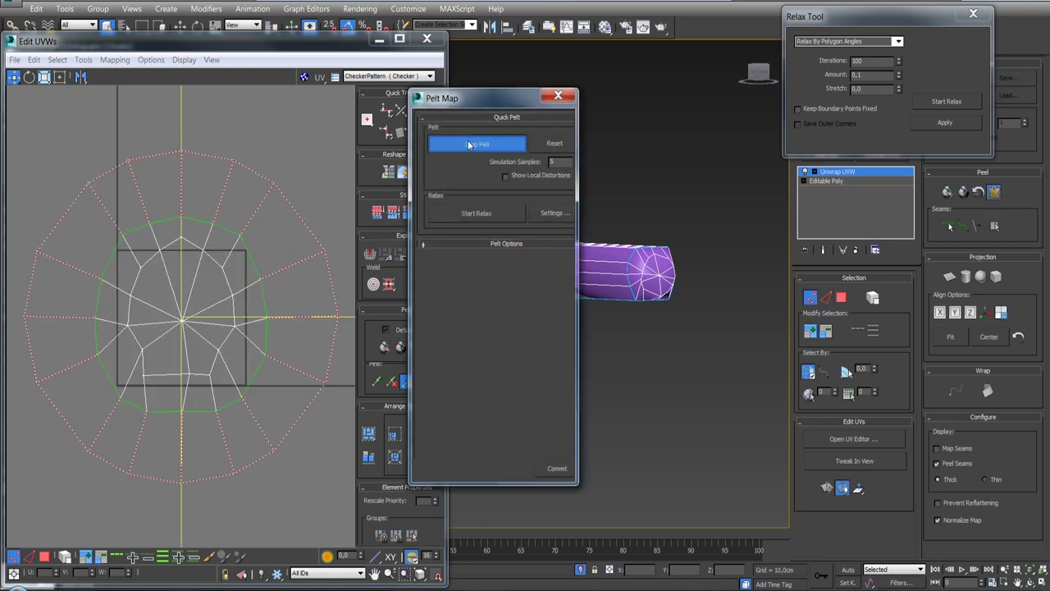
click(546, 464)
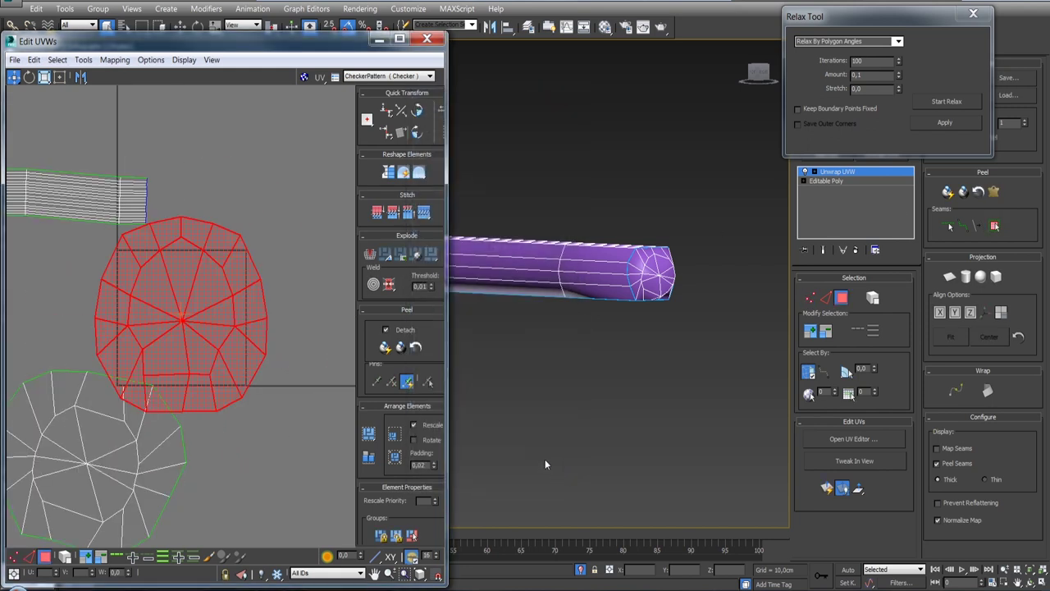
click(937, 102)
click(937, 102)
scroll(296, 286, down, 4)
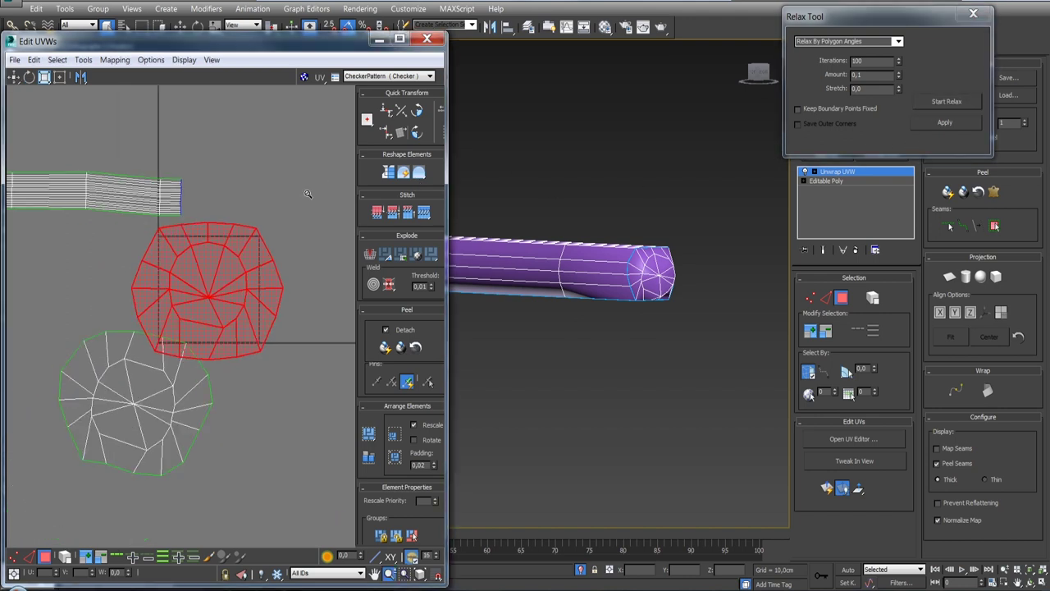
scroll(296, 286, down, 1)
Relax all UV clusters together and pack them into the unit square with rotation allowed.
key(ctrl+a)
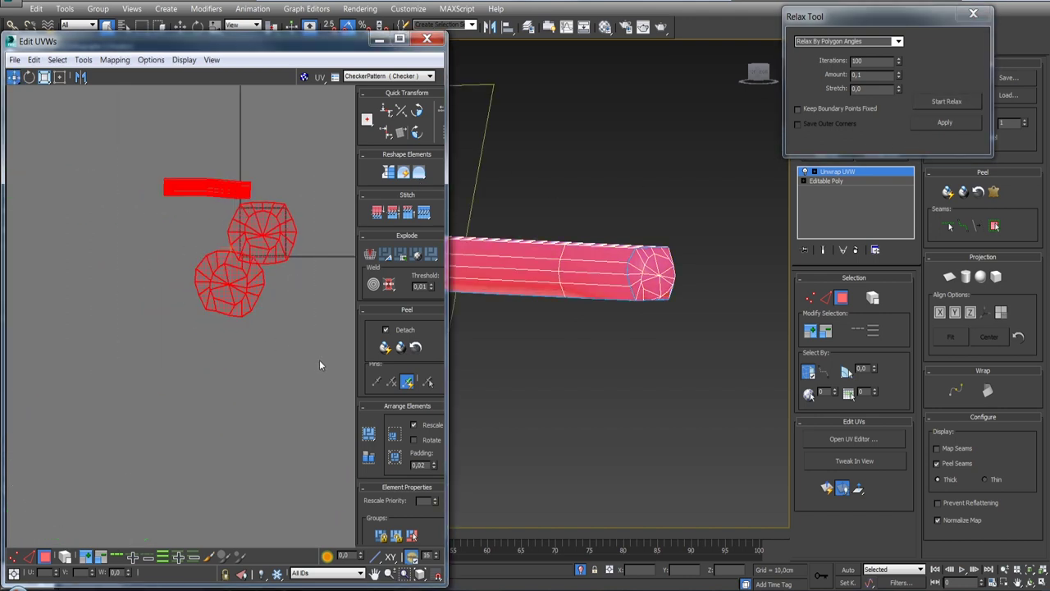
click(944, 101)
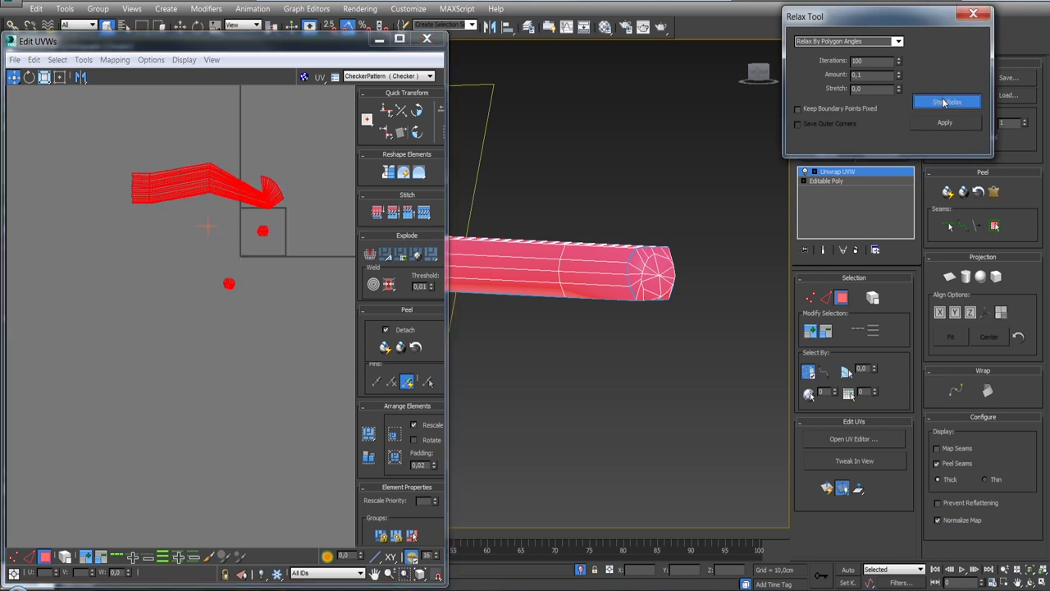
click(944, 102)
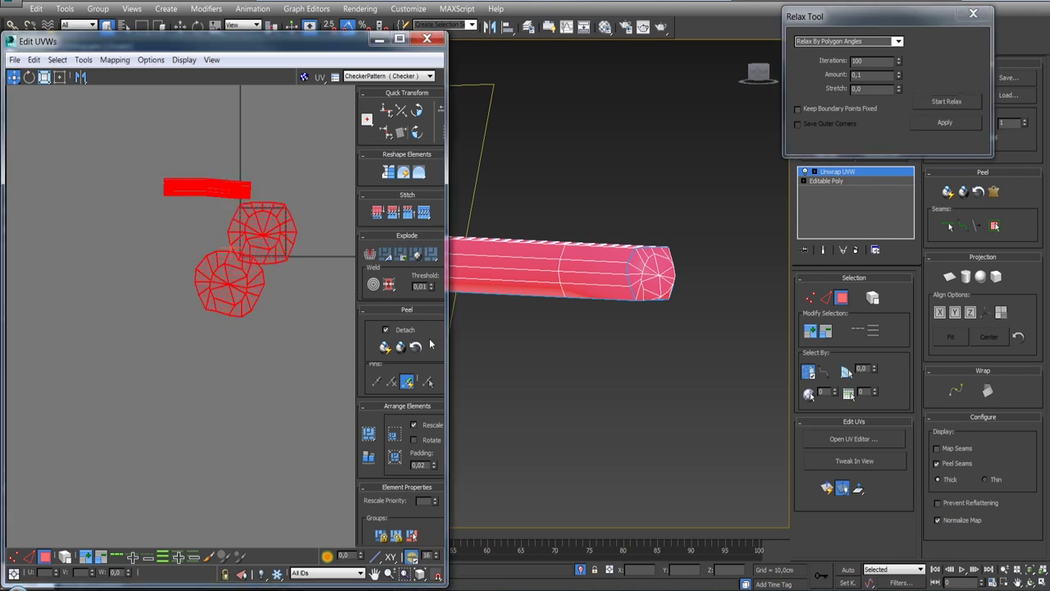
click(413, 440)
click(395, 435)
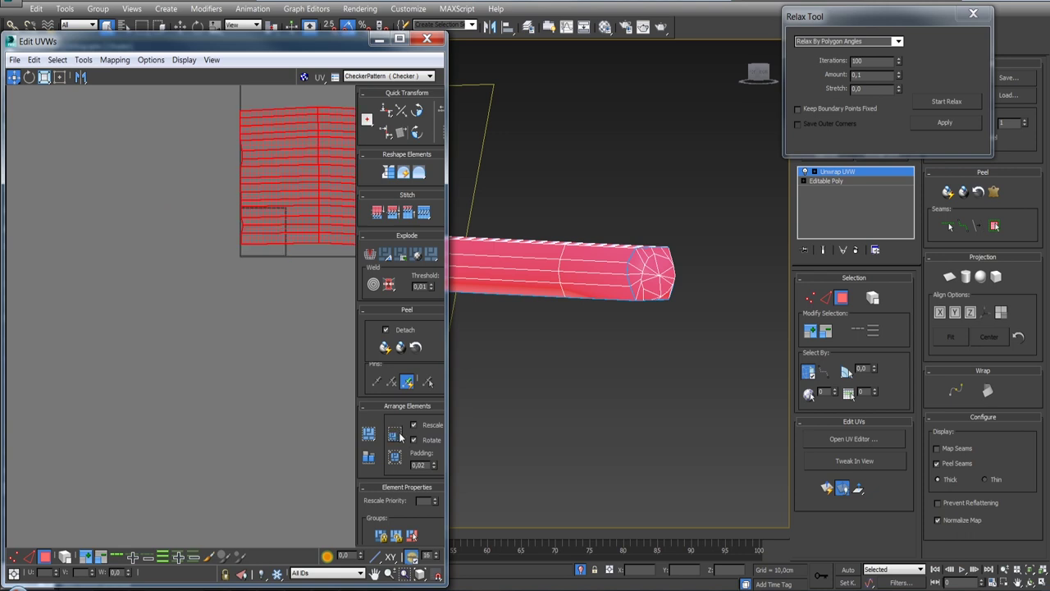
click(369, 434)
scroll(274, 312, up, 2)
scroll(246, 274, up, 3)
scroll(247, 274, up, 3)
scroll(213, 279, up, 3)
scroll(186, 284, down, 2)
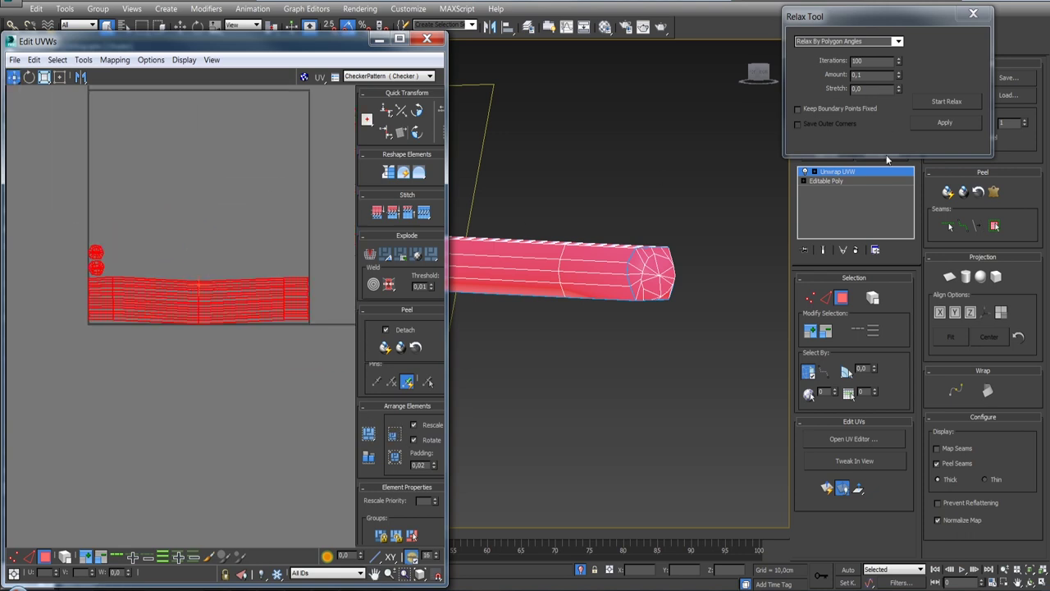
right_click(873, 171)
Collapse brevno_02 to Editable Poly and assign it the checker material.
click(929, 282)
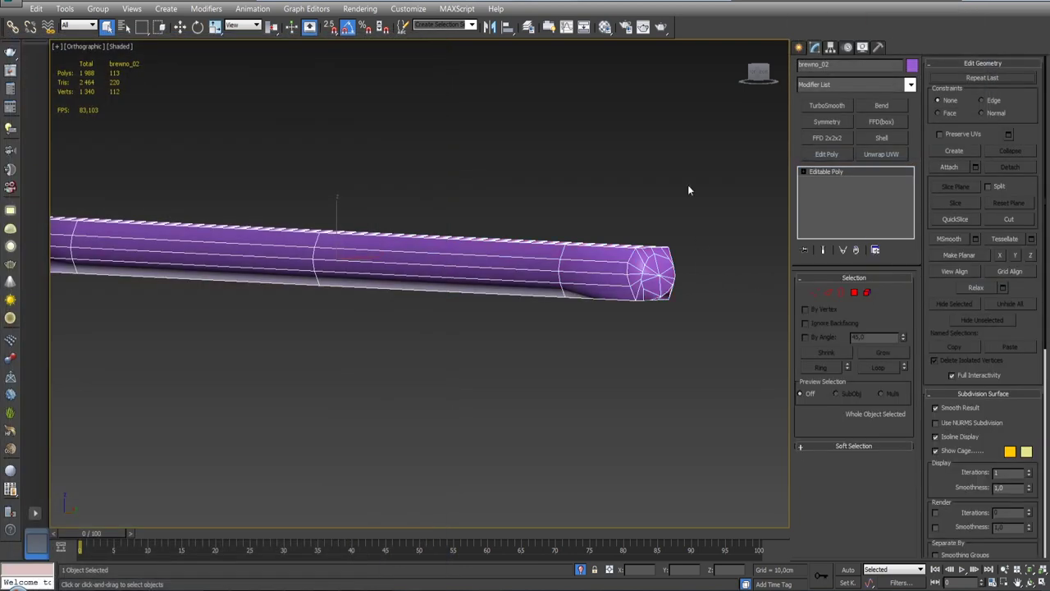
click(605, 26)
click(793, 232)
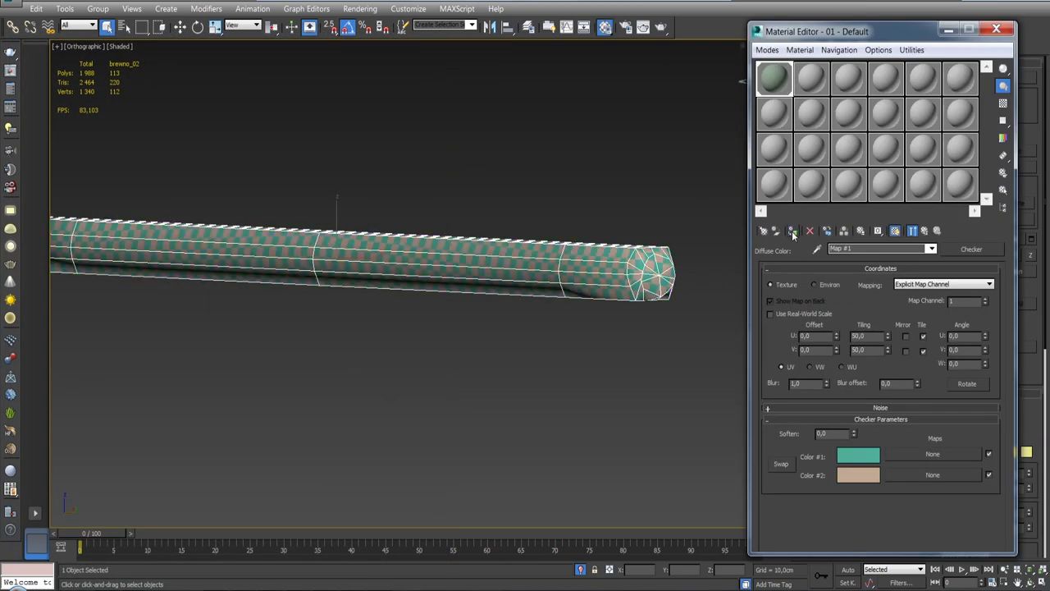
click(995, 31)
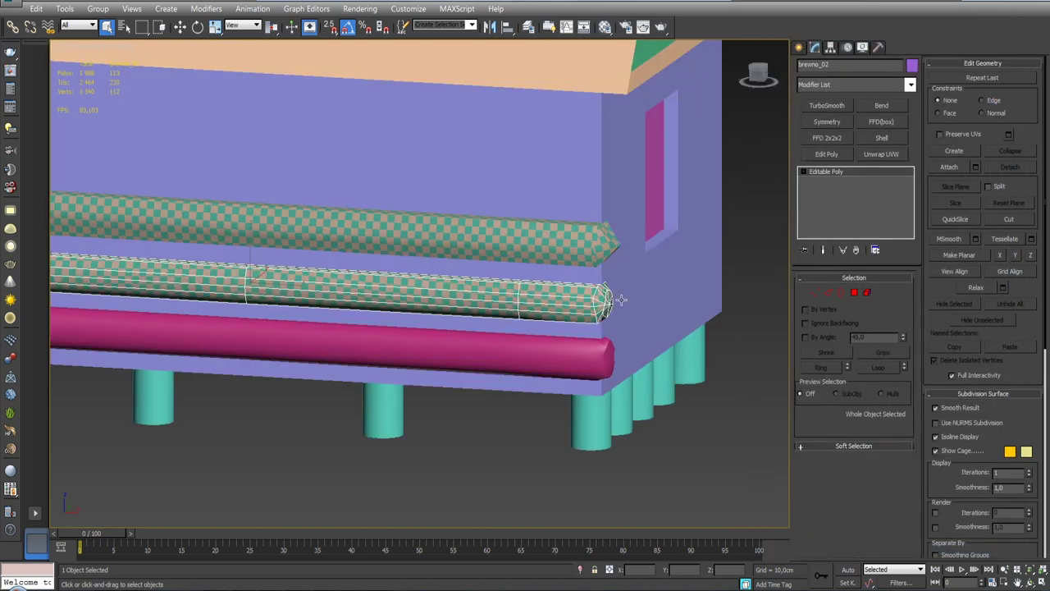
Assign the same checker material to the pink log below.
click(566, 363)
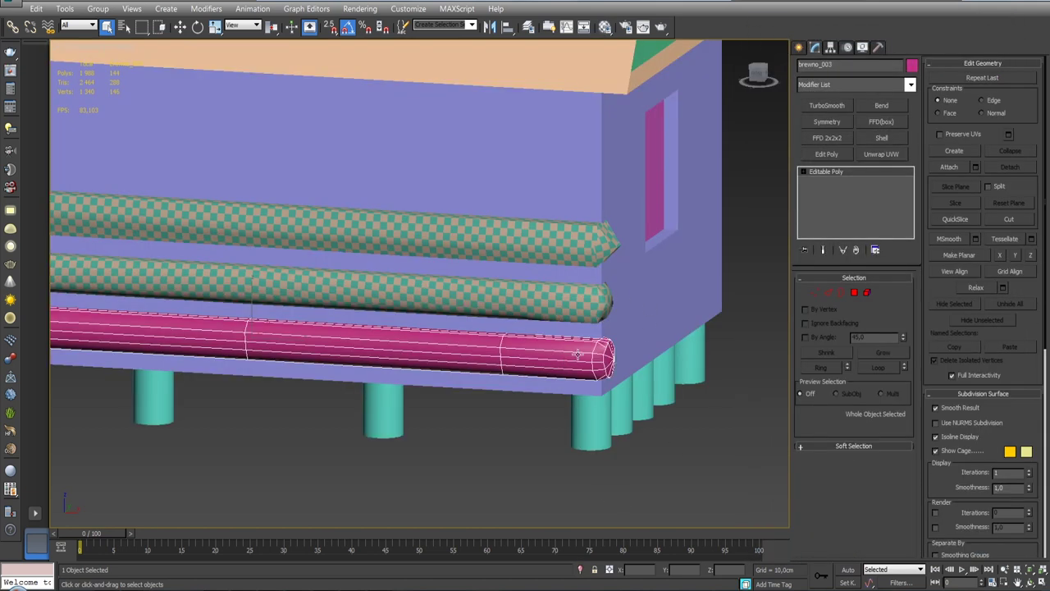
key(m)
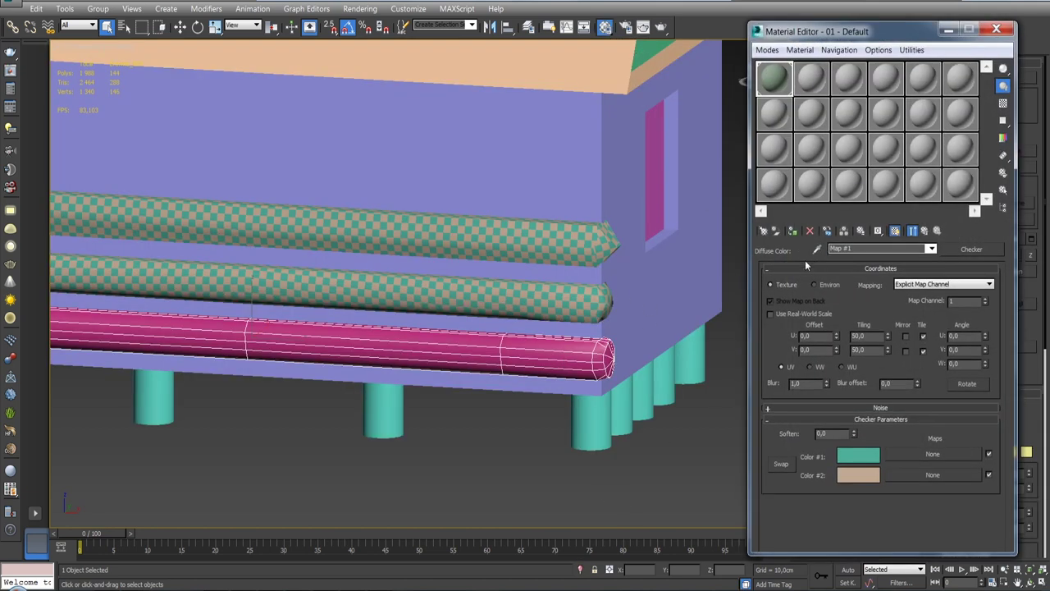
click(793, 231)
click(996, 30)
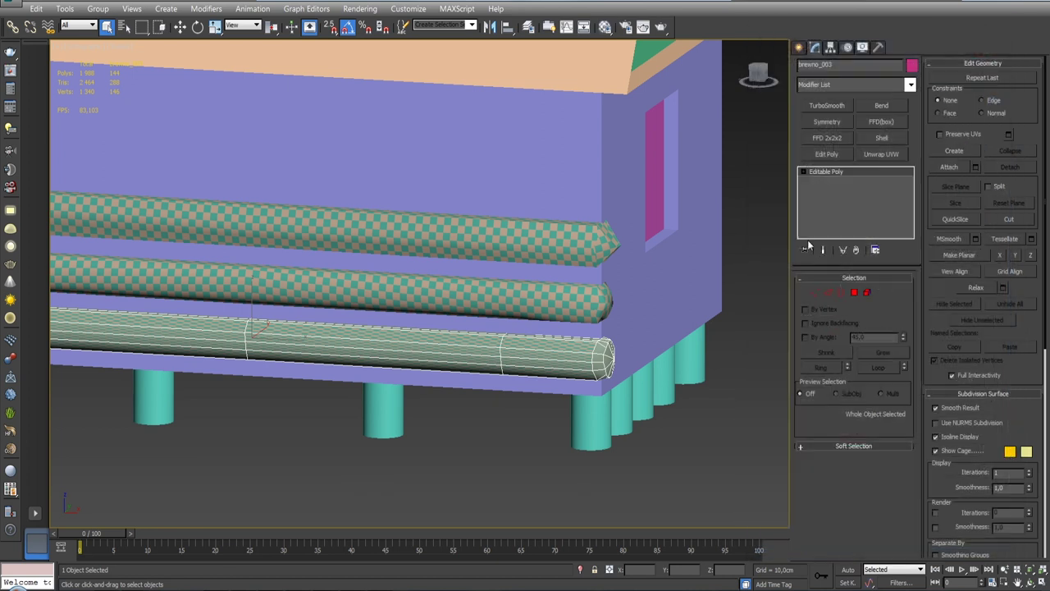
Clear the selection and select the bottom log brevno_003.
click(704, 417)
scroll(522, 259, down, 5)
scroll(522, 259, down, 3)
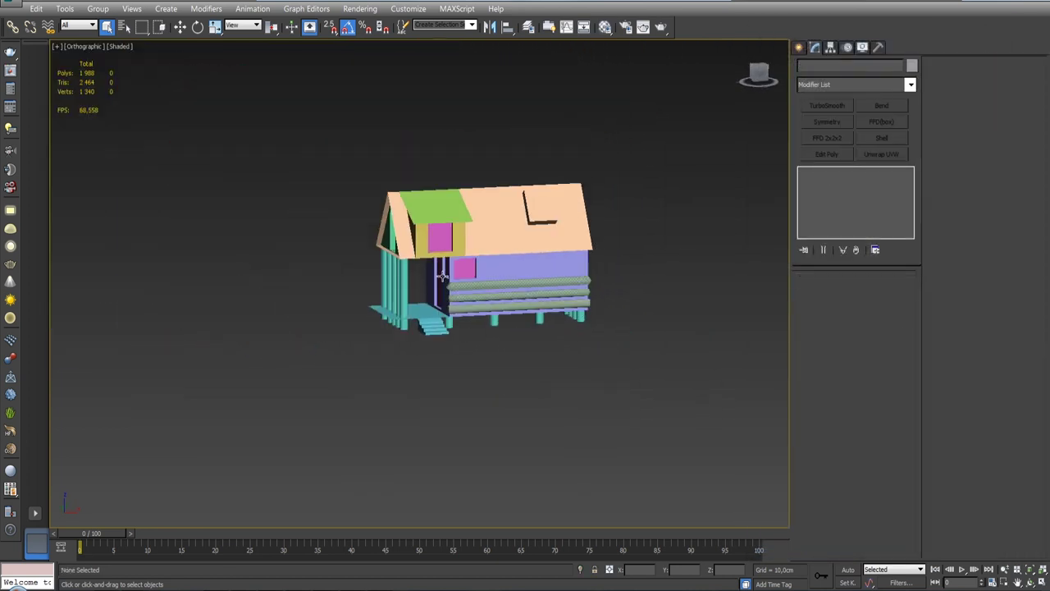
scroll(471, 243, up, 8)
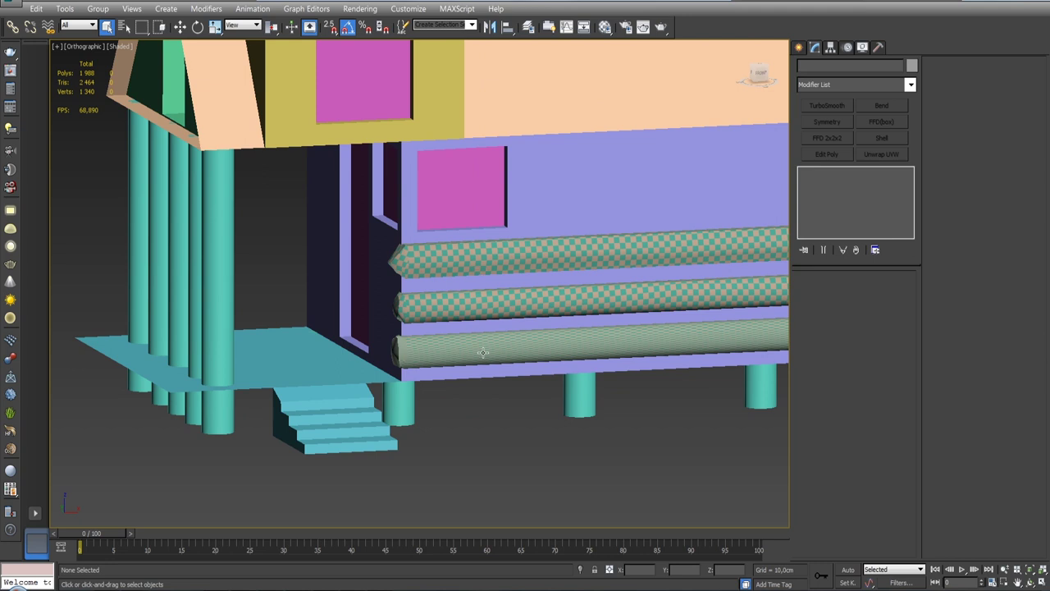
click(484, 352)
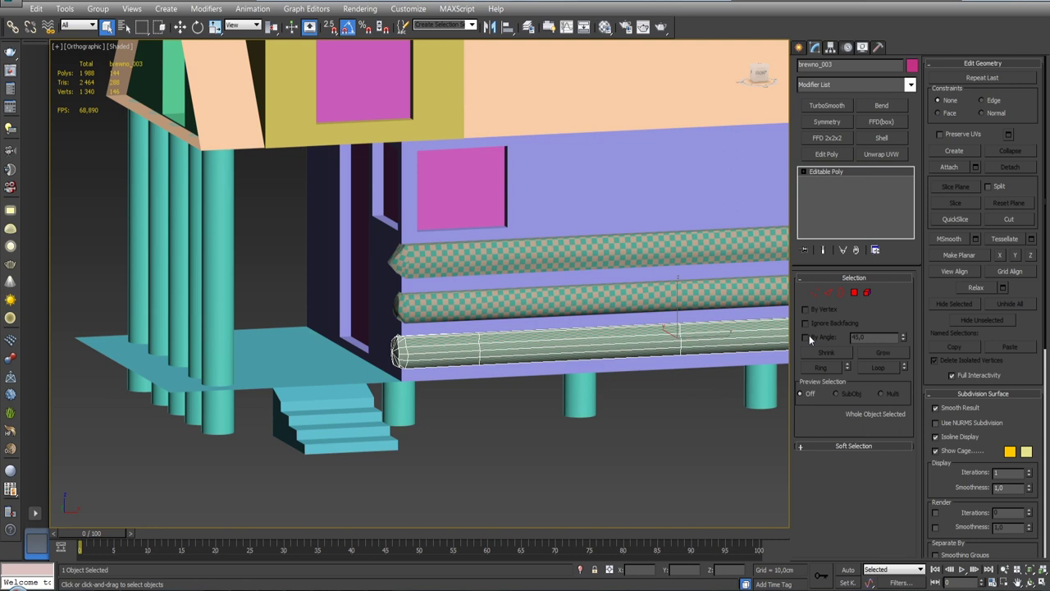
Add Unwrap UVW to brevno_003, hide map seams, and isolate it in an enlarged UV editor.
click(888, 155)
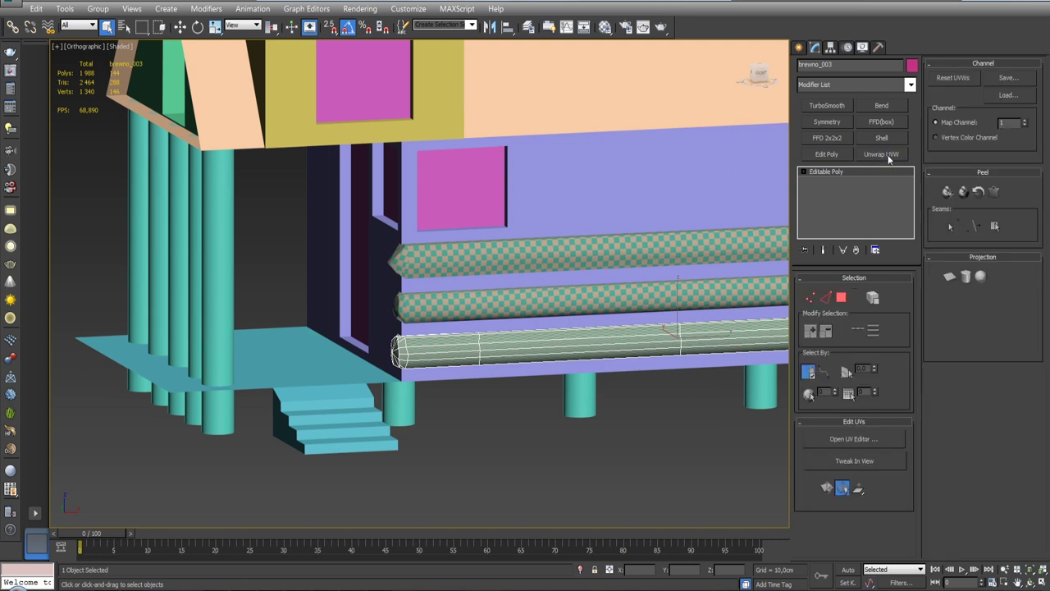
click(944, 449)
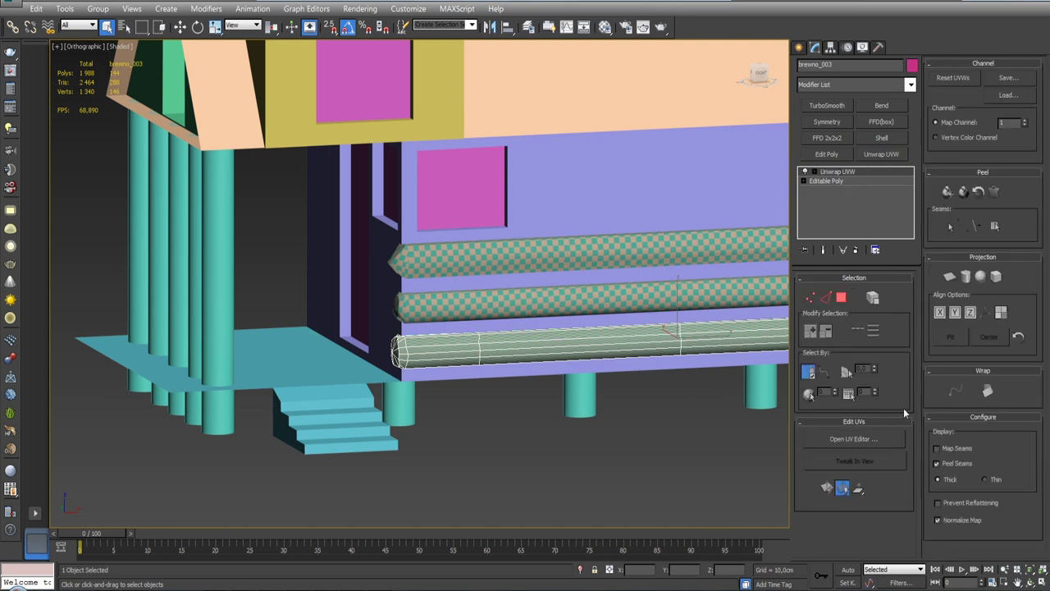
click(851, 439)
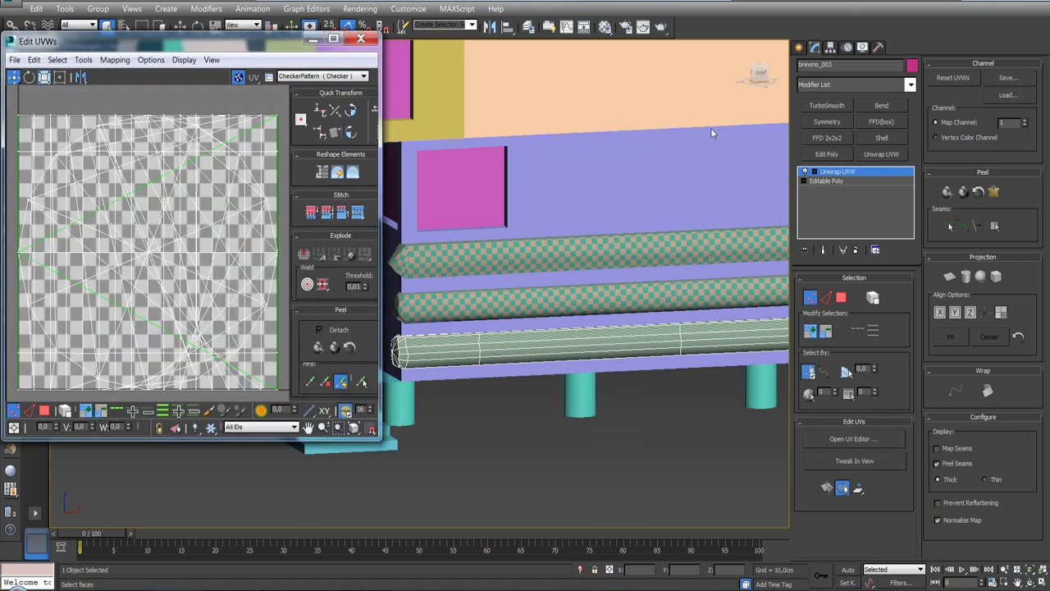
click(579, 570)
drag(380, 437, 460, 552)
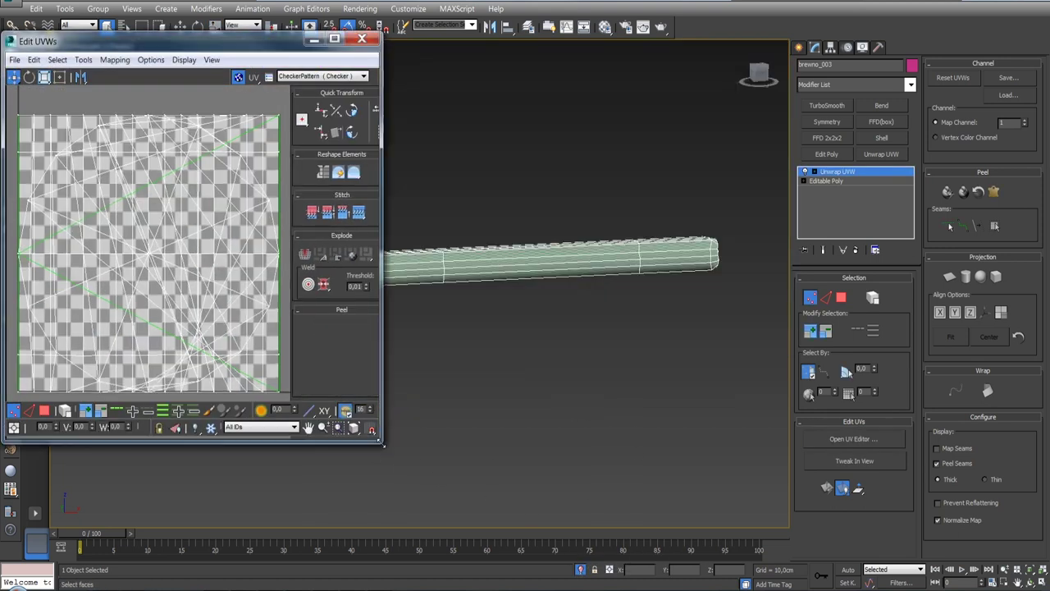
click(317, 78)
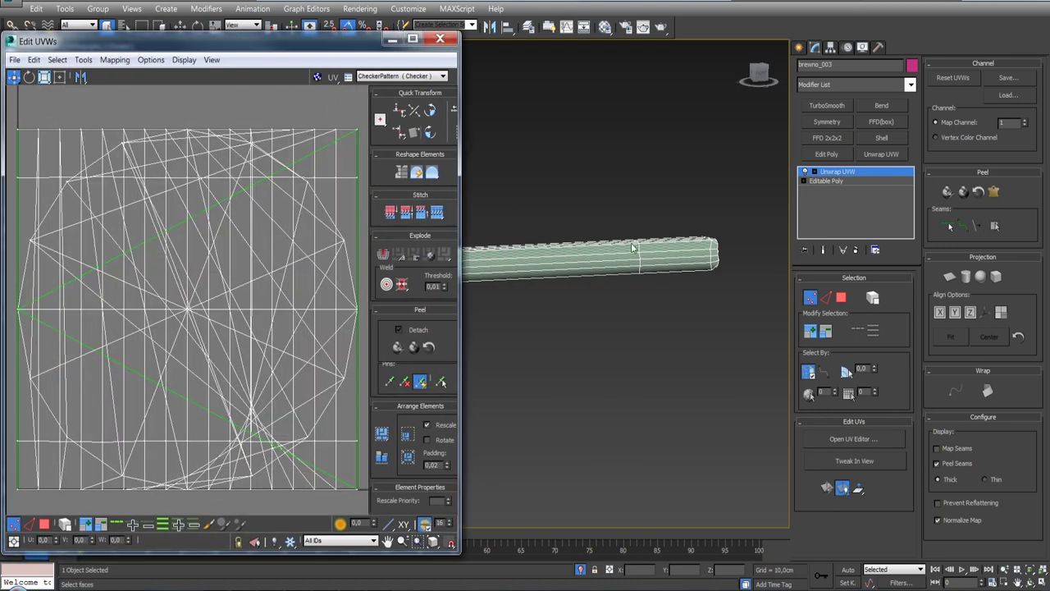
Convert the edge loop around the log's first end cap into a seam.
click(825, 297)
alt+middle_drag(794, 285, 646, 306)
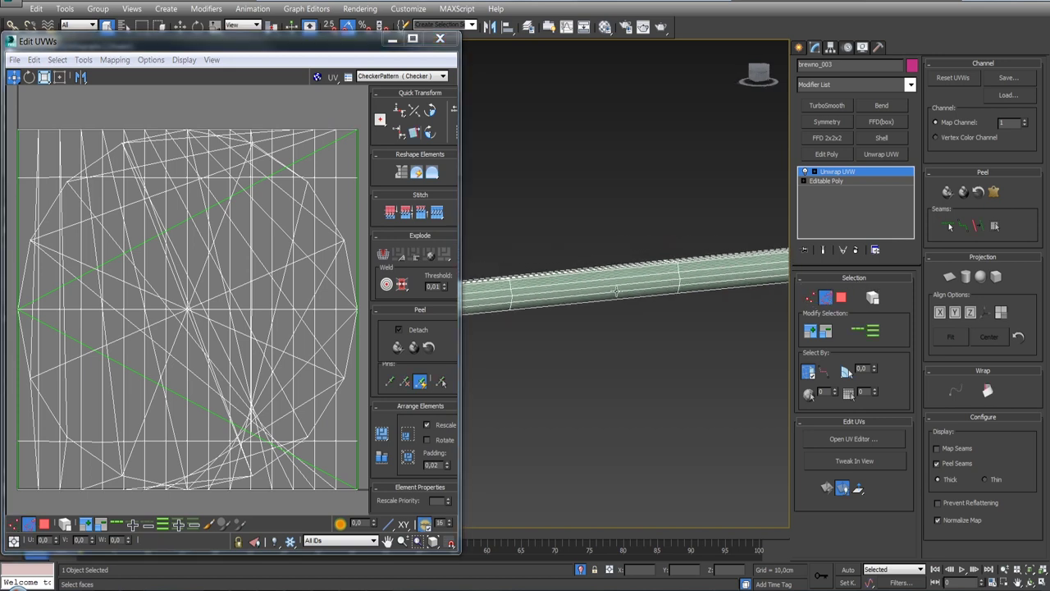
scroll(646, 306, up, 3)
scroll(646, 306, up, 2)
click(646, 279)
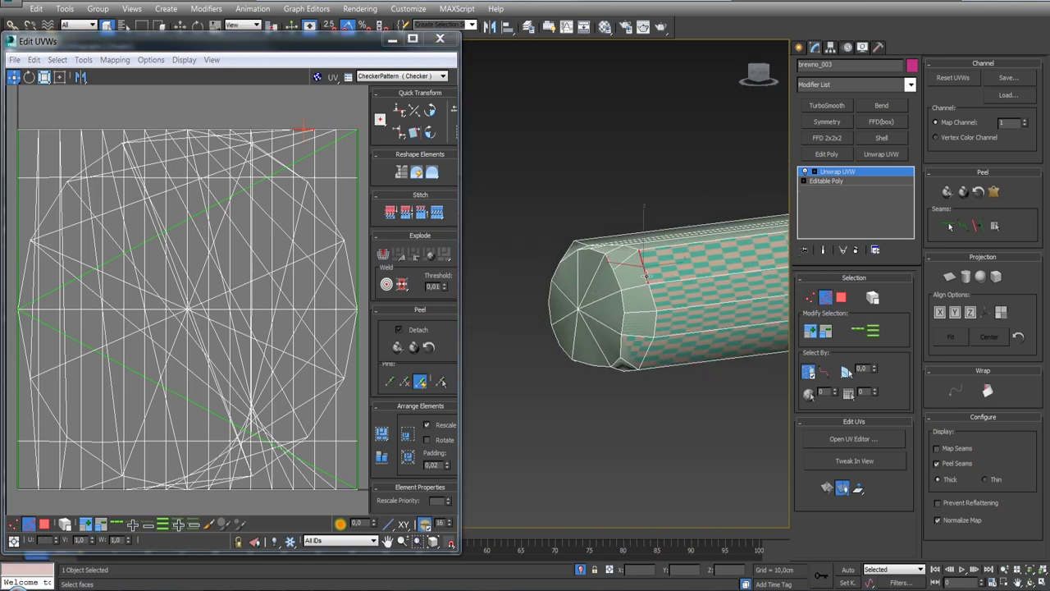
click(856, 336)
mouse_move(673, 316)
alt+middle_down()
mouse_move(719, 261)
mouse_move(714, 313)
mouse_move(652, 320)
alt+middle_up()
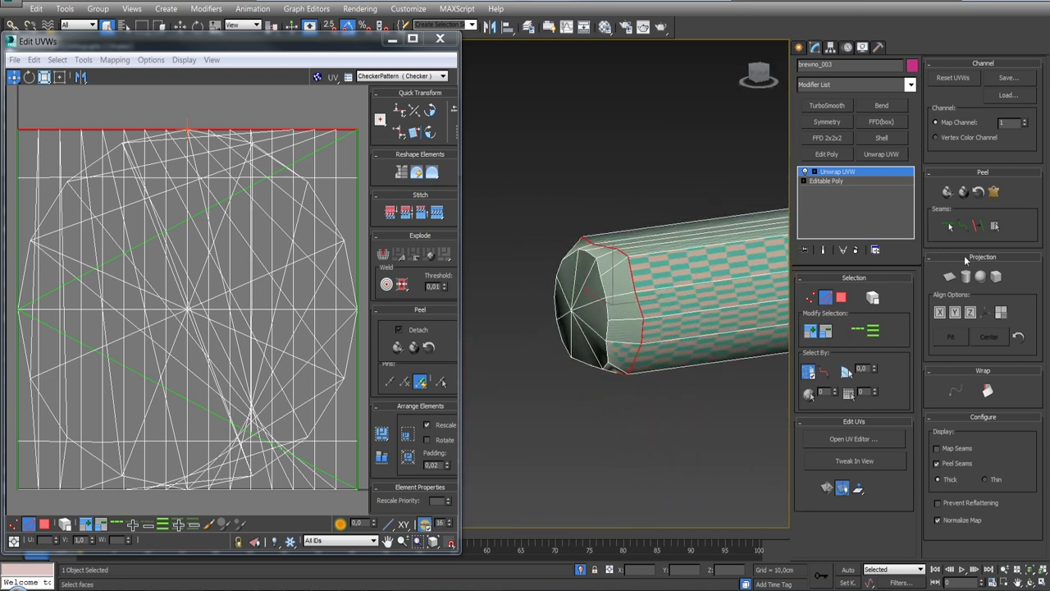
click(977, 227)
Select a lengthwise run of edges along the log's underside and convert it to a seam.
click(648, 255)
click(655, 370)
click(658, 370)
mouse_move(658, 369)
alt+middle_down()
mouse_move(693, 349)
mouse_move(575, 328)
alt+middle_up()
ctrl+click(646, 331)
alt+middle_drag(646, 330, 673, 362)
scroll(656, 347, up, 2)
scroll(610, 358, up, 2)
scroll(623, 320, up, 2)
ctrl+click(594, 289)
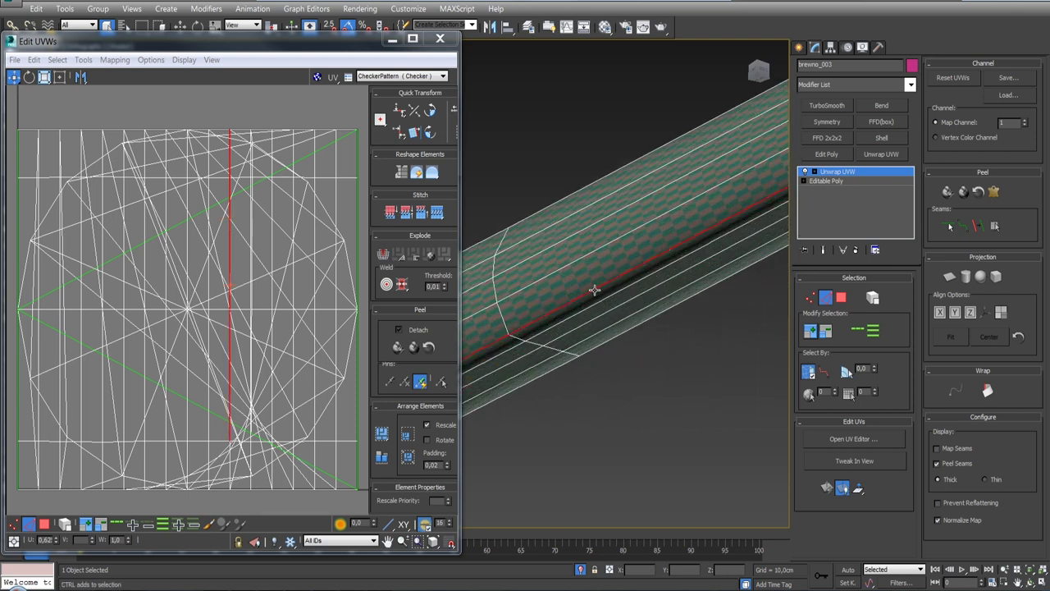
scroll(663, 328, down, 3)
scroll(637, 299, down, 2)
scroll(636, 298, up, 3)
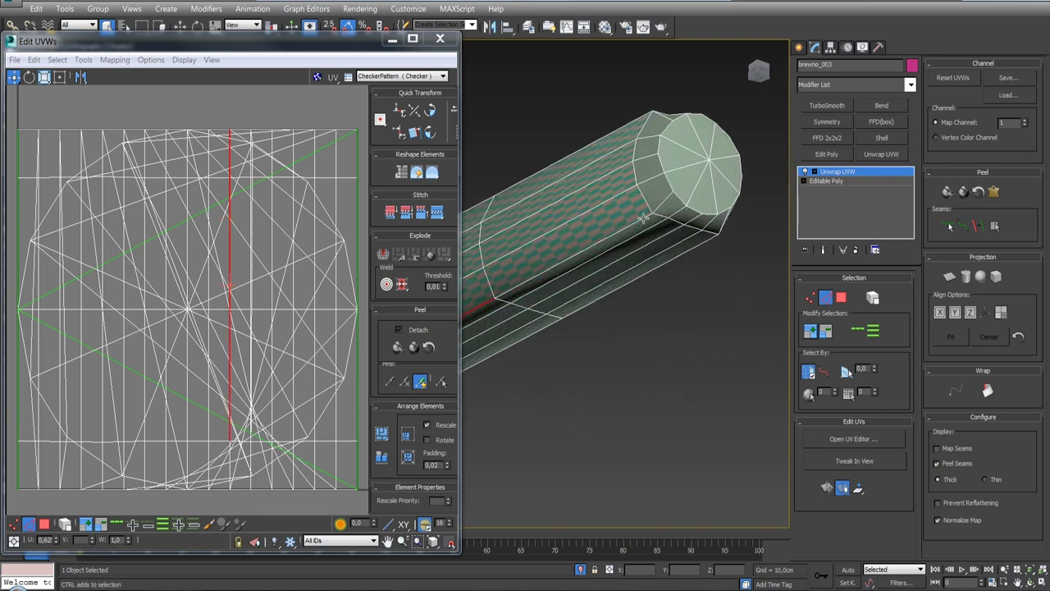
click(984, 231)
Loop-select the edges around the other end cap and mark them as a seam.
click(644, 196)
click(856, 331)
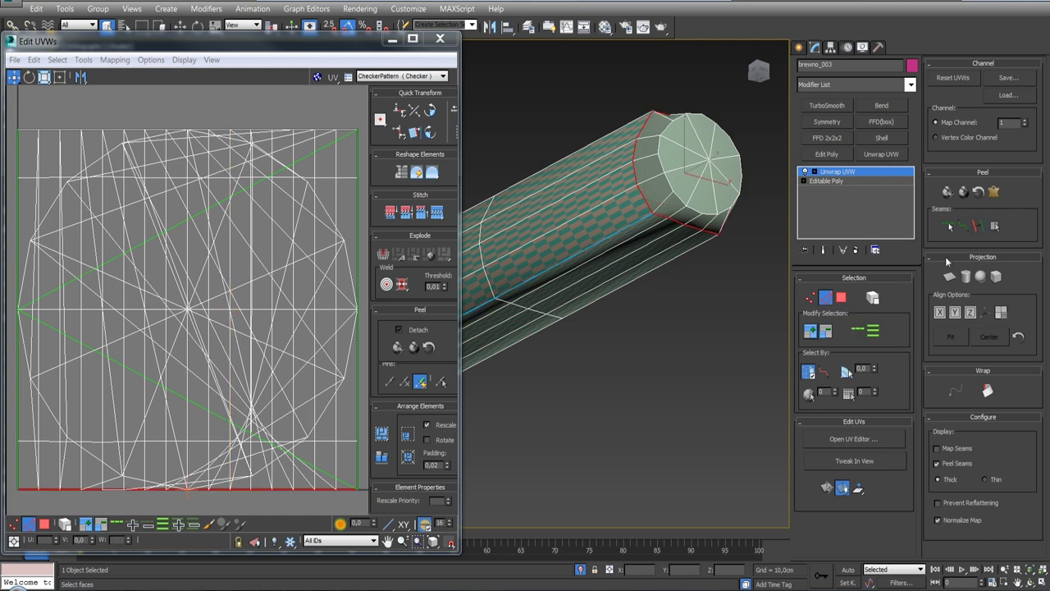
alt+middle_drag(574, 263, 681, 263)
click(976, 227)
Pelt-map the log's end-cap faces and relax them by polygon angles.
key(3)
click(725, 201)
click(995, 224)
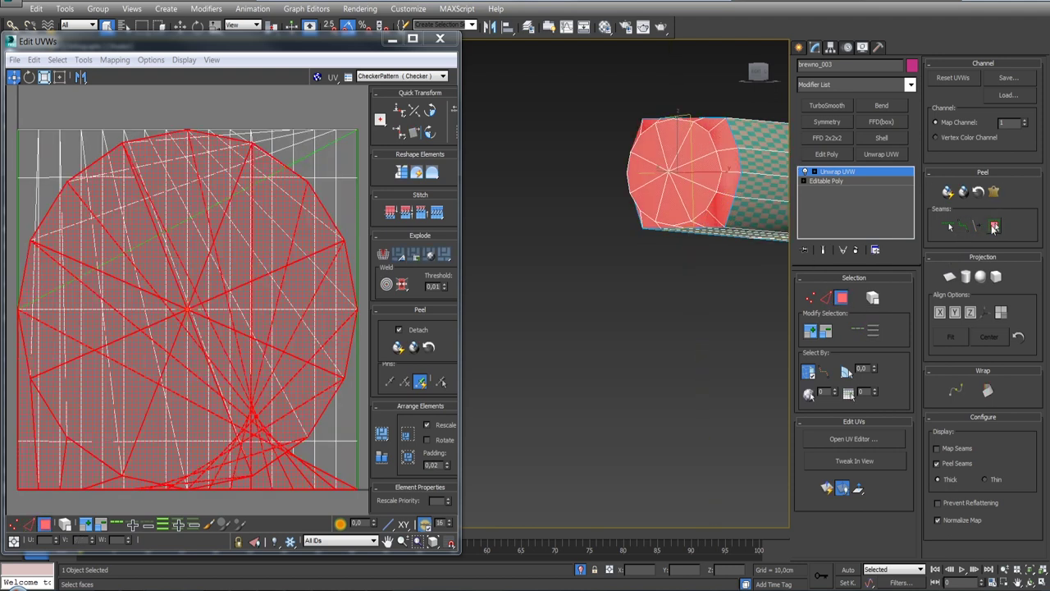
click(994, 191)
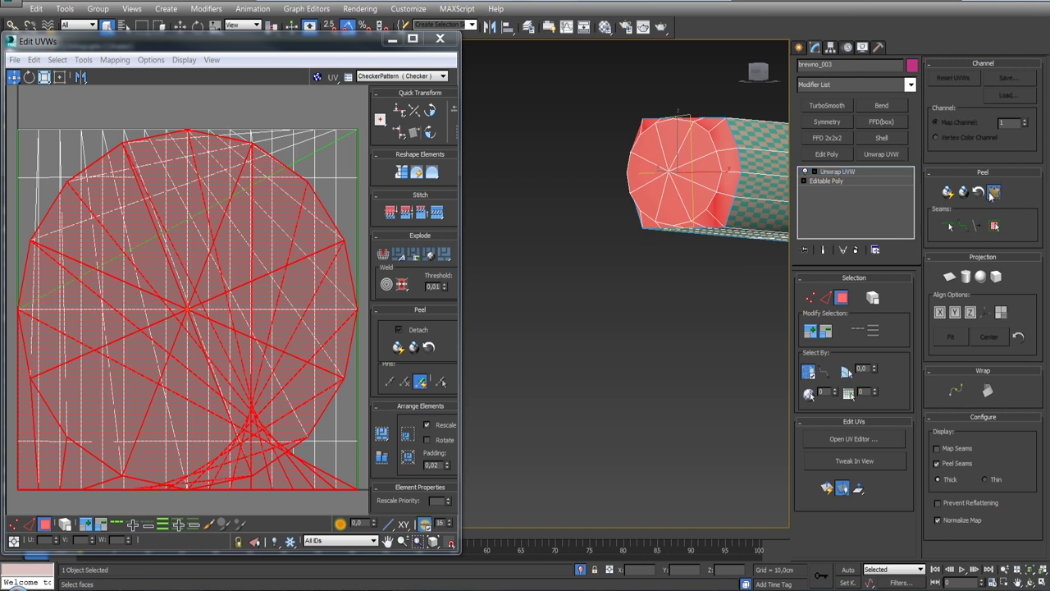
click(484, 144)
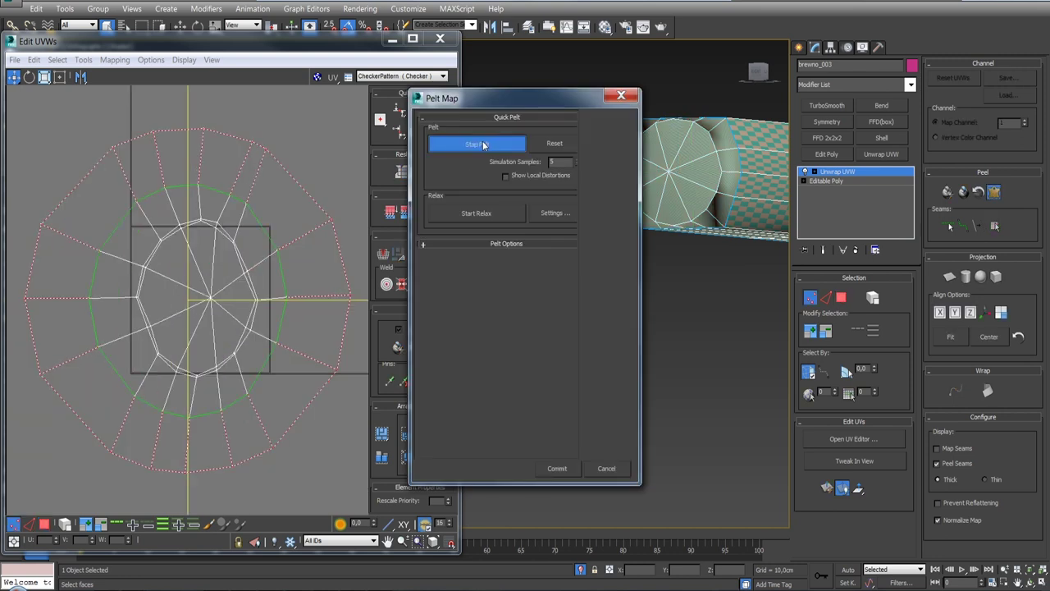
click(546, 213)
click(557, 467)
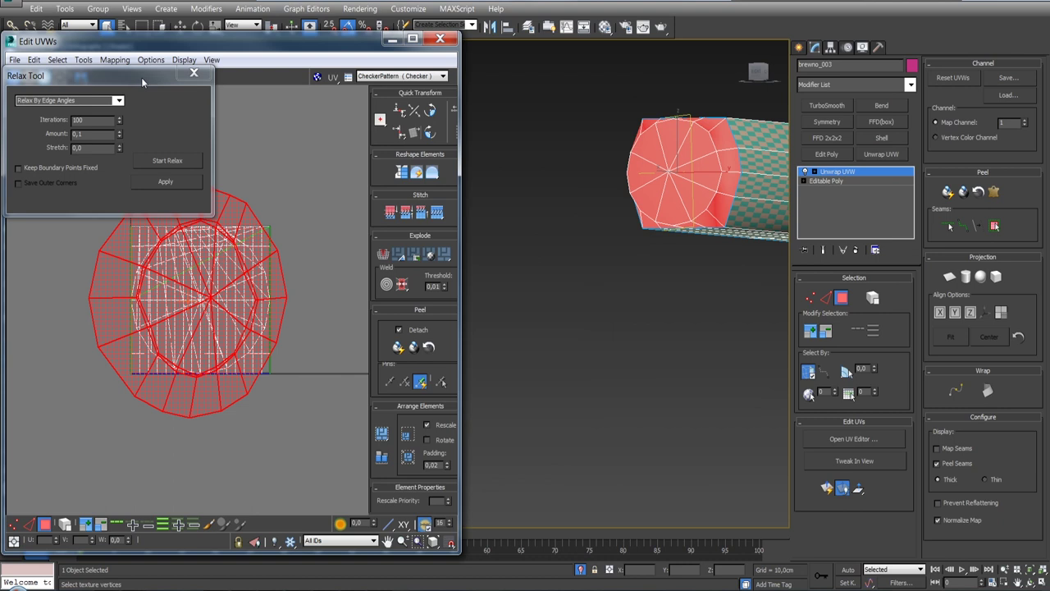
drag(142, 77, 916, 11)
click(896, 36)
click(882, 54)
click(895, 36)
click(886, 51)
click(942, 95)
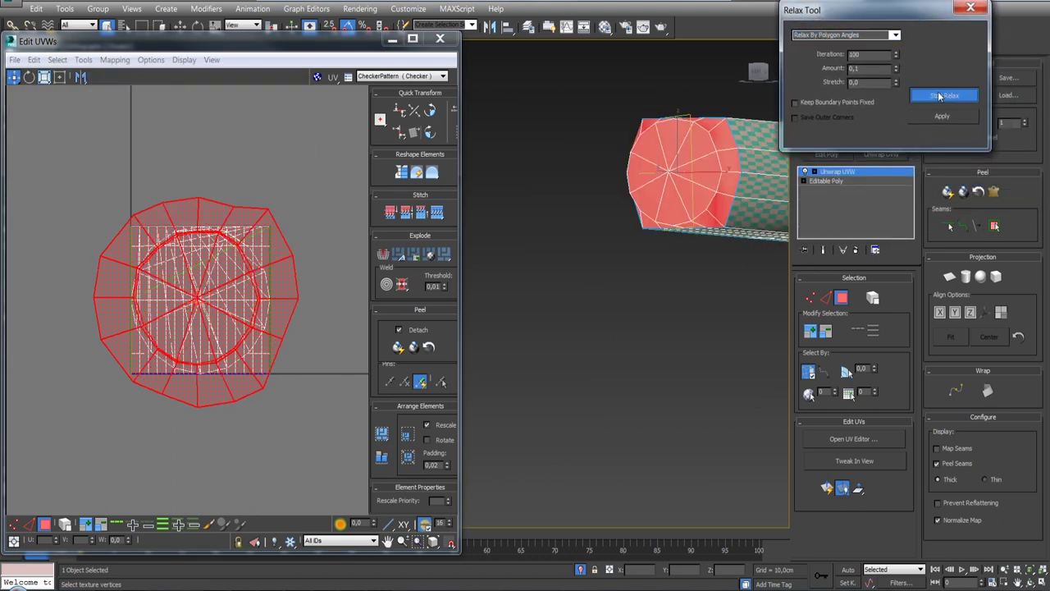
Pelt-map and relax the log's side faces.
click(748, 217)
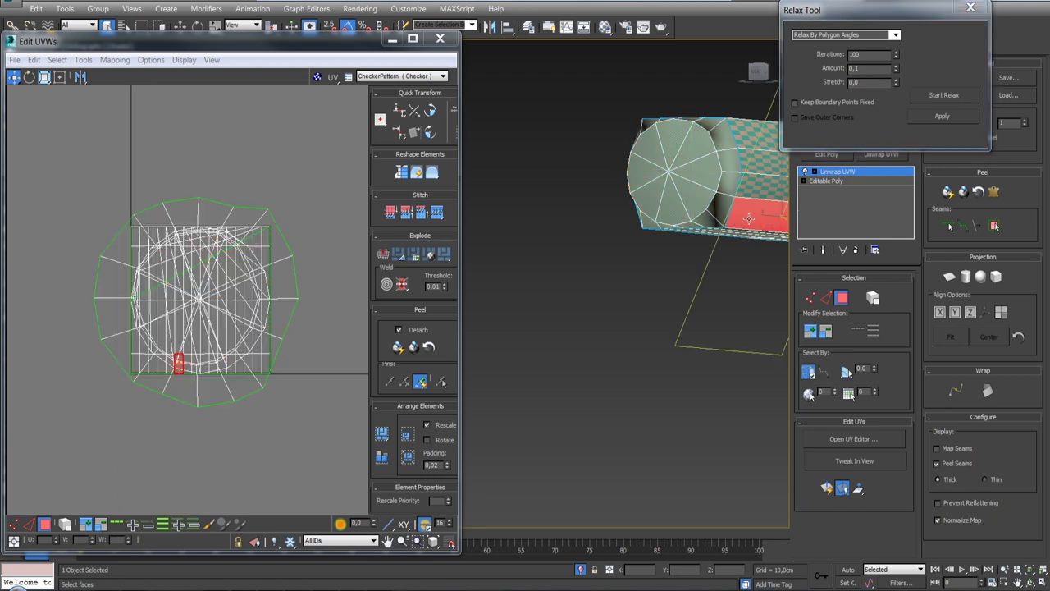
click(995, 227)
click(994, 192)
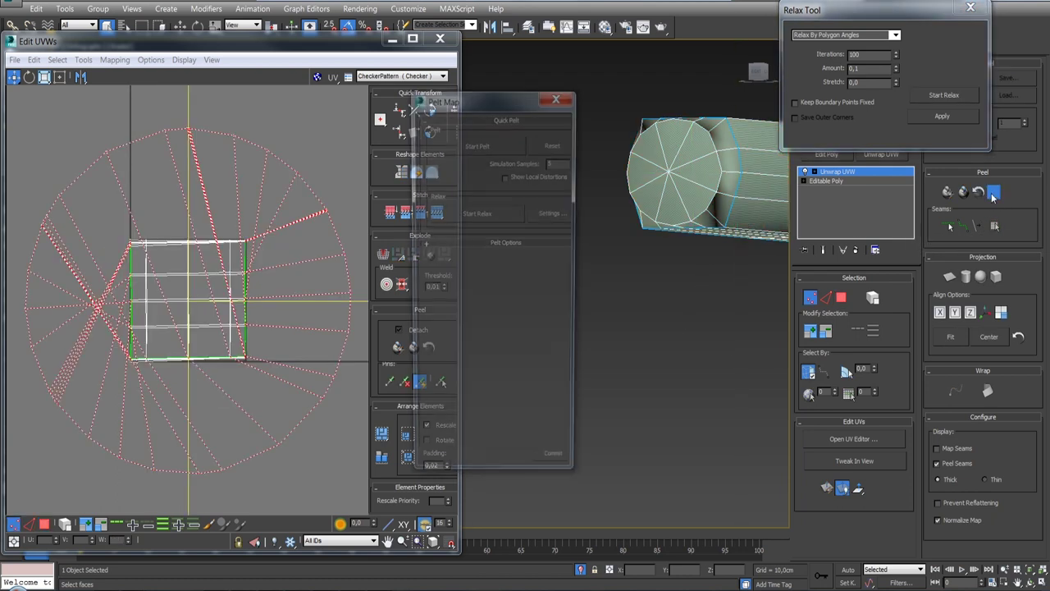
click(503, 145)
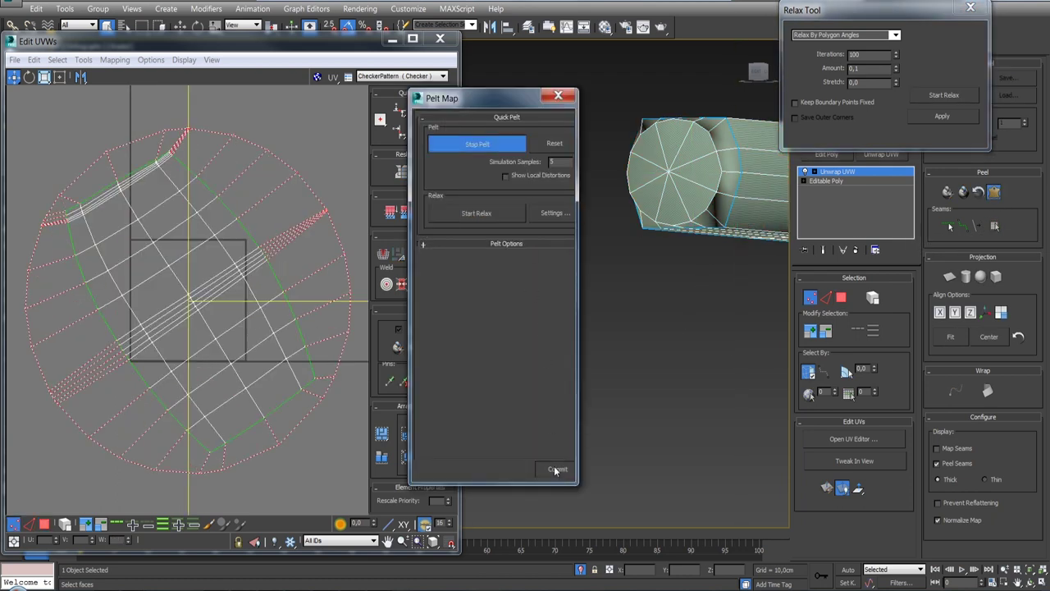
click(557, 468)
click(964, 97)
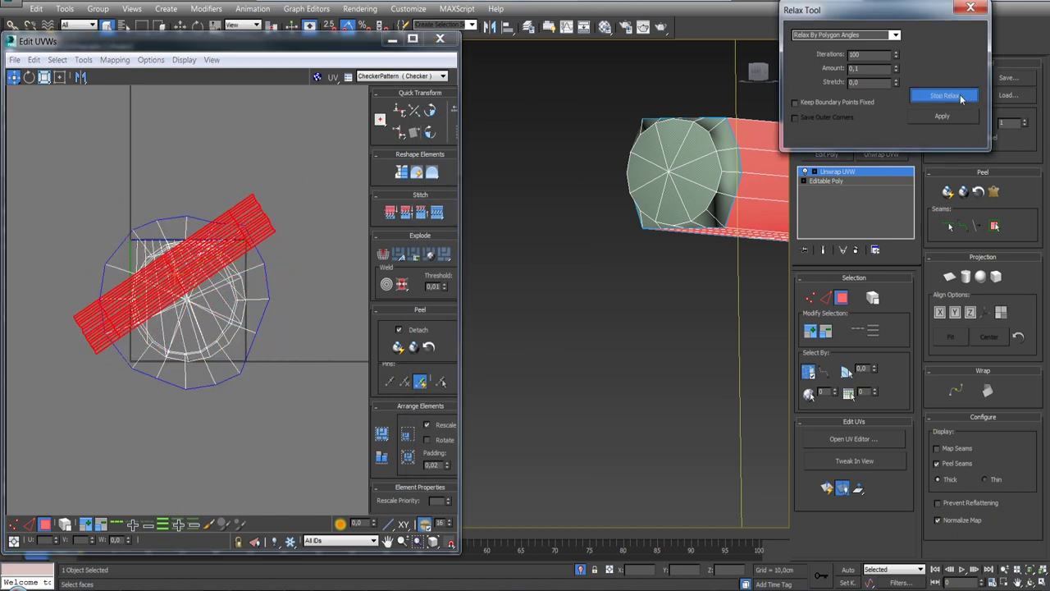
click(960, 96)
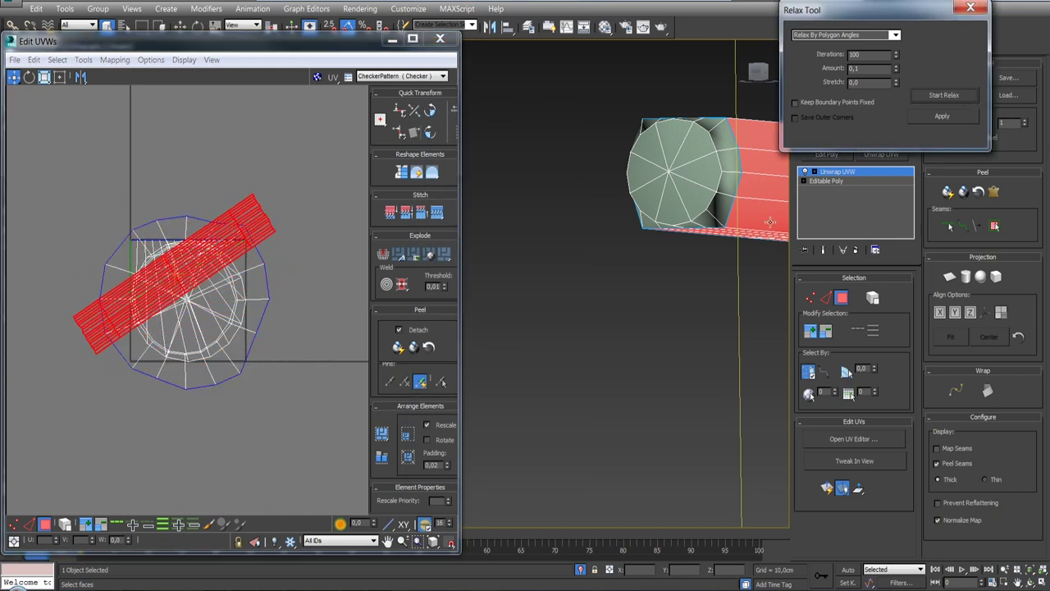
Move the side strip aside, then pelt-map and relax the two end-cap clusters.
drag(234, 242, 318, 439)
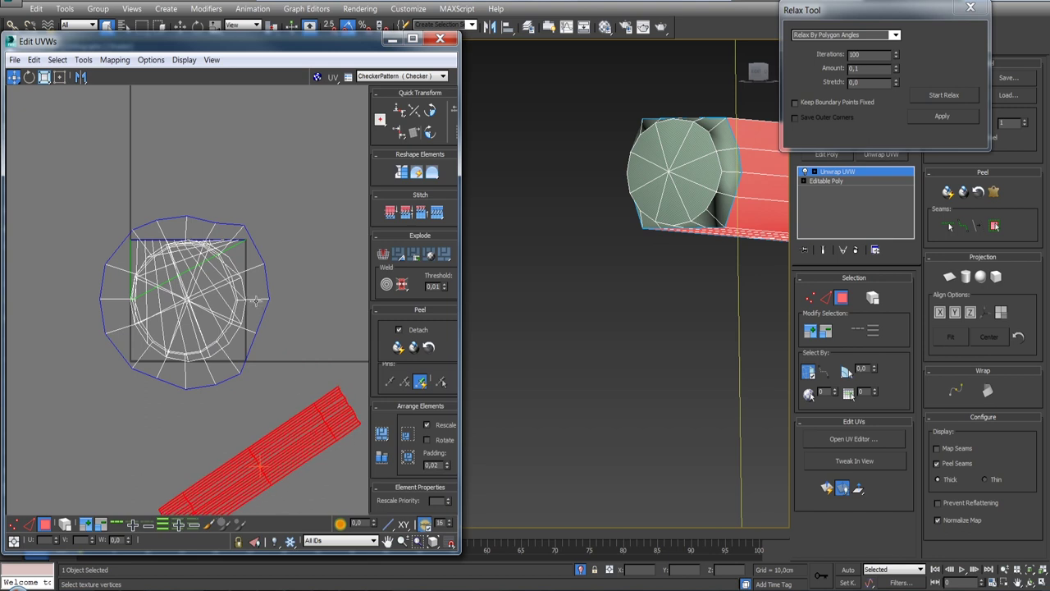
click(263, 339)
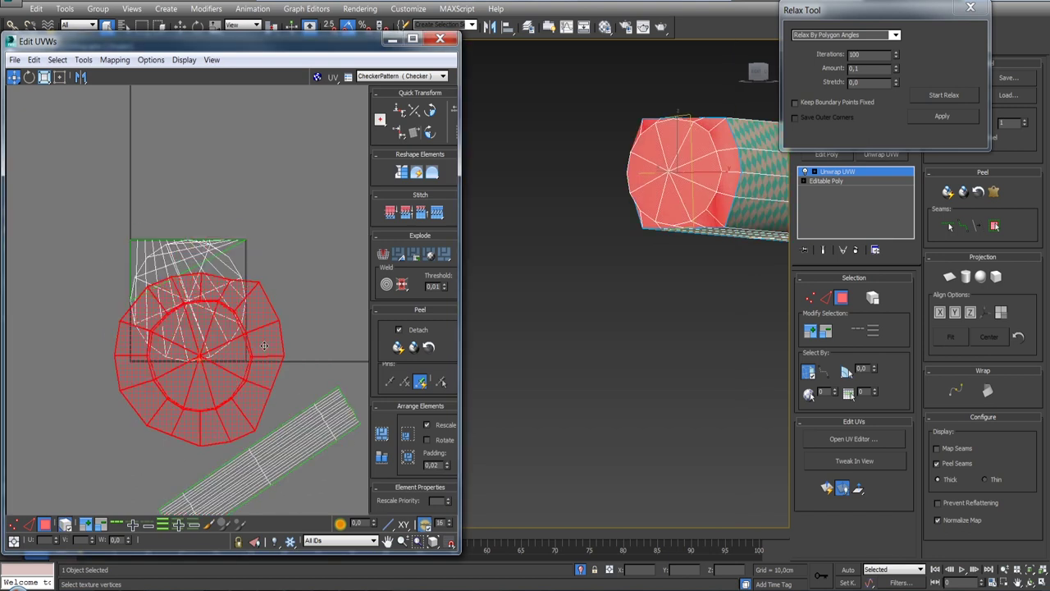
click(230, 308)
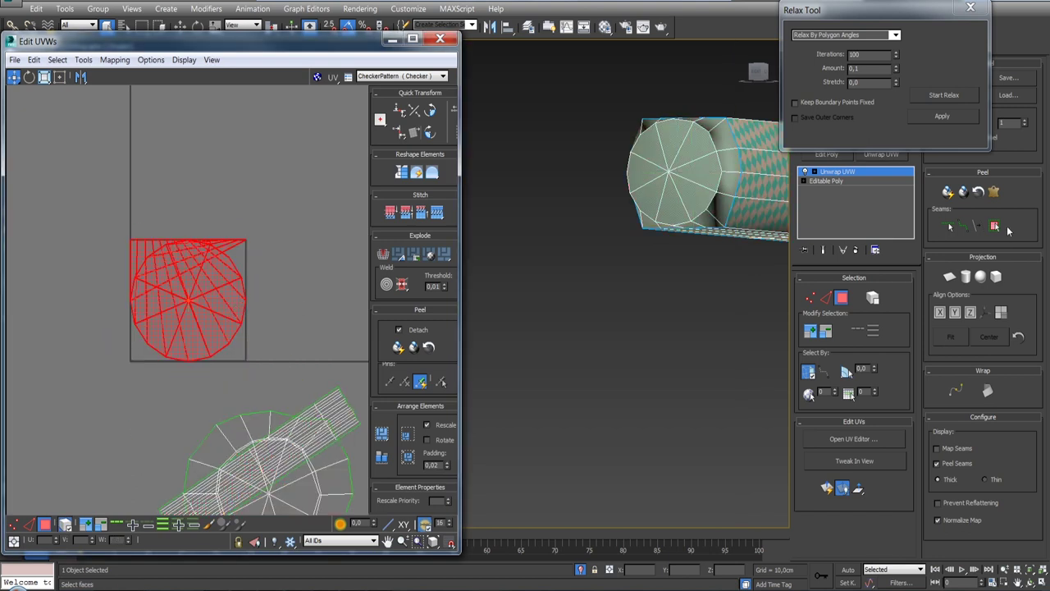
click(994, 191)
click(484, 145)
click(563, 467)
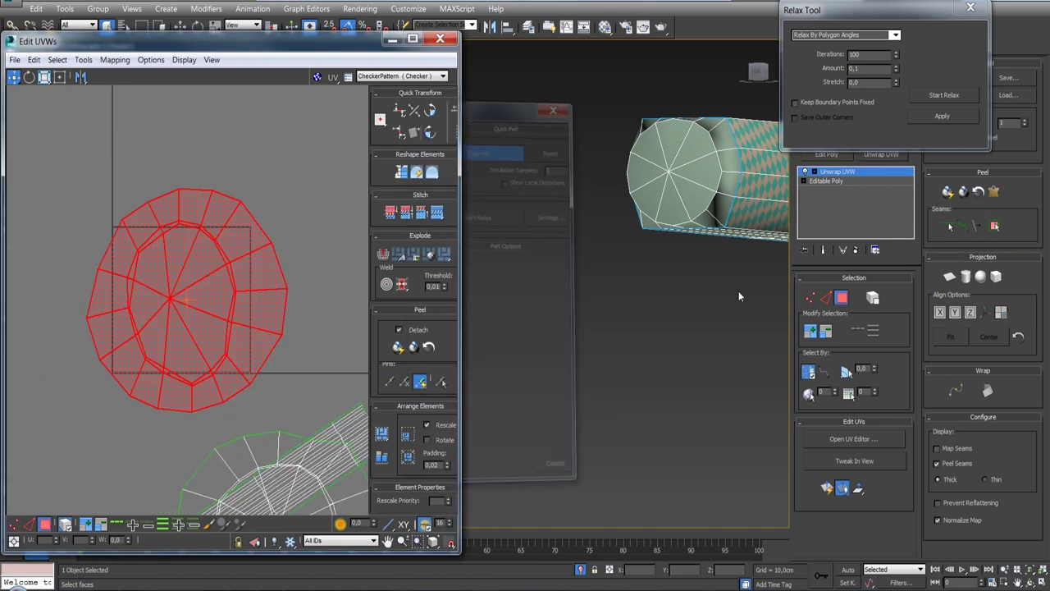
click(921, 99)
click(921, 98)
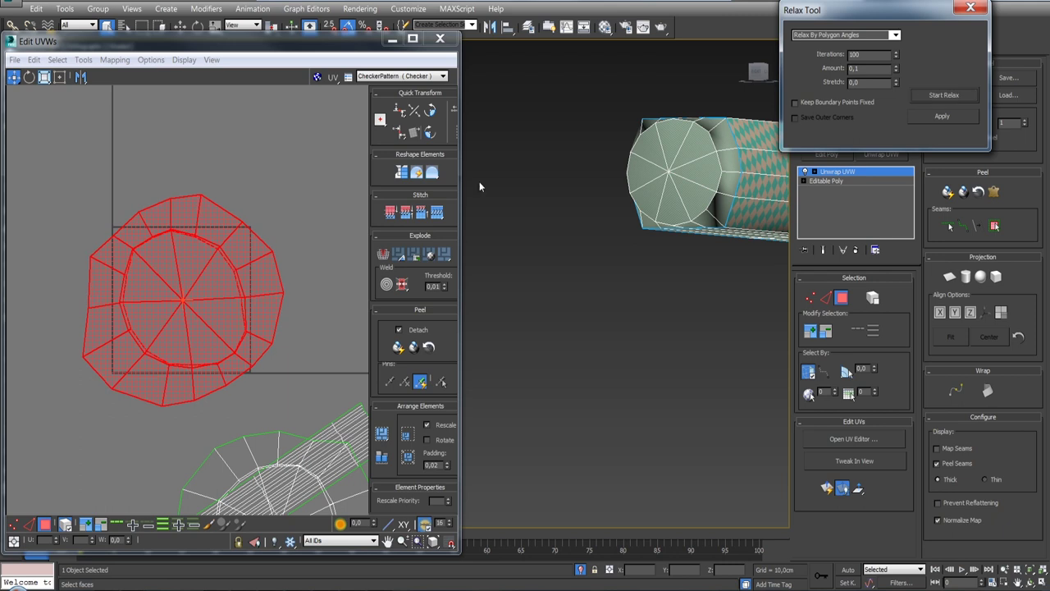
Pack all UV clusters with Rotate on and collapse the Unwrap UVW into the Editable Poly.
scroll(228, 171, down, 3)
scroll(228, 172, down, 2)
key(ctrl+a)
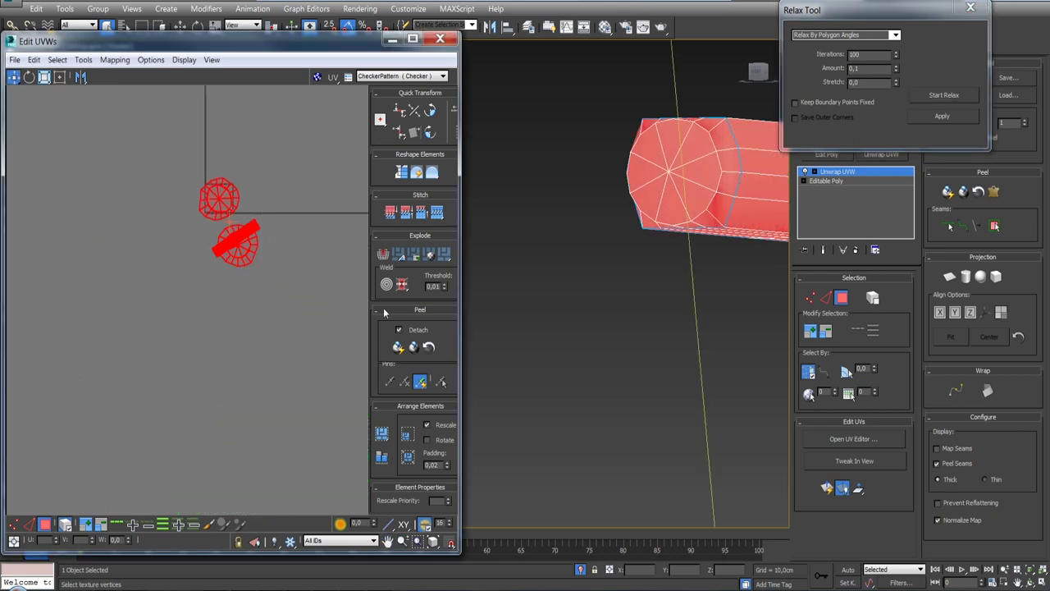
click(428, 441)
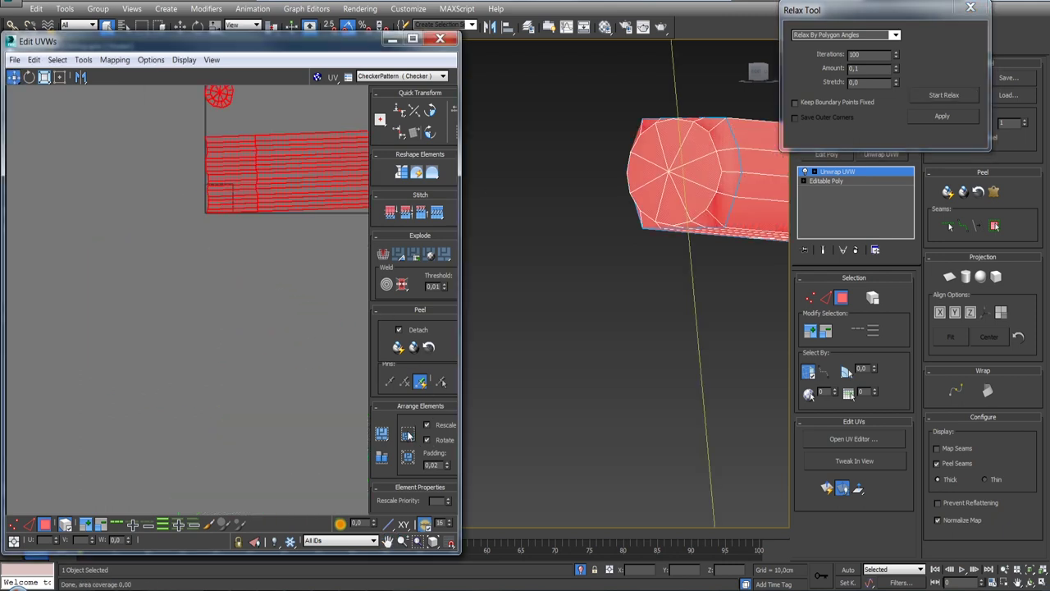
click(385, 434)
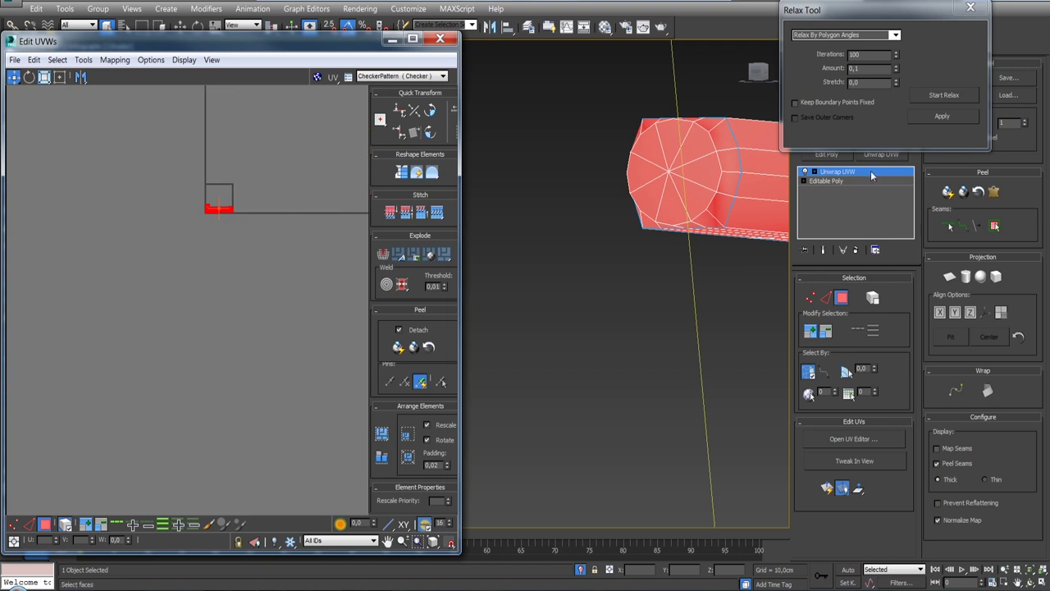
right_click(871, 175)
click(936, 284)
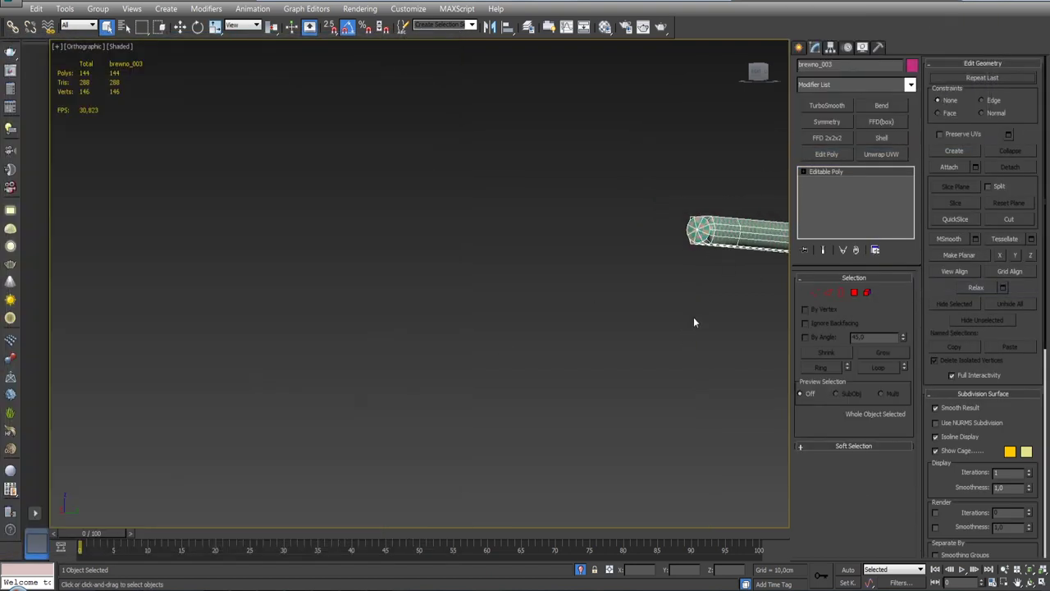
Exit isolation to show the whole house and orbit around it.
alt+middle_drag(694, 322, 608, 350)
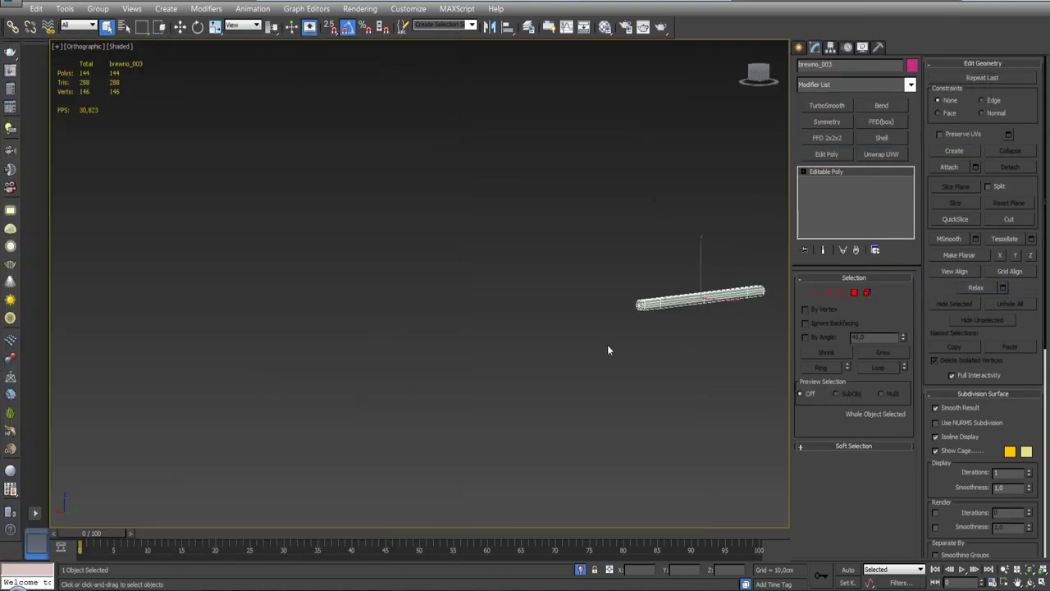
click(581, 569)
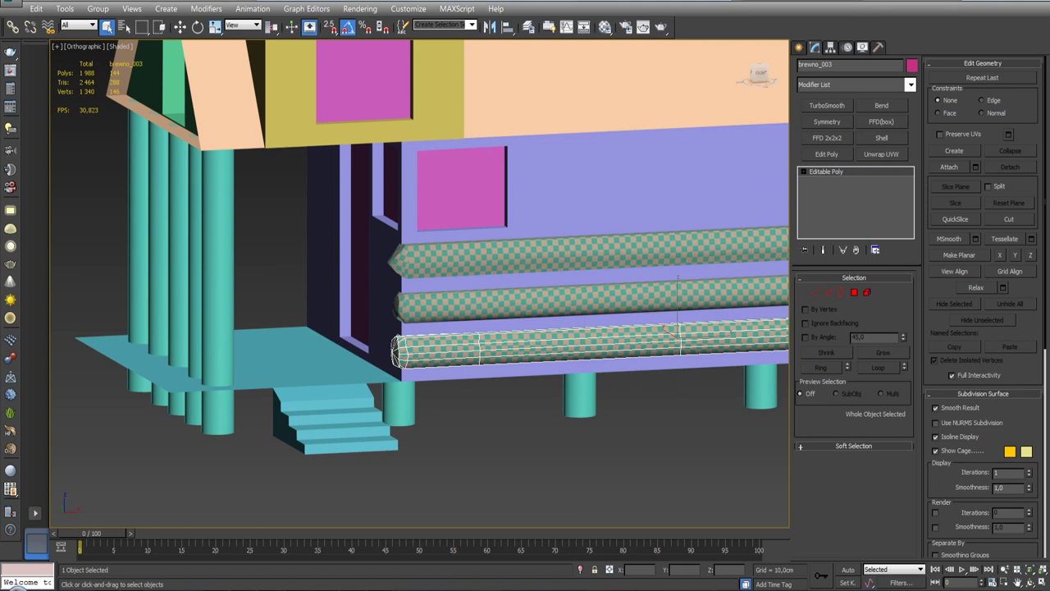
scroll(451, 197, down, 5)
mouse_move(452, 197)
alt+middle_down()
mouse_move(493, 246)
mouse_move(467, 246)
alt+middle_up()
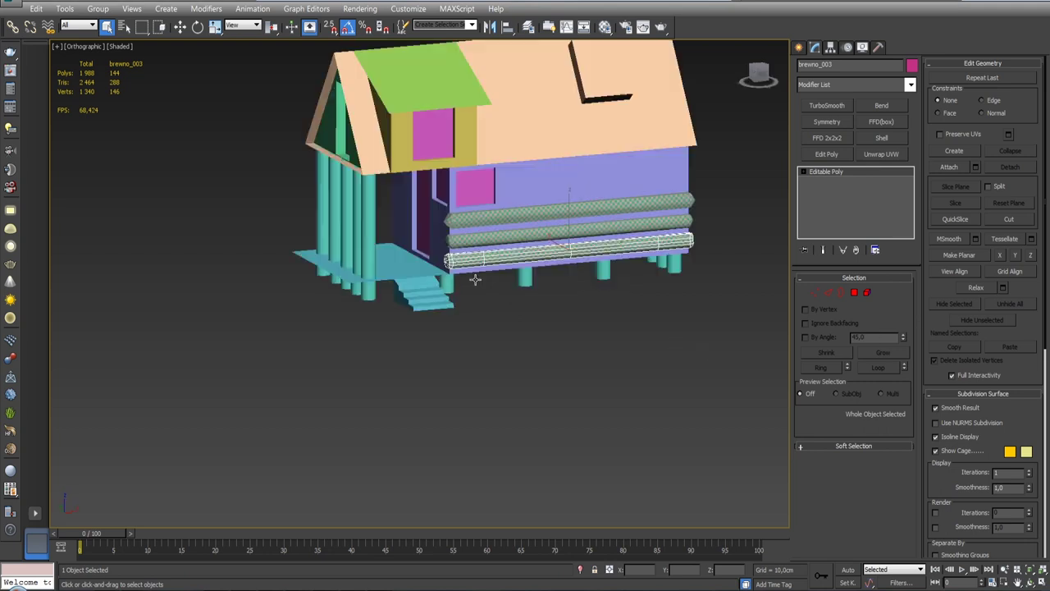
alt+middle_drag(670, 343, 484, 239)
scroll(485, 239, up, 3)
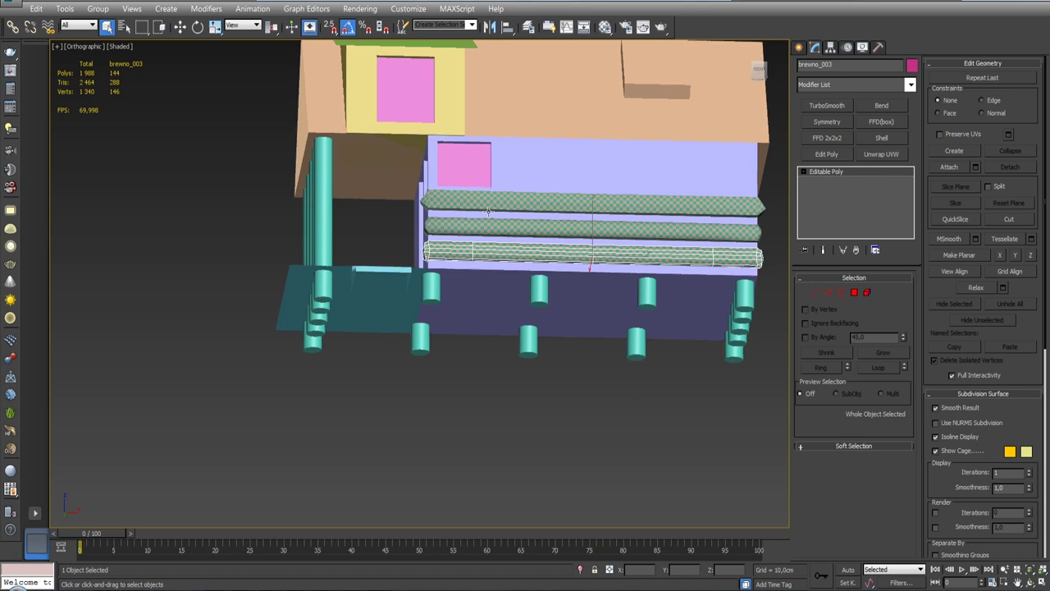
alt+middle_drag(489, 212, 492, 221)
scroll(492, 221, up, 2)
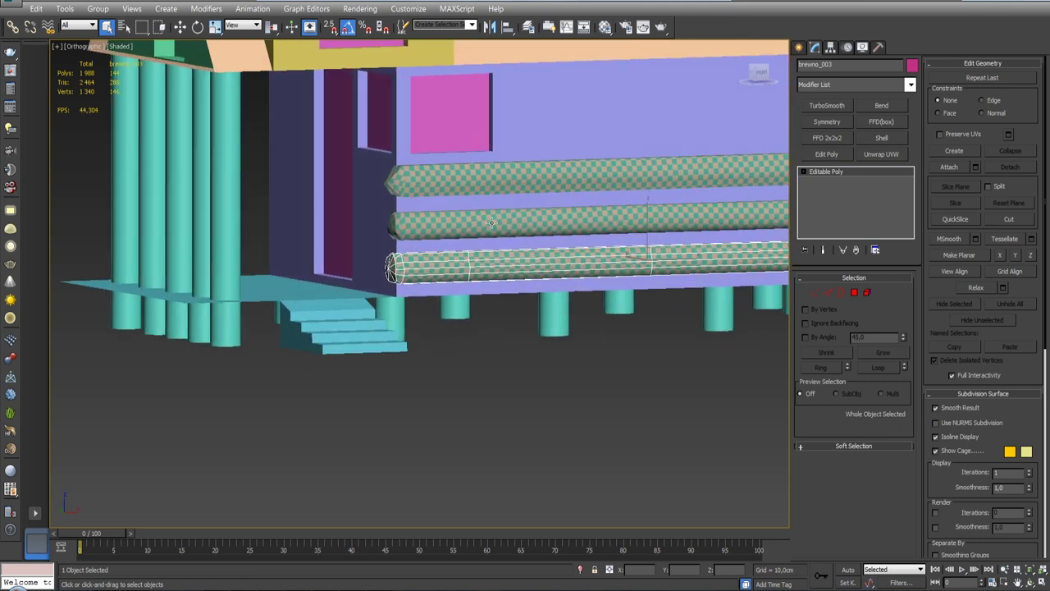
Turn off the logs' checker texture display in the Material Editor.
click(478, 184)
click(481, 261)
key(w)
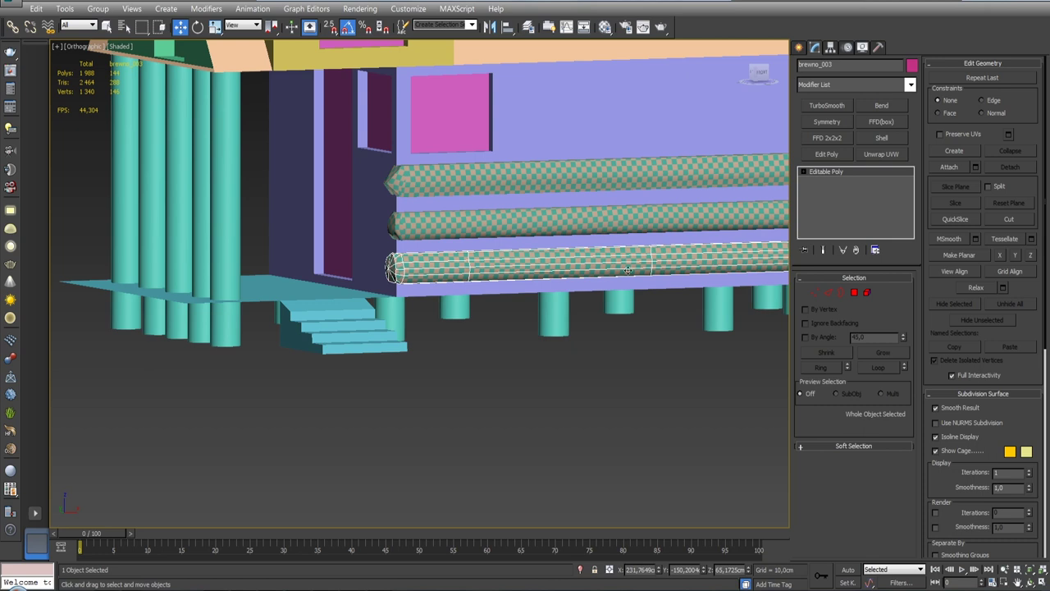
alt+middle_drag(628, 271, 593, 190)
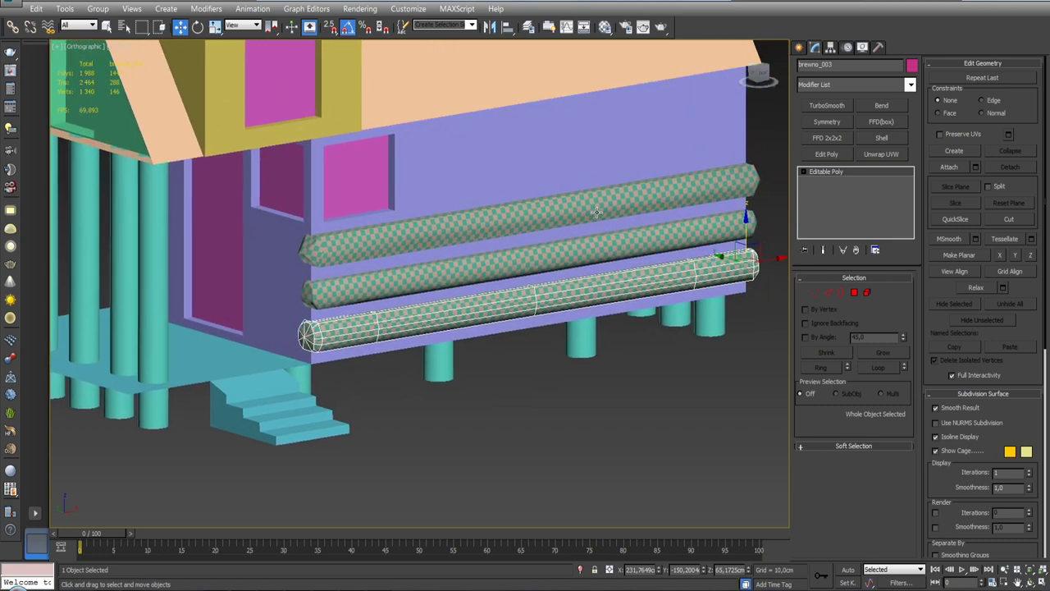
click(605, 26)
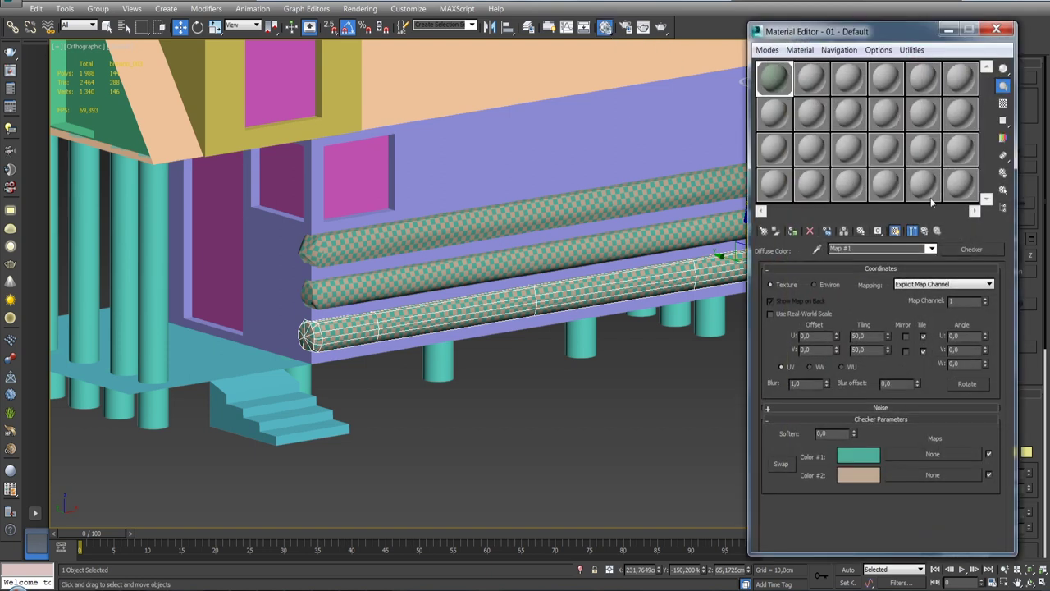
click(896, 233)
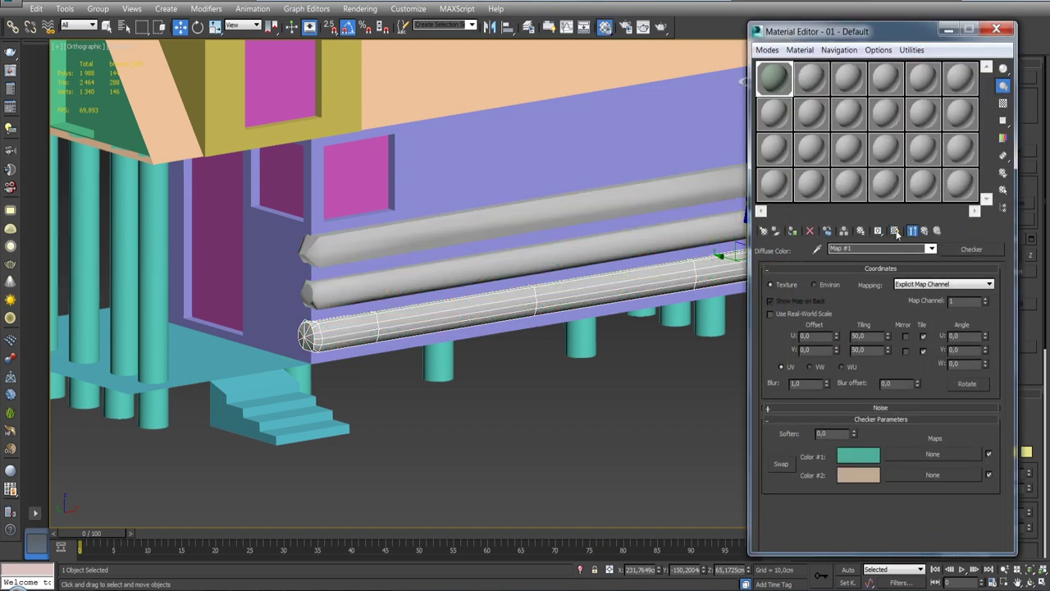
click(1000, 31)
click(709, 256)
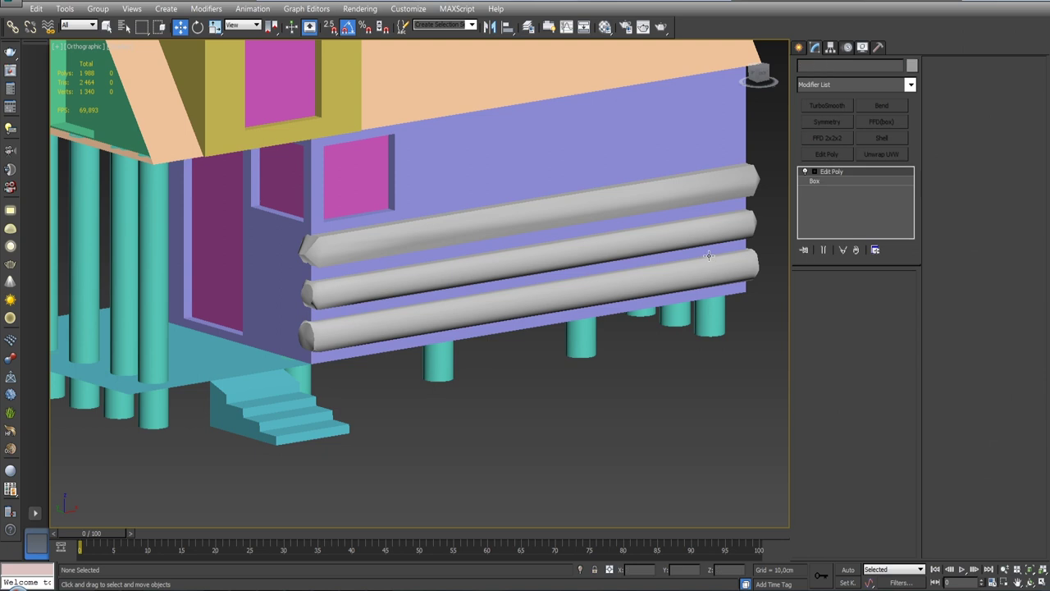
click(714, 269)
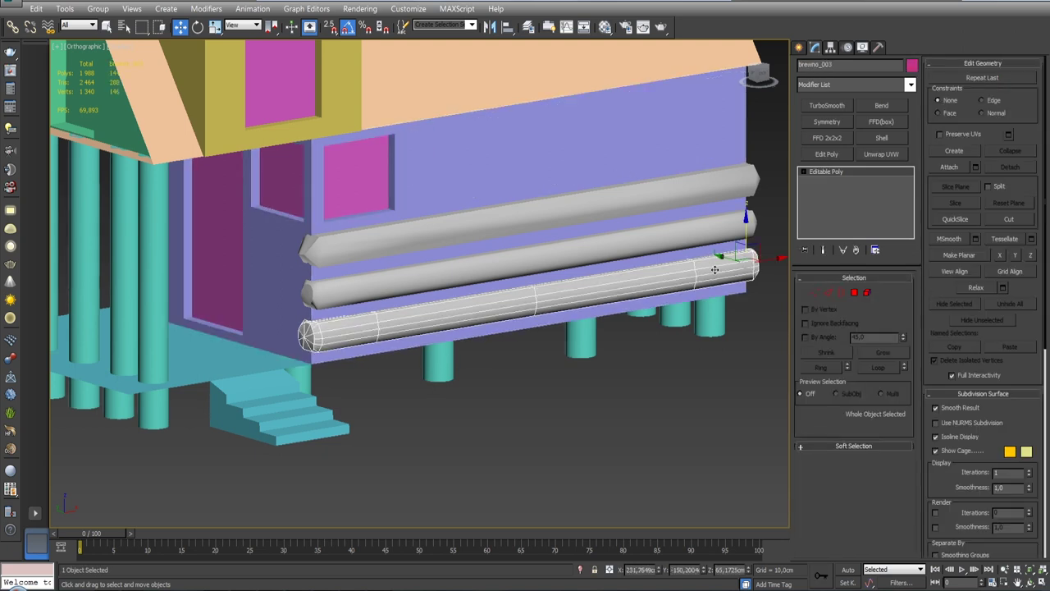
Select the bottom log and start aligning it to the wall, then dismiss the settings.
click(386, 287)
scroll(417, 298, up, 2)
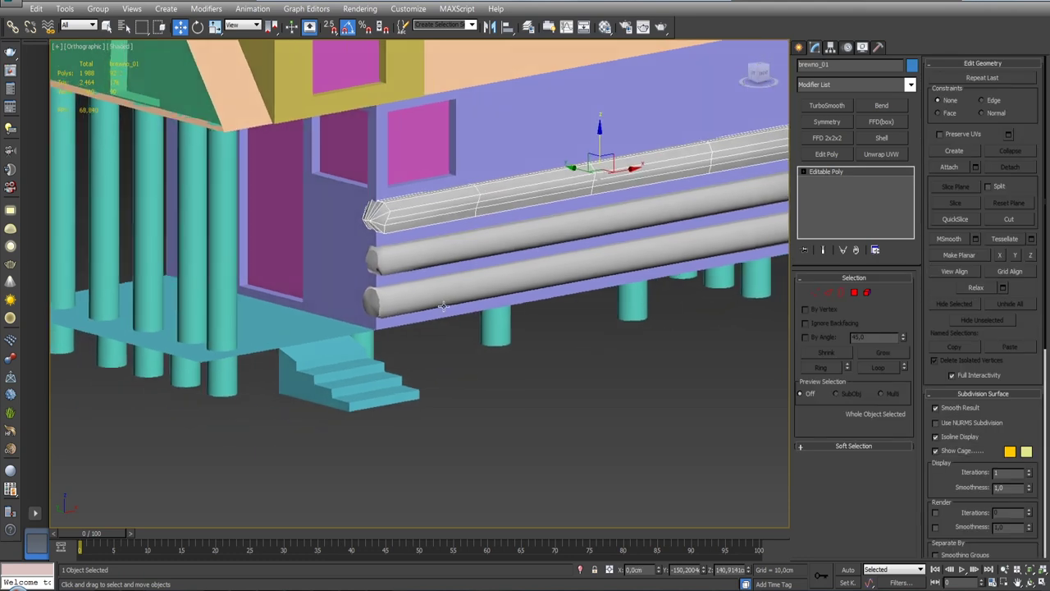
scroll(427, 291, up, 2)
click(448, 287)
scroll(578, 296, up, 2)
alt+middle_drag(577, 297, 574, 292)
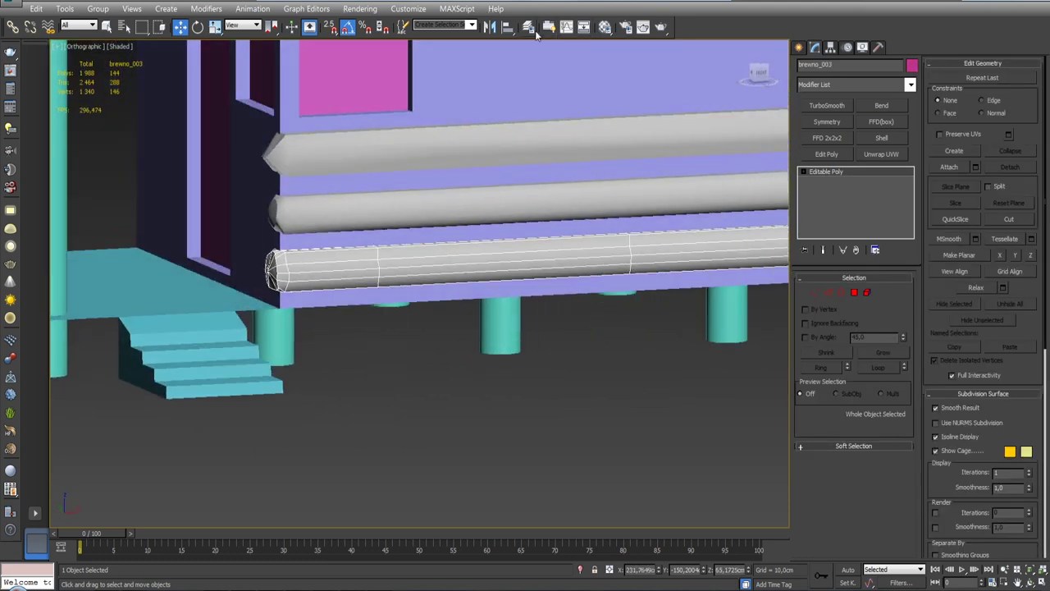
click(508, 27)
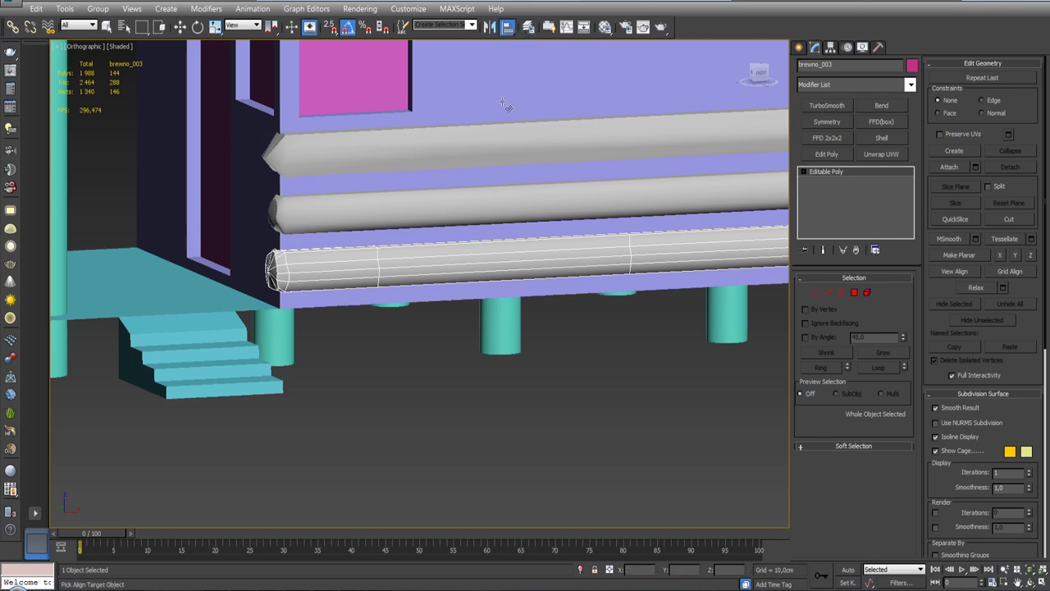
click(465, 297)
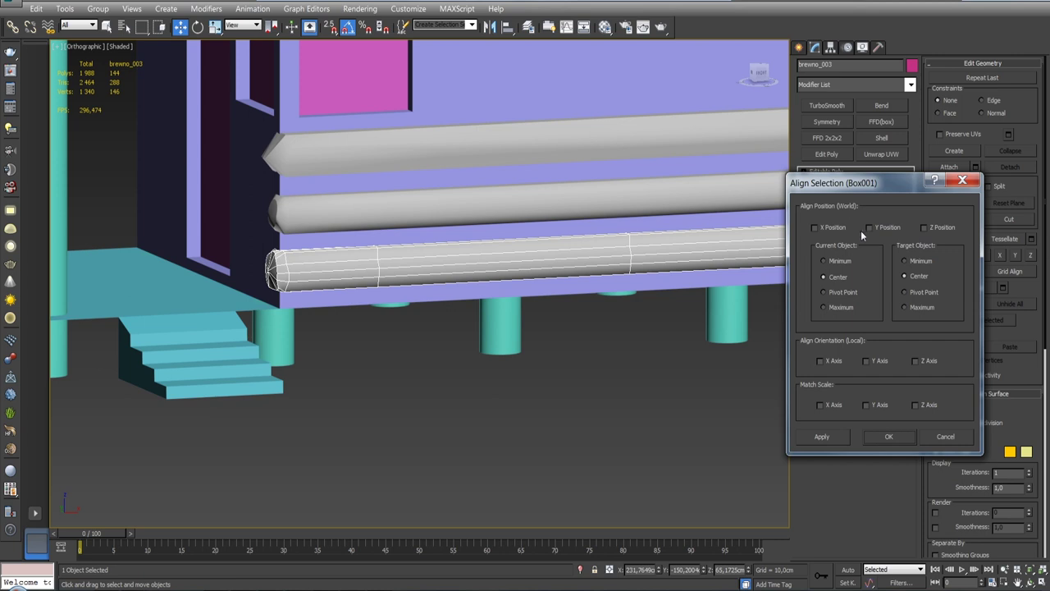
key(Return)
scroll(517, 238, down, 5)
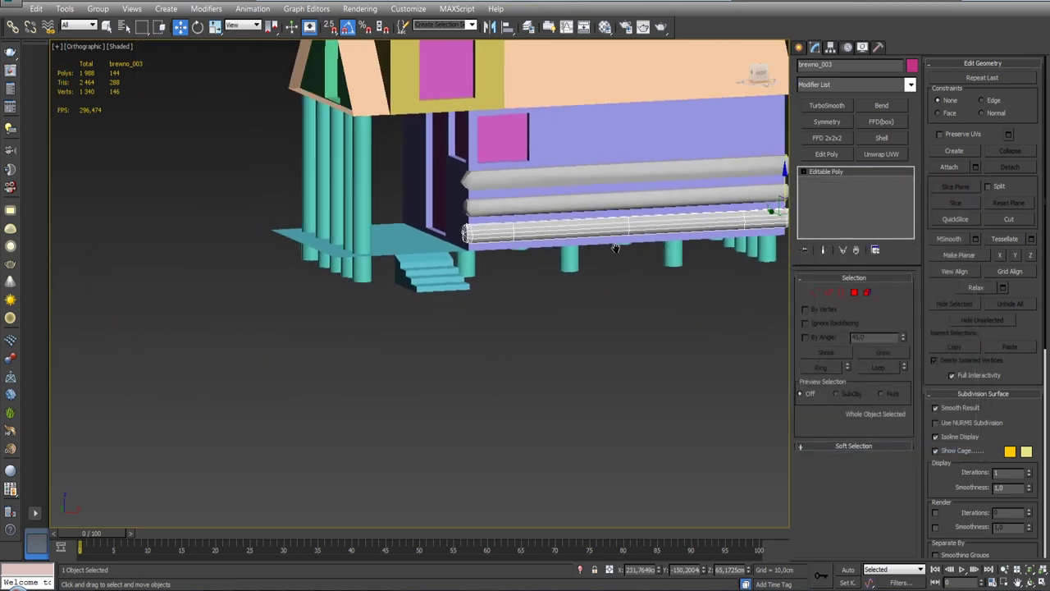
scroll(517, 237, up, 1)
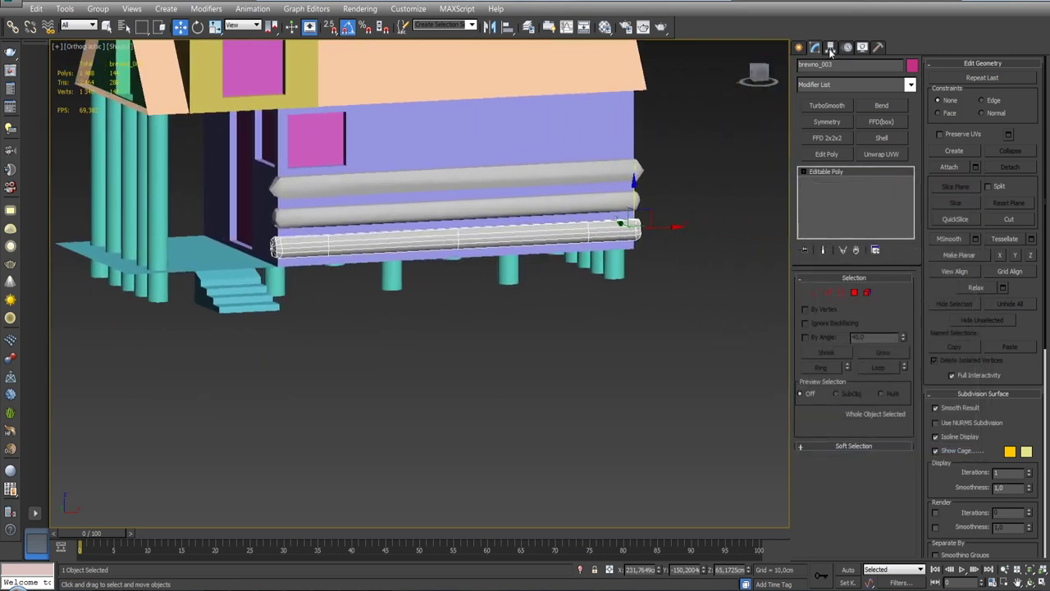
Centre the pivots of the bottom, middle and top logs using Affect Pivot Only.
click(830, 47)
click(851, 134)
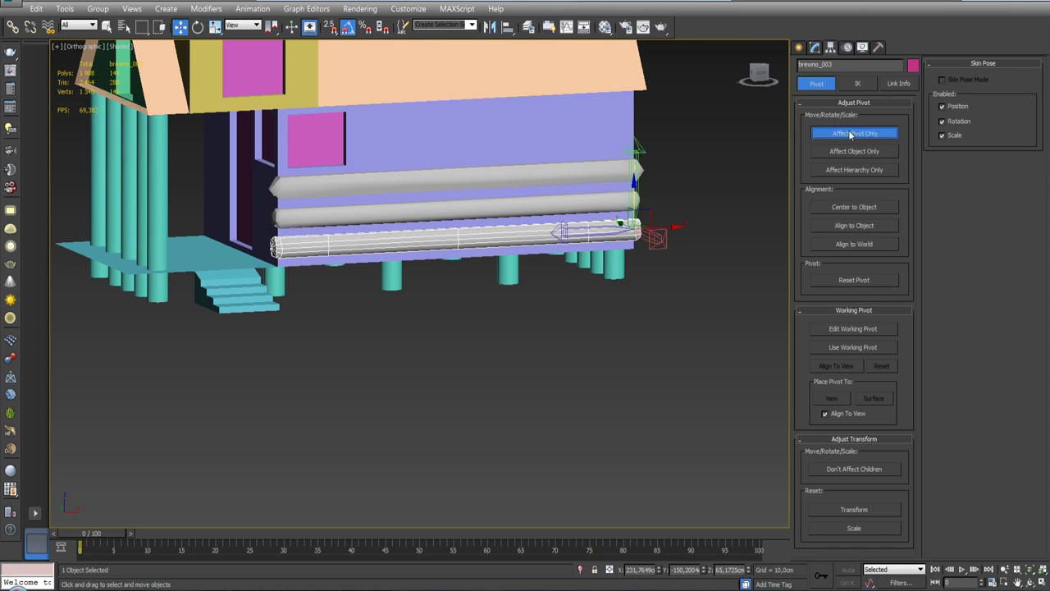
click(849, 208)
click(614, 203)
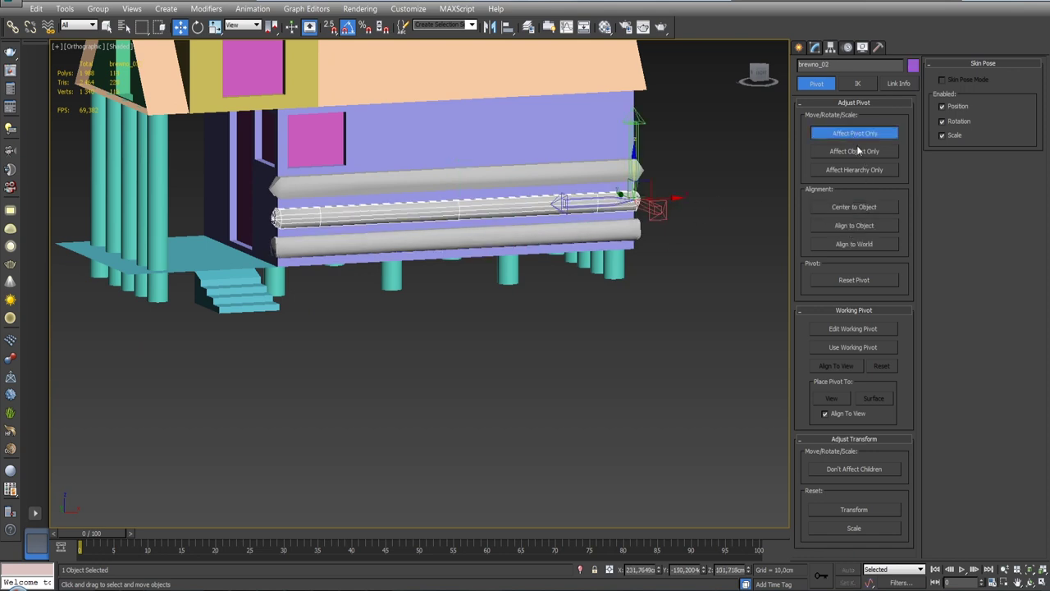
click(855, 207)
click(607, 173)
click(871, 205)
click(817, 49)
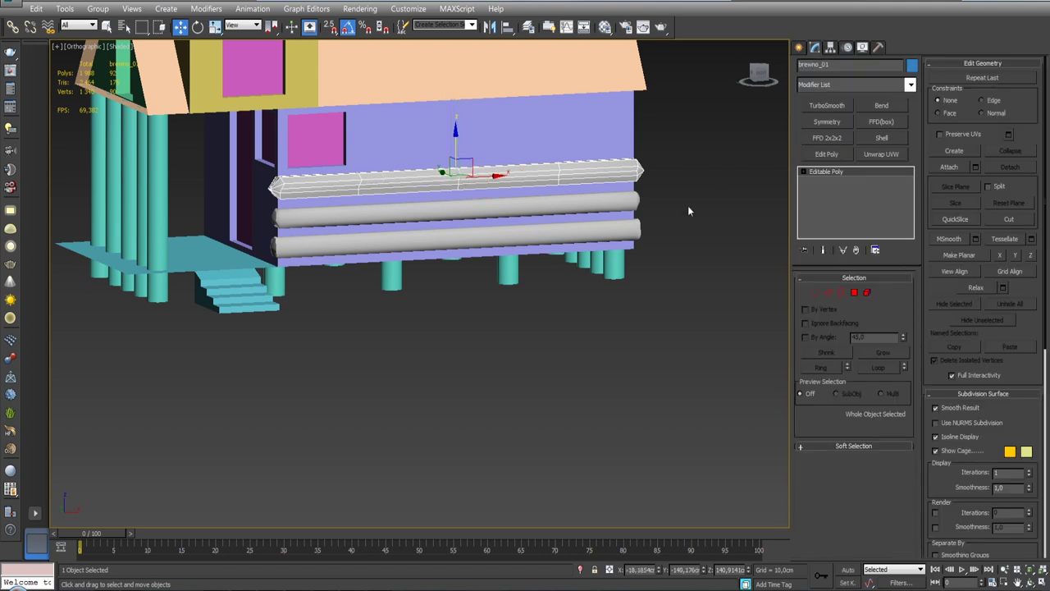
click(502, 238)
Align the bottom log to the wall by Z Position, Current Minimum to Target Maximum.
scroll(503, 238, up, 2)
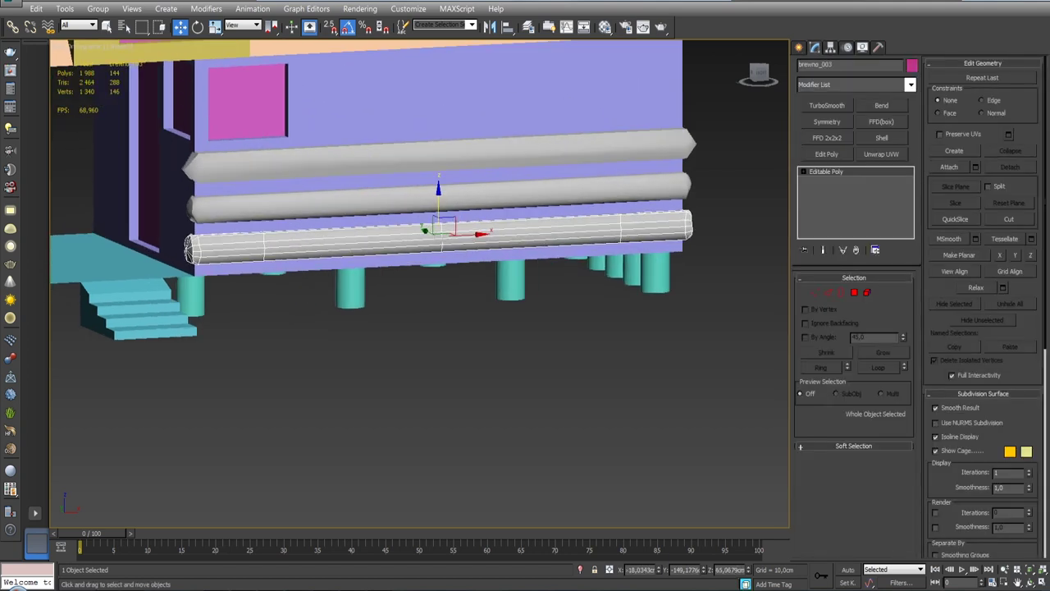
key(u)
click(507, 27)
click(442, 263)
click(925, 228)
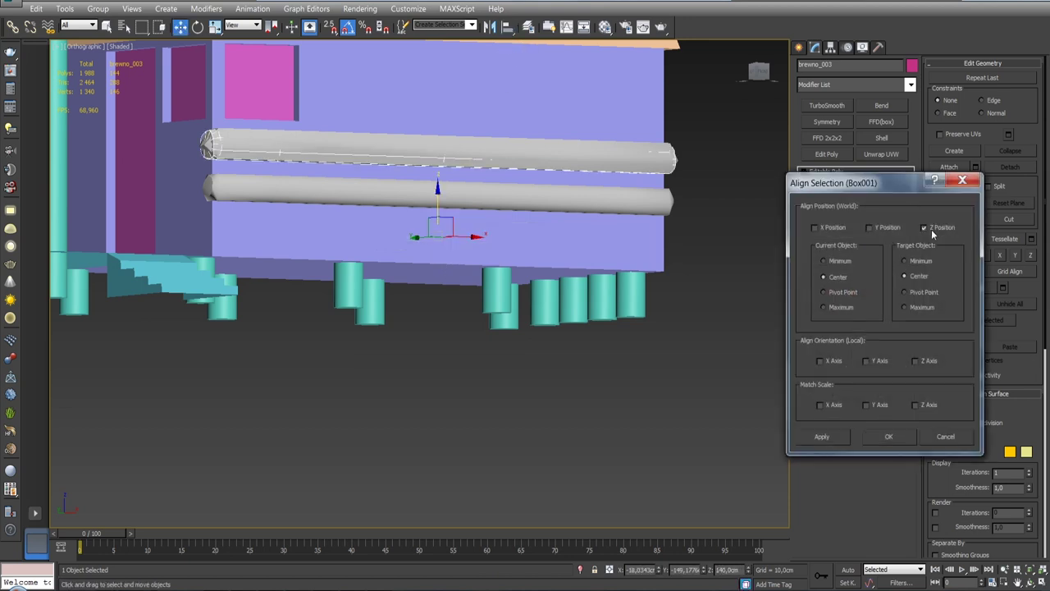
click(833, 261)
click(920, 309)
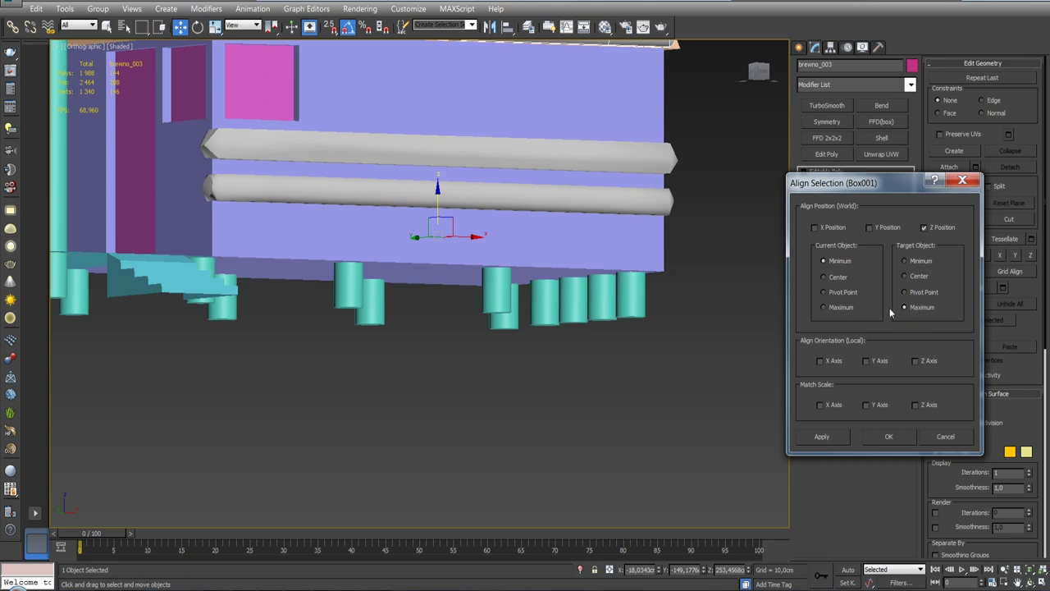
click(841, 308)
click(907, 260)
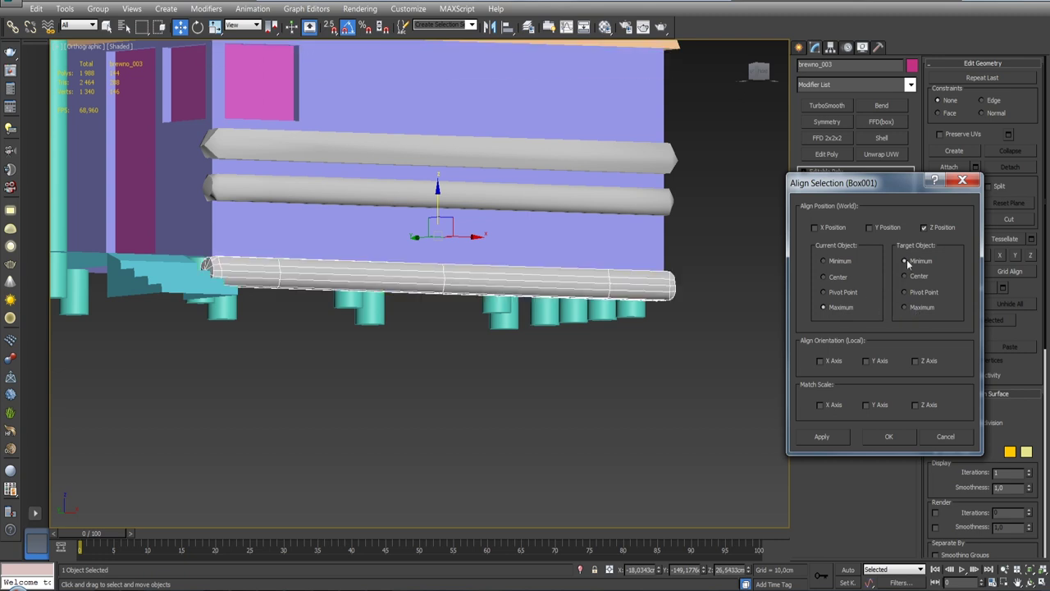
click(847, 262)
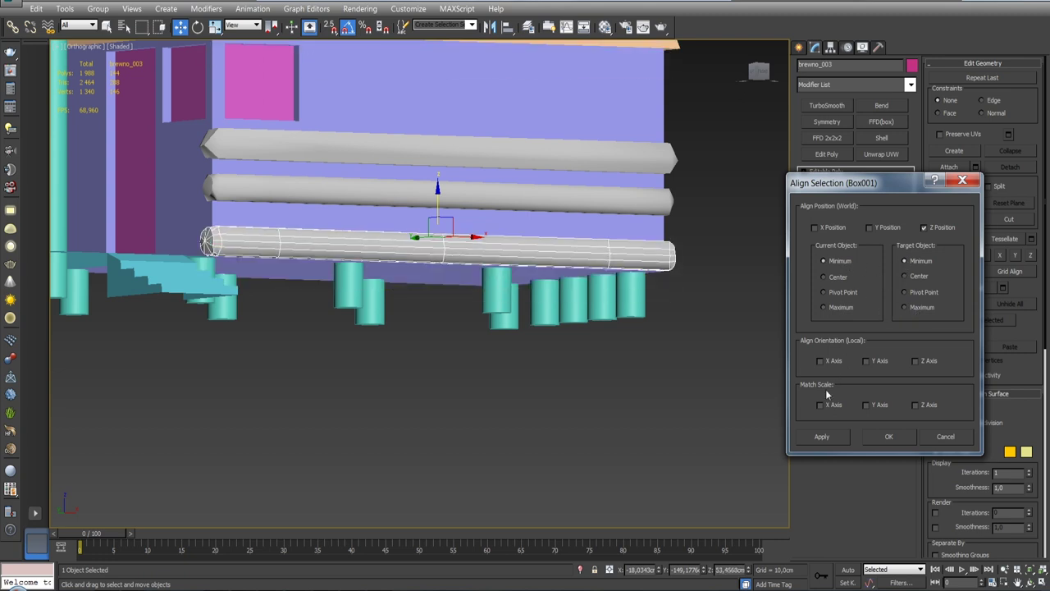
click(821, 435)
click(889, 435)
Try aligning the middle log to the lower log on Y, then cancel.
mouse_move(344, 205)
alt+middle_down()
mouse_move(310, 194)
mouse_move(306, 250)
alt+middle_up()
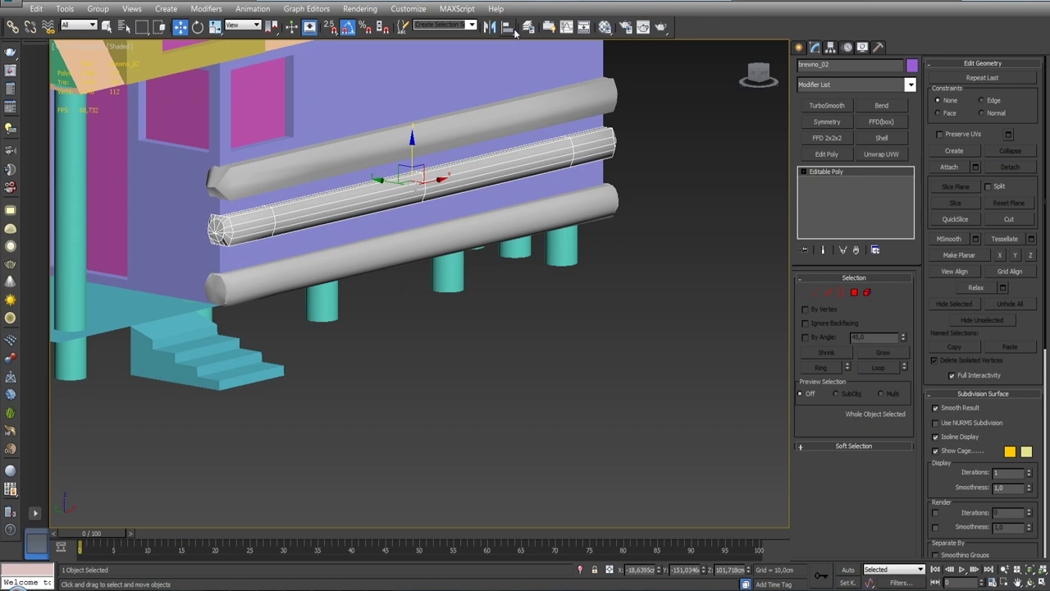
click(508, 27)
click(598, 200)
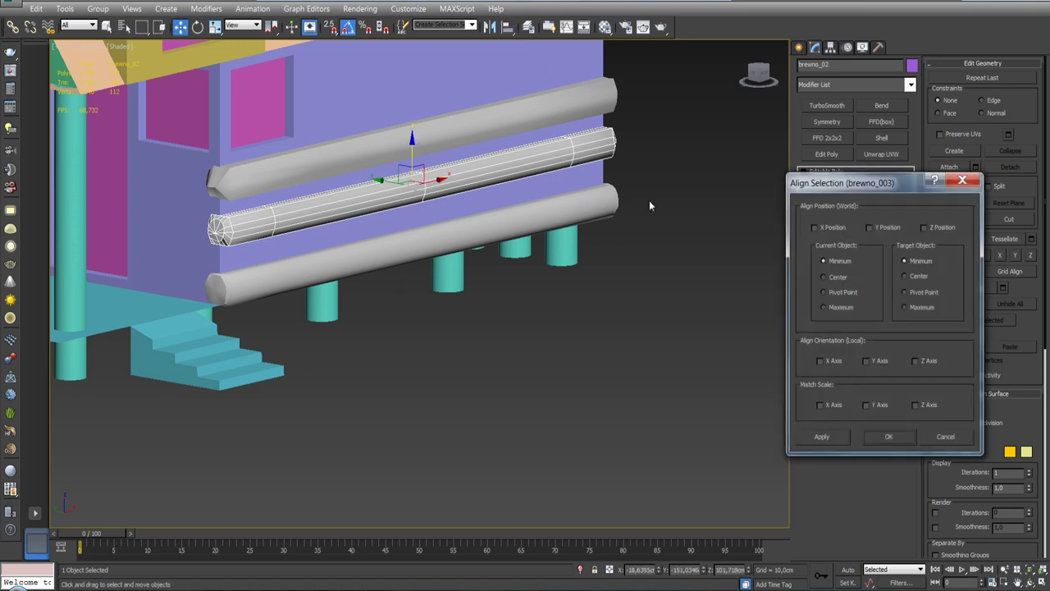
click(869, 230)
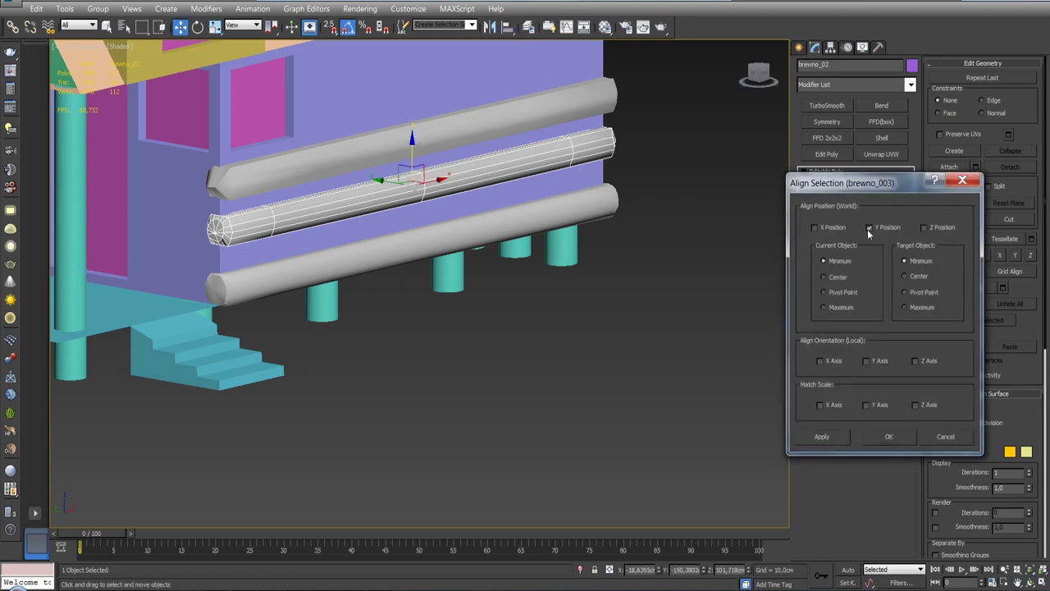
click(905, 307)
click(835, 309)
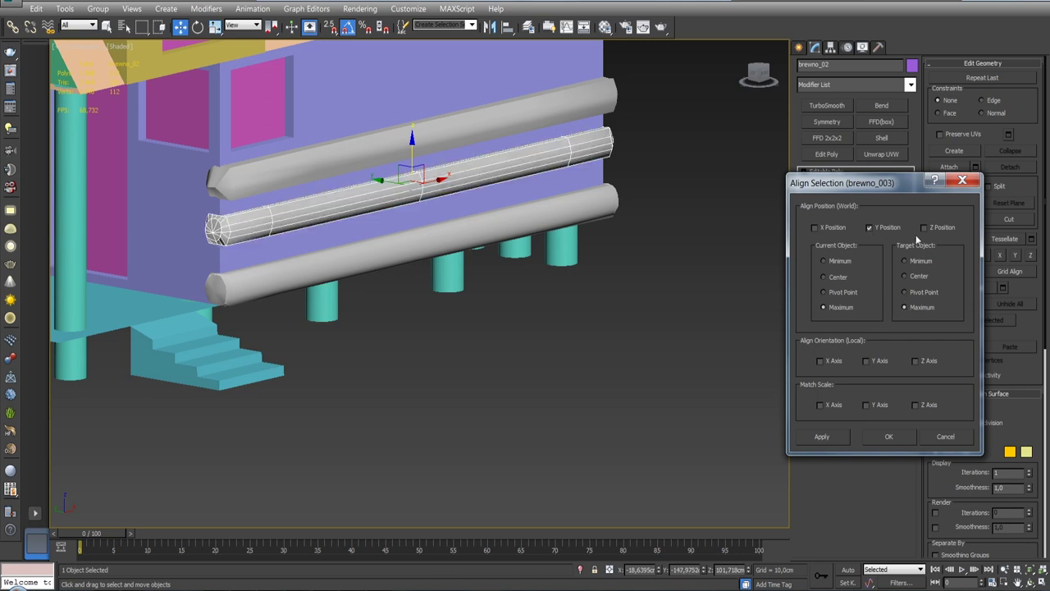
click(943, 435)
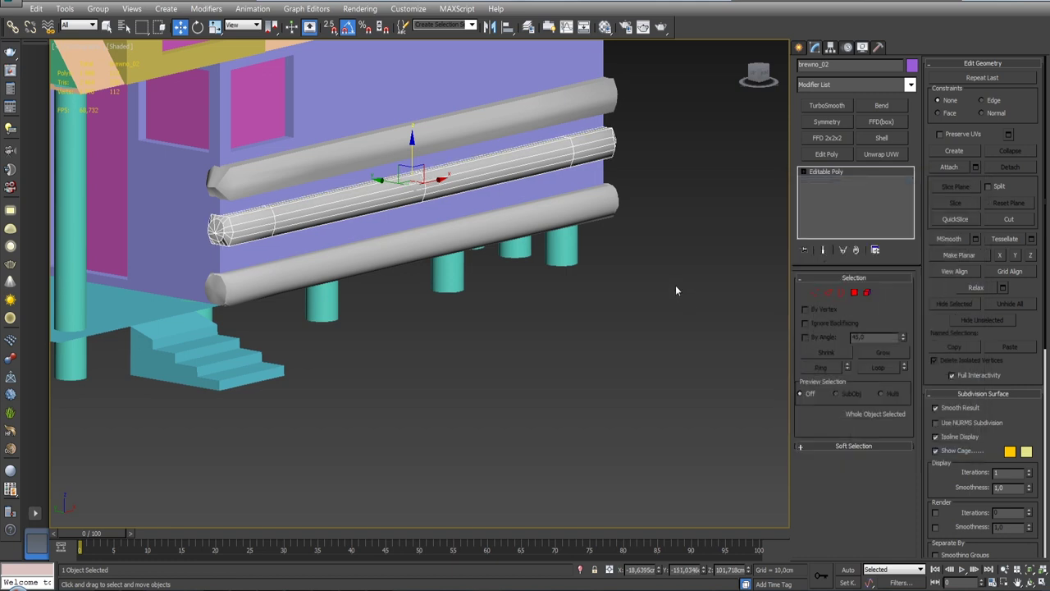
In Front view, align the middle log onto the bottom log: Y Position, Current Minimum, Target Maximum.
key(f)
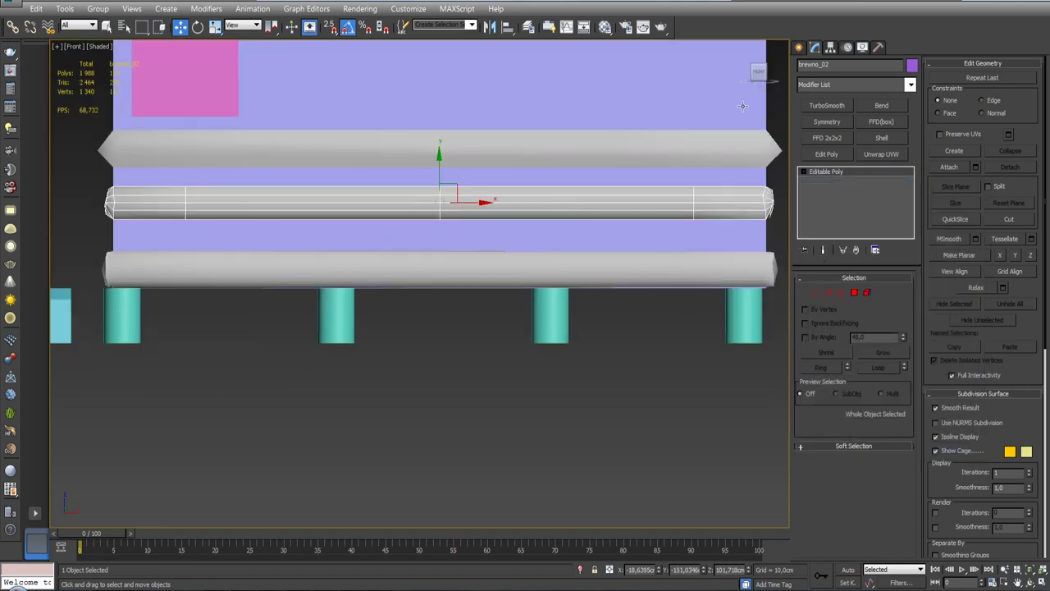
click(508, 27)
click(517, 261)
click(870, 227)
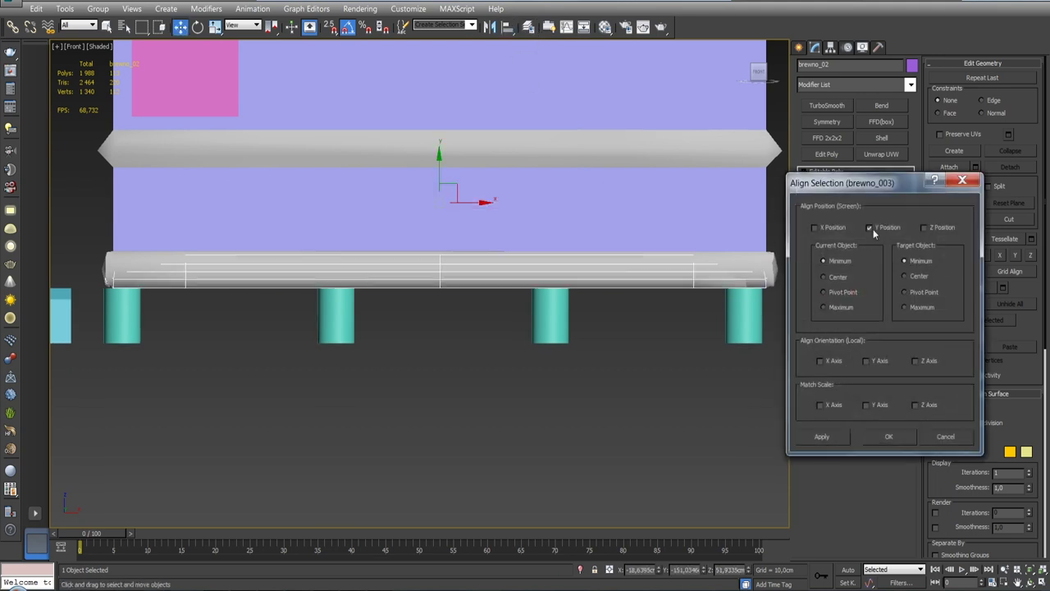
click(825, 307)
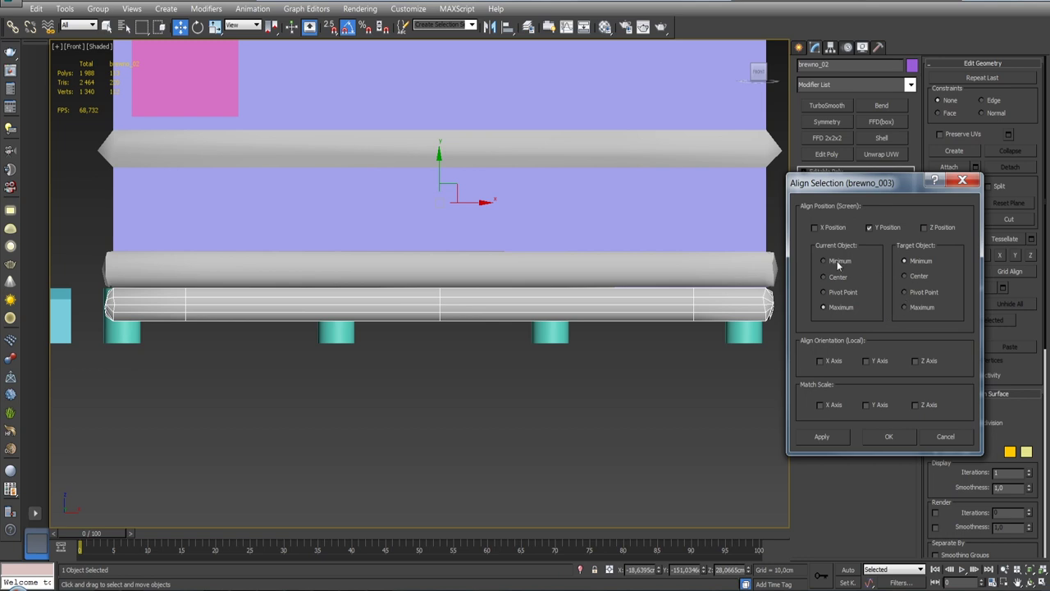
click(827, 261)
click(905, 307)
click(821, 436)
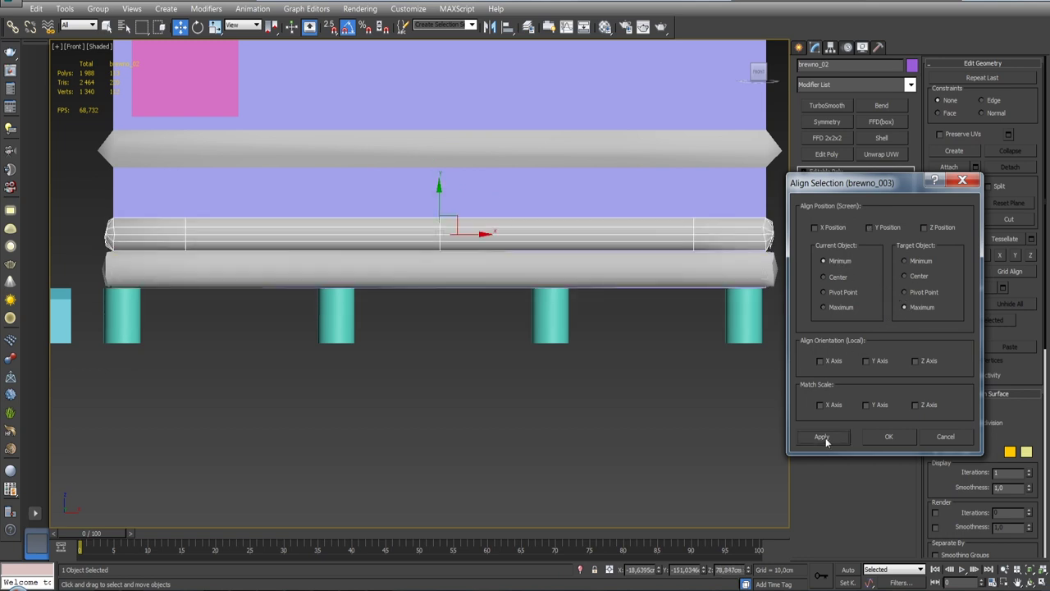
click(889, 435)
Align the top log the same way so it rests on the middle log.
click(745, 174)
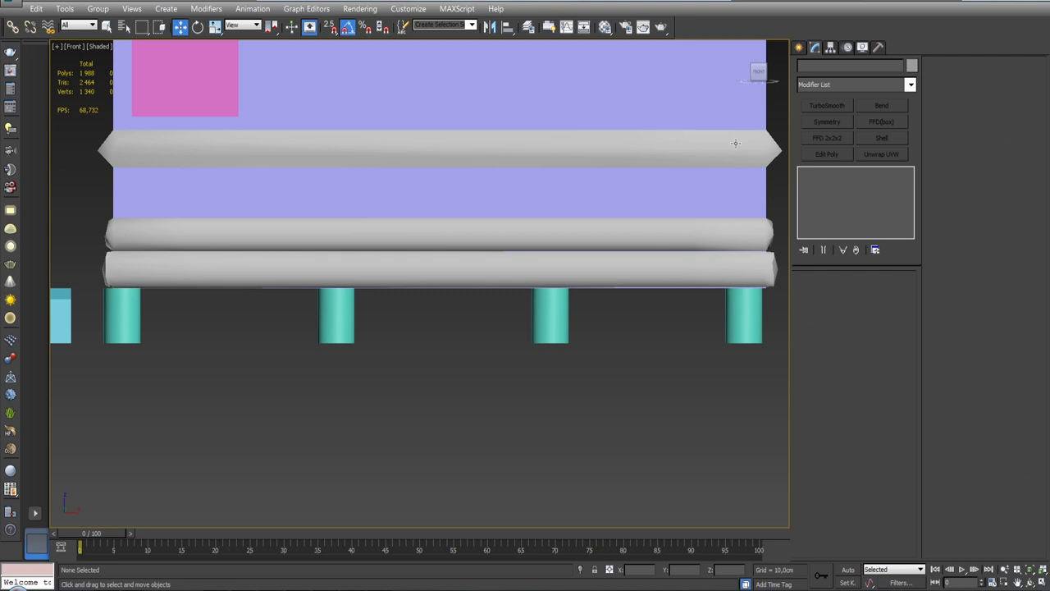
click(700, 145)
click(508, 26)
click(519, 234)
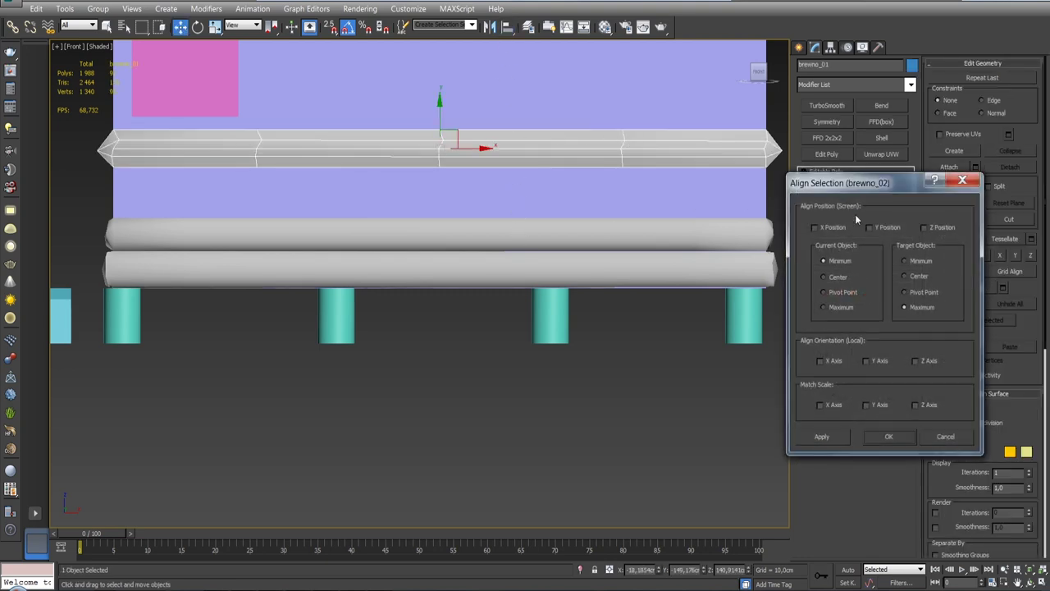
click(870, 227)
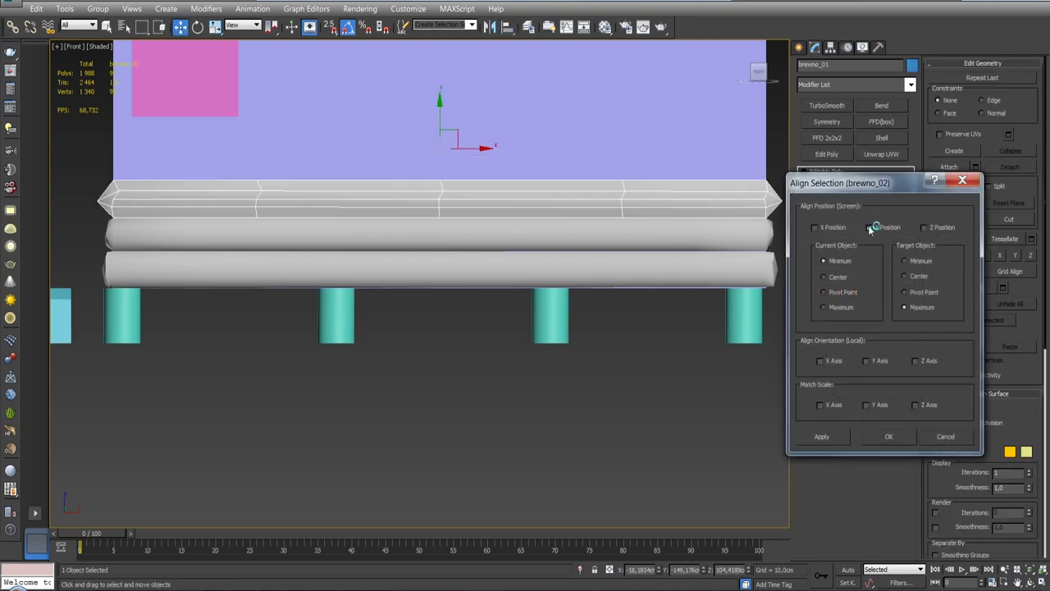
click(889, 436)
mouse_move(569, 202)
alt+middle_down()
mouse_move(492, 246)
mouse_move(601, 248)
alt+middle_up()
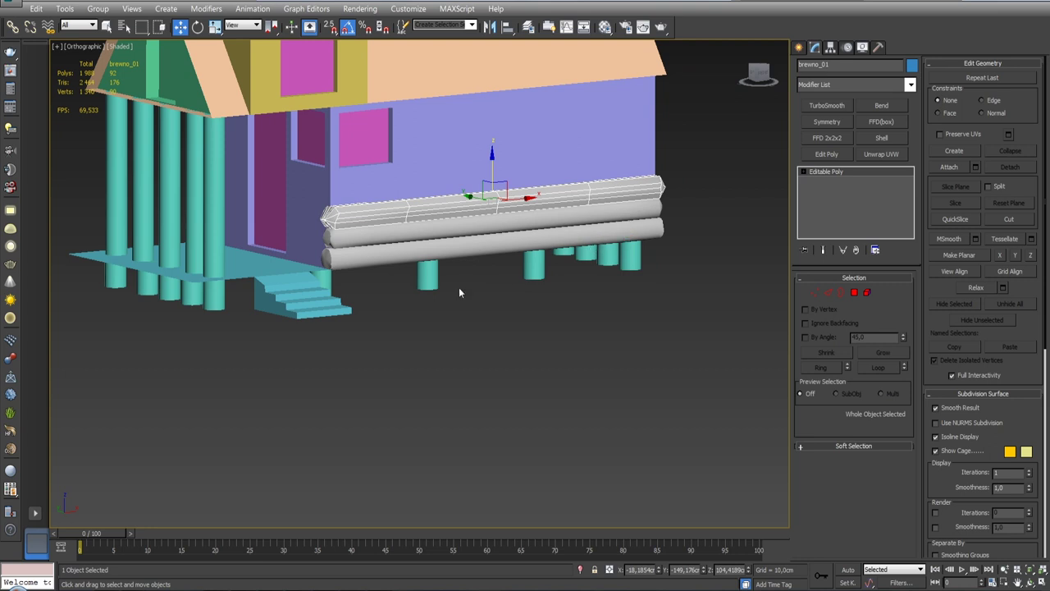
Inspect the log stack from orbit, Top and Front views, then select the middle log.
mouse_move(407, 263)
alt+middle_down()
mouse_move(375, 240)
mouse_move(312, 273)
alt+middle_up()
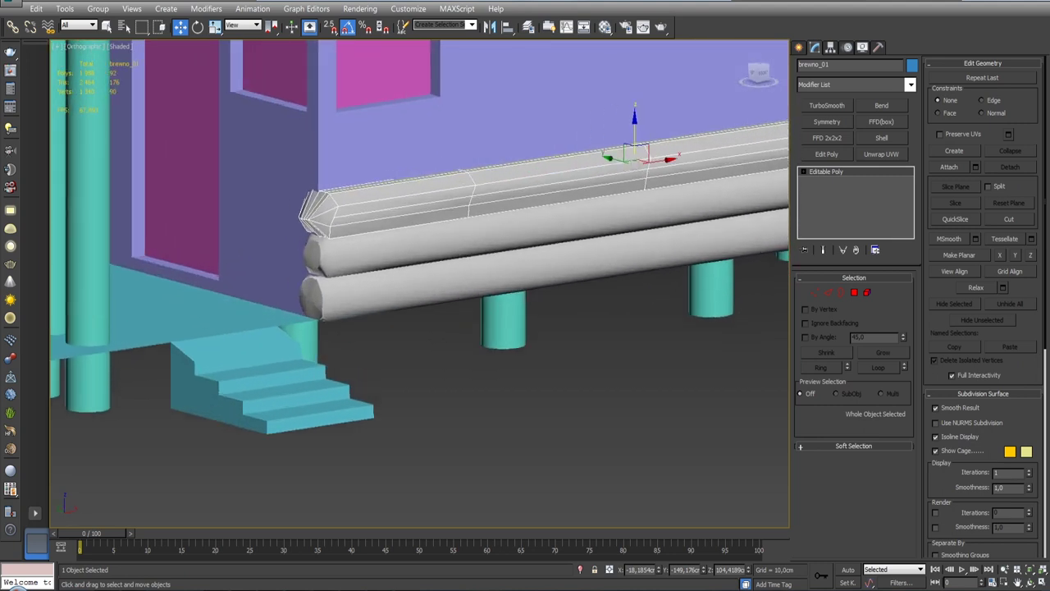
scroll(312, 274, down, 5)
alt+middle_drag(313, 273, 376, 242)
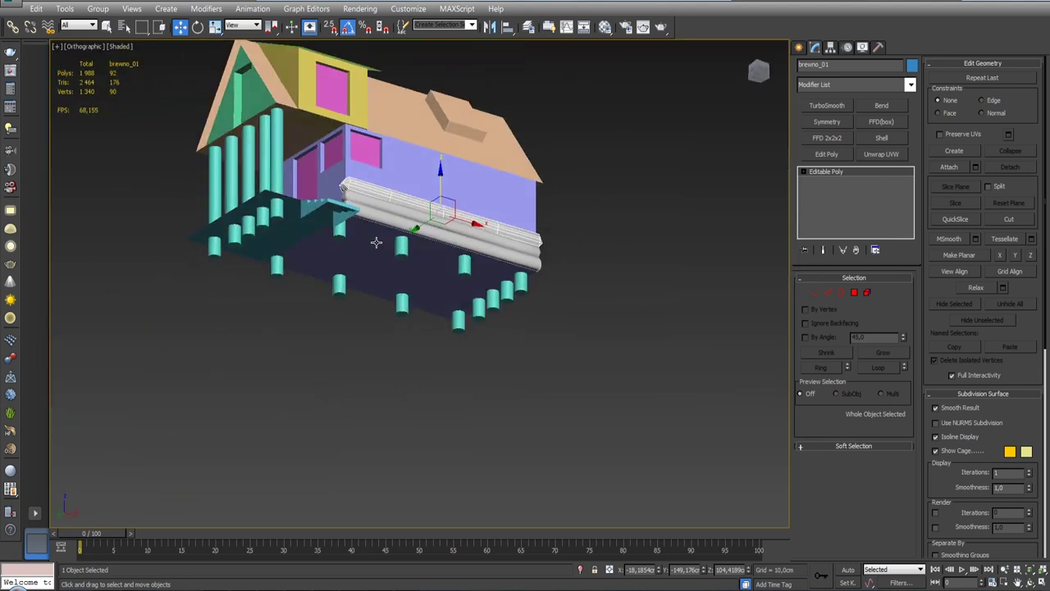
key(t)
scroll(514, 205, down, 10)
middle_drag(570, 258, 557, 326)
scroll(506, 247, up, 5)
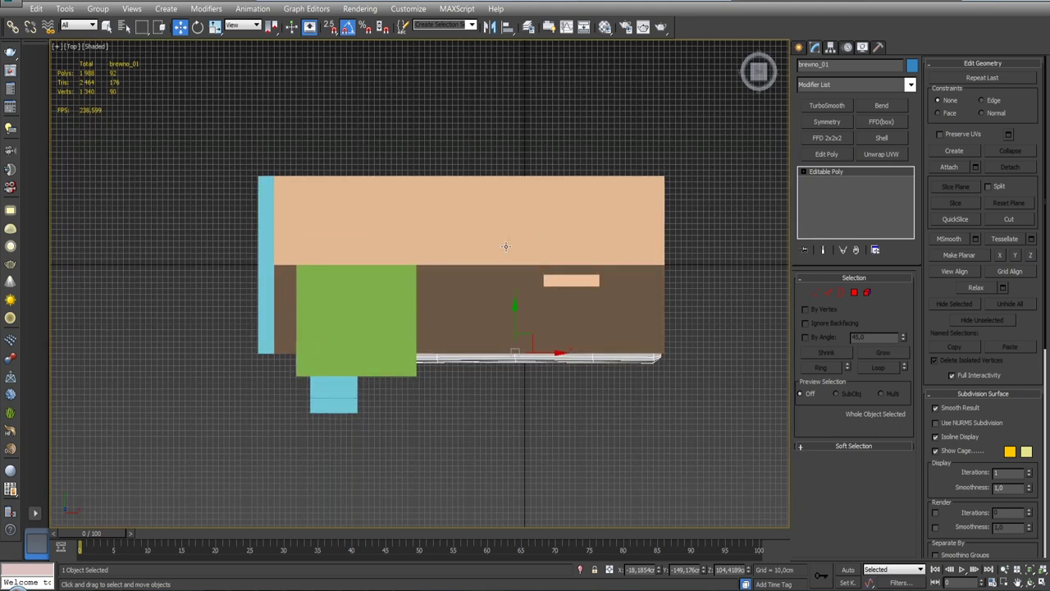
key(f)
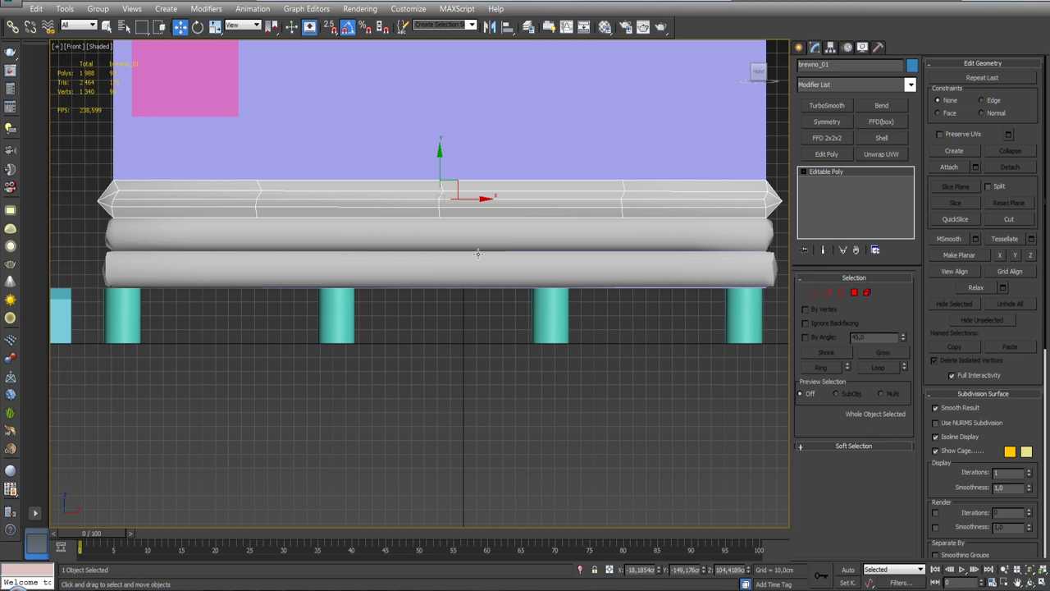
mouse_move(477, 254)
alt+middle_down()
mouse_move(542, 238)
mouse_move(348, 197)
alt+middle_up()
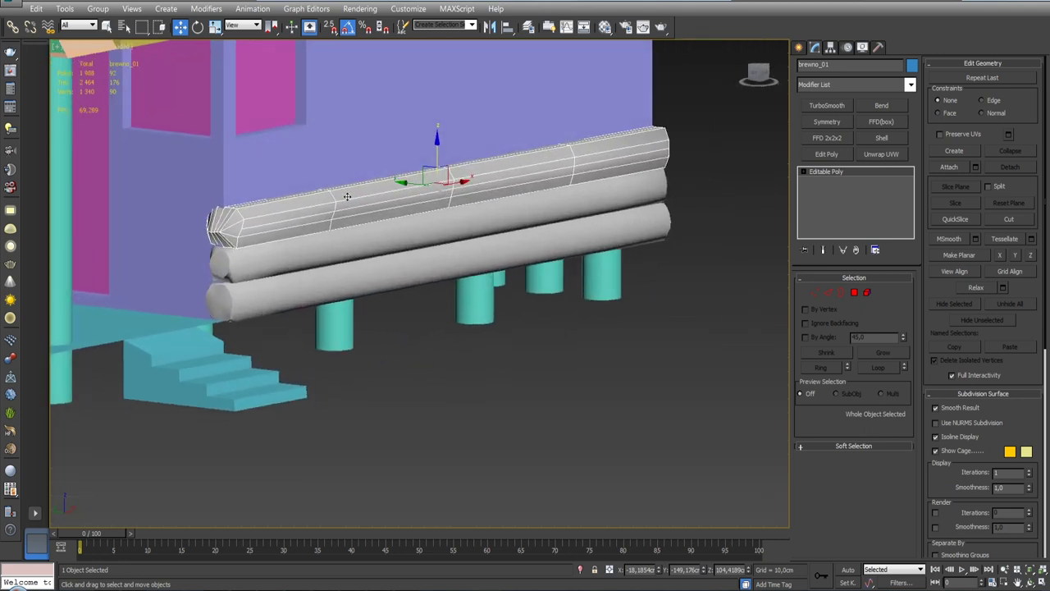
click(333, 249)
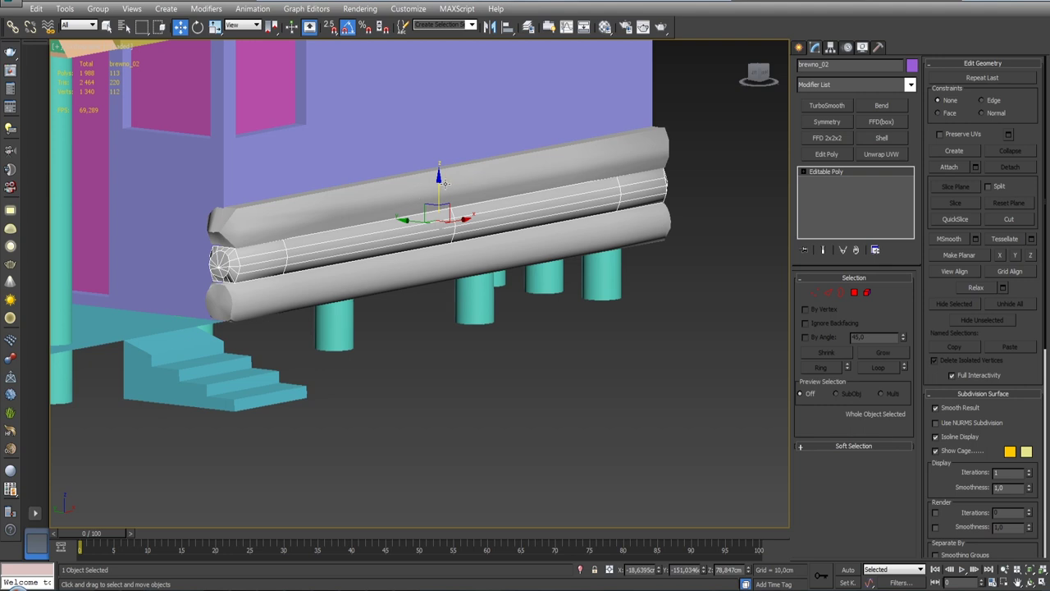
Shift-drag an instanced copy of the middle log upward and rotate it around its length.
shift+drag(437, 193, 438, 111)
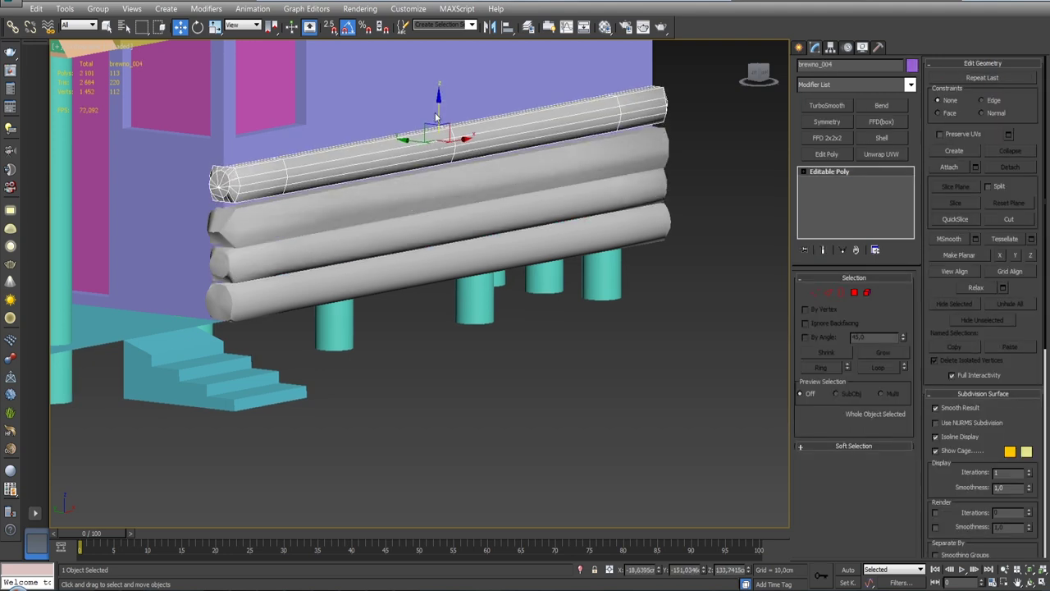
click(452, 262)
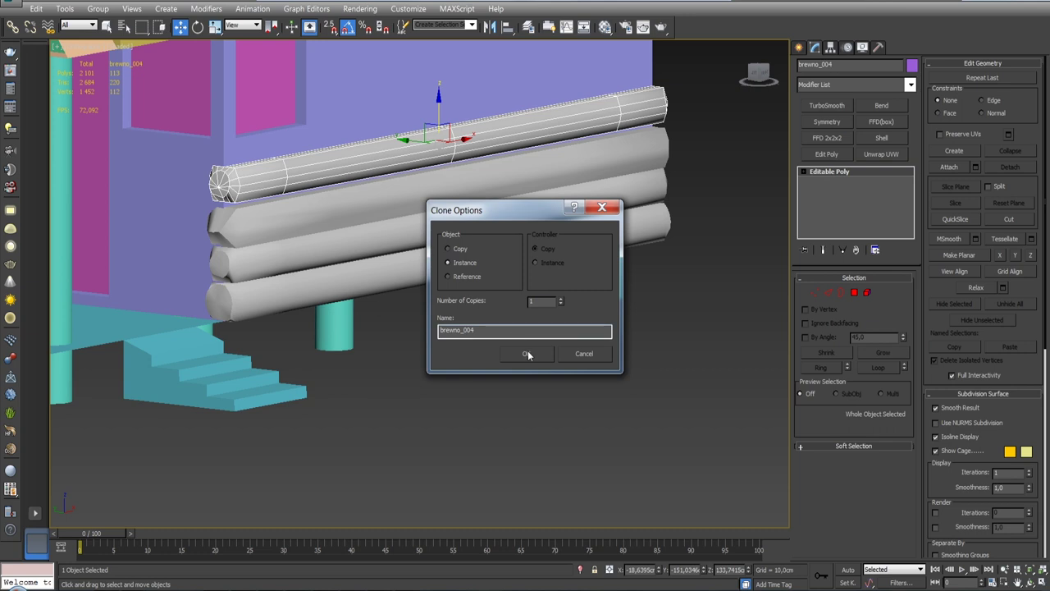
click(528, 355)
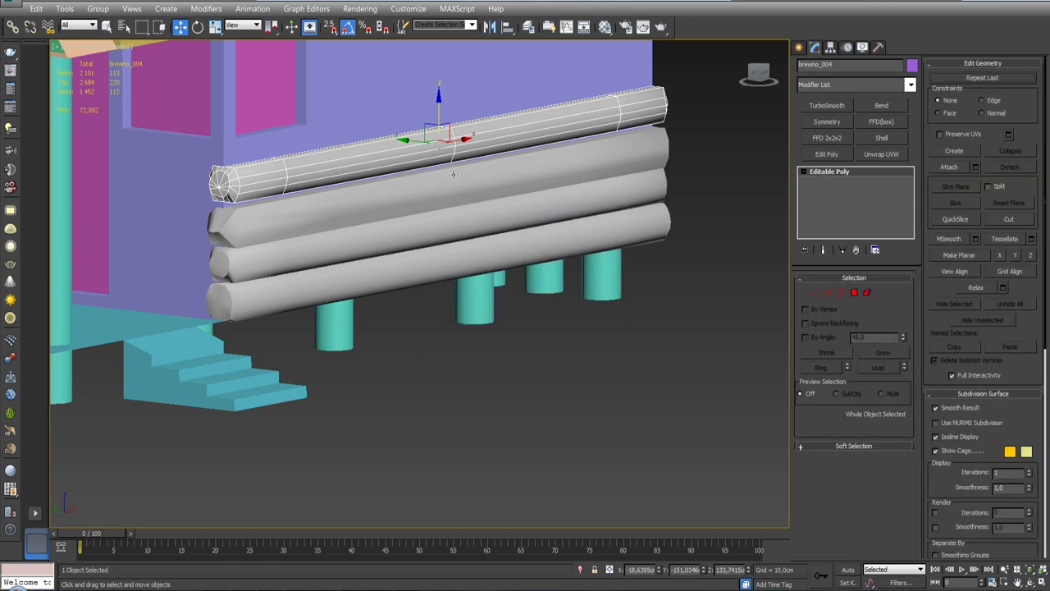
scroll(452, 175, up, 2)
scroll(481, 204, up, 2)
key(e)
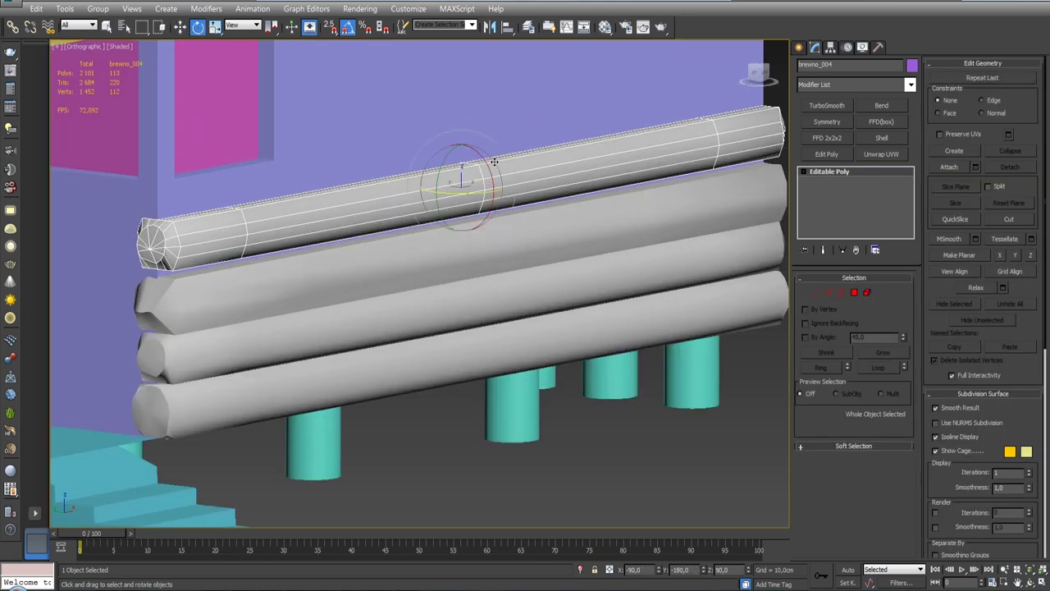
drag(495, 184, 394, 0)
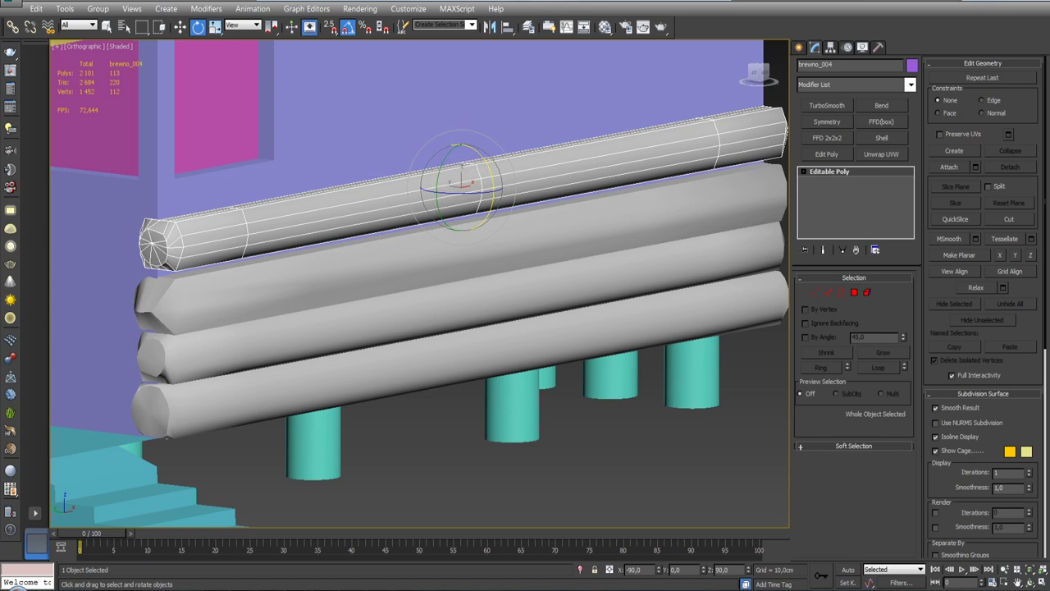
key(w)
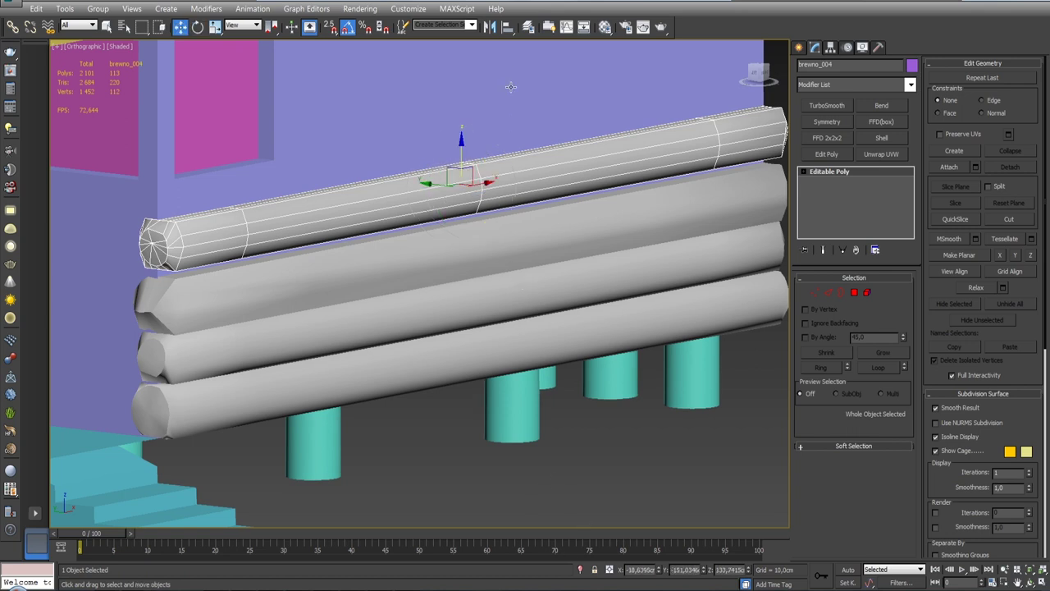
Align the new log's Z position onto the top log.
click(507, 27)
click(505, 233)
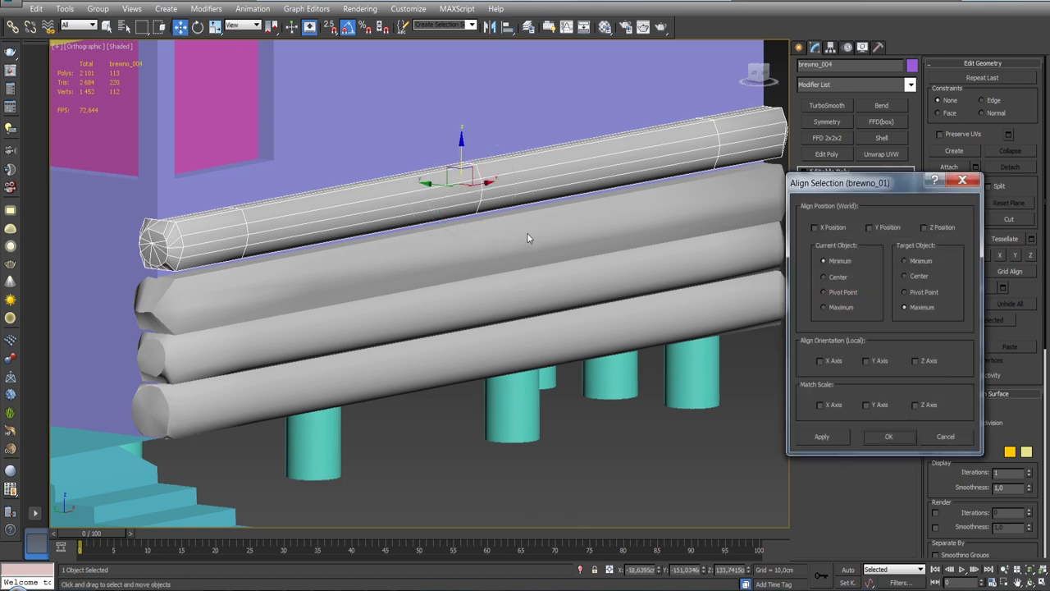
click(927, 227)
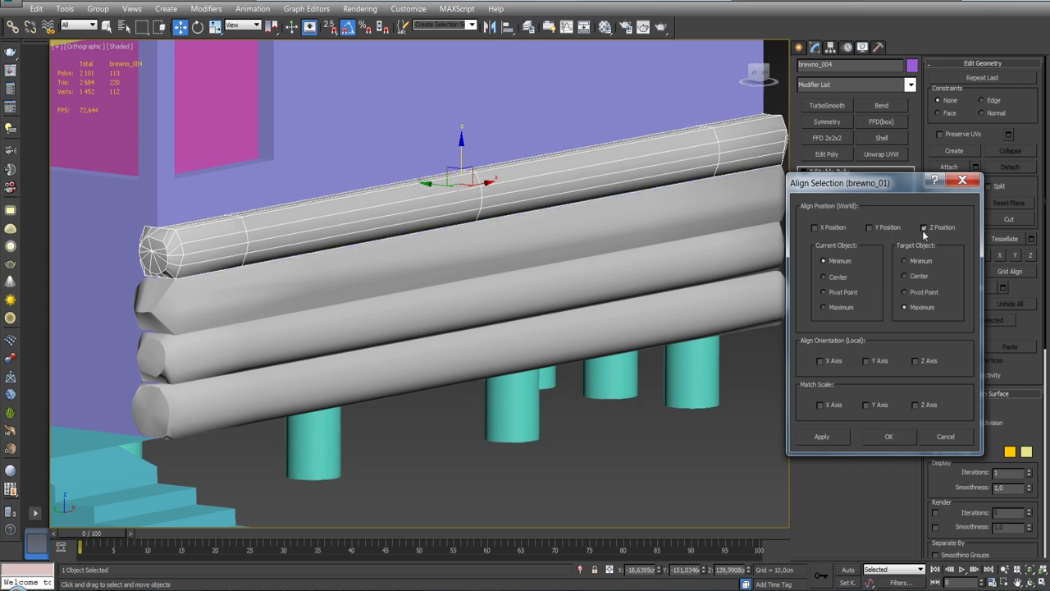
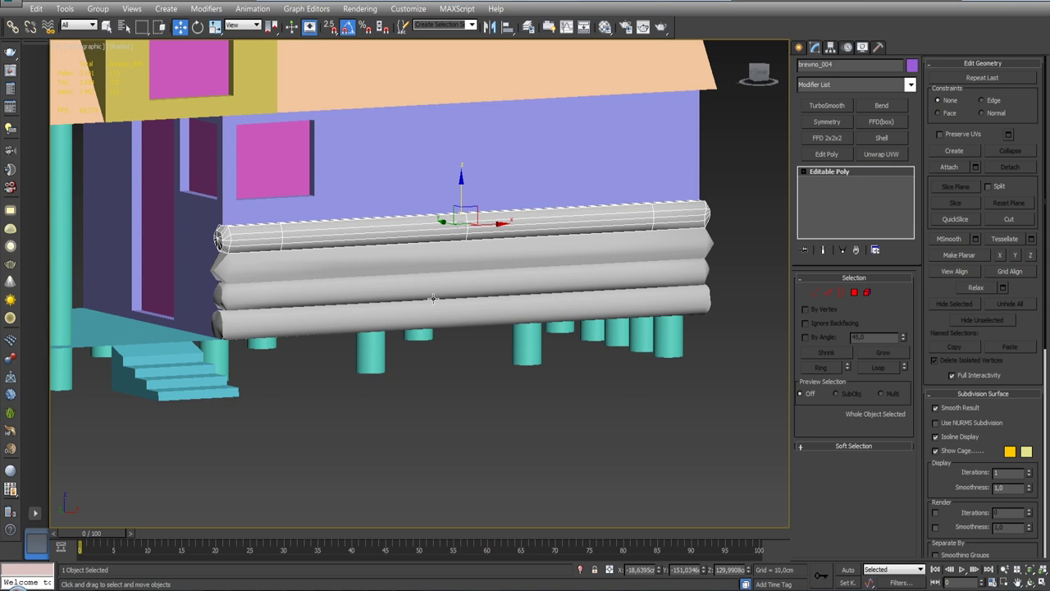
Select the bottom log and Shift-drag a copy up along Z above the log stack.
click(268, 323)
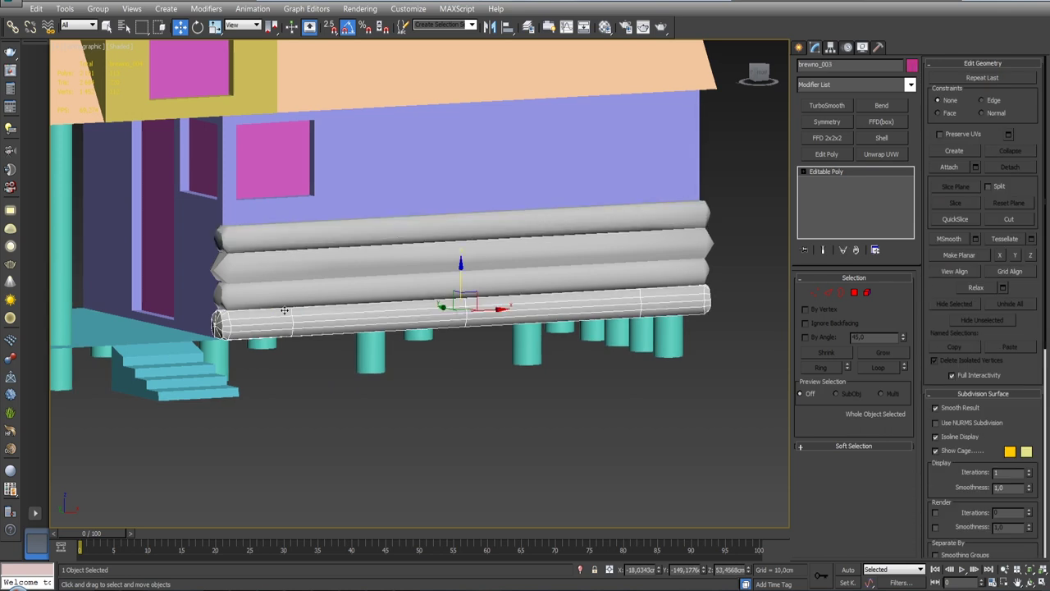
alt+middle_drag(304, 297, 479, 268)
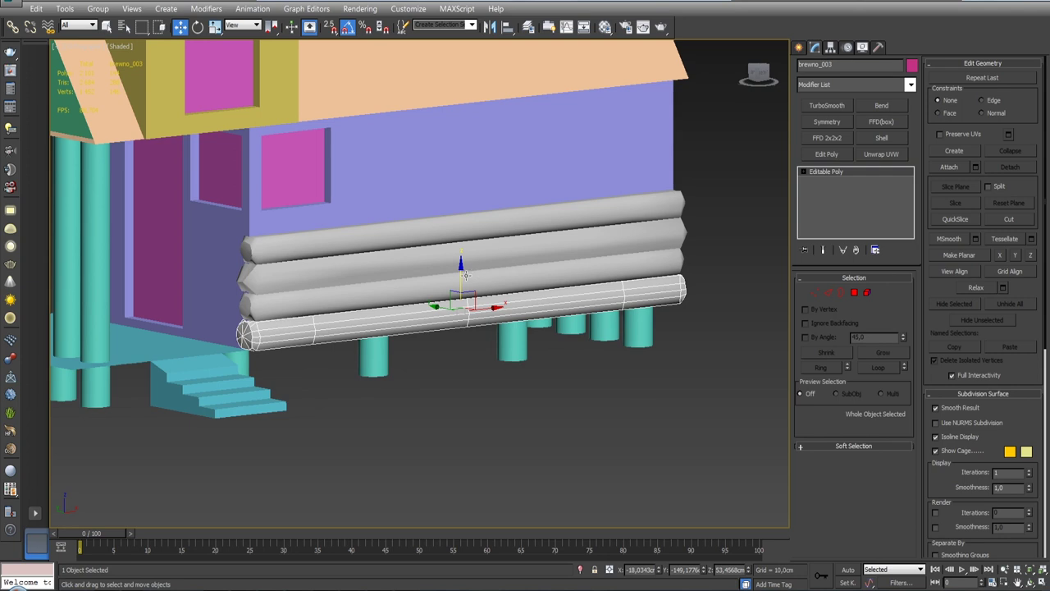
shift+drag(461, 277, 461, 161)
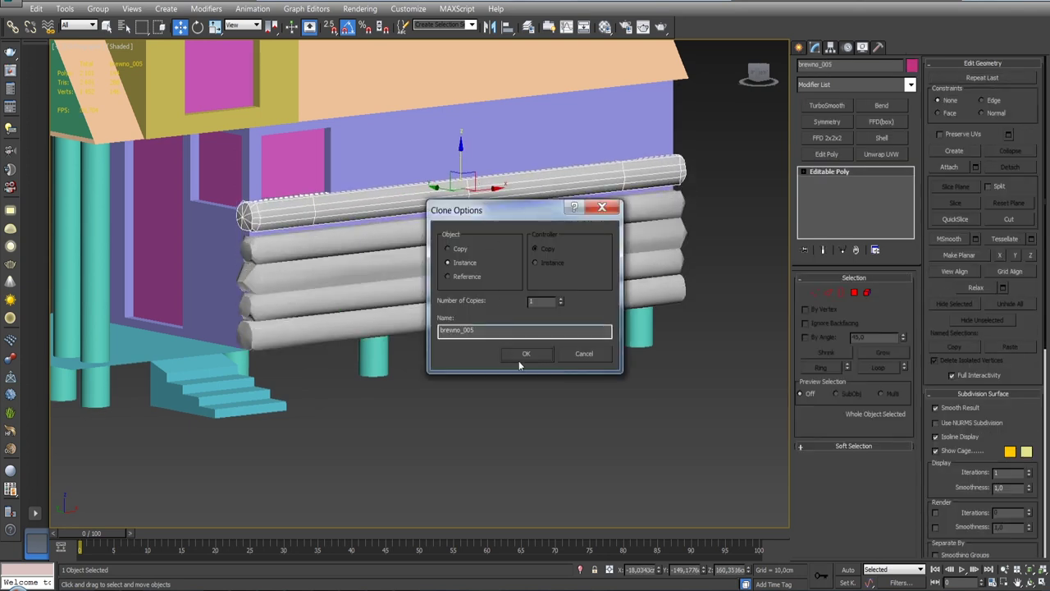
Keep the copy as an instance and turn it about 180° around its vertical axis.
click(517, 354)
mouse_move(450, 274)
alt+middle_down()
mouse_move(497, 276)
mouse_move(511, 263)
mouse_move(456, 269)
alt+middle_up()
key(e)
drag(445, 201, 642, 174)
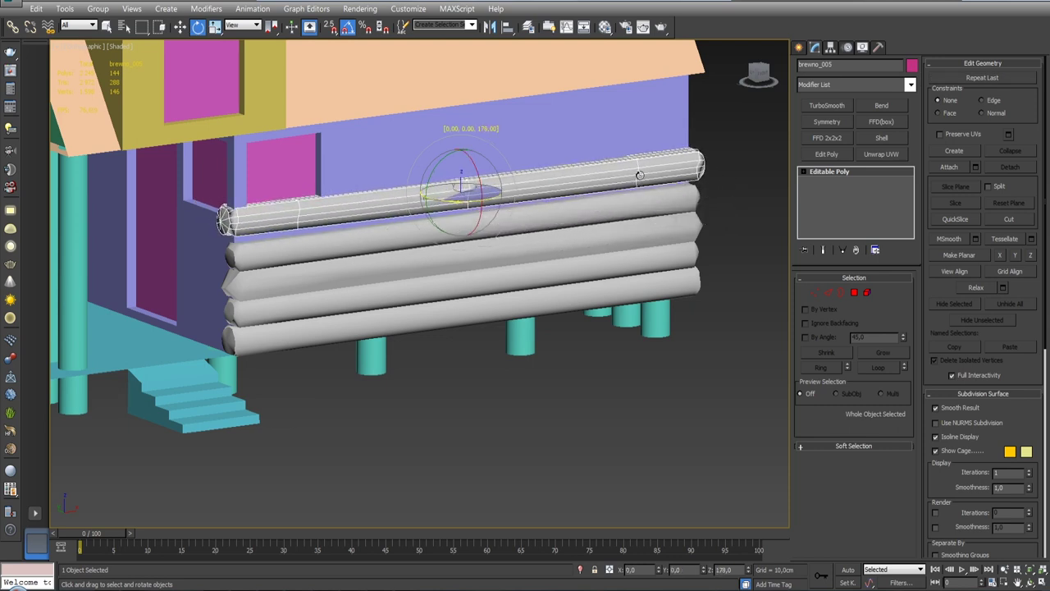
Align brewno_005's Z minimum to brevno_004's Z maximum so it rests on that log.
key(w)
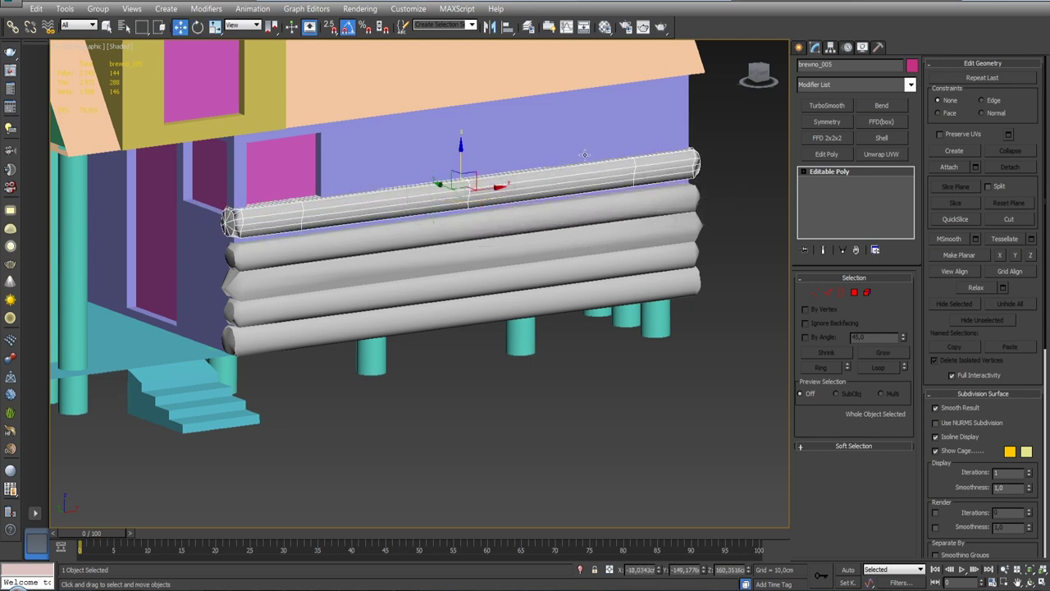
click(509, 27)
click(484, 220)
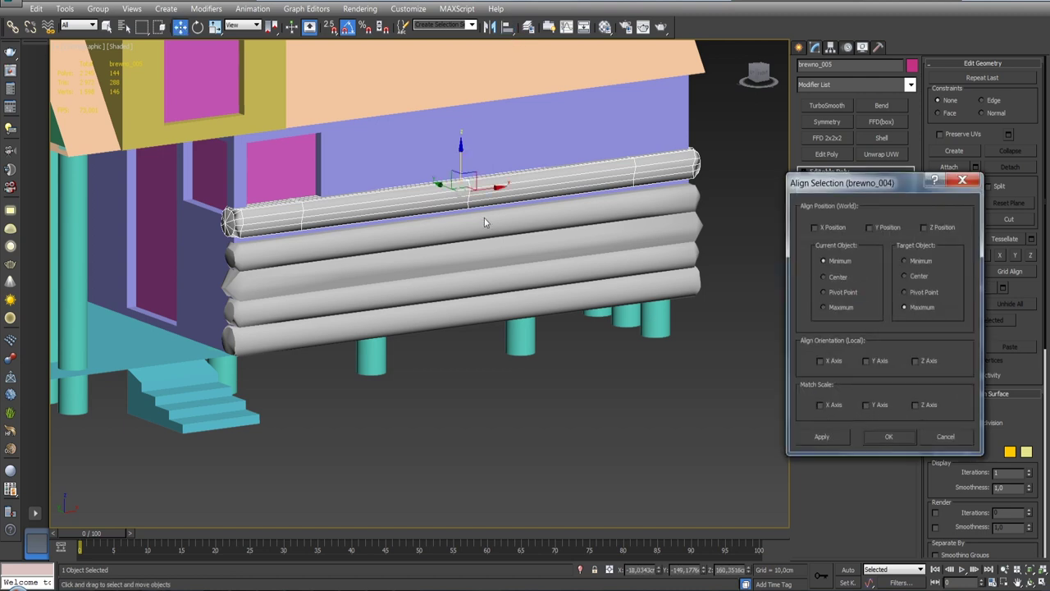
click(925, 228)
click(889, 436)
mouse_move(738, 328)
alt+middle_down()
mouse_move(685, 282)
mouse_move(665, 298)
mouse_move(510, 283)
mouse_move(541, 279)
mouse_move(497, 287)
mouse_move(685, 269)
alt+middle_up()
Select a middle wall log and Shift-drag a copy up onto the top of the wall.
scroll(496, 288, up, 5)
scroll(496, 287, down, 5)
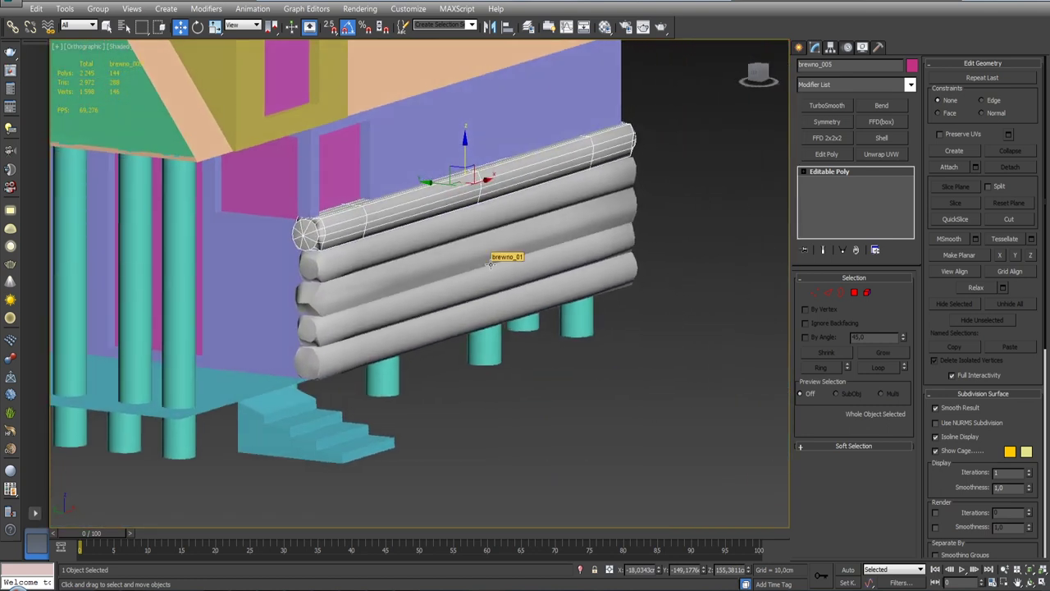
scroll(376, 288, up, 2)
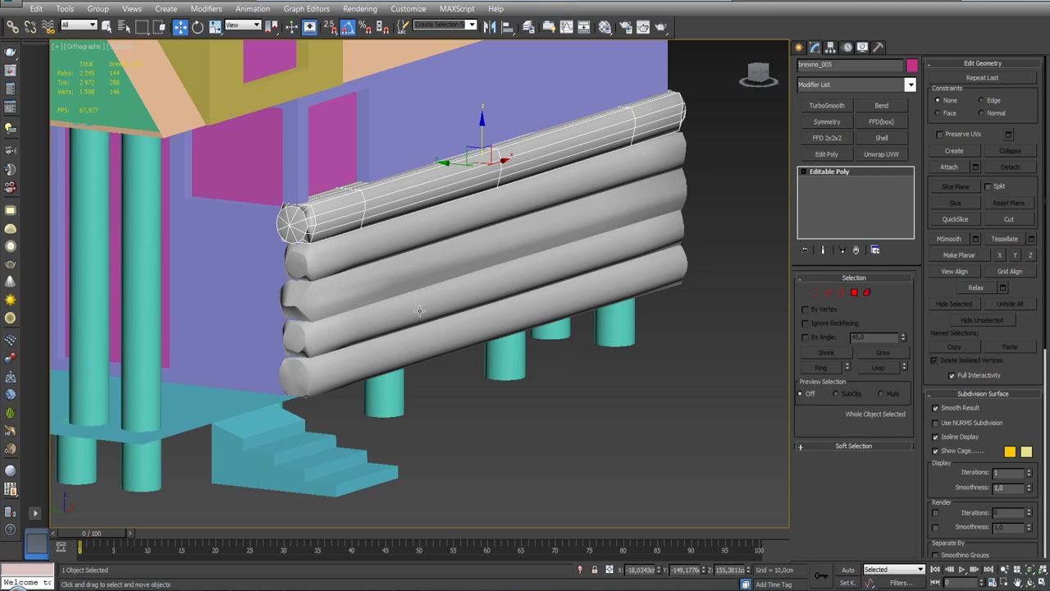
click(403, 350)
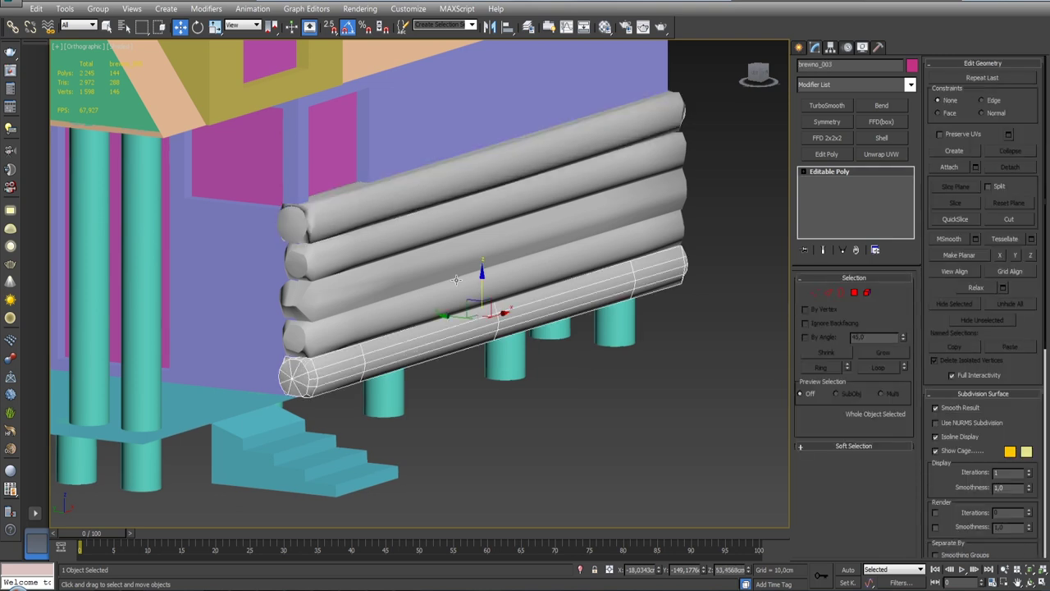
scroll(415, 340, up, 2)
scroll(427, 322, up, 2)
click(373, 318)
shift+drag(473, 245, 473, 146)
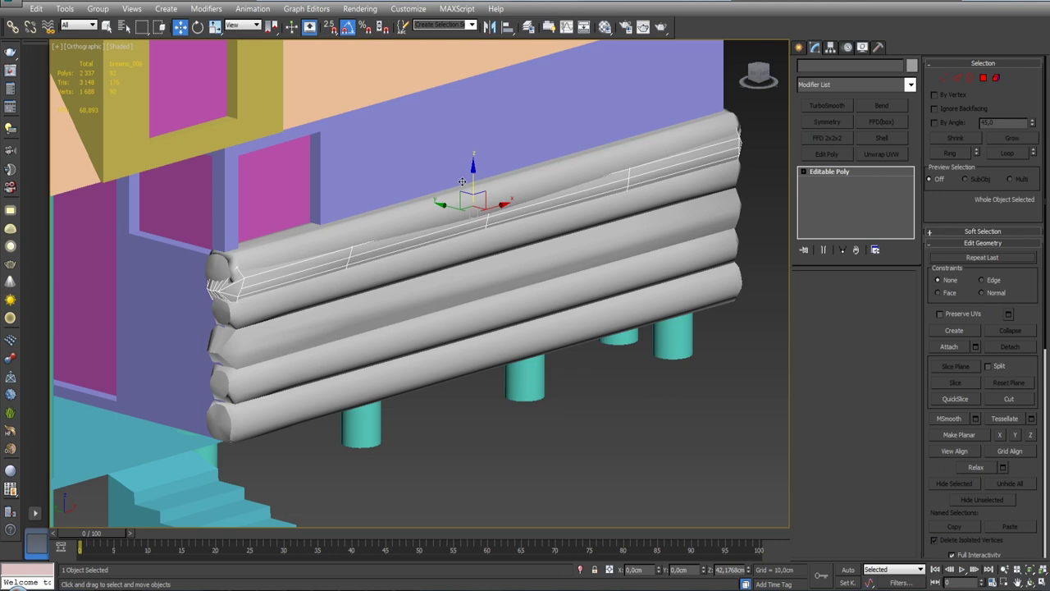
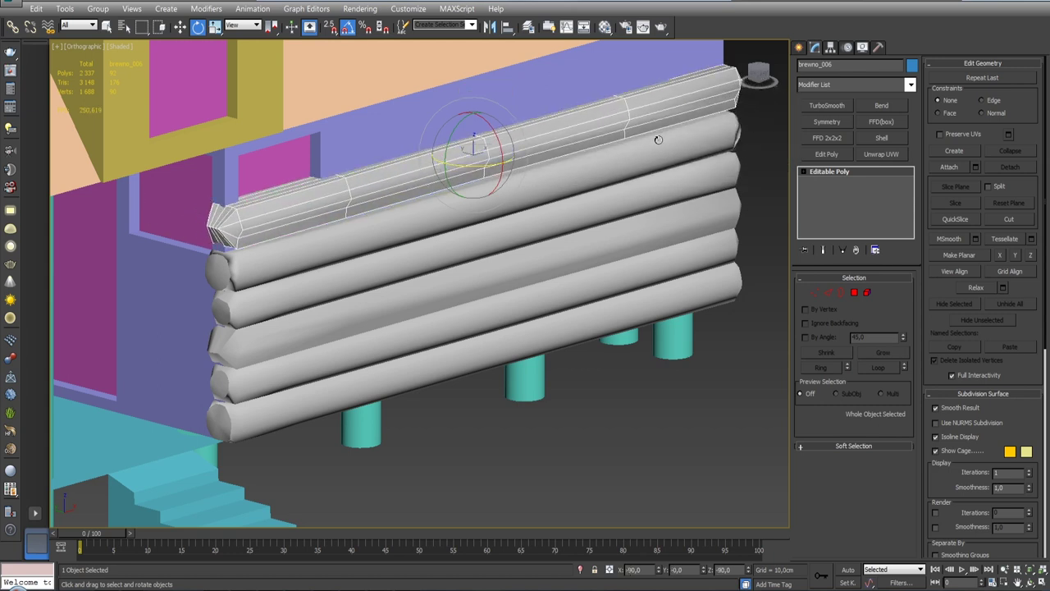
Align the rotated log onto the wall's top log, Z Position minimum to maximum.
key(w)
click(507, 26)
click(474, 195)
click(925, 227)
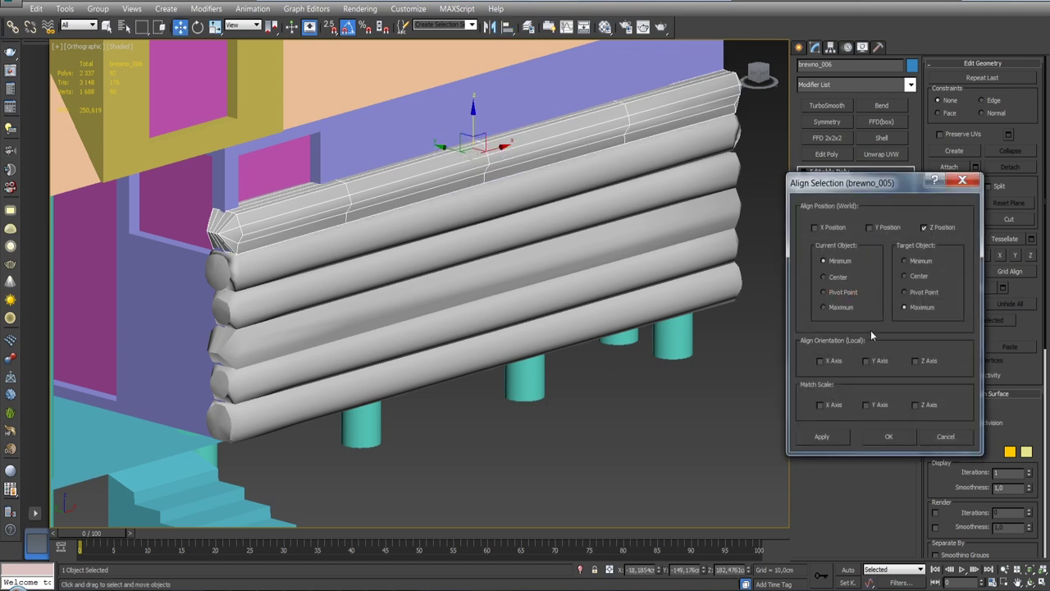
click(888, 435)
Make an instance copy of a lower log, dragged up to the top of the wall.
alt+middle_drag(493, 246, 513, 237)
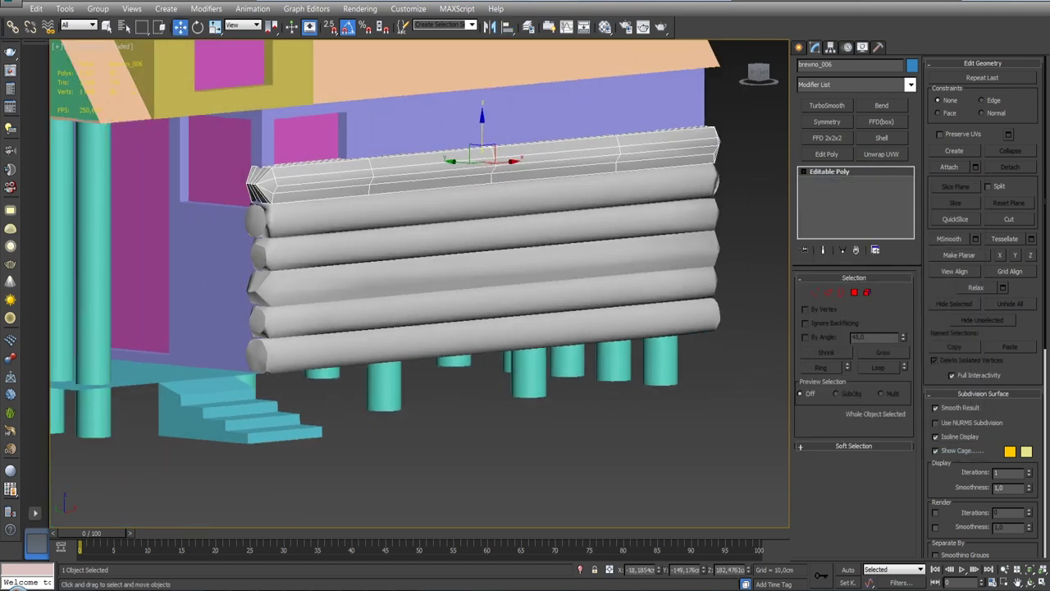
scroll(514, 236, down, 2)
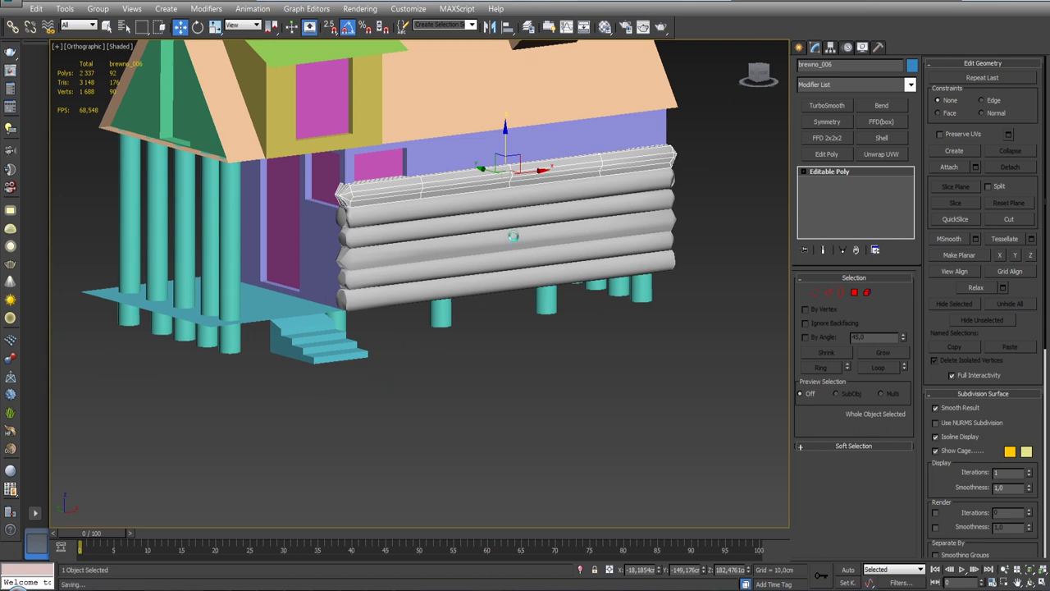
scroll(438, 335, up, 2)
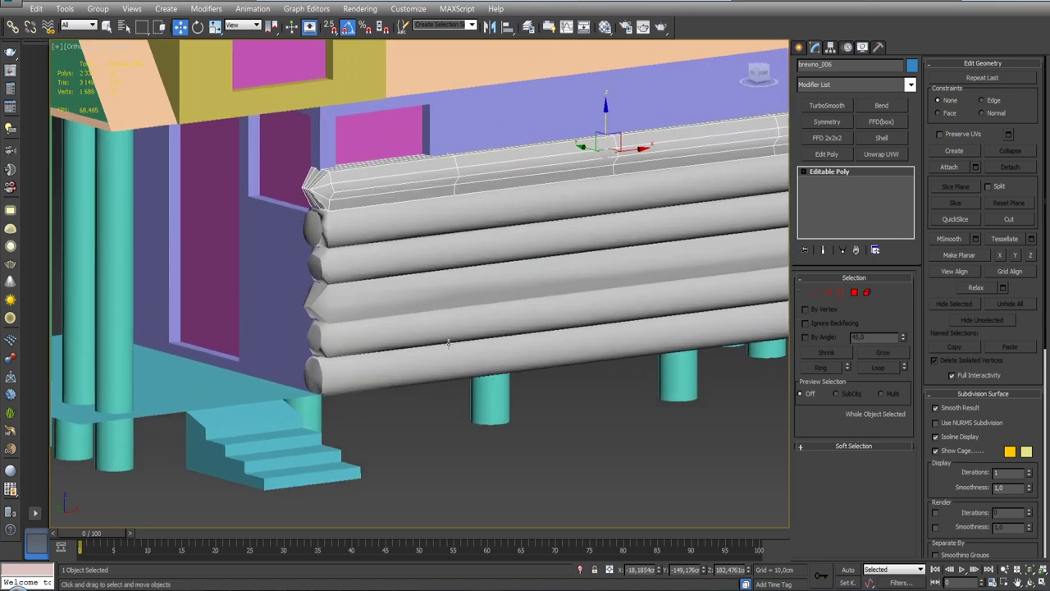
scroll(426, 293, up, 1)
mouse_move(426, 293)
alt+middle_down()
mouse_move(406, 267)
mouse_move(429, 276)
alt+middle_up()
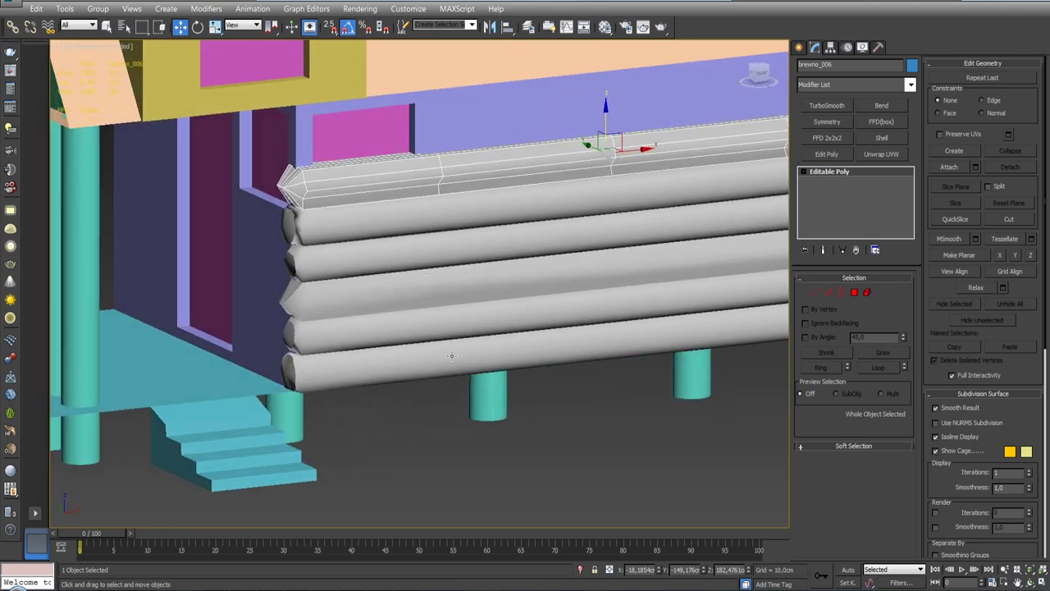
click(386, 328)
scroll(447, 327, up, 1)
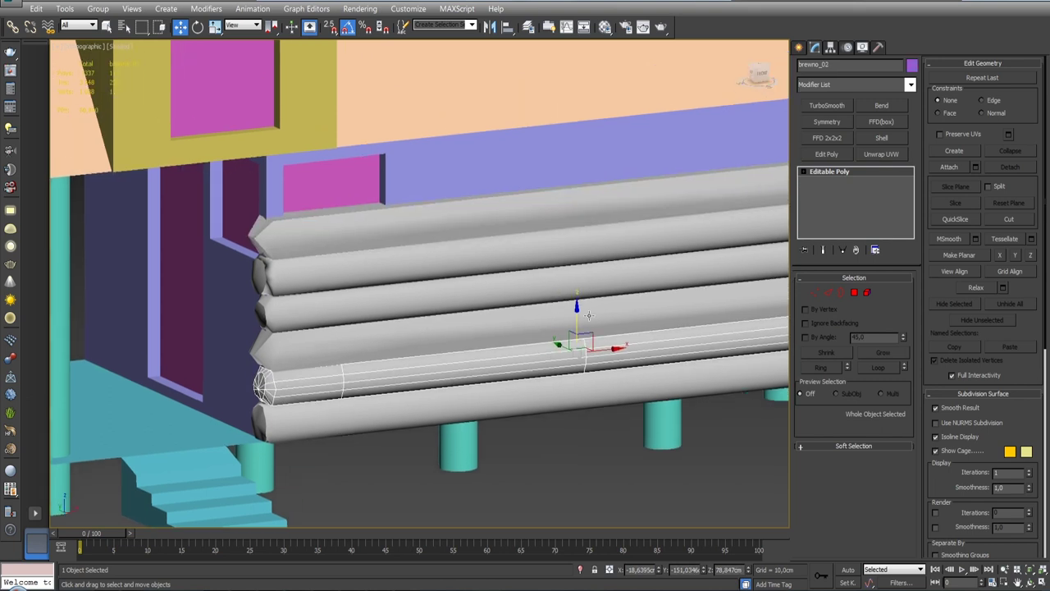
shift+drag(577, 321, 554, 134)
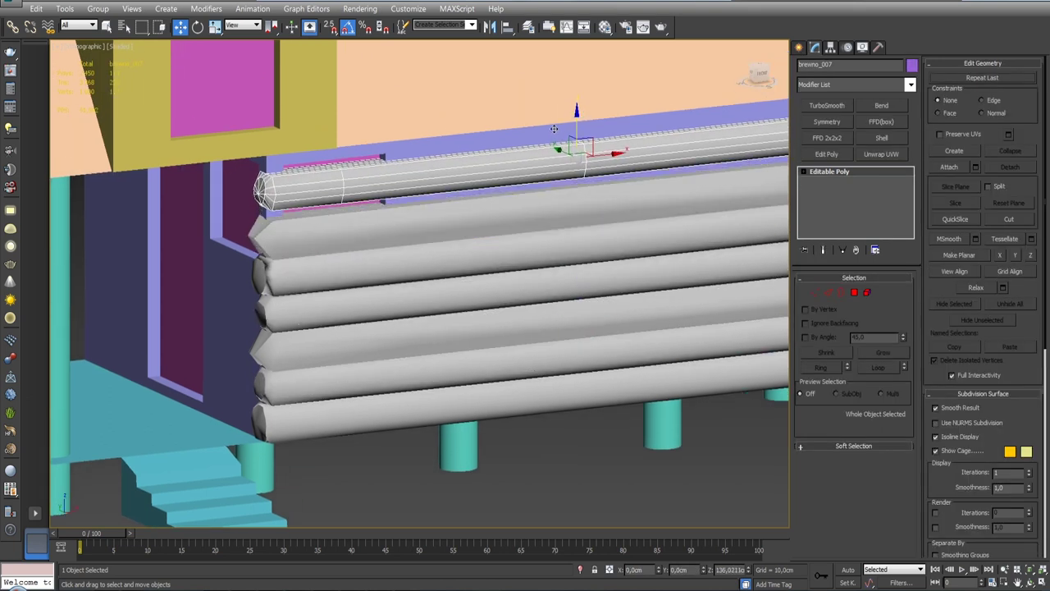
click(526, 350)
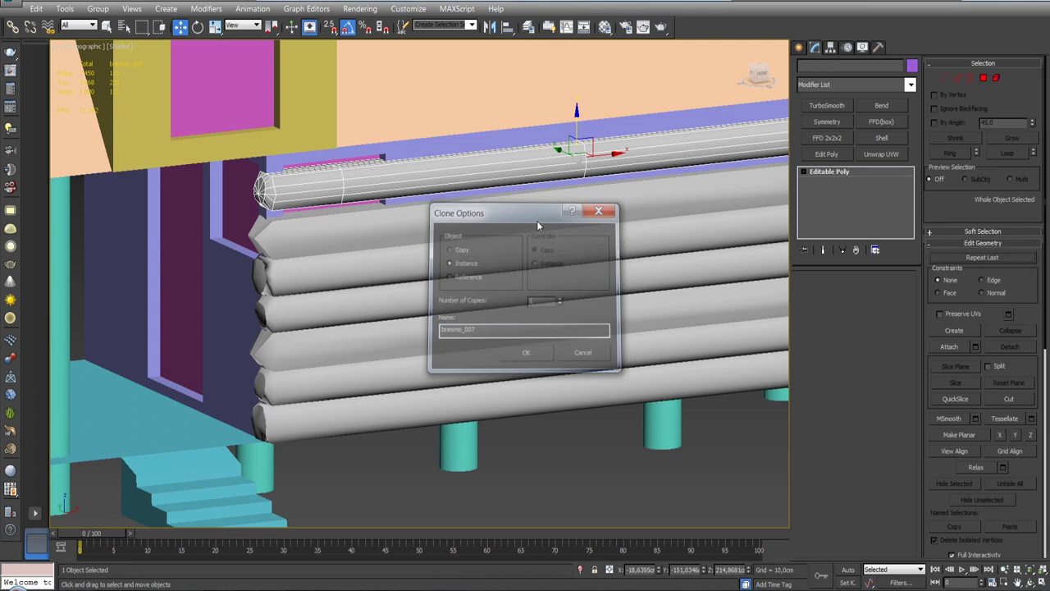
Turn the copy 180° end-for-end and align it onto the previous top log.
key(e)
drag(570, 169, 763, 155)
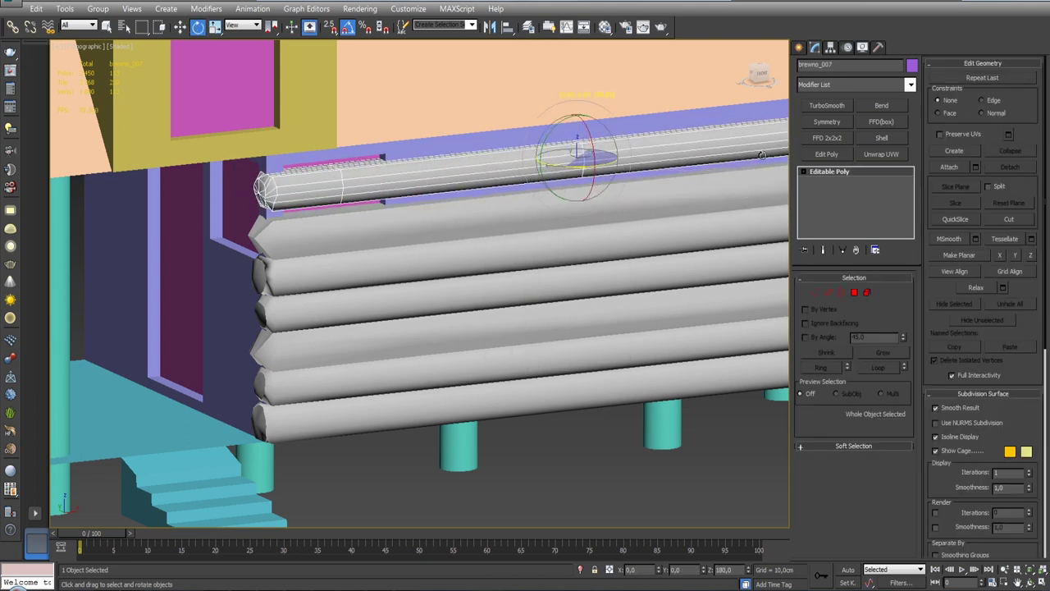
key(w)
click(507, 26)
click(509, 207)
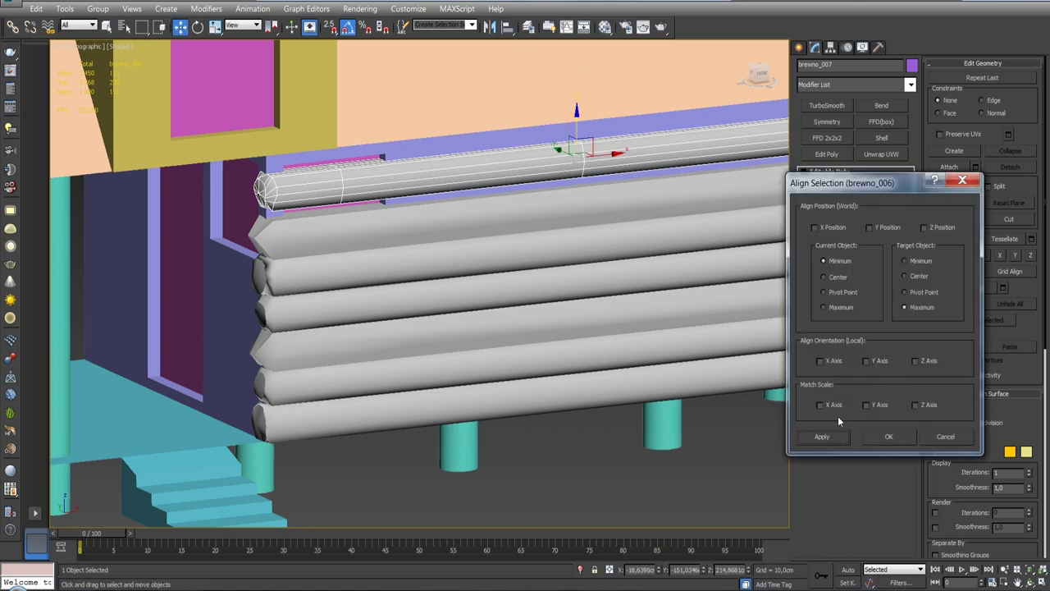
click(925, 230)
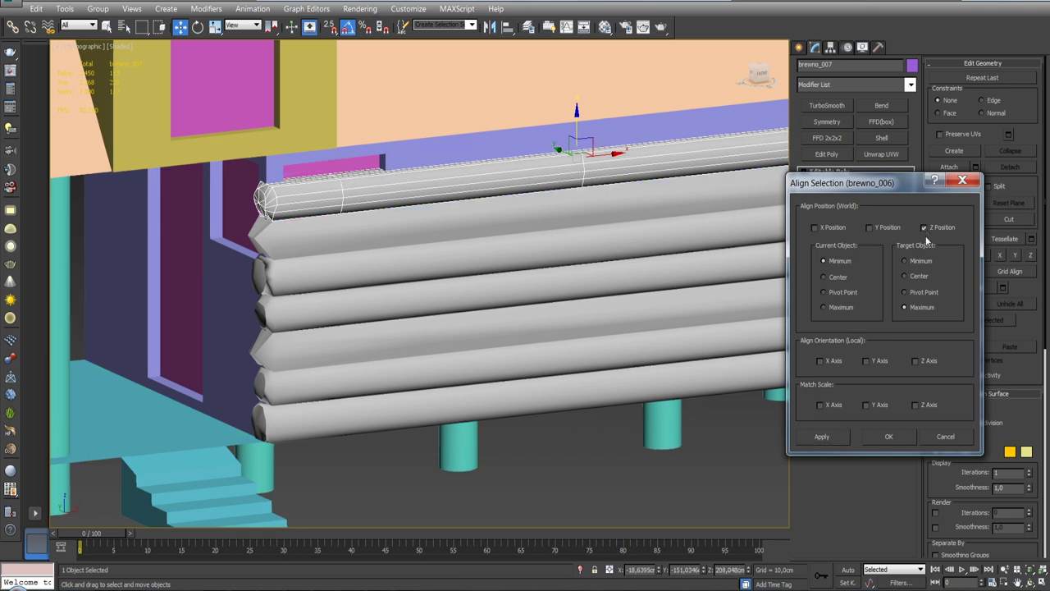
click(883, 435)
Instance-copy the bottom log up toward the top of the wall.
mouse_move(722, 345)
alt+middle_down()
mouse_move(664, 265)
mouse_move(646, 267)
alt+middle_up()
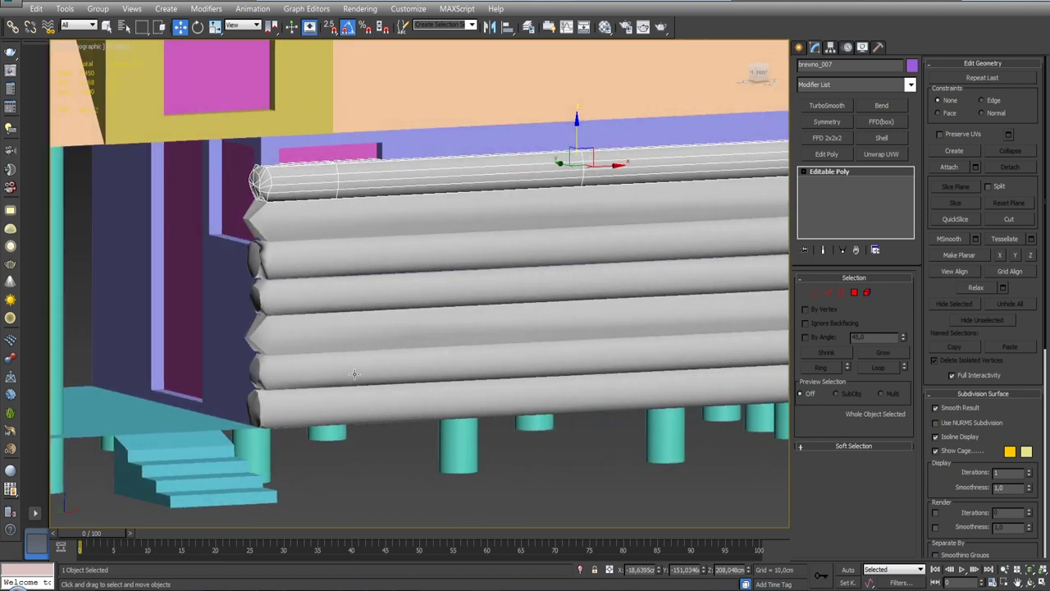
click(362, 403)
alt+middle_drag(362, 403, 435, 354)
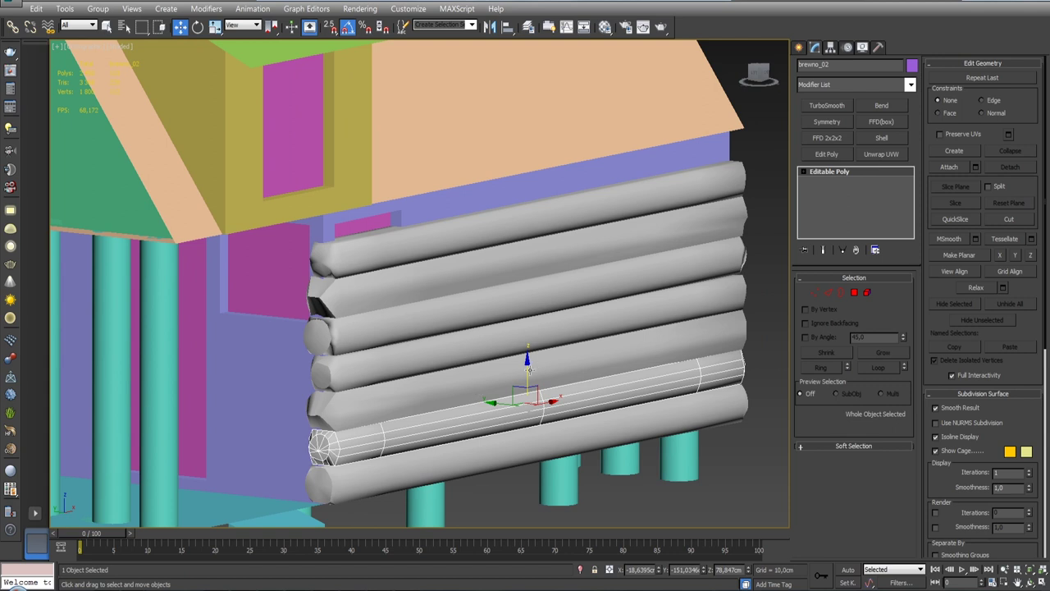
drag(530, 370, 522, 164)
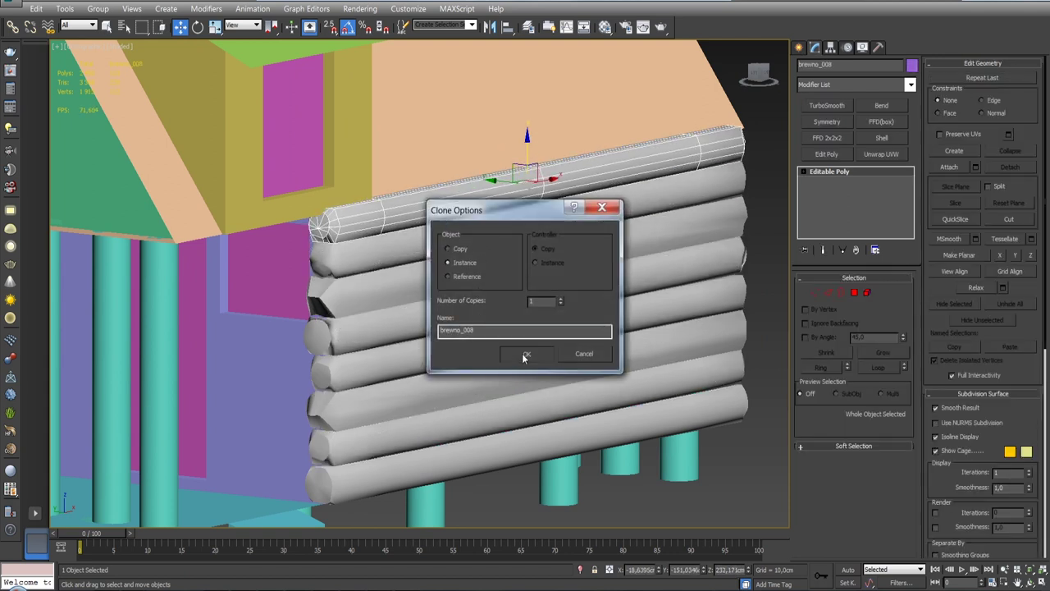
click(526, 353)
Align the new instance, brevno_008, onto the top log, Z minimum to maximum.
key(alt+a)
click(503, 223)
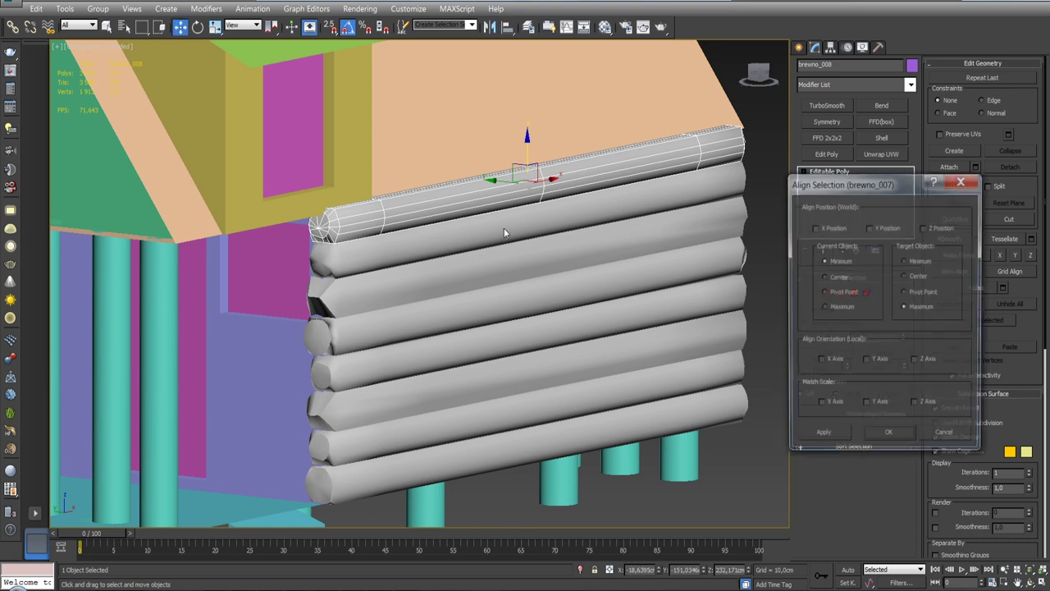
click(925, 227)
click(825, 437)
click(889, 435)
mouse_move(698, 345)
alt+middle_down()
mouse_move(615, 243)
mouse_move(515, 293)
alt+middle_up()
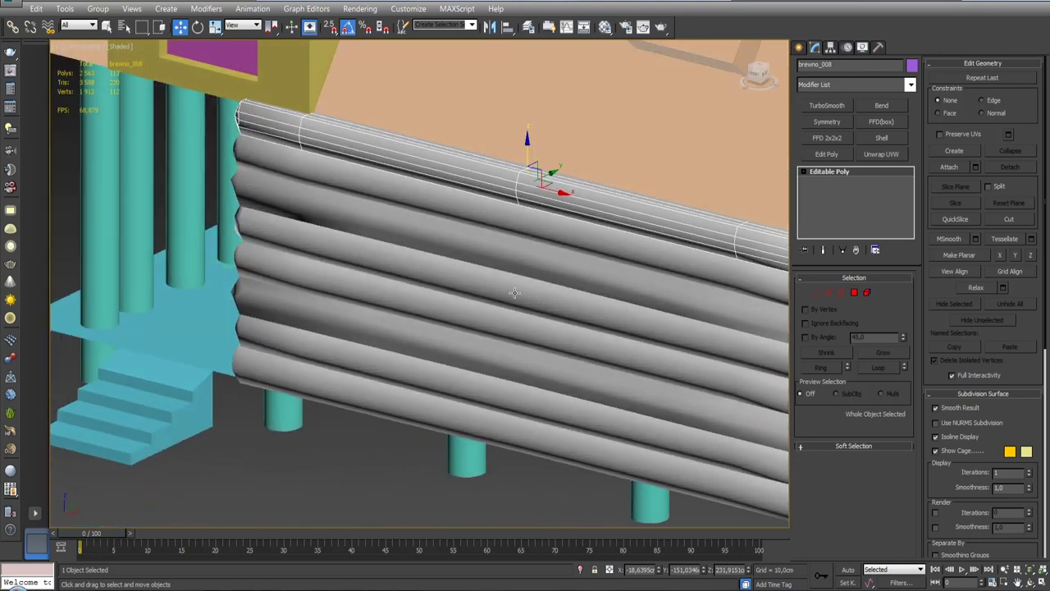
key(u)
alt+middle_drag(542, 312, 624, 337)
scroll(610, 335, up, 3)
scroll(610, 335, up, 3)
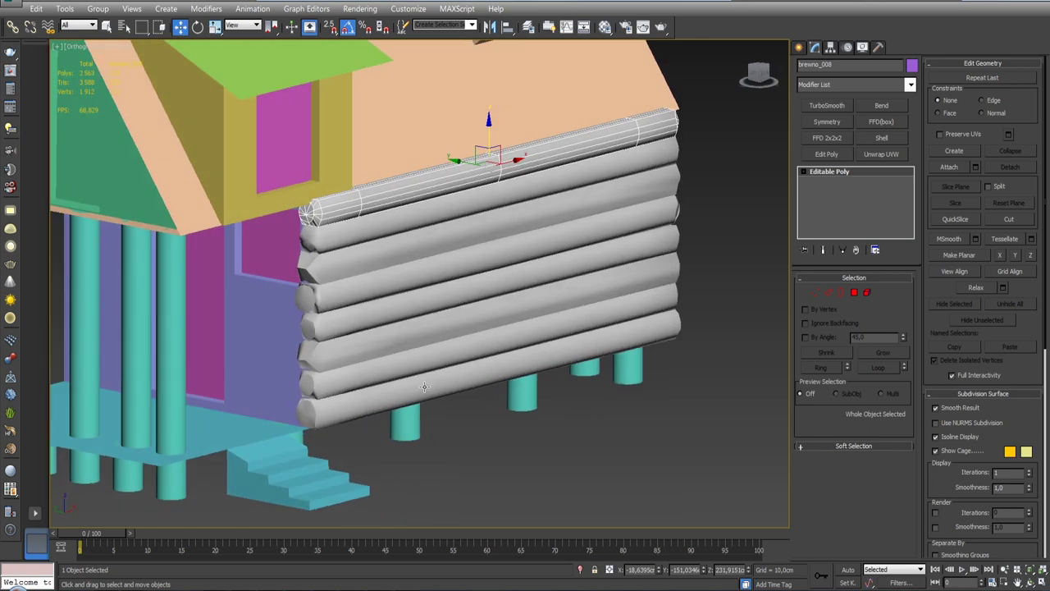
Select all the wall's logs and group them as Group001.
click(457, 387)
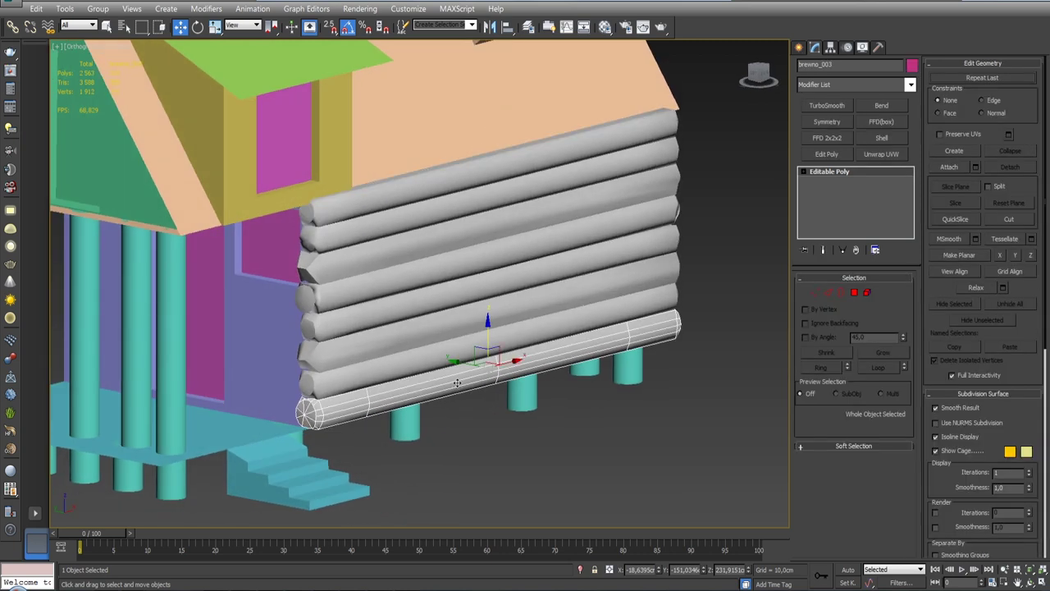
key(q)
ctrl+click(448, 351)
ctrl+click(444, 328)
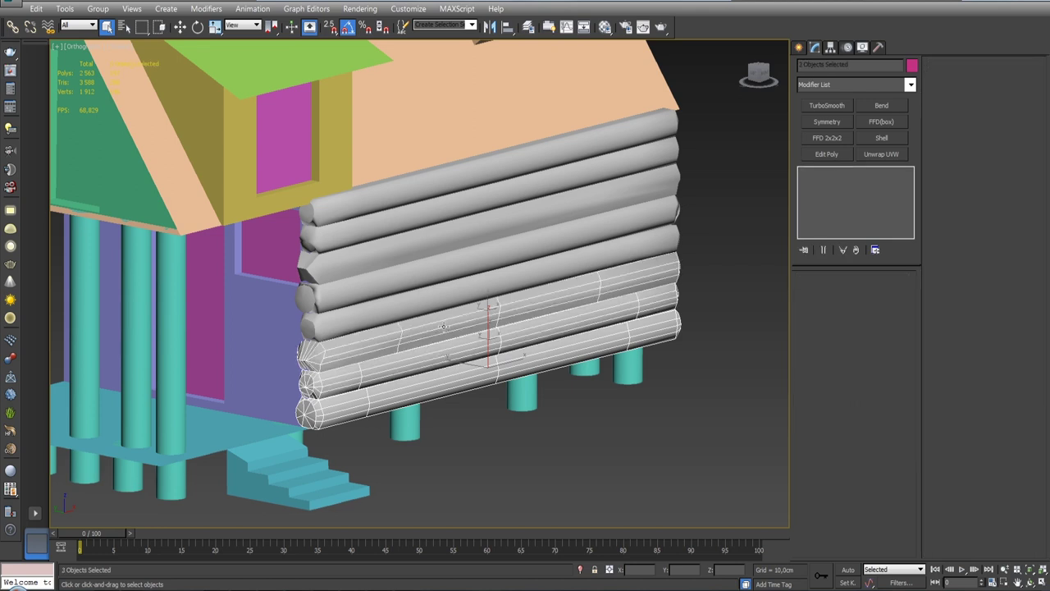
ctrl+click(440, 288)
ctrl+click(439, 282)
ctrl+click(437, 244)
ctrl+click(434, 210)
ctrl+click(431, 188)
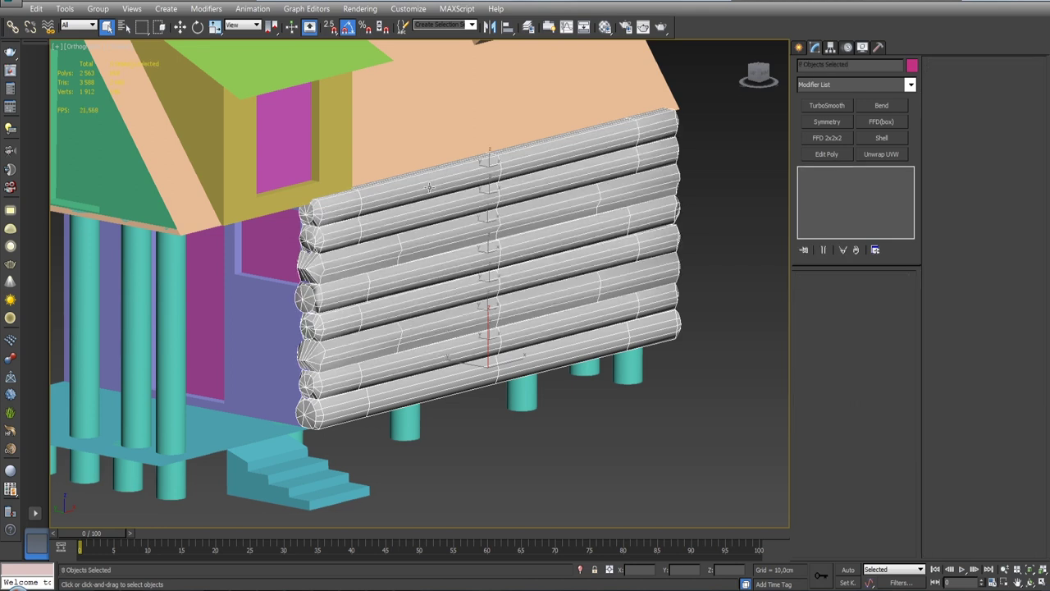
click(98, 8)
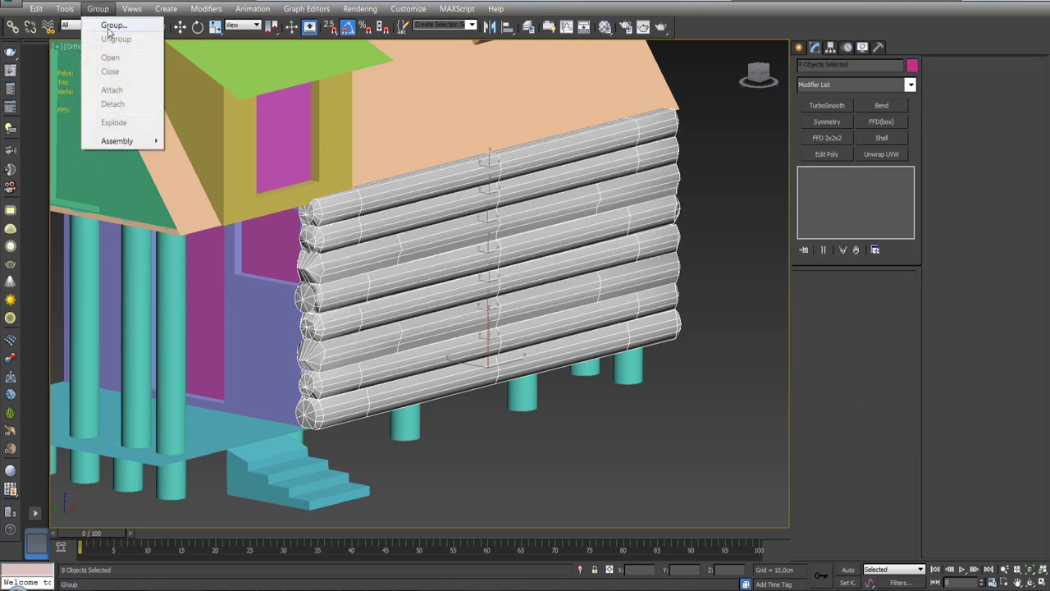
click(113, 22)
click(535, 317)
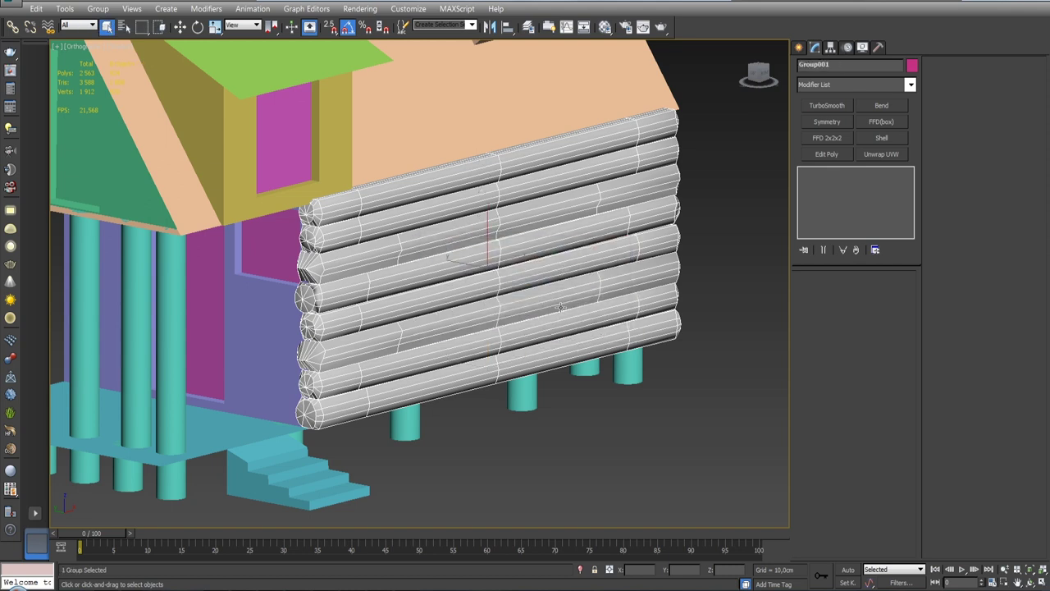
Isolate the log group and view it from the top with the grid shown.
click(581, 568)
key(t)
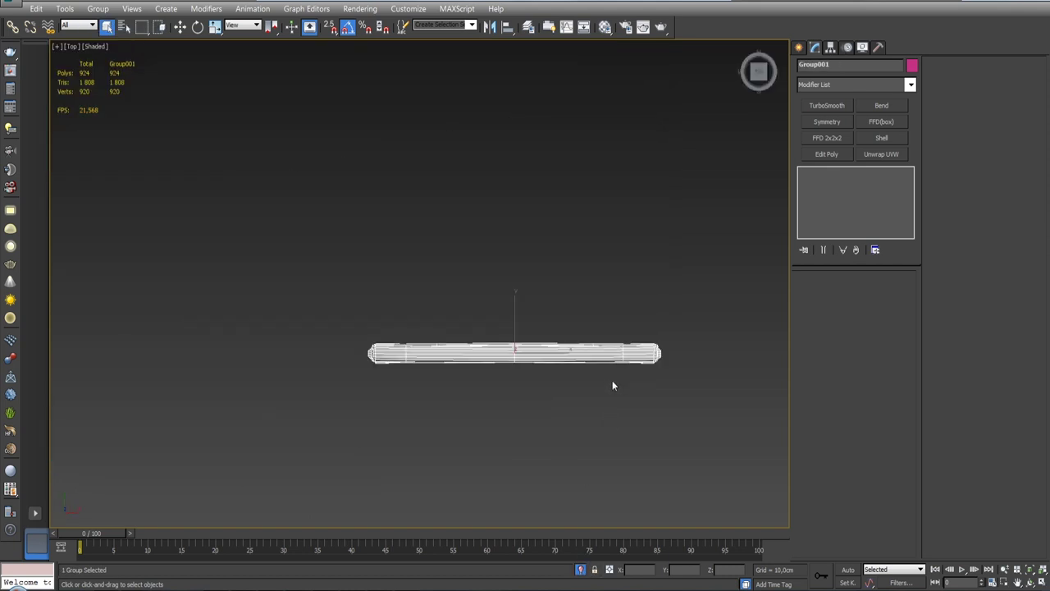
key(g)
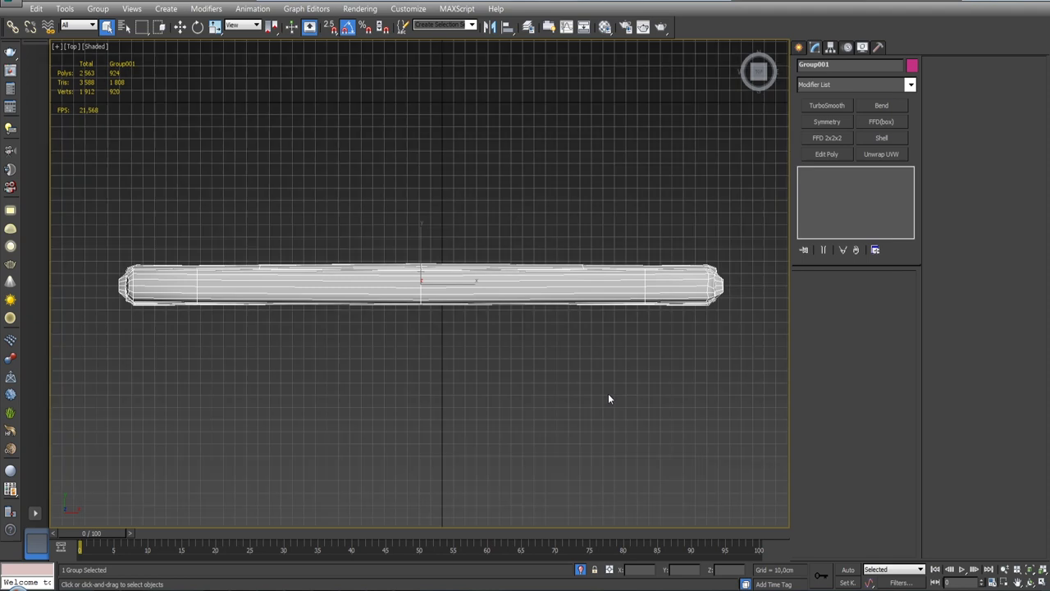
scroll(560, 325, down, 5)
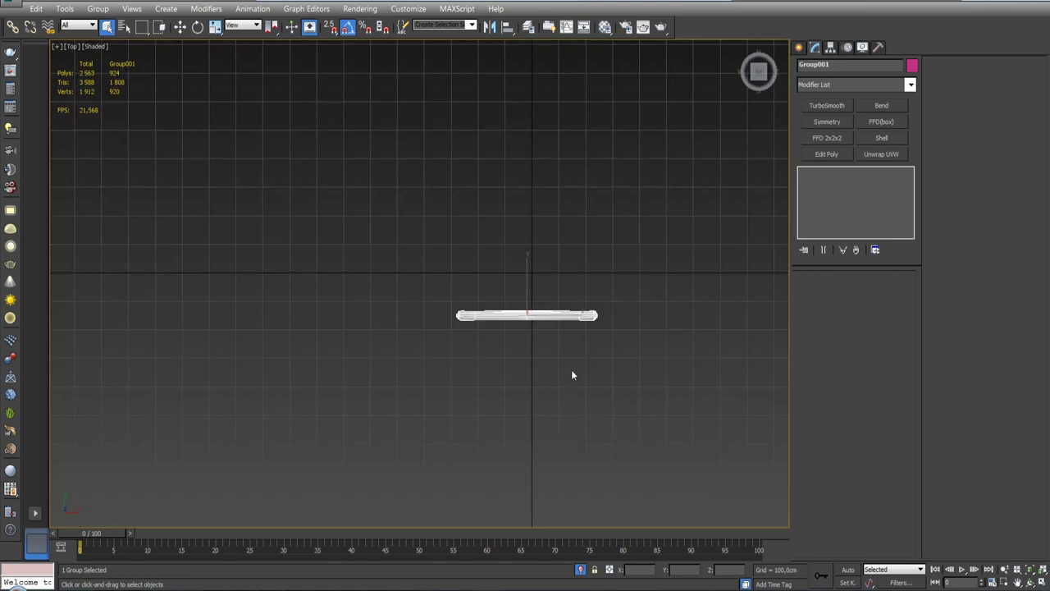
key(w)
click(558, 342)
click(546, 319)
scroll(549, 321, up, 3)
Zero the group's pivot Y and X positions using Affect Pivot Only.
click(830, 47)
click(843, 134)
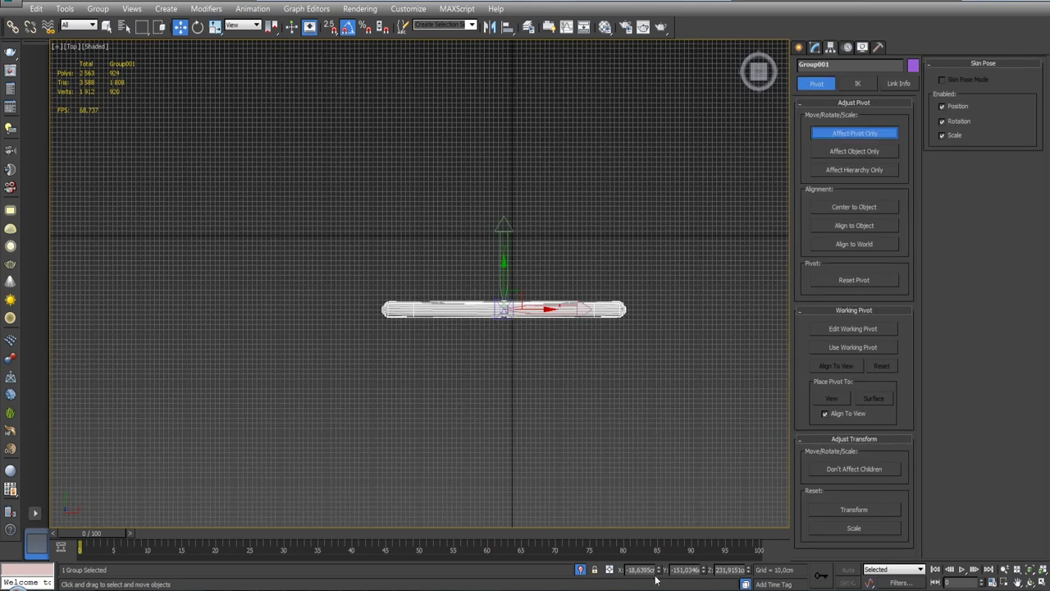
right_click(702, 571)
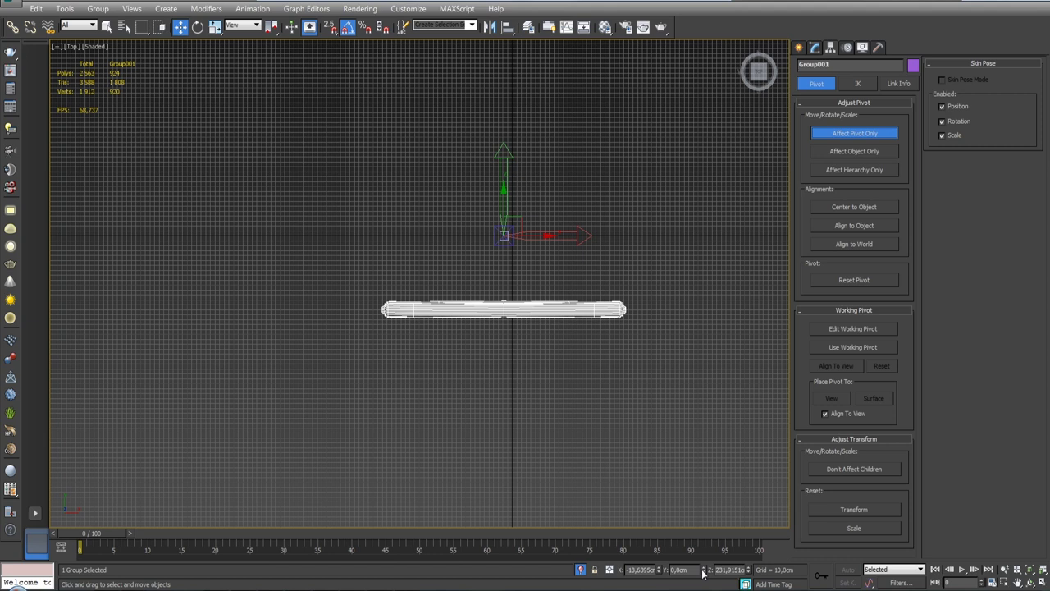
click(815, 50)
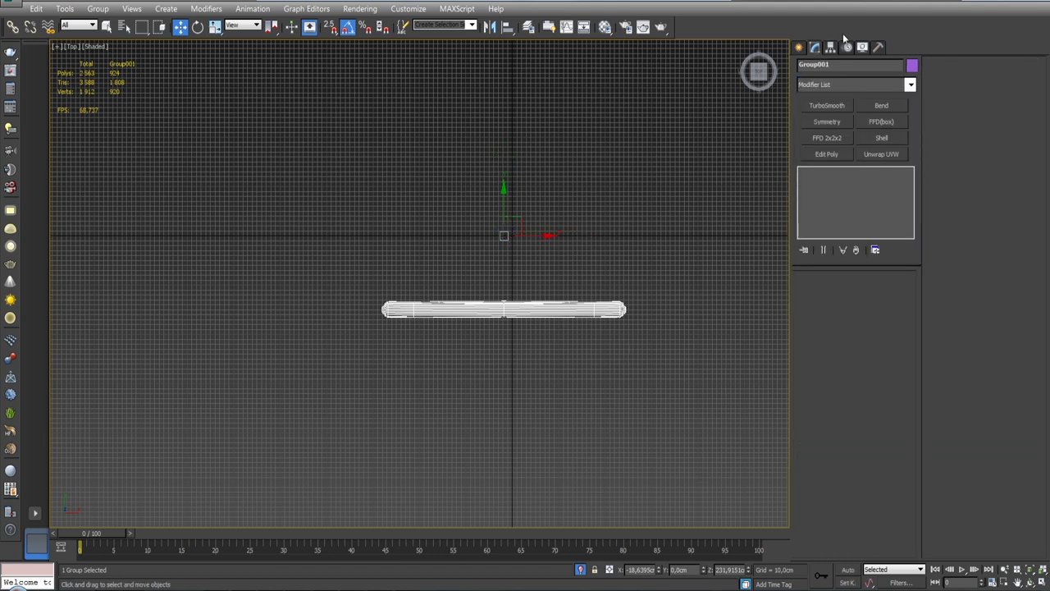
click(829, 51)
click(838, 132)
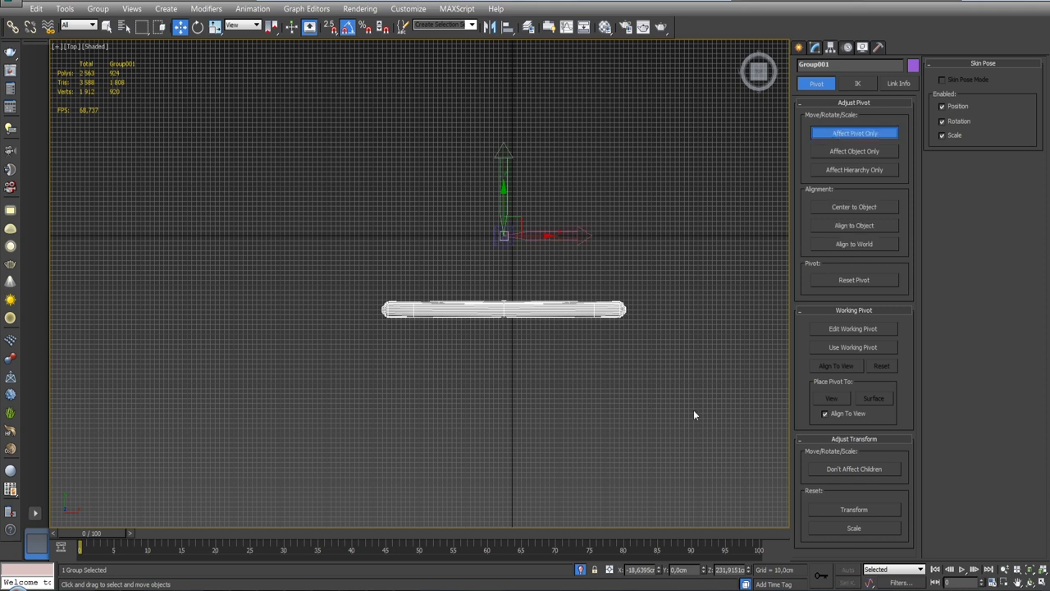
right_click(660, 569)
click(815, 47)
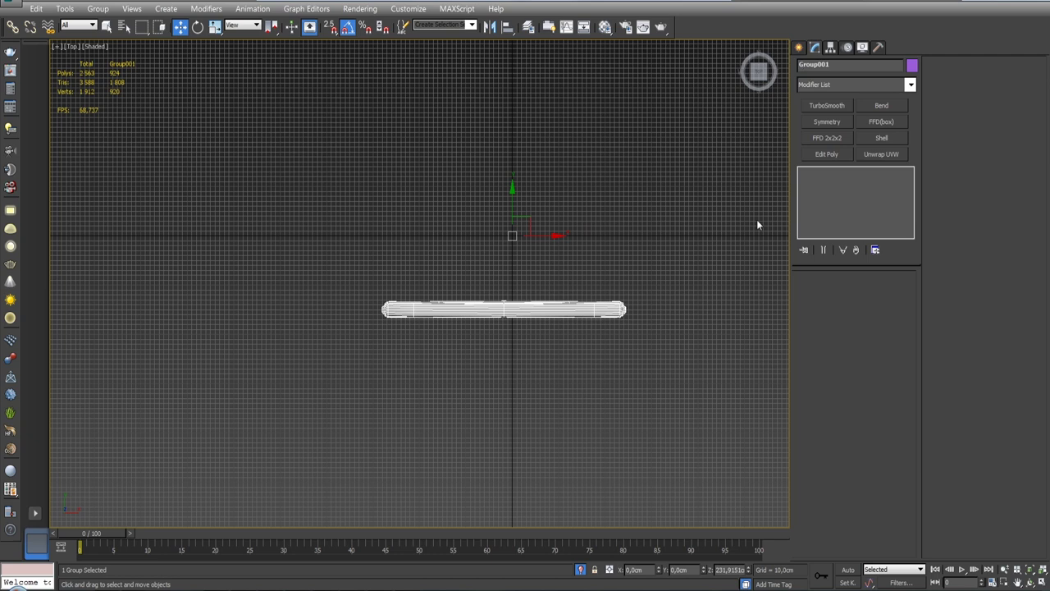
Mirror the wall group along Y as an instance clone.
click(489, 26)
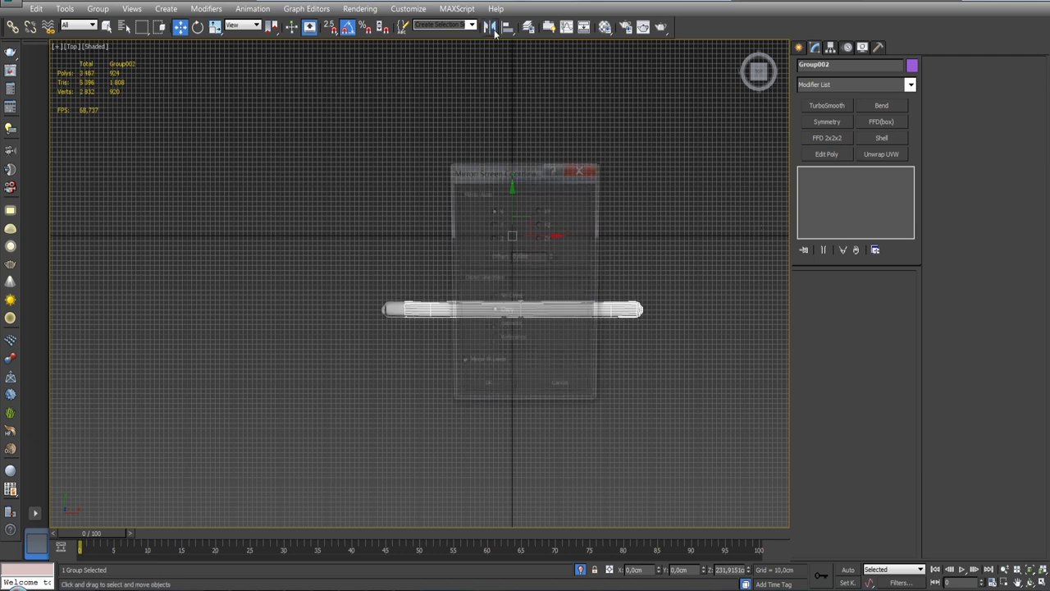
drag(525, 174, 207, 138)
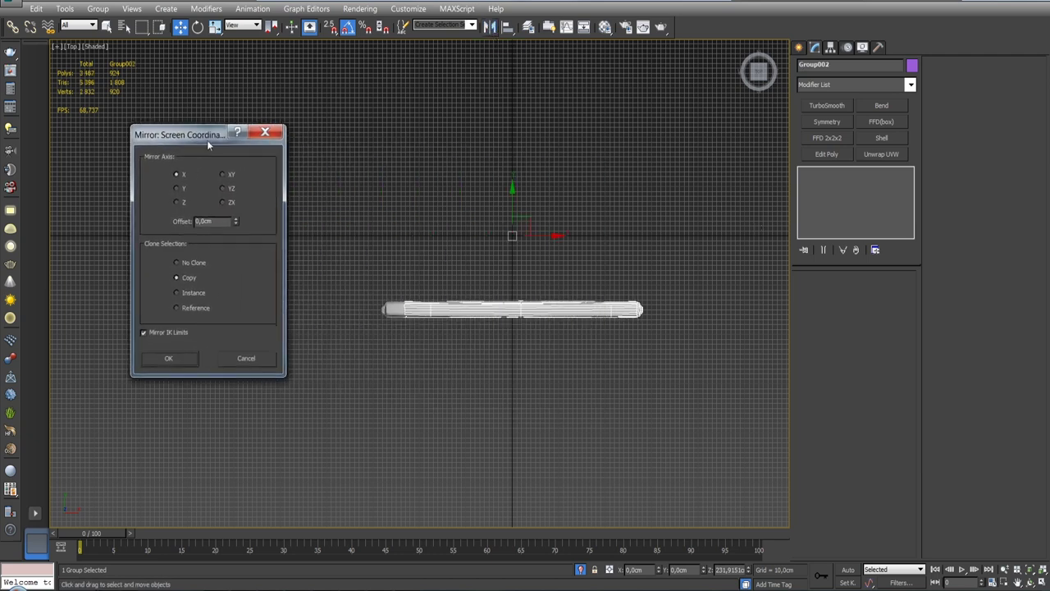
click(177, 188)
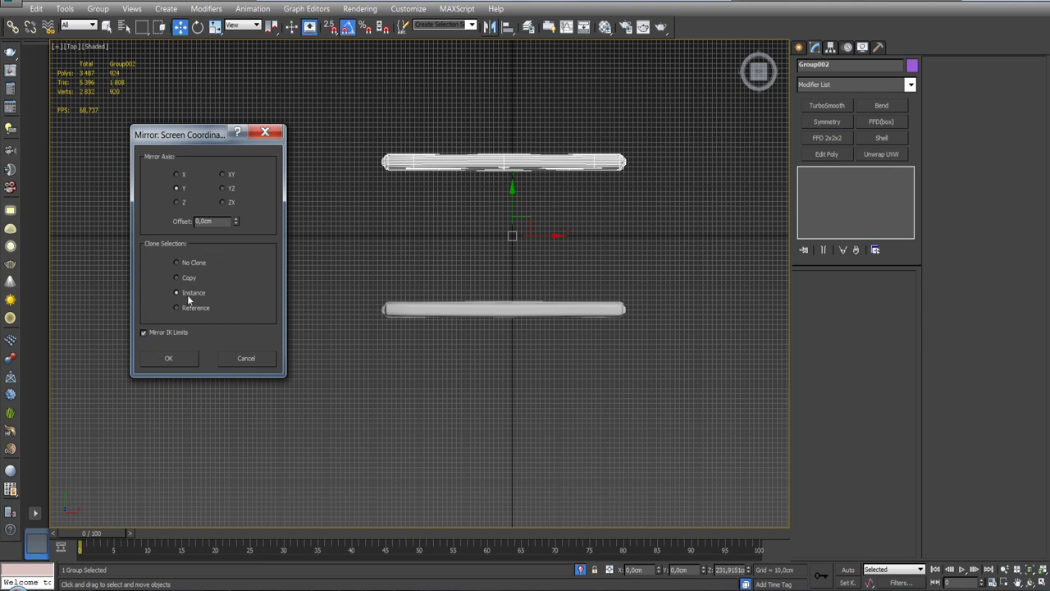
click(176, 358)
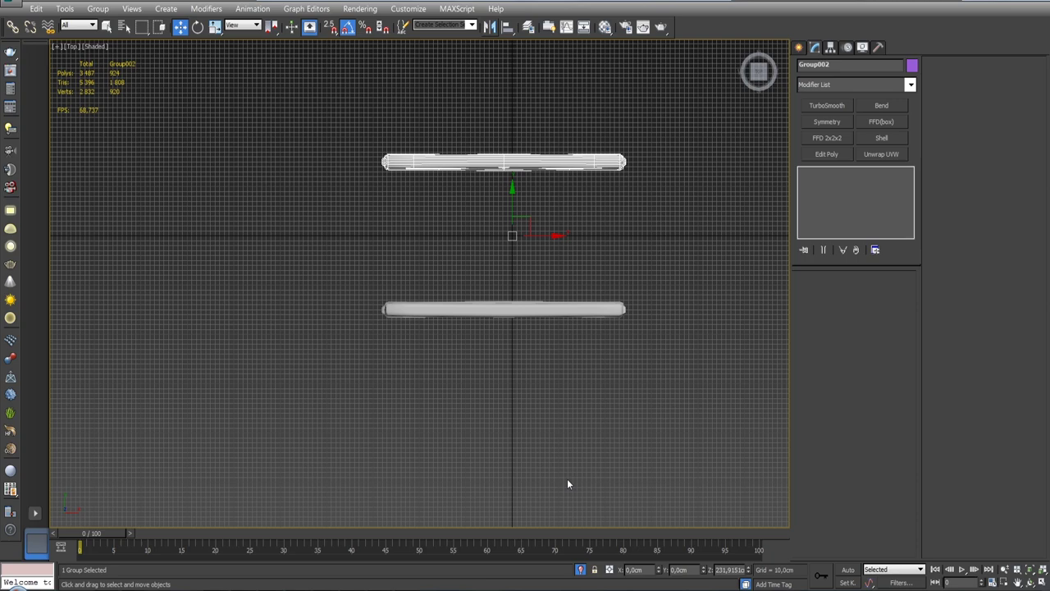
mouse_move(515, 328)
alt+middle_down()
mouse_move(570, 260)
mouse_move(525, 246)
mouse_move(369, 254)
alt+middle_up()
Hide the grid and orbit around the house to inspect both log walls.
key(g)
scroll(525, 247, up, 5)
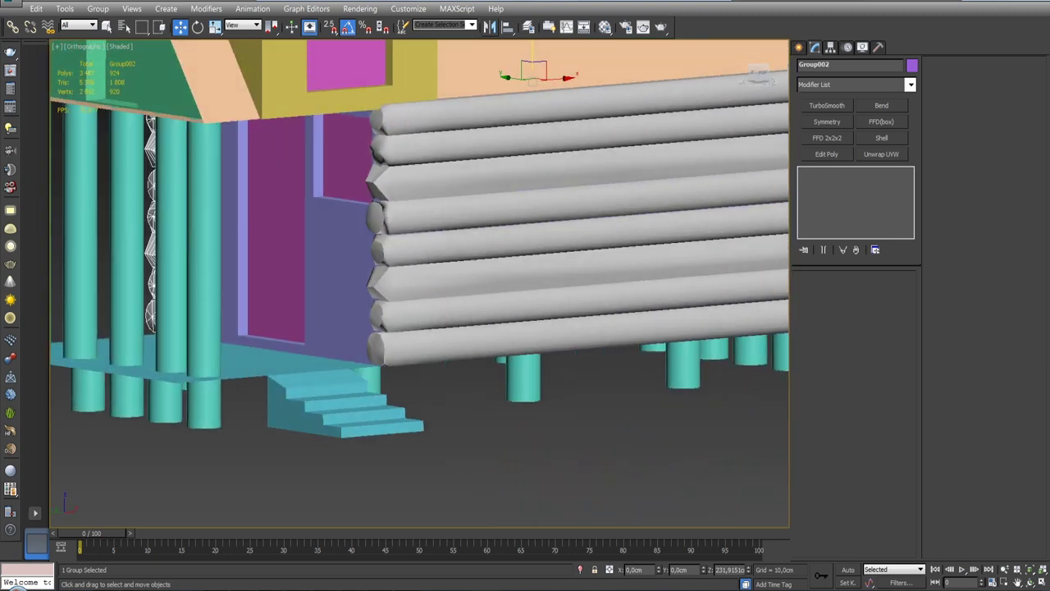
scroll(453, 246, down, 5)
mouse_move(454, 246)
alt+middle_down()
mouse_move(509, 213)
mouse_move(454, 180)
alt+middle_up()
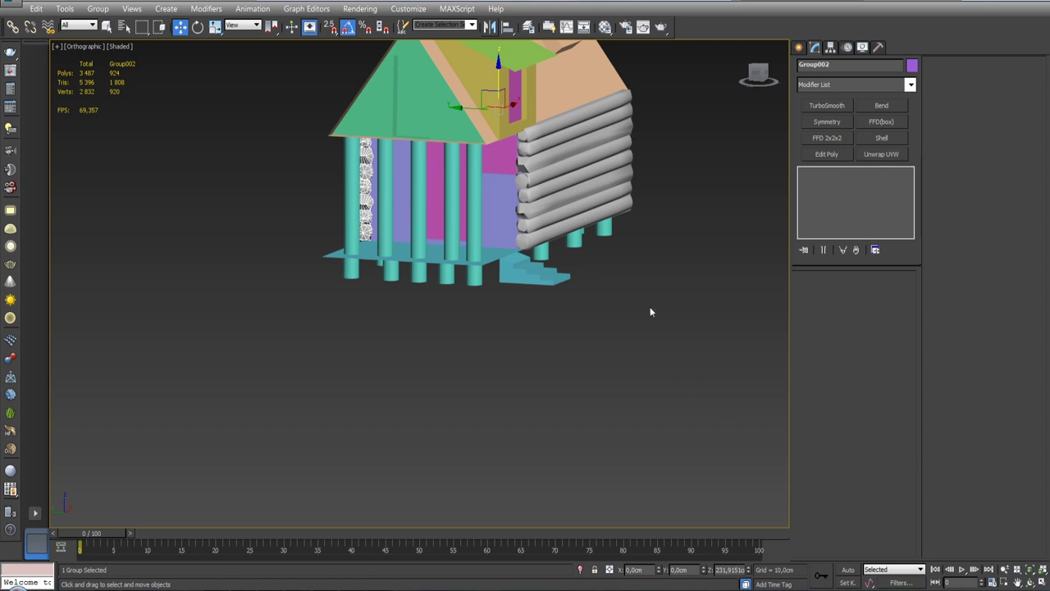
alt+middle_drag(640, 306, 470, 356)
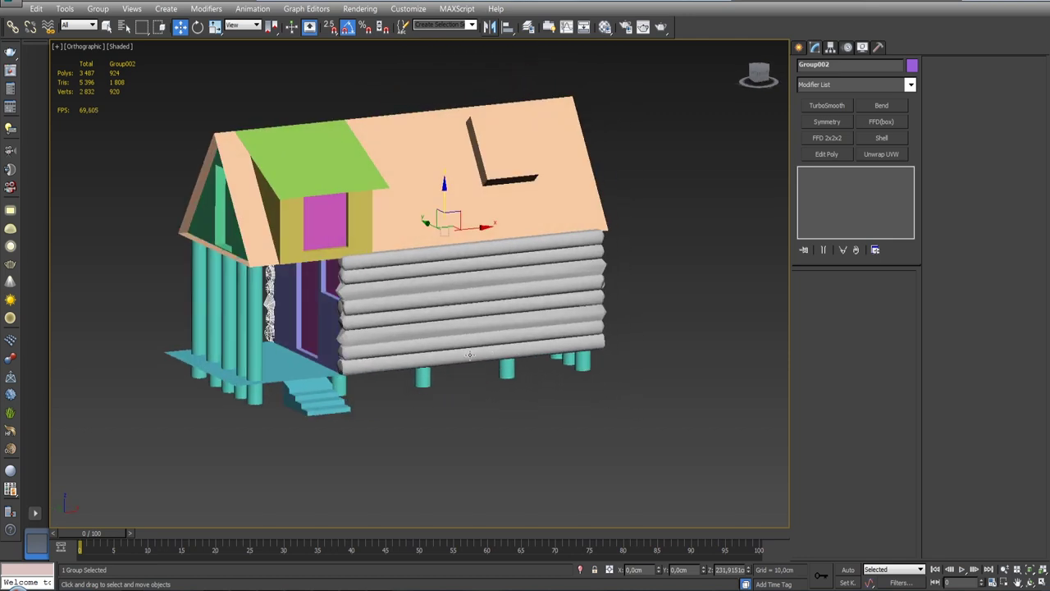
alt+middle_drag(375, 348, 366, 331)
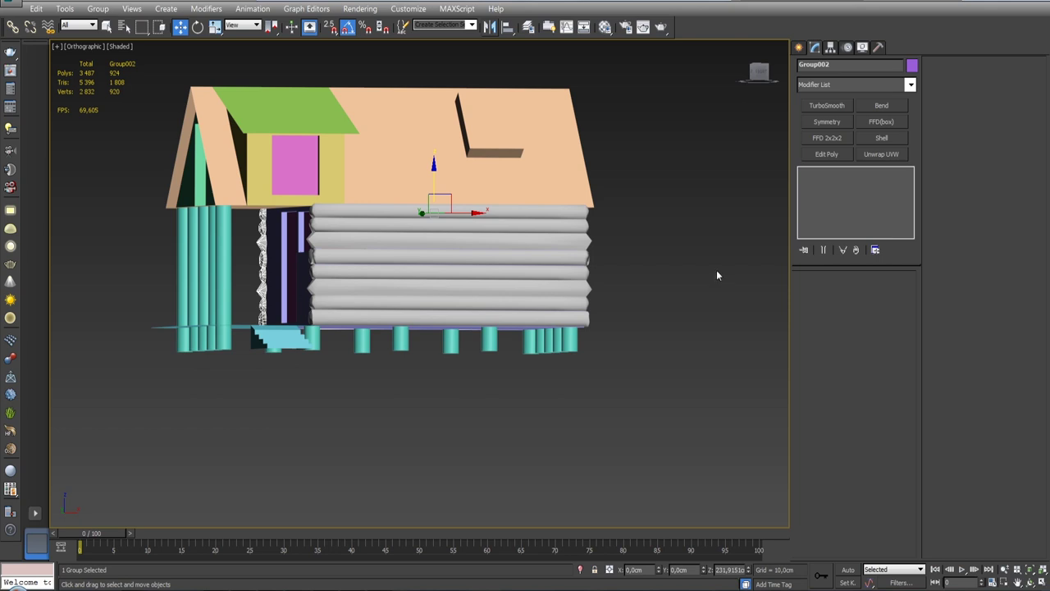
mouse_move(389, 276)
alt+middle_down()
mouse_move(402, 288)
mouse_move(409, 332)
alt+middle_up()
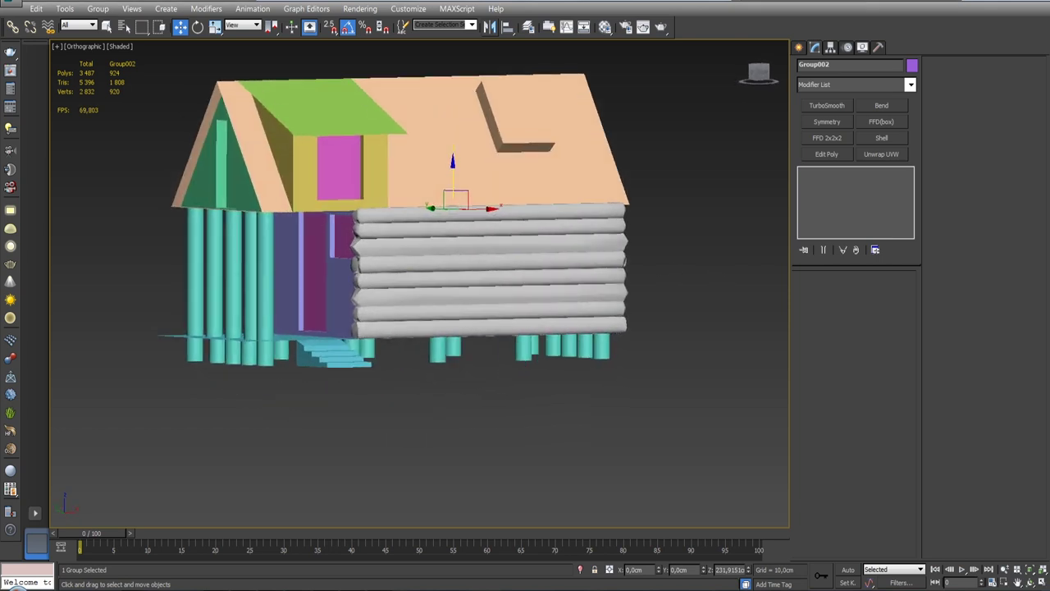
Select the front log wall group, Group001, and bring up the Group menu.
scroll(409, 331, up, 3)
click(407, 335)
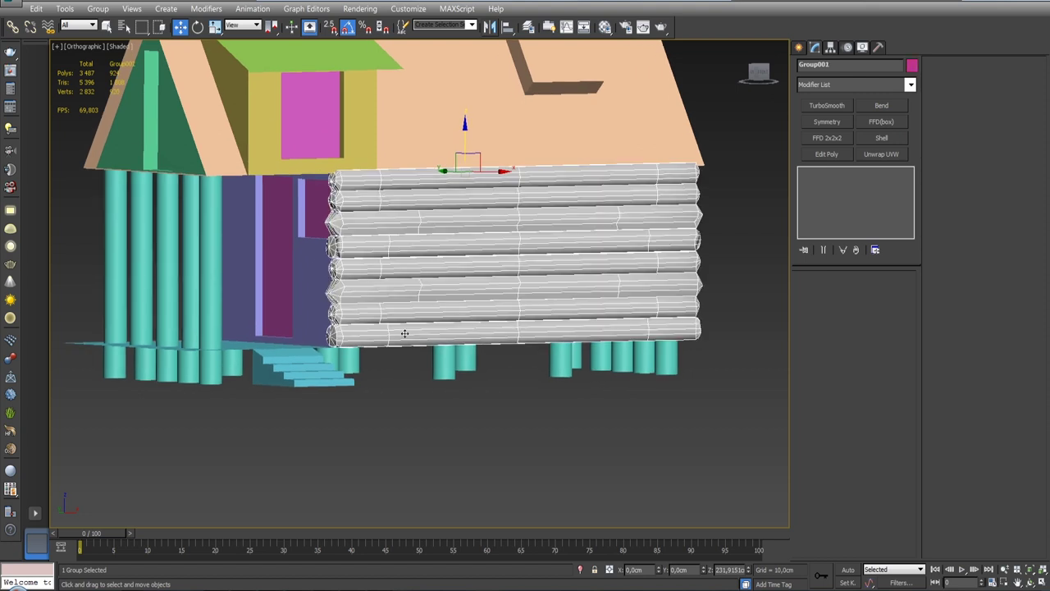
click(98, 9)
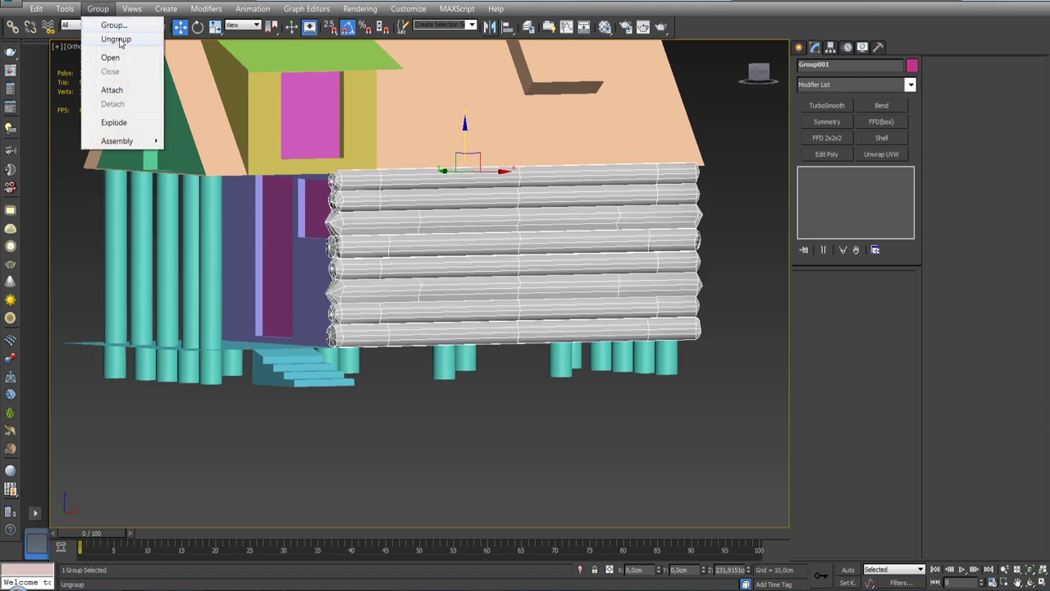
Ungroup both log walls into separate logs.
click(114, 39)
alt+middle_drag(294, 206, 384, 248)
click(384, 248)
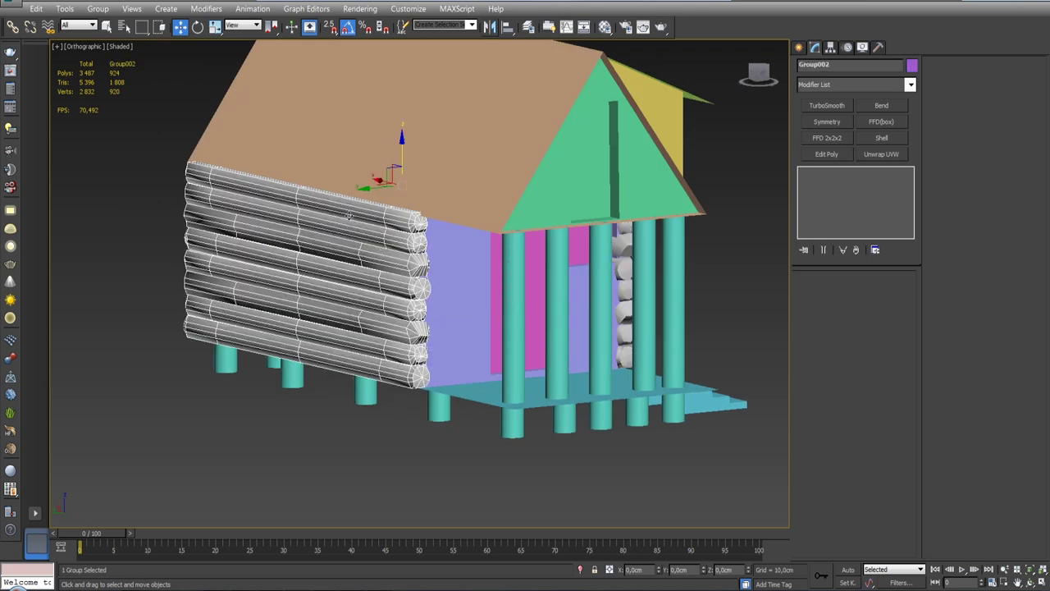
click(97, 8)
click(116, 38)
Select the end wall's top log and clone it.
alt+middle_drag(378, 328, 469, 389)
click(455, 288)
mouse_move(455, 287)
alt+middle_down()
mouse_move(490, 290)
mouse_move(444, 289)
alt+middle_up()
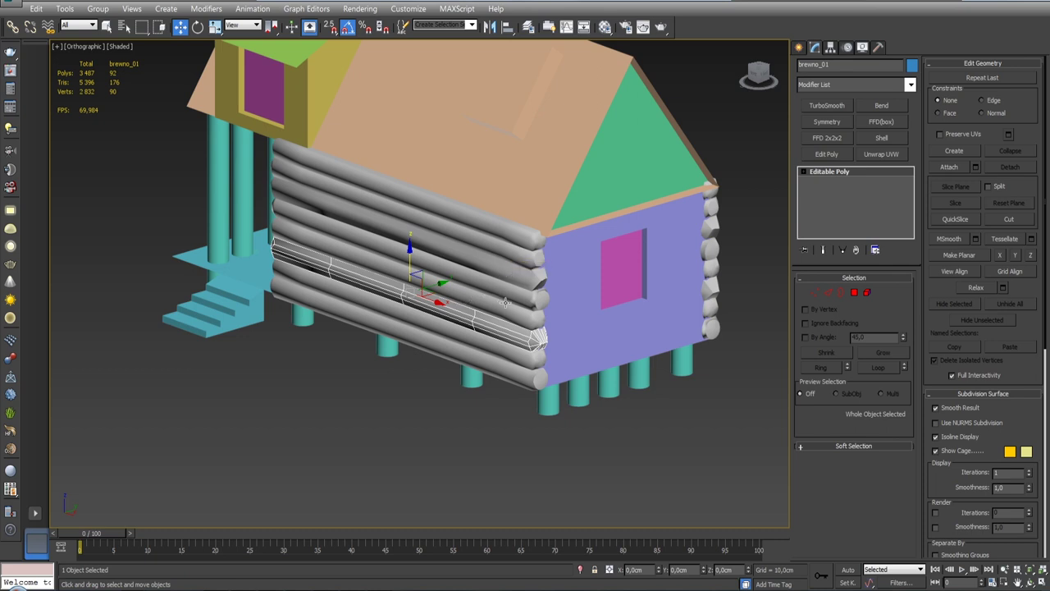
click(513, 297)
click(517, 271)
alt+middle_drag(517, 270, 574, 261)
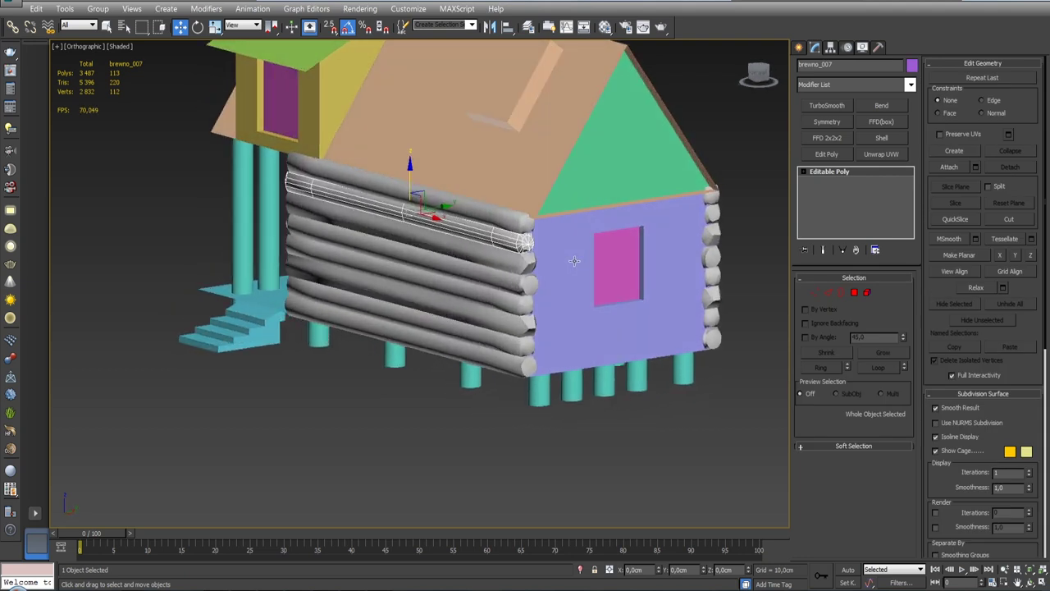
shift+drag(428, 219, 635, 265)
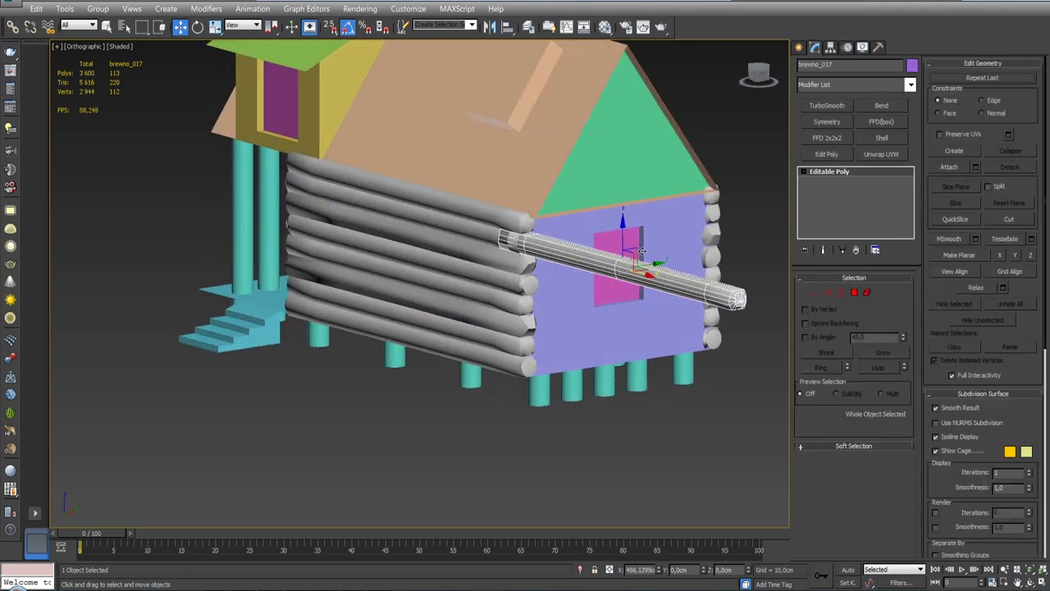
click(528, 351)
Rotate the copied log 90° and zero its Y position.
key(e)
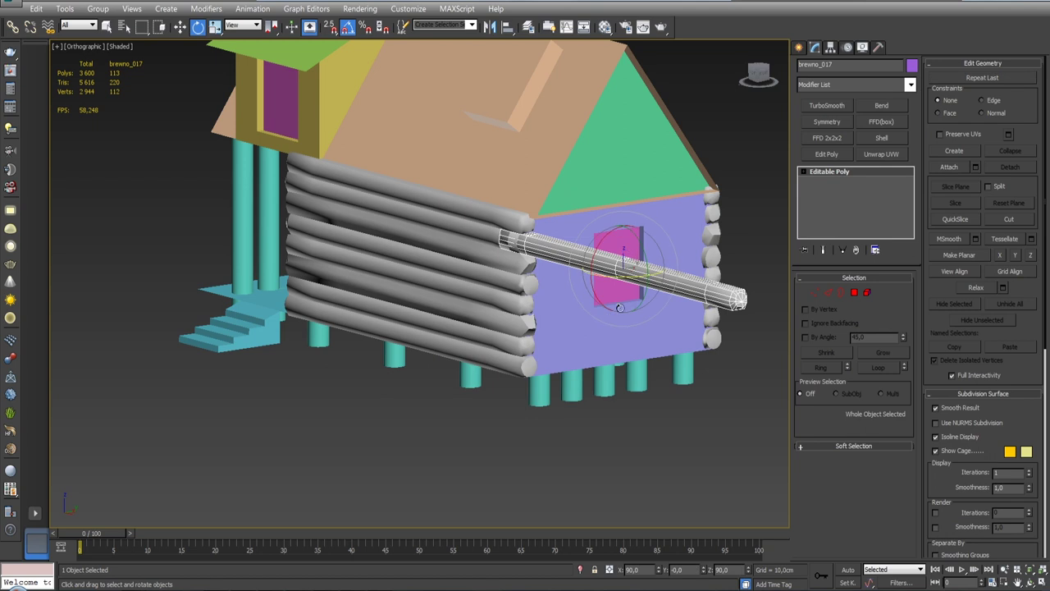
drag(608, 278, 710, 271)
key(w)
mouse_move(684, 295)
alt+middle_down()
mouse_move(645, 345)
mouse_move(645, 370)
mouse_move(668, 359)
mouse_move(552, 348)
alt+middle_up()
right_click(659, 572)
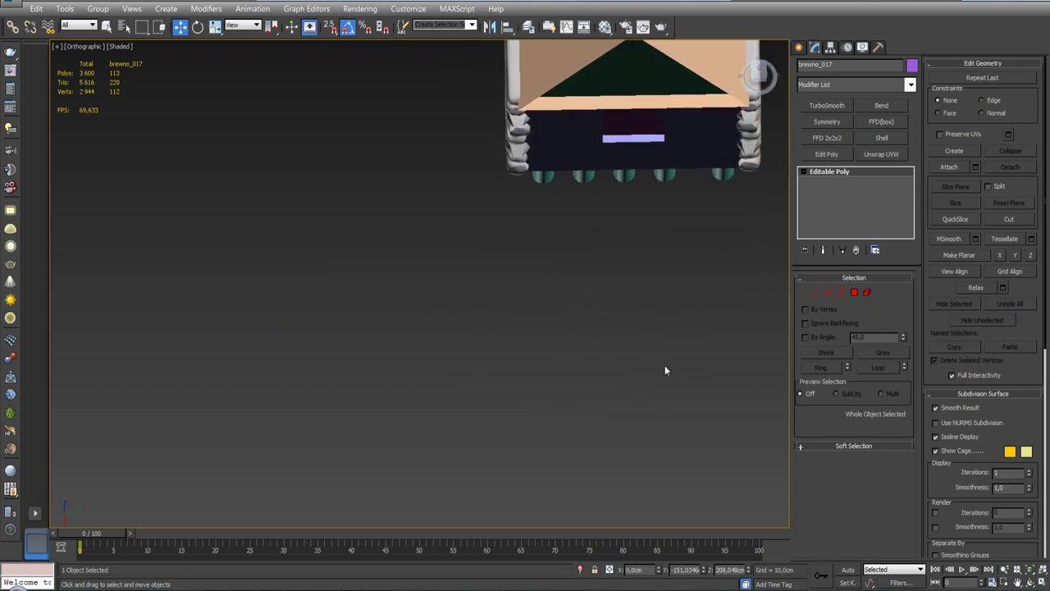
key(ctrl+z)
right_click(705, 571)
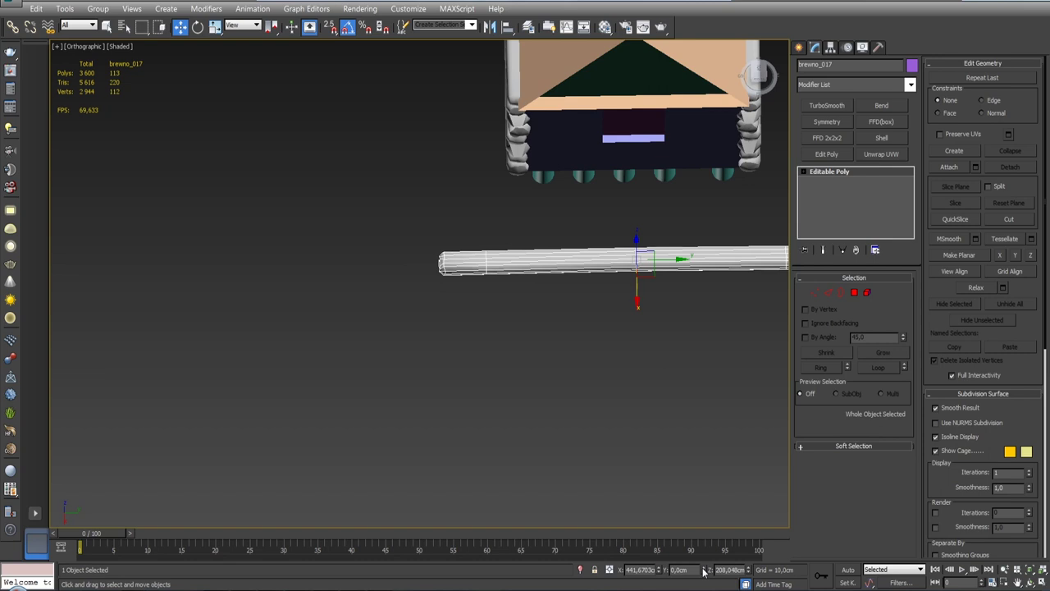
Slide brevno_017 onto the wall end and raise it onto the top corner logs.
mouse_move(629, 399)
alt+middle_down()
mouse_move(728, 334)
mouse_move(721, 328)
alt+middle_up()
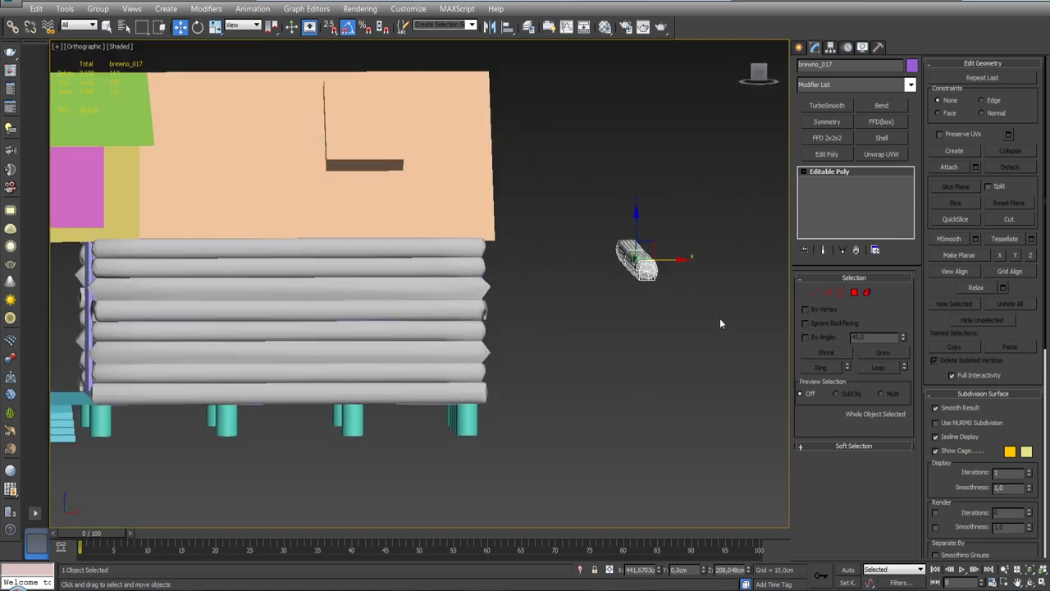
scroll(719, 323, up, 4)
scroll(713, 323, down, 2)
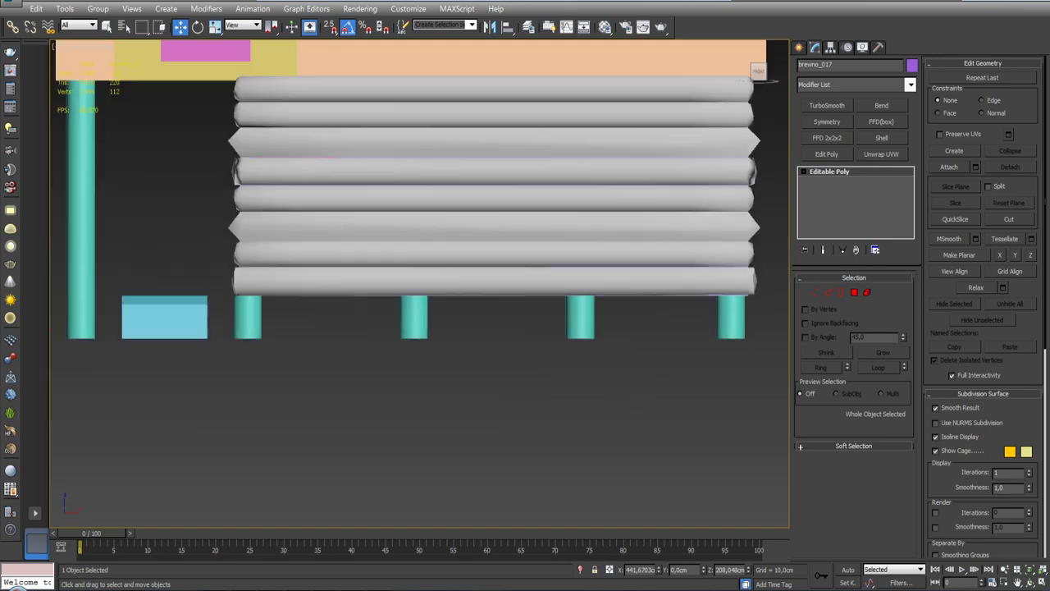
scroll(553, 434, down, 5)
scroll(648, 316, up, 3)
drag(690, 280, 521, 280)
scroll(517, 304, up, 5)
scroll(509, 317, up, 2)
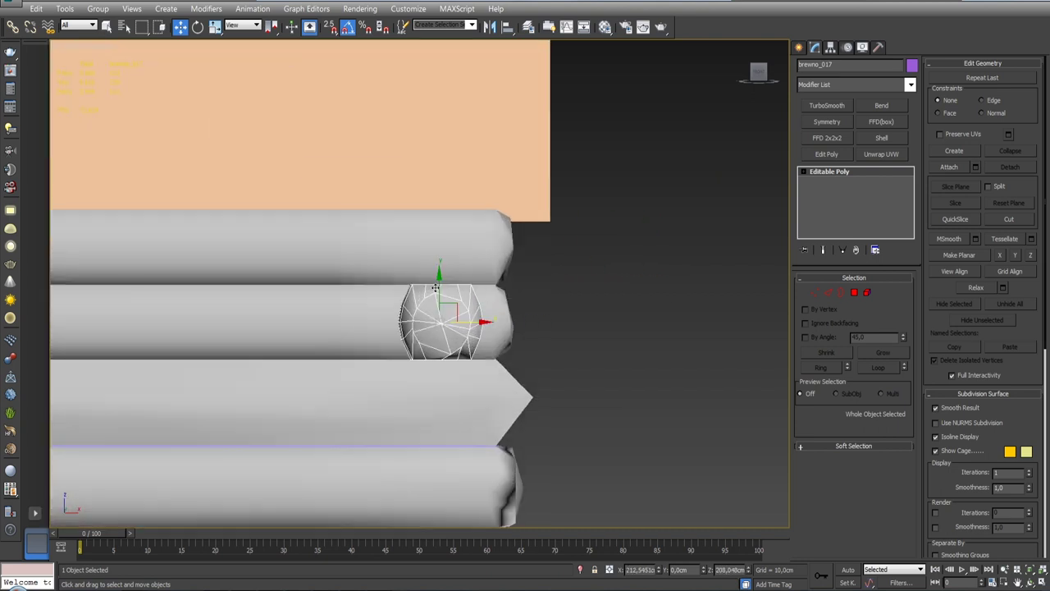
drag(436, 289, 439, 250)
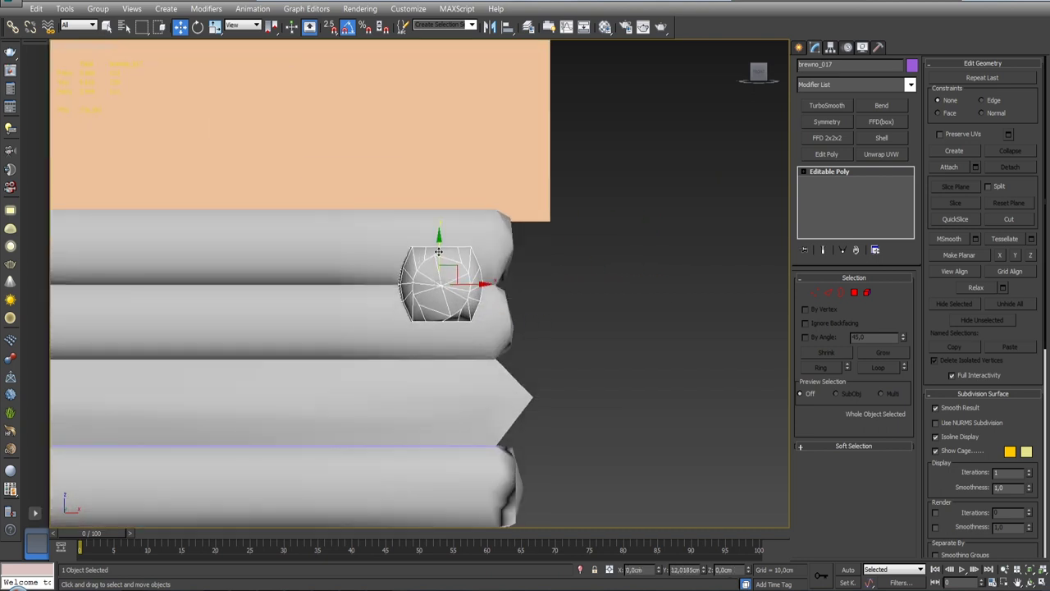
alt+middle_drag(517, 295, 484, 271)
alt+middle_drag(459, 361, 439, 378)
scroll(443, 373, down, 3)
scroll(439, 378, up, 1)
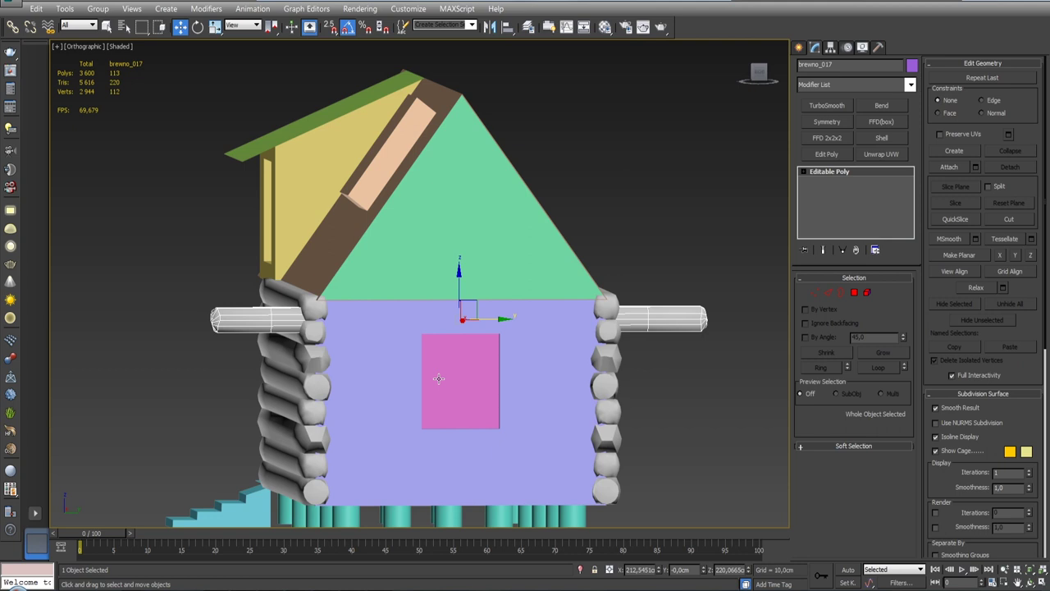
mouse_move(351, 335)
alt+middle_down()
mouse_move(337, 354)
mouse_move(379, 353)
mouse_move(369, 355)
alt+middle_up()
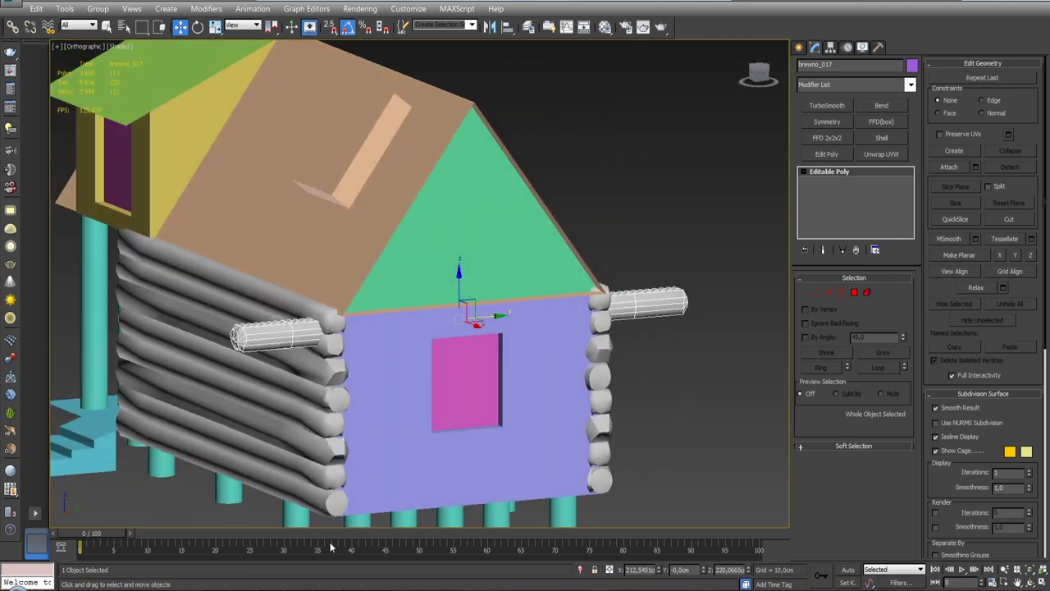
Hide the maket layer so only the logs remain visible.
click(529, 27)
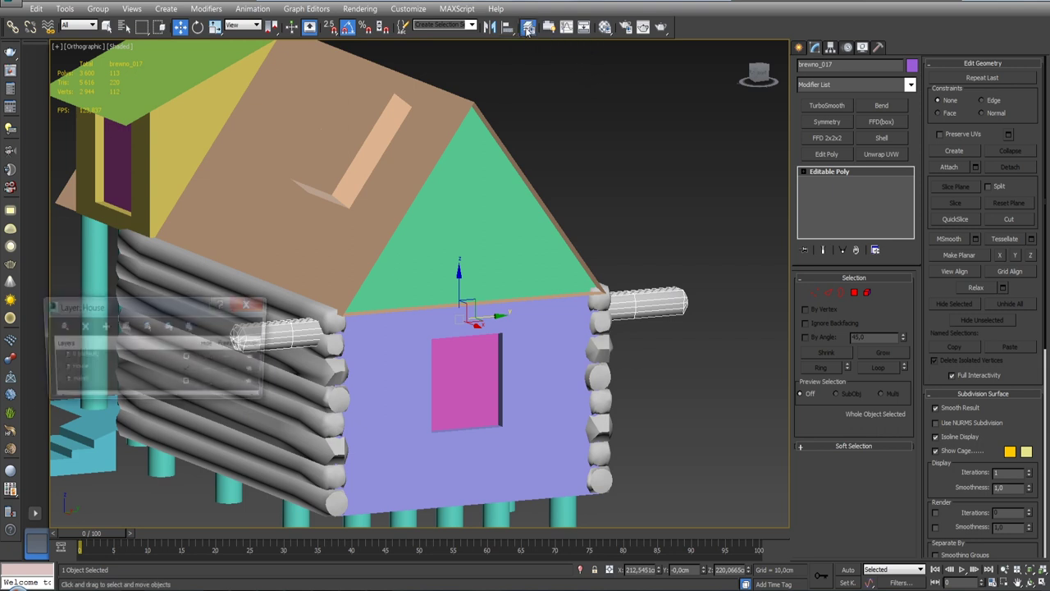
click(209, 384)
scroll(456, 338, up, 2)
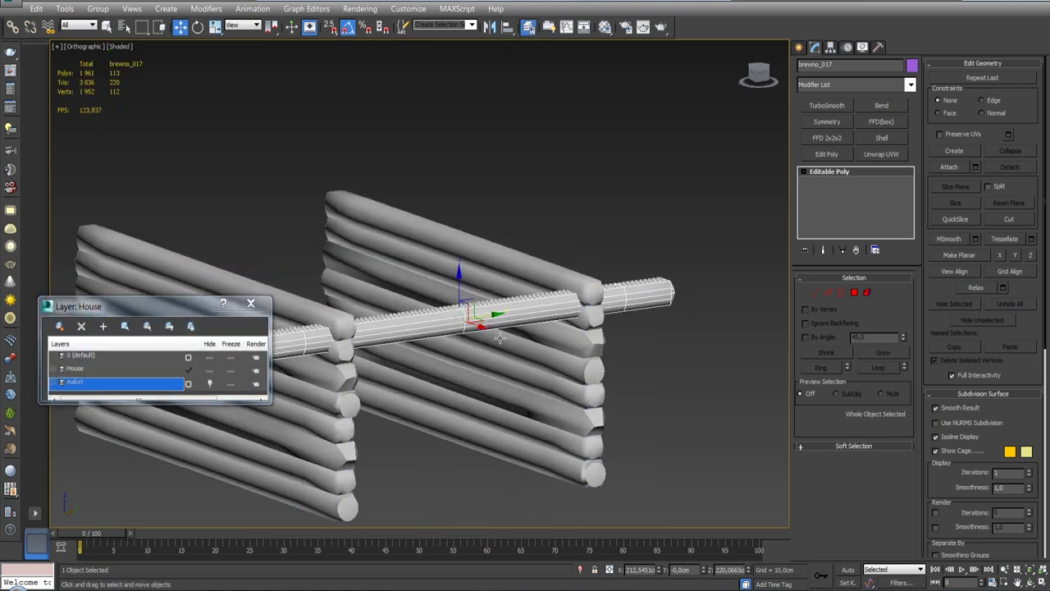
scroll(492, 344, up, 3)
click(251, 304)
Orbit underneath to see where the crossbar log crosses both walls.
alt+middle_drag(253, 308, 476, 341)
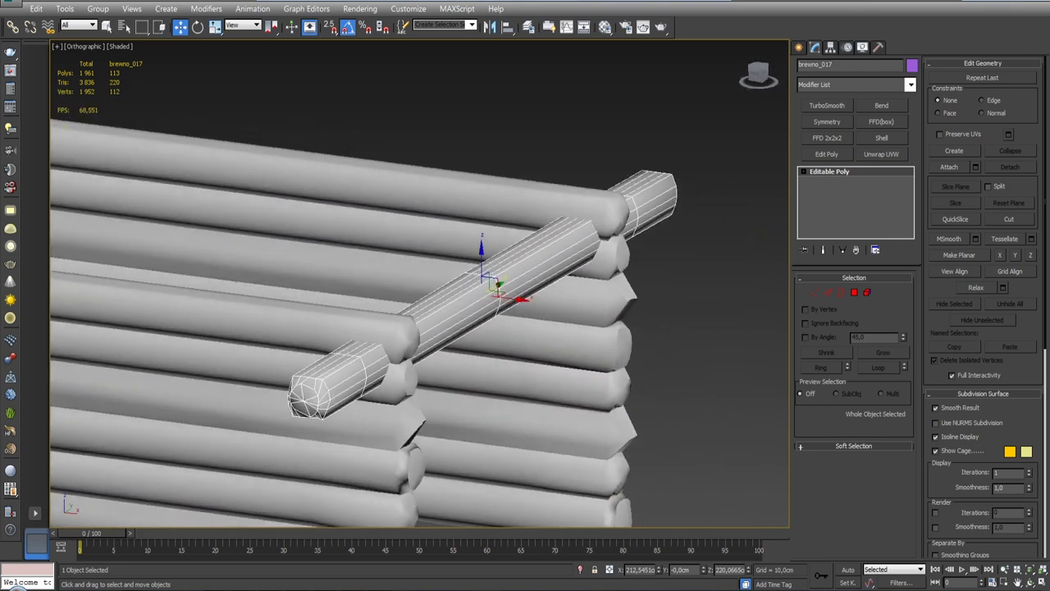
mouse_move(499, 306)
shift+mouse_down()
mouse_move(520, 295)
mouse_move(509, 297)
shift+mouse_up()
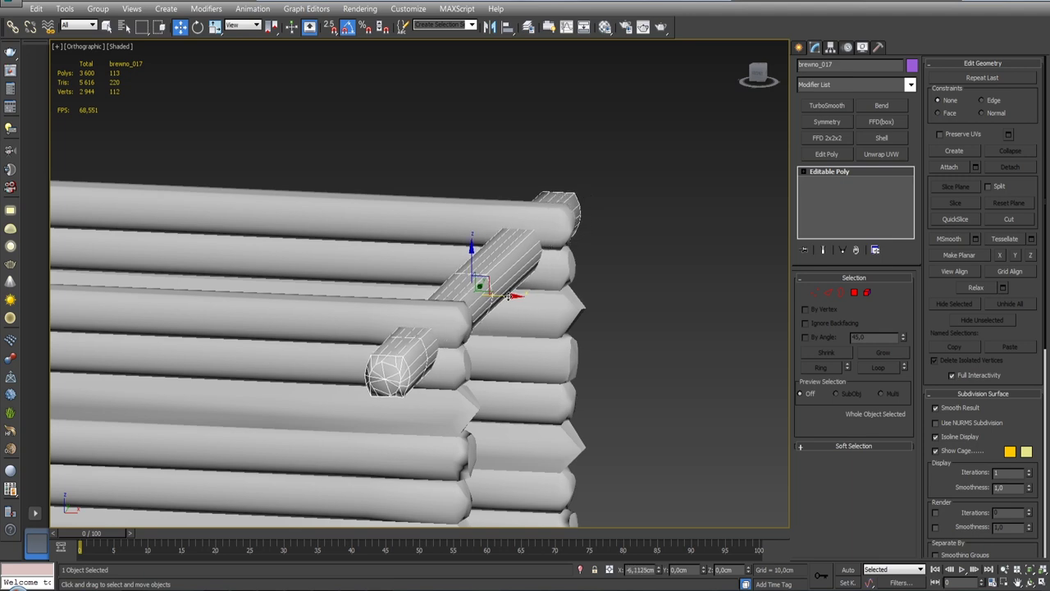
mouse_move(509, 297)
alt+middle_down()
mouse_move(449, 322)
mouse_move(660, 368)
alt+middle_up()
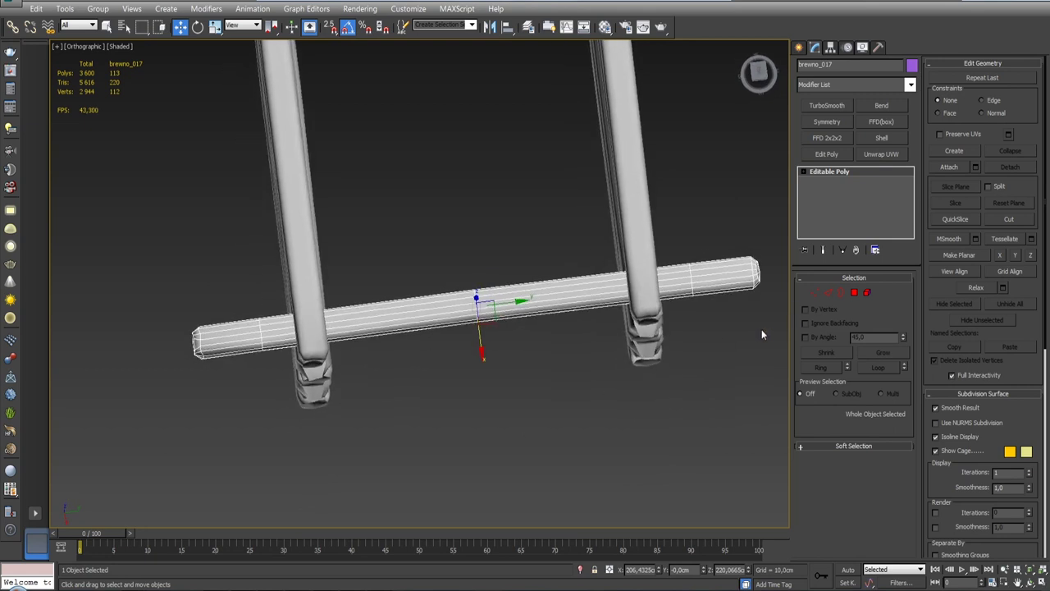
click(844, 251)
Scale brevno_017 to about 75% of its length so its ends rest on both walls.
click(727, 332)
click(709, 286)
key(r)
drag(427, 311, 439, 308)
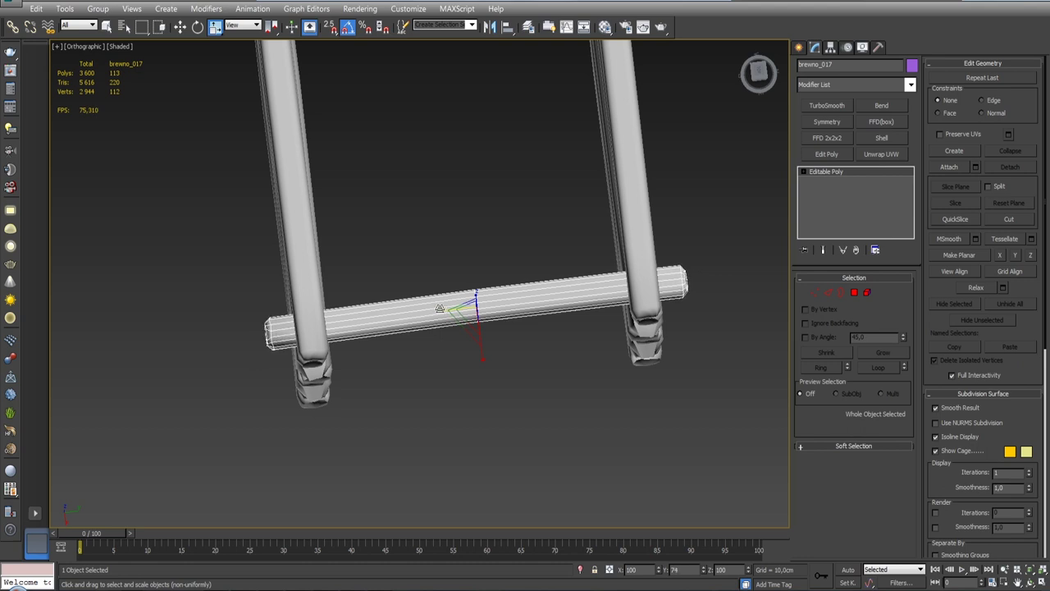
mouse_move(439, 309)
alt+middle_down()
mouse_move(494, 243)
mouse_move(436, 235)
mouse_move(516, 222)
alt+middle_up()
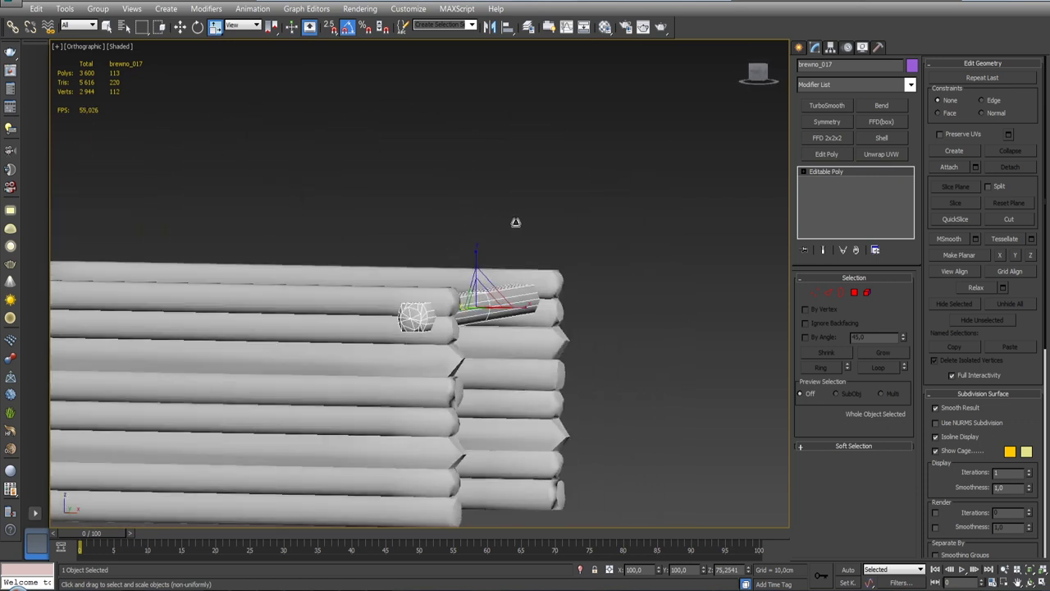
middle_drag(621, 258, 622, 207)
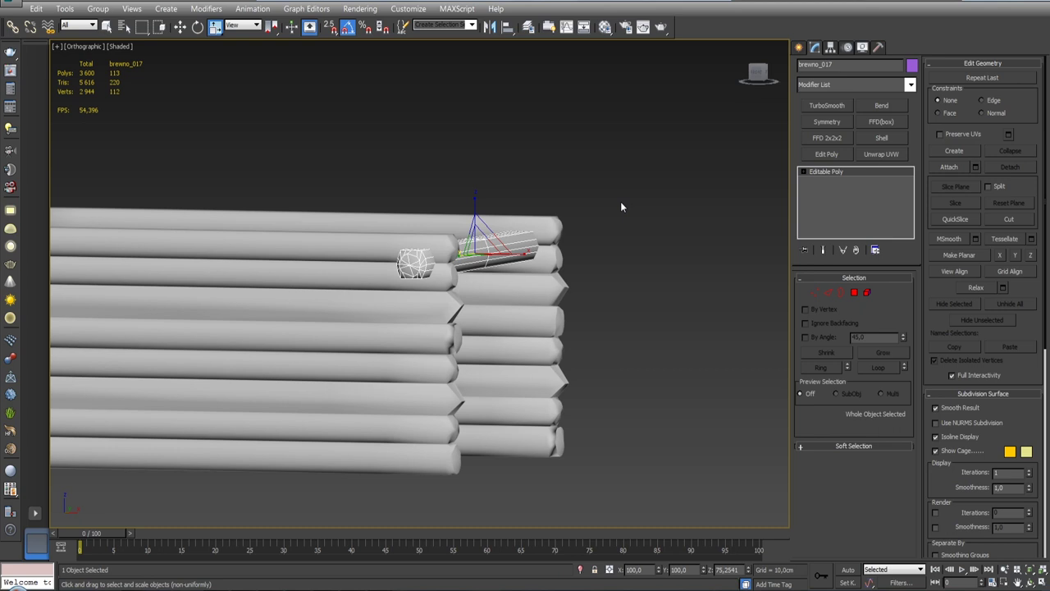
mouse_move(621, 206)
alt+middle_down()
mouse_move(575, 213)
mouse_move(607, 244)
alt+middle_up()
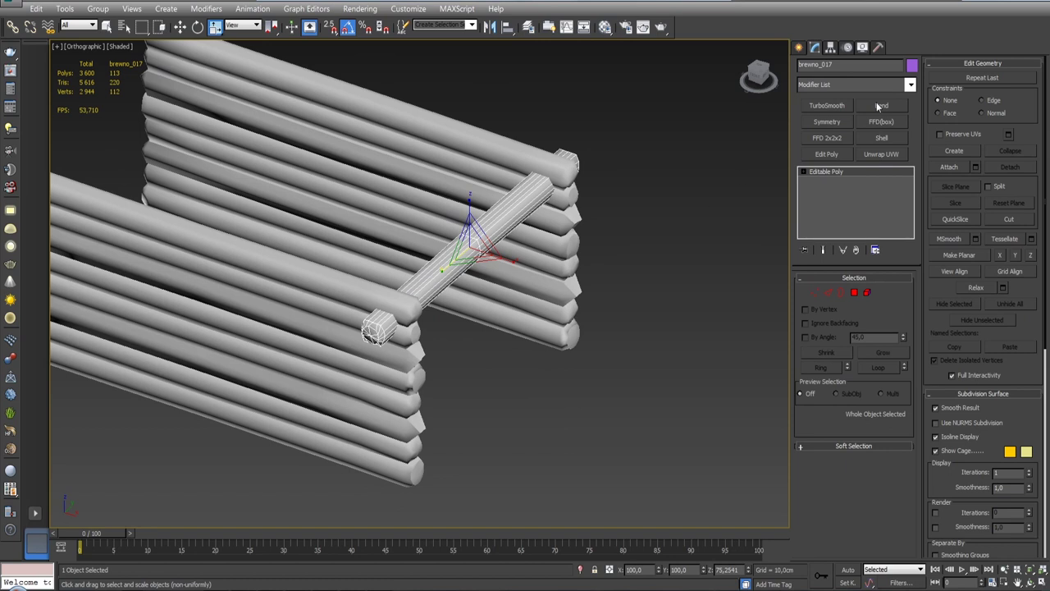
Reset XForm on brevno_017, collapse it to Editable Poly, and add Unwrap UVW.
click(879, 50)
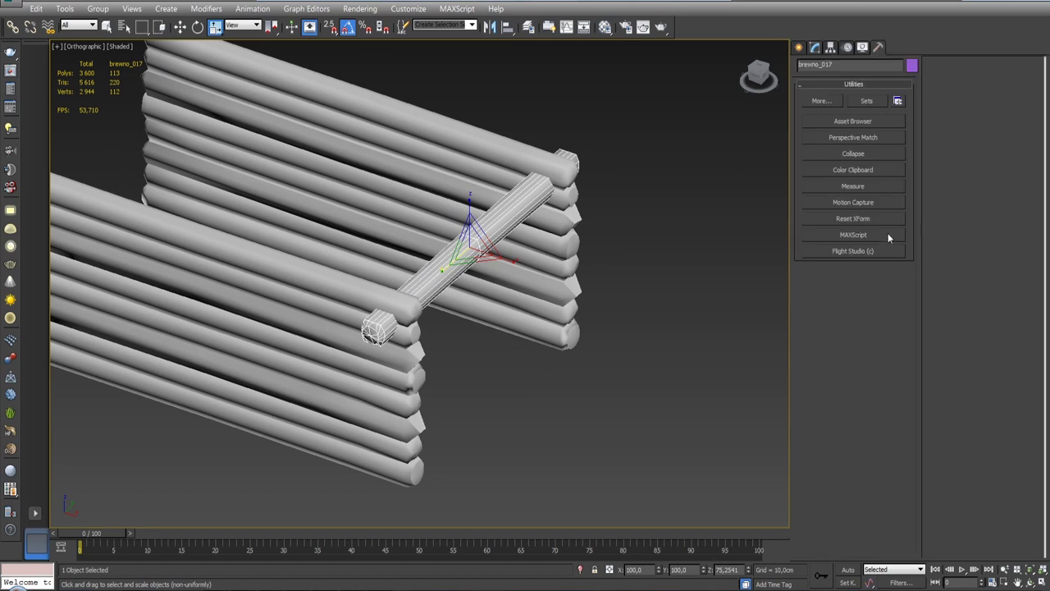
click(846, 220)
click(860, 293)
click(820, 49)
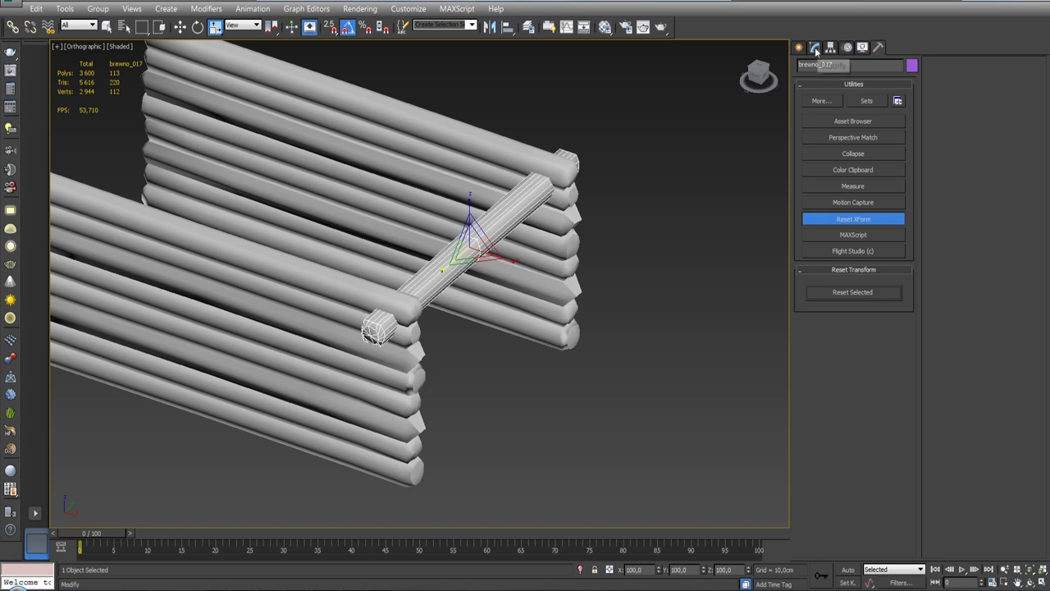
right_click(845, 175)
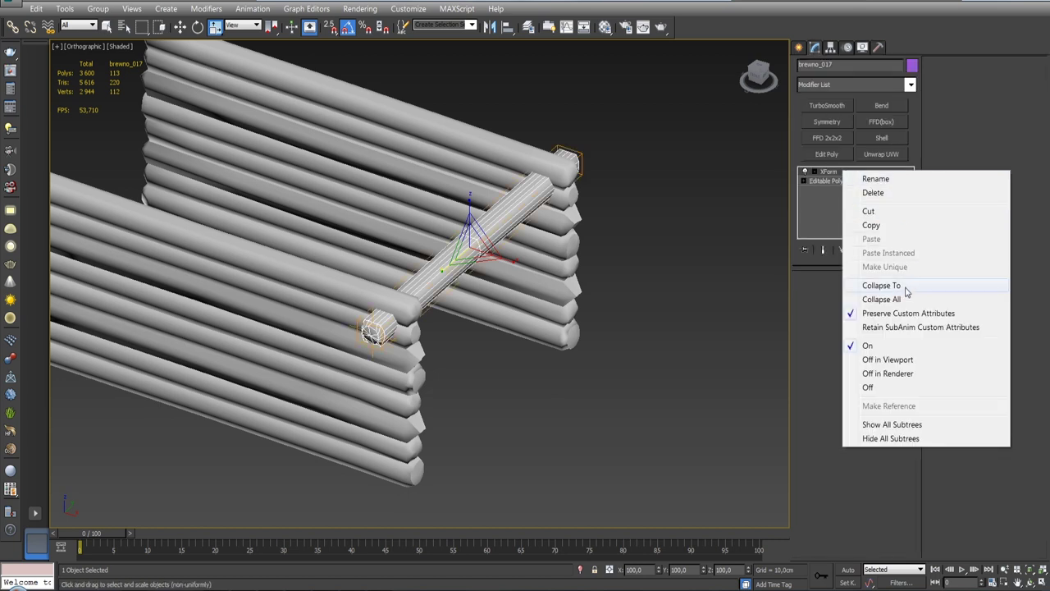
click(909, 284)
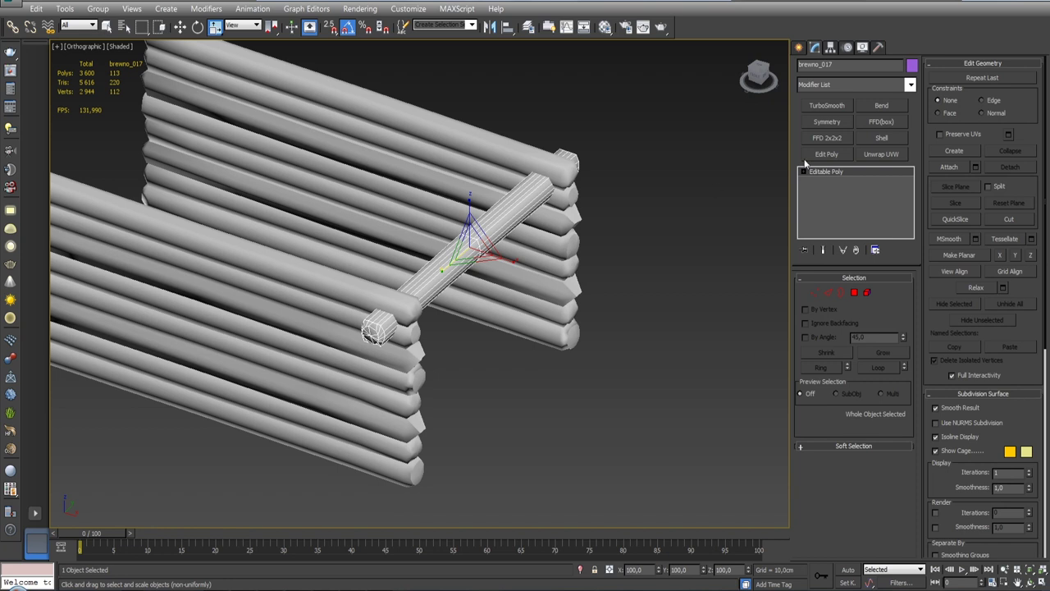
click(882, 155)
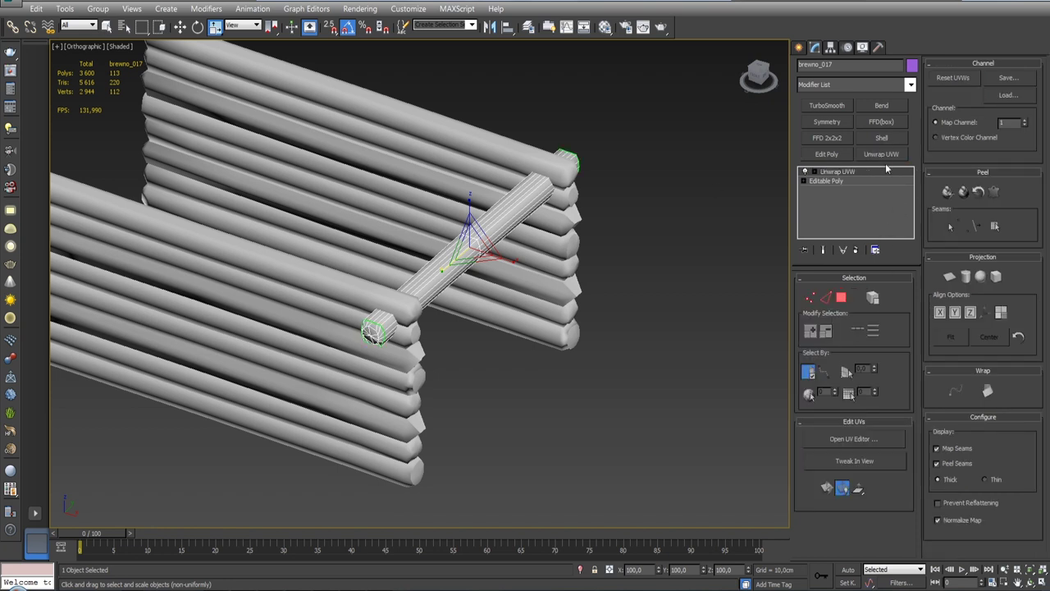
In an enlarged UV editor with the checker hidden, select the crossbar log's long UV island.
click(867, 440)
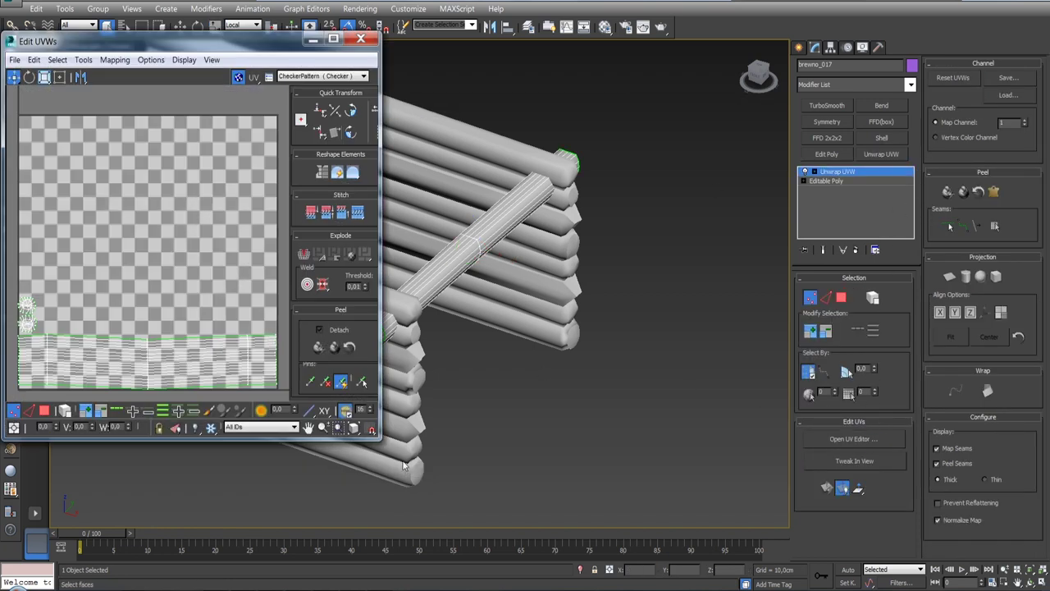
drag(380, 439, 511, 510)
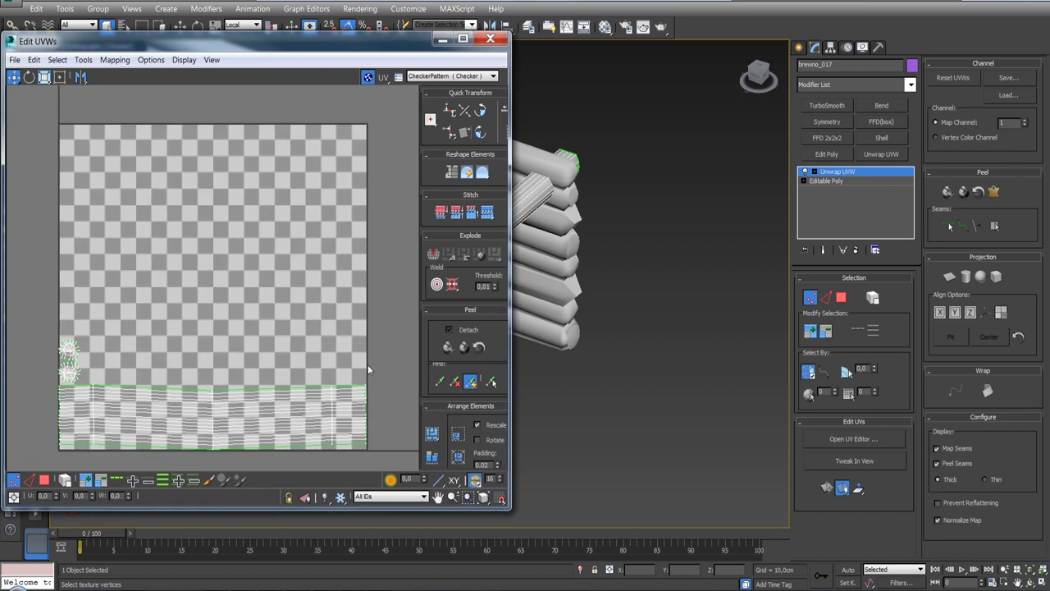
click(367, 76)
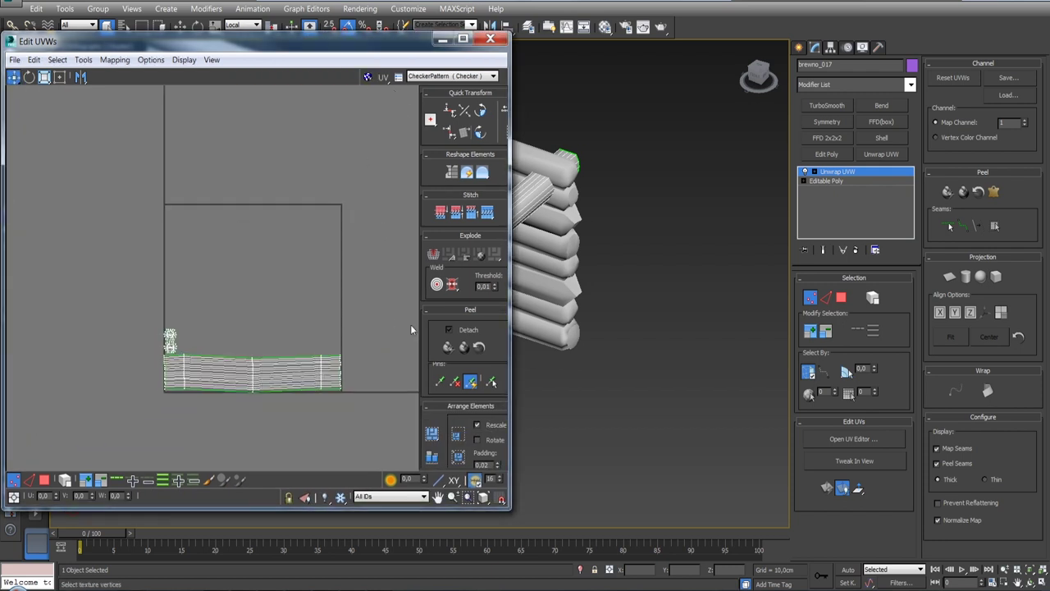
key(3)
key(ctrl+a)
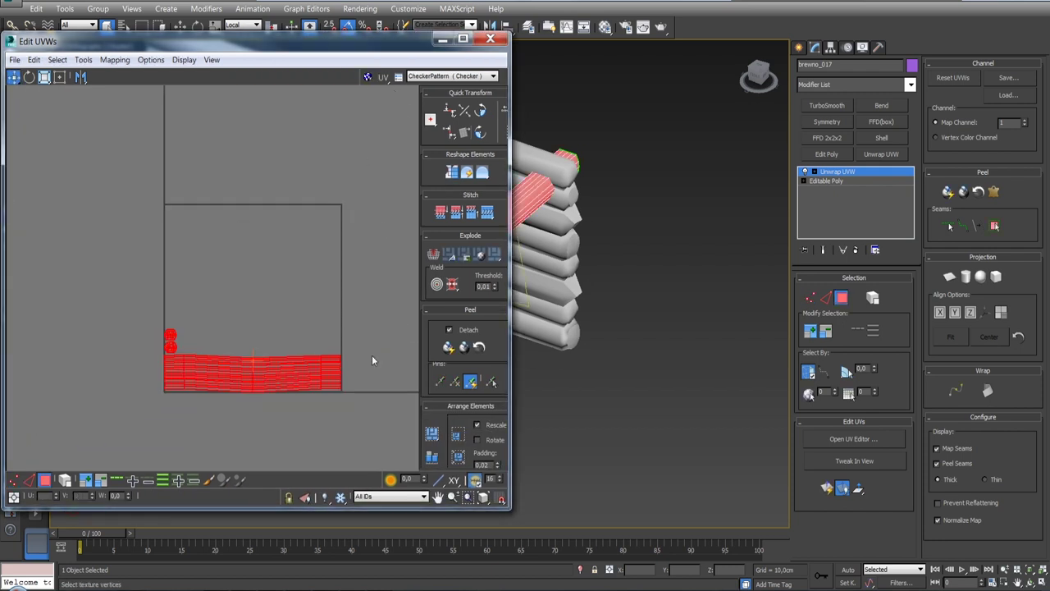
key(ctrl+d)
click(324, 377)
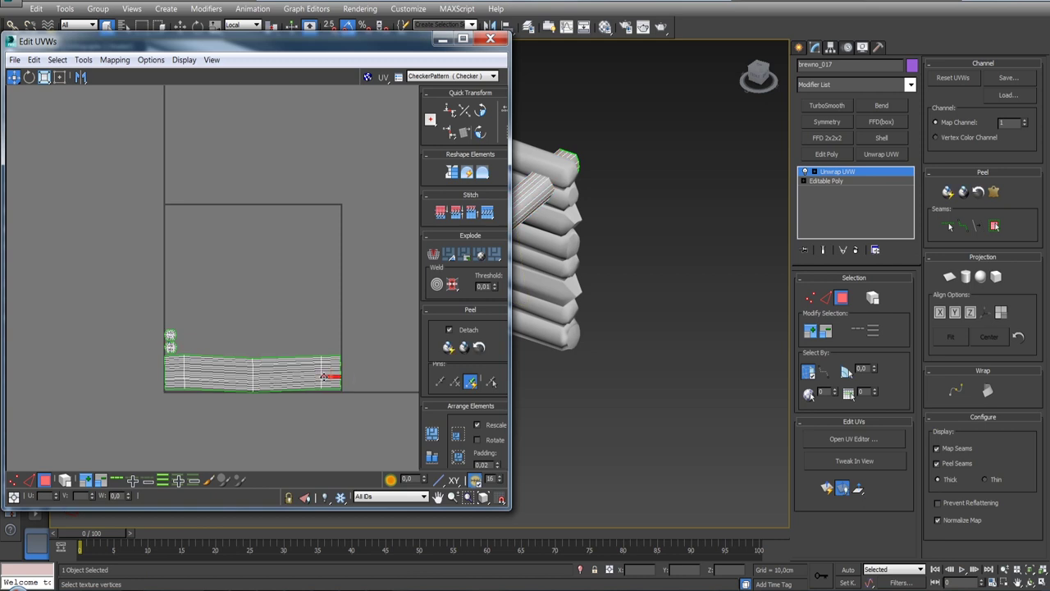
click(65, 480)
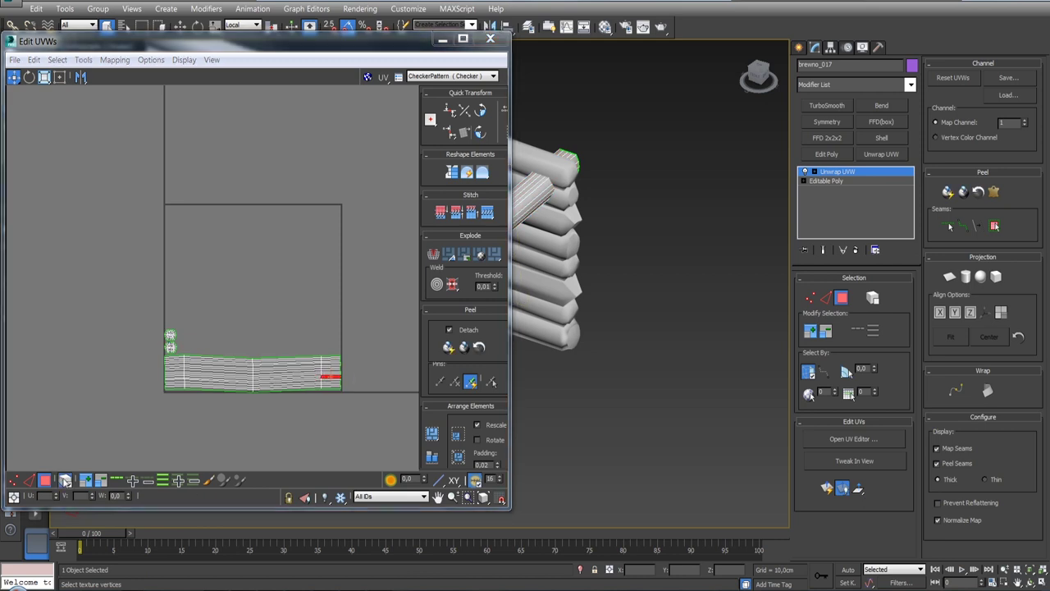
click(173, 373)
Relax the long UV island using Relax By Polygon Angles.
right_click(182, 373)
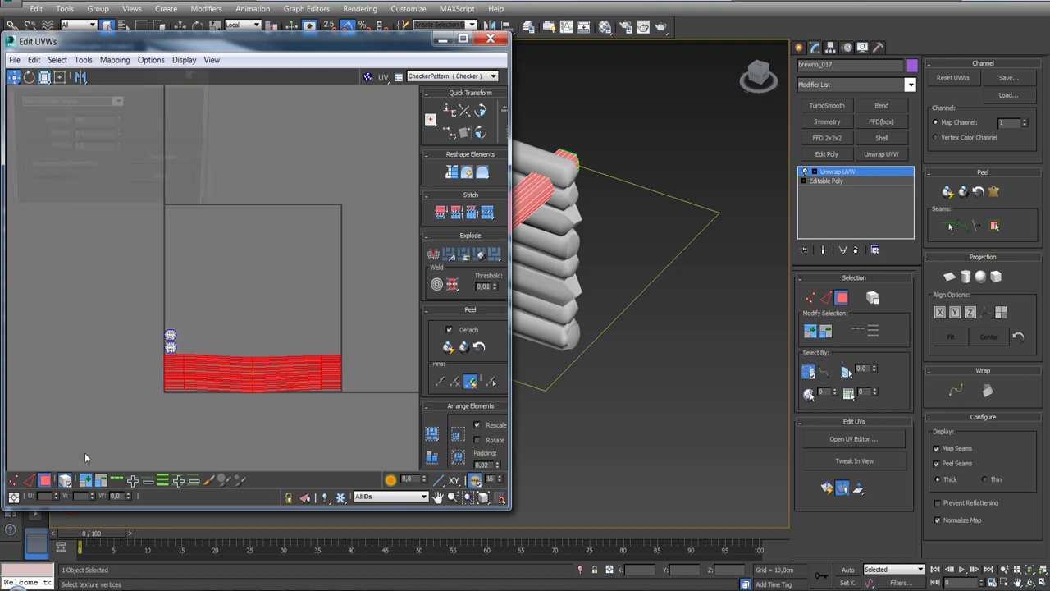
click(83, 453)
drag(104, 83, 696, 67)
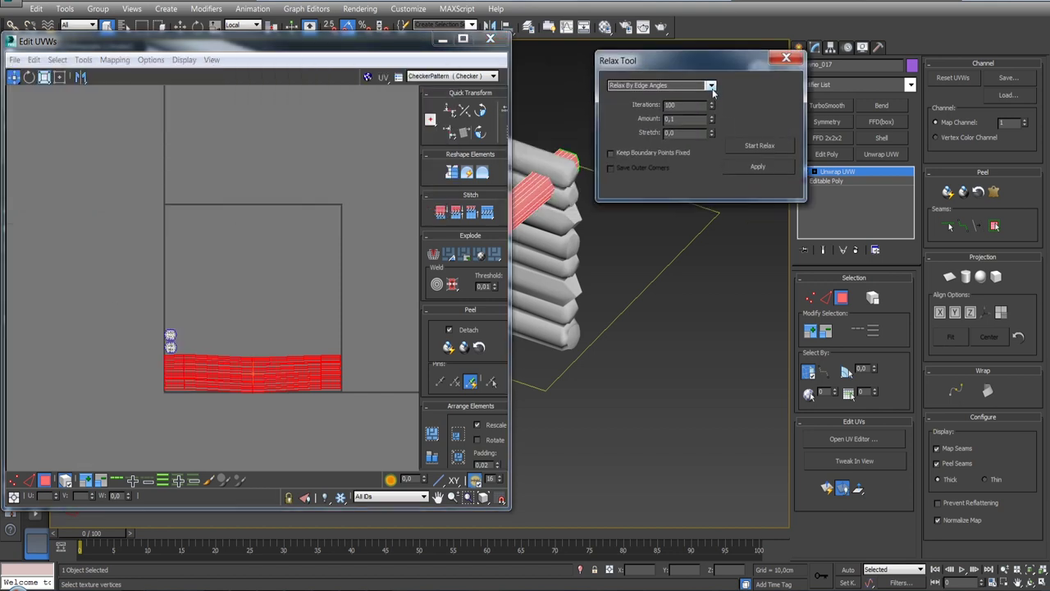
click(711, 85)
click(657, 92)
click(743, 146)
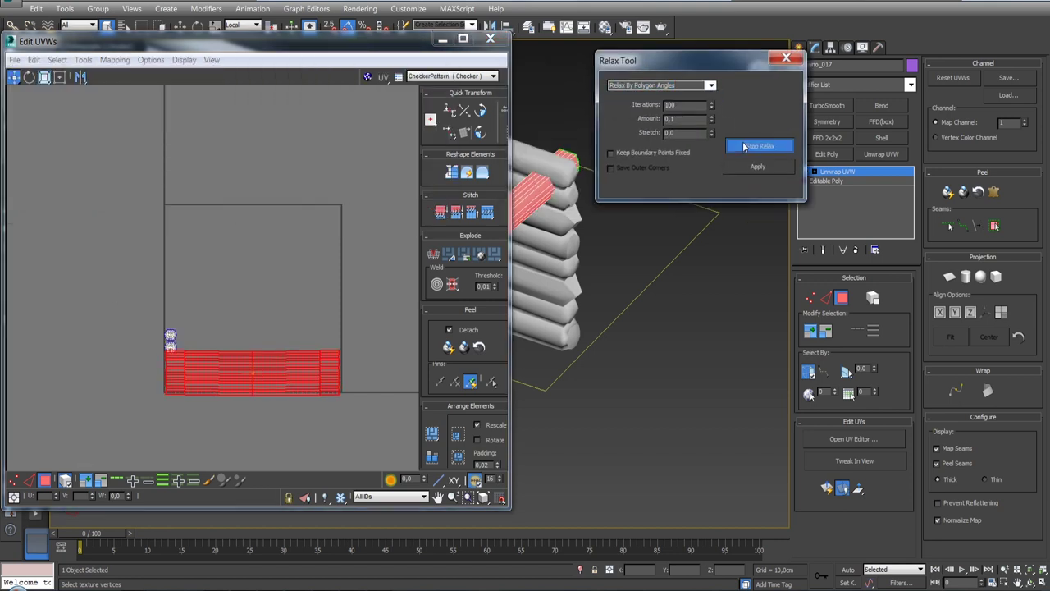
click(744, 145)
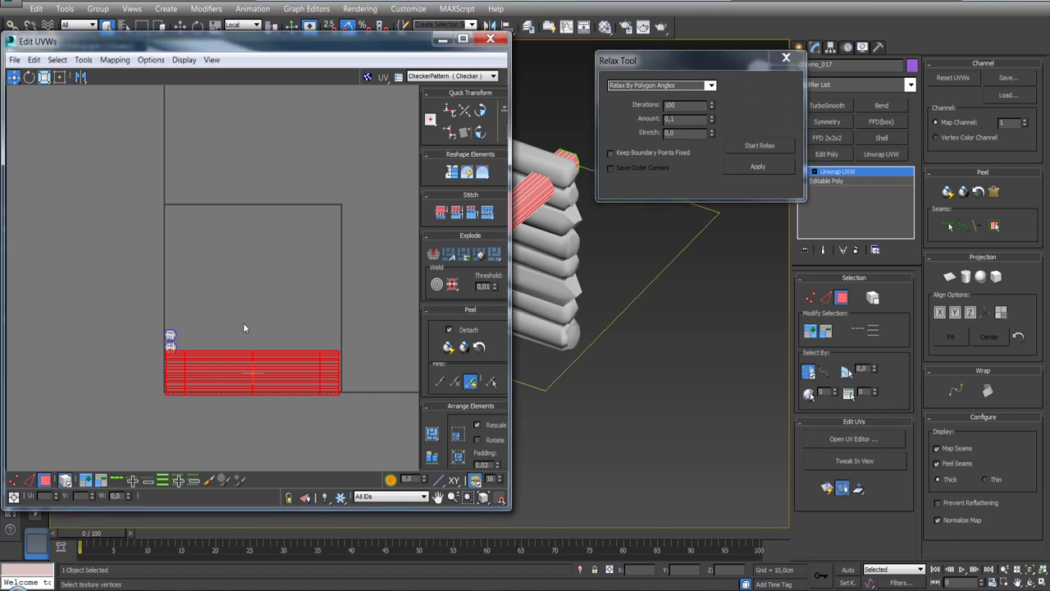
Move the two round end-cap islands off the grid and relax them.
scroll(198, 332, up, 4)
click(133, 363)
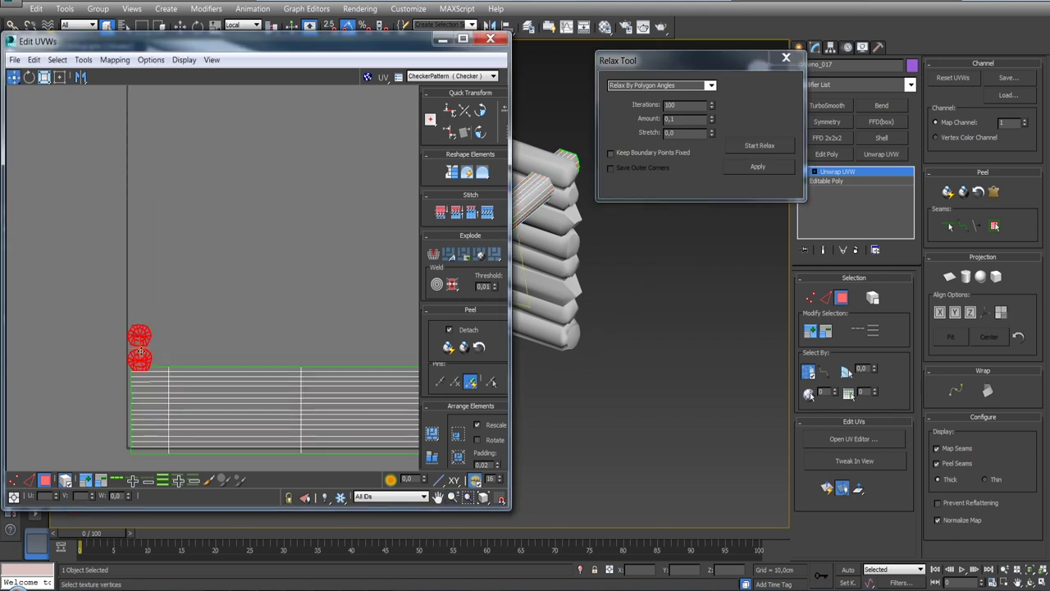
drag(136, 361, 157, 286)
click(754, 146)
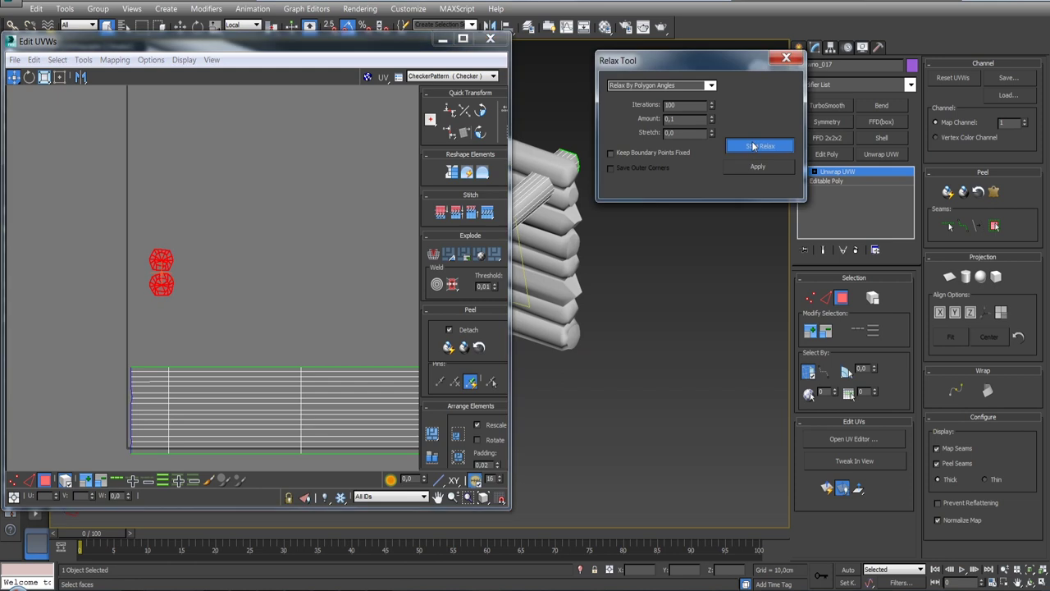
click(753, 145)
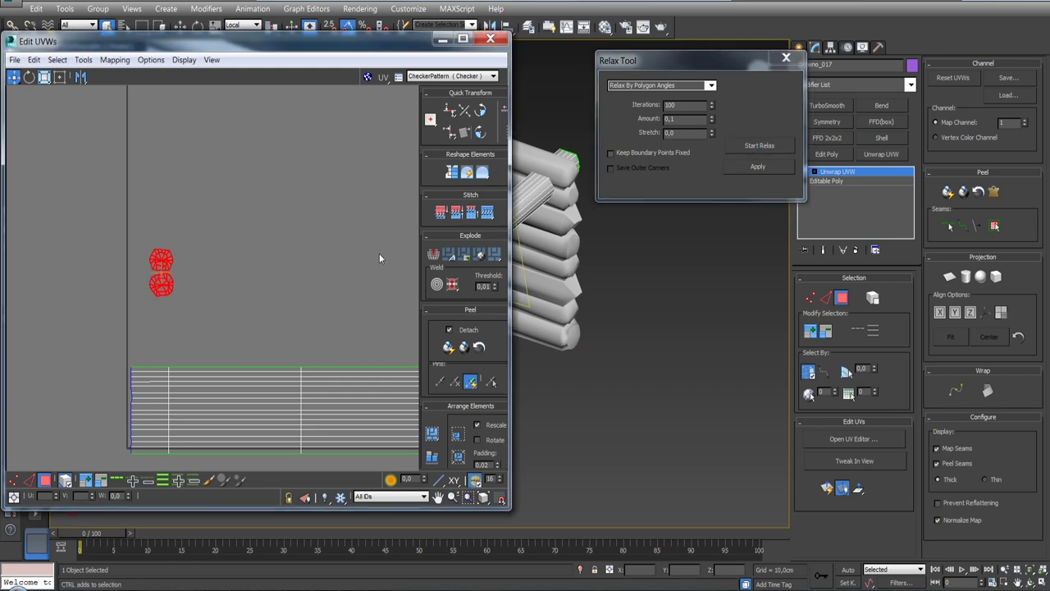
Pack all islands into the UV square with rotation, then collapse Unwrap UVW into Editable Poly.
key(ctrl+a)
click(477, 440)
click(458, 433)
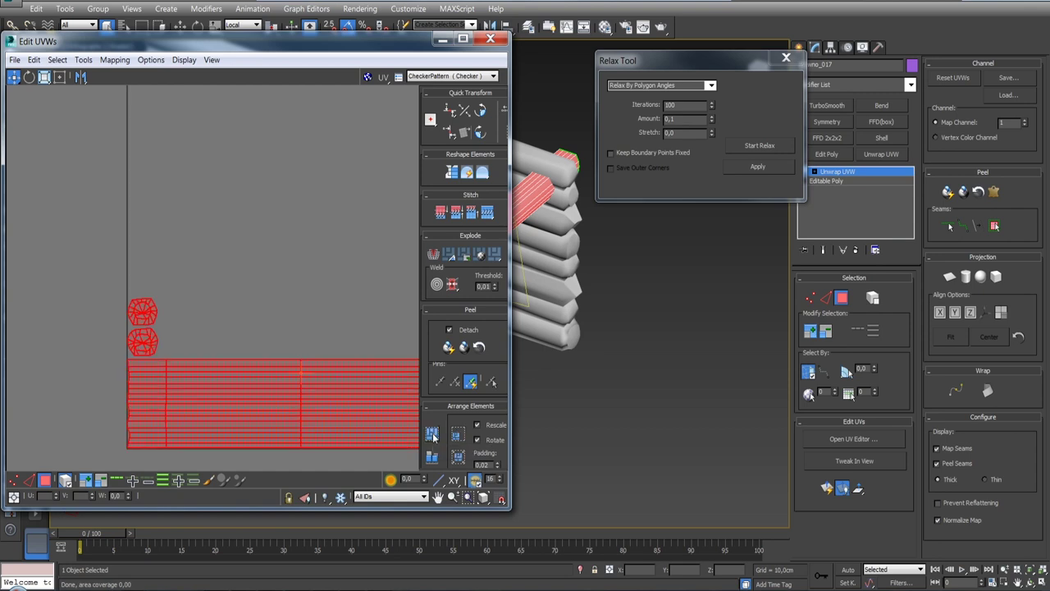
scroll(357, 329, down, 2)
middle_drag(356, 385, 261, 394)
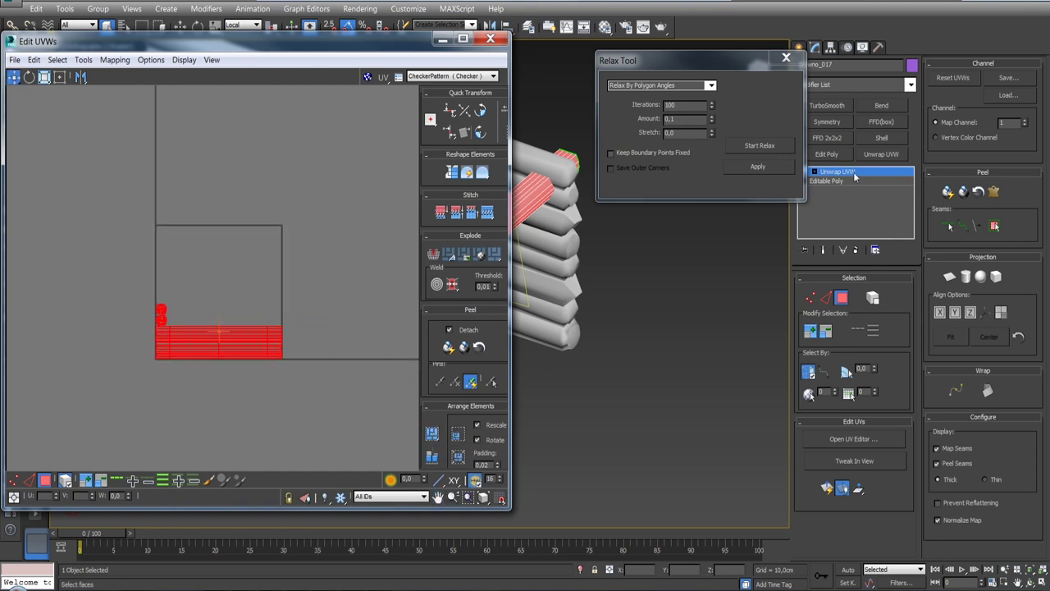
right_click(855, 176)
click(909, 284)
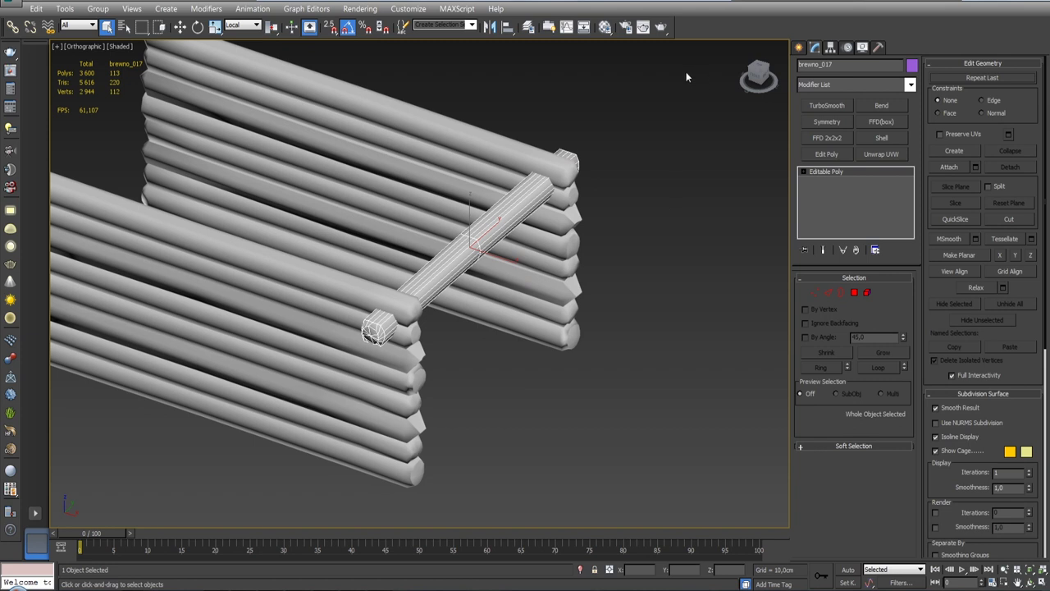
Display the checker material on the logs and frame the crossbar log to inspect it.
click(605, 26)
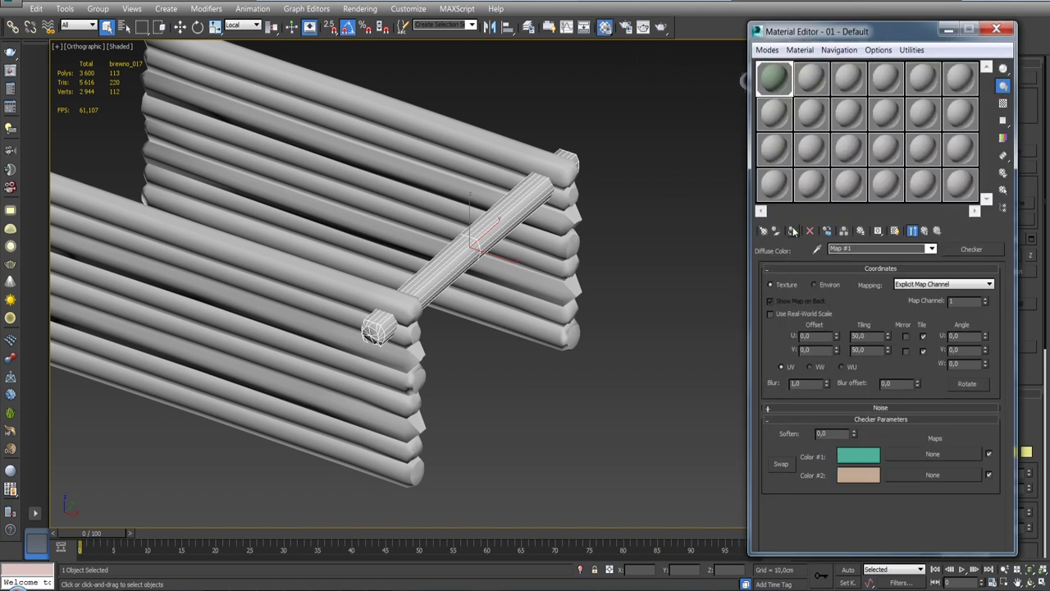
click(877, 230)
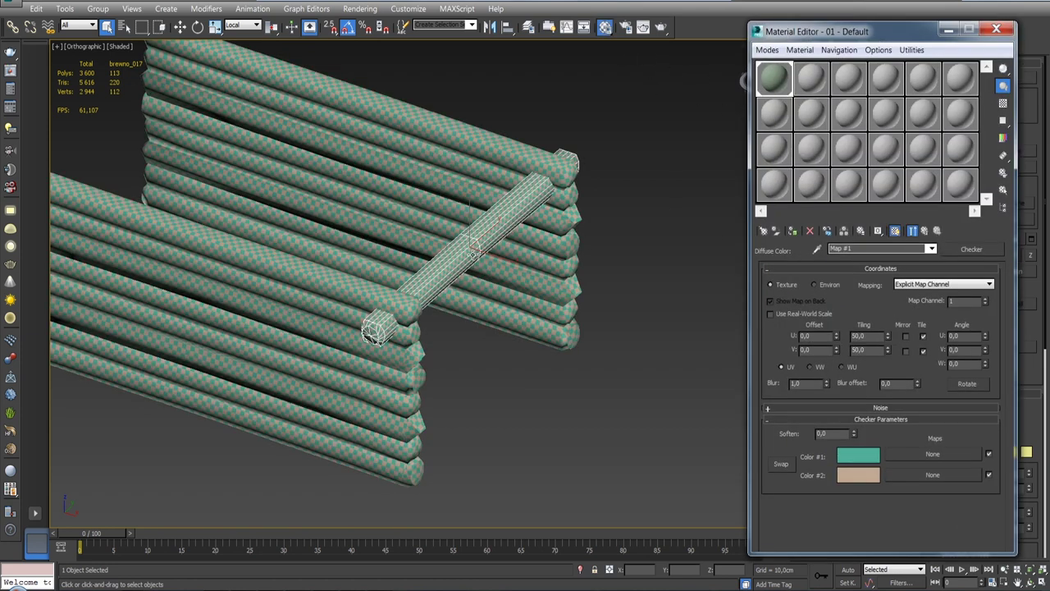
key(z)
scroll(394, 287, down, 5)
alt+middle_drag(394, 287, 460, 287)
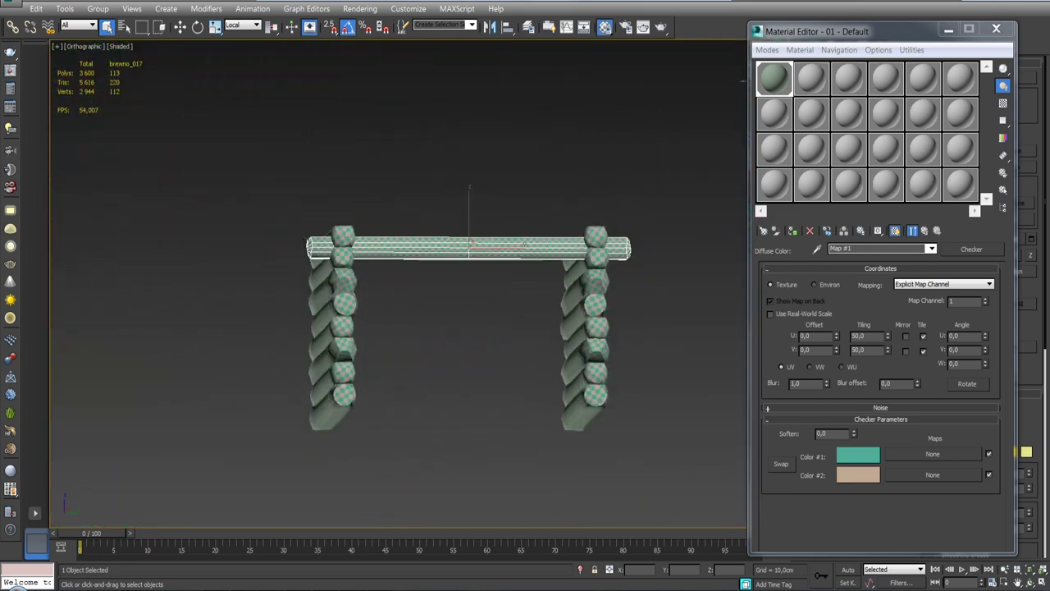
alt+middle_drag(722, 83, 745, 86)
scroll(742, 80, up, 3)
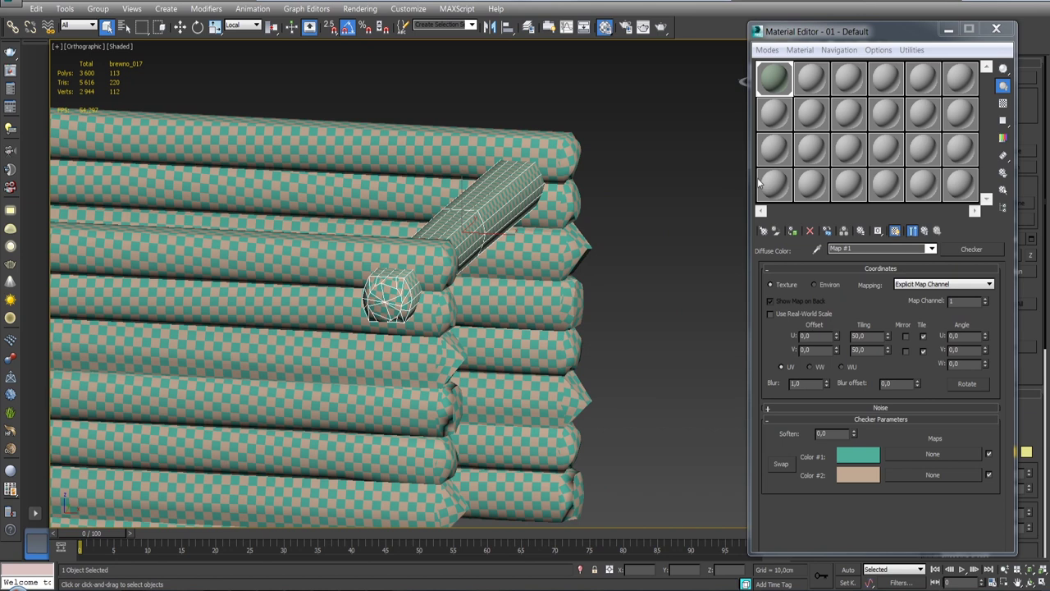
Close the Material Editor and orbit to view both log walls and the crossbar.
click(995, 33)
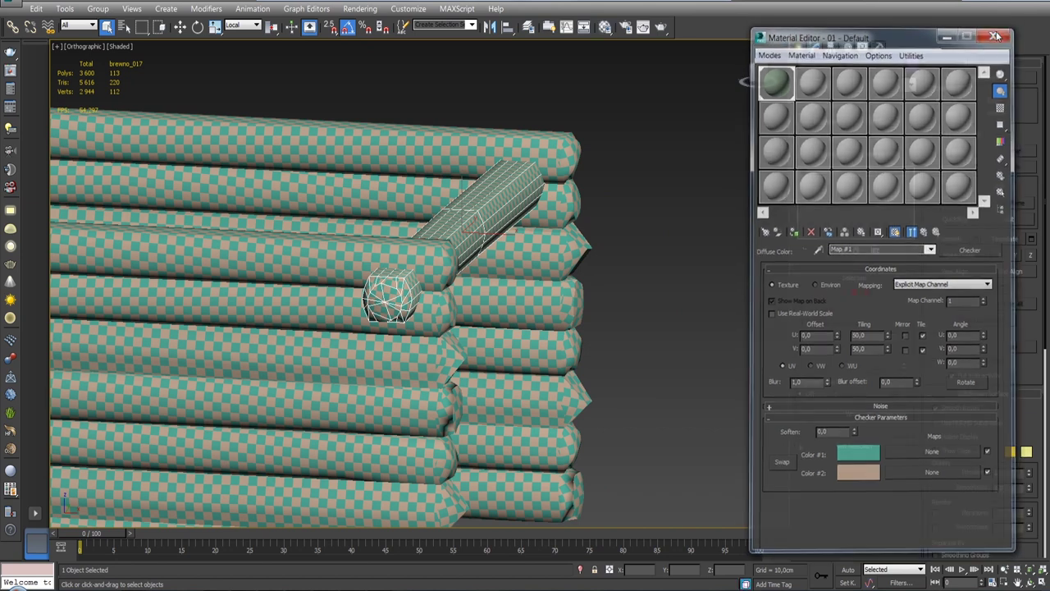
scroll(670, 164, down, 5)
alt+middle_drag(605, 129, 565, 232)
scroll(565, 232, up, 3)
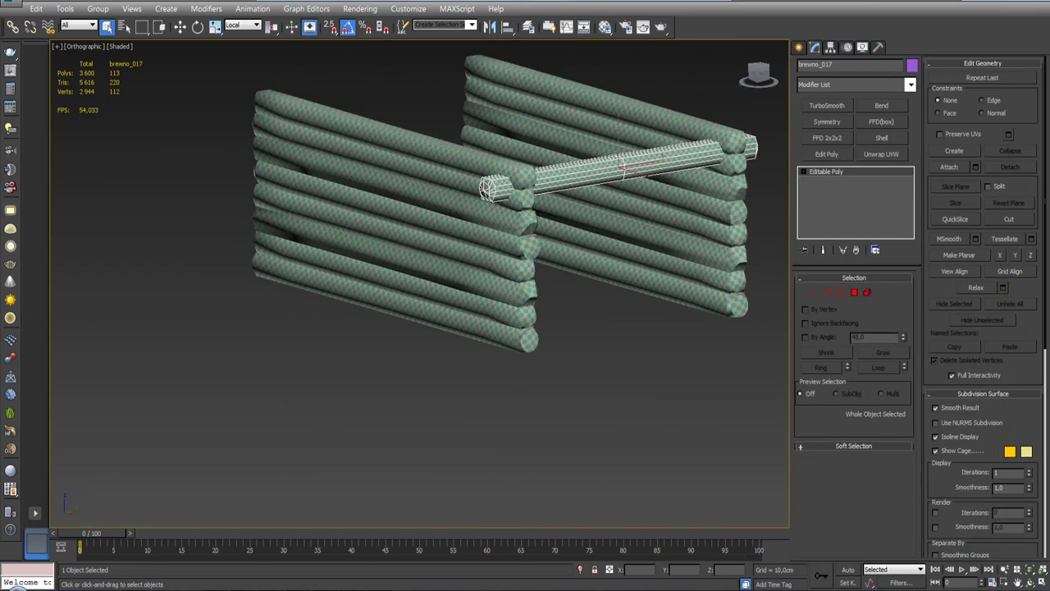
alt+middle_drag(622, 168, 618, 185)
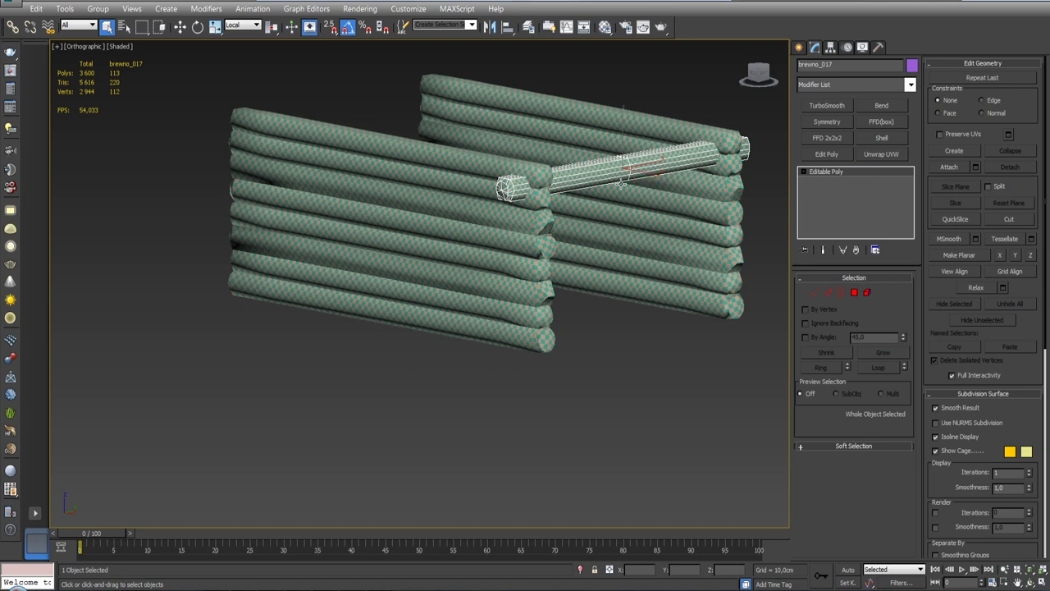
Turn off Show Shaded Material in Viewport so the logs appear plain grey.
click(605, 26)
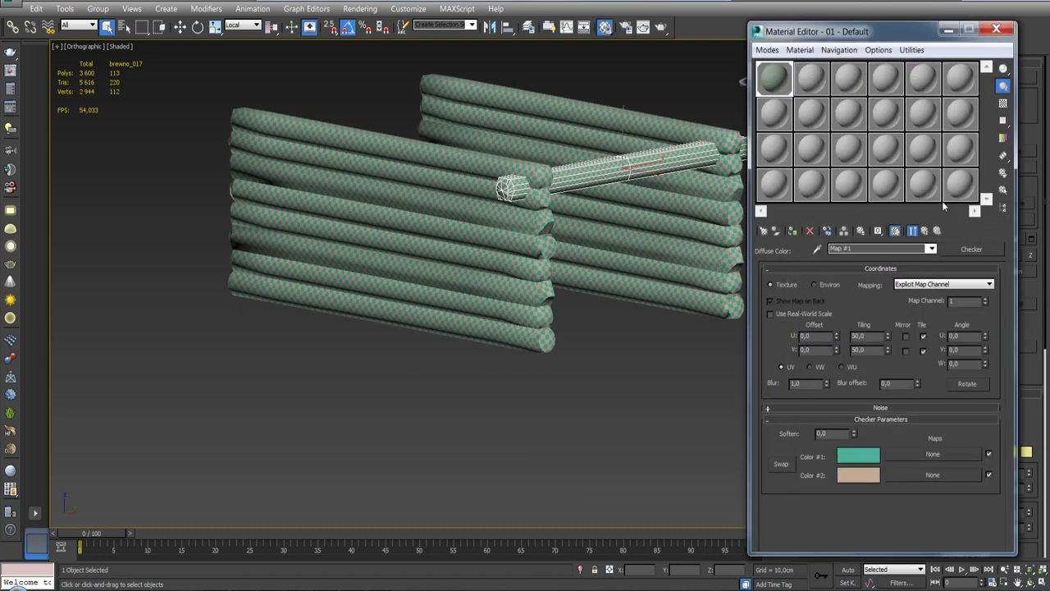
click(895, 230)
click(997, 29)
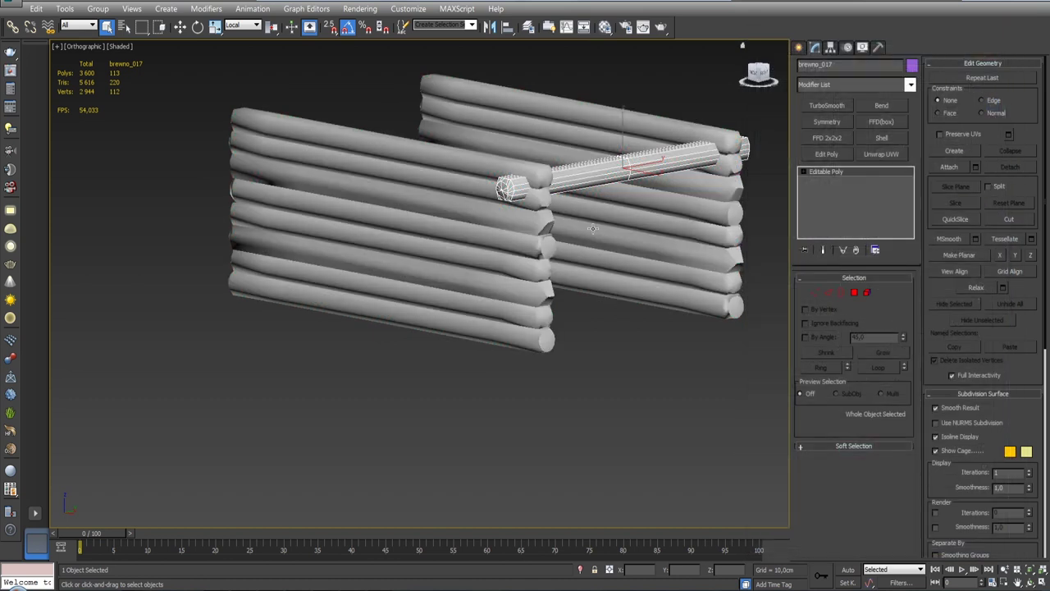
click(593, 234)
click(576, 179)
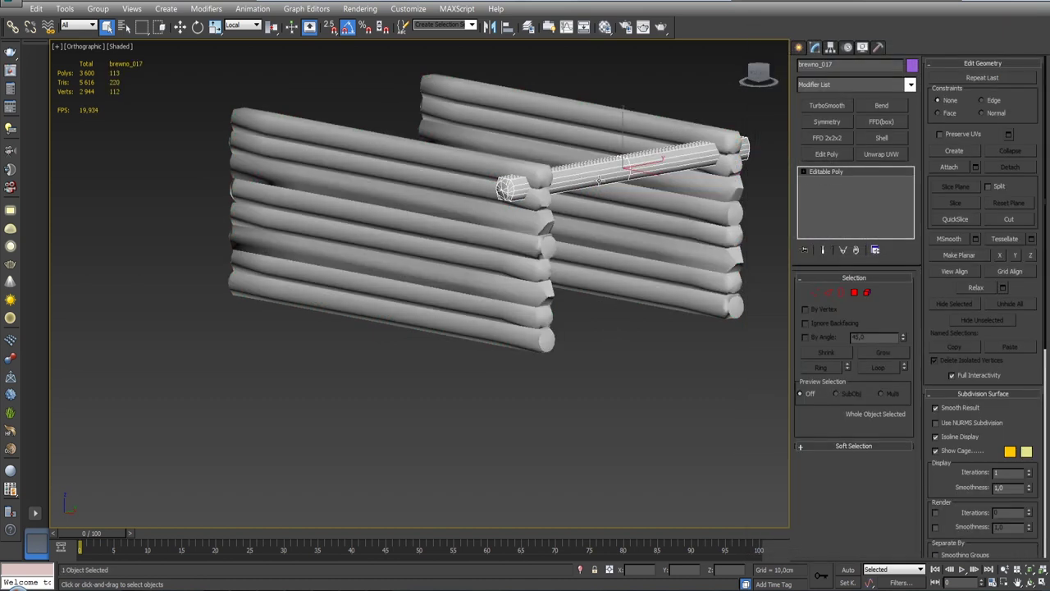
click(509, 164)
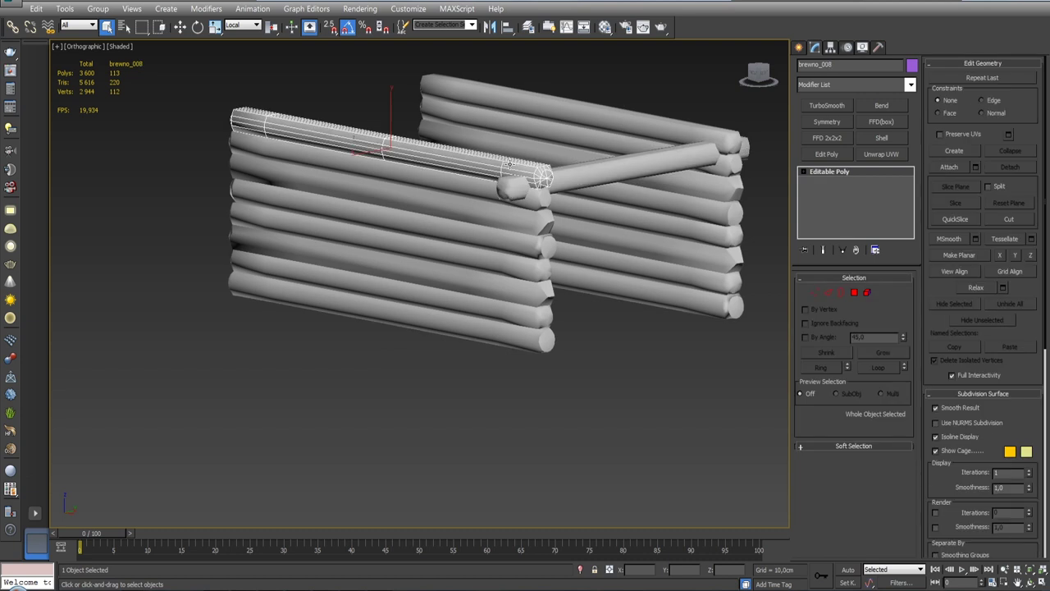
click(566, 177)
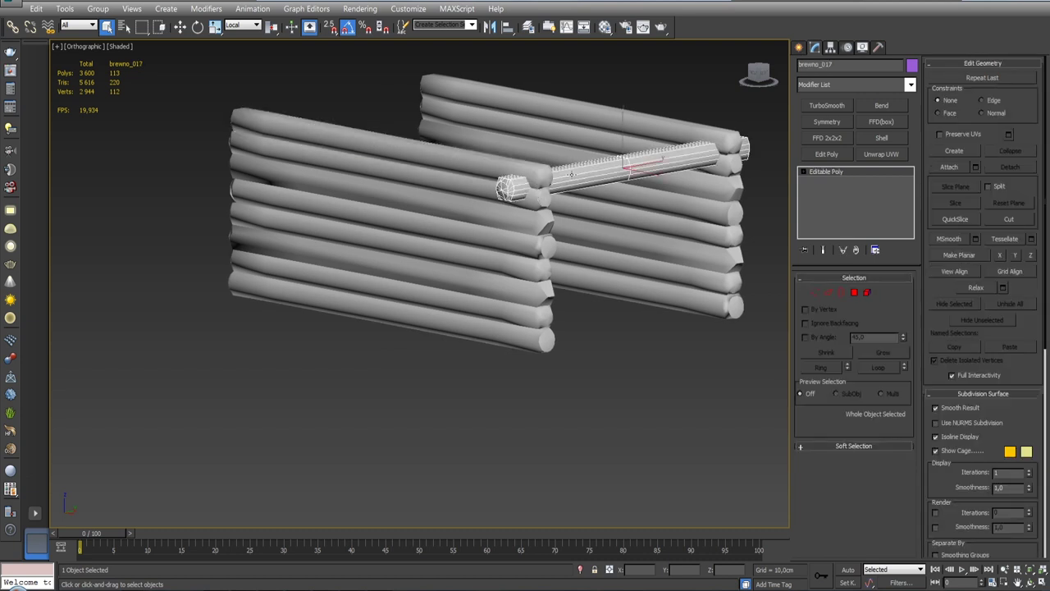
click(667, 134)
click(722, 174)
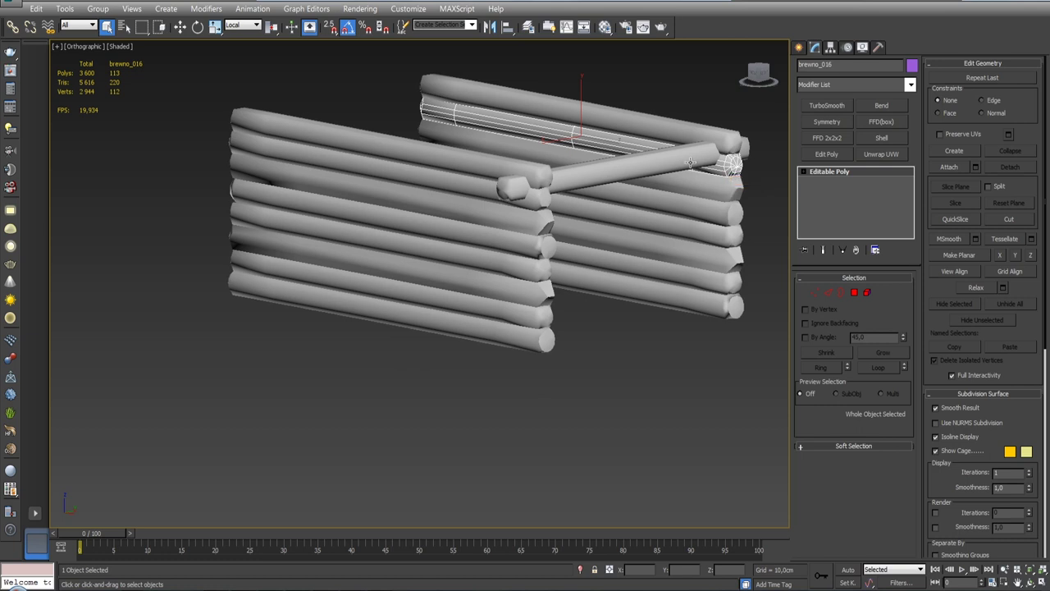
click(690, 162)
click(720, 168)
mouse_move(719, 168)
alt+middle_down()
mouse_move(727, 197)
mouse_move(757, 195)
mouse_move(692, 203)
mouse_move(616, 126)
alt+middle_up()
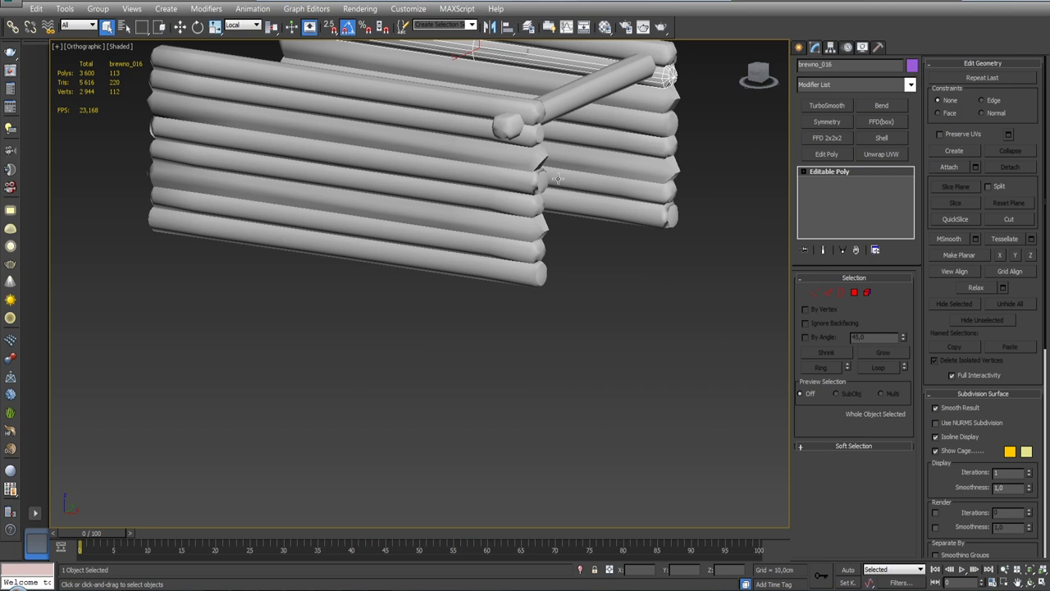
mouse_move(548, 170)
middle_down()
mouse_move(534, 148)
mouse_move(534, 197)
middle_up()
scroll(528, 147, up, 3)
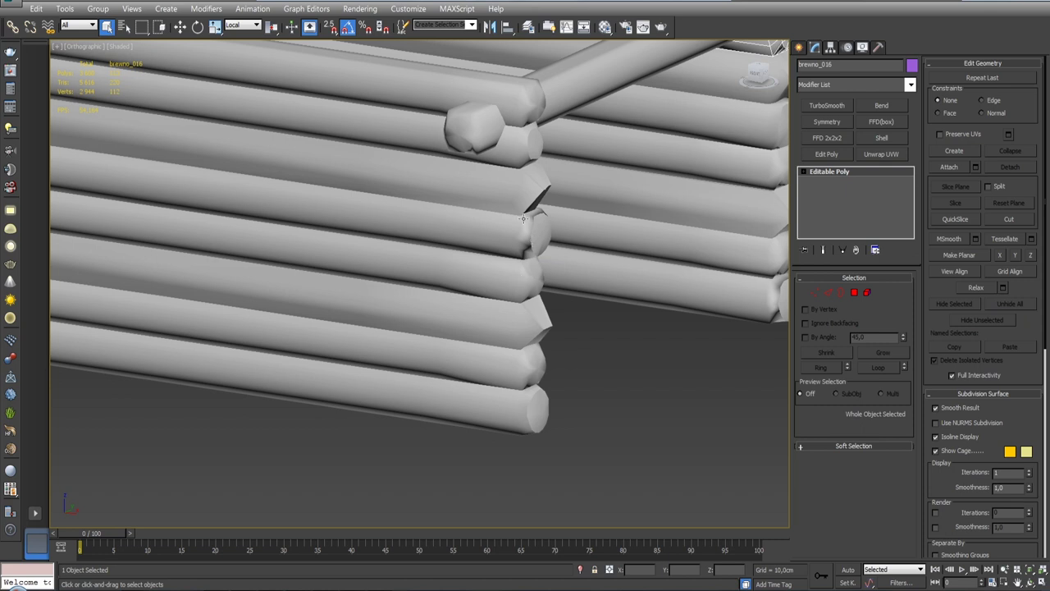
click(511, 185)
scroll(570, 155, down, 3)
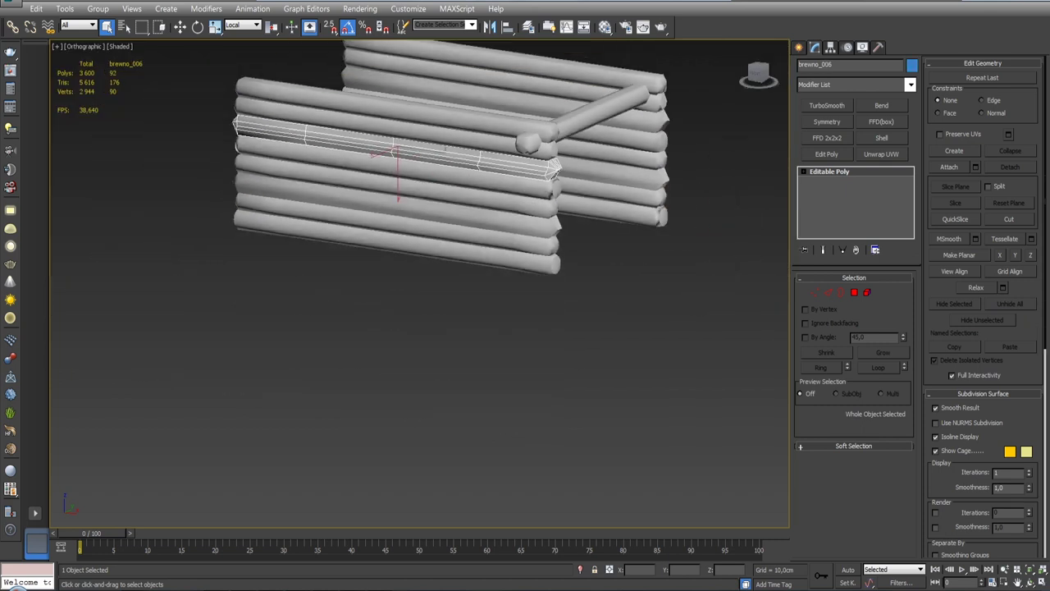
key(w)
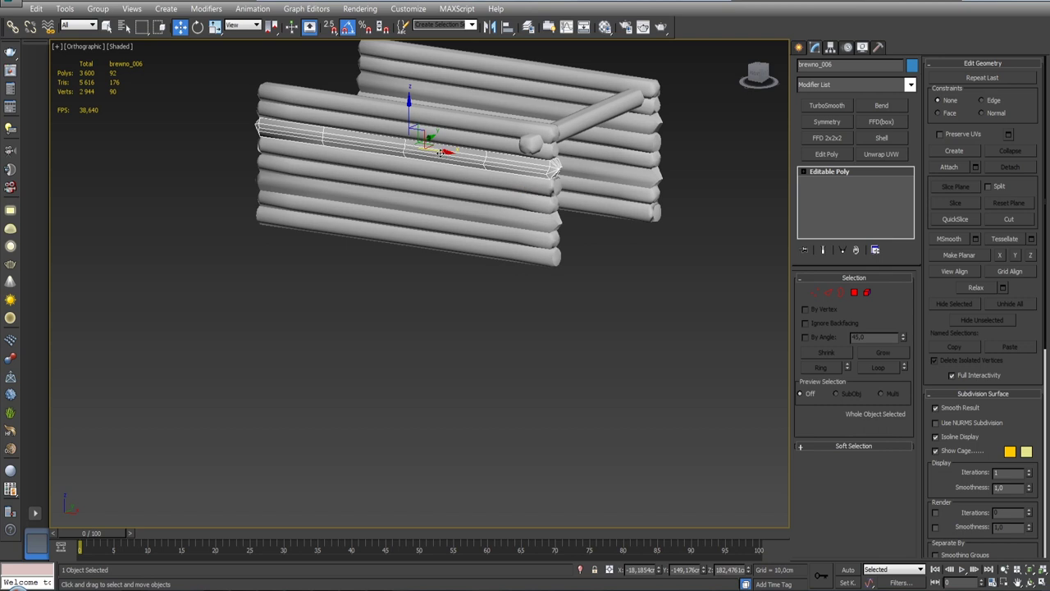
Clone the selected log as an independent Copy and rotate it 90 degrees crosswise.
shift+drag(444, 151, 648, 188)
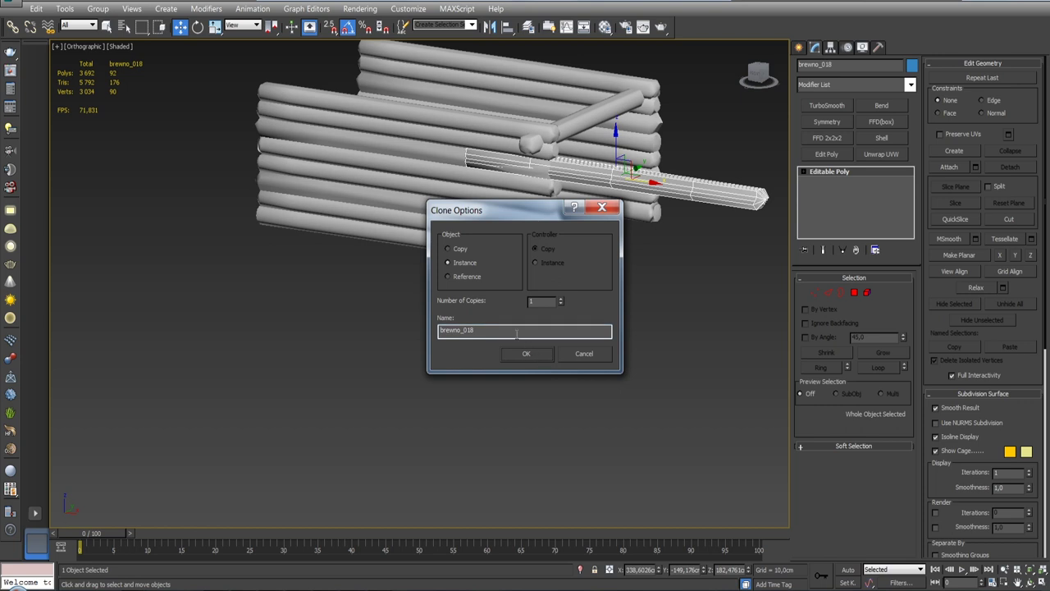
click(456, 250)
click(526, 354)
key(e)
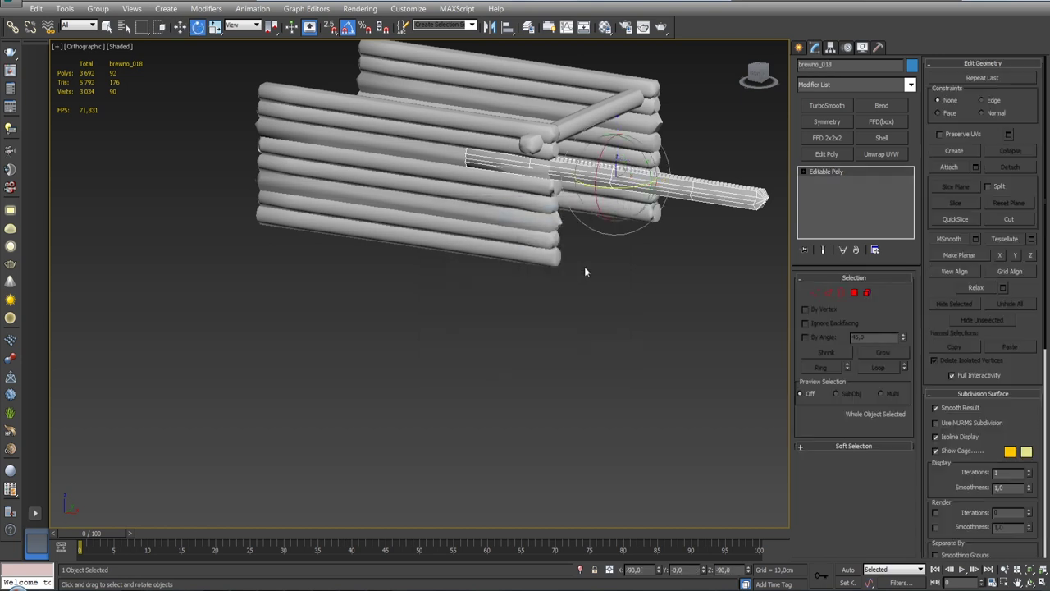
drag(614, 194, 713, 173)
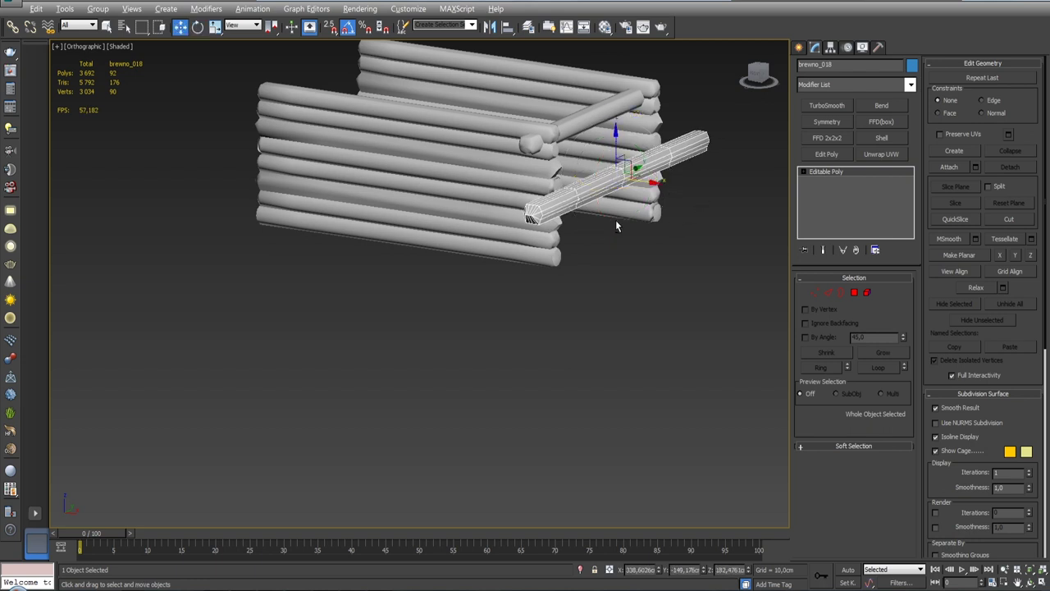
In Front view, move the copied log beside the end of the log wall.
alt+middle_drag(615, 220, 652, 189)
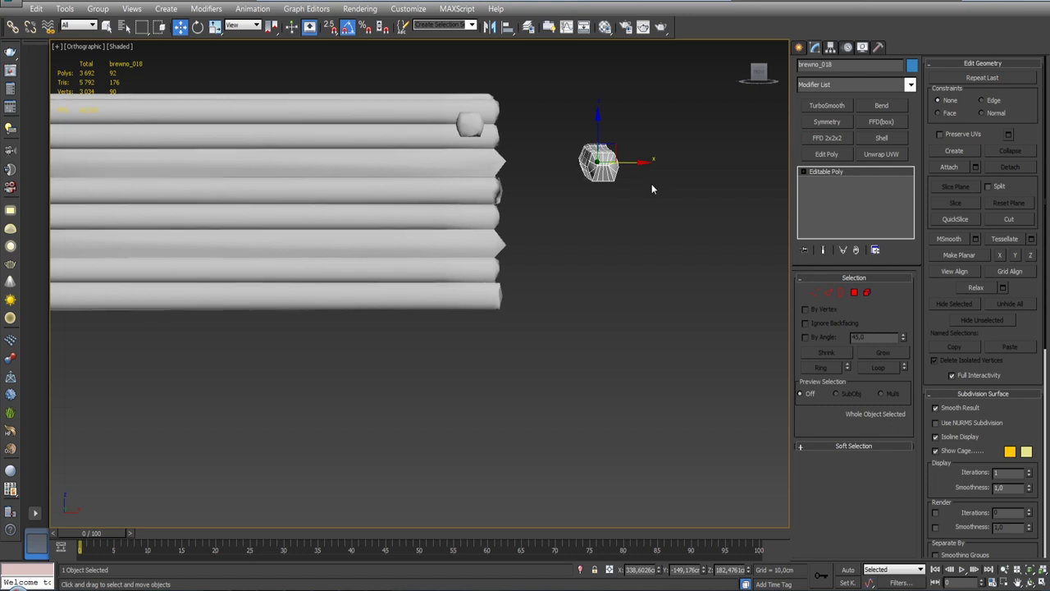
key(f)
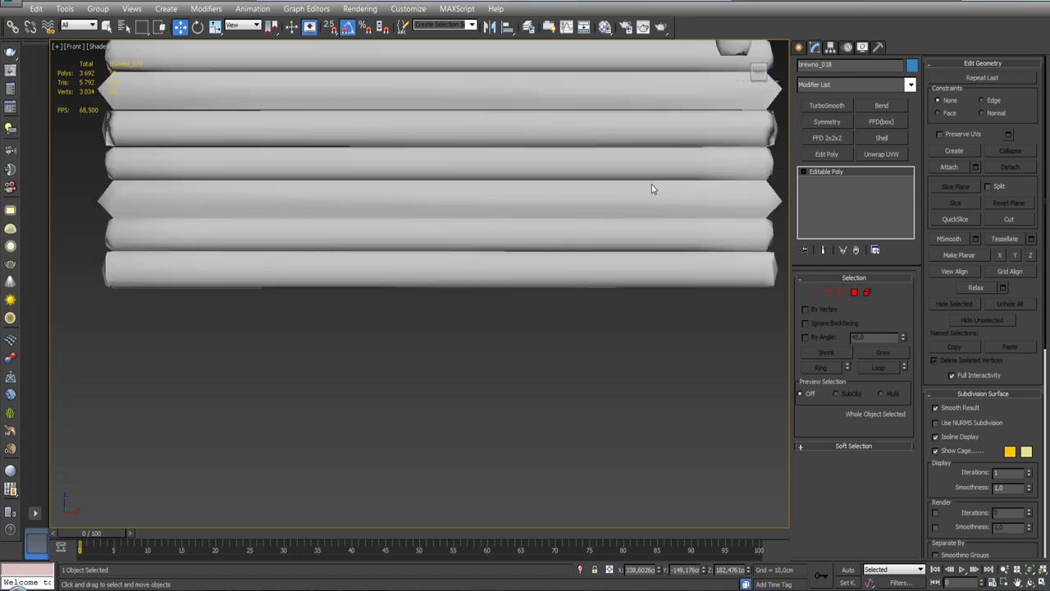
key(z)
scroll(623, 249, down, 5)
scroll(624, 248, down, 2)
scroll(624, 249, up, 1)
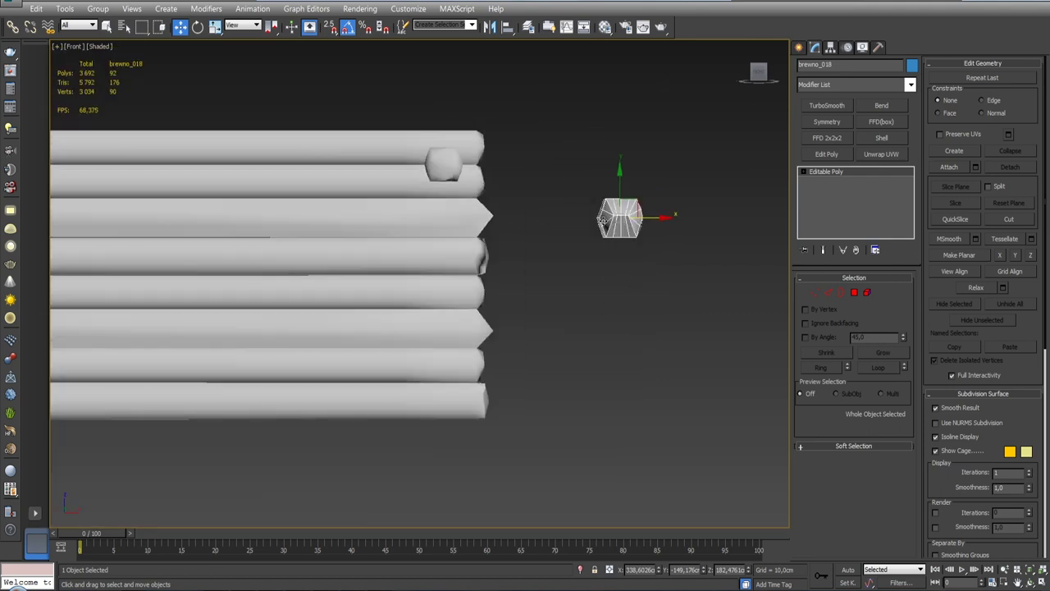
drag(637, 201, 538, 198)
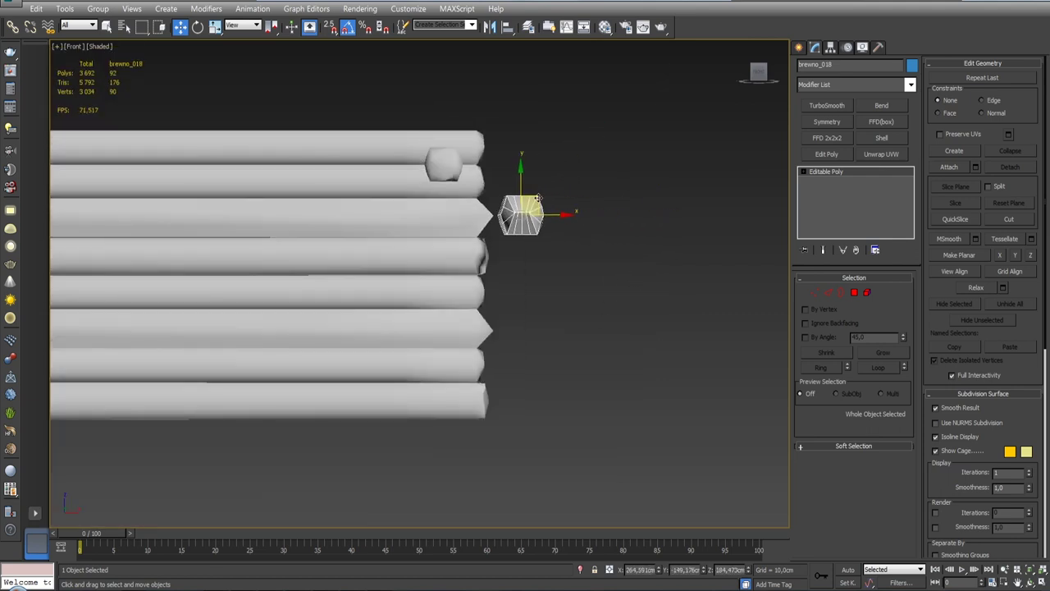
Isolate the copied log together with the crossbar log, leaving the copy selected.
ctrl+click(444, 164)
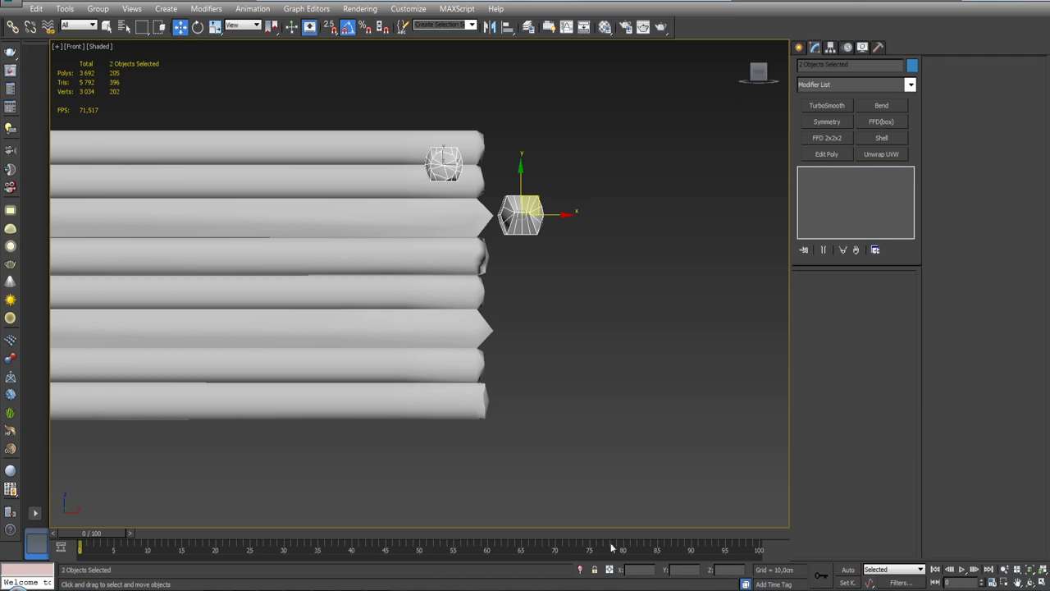
click(580, 570)
click(607, 501)
click(607, 370)
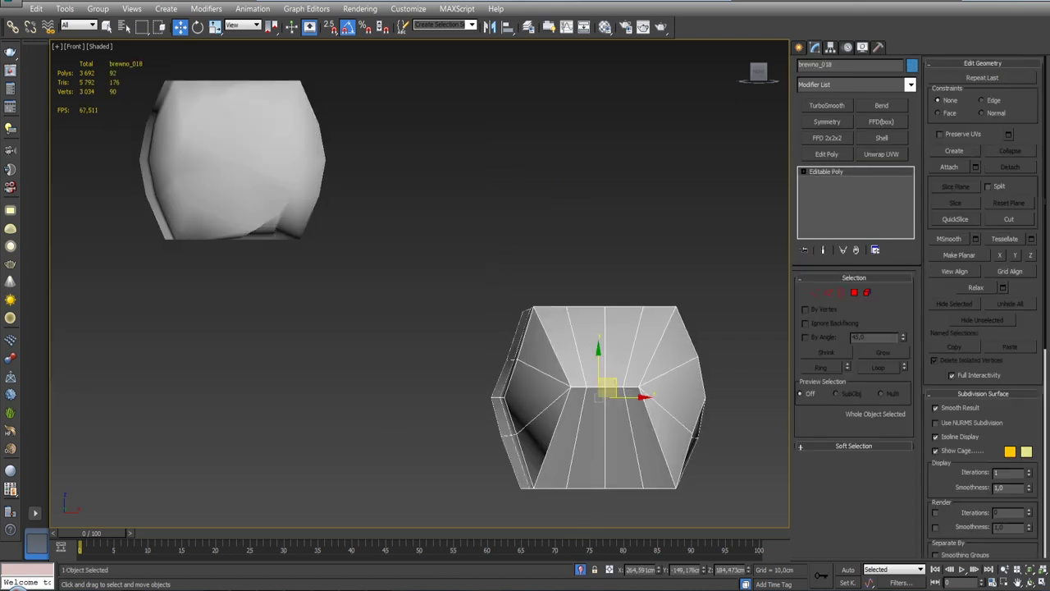
scroll(622, 285, down, 2)
click(508, 26)
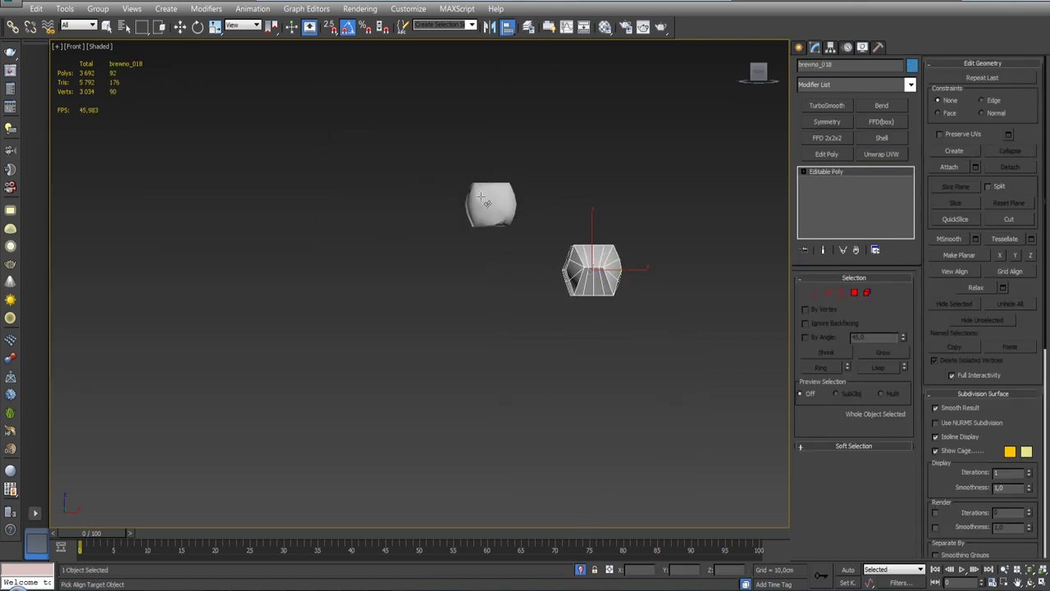
Centre the copied log on the crossbar log along X, then exit isolation.
click(507, 206)
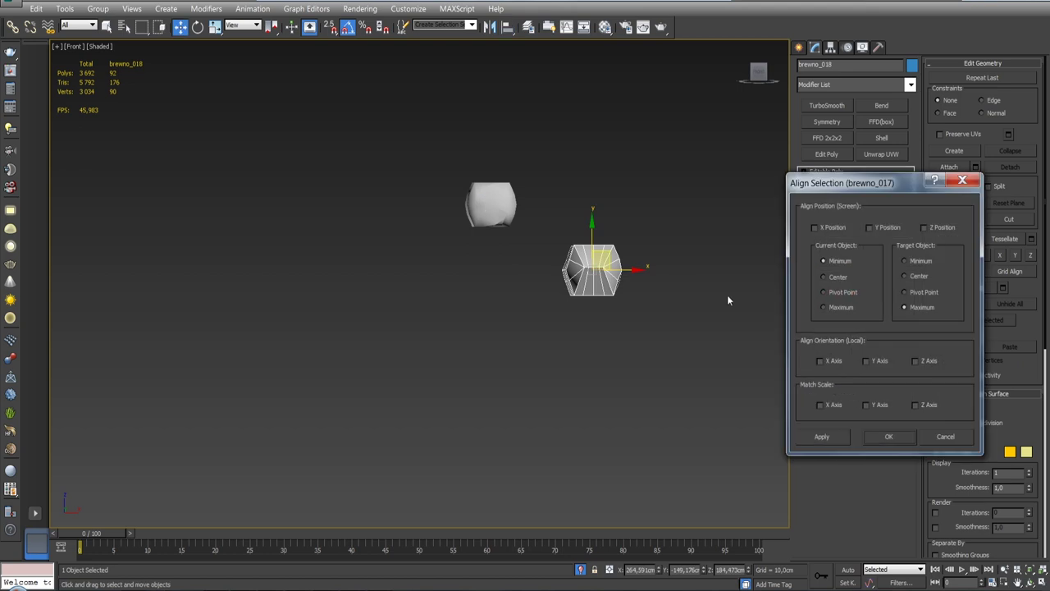
click(836, 229)
click(837, 278)
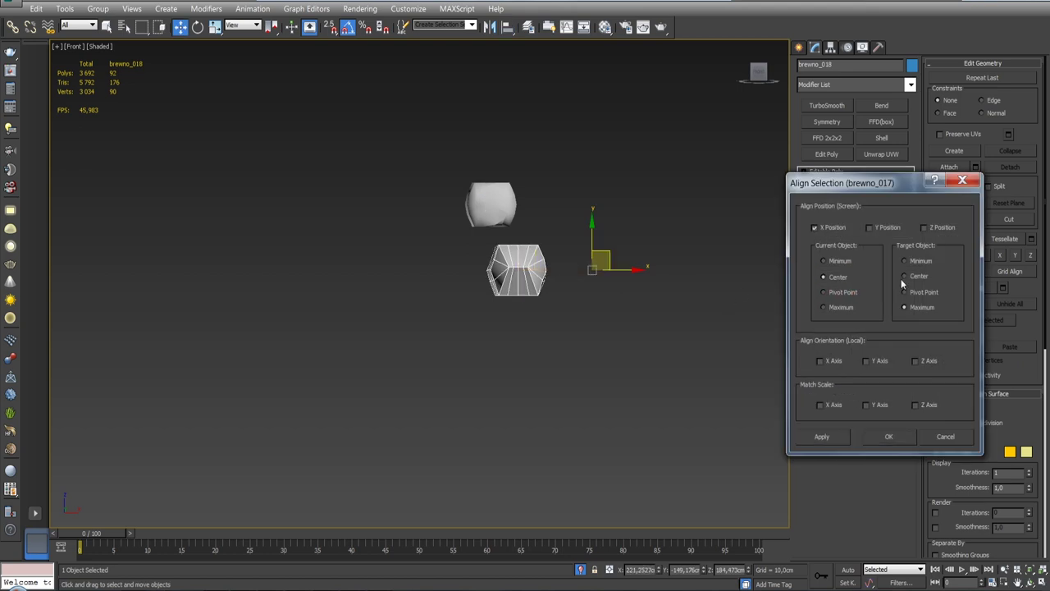
click(913, 275)
click(886, 435)
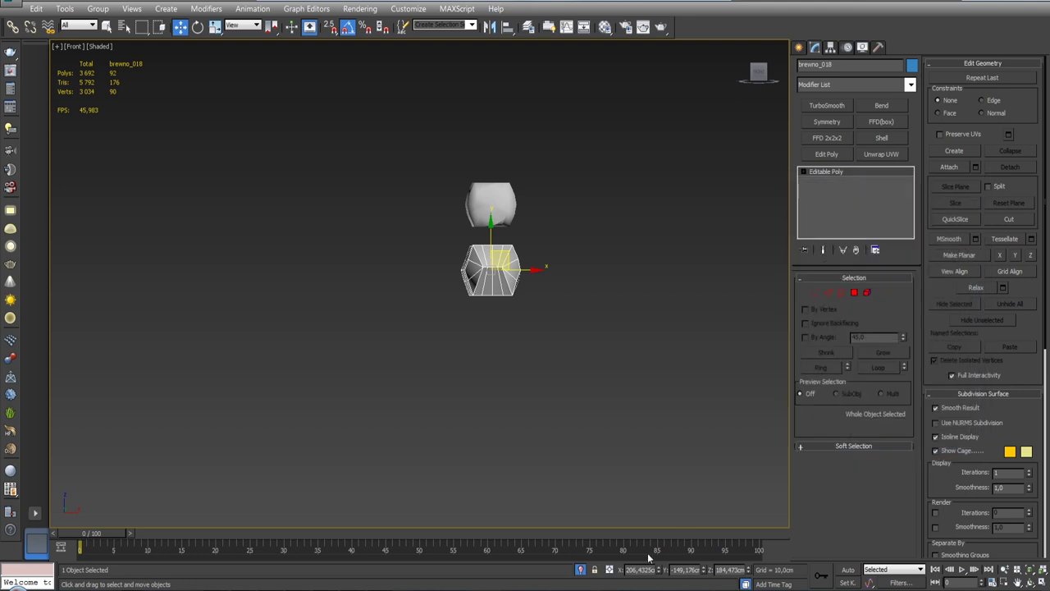
click(580, 570)
In Left view, reset the copied log's Y position to 0.
alt+middle_drag(572, 308, 572, 305)
key(l)
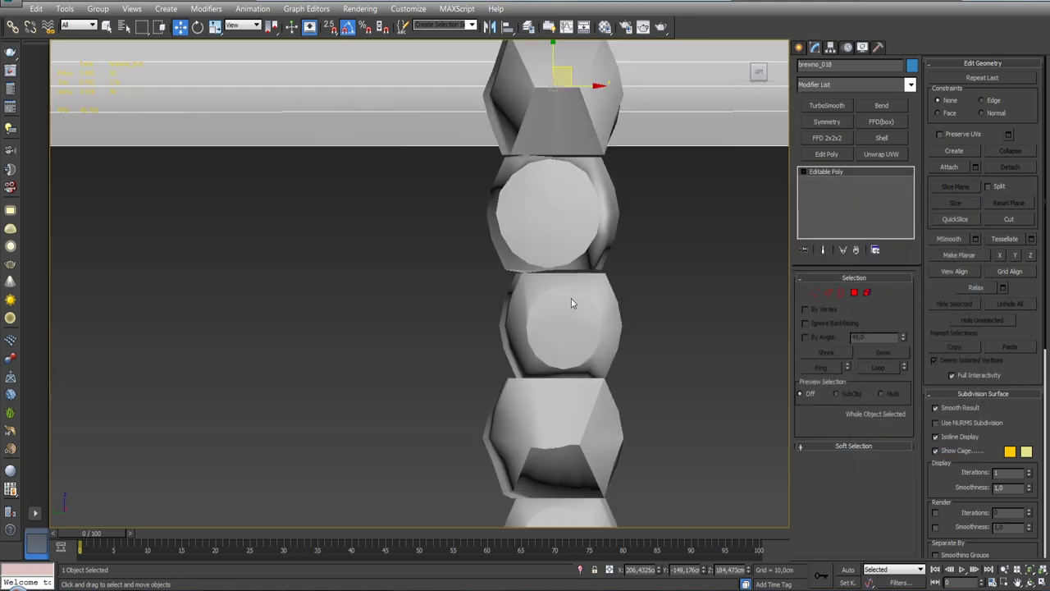
mouse_move(495, 318)
middle_down()
mouse_move(574, 316)
mouse_move(582, 366)
mouse_move(448, 365)
mouse_move(494, 385)
middle_up()
scroll(571, 321, down, 4)
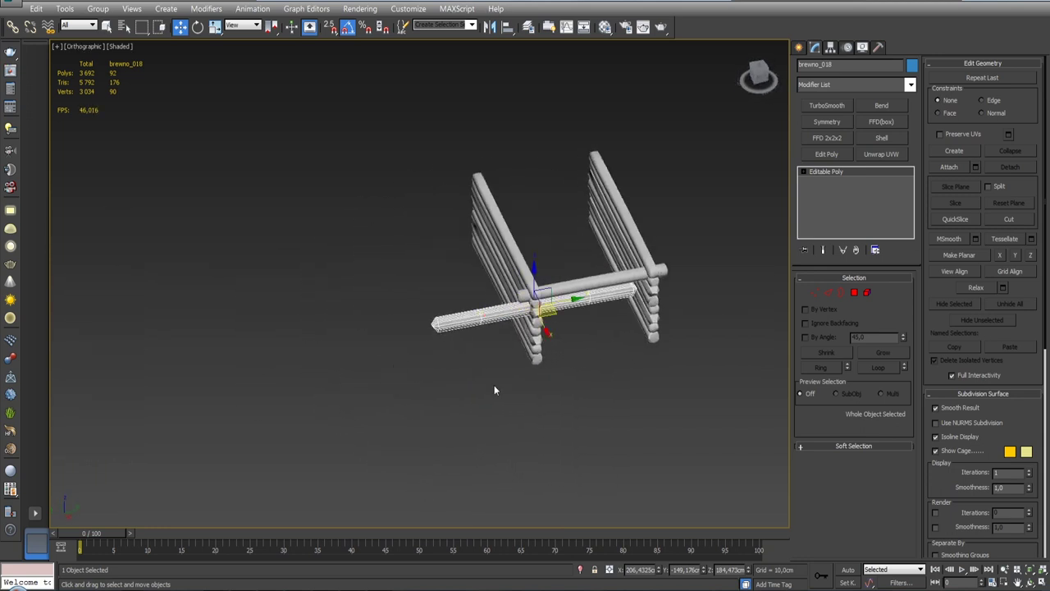
right_click(706, 570)
In Front view, align the log's Y Position: Current Maximum to brewno_017's Target Minimum.
mouse_move(618, 440)
alt+middle_down()
mouse_move(654, 387)
mouse_move(684, 367)
alt+middle_up()
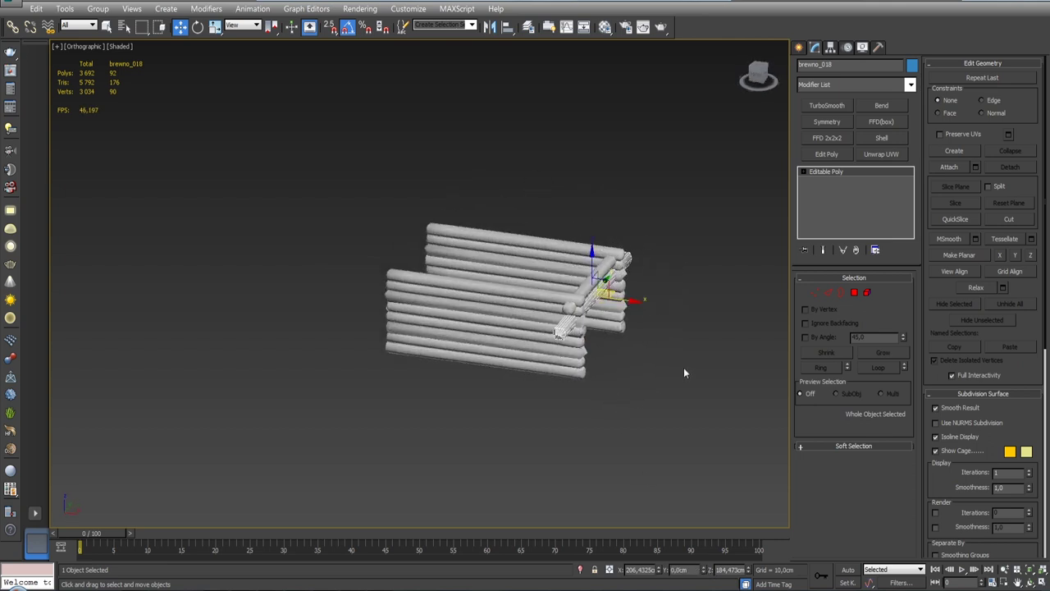
key(f)
scroll(673, 361, down, 5)
scroll(697, 375, up, 5)
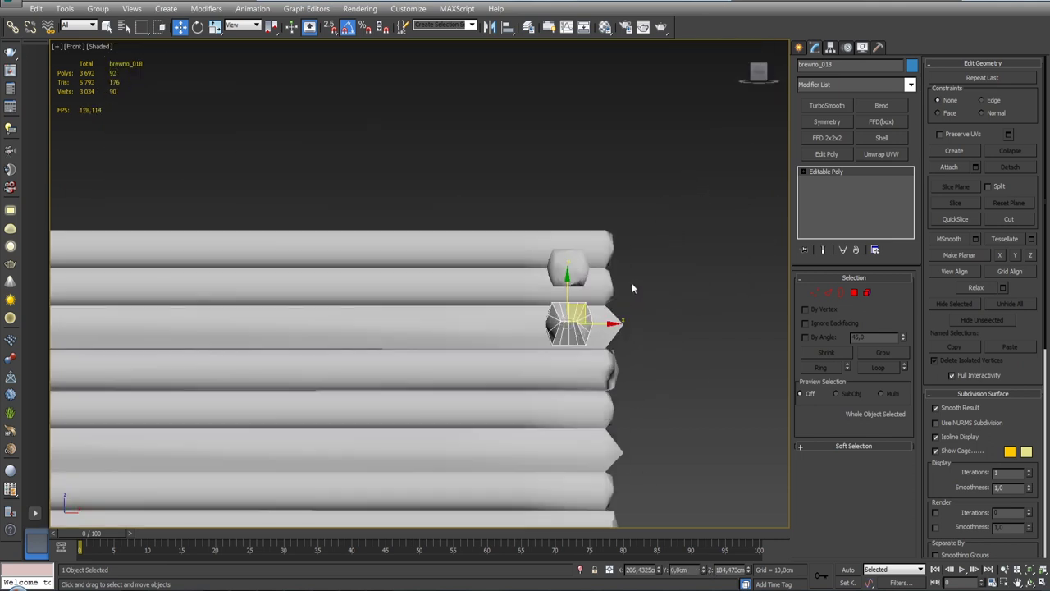
click(507, 26)
click(586, 271)
click(870, 227)
click(824, 261)
click(906, 307)
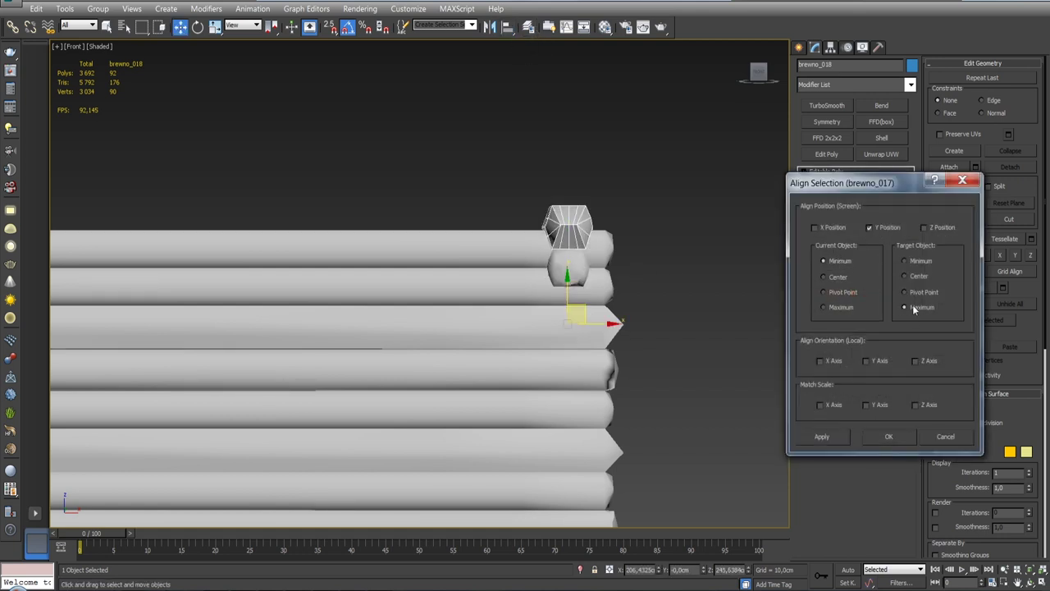
click(913, 260)
click(849, 308)
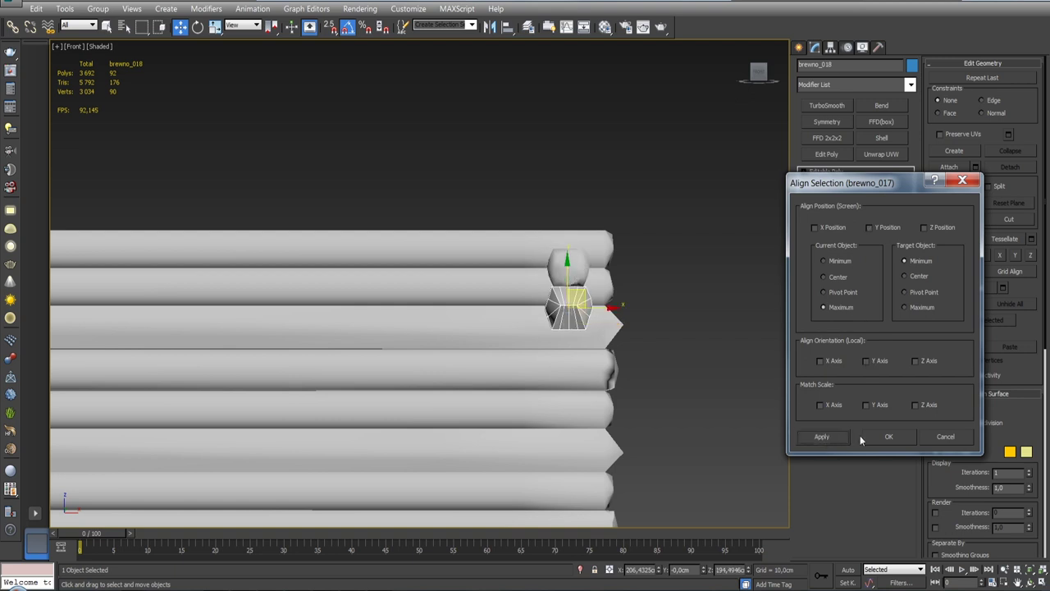
click(888, 437)
scroll(689, 272, down, 1)
Scale the crossing log shorter along its length to fit between the walls.
alt+middle_drag(689, 272, 564, 289)
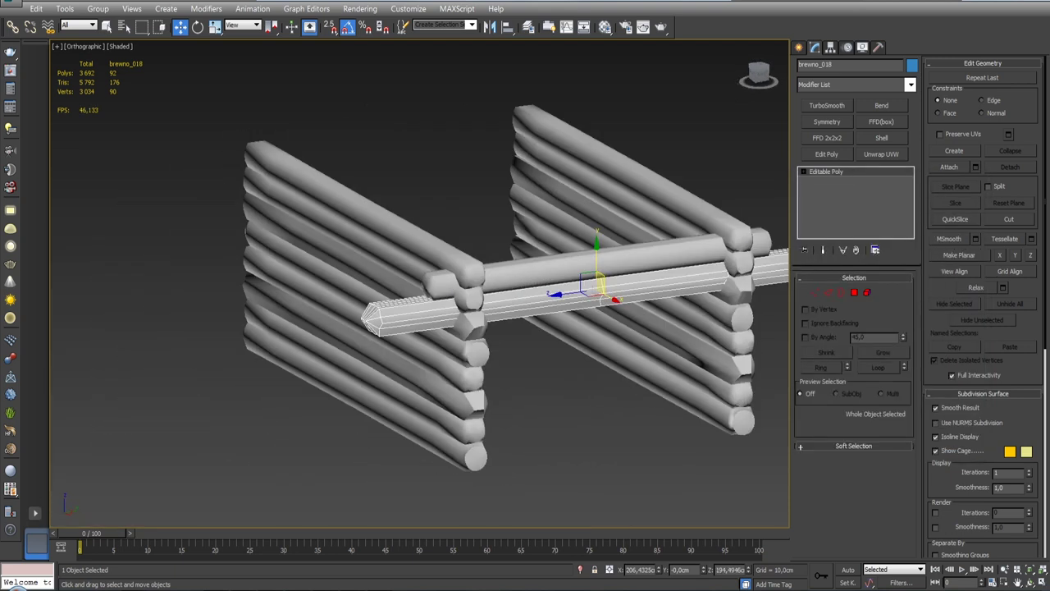
key(r)
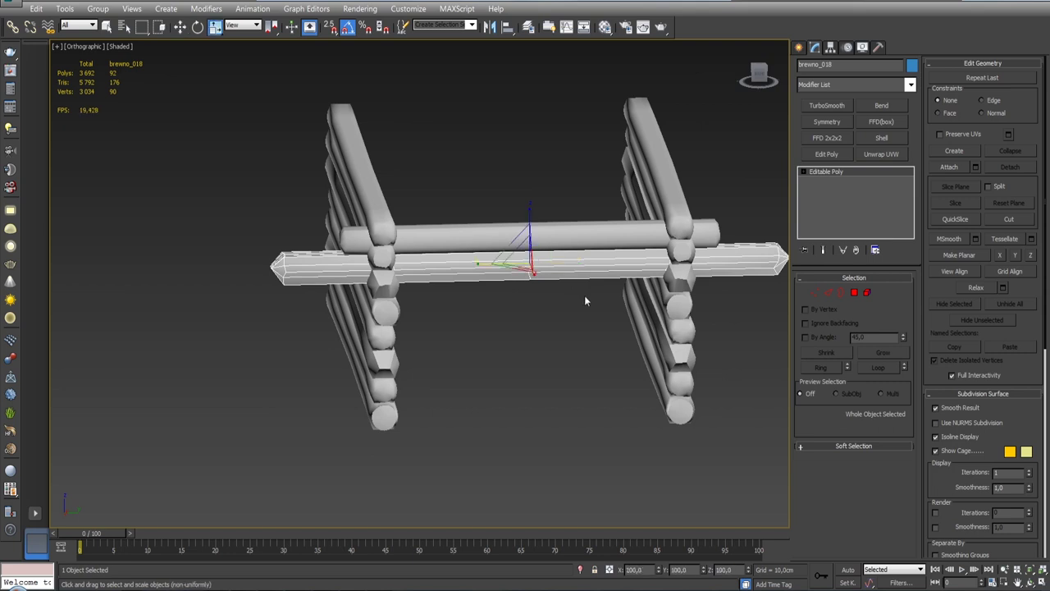
drag(487, 265, 499, 261)
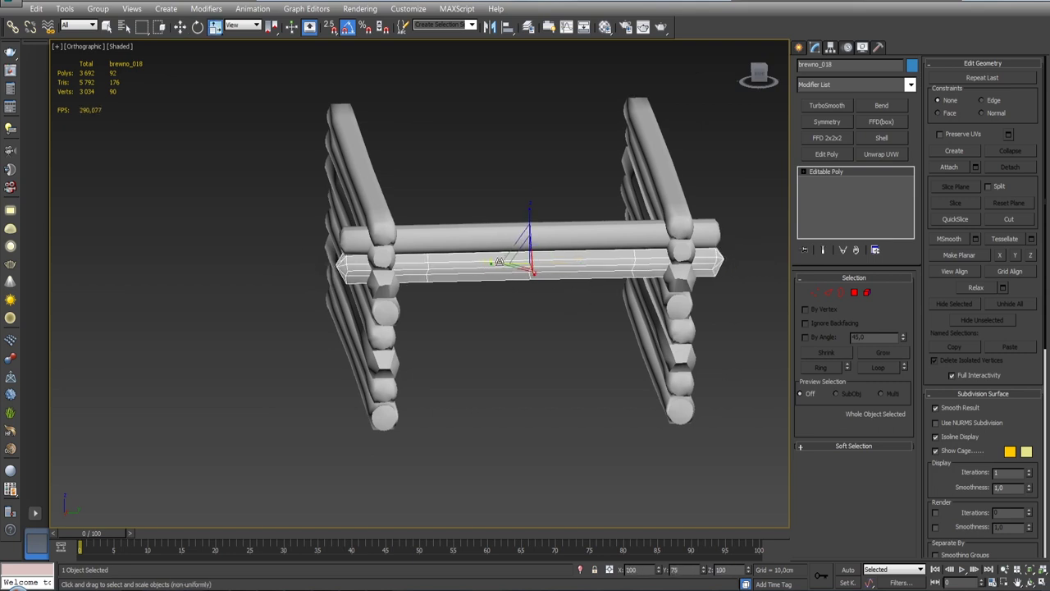
alt+middle_drag(499, 261, 552, 261)
Apply Reset XForm to the crossing log and collapse it into Editable Poly.
click(749, 293)
click(558, 268)
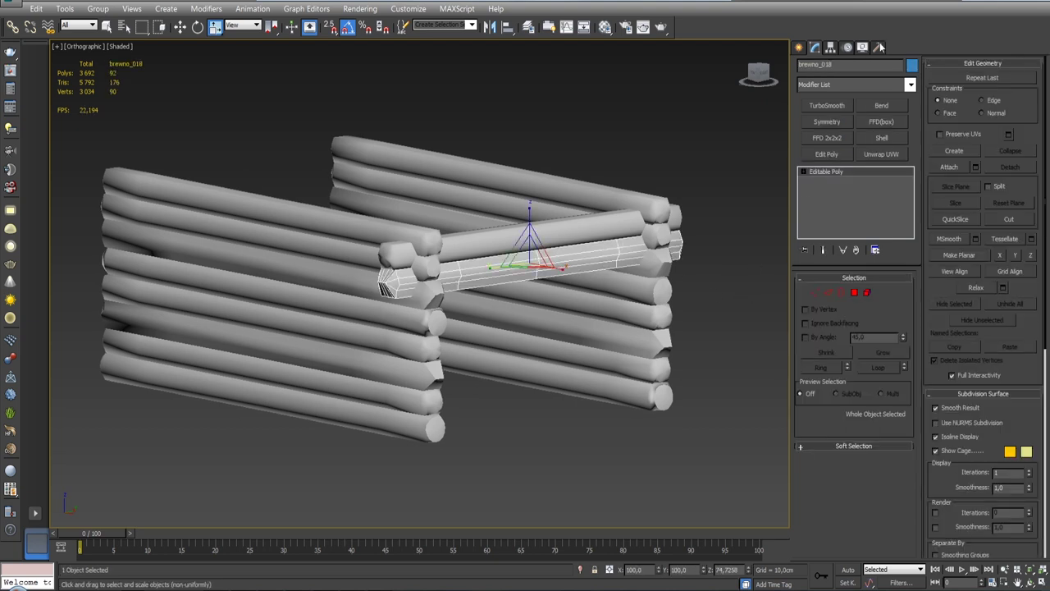
click(881, 47)
click(817, 47)
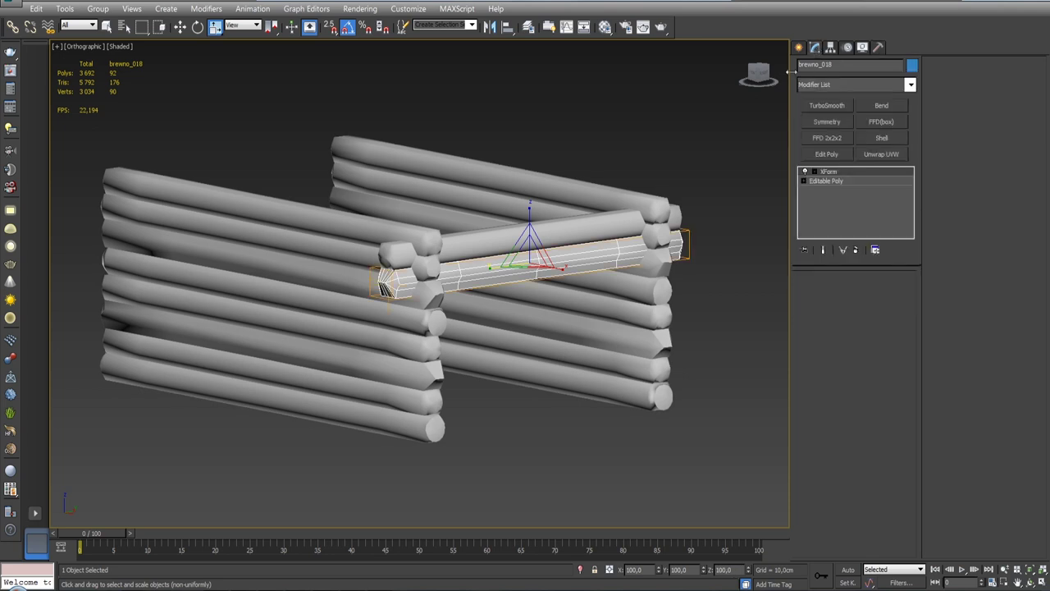
right_click(841, 172)
click(850, 283)
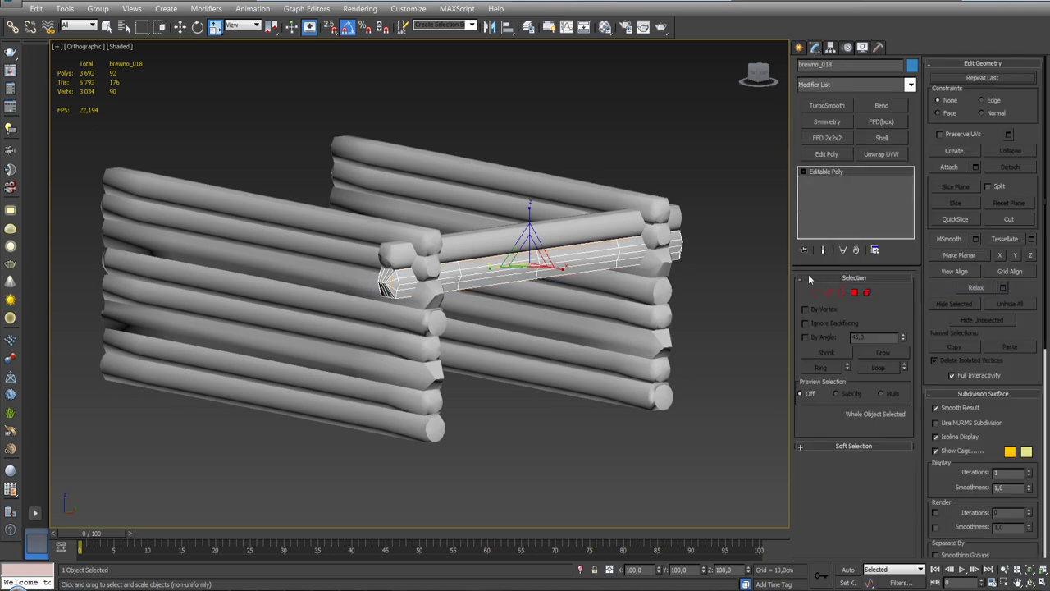
click(605, 27)
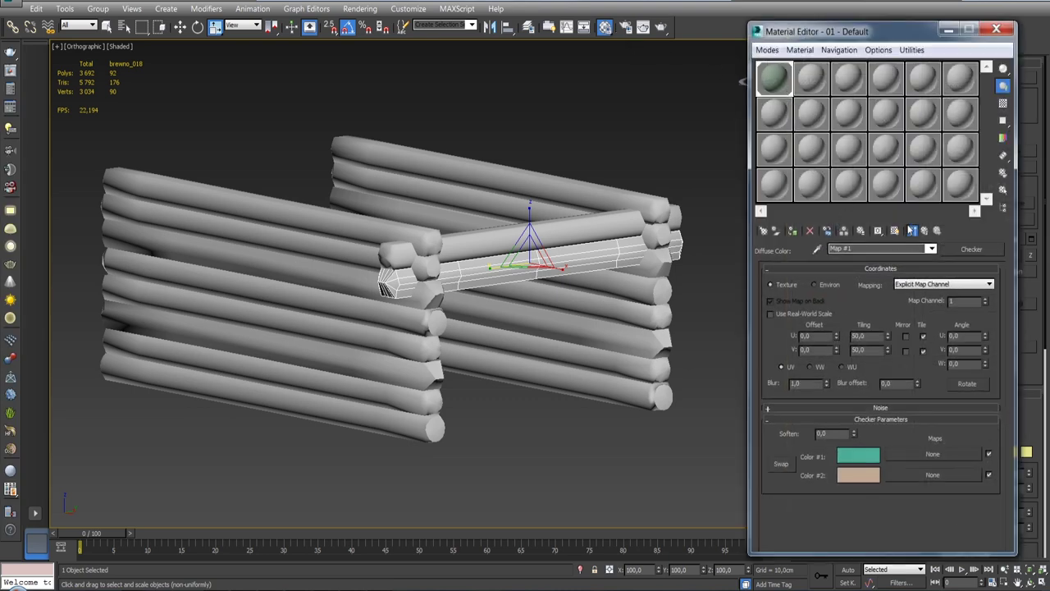
click(895, 231)
scroll(509, 238, up, 5)
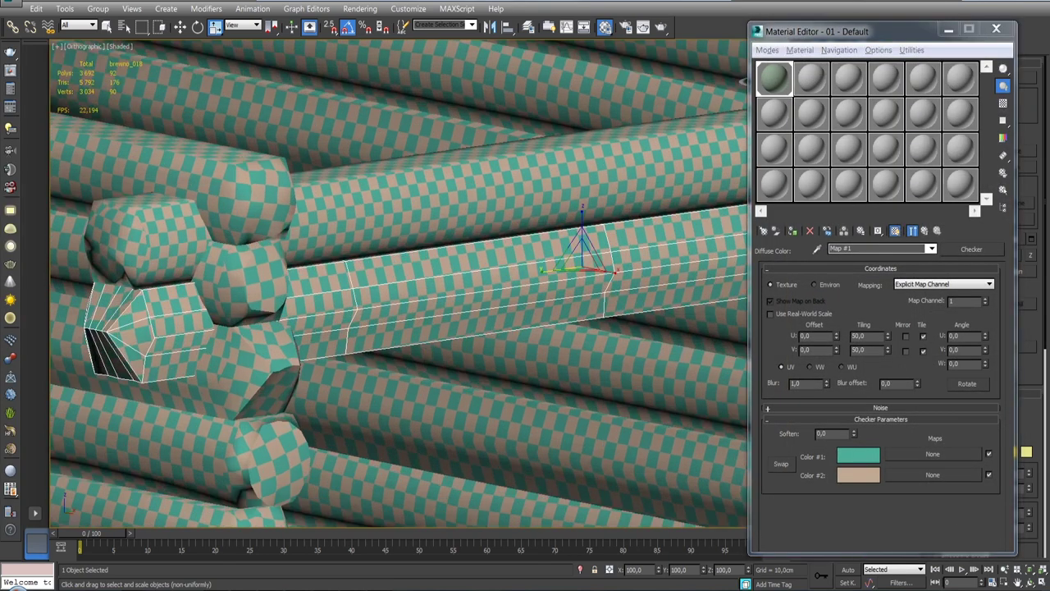
scroll(509, 238, down, 4)
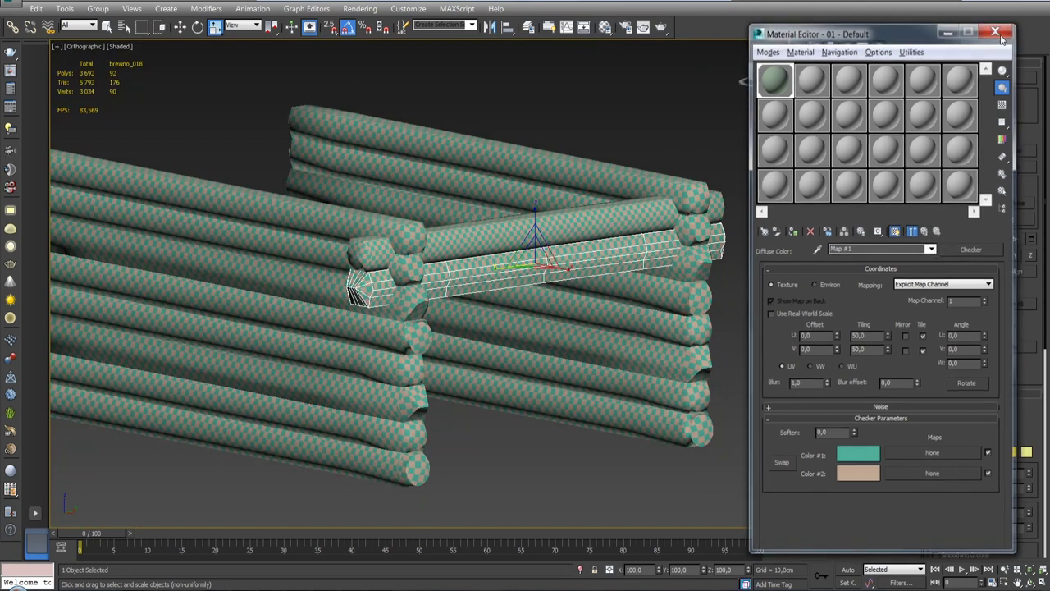
click(996, 30)
click(885, 155)
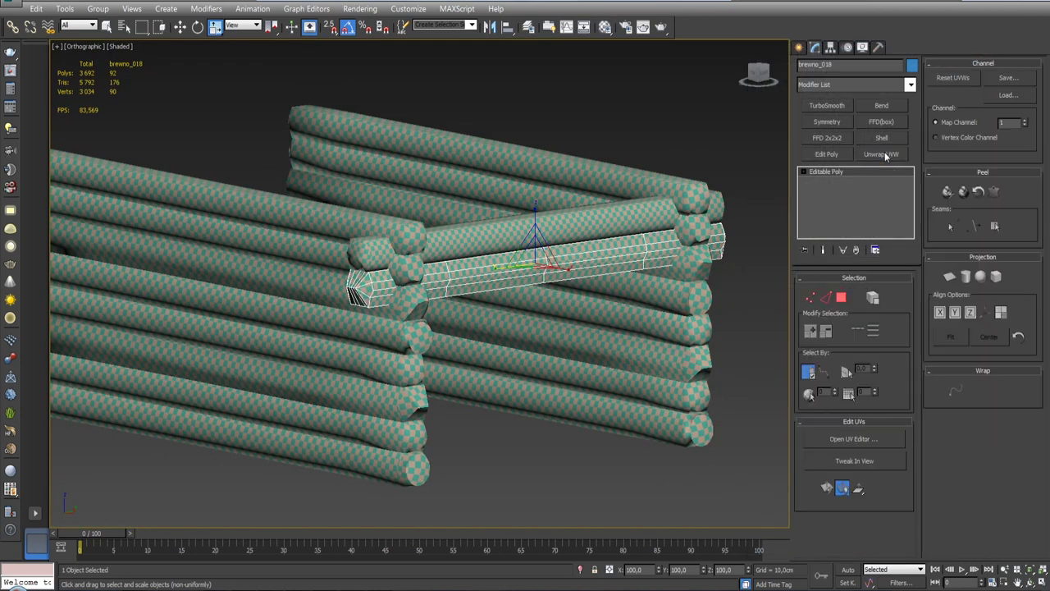
click(936, 448)
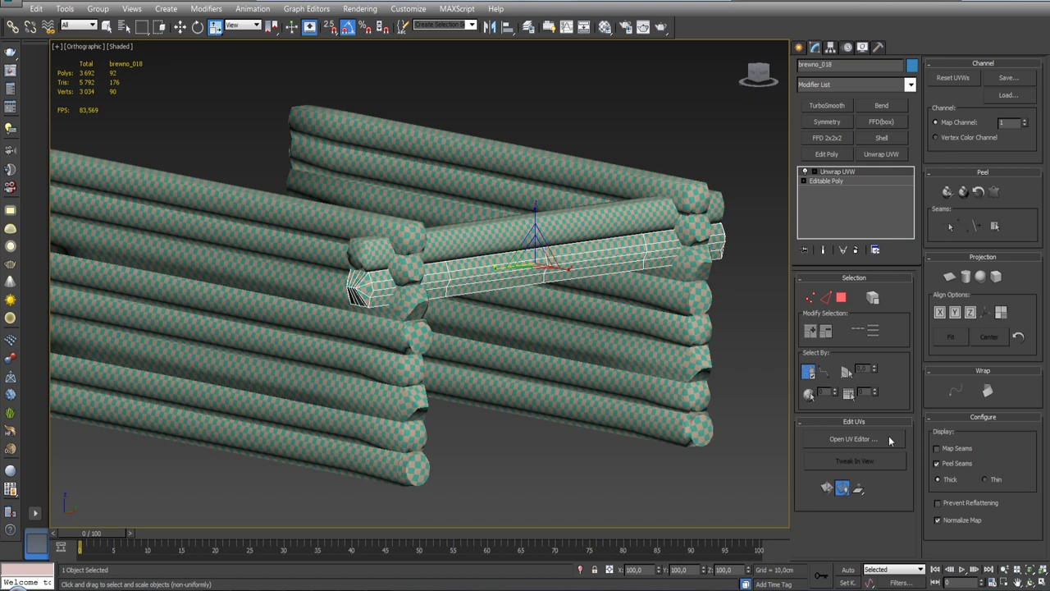
click(853, 438)
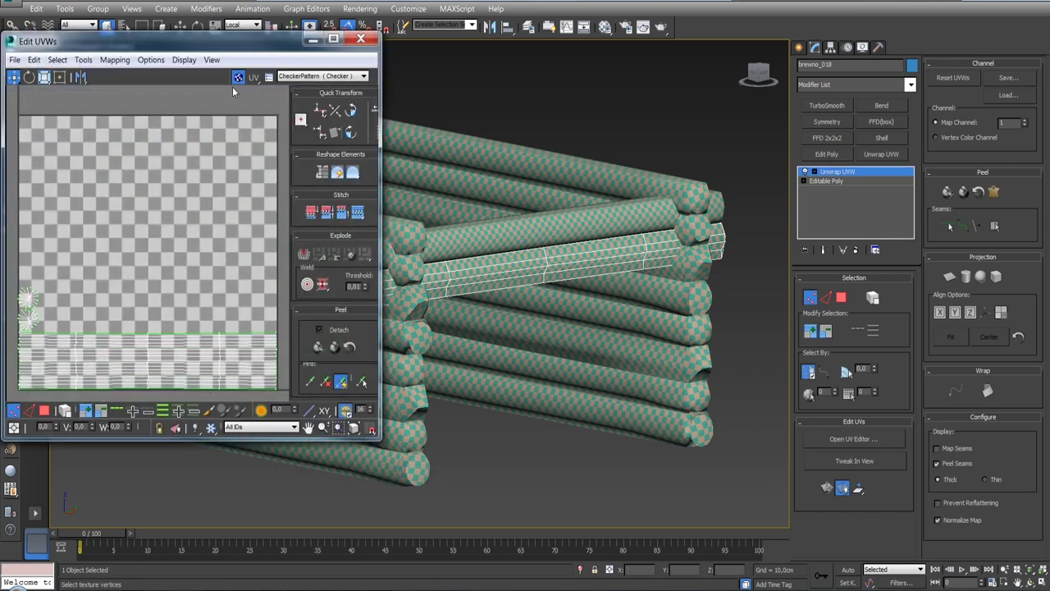
click(238, 77)
scroll(250, 189, down, 4)
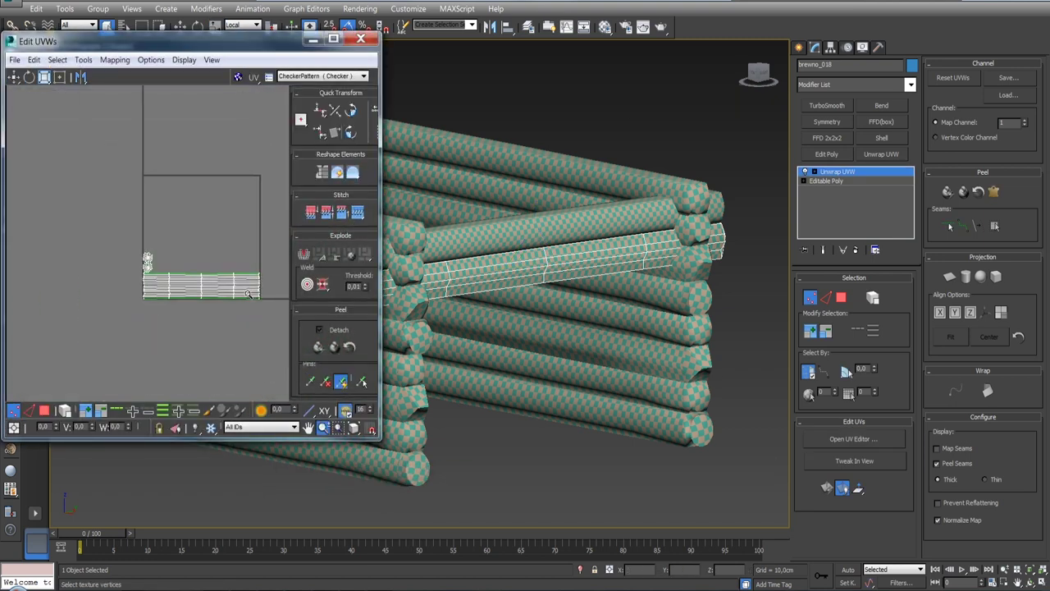
click(44, 412)
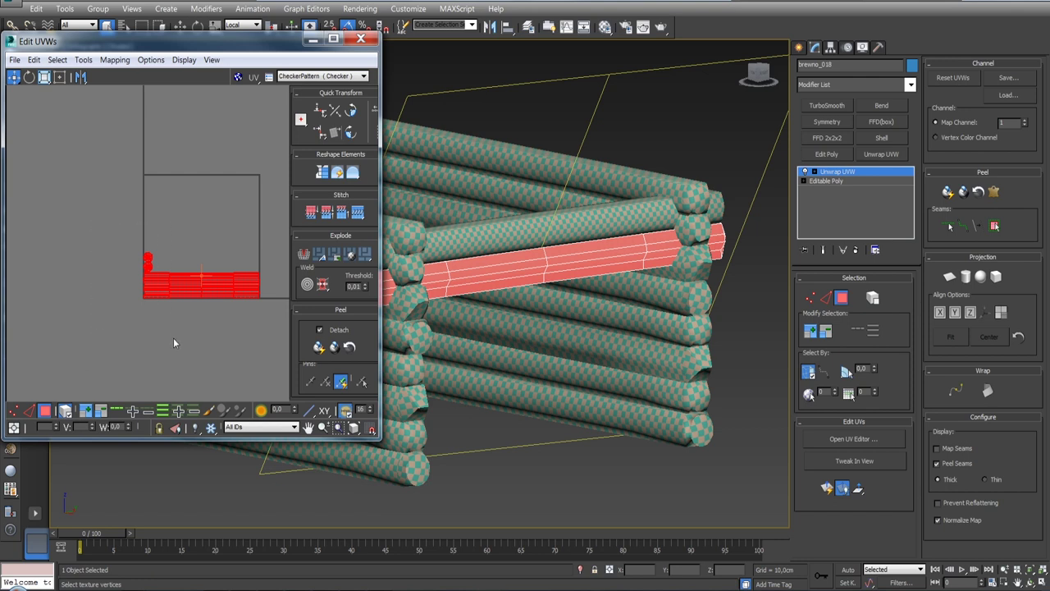
right_click(170, 289)
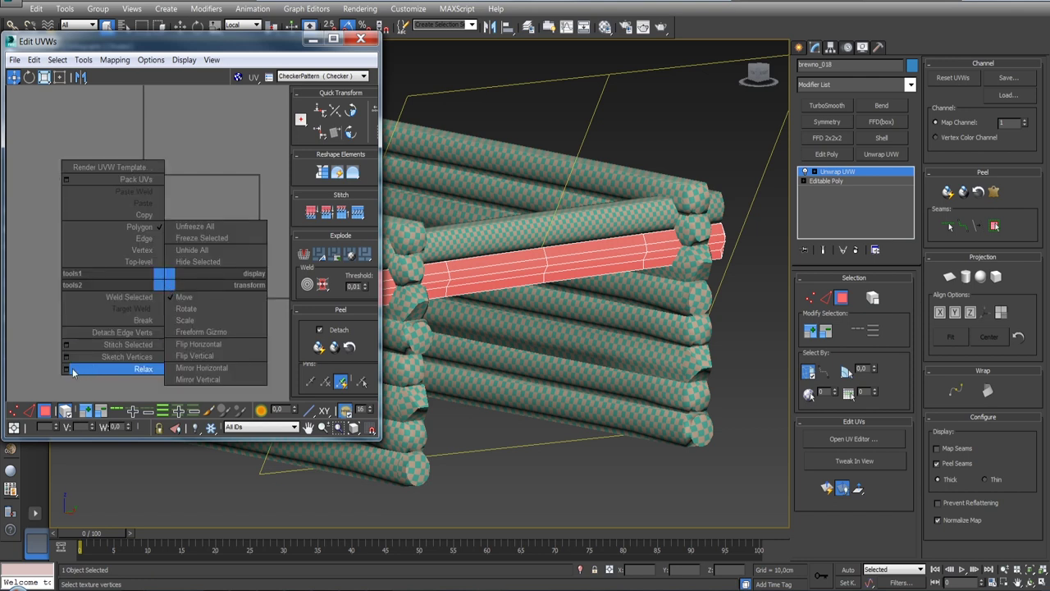
click(72, 371)
click(118, 100)
click(50, 116)
click(156, 161)
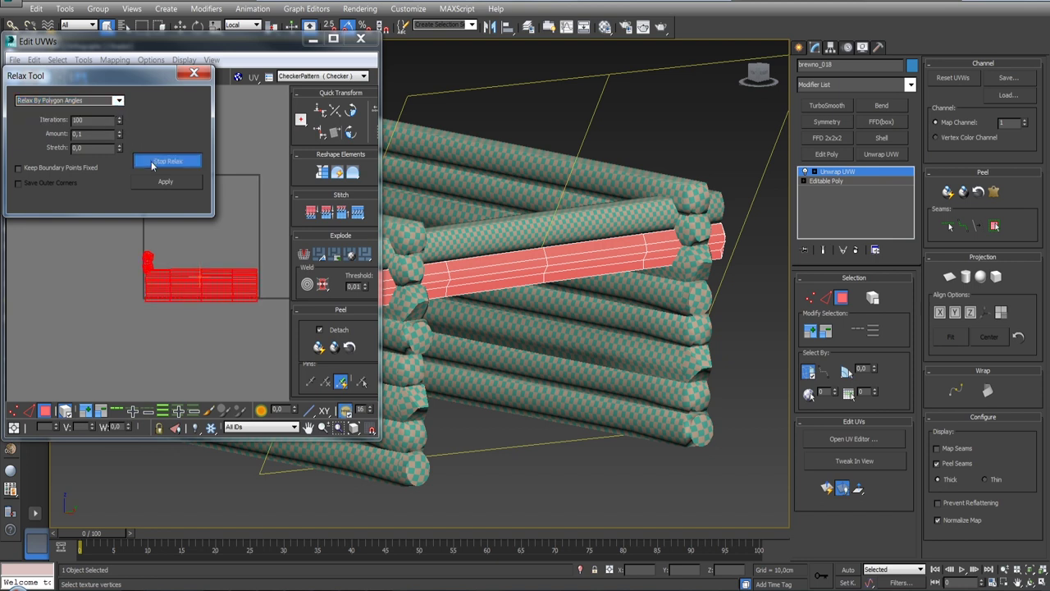
click(153, 162)
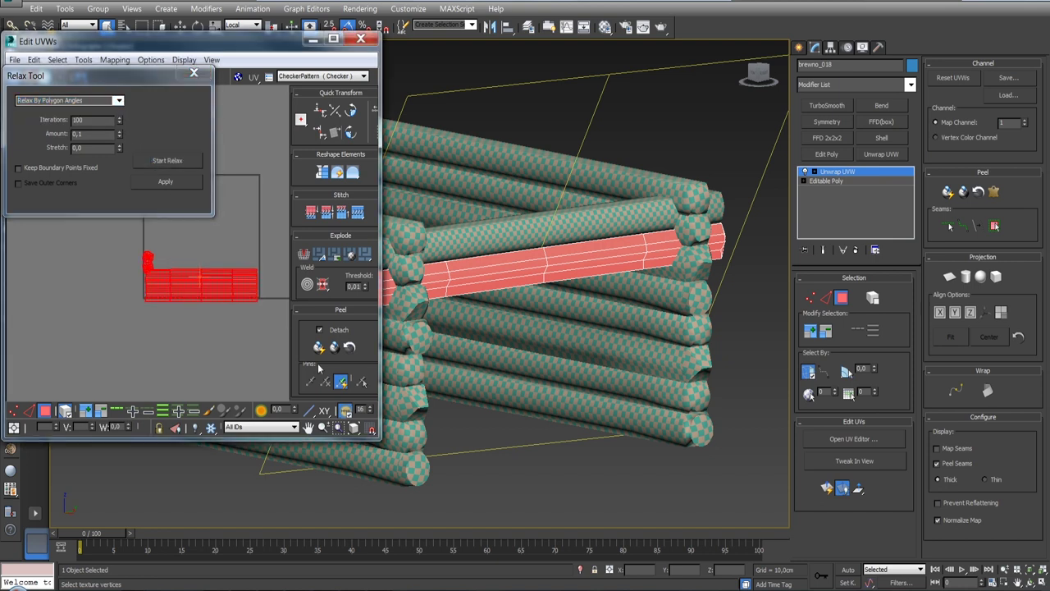
drag(335, 440, 335, 540)
click(348, 442)
click(328, 434)
click(302, 433)
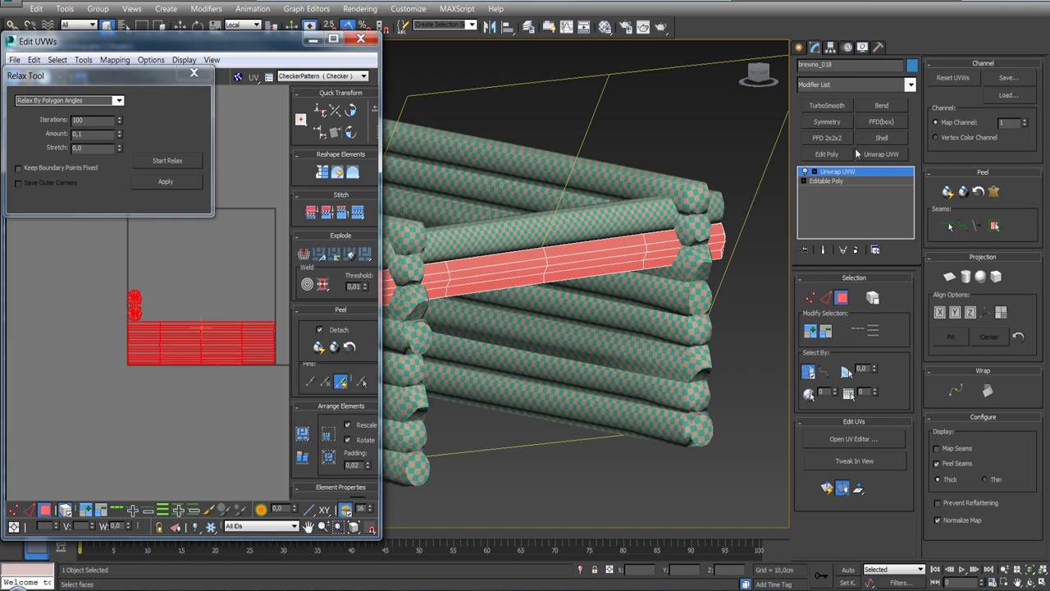
right_click(862, 174)
click(863, 282)
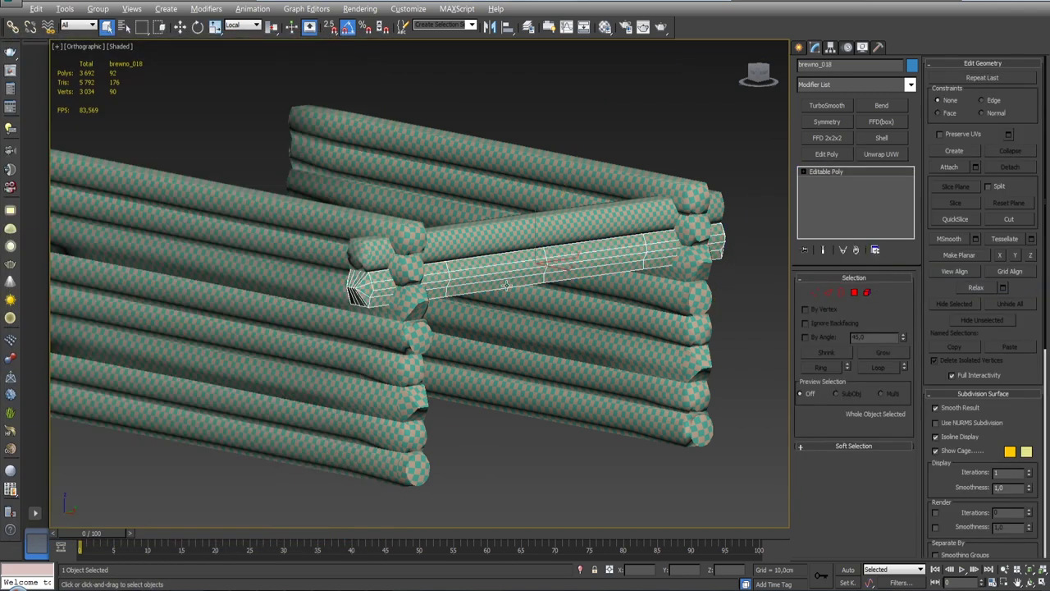
scroll(418, 271, up, 5)
scroll(527, 363, down, 4)
scroll(527, 362, down, 4)
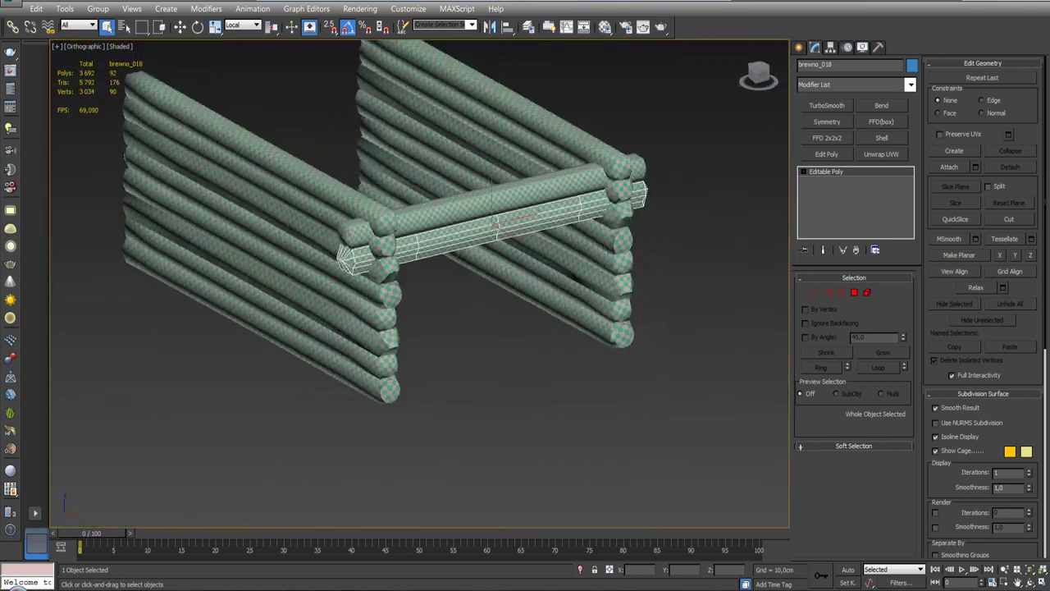
click(527, 363)
scroll(458, 279, up, 4)
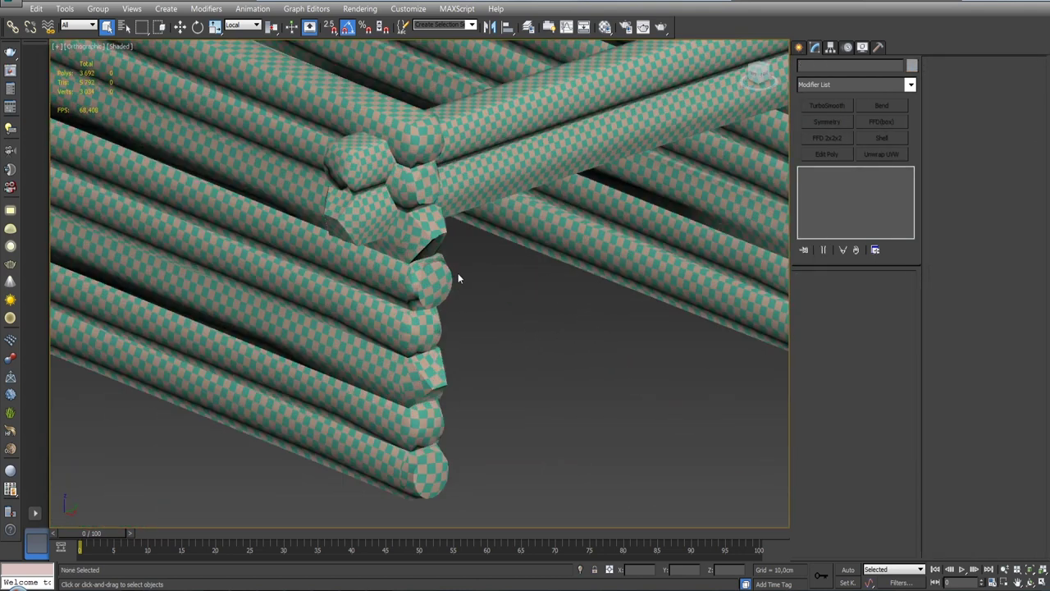
scroll(526, 310, down, 2)
scroll(478, 307, down, 2)
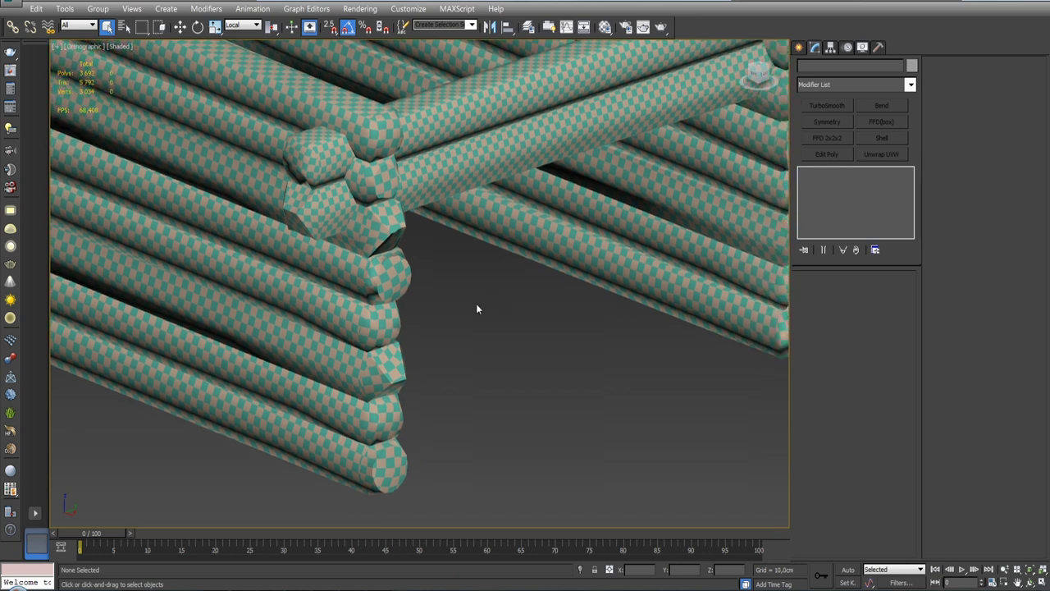
scroll(477, 308, down, 1)
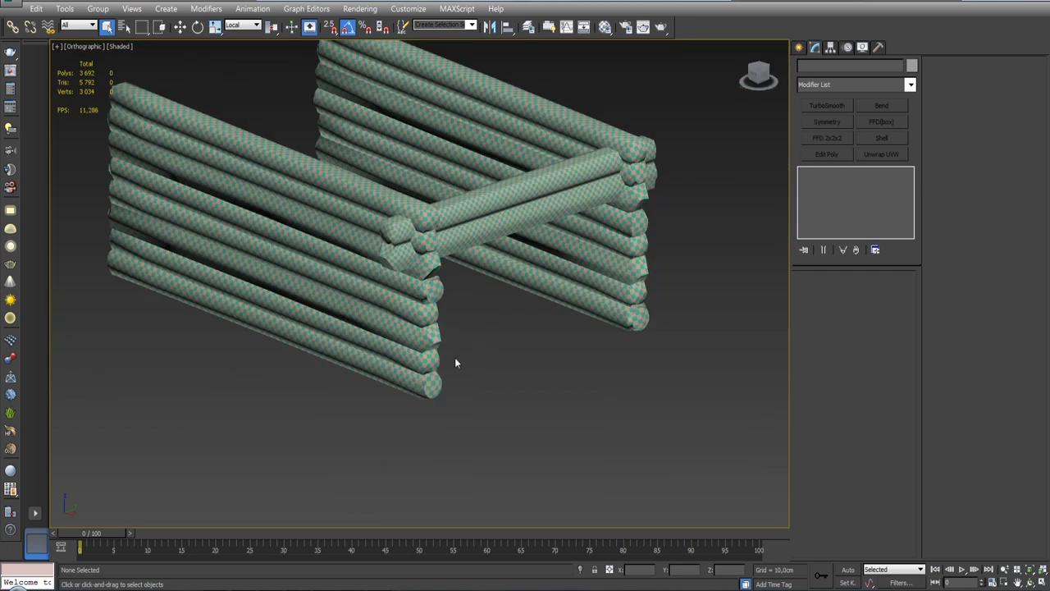
click(473, 211)
mouse_move(479, 271)
alt+middle_down()
mouse_move(473, 257)
mouse_move(437, 261)
mouse_move(427, 274)
alt+middle_up()
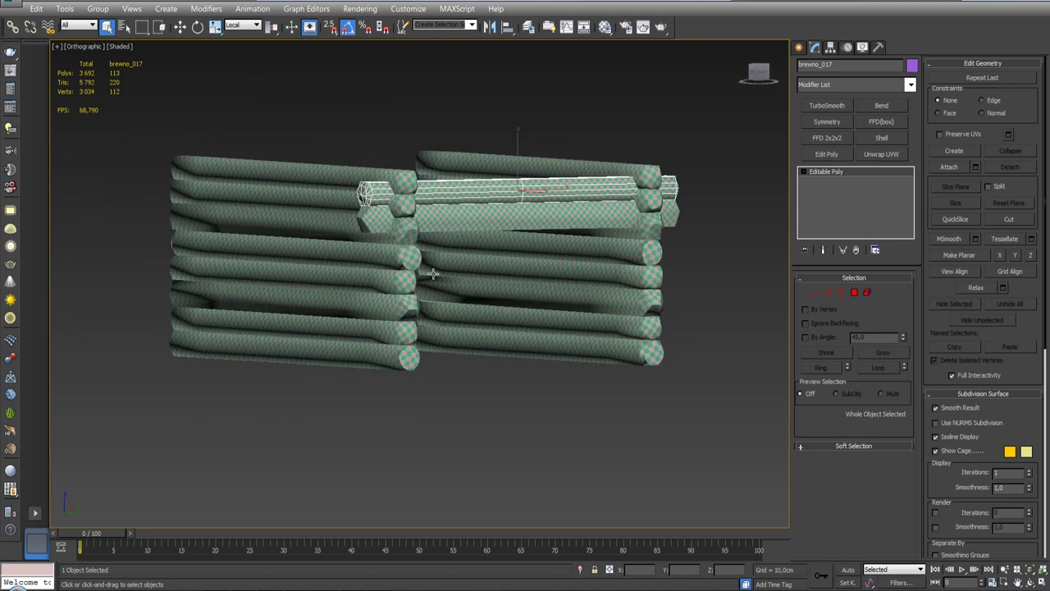
scroll(426, 274, up, 2)
scroll(427, 274, up, 2)
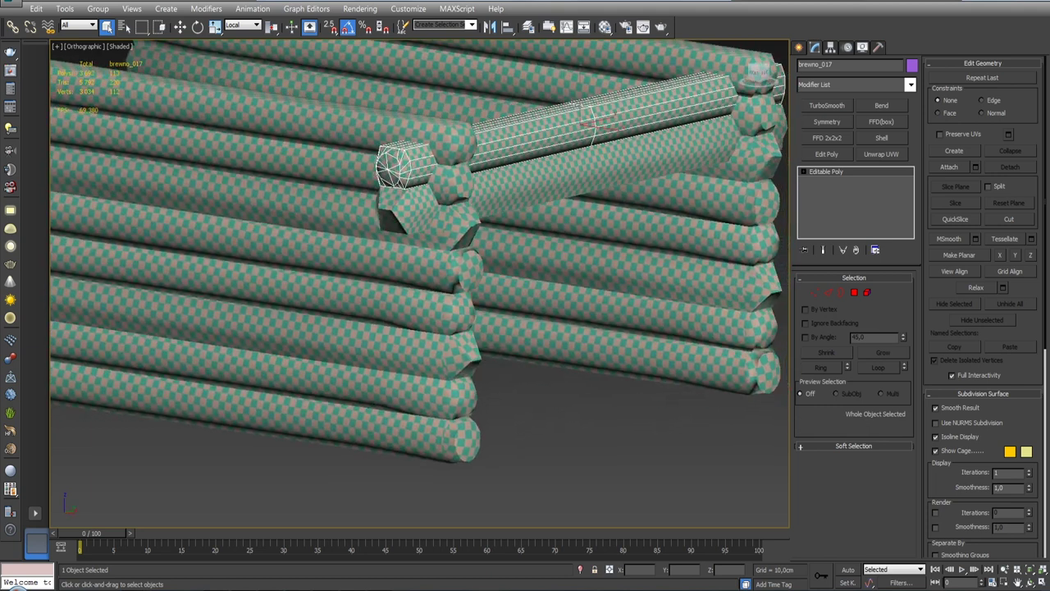
click(473, 270)
click(418, 167)
click(459, 256)
scroll(447, 272, down, 5)
Rotate-clone a wall log 90 degrees as brewno_019, move it out front, and zero its Y.
scroll(446, 302, down, 1)
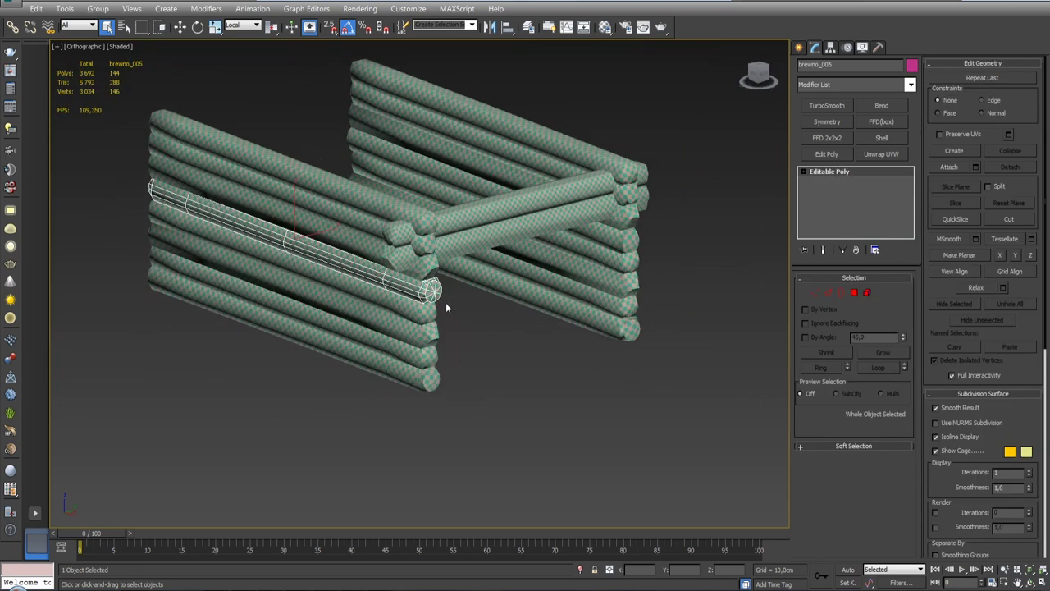
key(e)
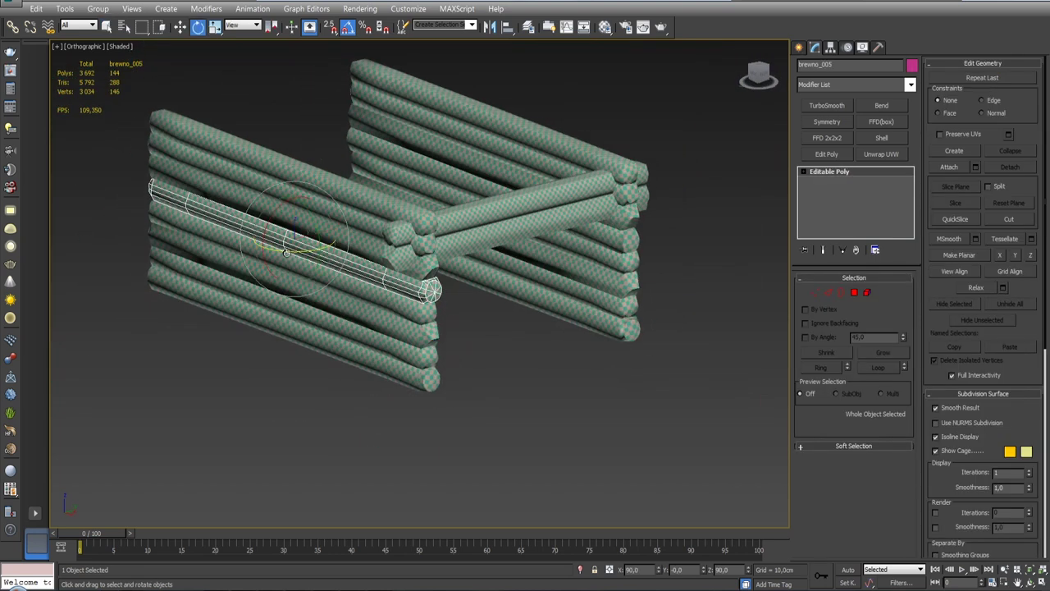
drag(281, 253, 388, 250)
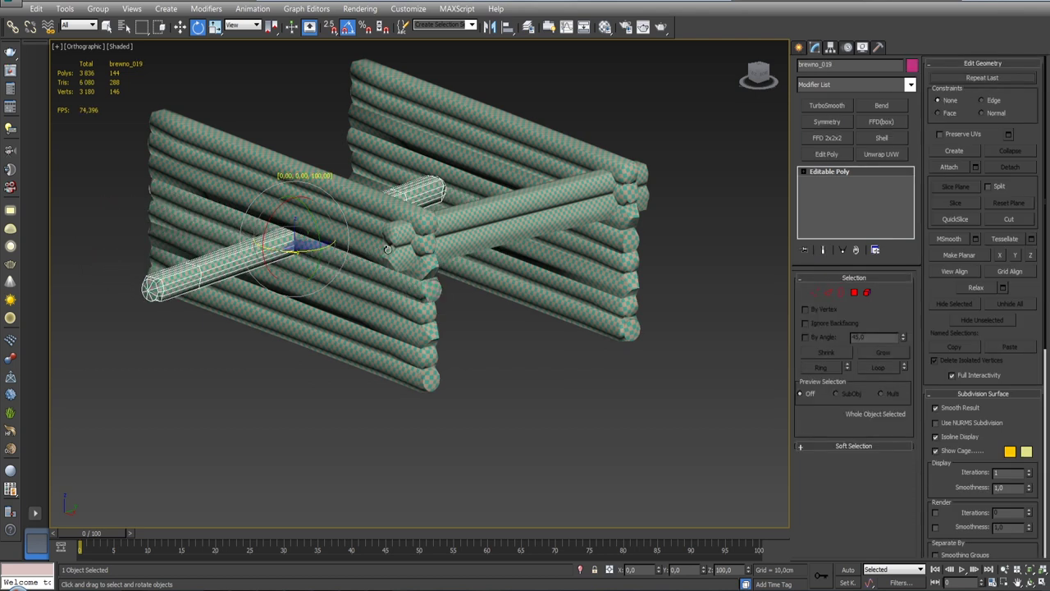
shift+drag(388, 249, 379, 256)
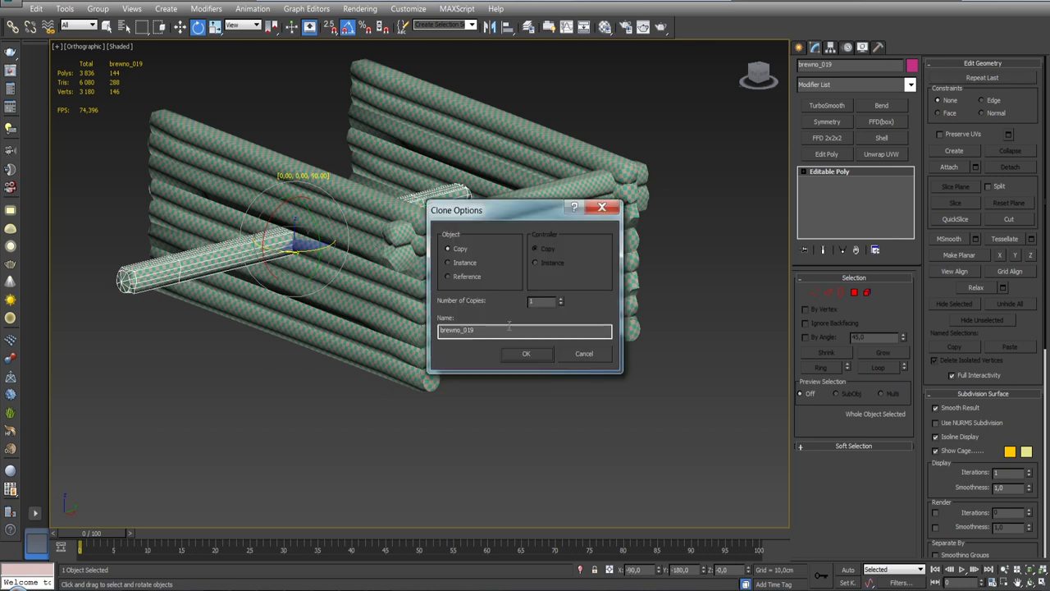
click(527, 353)
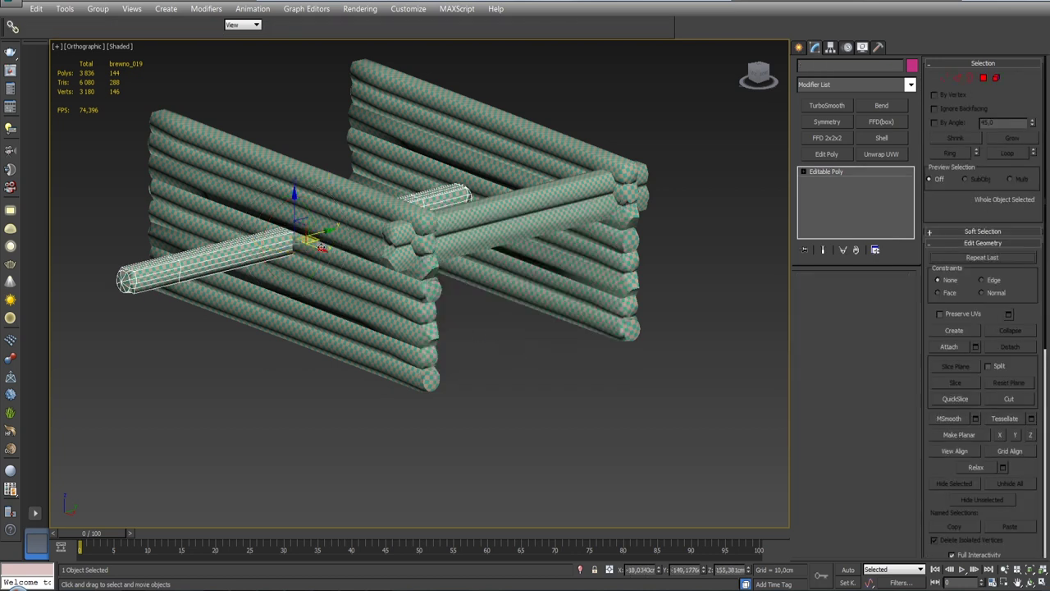
drag(322, 248, 573, 400)
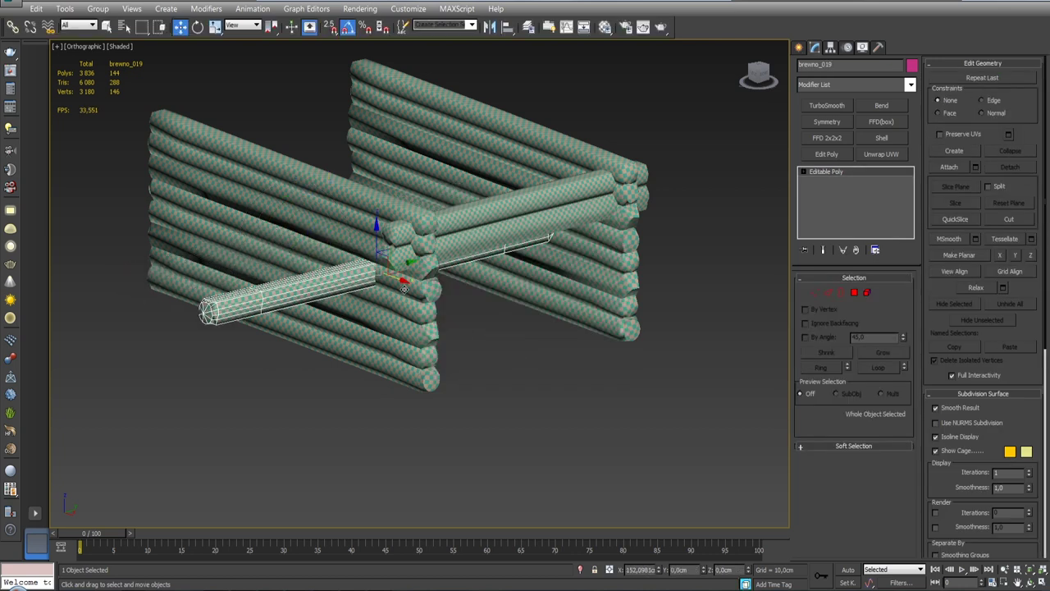
right_click(703, 570)
mouse_move(619, 434)
alt+middle_down()
mouse_move(611, 400)
mouse_move(675, 405)
alt+middle_up()
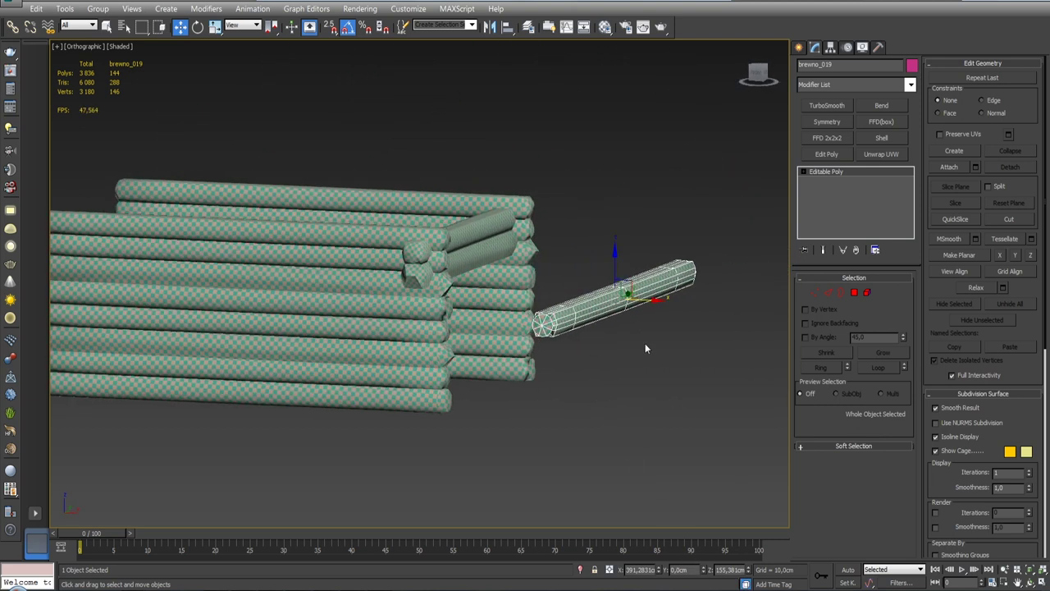
click(507, 26)
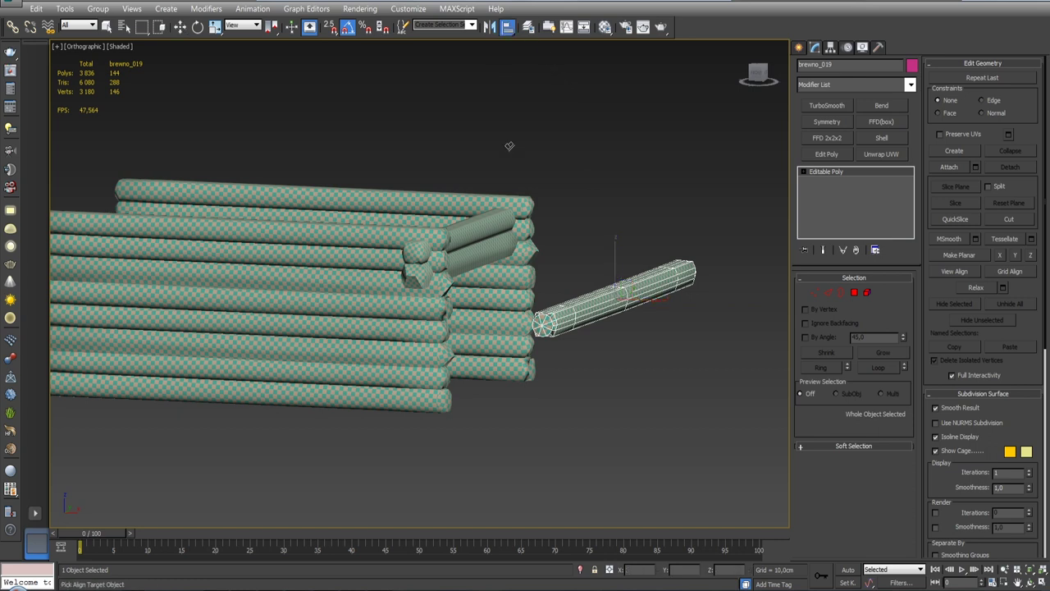
Align brevno_019's Z position to wall log brevno_018.
click(484, 259)
click(925, 228)
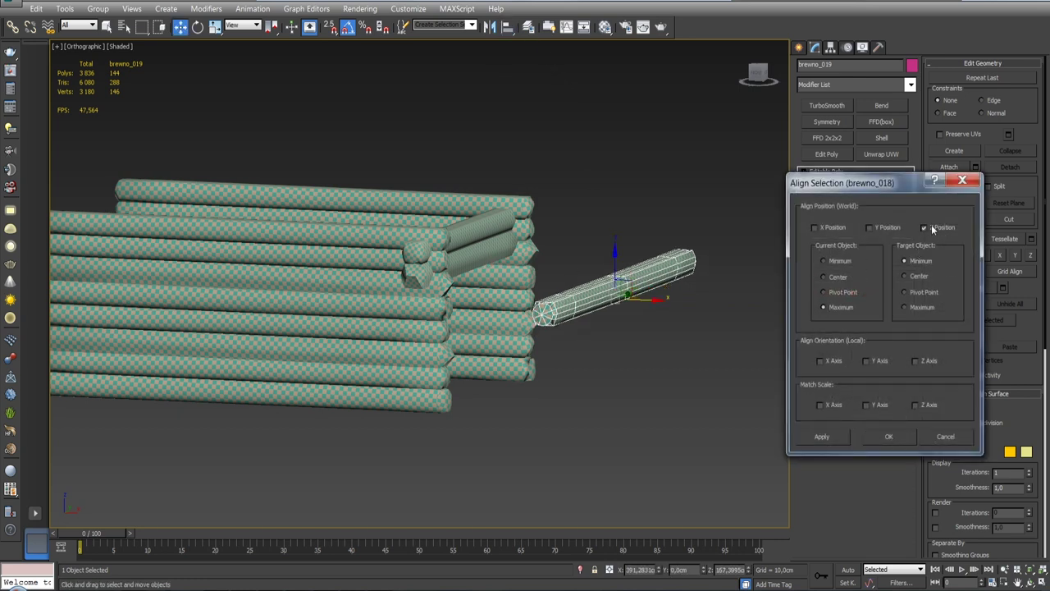
click(834, 437)
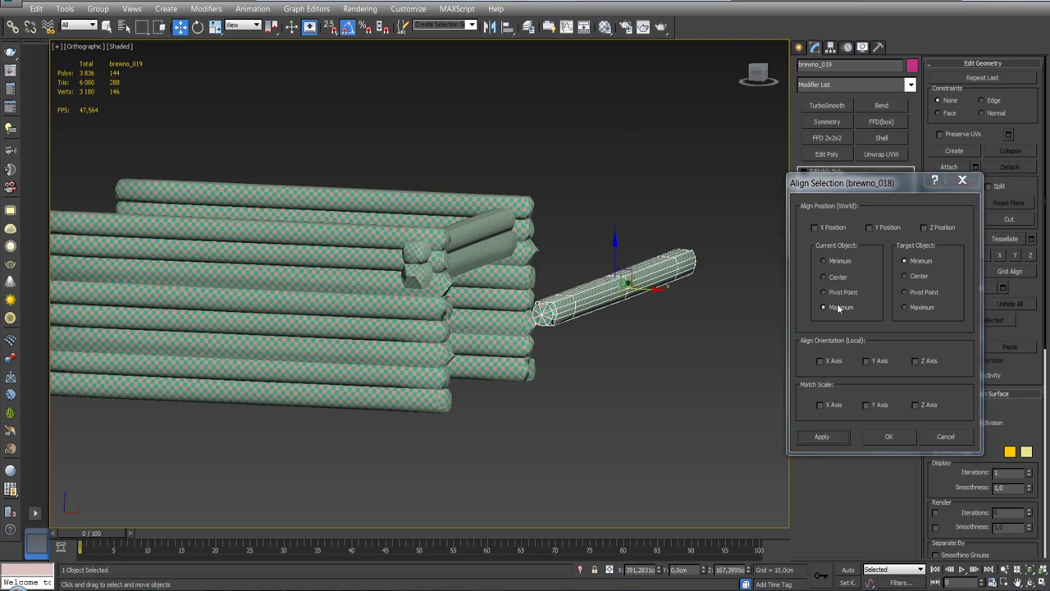
click(886, 437)
Centre brevno_019 on the target log along X, Center to Center.
click(507, 26)
click(478, 262)
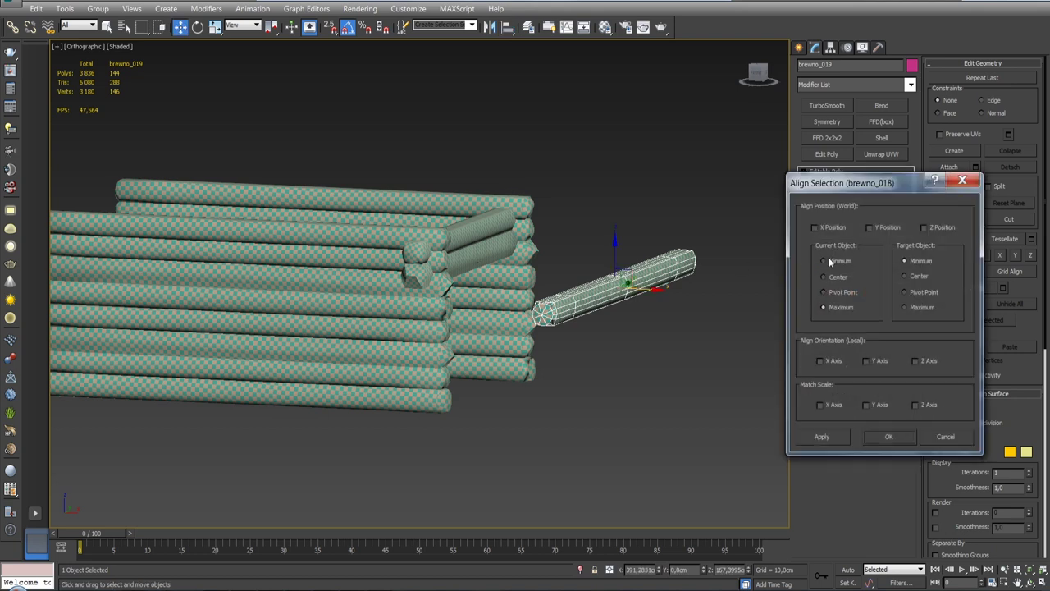
click(821, 227)
click(844, 280)
click(914, 279)
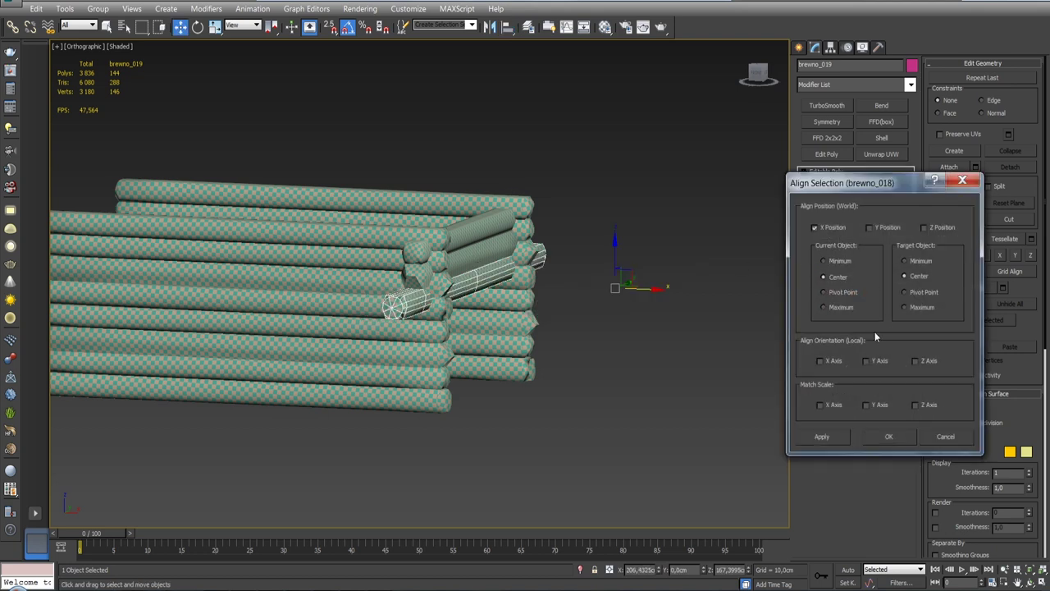
click(876, 437)
Scale the log to about 74% length so its ends just protrude past both walls.
key(r)
alt+middle_drag(666, 296, 609, 300)
scroll(609, 306, up, 3)
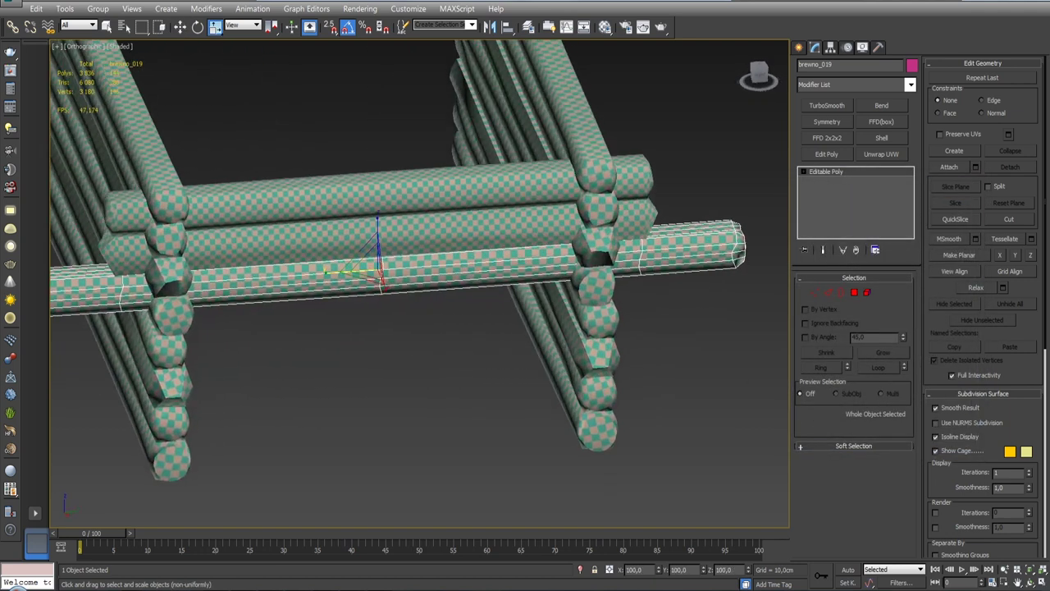
alt+middle_drag(346, 308, 463, 307)
drag(454, 277, 467, 275)
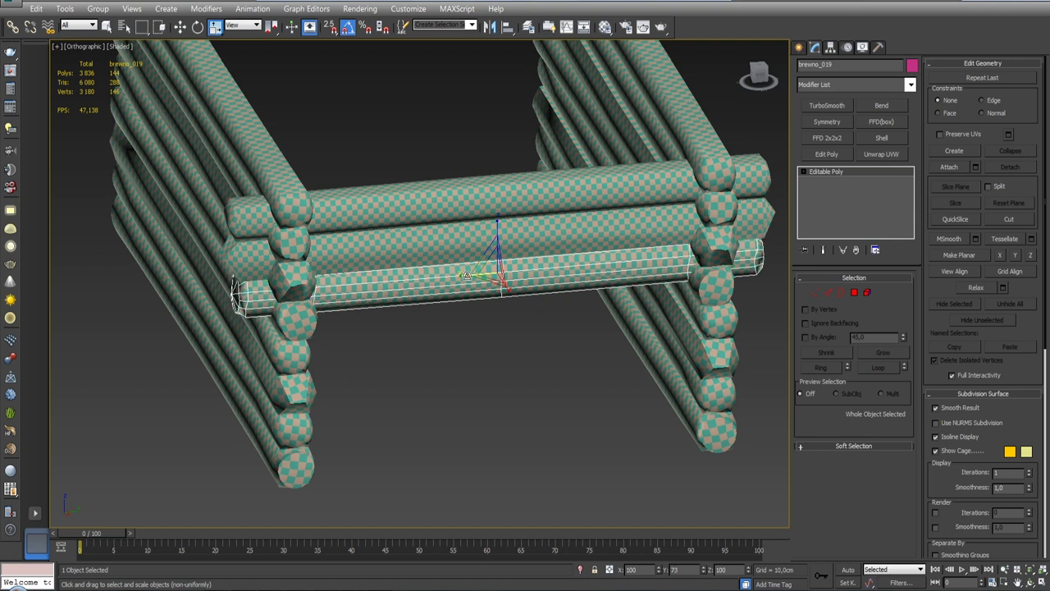
alt+middle_drag(466, 274, 484, 272)
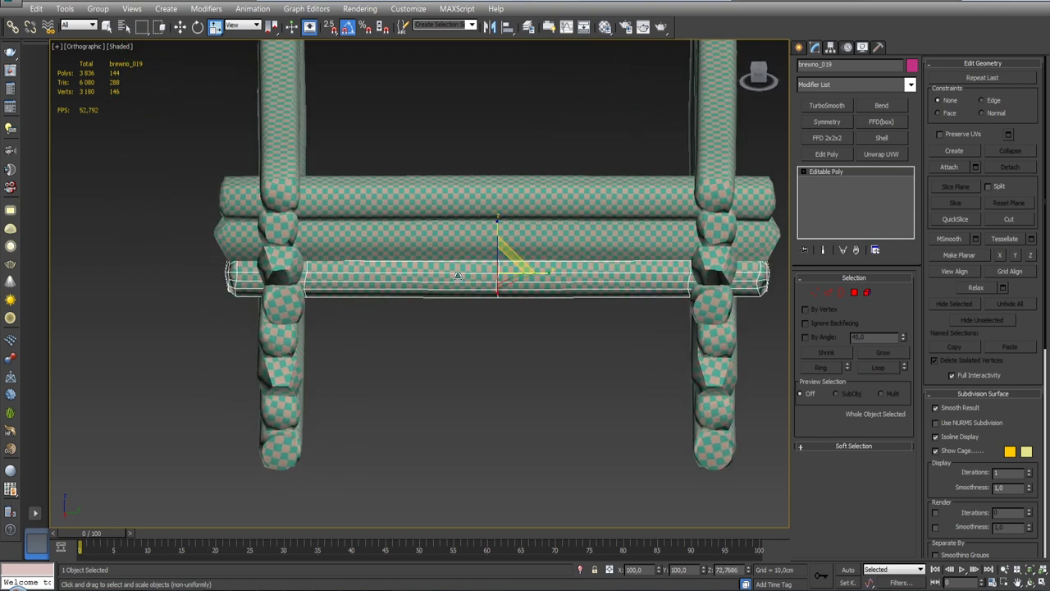
drag(456, 272, 452, 271)
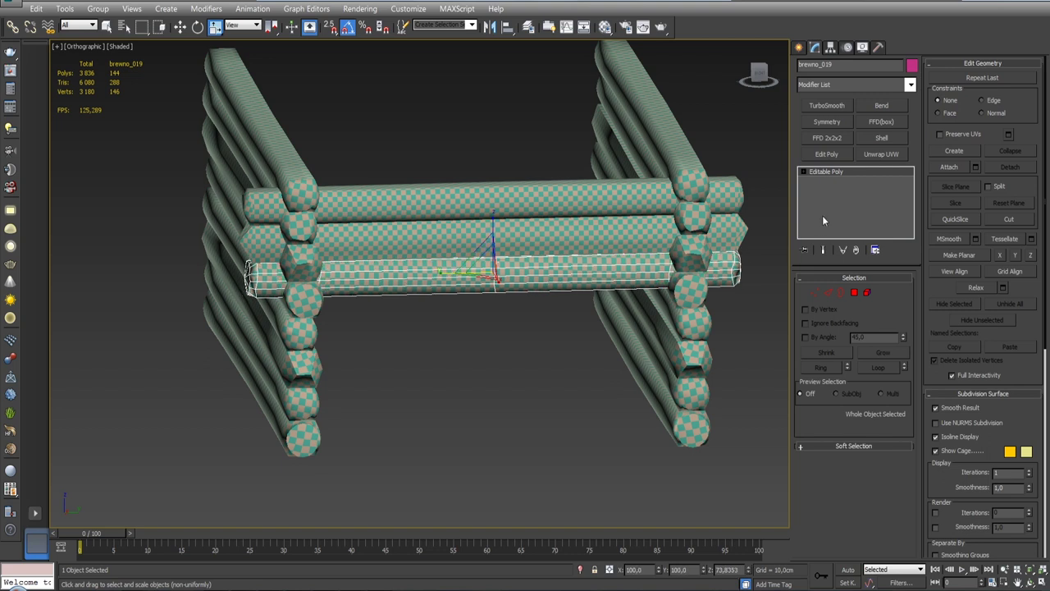
Reset XForm on the crosswise log Brevno_019 and collapse its stack to Editable Poly.
click(878, 47)
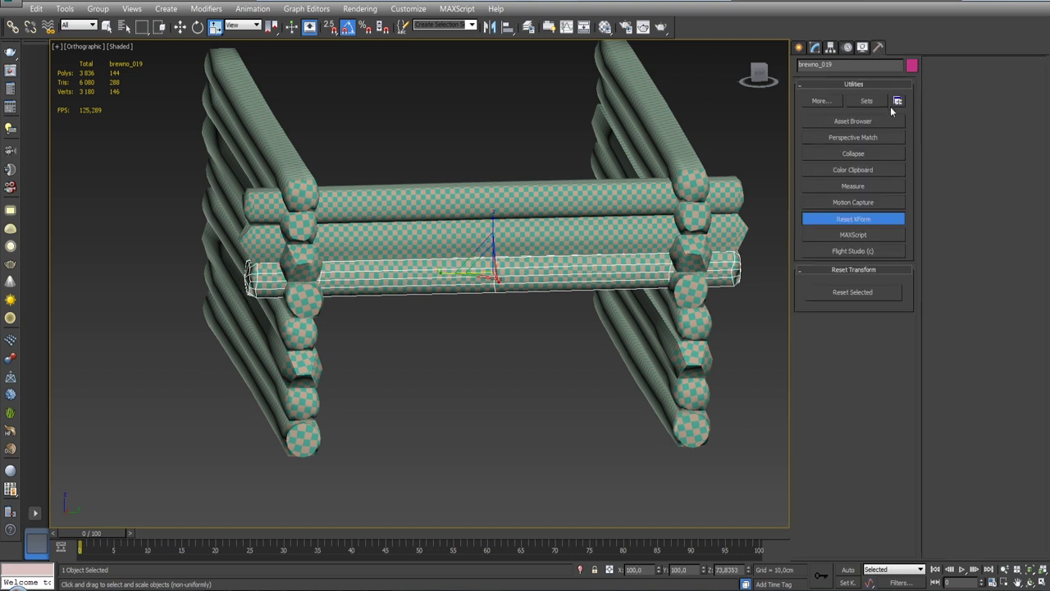
click(814, 48)
right_click(842, 173)
click(894, 289)
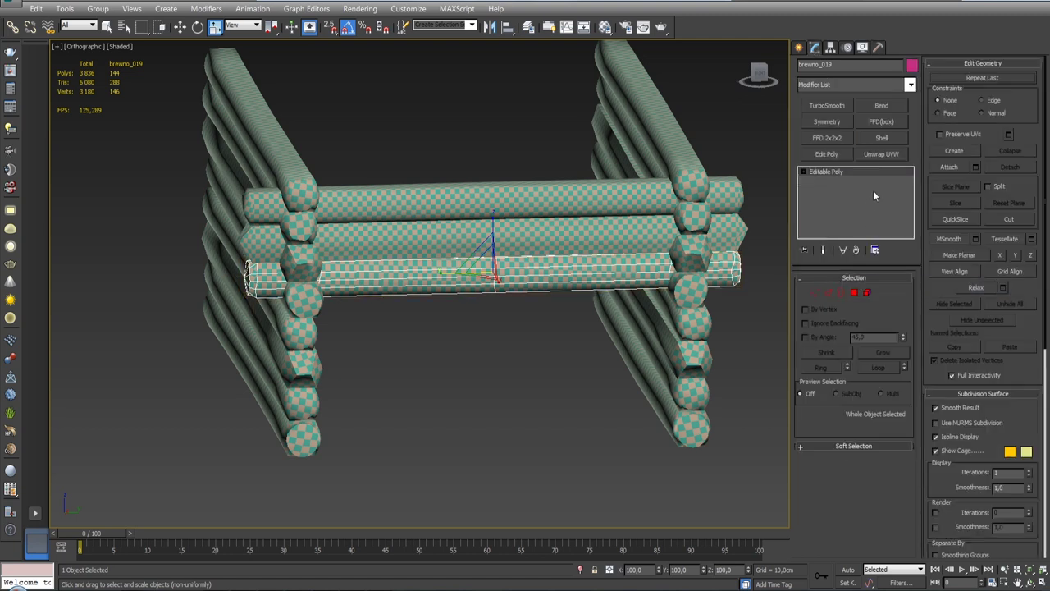
Add Unwrap UVW, hide map seams, and relax all the log's UVs by polygon angles.
click(883, 154)
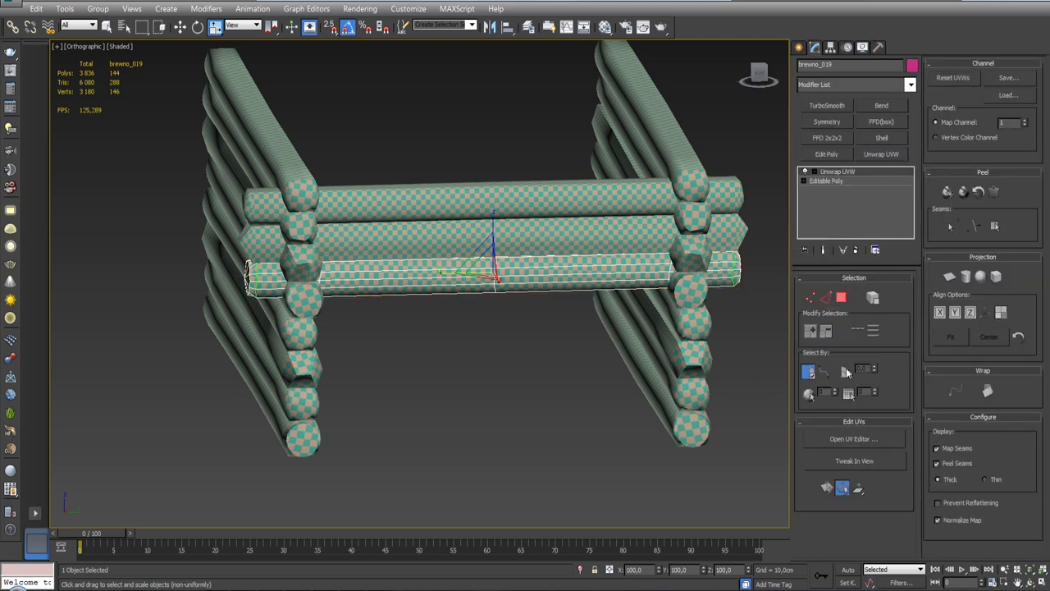
click(943, 447)
click(849, 444)
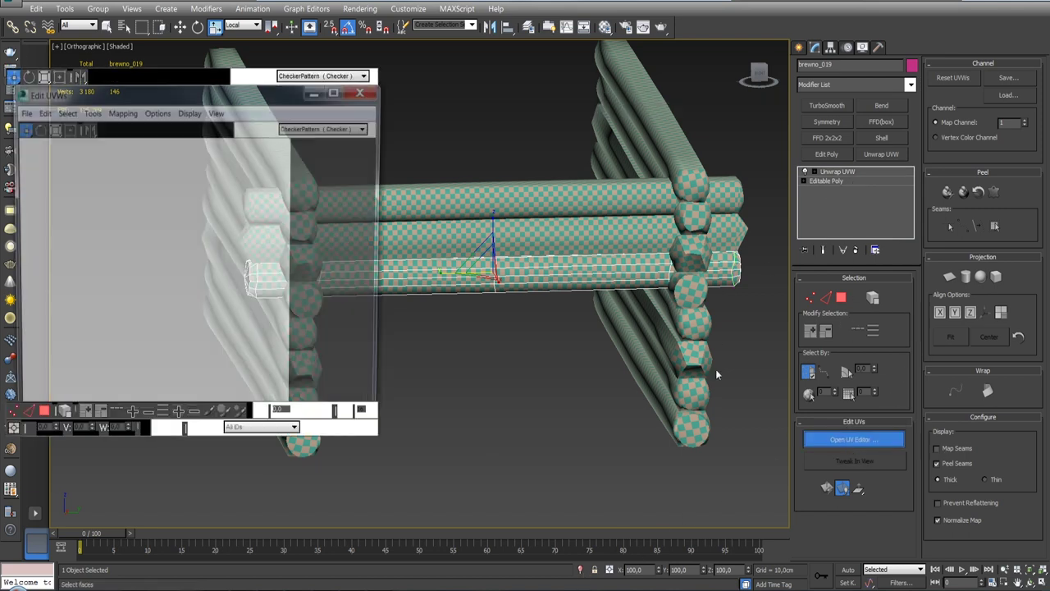
drag(381, 441, 439, 533)
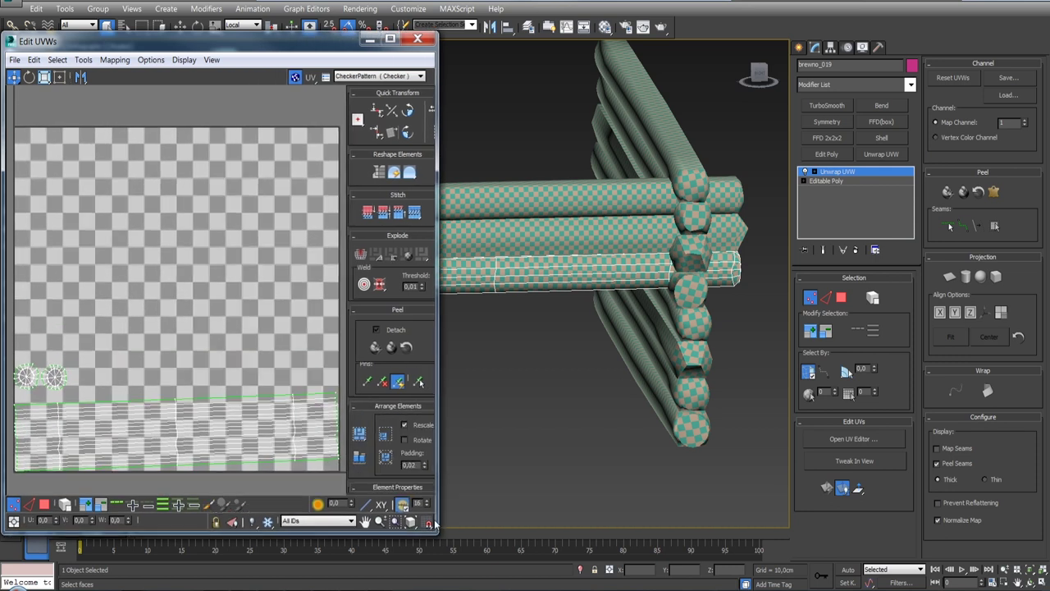
key(ctrl+a)
right_click(231, 340)
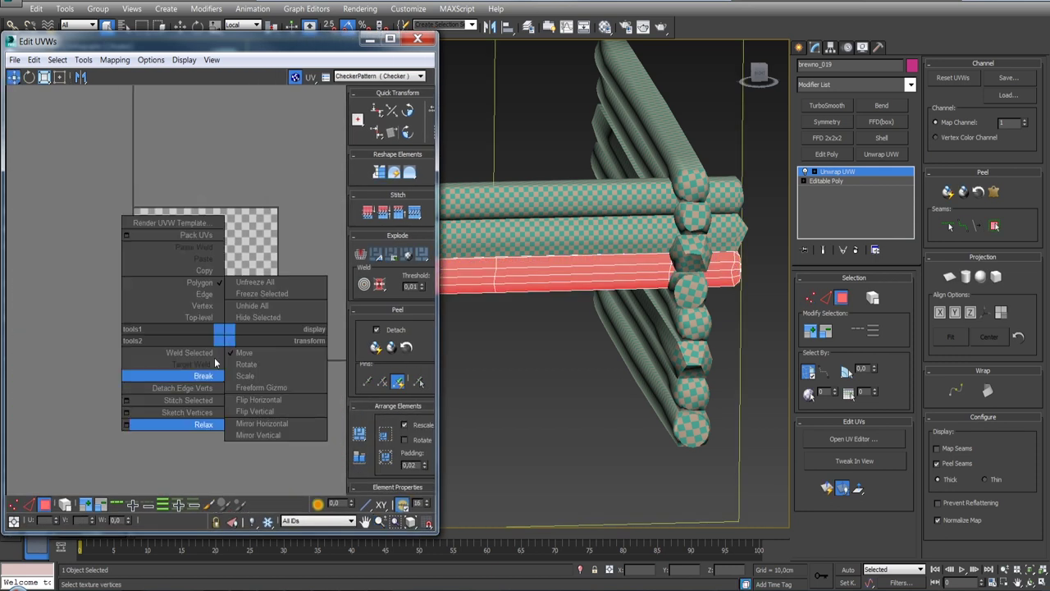
click(131, 425)
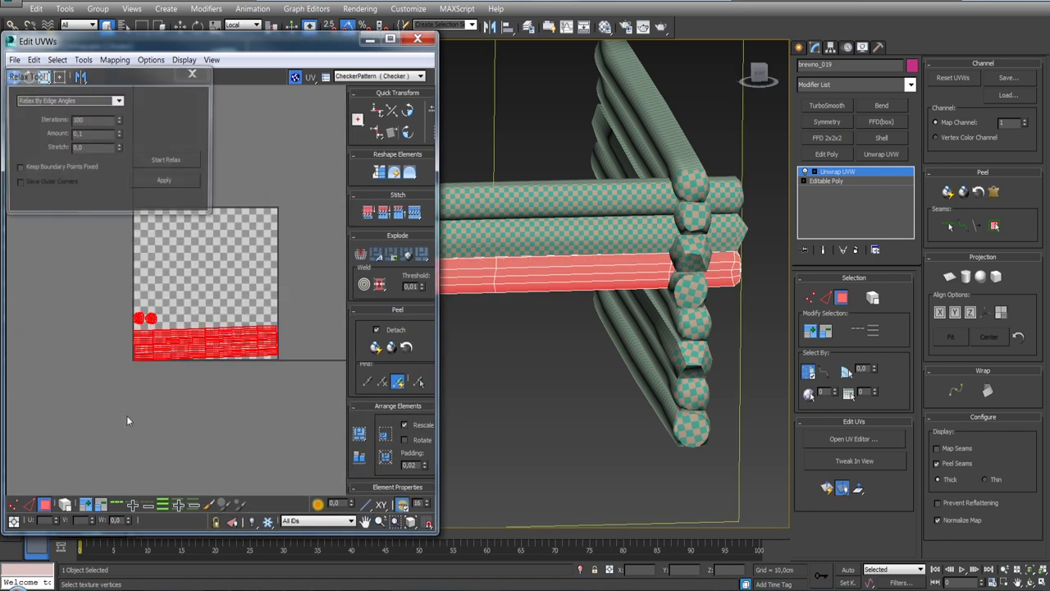
click(119, 100)
click(107, 111)
click(158, 164)
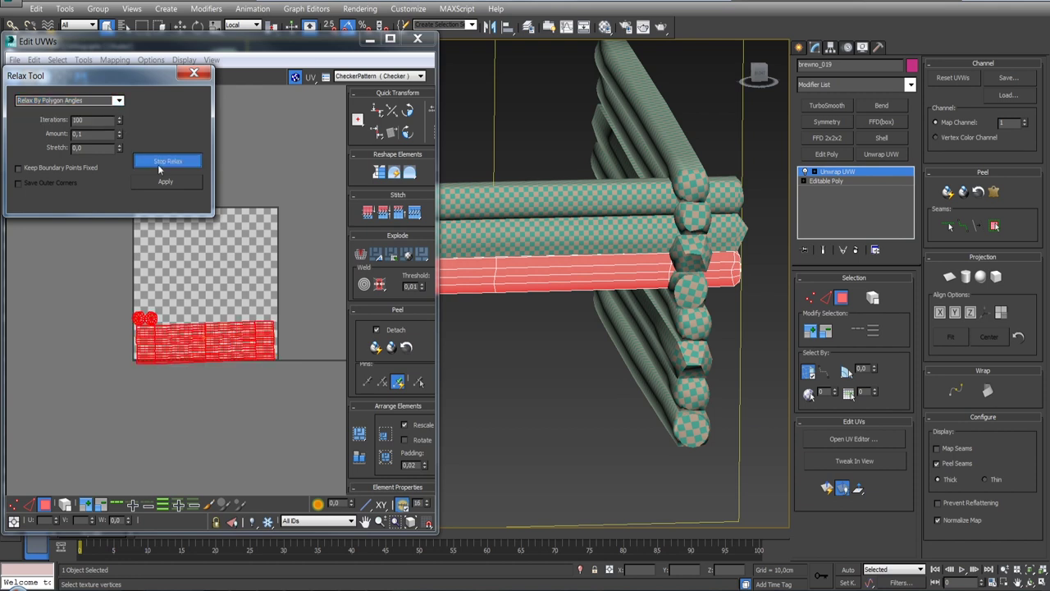
click(157, 161)
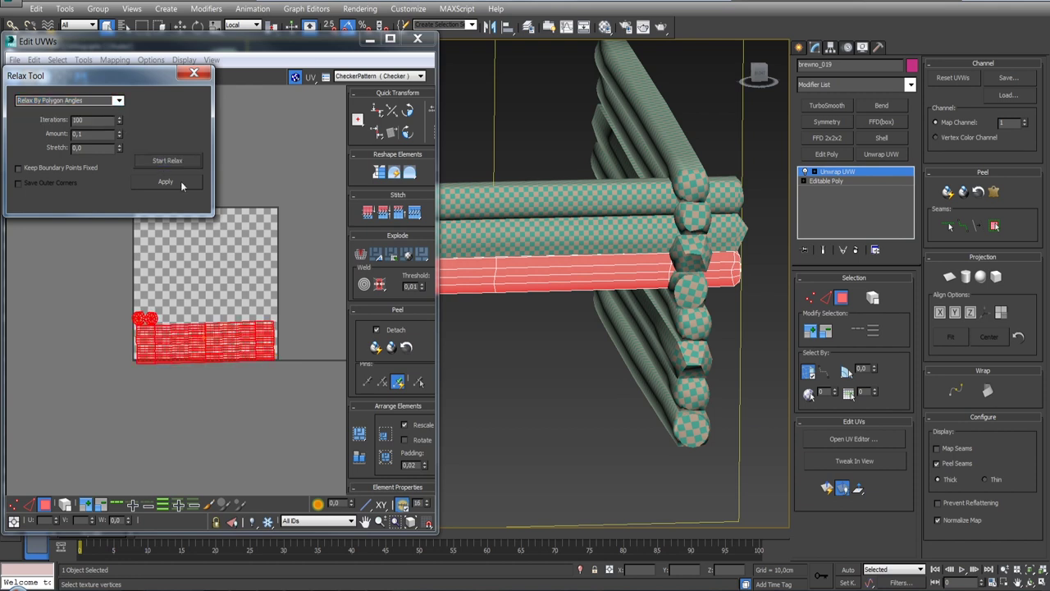
click(181, 182)
Pack the UV islands with rotation allowed, then collapse Unwrap UVW into the Editable Poly.
click(404, 440)
click(385, 437)
click(359, 434)
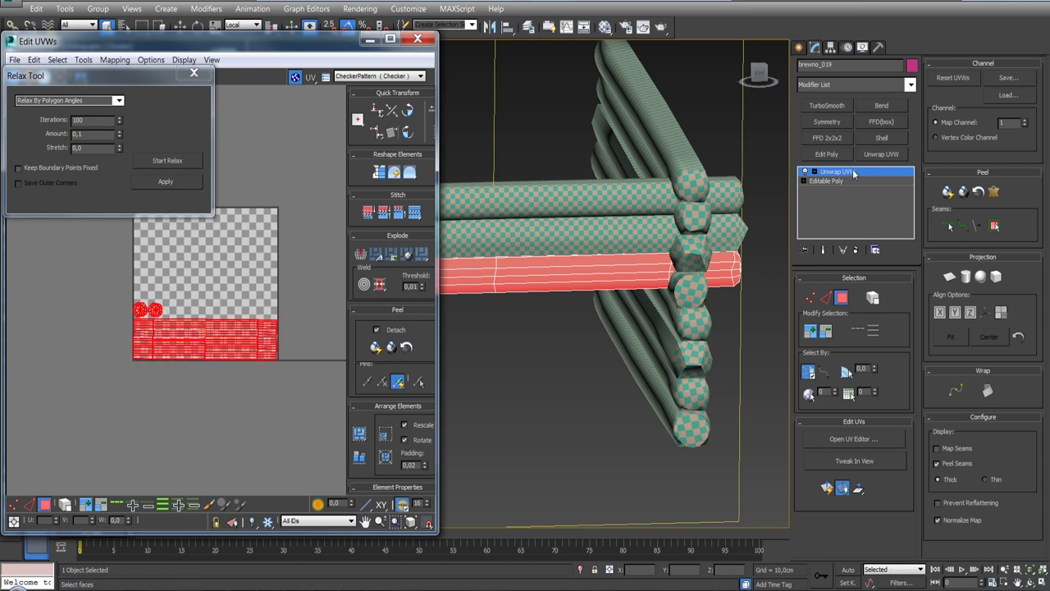
right_click(854, 172)
click(903, 279)
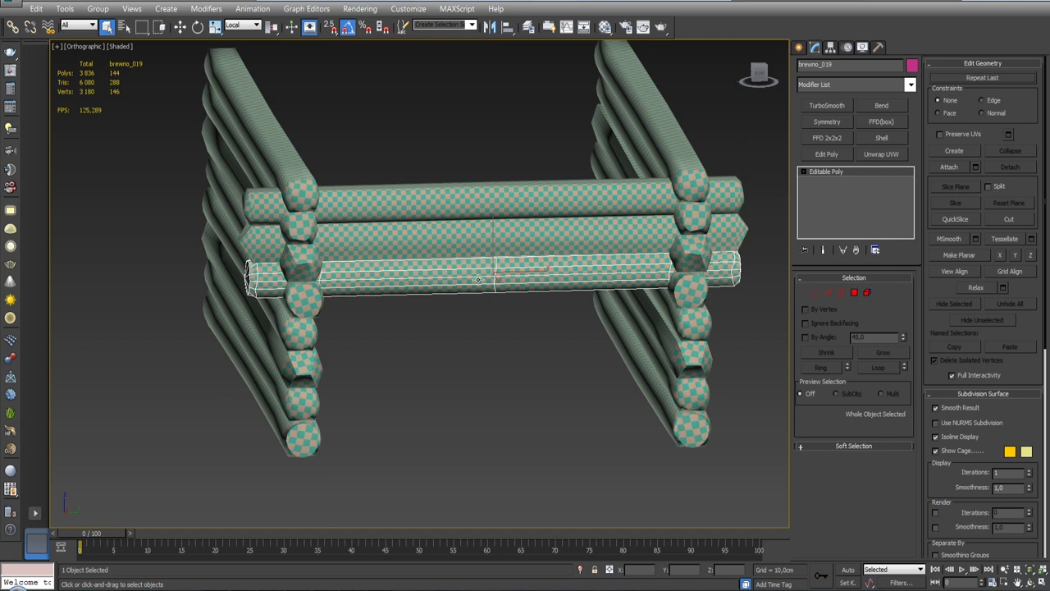
Orbit to the wall corner, switch to Select and Move, and select brevno_017 plus the log below.
alt+middle_drag(476, 277, 369, 279)
alt+middle_drag(595, 282, 613, 282)
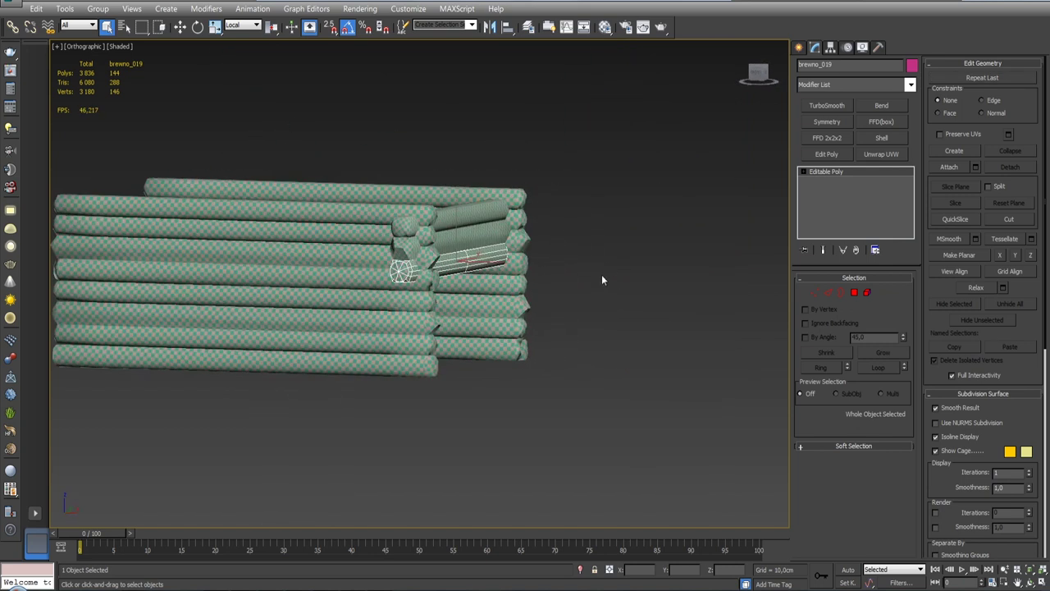
key(l)
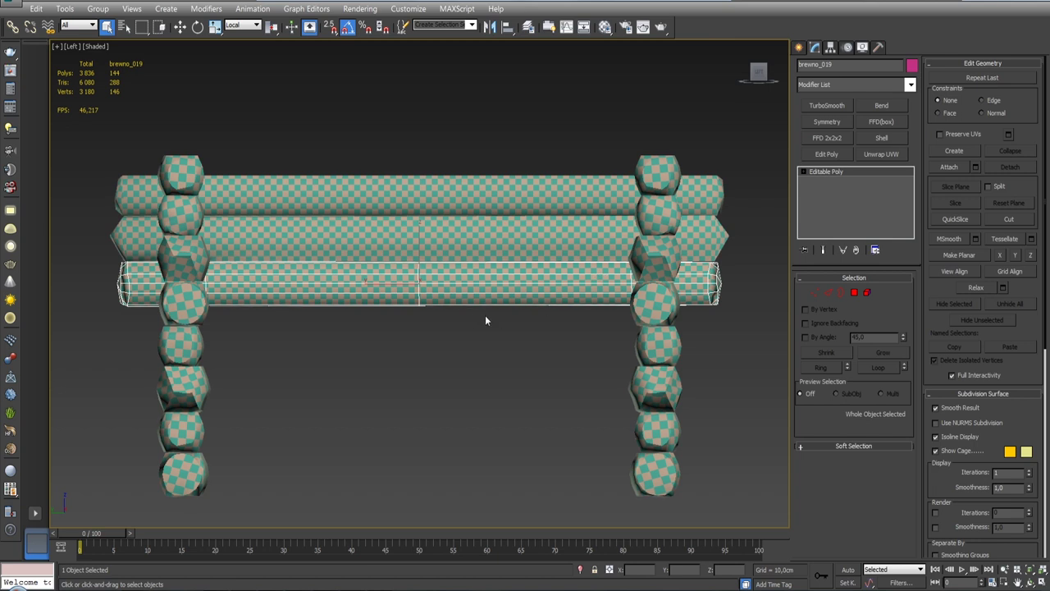
mouse_move(471, 313)
alt+middle_down()
mouse_move(345, 285)
mouse_move(415, 272)
alt+middle_up()
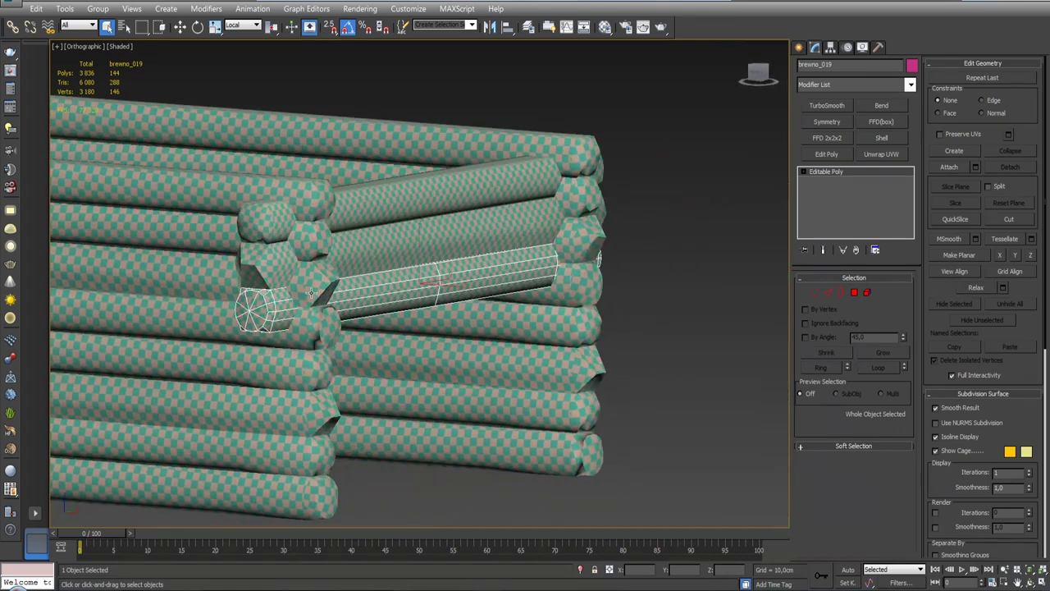
key(w)
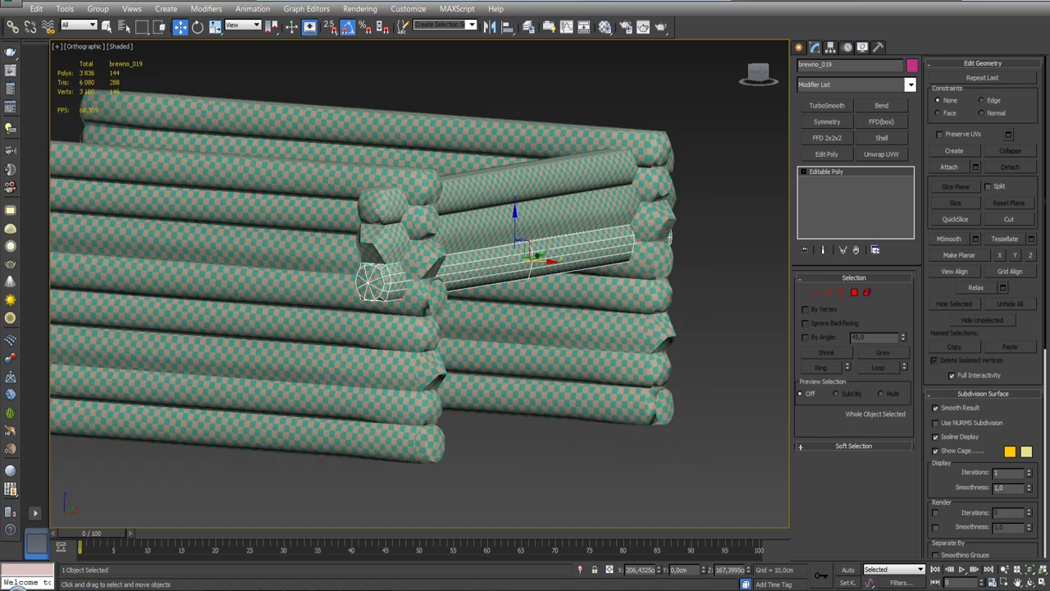
mouse_move(499, 171)
alt+middle_down()
mouse_move(427, 246)
mouse_move(468, 263)
alt+middle_up()
scroll(468, 263, up, 3)
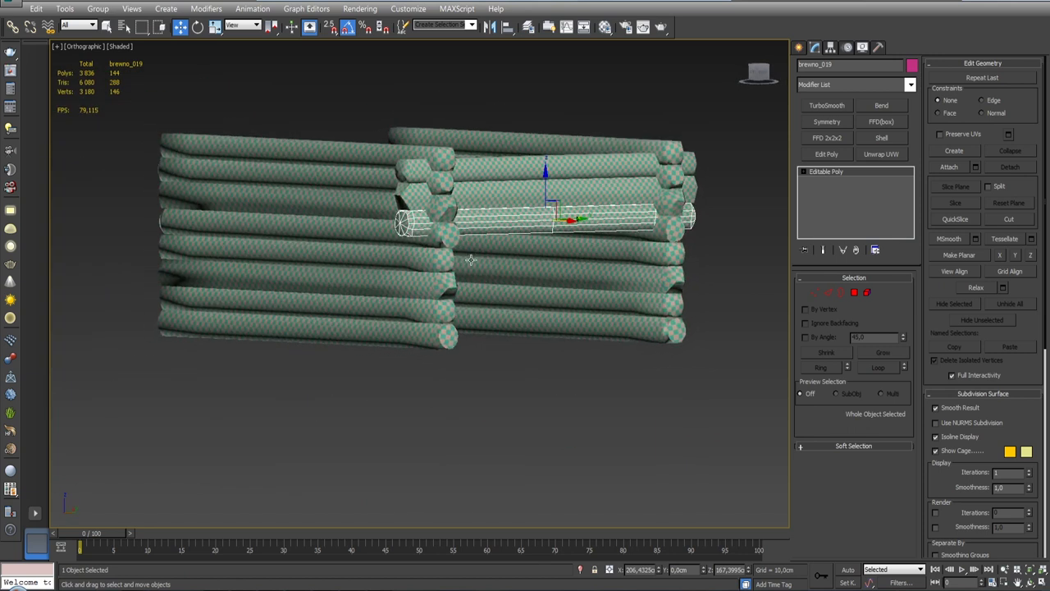
alt+middle_drag(500, 235, 502, 194)
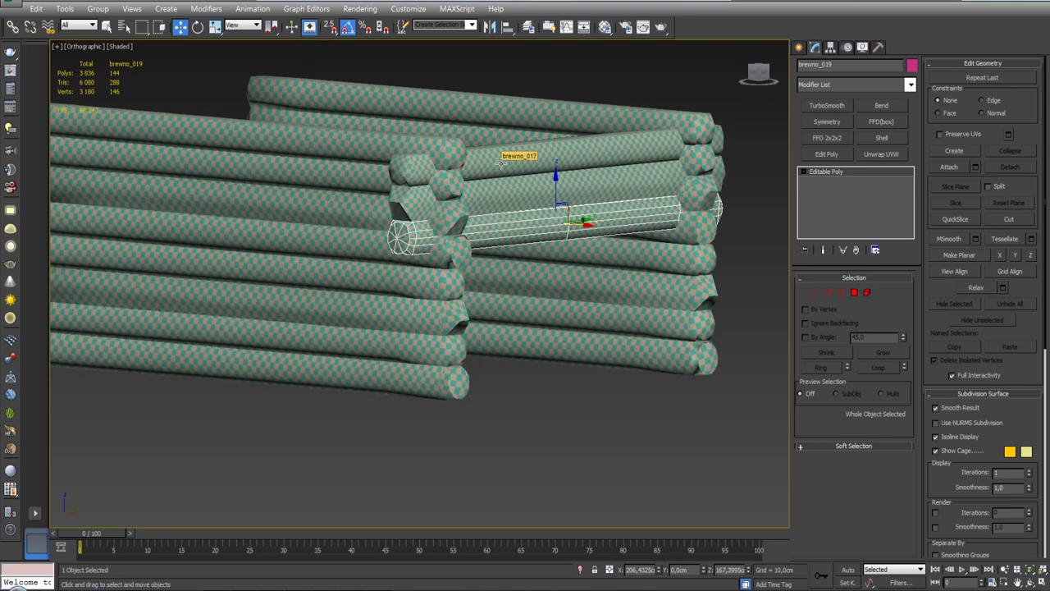
click(502, 164)
ctrl+click(507, 194)
Add the third log and Shift-drag instanced copies of the three logs down the wall.
ctrl+click(510, 223)
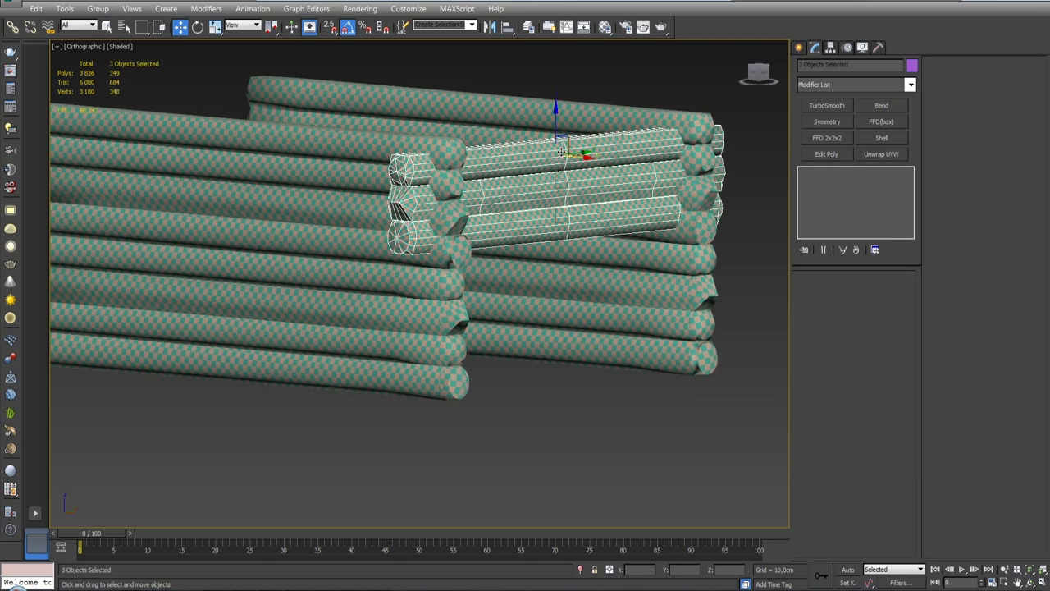
shift+drag(565, 113, 553, 243)
click(459, 261)
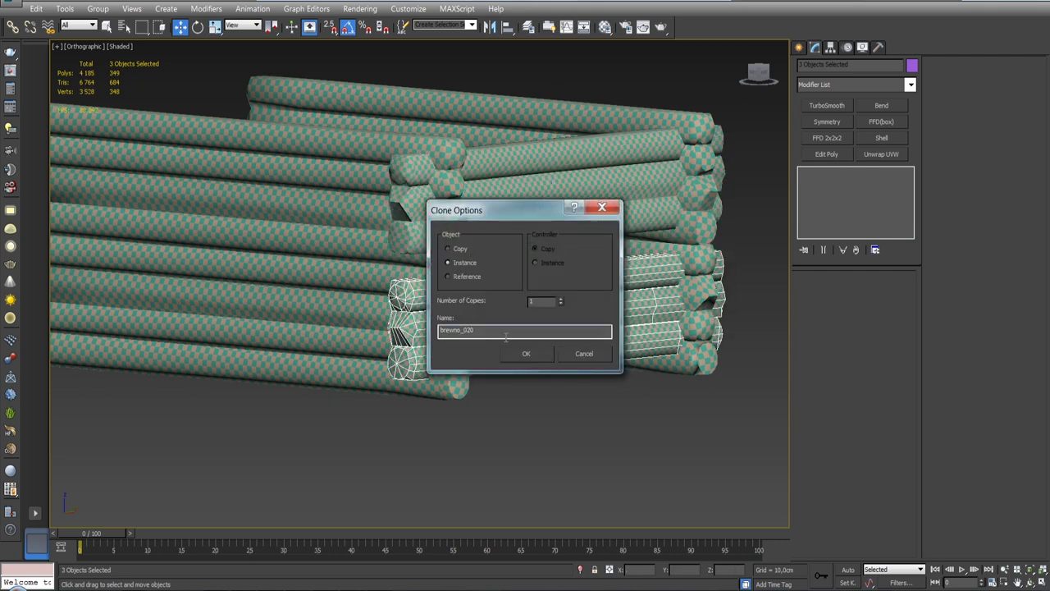
click(526, 353)
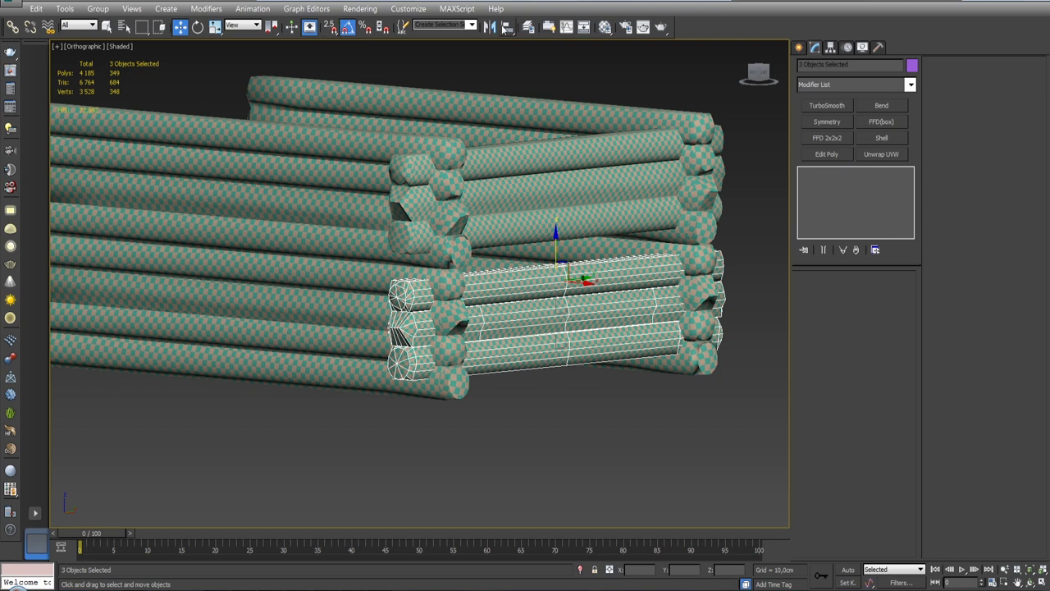
Cancel a trial height alignment and group the three copied logs as Group001.
click(508, 26)
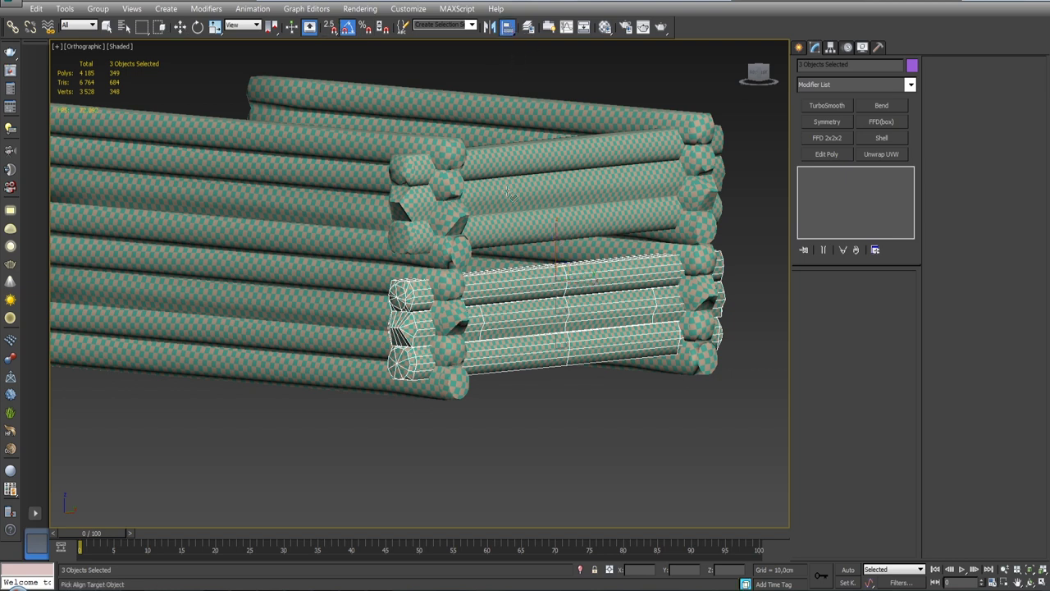
click(506, 232)
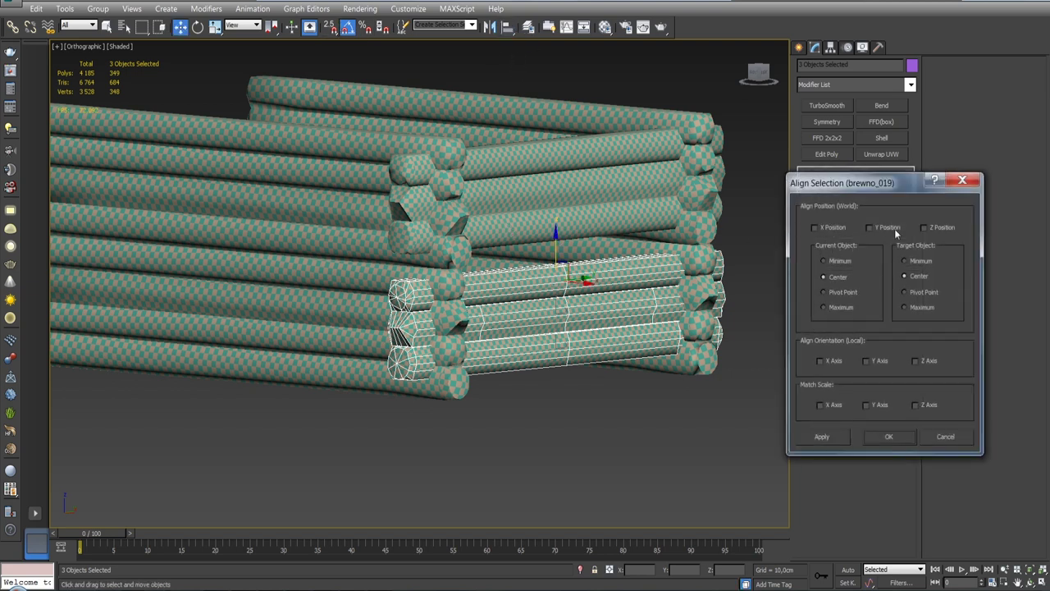
click(924, 228)
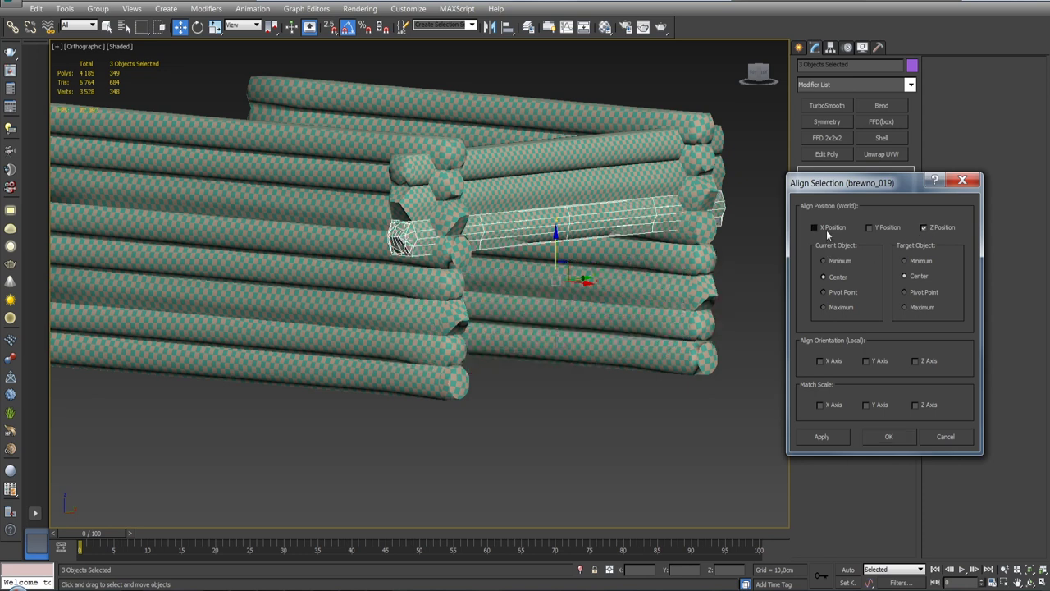
click(851, 262)
click(911, 308)
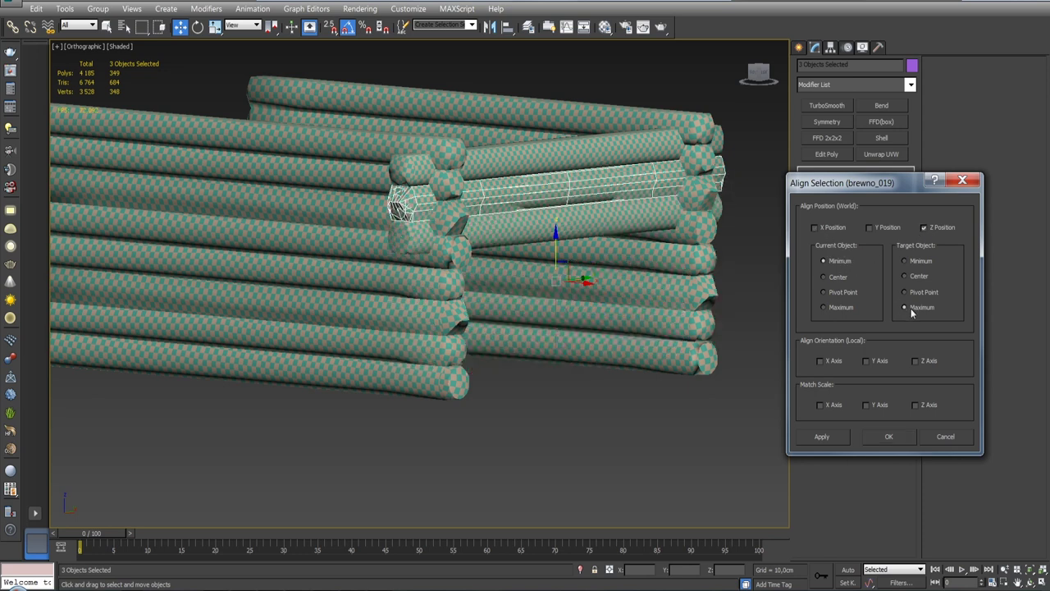
click(946, 437)
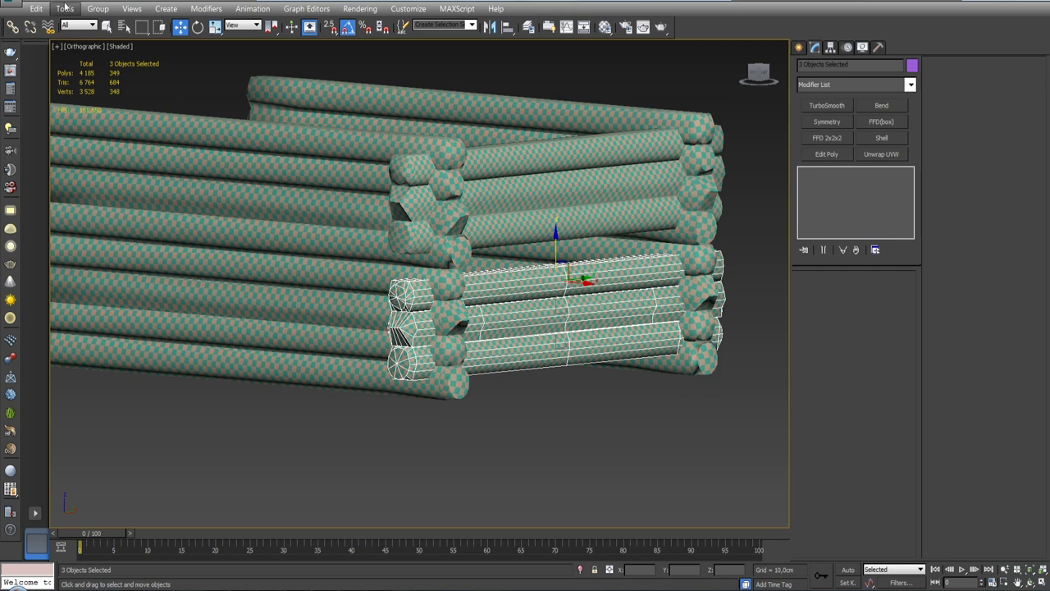
click(98, 9)
click(106, 25)
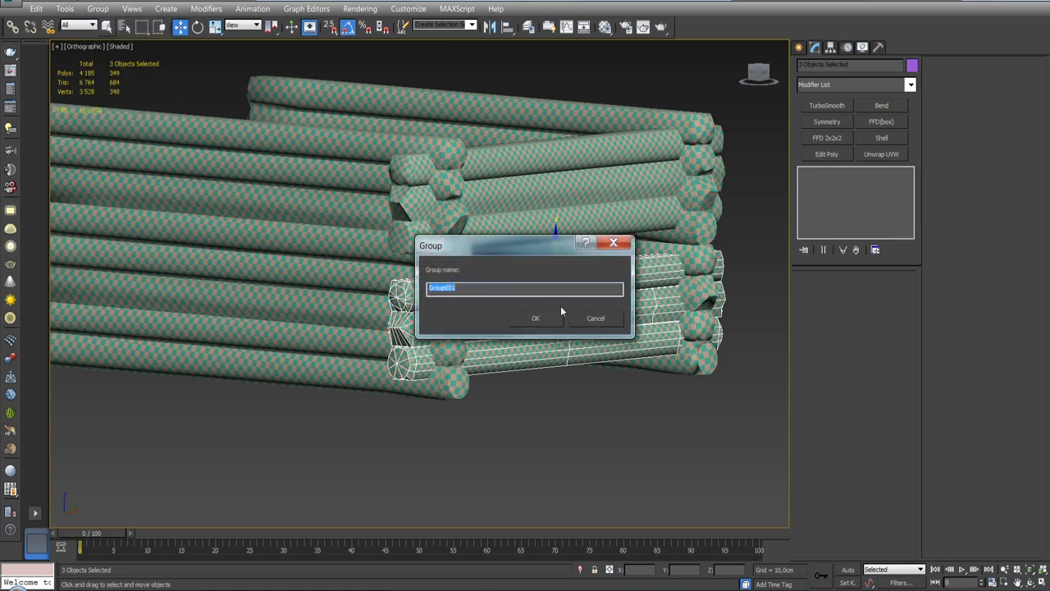
click(552, 318)
Align Group001 on Z, its top to the target log's bottom.
click(527, 27)
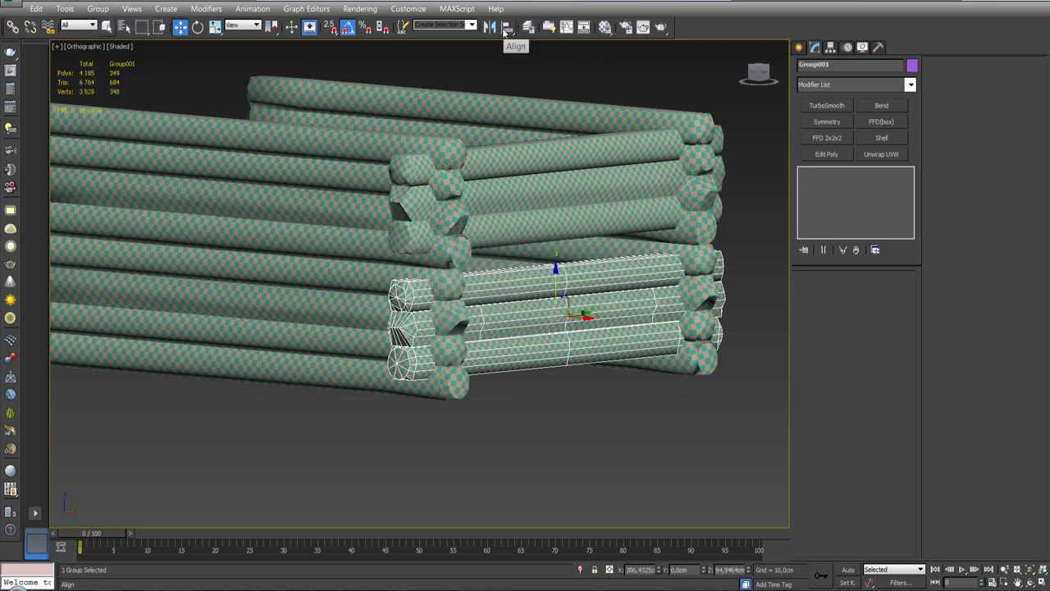
click(518, 233)
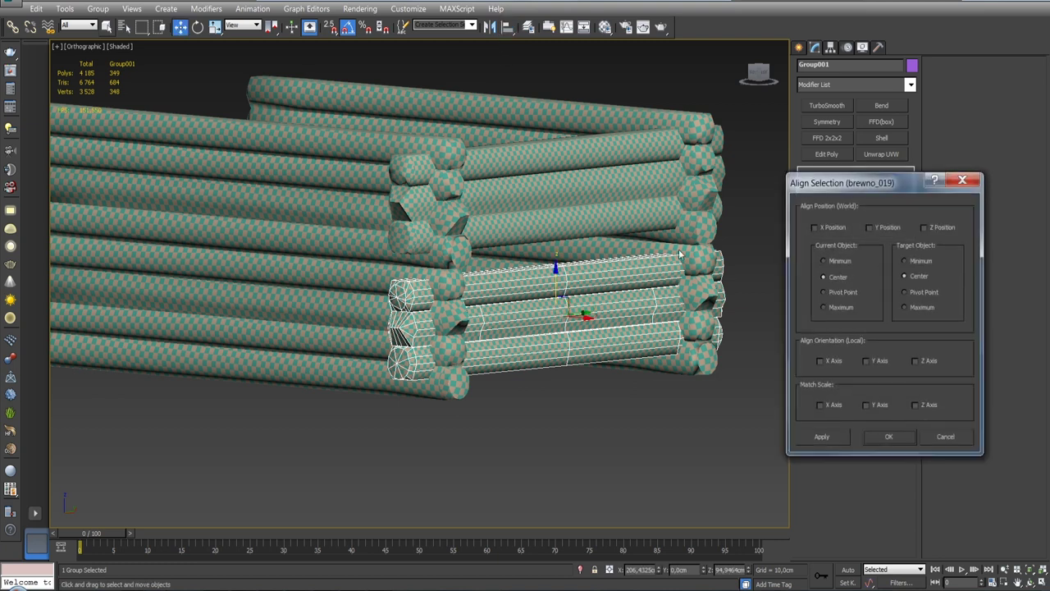
click(925, 228)
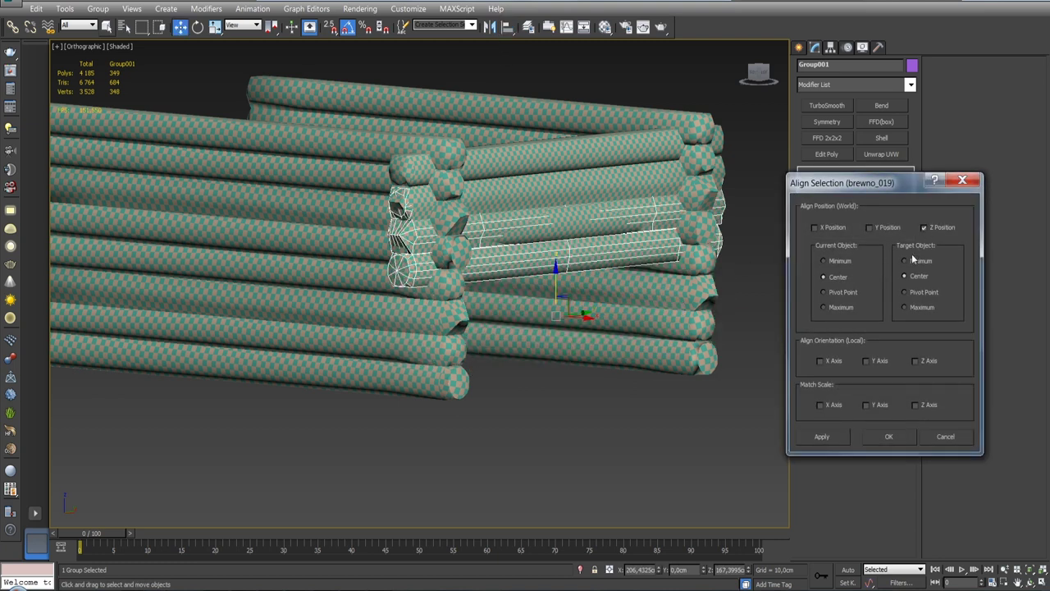
click(846, 260)
click(913, 307)
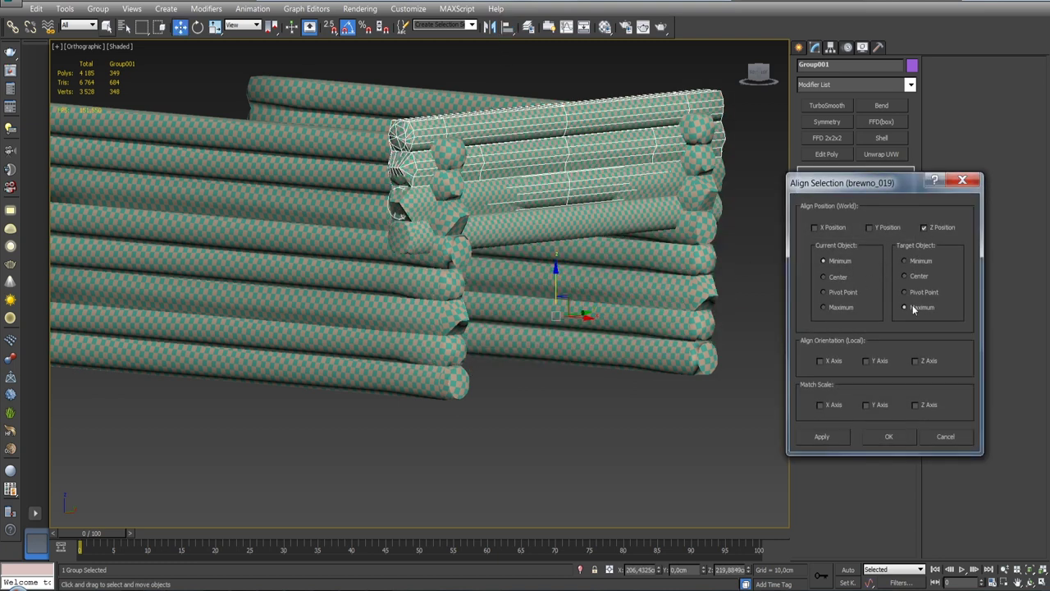
click(909, 262)
click(837, 307)
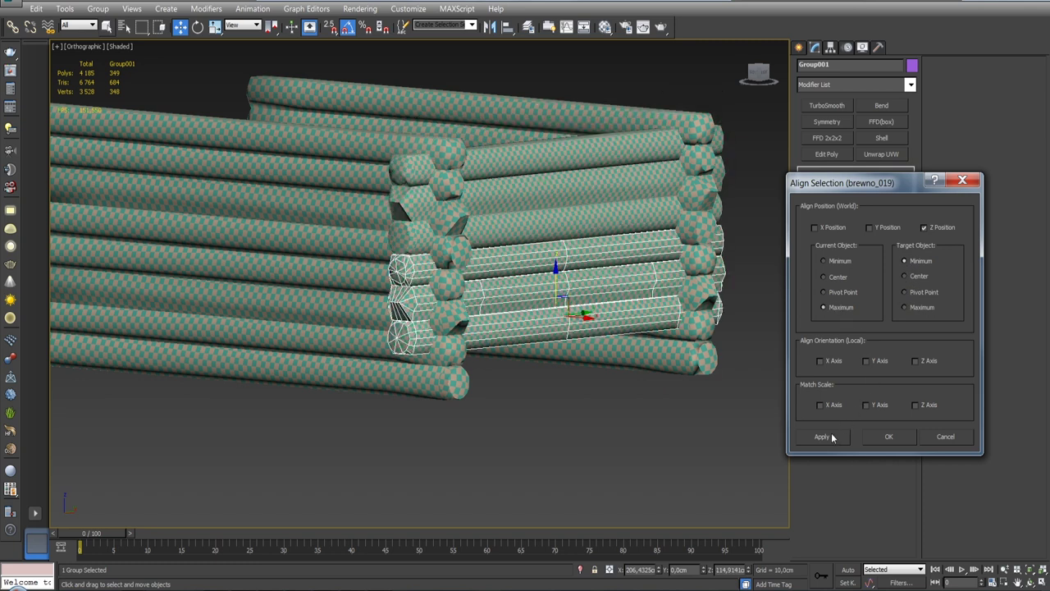
click(889, 437)
Rotate the log group 180° around the vertical axis.
scroll(543, 348, up, 1)
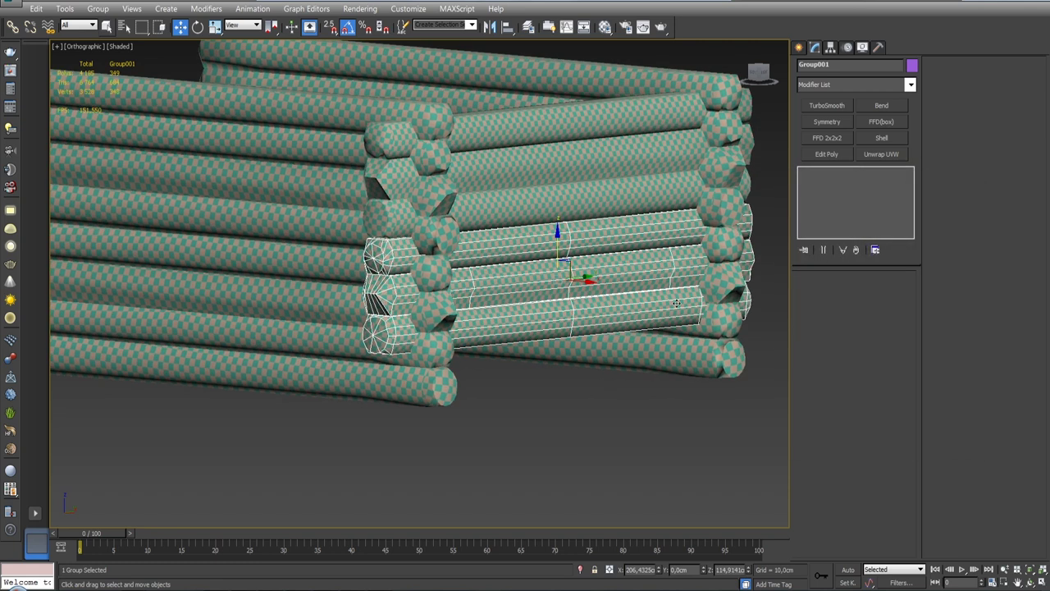
key(e)
drag(540, 283, 738, 288)
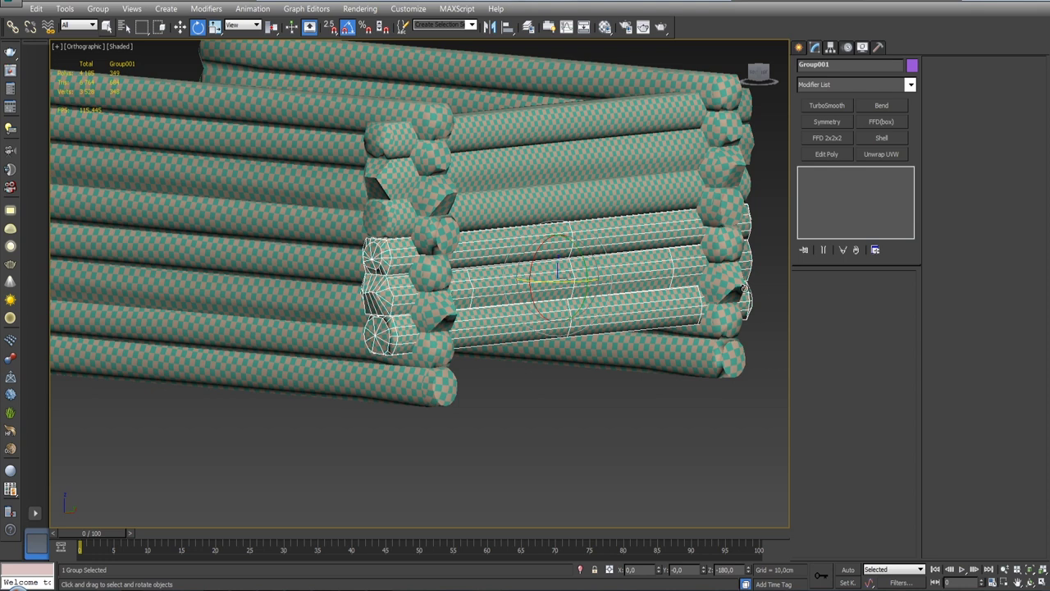
key(w)
Select Group001 and ungroup the three logs.
mouse_move(549, 289)
alt+middle_down()
mouse_move(710, 307)
mouse_move(692, 332)
alt+middle_up()
click(710, 308)
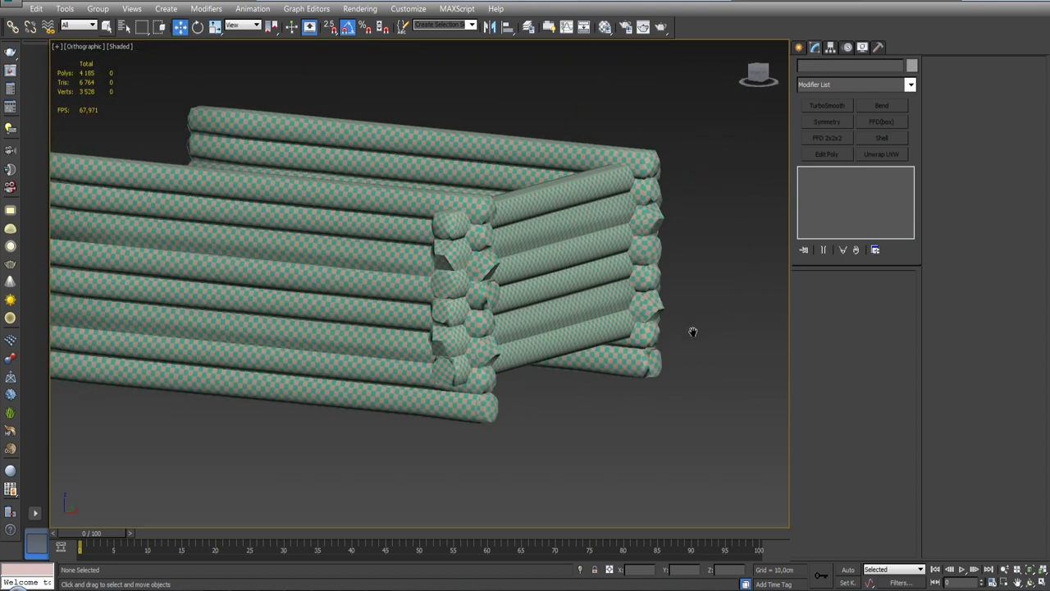
click(534, 328)
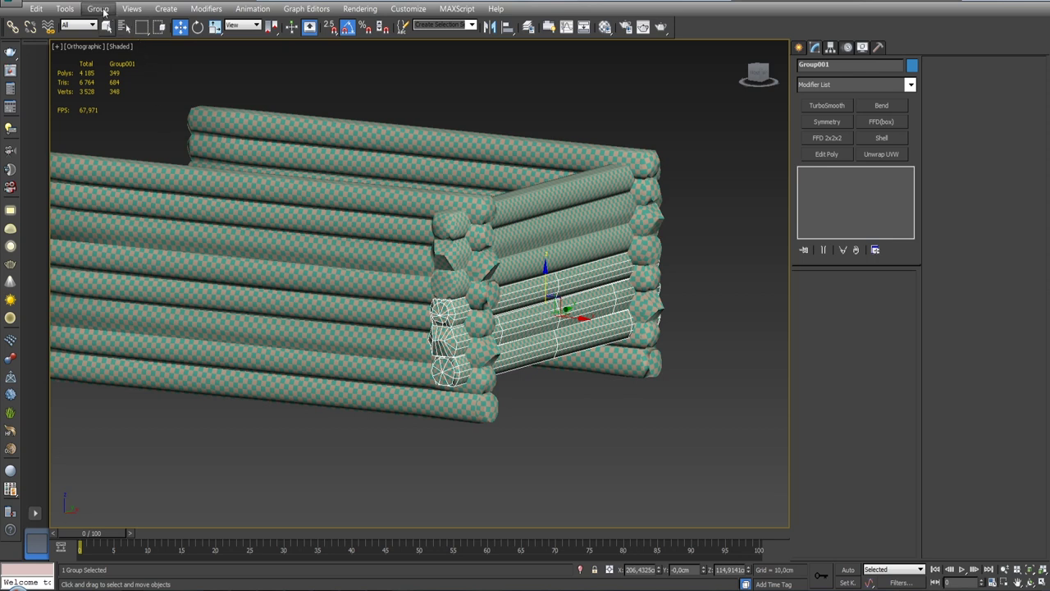
click(98, 8)
click(114, 38)
scroll(685, 374, down, 2)
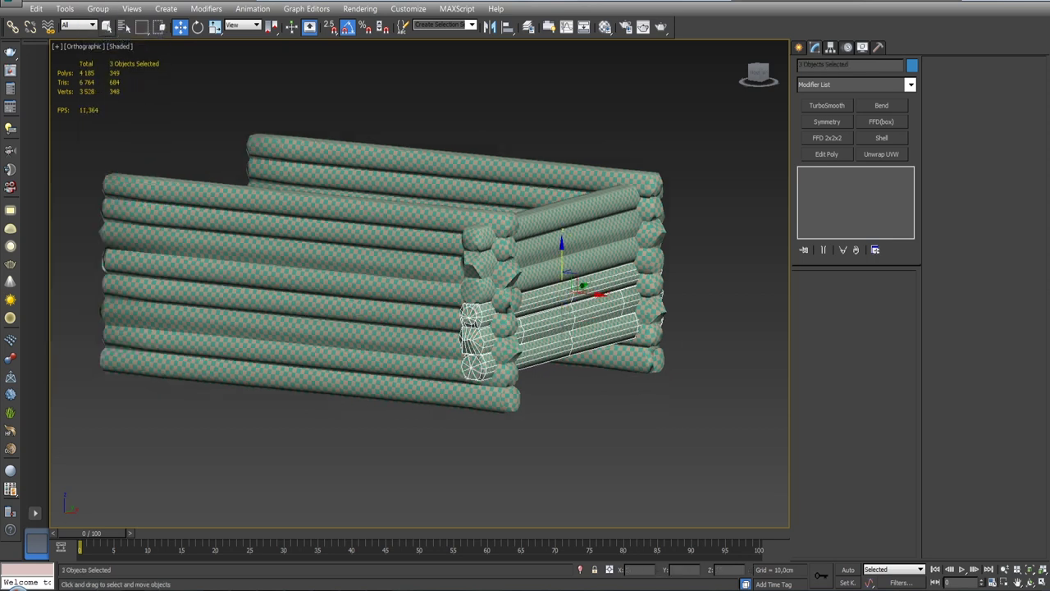
scroll(685, 374, down, 2)
click(685, 374)
scroll(609, 361, up, 5)
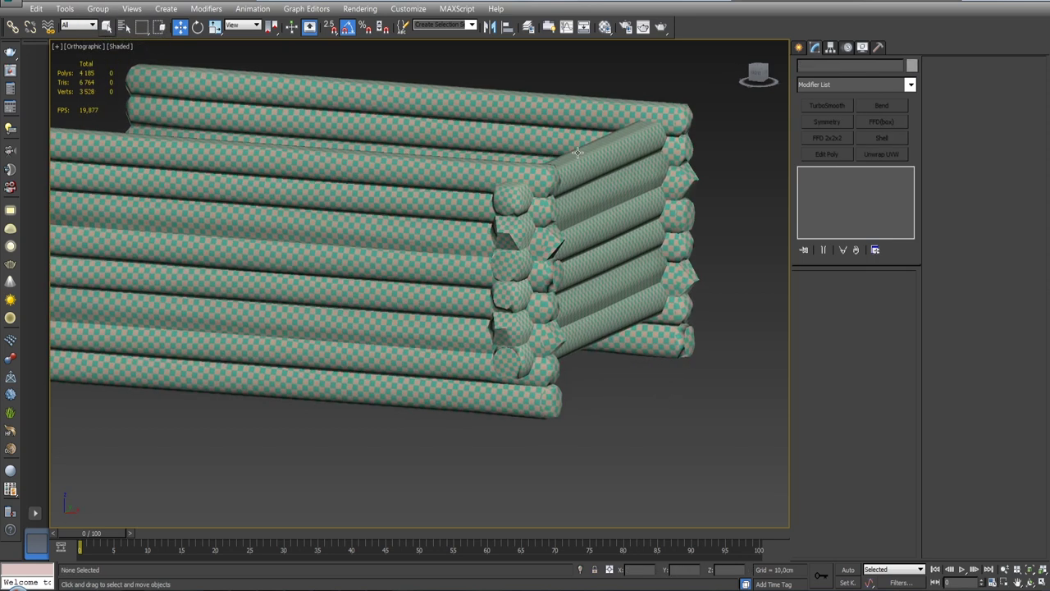
Instance-clone the top log and align its bottom to brevno_017's top on Z.
click(587, 234)
click(582, 124)
shift+drag(583, 124, 606, 165)
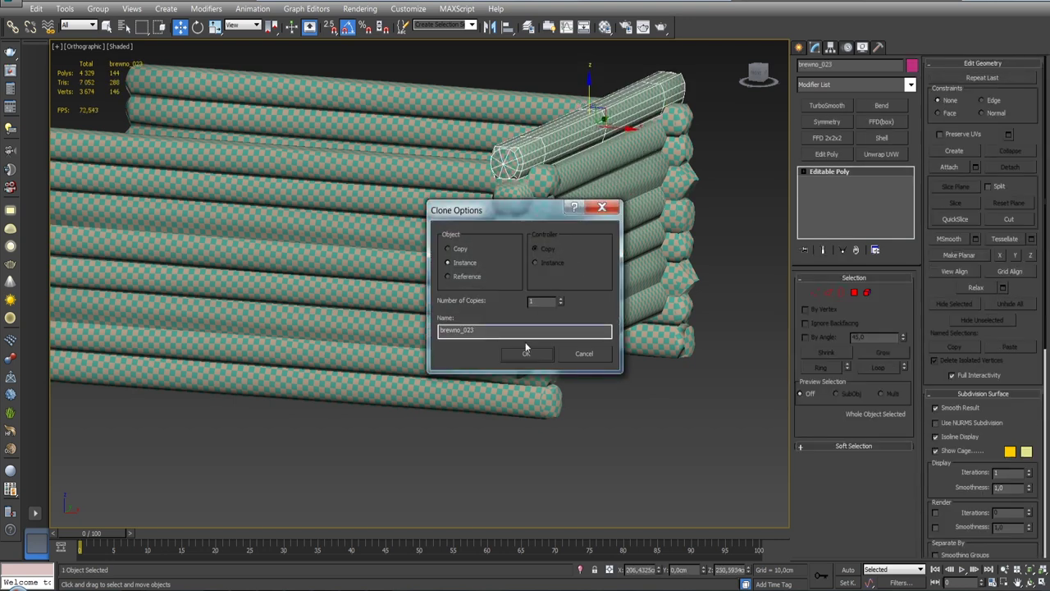
click(526, 351)
alt+middle_drag(526, 351, 554, 82)
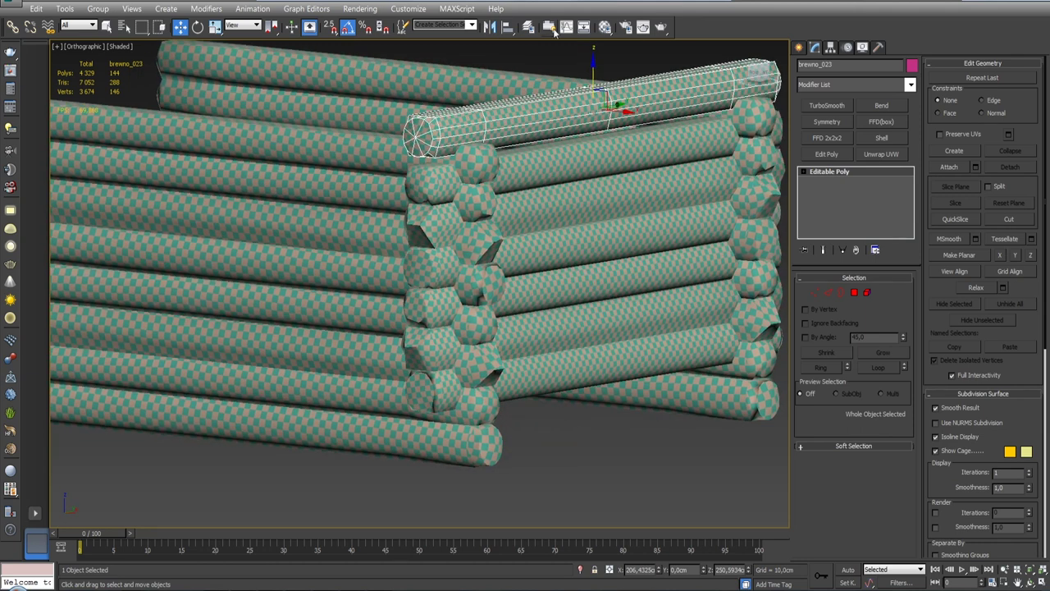
click(508, 26)
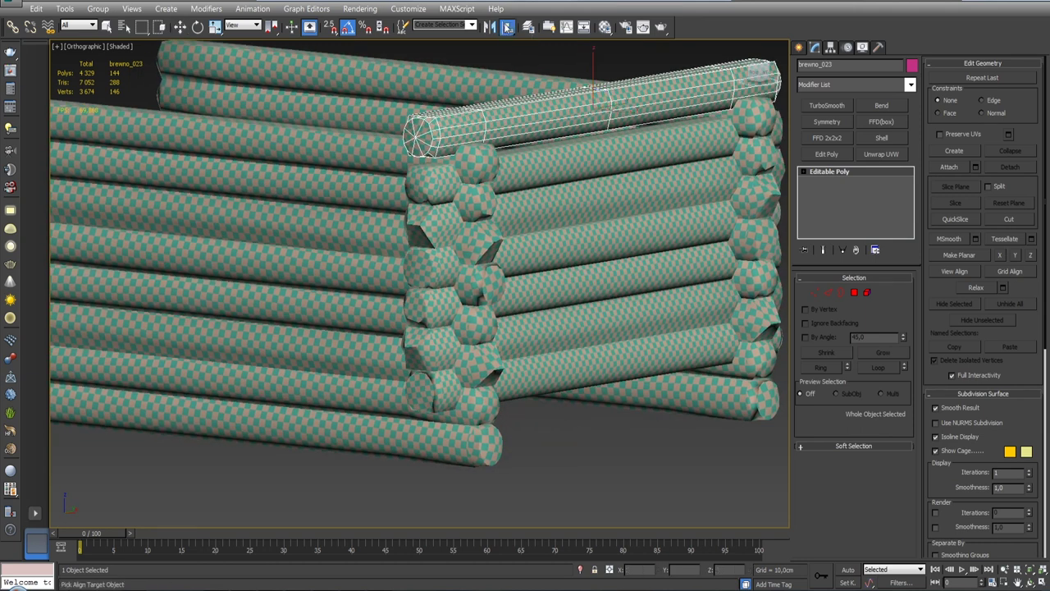
click(557, 162)
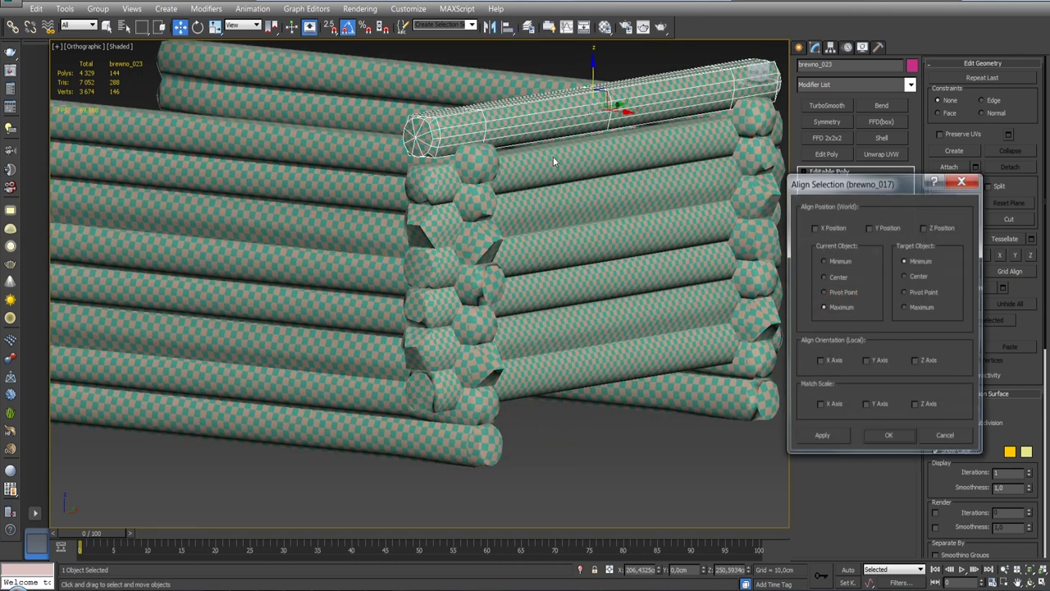
click(925, 227)
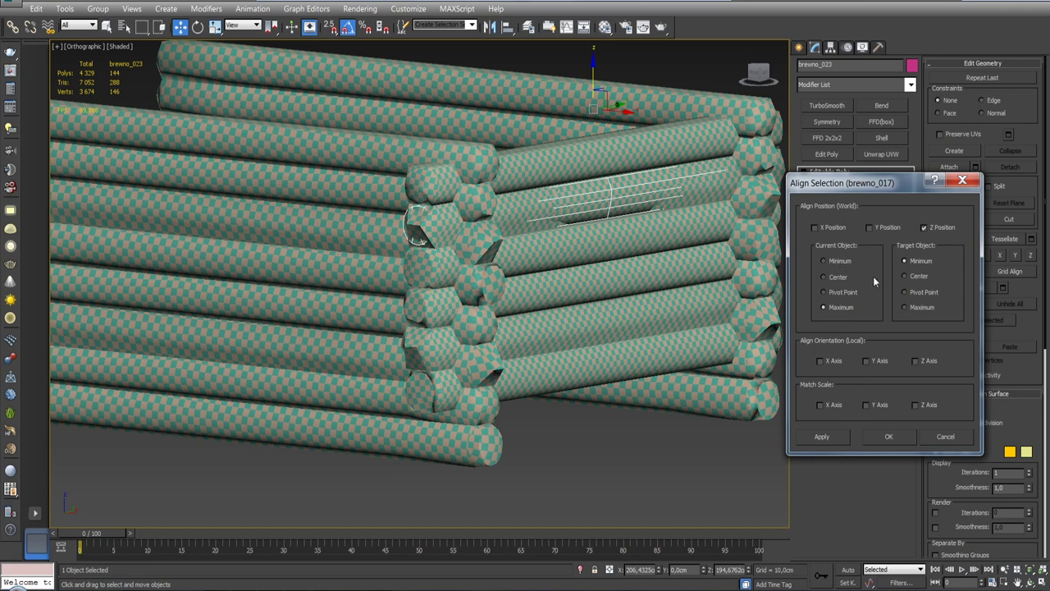
click(842, 263)
click(915, 308)
click(822, 436)
click(889, 436)
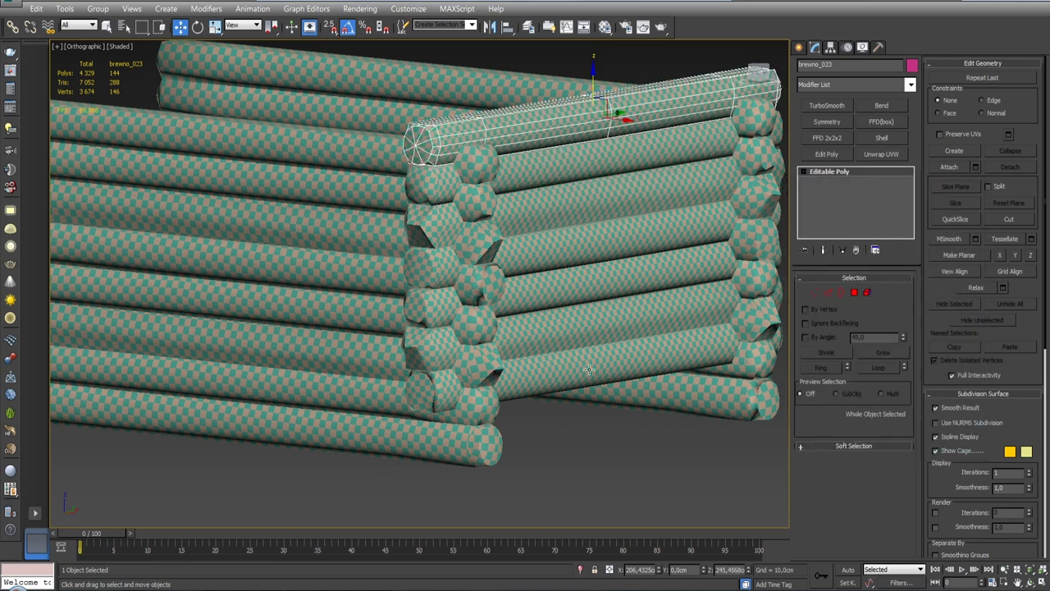
Instance-copy brewno_020 to a lower row, aligning its top to the target log's bottom.
click(536, 294)
shift+drag(593, 266, 607, 390)
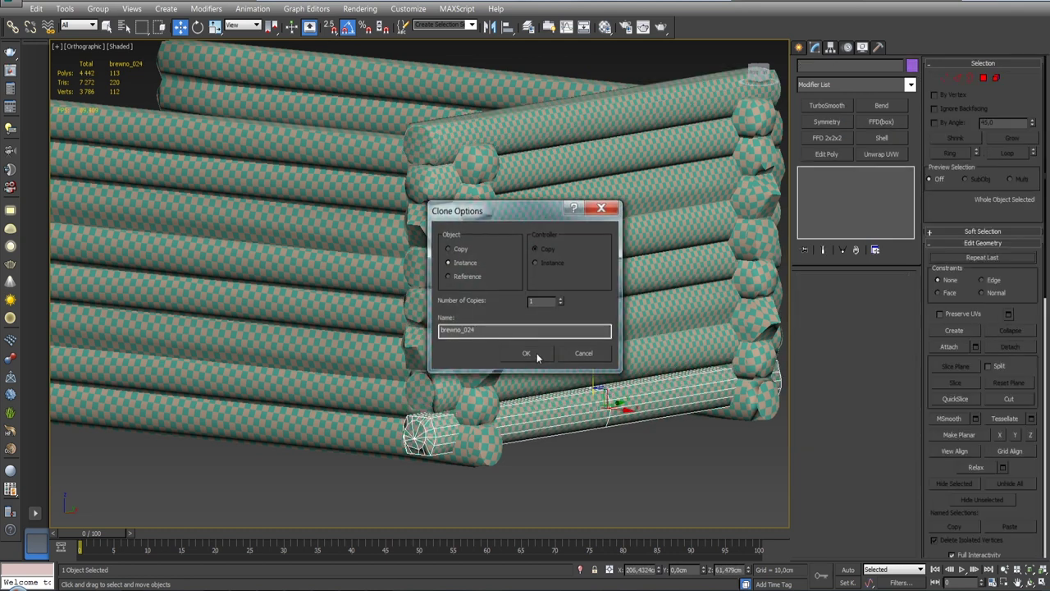
click(537, 352)
key(alt+a)
click(557, 351)
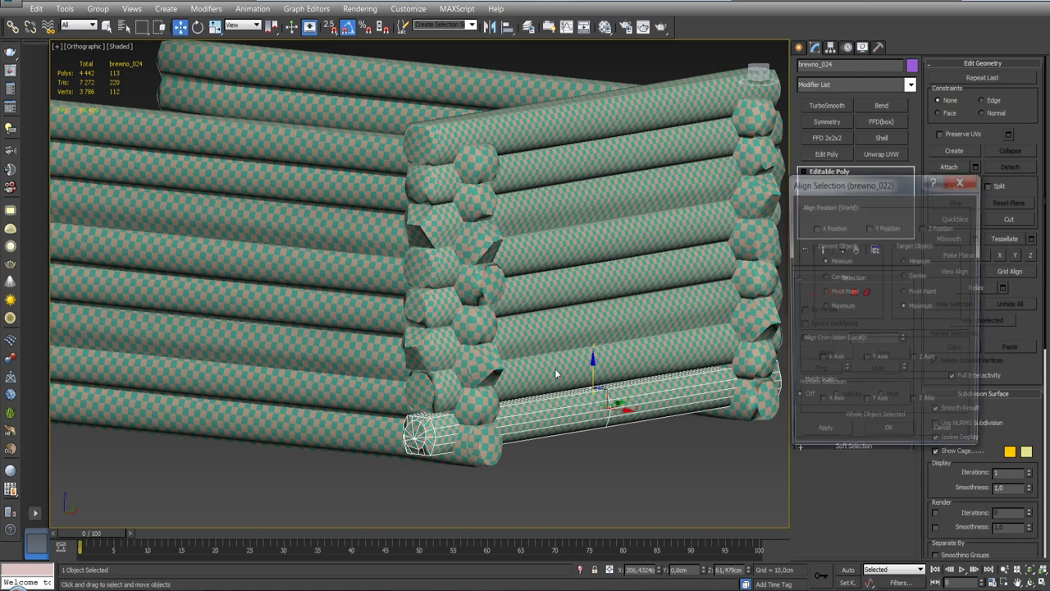
click(942, 230)
click(904, 261)
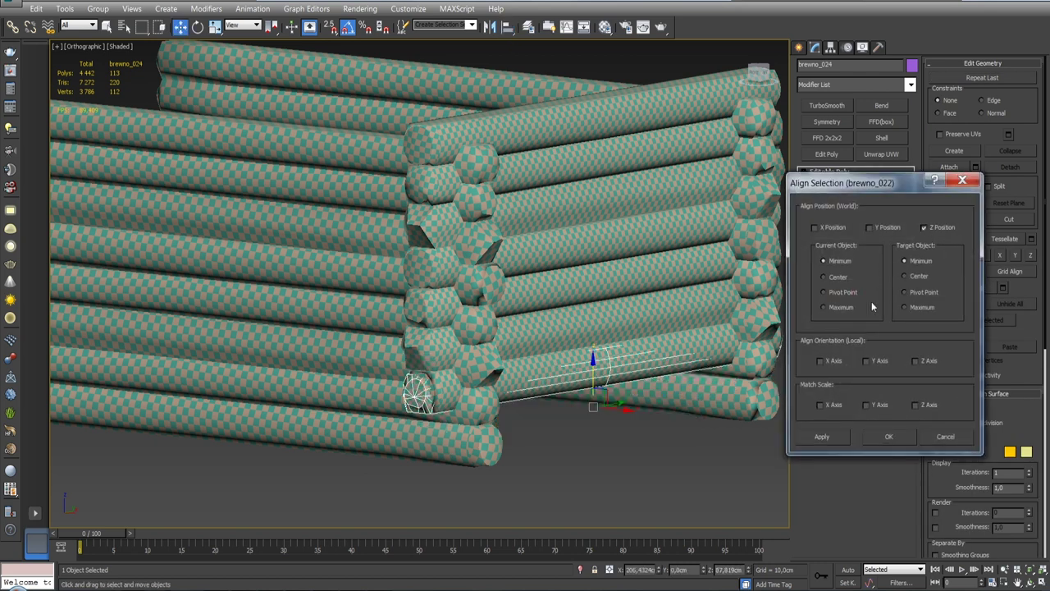
click(852, 308)
click(889, 436)
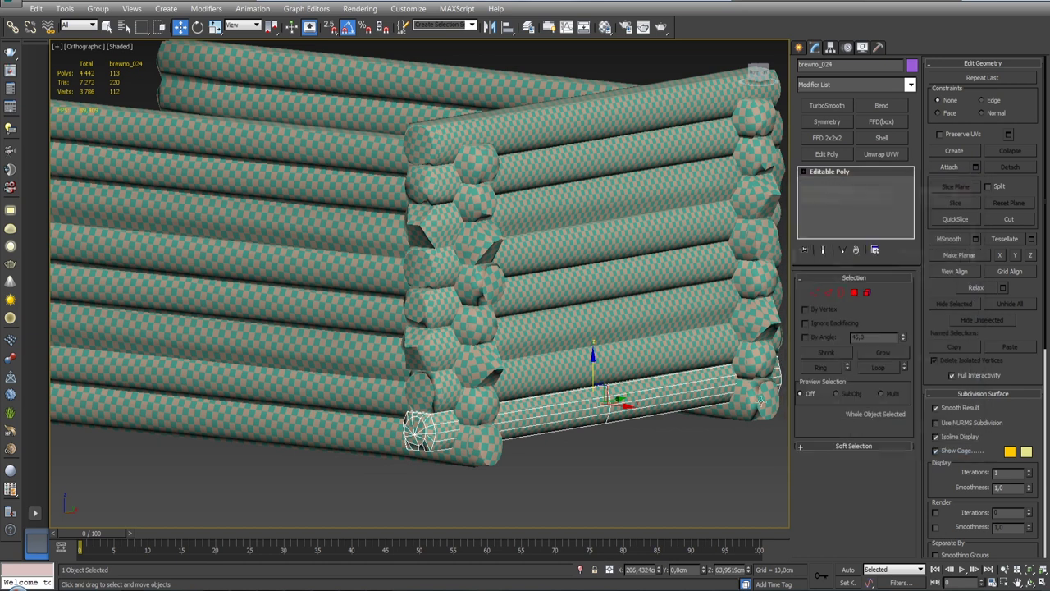
Instance-copy brewno_018 to the bottom row, Z-align it, and orbit to check the wall.
click(518, 210)
shift+drag(592, 162, 581, 408)
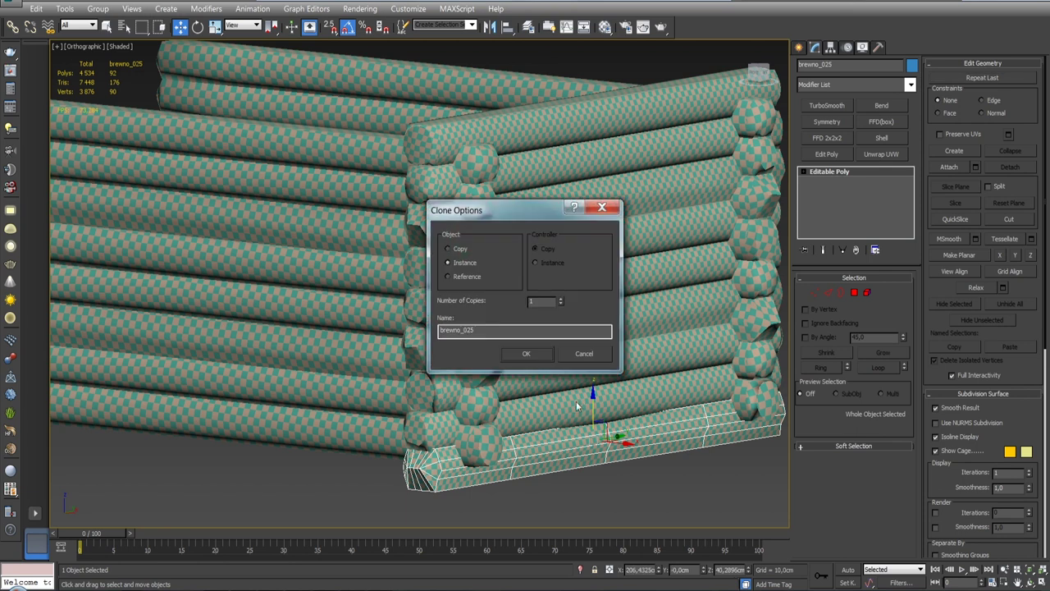
click(526, 355)
click(507, 27)
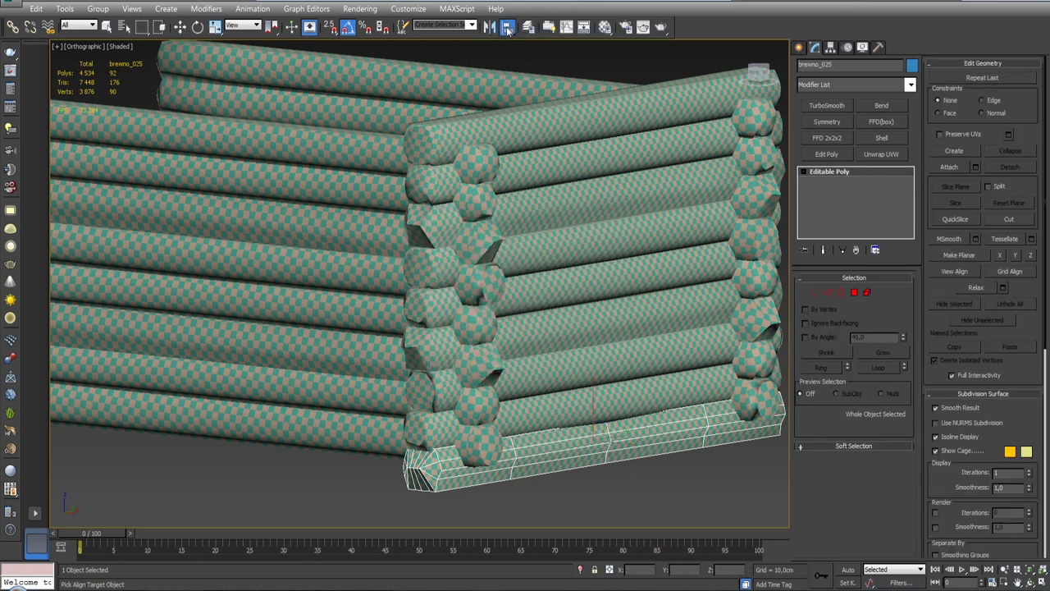
click(565, 385)
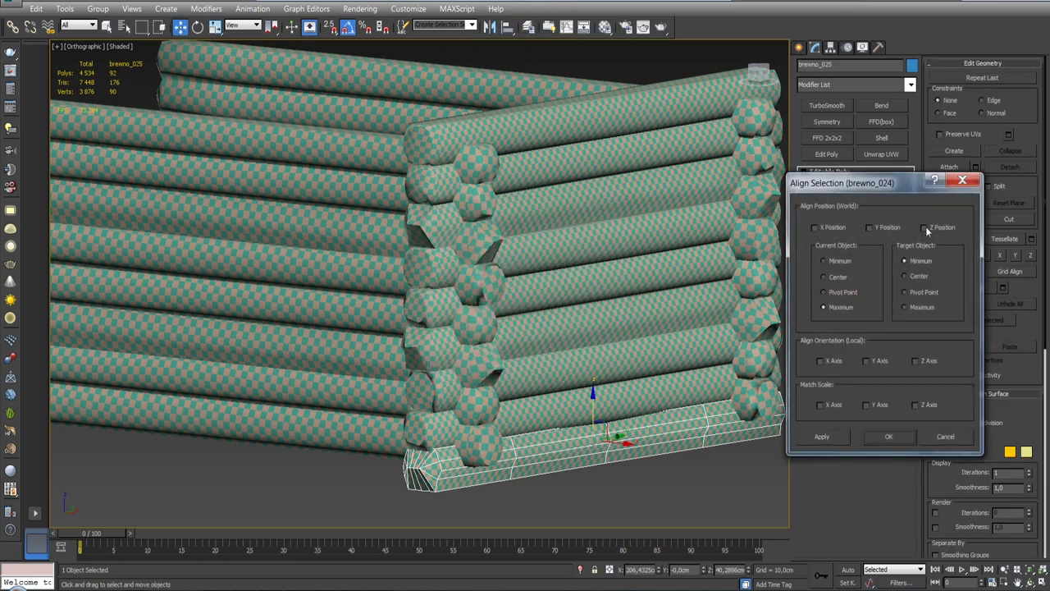
click(925, 227)
click(889, 436)
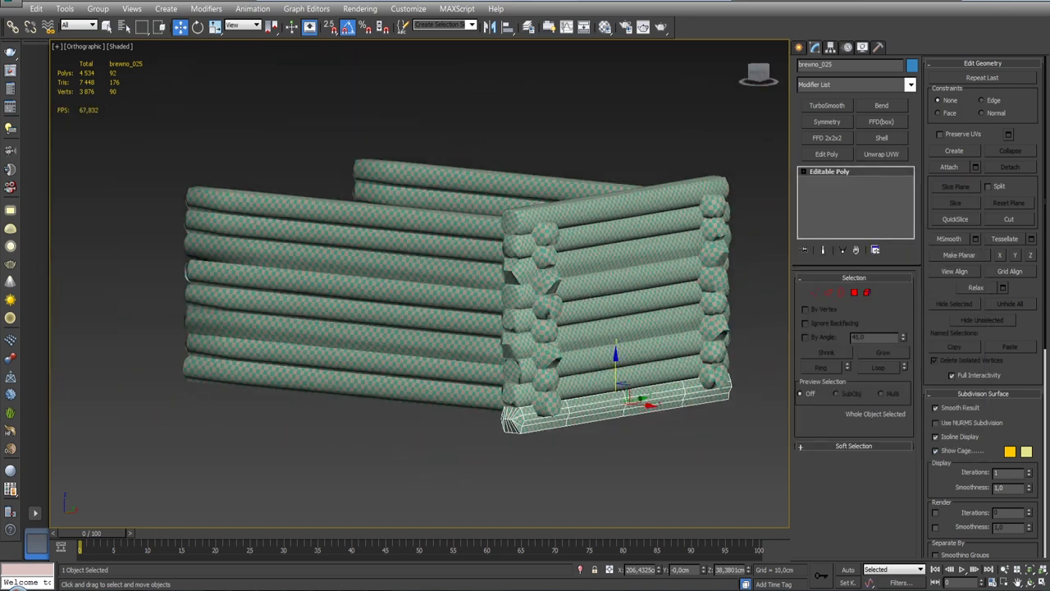
alt+middle_drag(493, 328, 394, 328)
alt+middle_drag(574, 376, 685, 376)
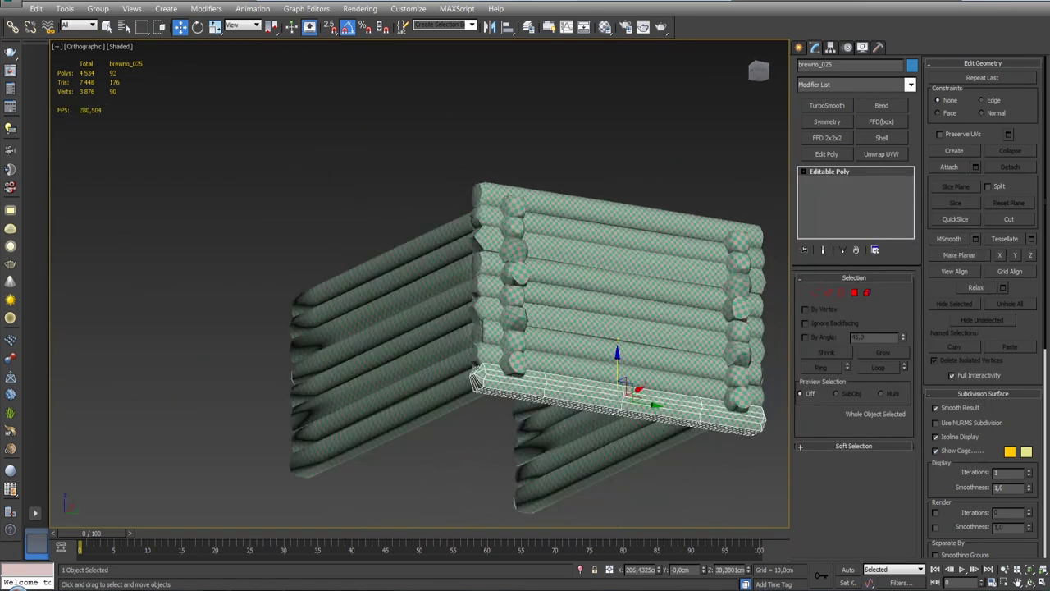
scroll(597, 390, up, 5)
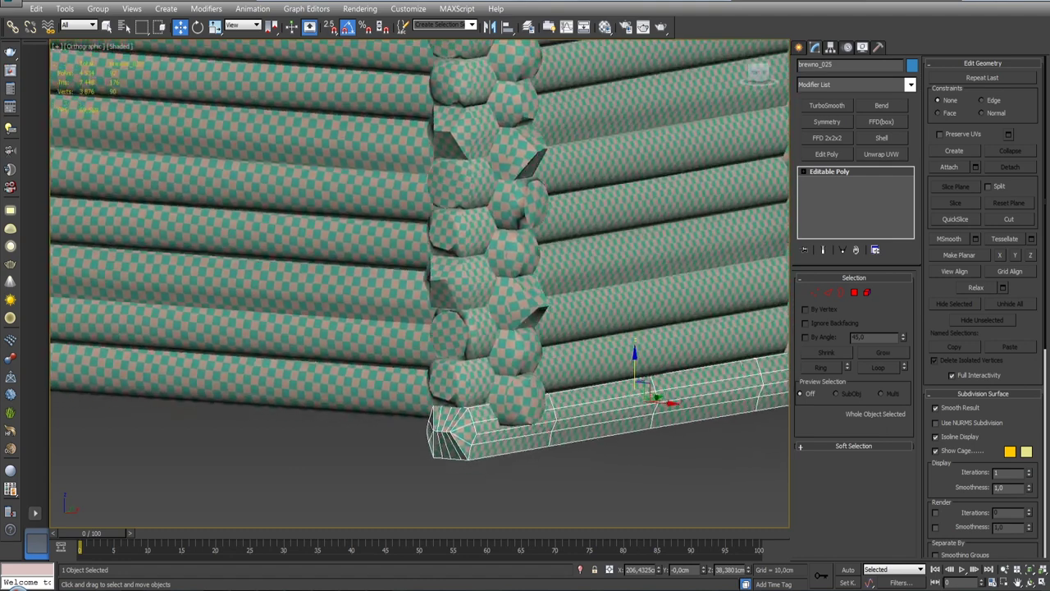
scroll(583, 382, down, 4)
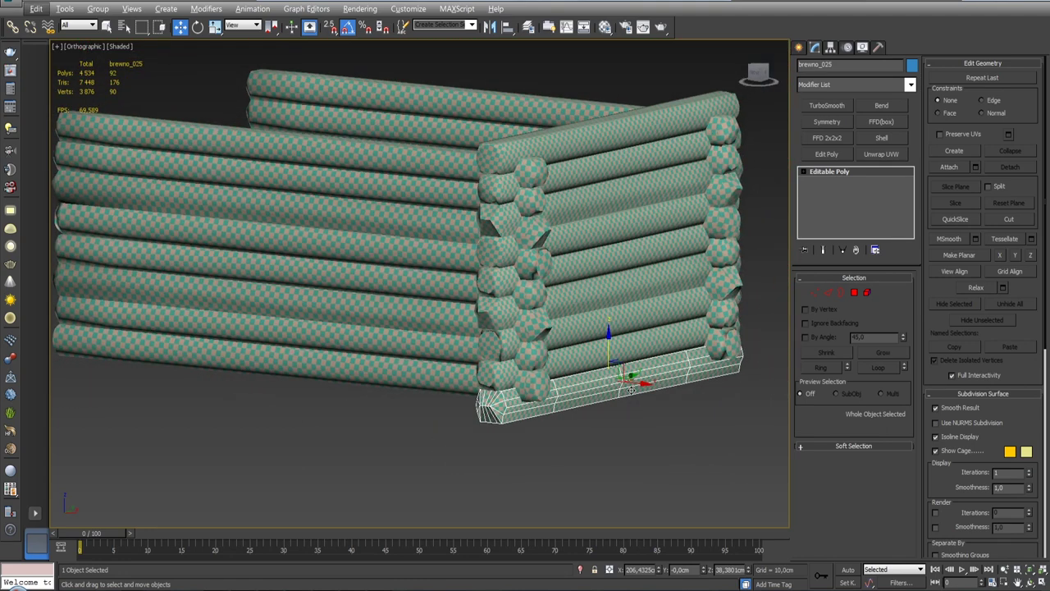
scroll(662, 362, down, 3)
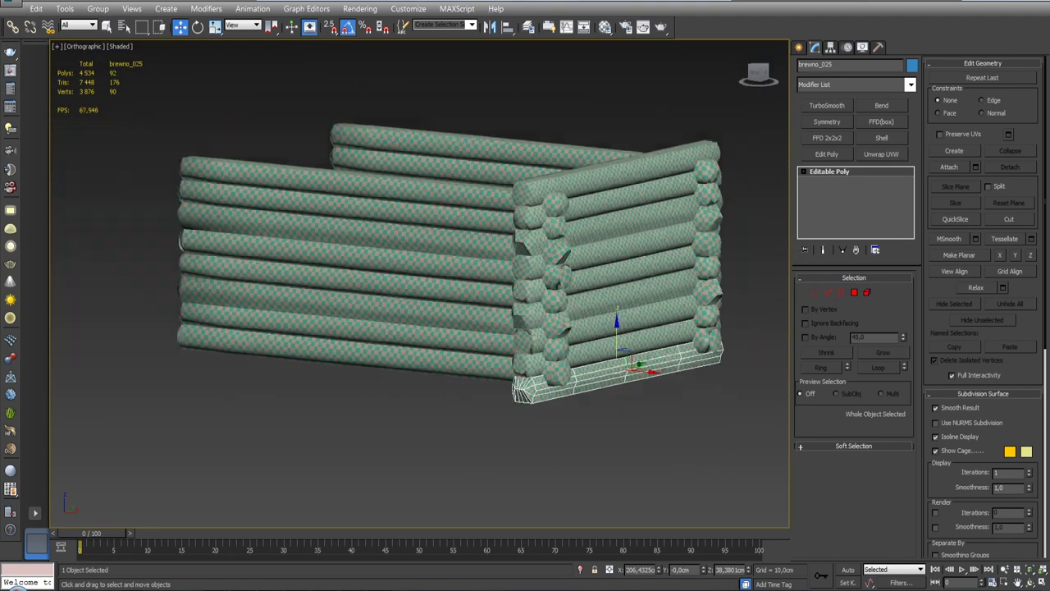
scroll(661, 362, down, 3)
Box-select the nine end-wall logs and group them as Group001.
mouse_move(662, 362)
alt+middle_down()
mouse_move(696, 367)
mouse_move(631, 391)
mouse_move(632, 365)
mouse_move(542, 373)
mouse_move(525, 369)
mouse_move(526, 345)
mouse_move(562, 419)
alt+middle_up()
drag(655, 265, 642, 419)
mouse_move(642, 419)
alt+middle_down()
mouse_move(718, 336)
mouse_move(755, 341)
alt+middle_up()
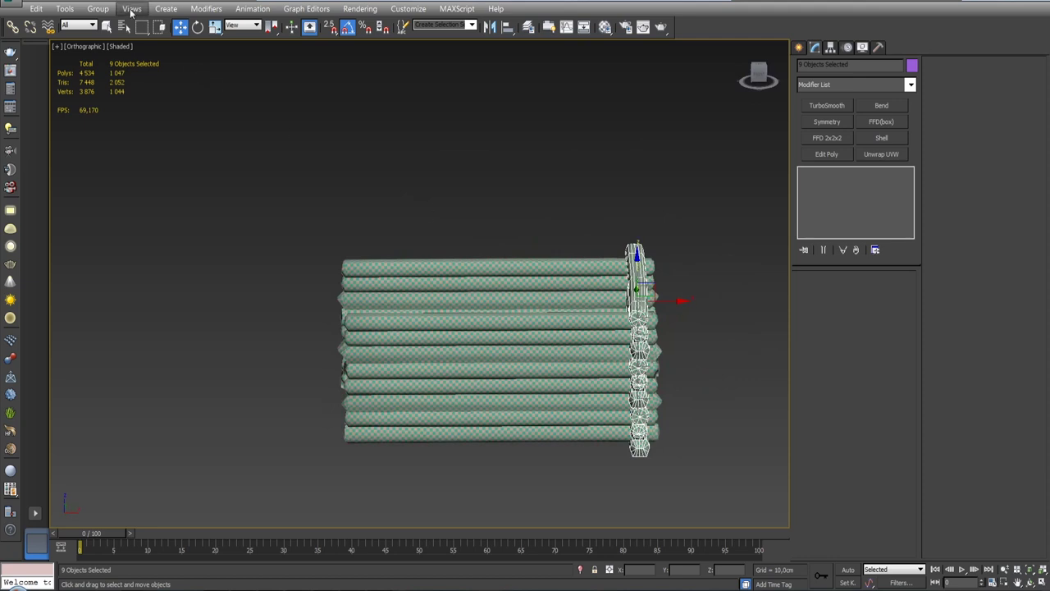
click(98, 8)
click(105, 27)
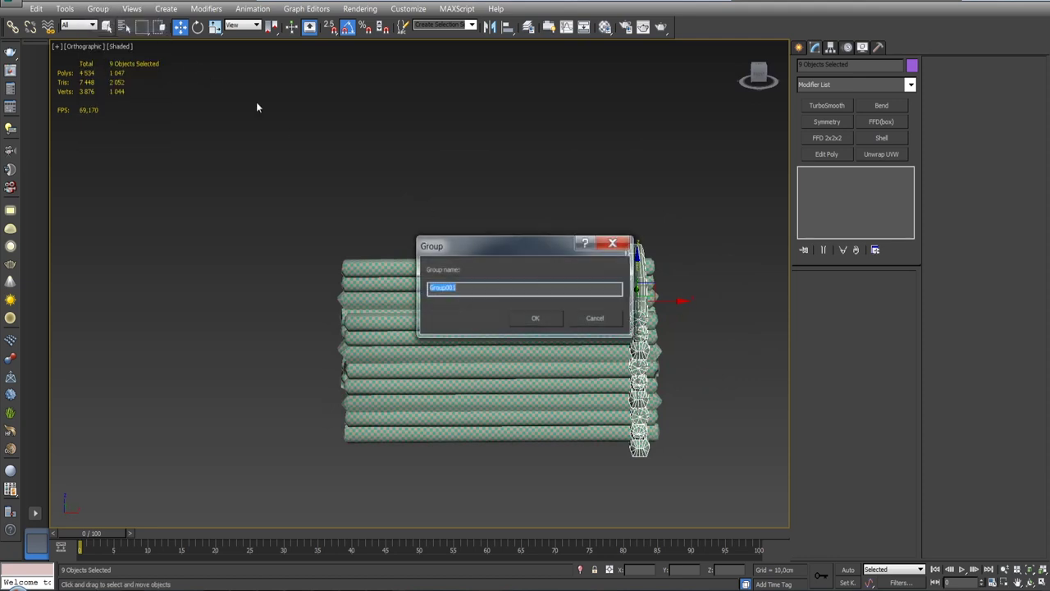
click(526, 317)
Switch to Top view, show the grid, and pan to recentre the walls.
key(t)
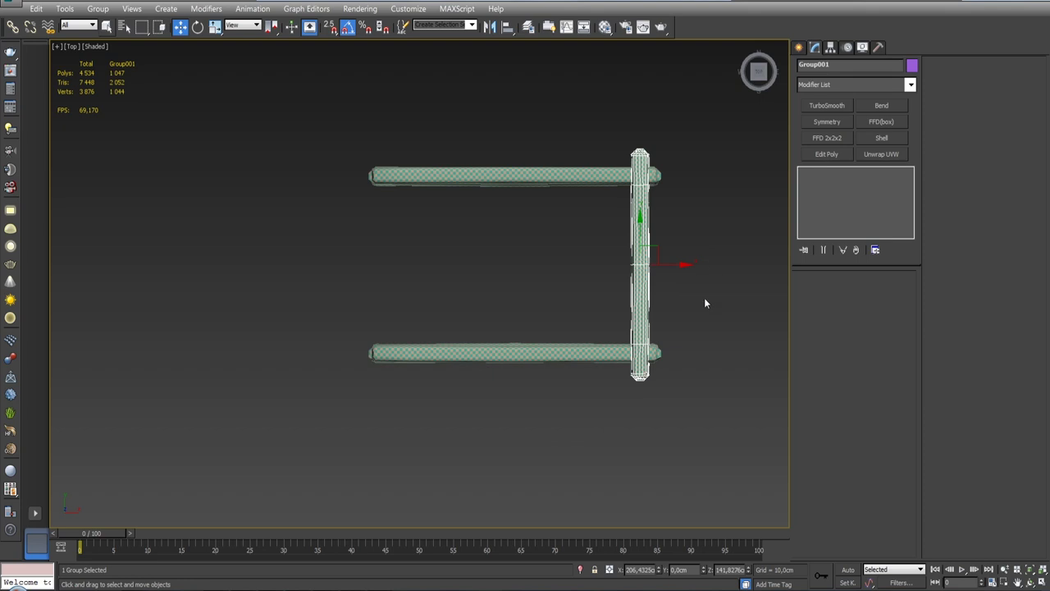
scroll(681, 304, up, 3)
scroll(563, 344, down, 4)
key(g)
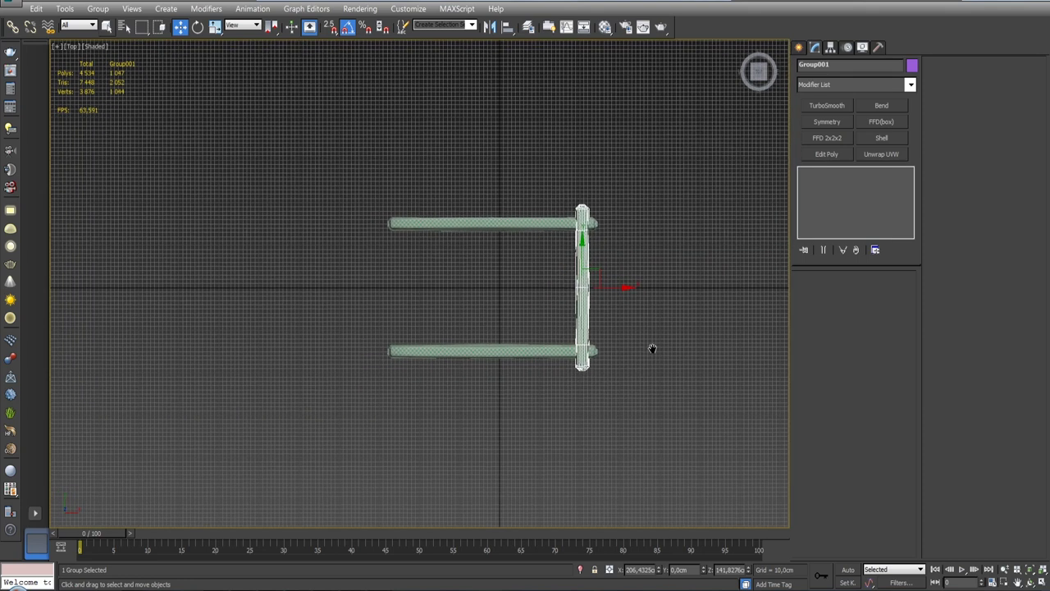
middle_drag(563, 350, 649, 334)
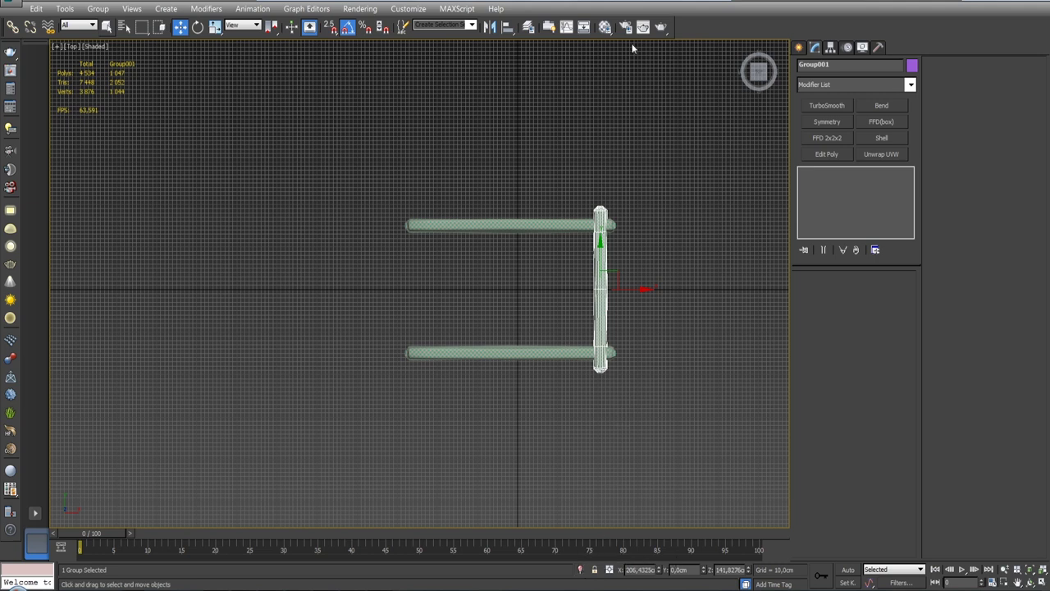
Unhide the maket layer's house mockup and view it from the front.
click(529, 26)
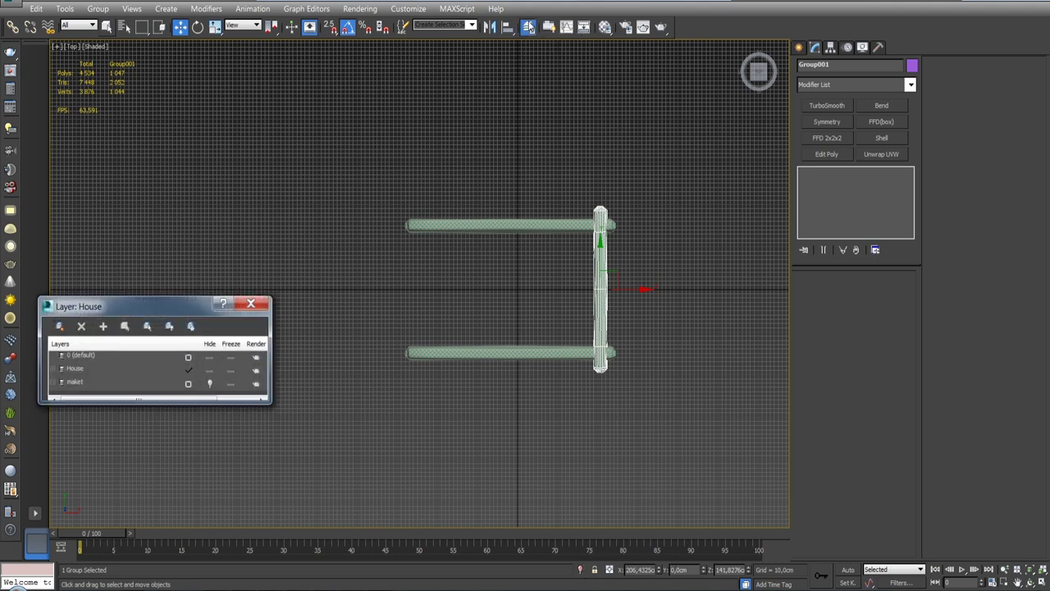
click(210, 383)
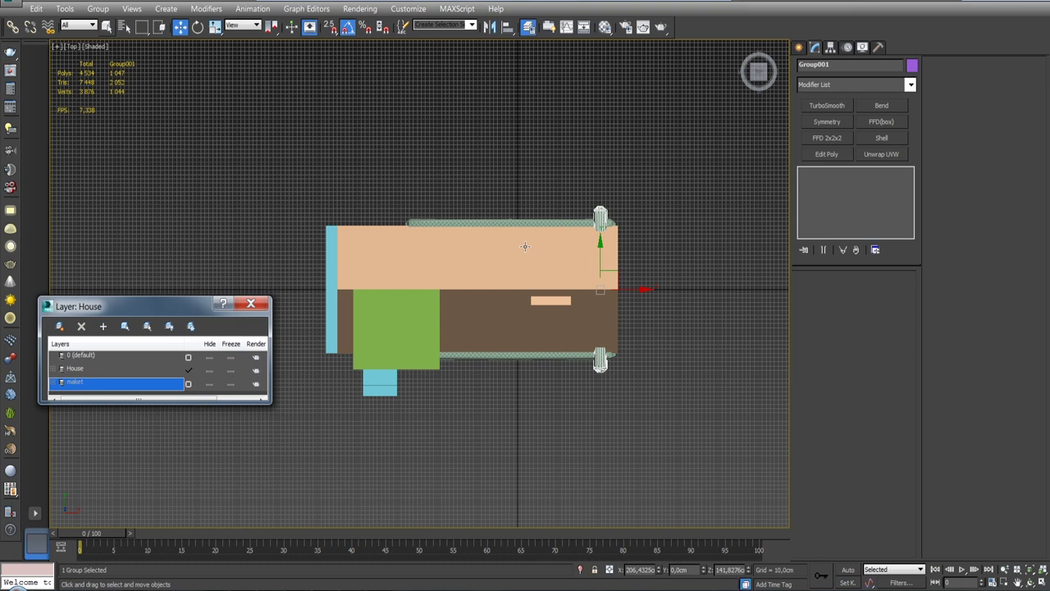
key(f)
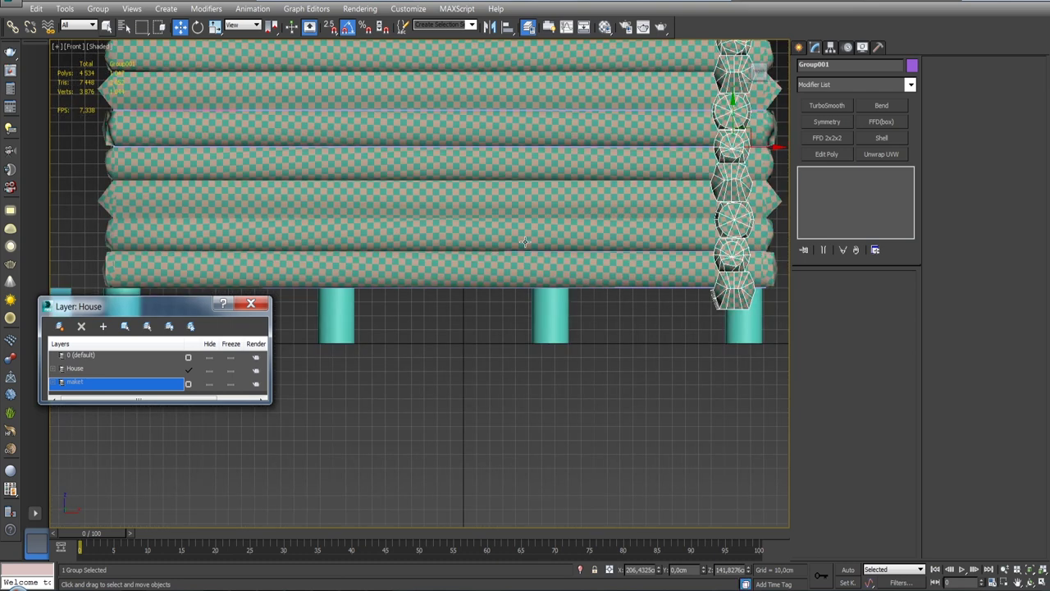
scroll(525, 242, down, 4)
scroll(525, 241, down, 1)
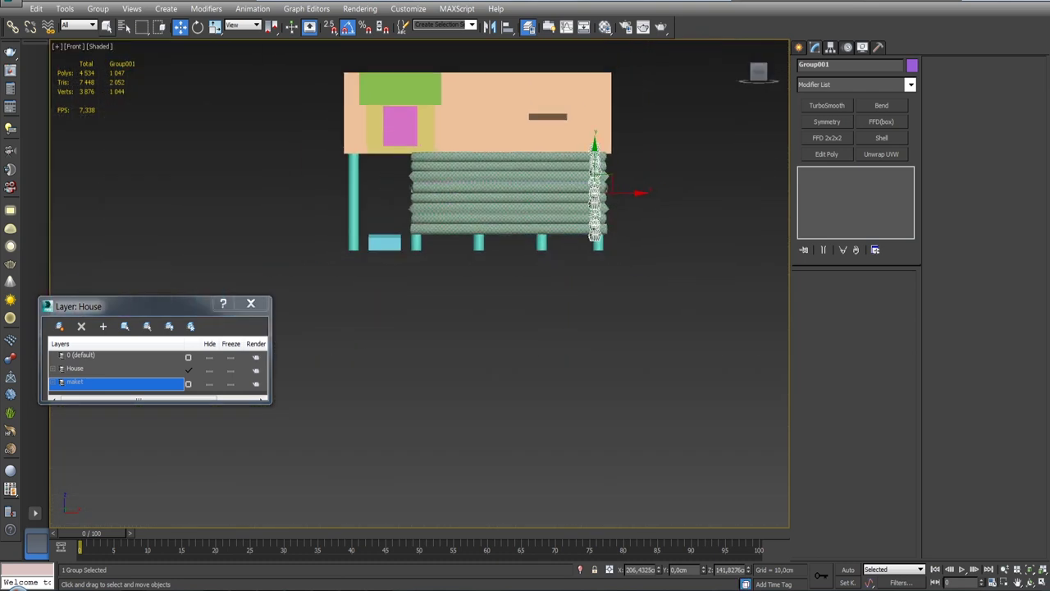
scroll(547, 277, up, 2)
mouse_move(642, 202)
alt+middle_down()
mouse_move(682, 195)
mouse_move(631, 213)
alt+middle_up()
Shift-drag an instanced Group002 copy of the wall to the house's other end.
mouse_move(632, 214)
shift+mouse_down()
mouse_move(487, 213)
mouse_move(386, 232)
shift+mouse_up()
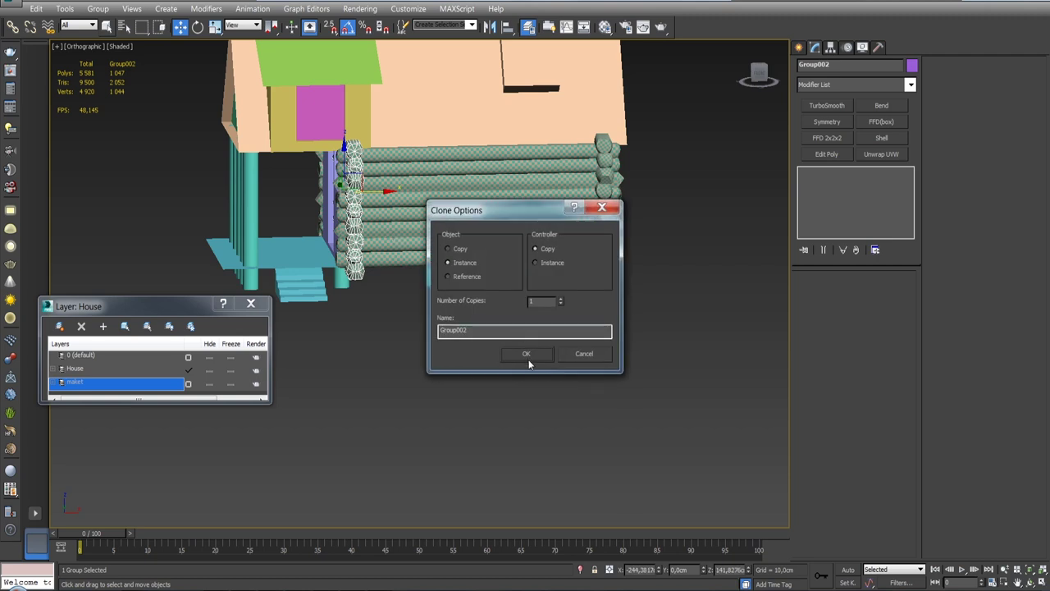
click(530, 353)
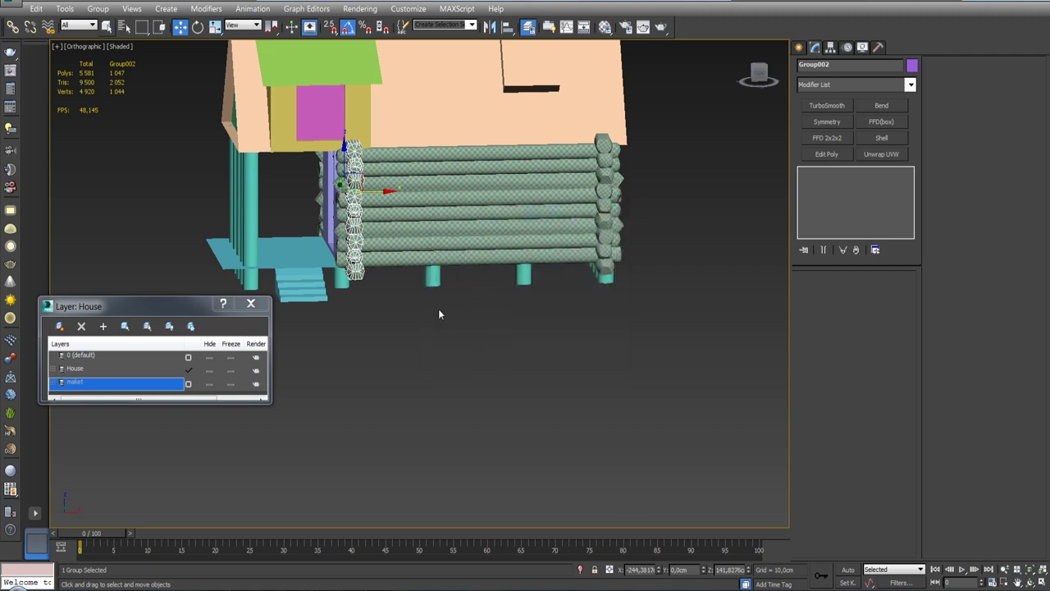
alt+middle_drag(259, 312, 277, 190)
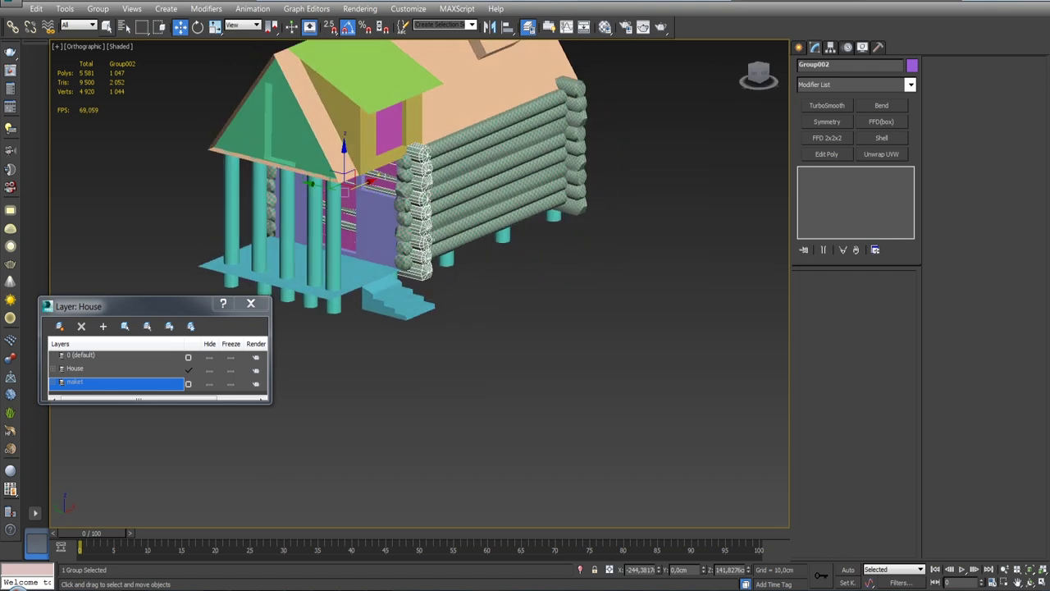
scroll(378, 230, up, 2)
scroll(378, 229, up, 2)
scroll(378, 230, up, 2)
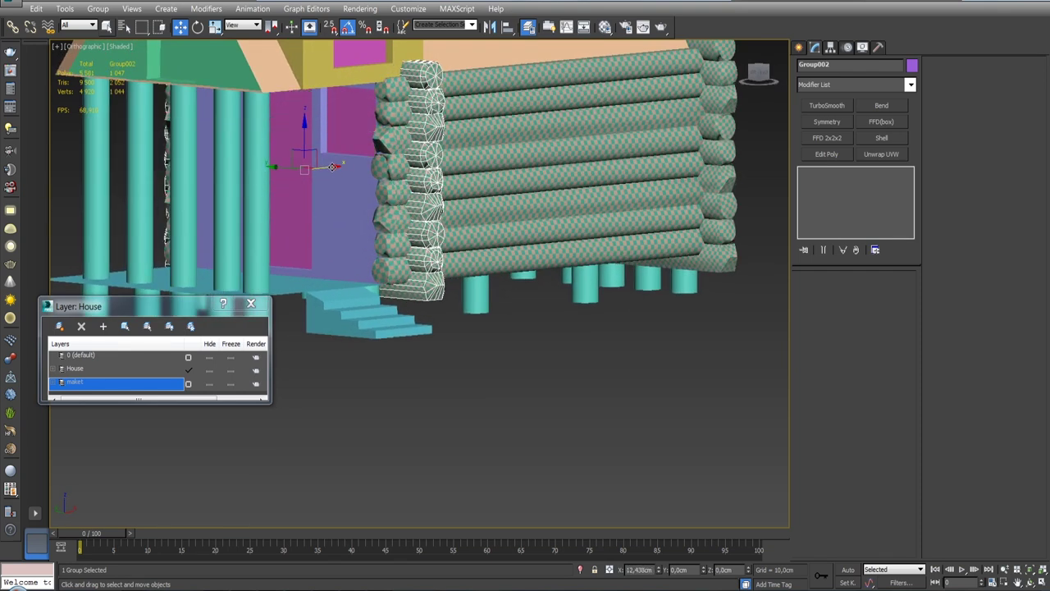
alt+middle_drag(325, 168, 418, 201)
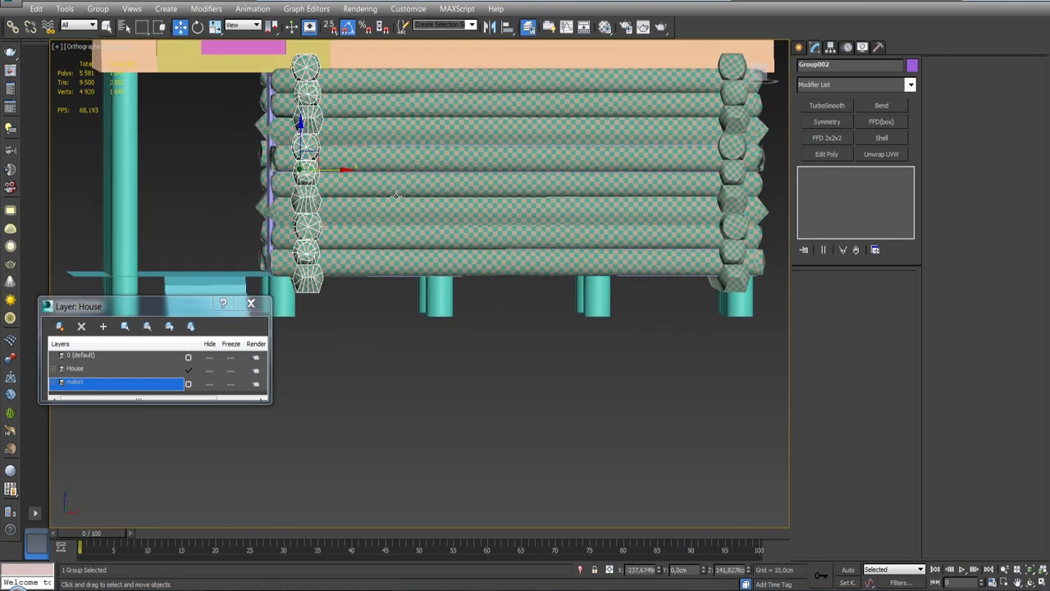
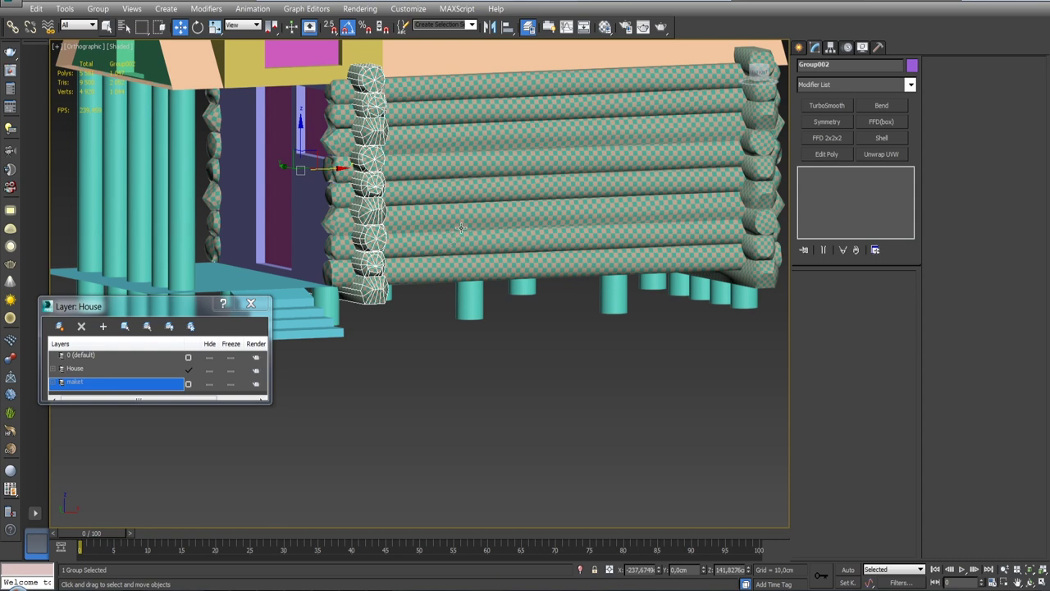
Ungroup Group002, the front log wall, into its separate logs.
mouse_move(468, 214)
alt+middle_down()
mouse_move(426, 215)
mouse_move(467, 215)
alt+middle_up()
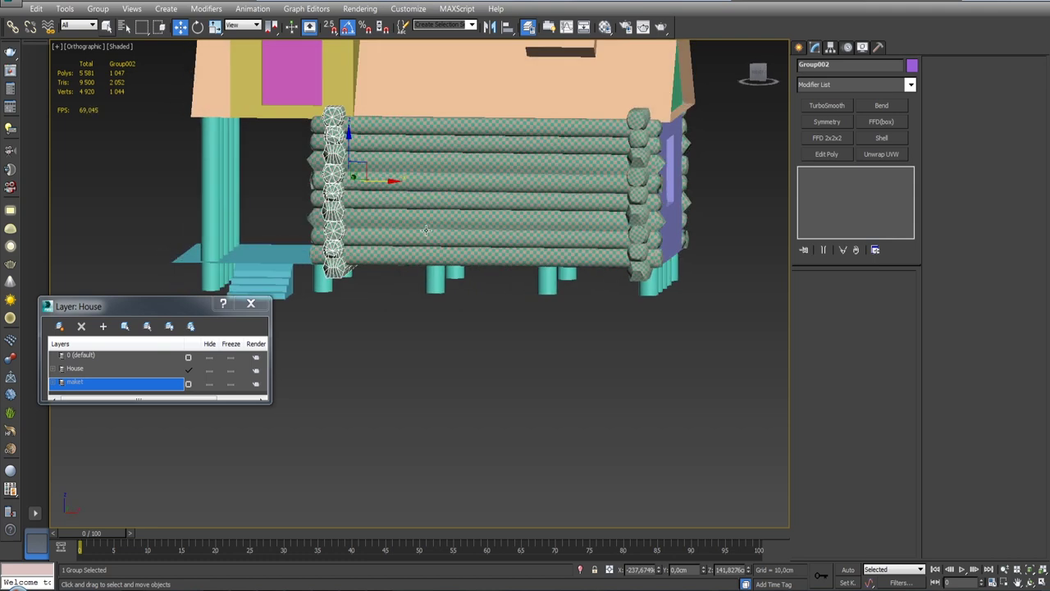
mouse_move(425, 231)
alt+middle_down()
mouse_move(524, 188)
mouse_move(459, 193)
alt+middle_up()
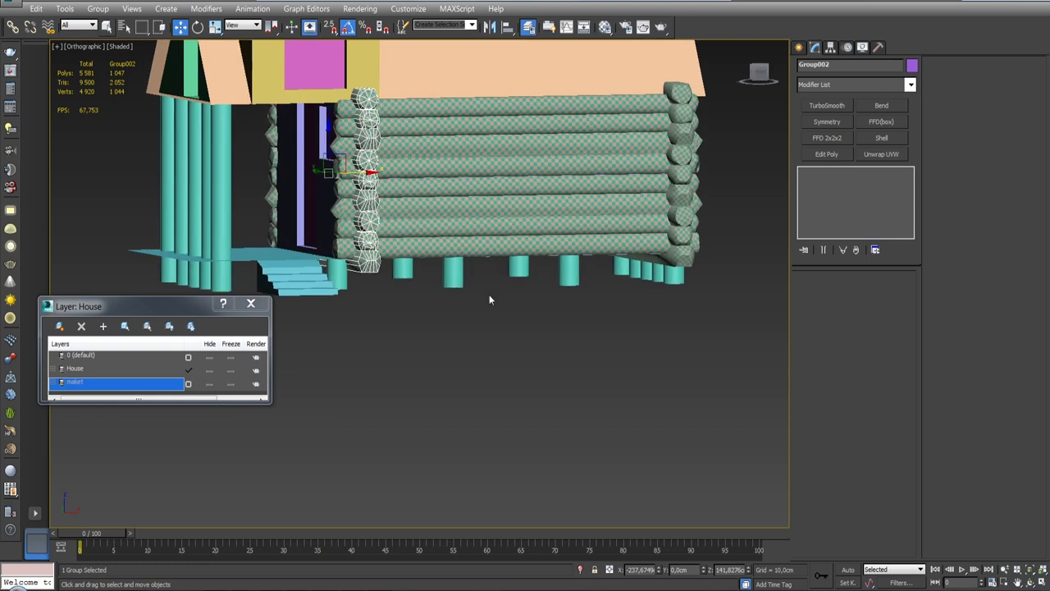
click(98, 8)
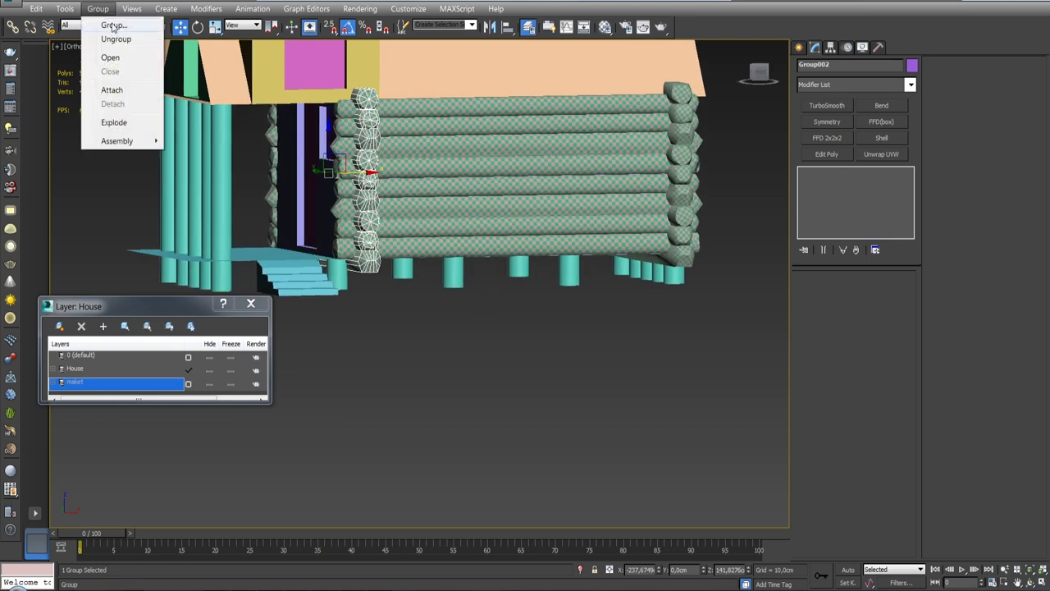
click(116, 39)
Select Group001 and ungroup it too, leaving the side wall's logs as individual objects.
click(581, 363)
click(681, 242)
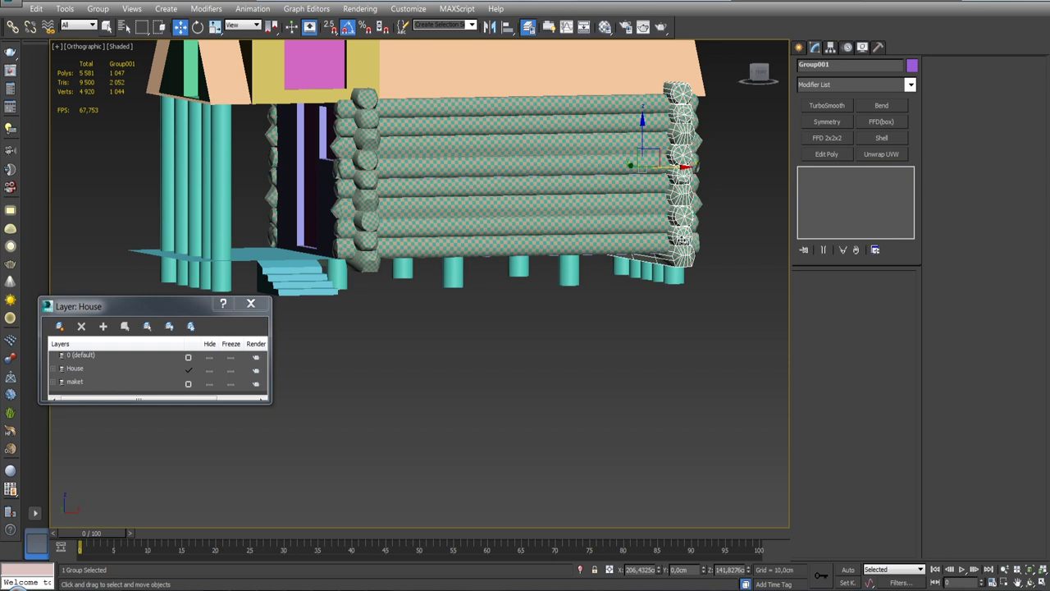
click(98, 9)
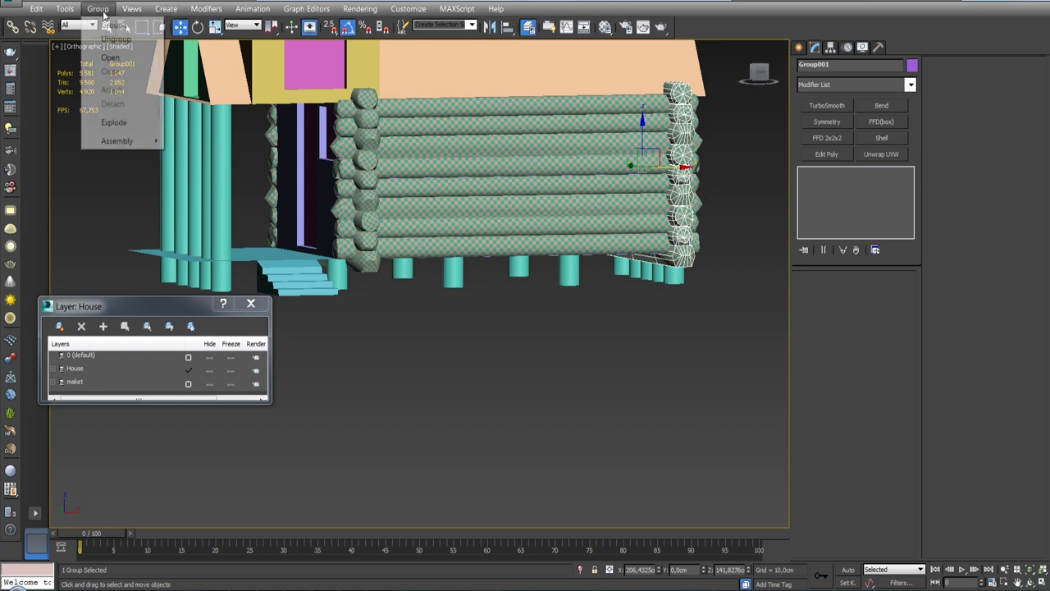
click(116, 40)
mouse_move(741, 329)
alt+middle_down()
mouse_move(670, 298)
mouse_move(687, 336)
mouse_move(579, 286)
alt+middle_up()
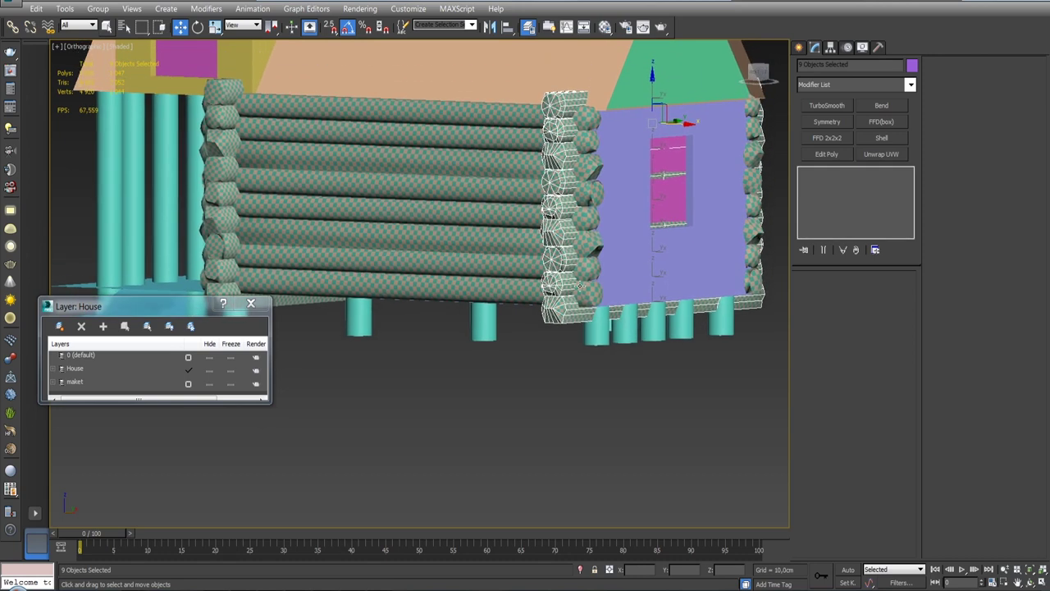
Clone a corner log down and align its Z position to a wall log at the base.
click(561, 185)
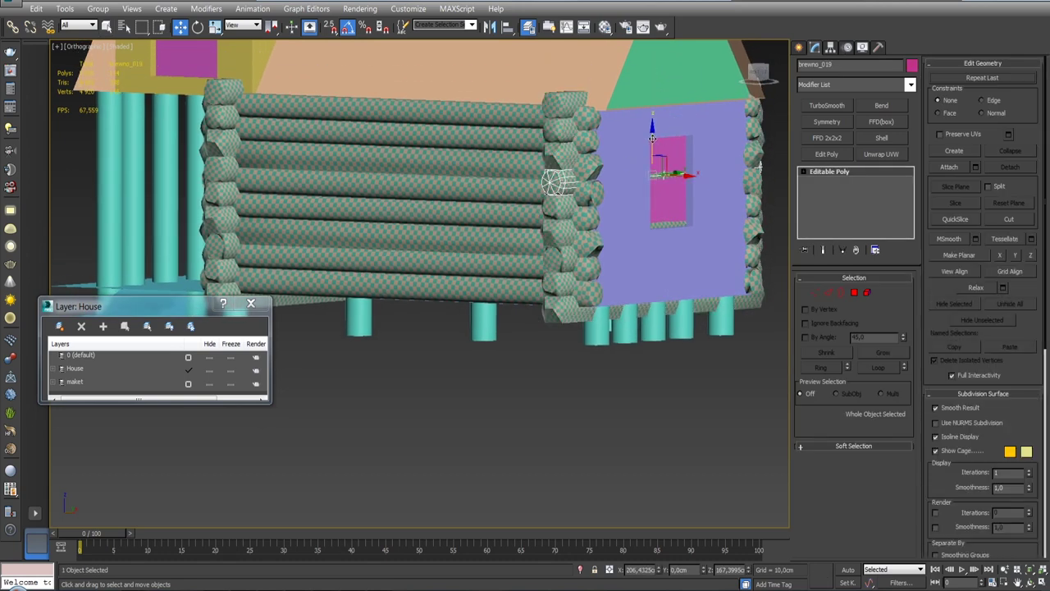
shift+drag(661, 138, 641, 315)
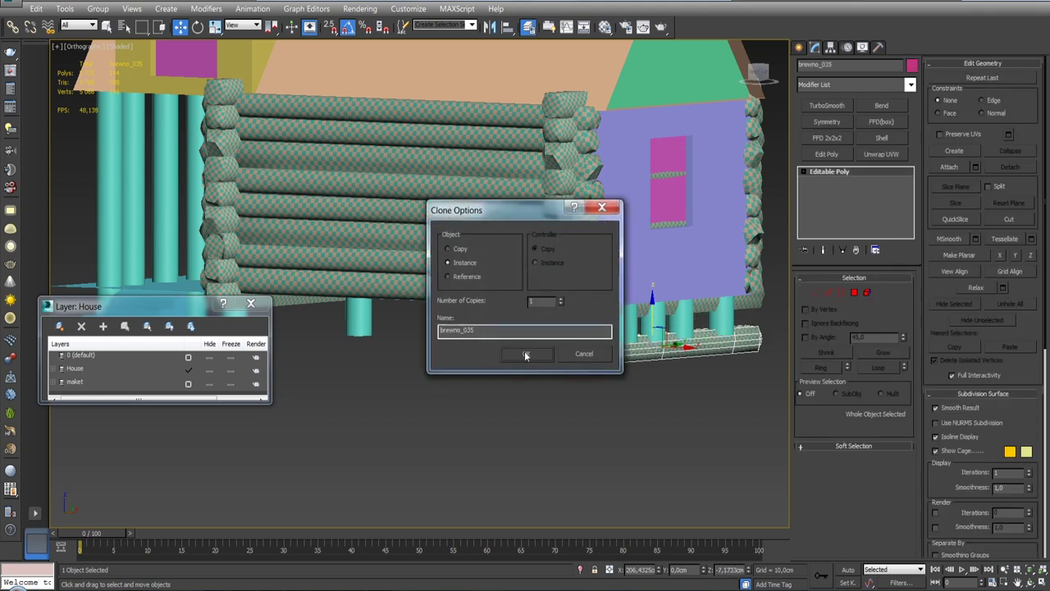
click(526, 354)
key(alt+a)
click(564, 323)
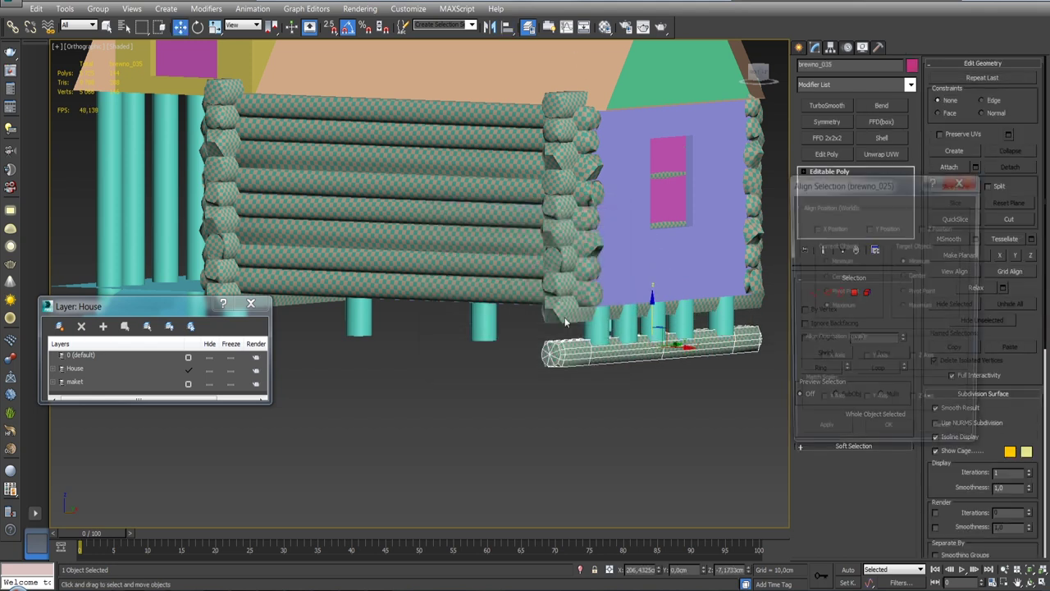
click(924, 227)
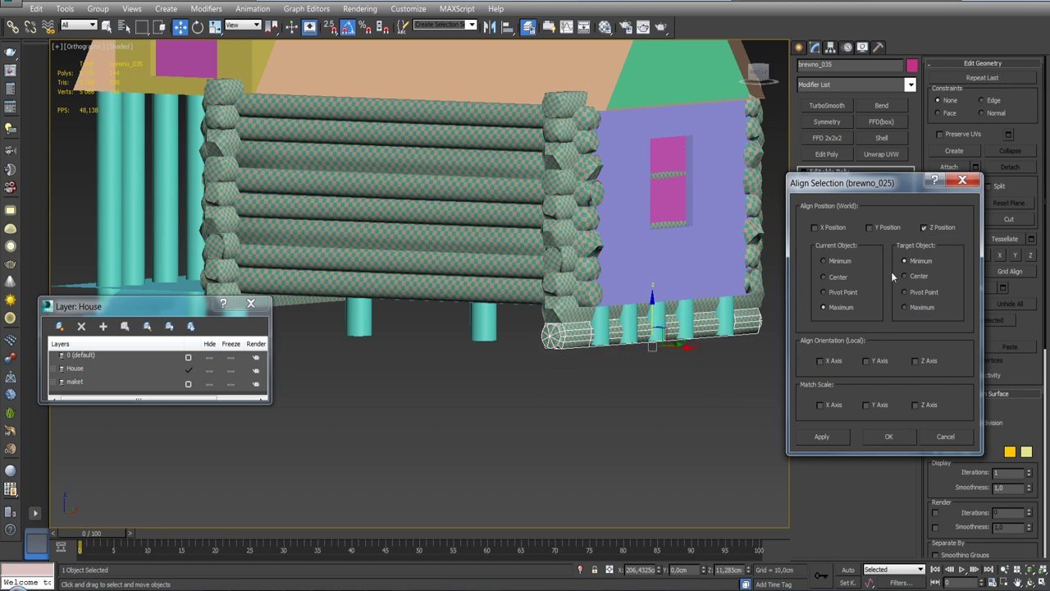
click(826, 438)
click(888, 437)
Try copying a front-corner log down, cancel it, and frame the front corner stack.
alt+middle_drag(760, 364, 663, 323)
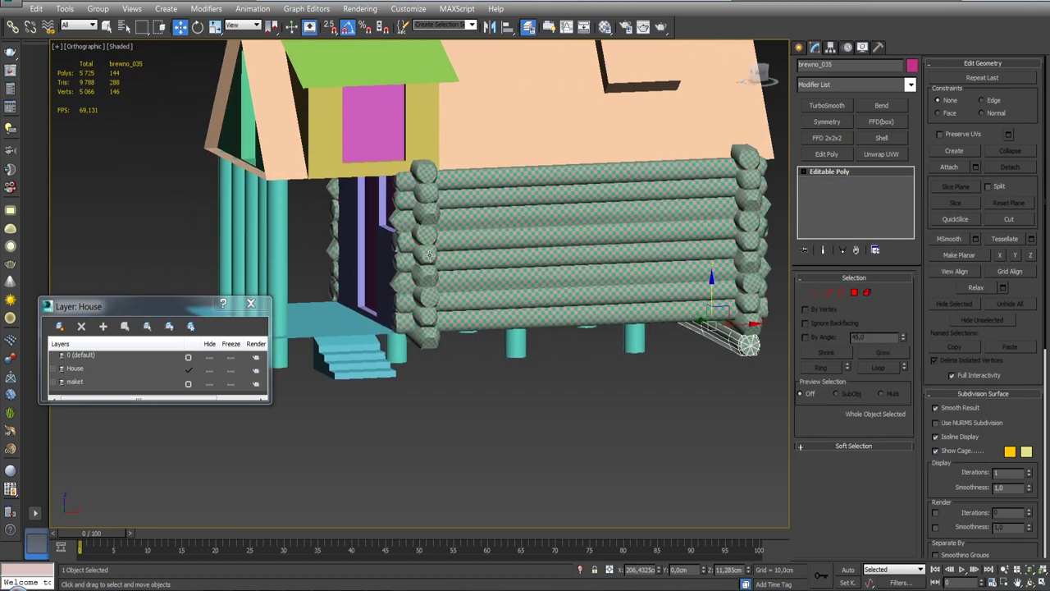
click(429, 255)
scroll(429, 255, up, 2)
scroll(464, 240, up, 3)
shift+drag(370, 189, 370, 335)
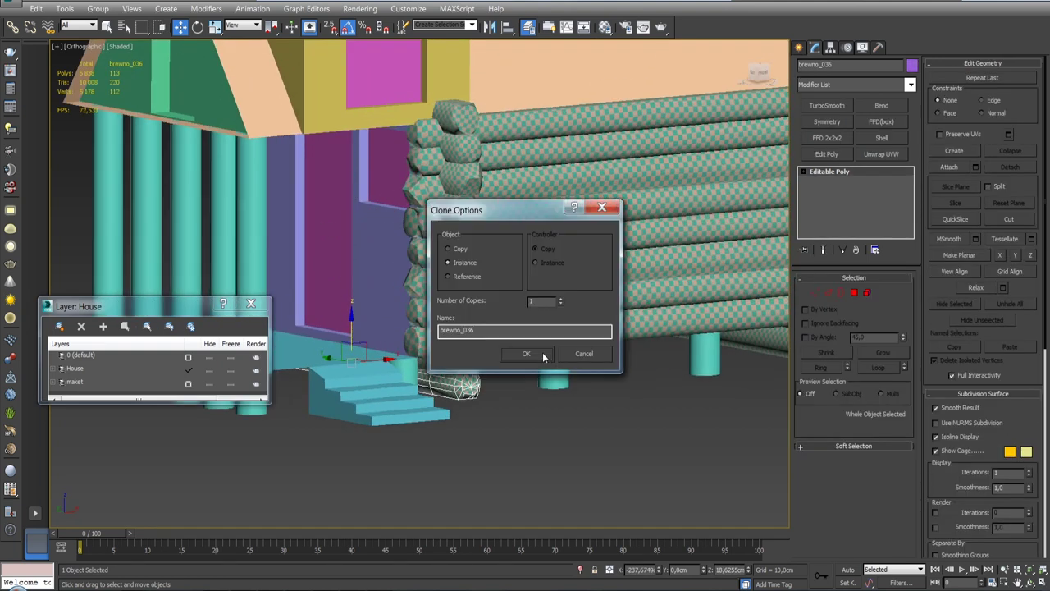
click(576, 353)
alt+middle_drag(576, 352, 526, 353)
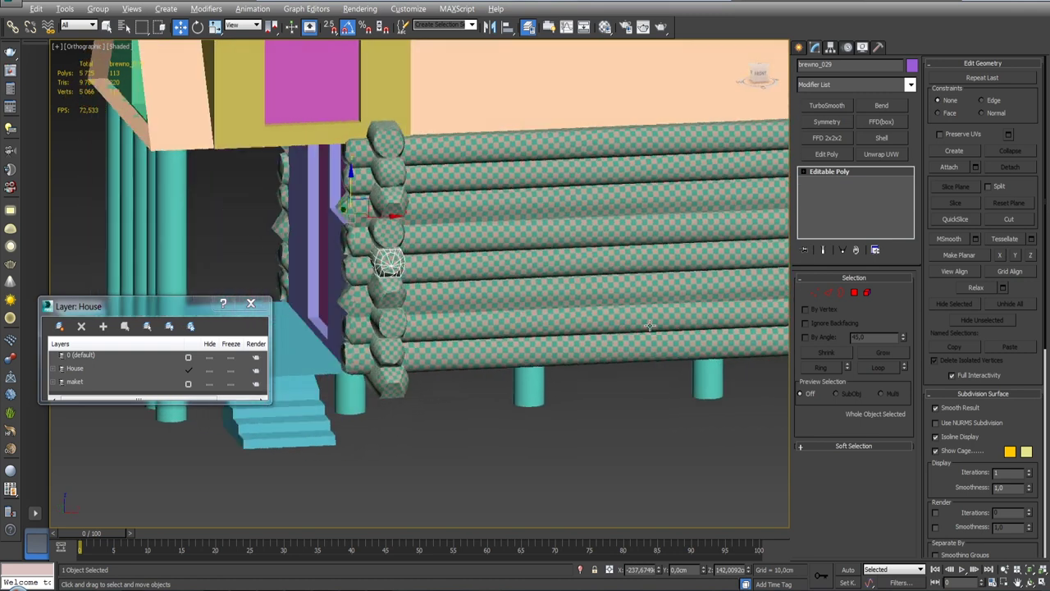
alt+middle_drag(624, 348, 691, 345)
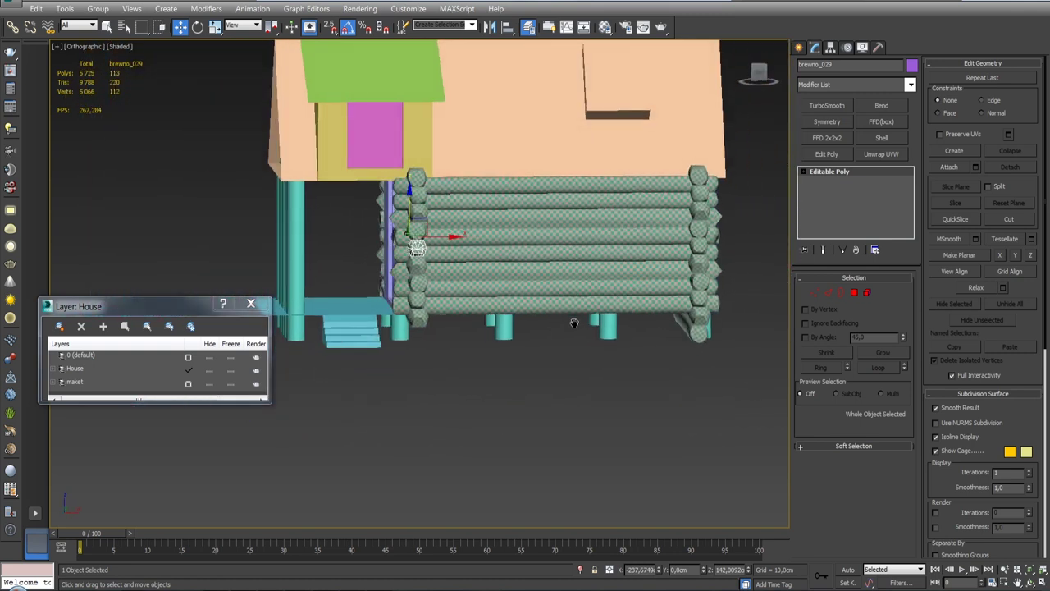
click(691, 349)
alt+middle_drag(691, 349, 570, 340)
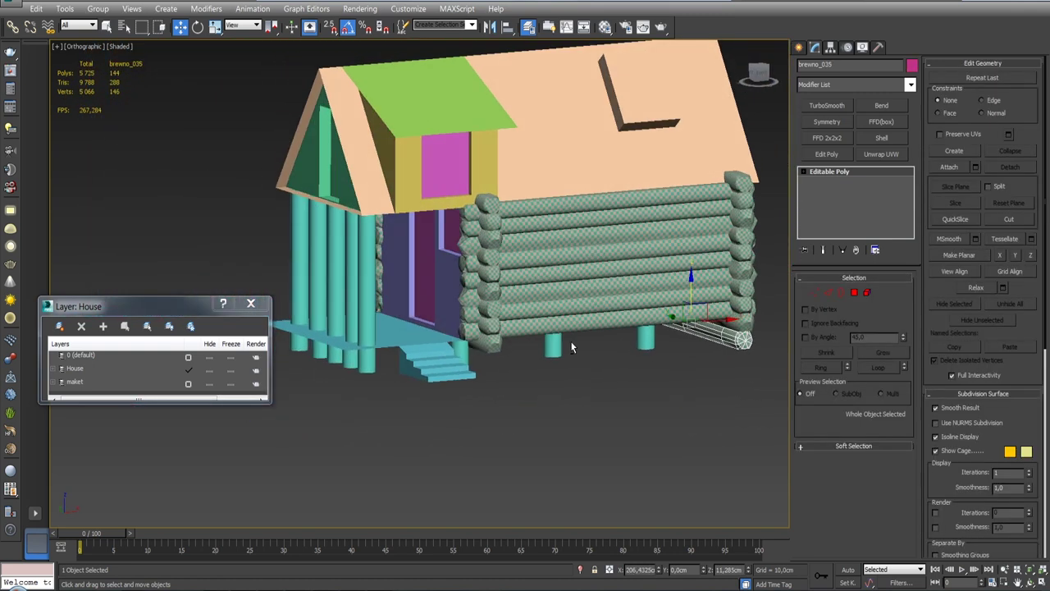
scroll(571, 341, up, 5)
Clone the front corner log end down and align its Z position to the neighbouring base log.
click(474, 219)
alt+middle_drag(523, 243, 527, 239)
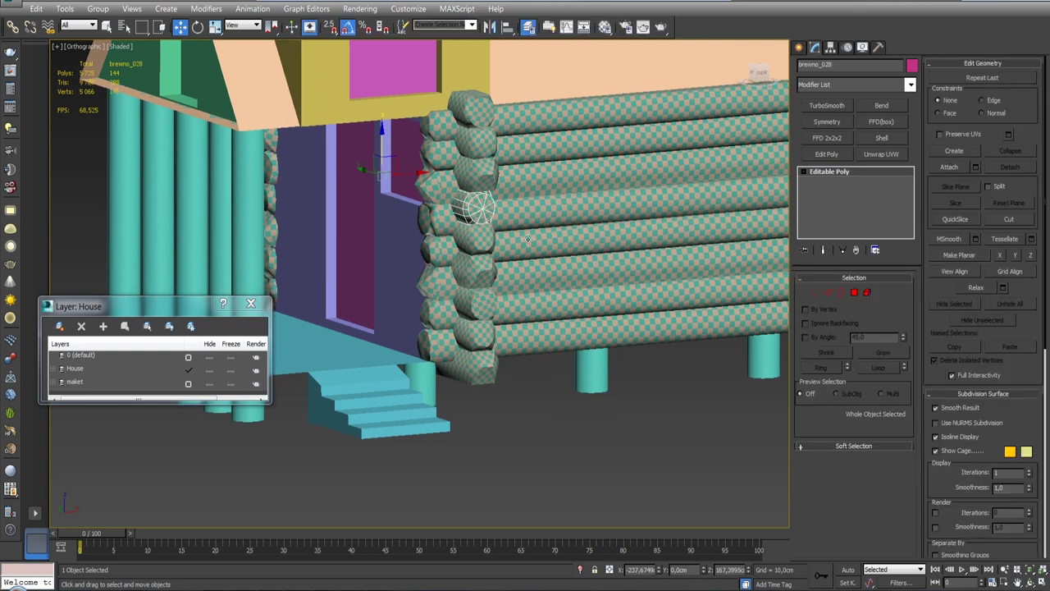
click(488, 303)
click(481, 209)
shift+drag(381, 146, 382, 328)
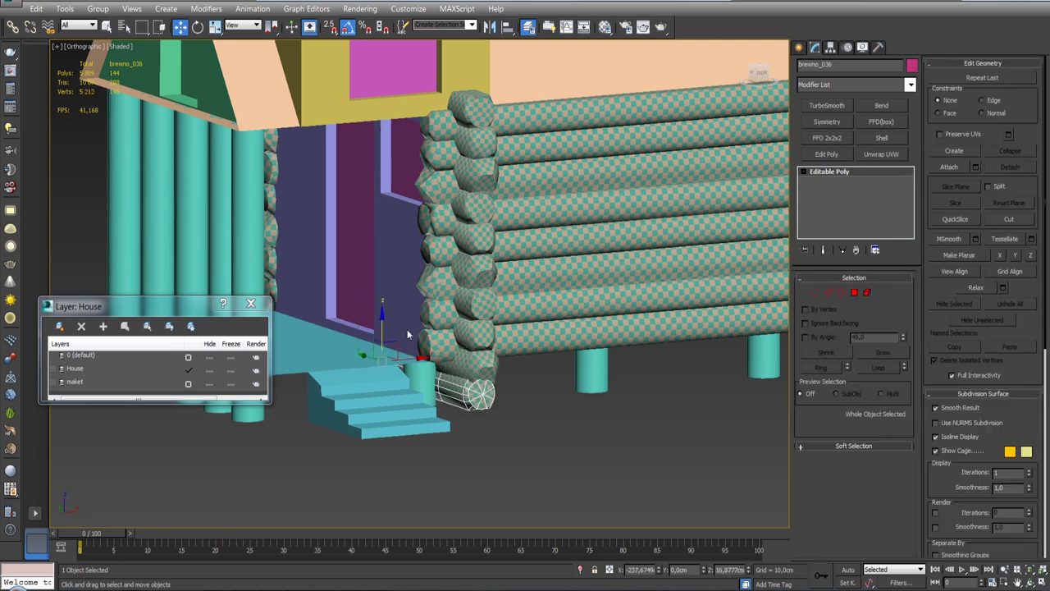
click(527, 354)
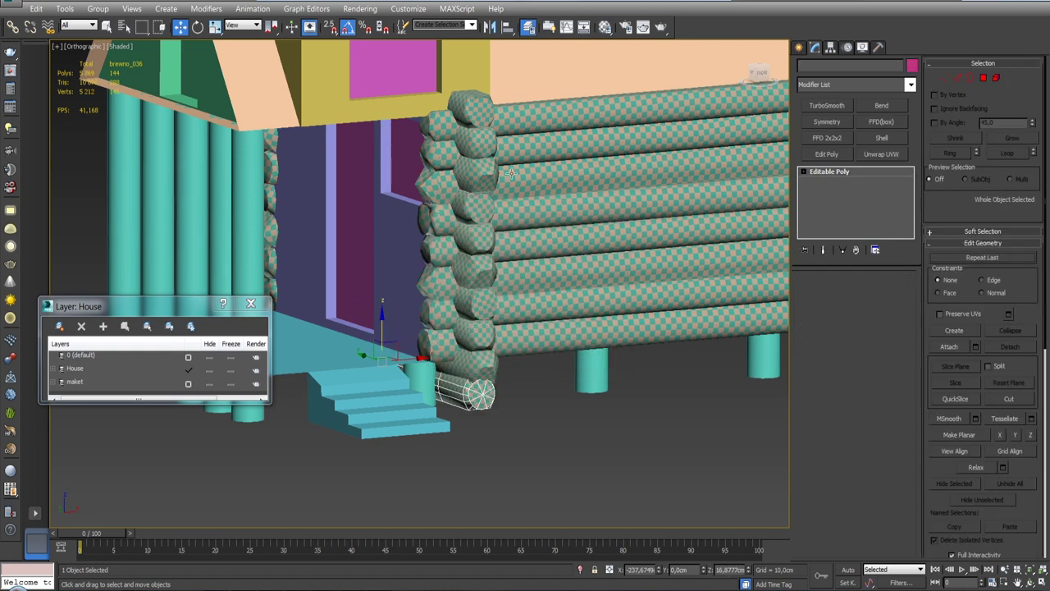
click(500, 34)
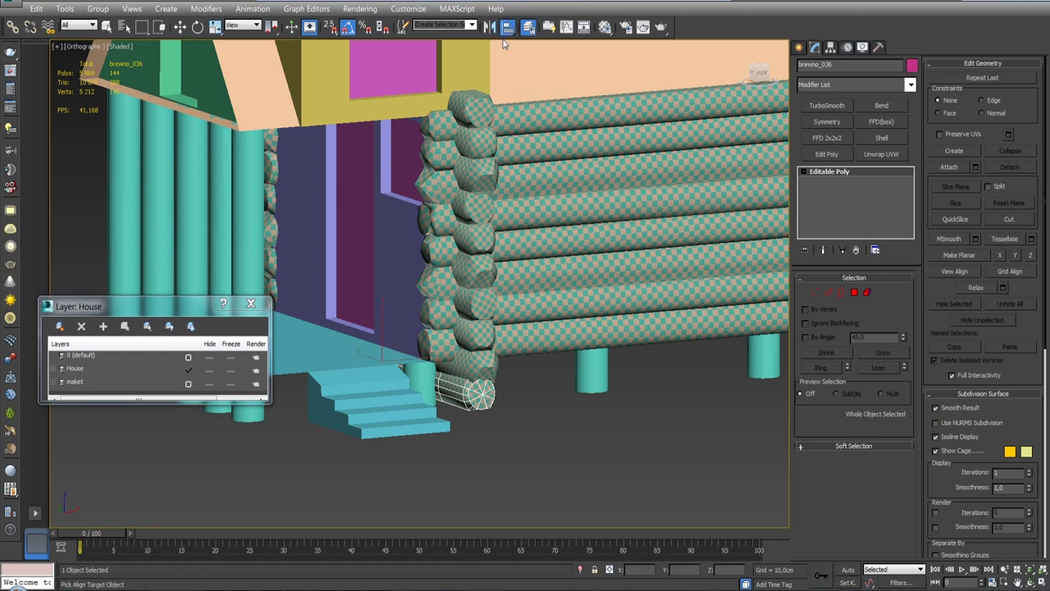
click(501, 374)
click(925, 227)
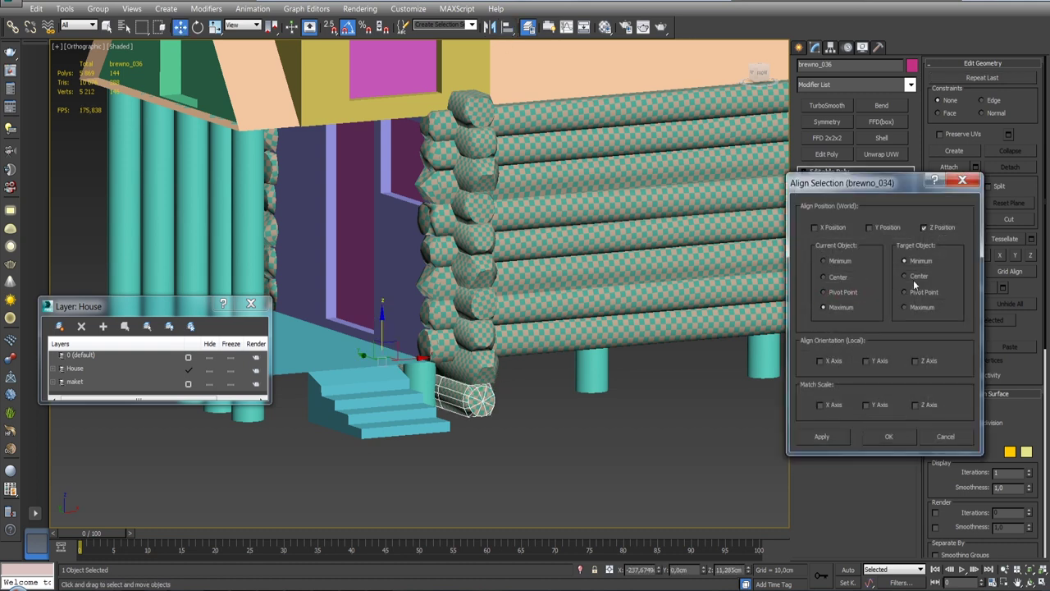
click(889, 436)
scroll(533, 302, down, 5)
alt+middle_drag(460, 296, 552, 308)
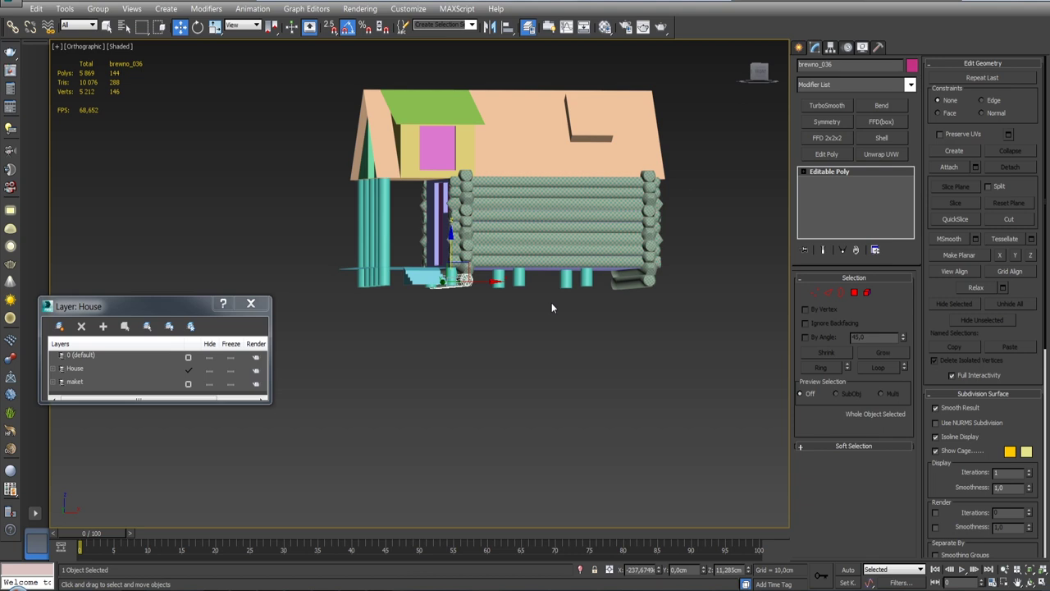
mouse_move(546, 255)
alt+middle_down()
mouse_move(609, 206)
mouse_move(657, 229)
mouse_move(472, 308)
alt+middle_up()
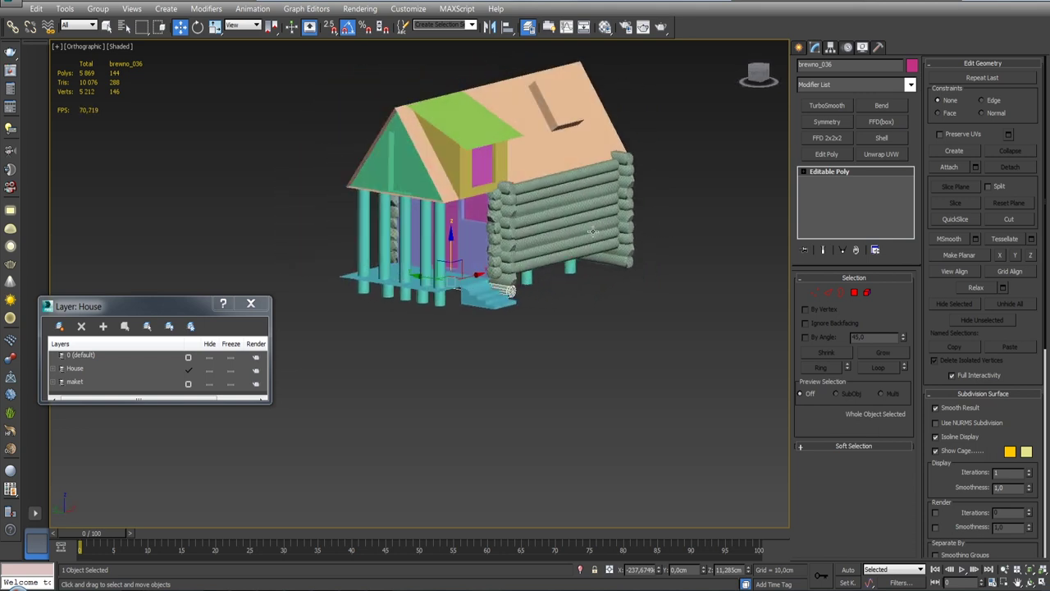
click(209, 384)
mouse_move(396, 296)
alt+middle_down()
mouse_move(511, 262)
mouse_move(445, 321)
mouse_move(423, 288)
mouse_move(326, 368)
alt+middle_up()
click(210, 384)
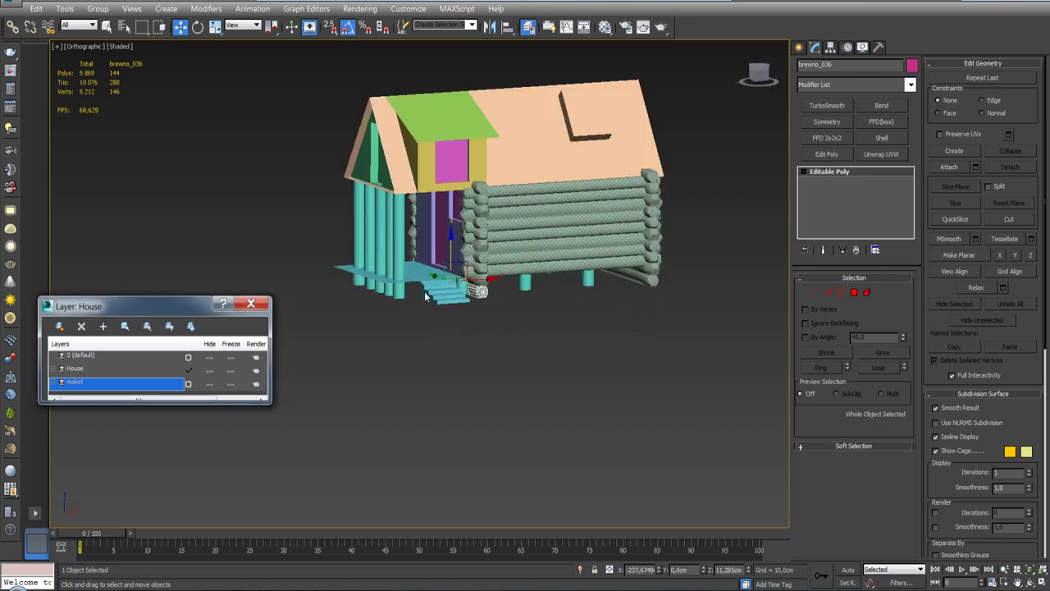
alt+middle_drag(427, 328, 460, 312)
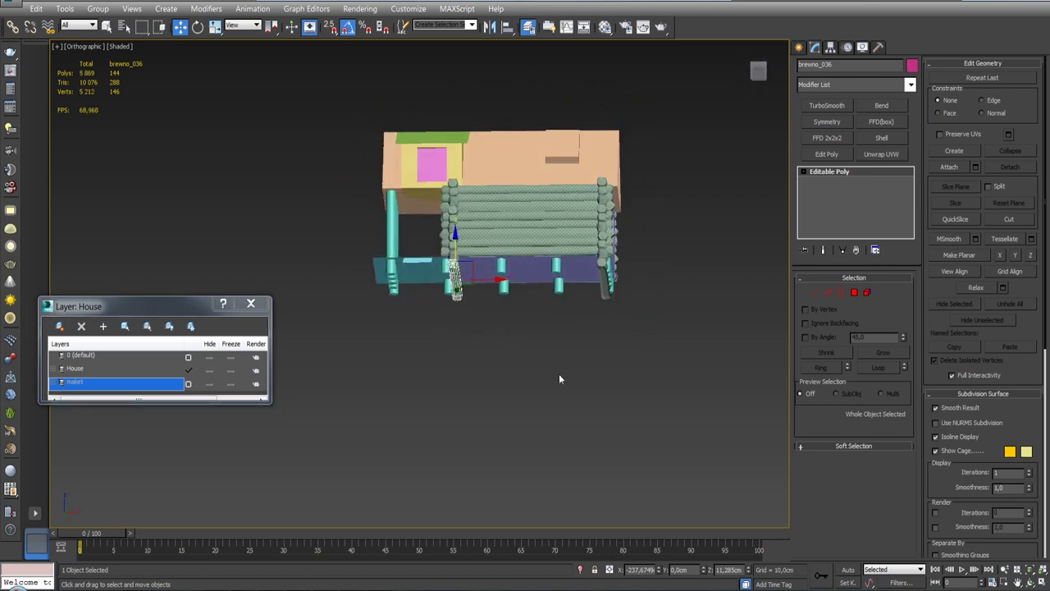
alt+middle_drag(542, 322, 569, 348)
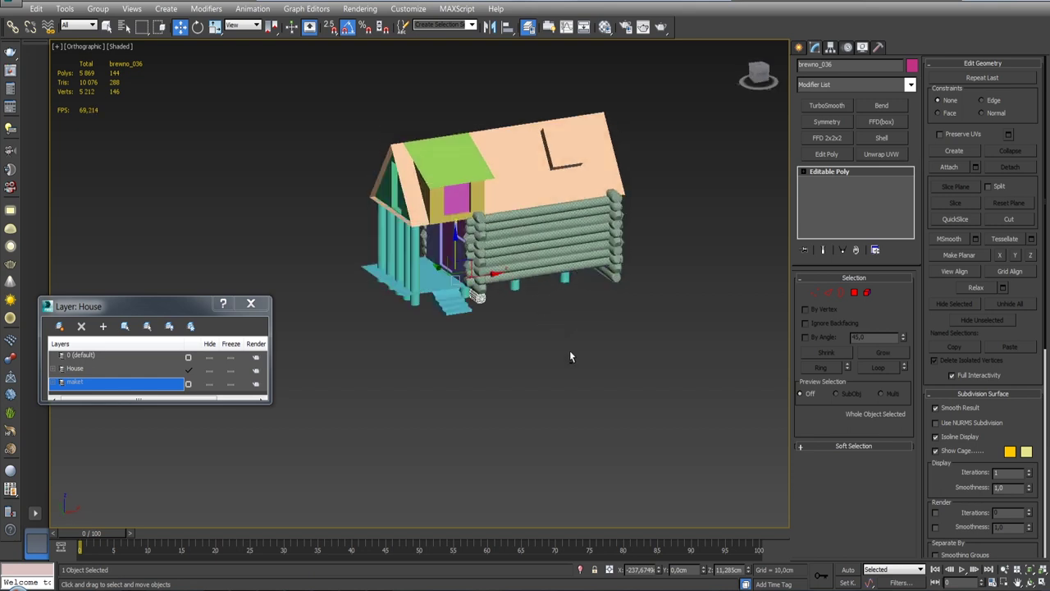
mouse_move(567, 356)
alt+middle_down()
mouse_move(480, 264)
mouse_move(517, 257)
mouse_move(492, 259)
alt+middle_up()
scroll(480, 263, up, 5)
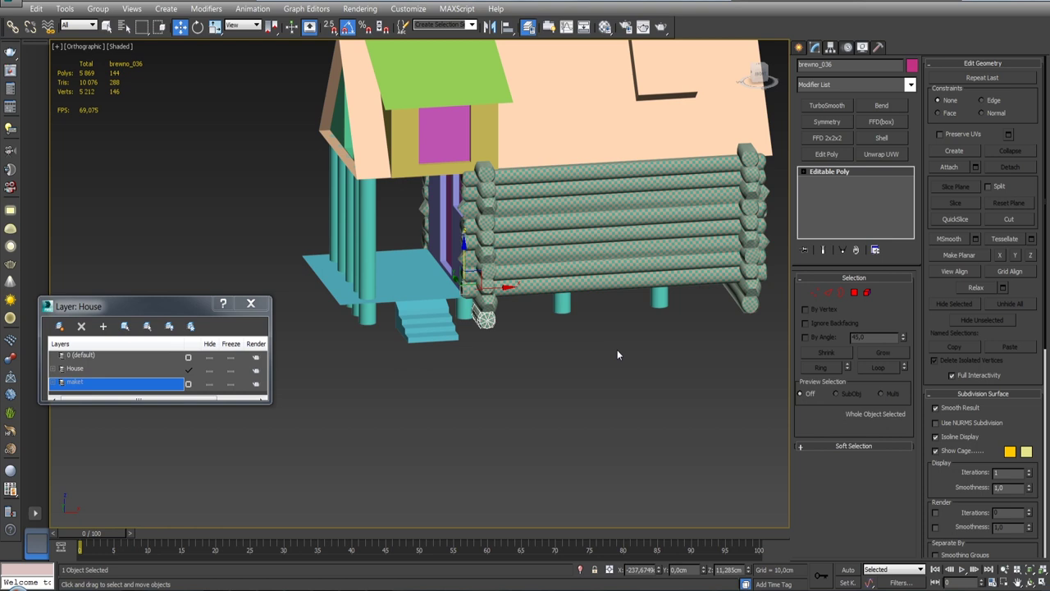
mouse_move(660, 387)
alt+middle_down()
mouse_move(632, 363)
mouse_move(667, 371)
mouse_move(633, 363)
alt+middle_up()
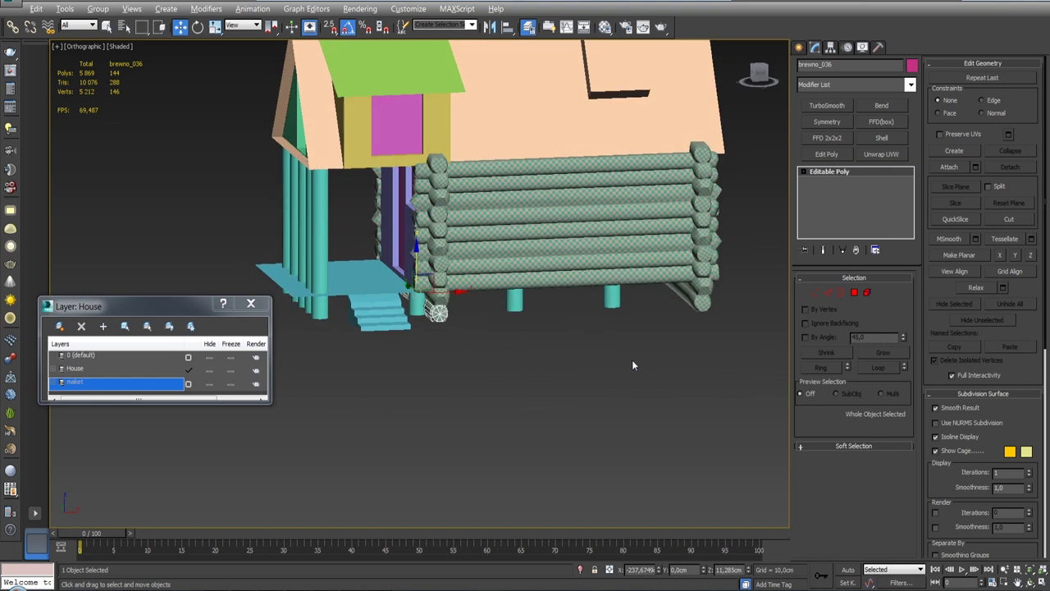
scroll(481, 323, up, 3)
scroll(504, 336, up, 3)
alt+middle_drag(504, 337, 529, 373)
click(554, 398)
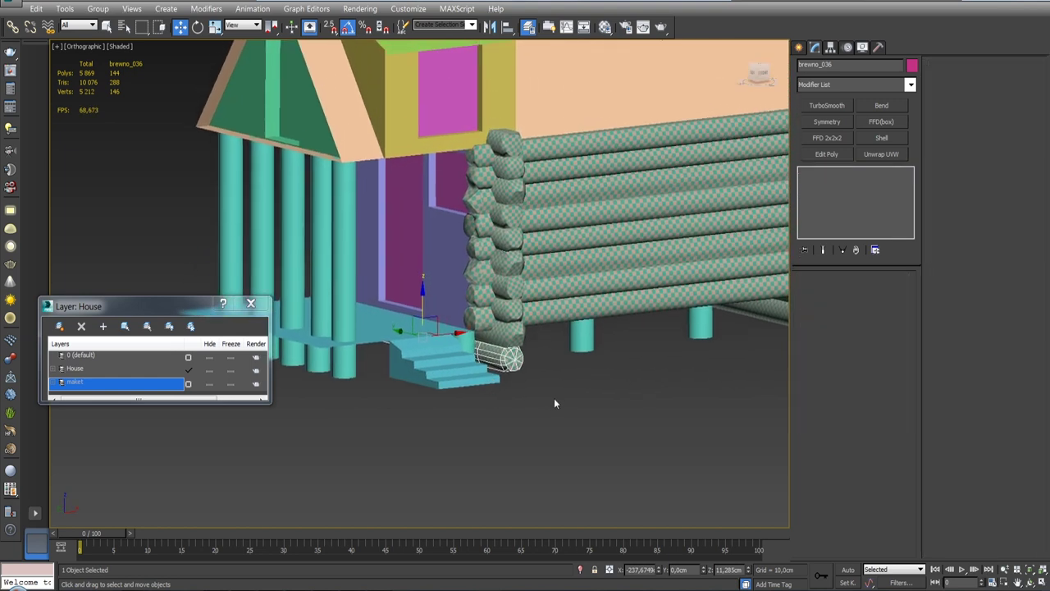
Select the six stacked logs and clone them as instances.
click(508, 170)
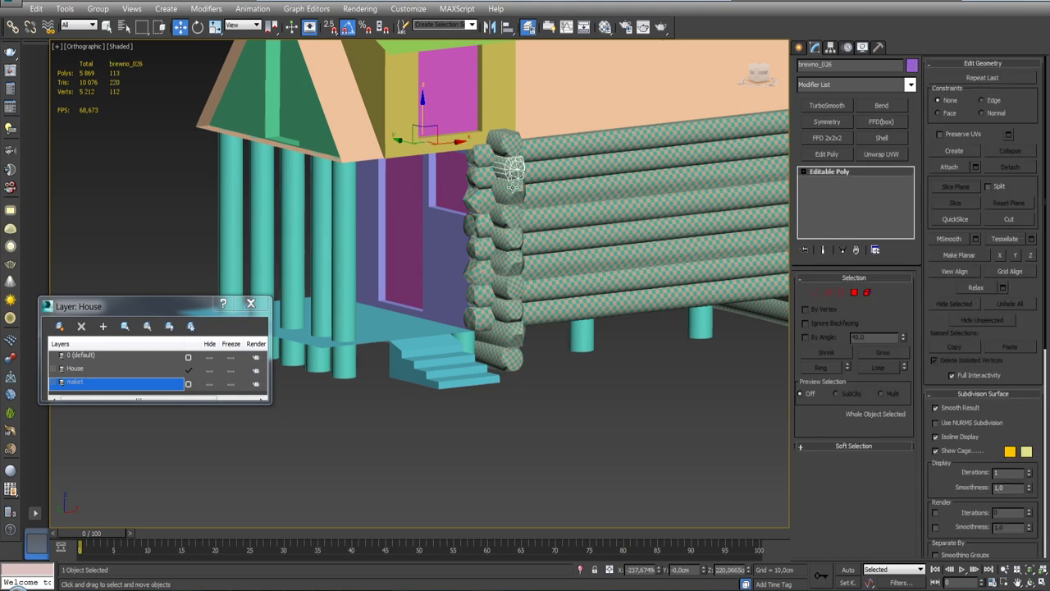
ctrl+click(508, 216)
ctrl+click(513, 239)
ctrl+click(512, 263)
ctrl+click(512, 287)
alt+middle_drag(527, 257, 500, 251)
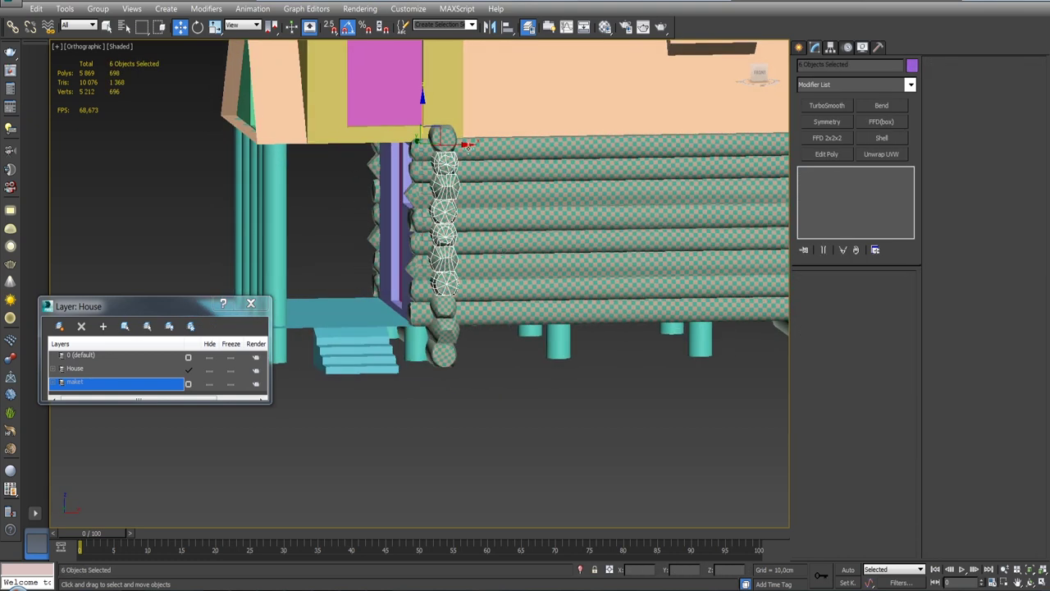
shift+drag(465, 145, 222, 147)
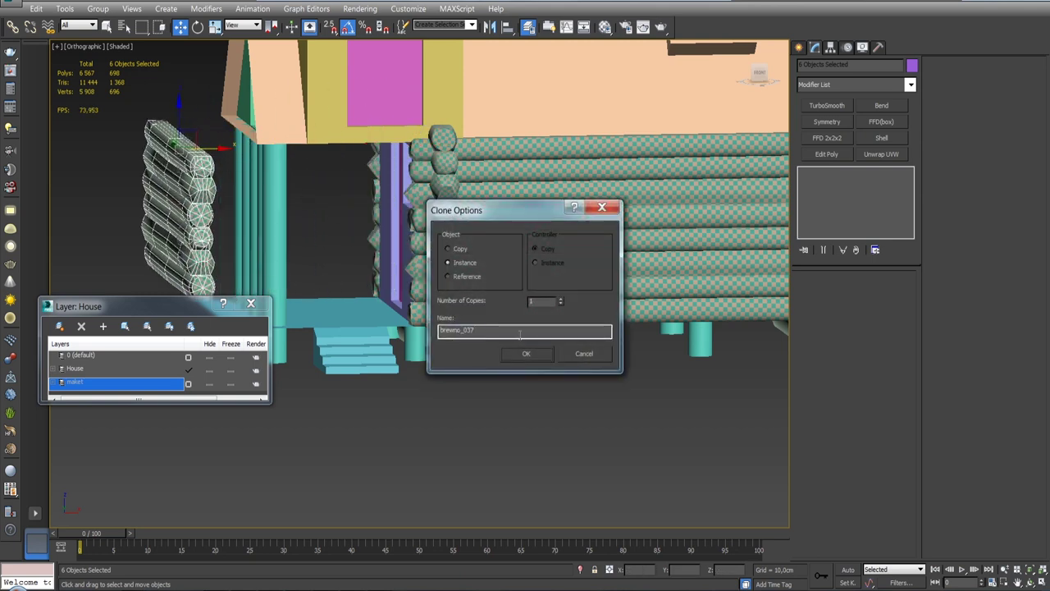
click(526, 354)
Raise the copied logs to gable height in the Left view.
scroll(474, 241, down, 5)
alt+middle_drag(474, 242, 547, 289)
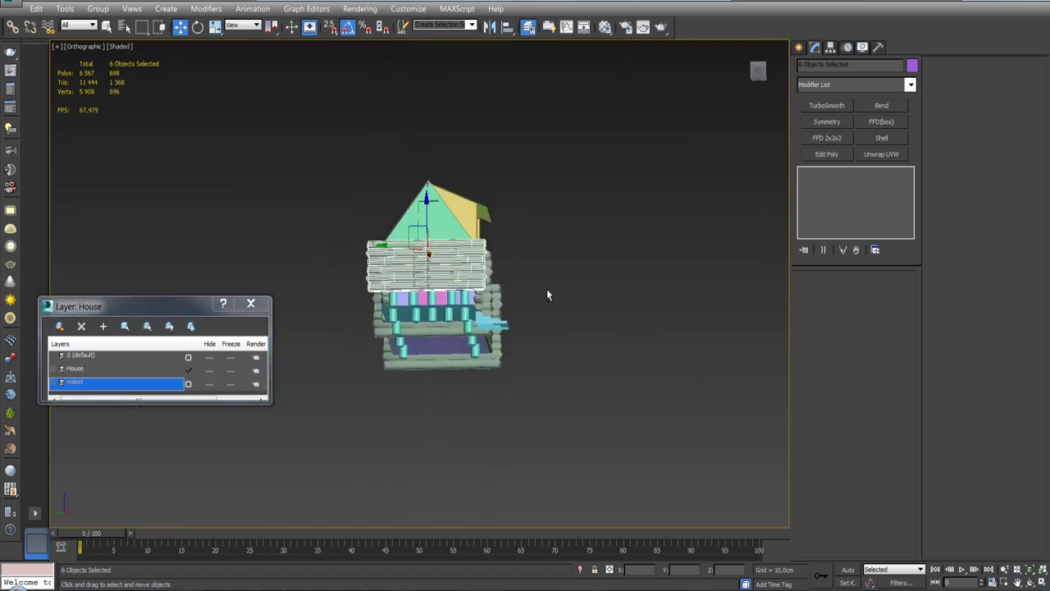
key(l)
scroll(525, 312, down, 3)
scroll(525, 312, down, 3)
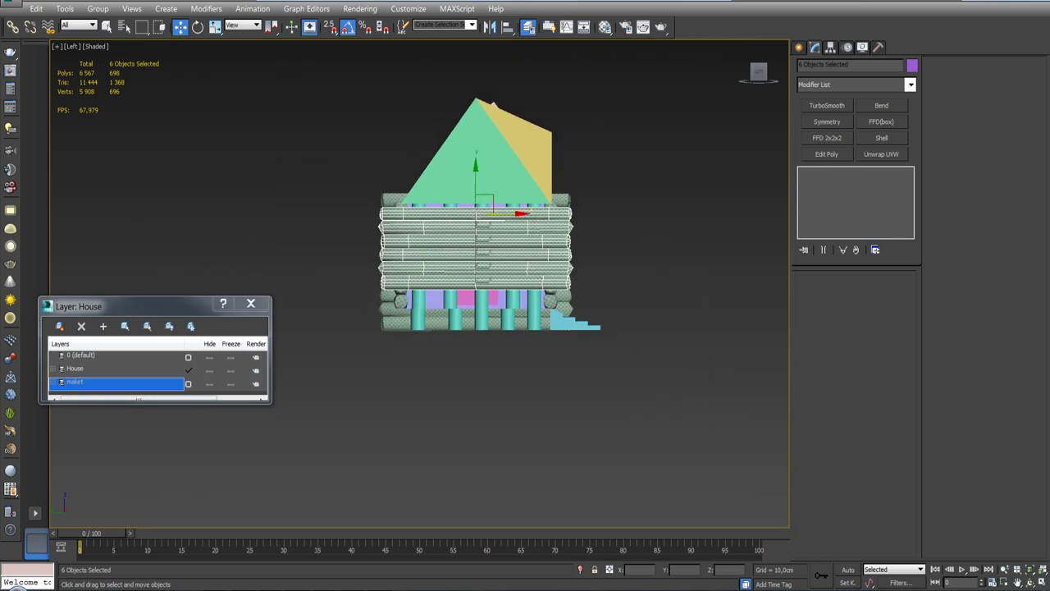
scroll(526, 330, up, 1)
scroll(502, 263, up, 2)
drag(509, 265, 516, 129)
key(shift+z)
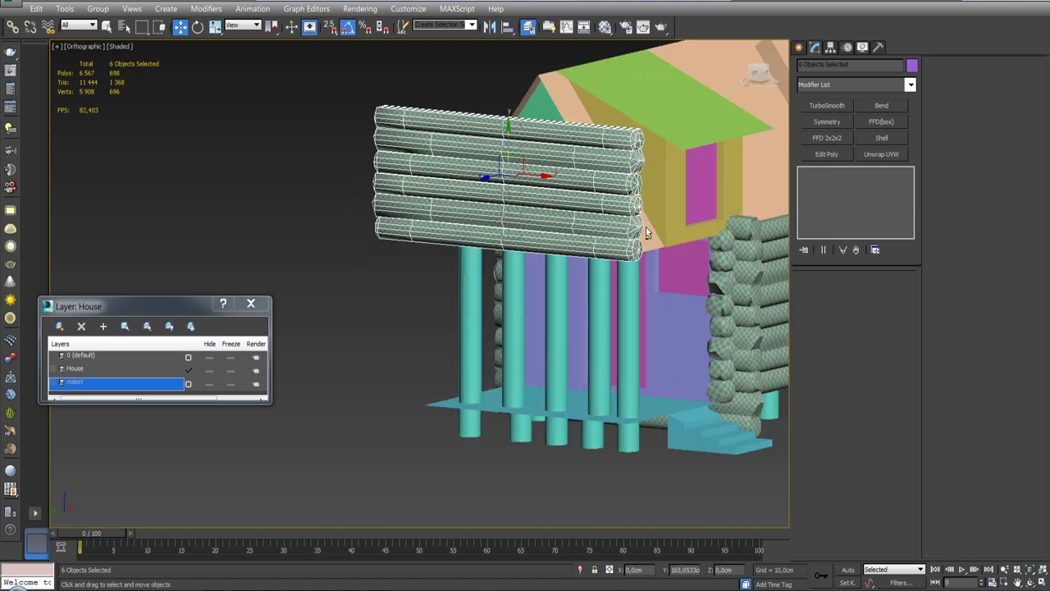
key(shift+z)
alt+middle_drag(575, 222, 419, 222)
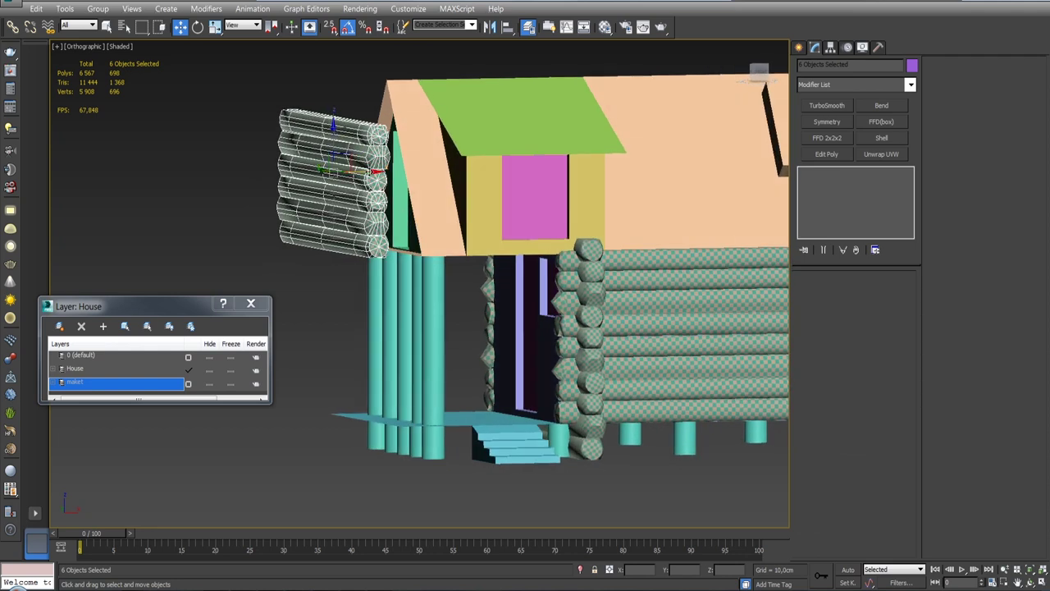
Move the copies beside the pink window and group them as Group001.
drag(359, 170, 525, 166)
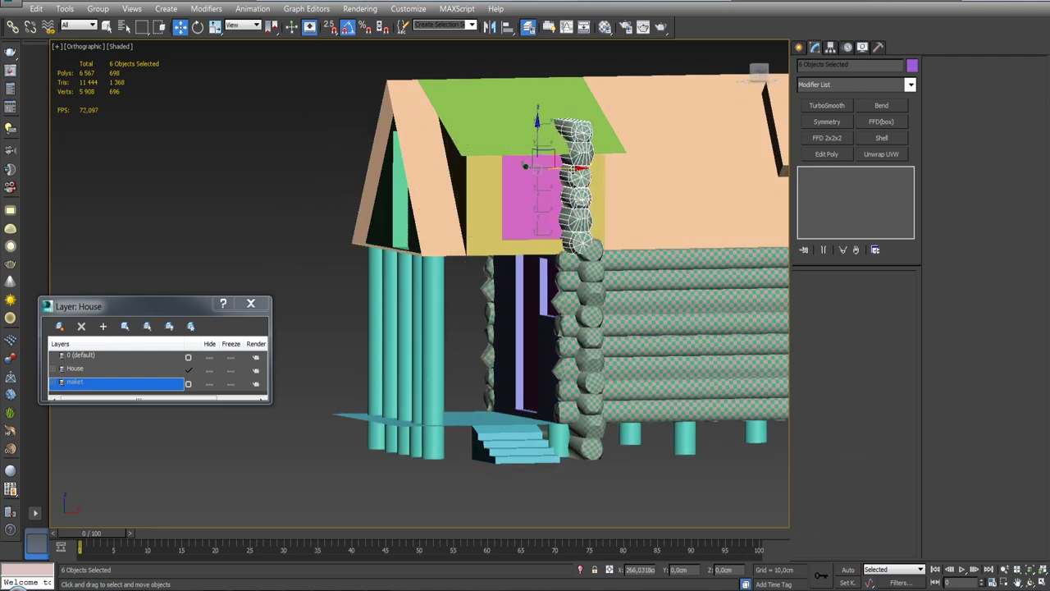
scroll(598, 247, up, 3)
scroll(597, 248, up, 4)
scroll(597, 248, up, 3)
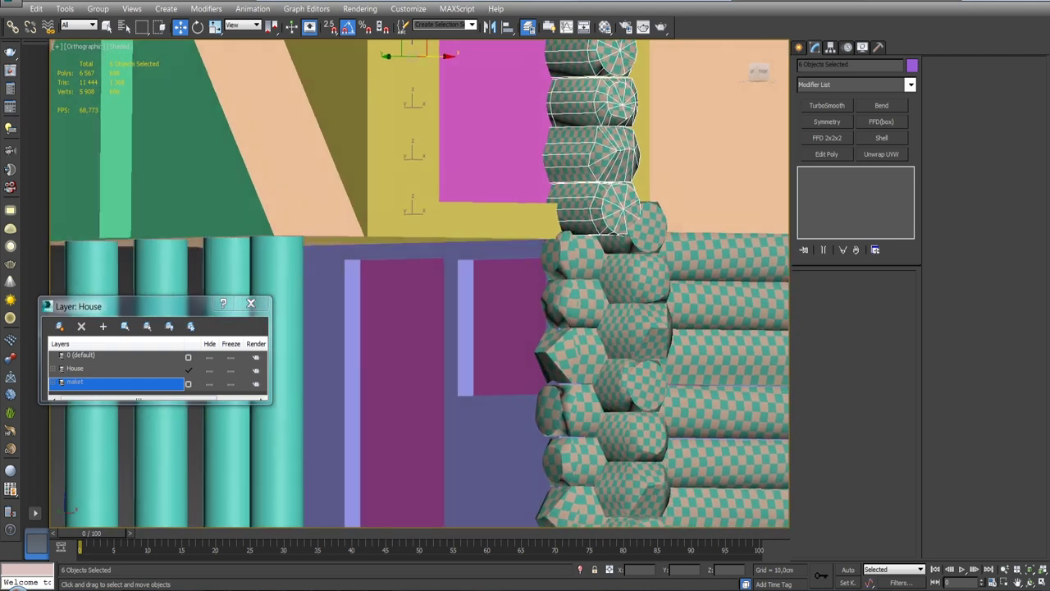
alt+middle_drag(262, 123, 266, 121)
click(98, 8)
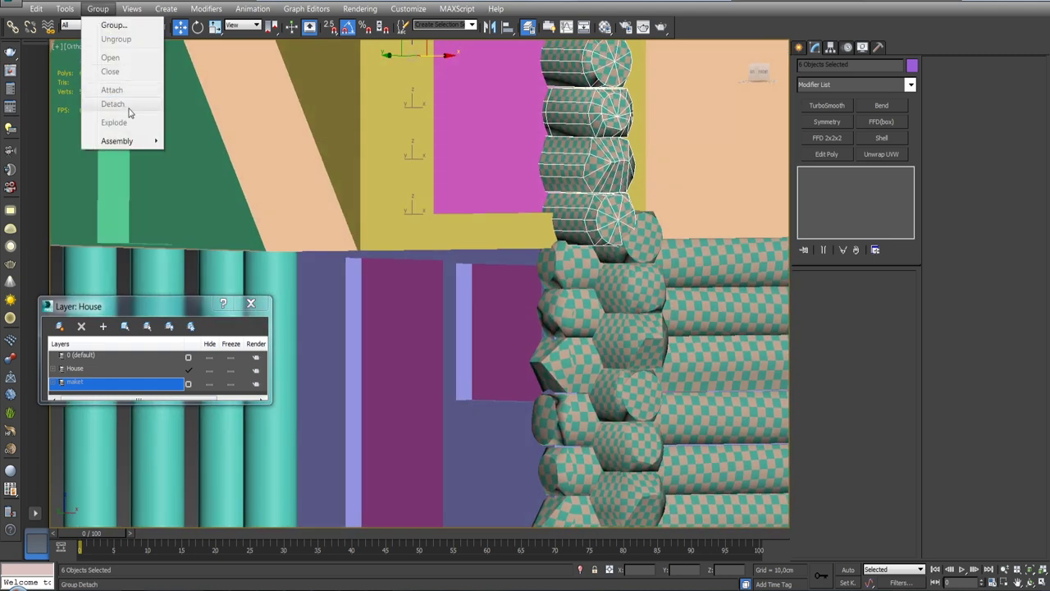
click(113, 24)
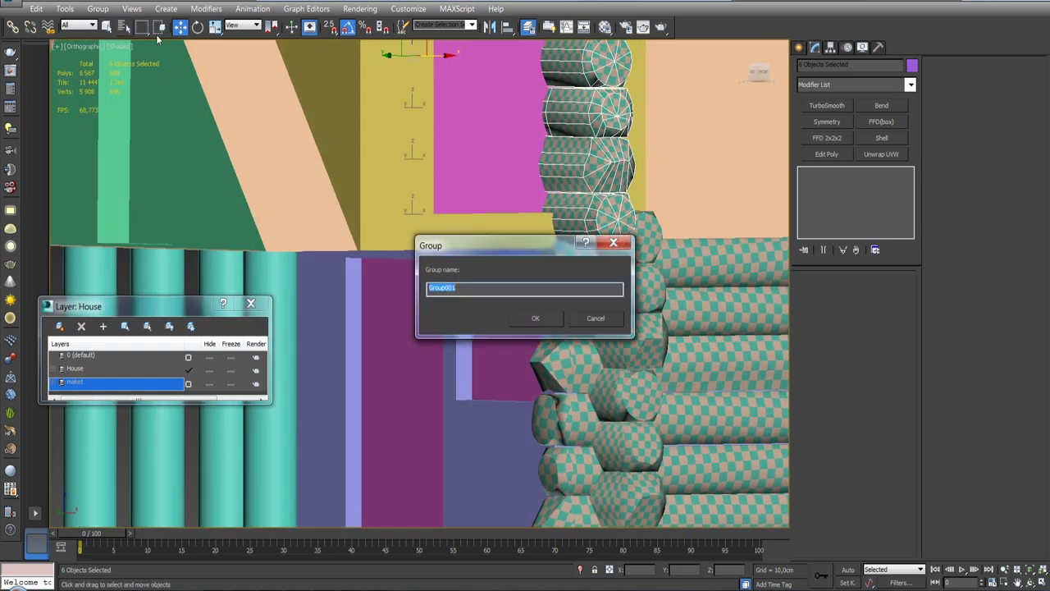
click(530, 319)
middle_drag(603, 283, 558, 320)
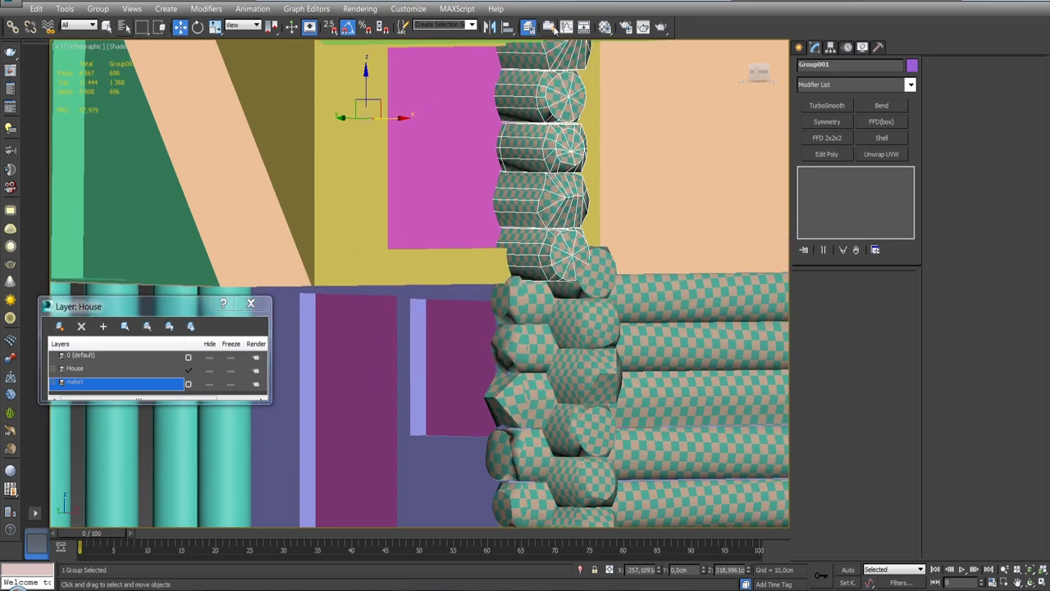
Align Group001's Z minimum to the top wall log's maximum so it rests on it.
click(507, 26)
click(650, 299)
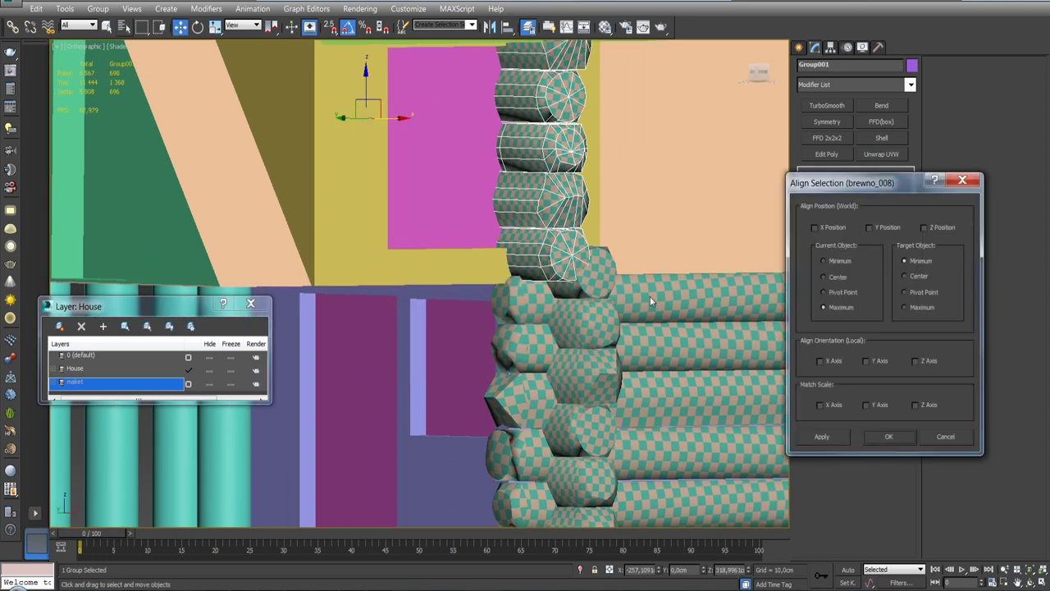
click(925, 228)
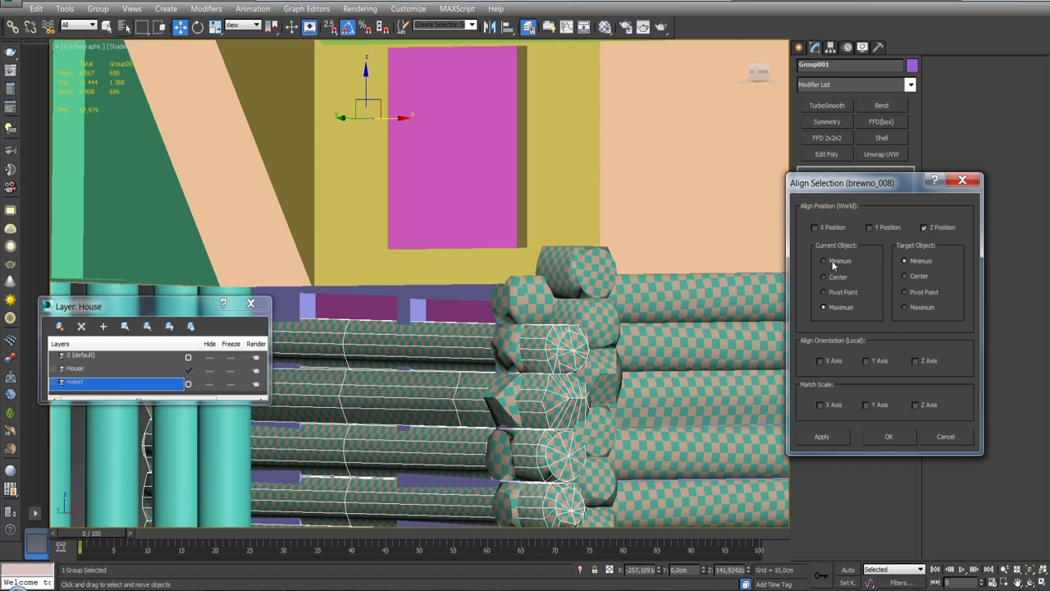
click(832, 261)
click(912, 306)
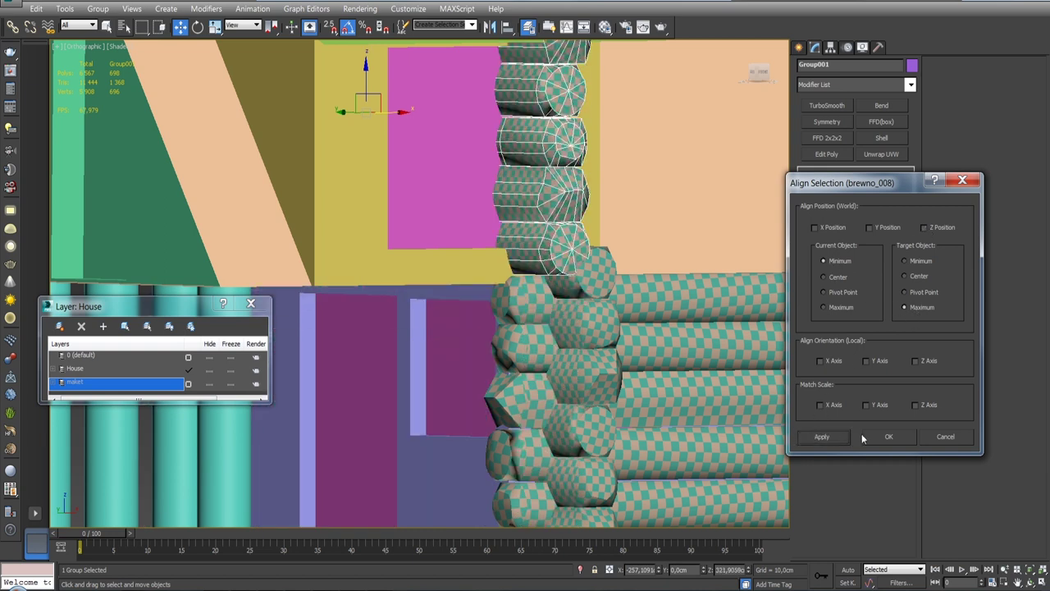
click(889, 437)
scroll(519, 119, down, 5)
scroll(519, 119, down, 1)
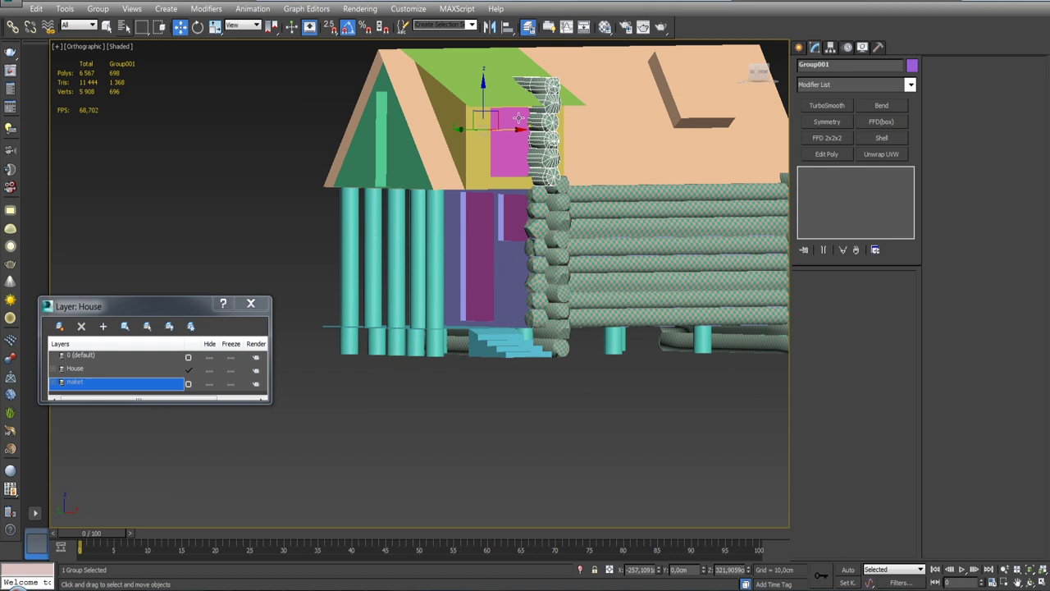
Shift the log group slightly sideways to sit at the front gable edge.
mouse_move(518, 129)
alt+middle_down()
mouse_move(460, 178)
mouse_move(455, 165)
alt+middle_up()
drag(407, 129, 464, 167)
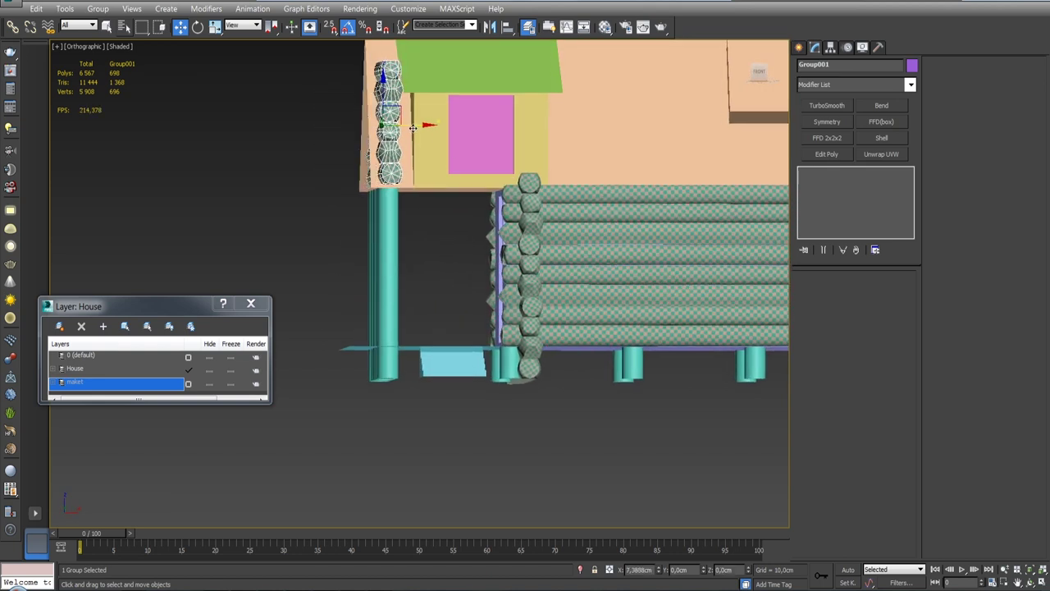
key(f)
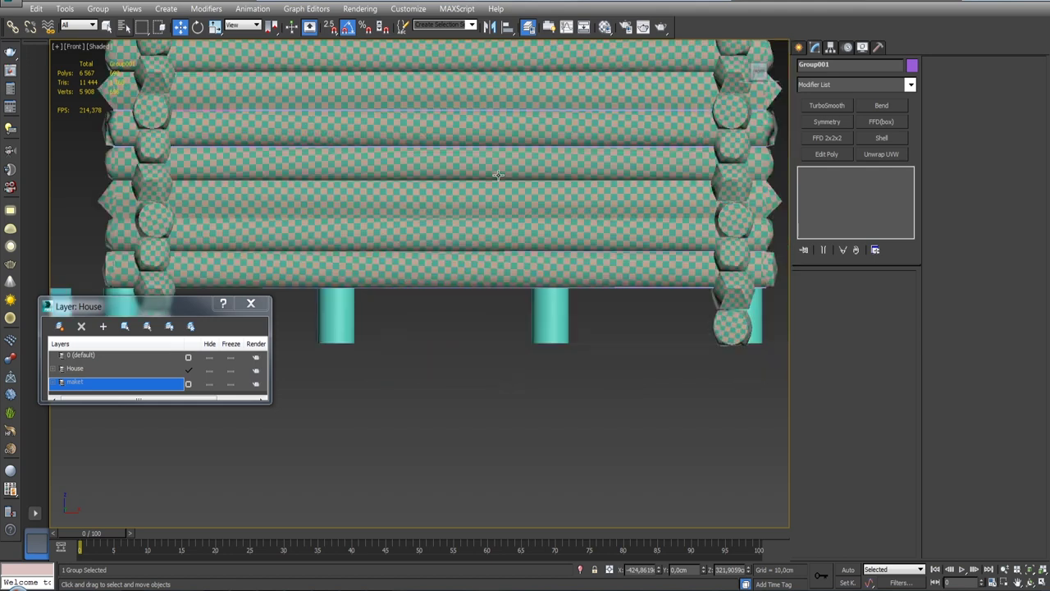
scroll(356, 179, down, 10)
scroll(390, 165, up, 5)
scroll(391, 162, up, 3)
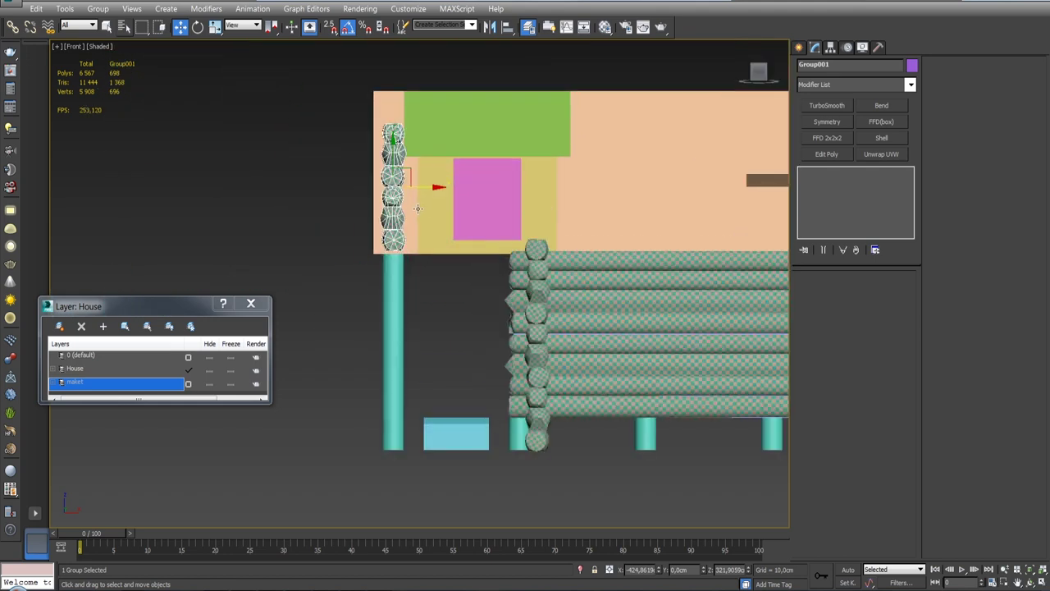
scroll(390, 161, up, 5)
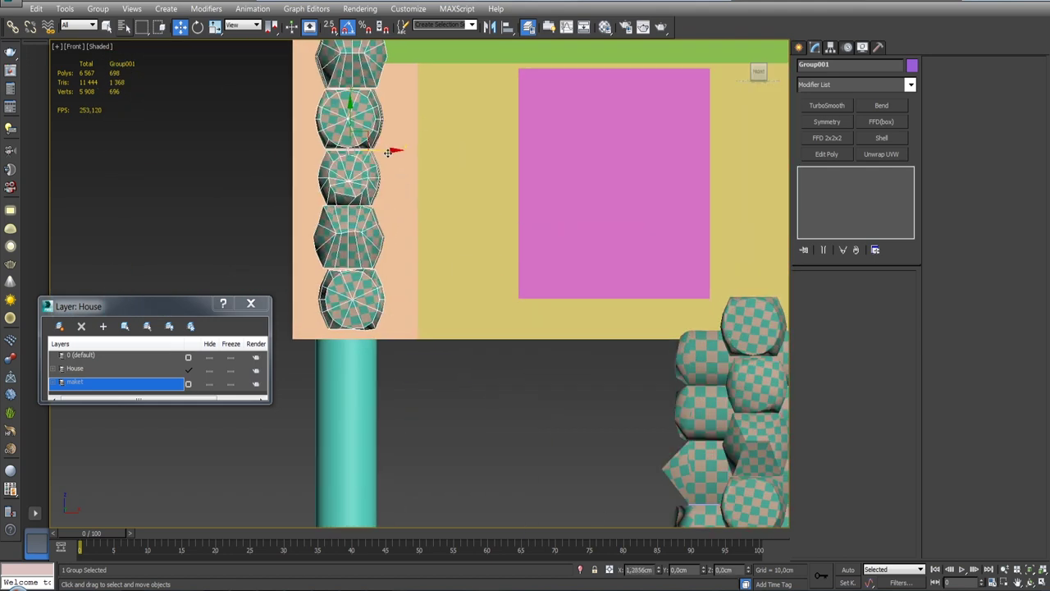
mouse_move(385, 151)
alt+middle_down()
mouse_move(427, 165)
mouse_move(402, 138)
mouse_move(437, 246)
alt+middle_up()
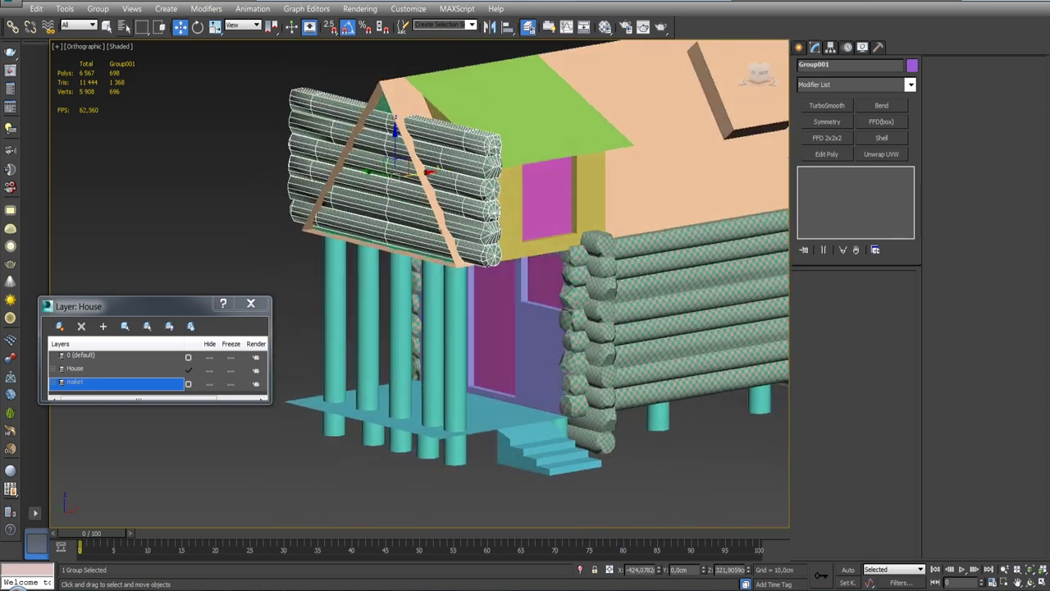
Ungroup the gable log stack into individual logs.
click(97, 8)
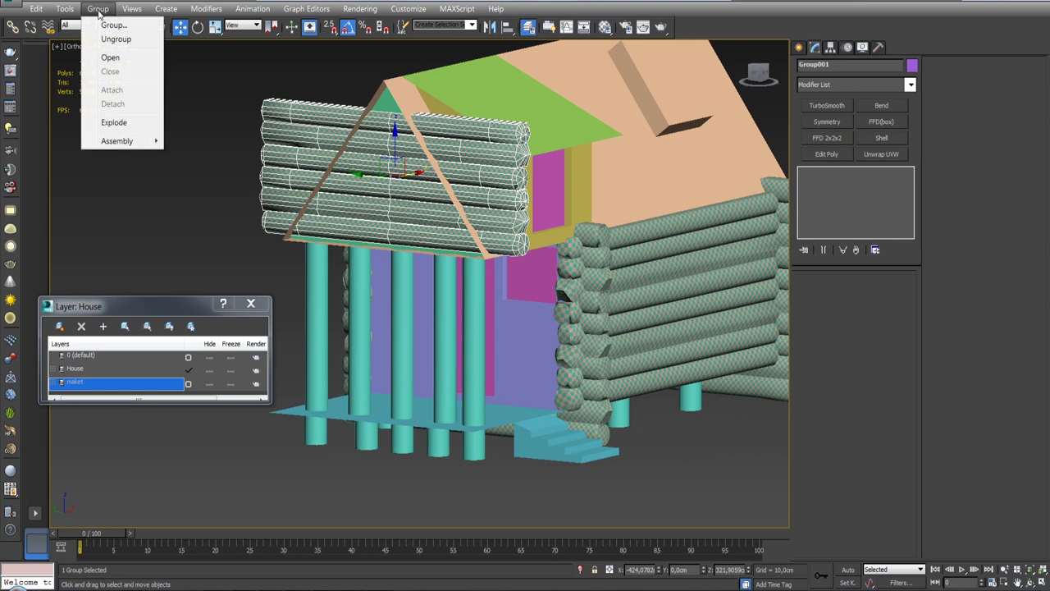
click(115, 38)
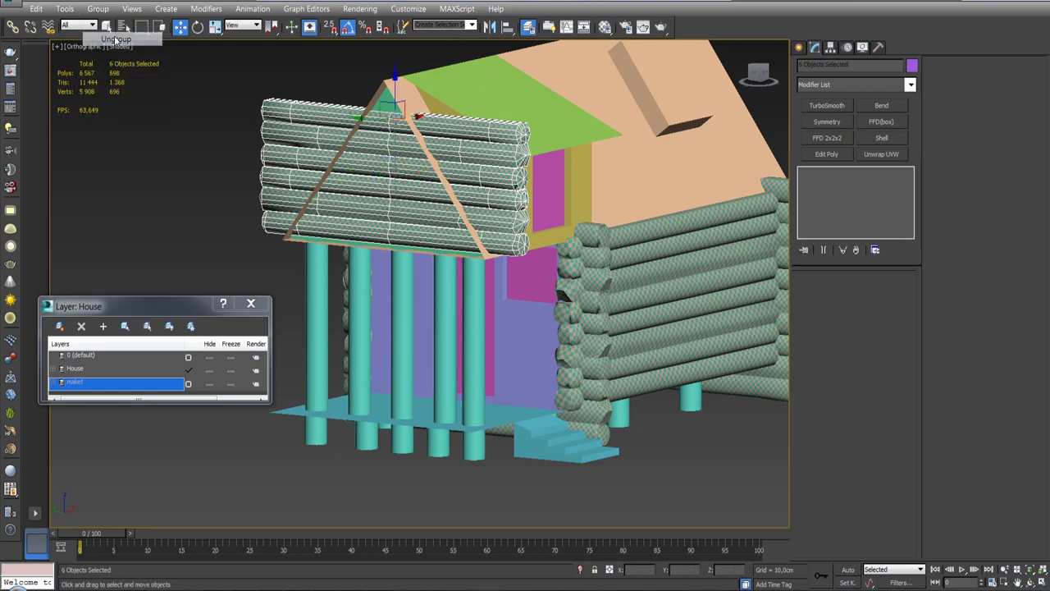
scroll(509, 185, up, 3)
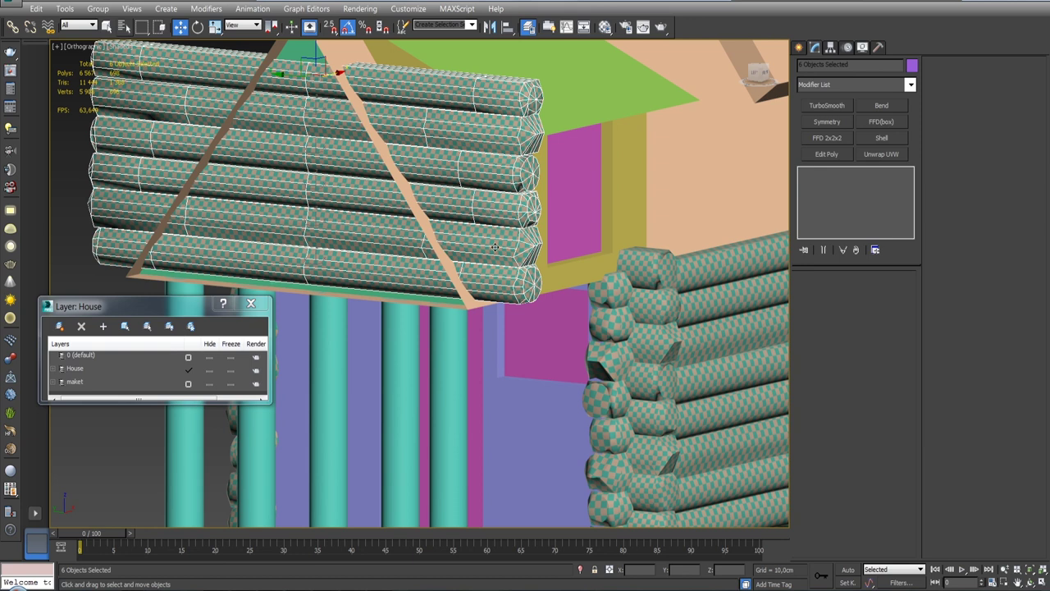
Copy a gable log onto the top row as brevno_043, aligned vertically to the log below.
click(495, 246)
middle_drag(316, 203, 332, 244)
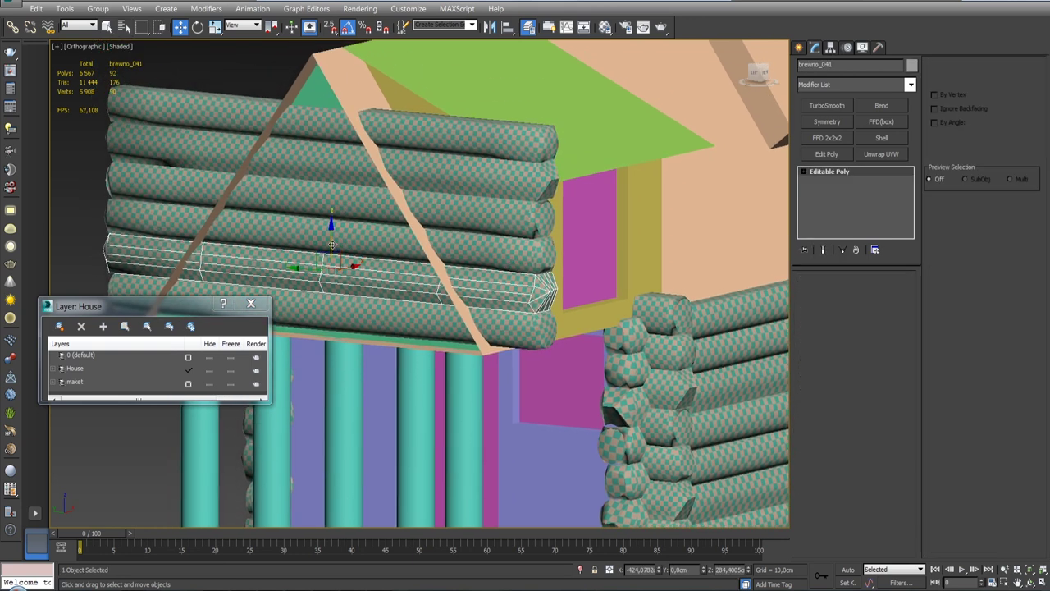
shift+drag(332, 244, 332, 60)
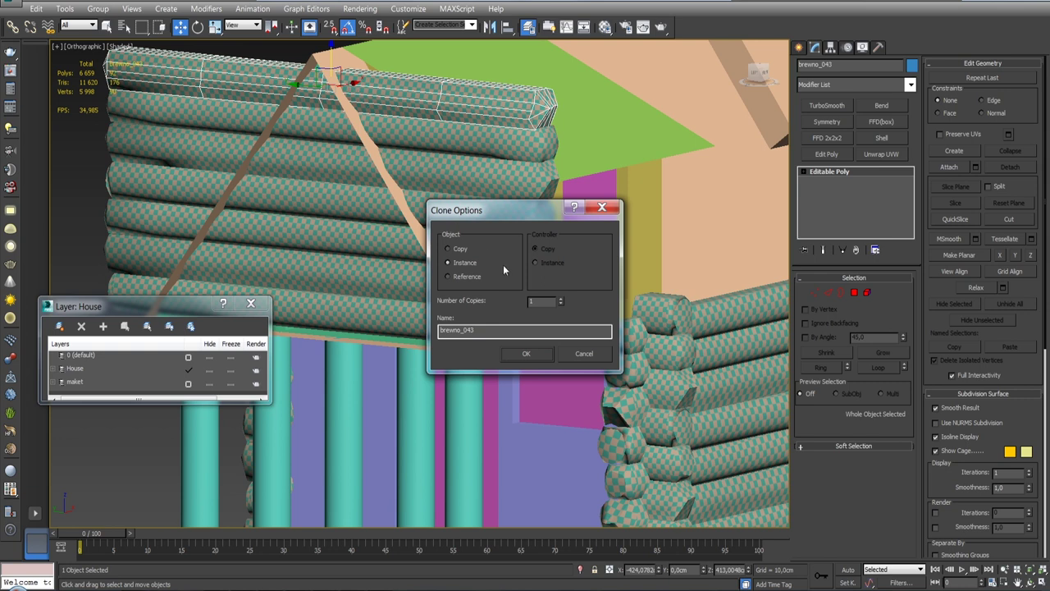
click(527, 355)
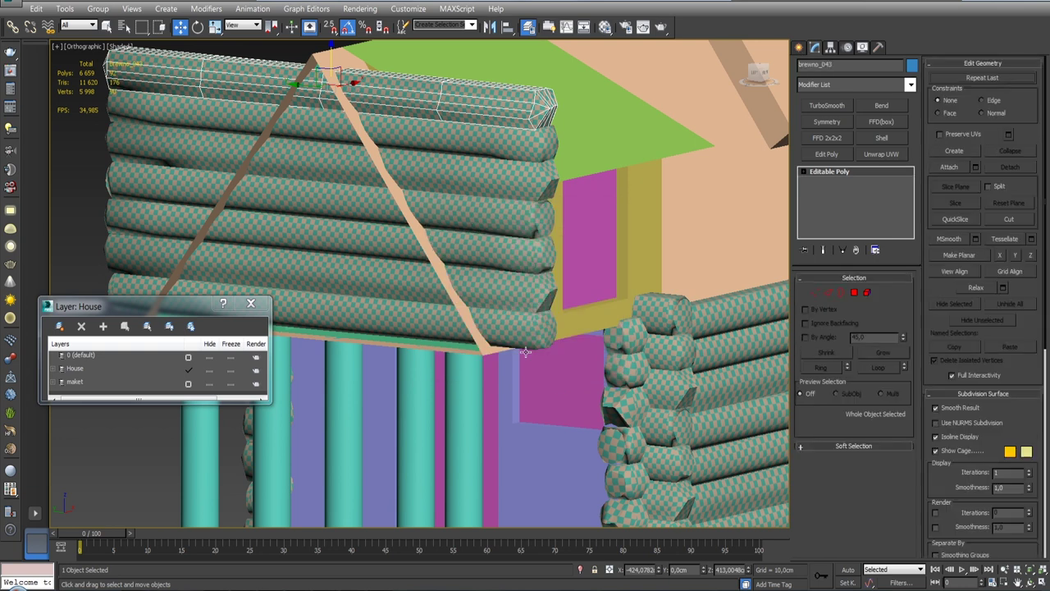
click(503, 148)
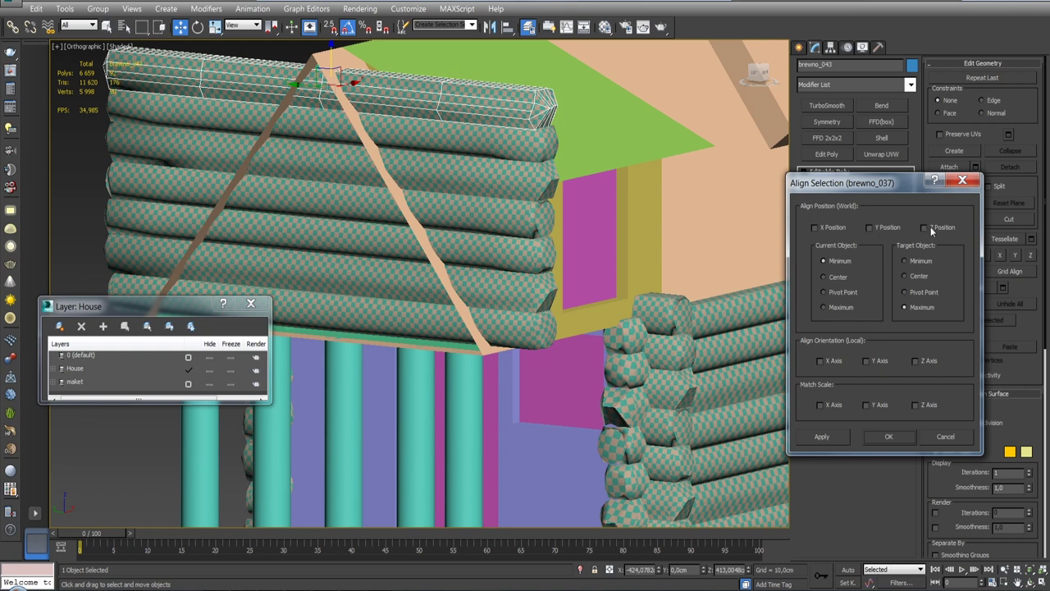
click(927, 229)
click(823, 437)
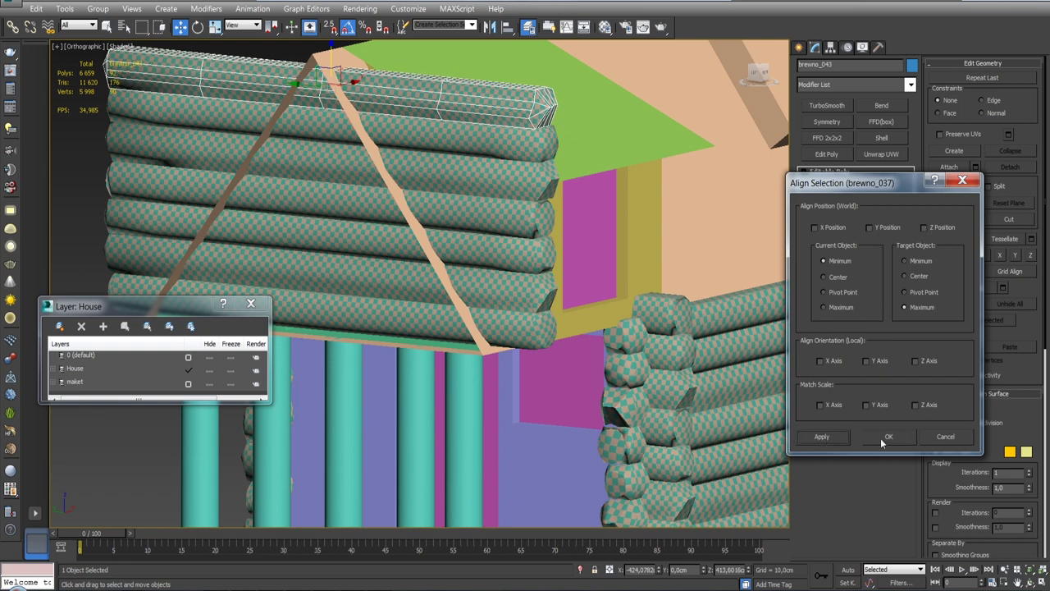
click(889, 436)
Orbit and pan to frame the porch gable, columns and steps together.
mouse_move(492, 288)
alt+middle_down()
mouse_move(542, 287)
mouse_move(525, 287)
alt+middle_up()
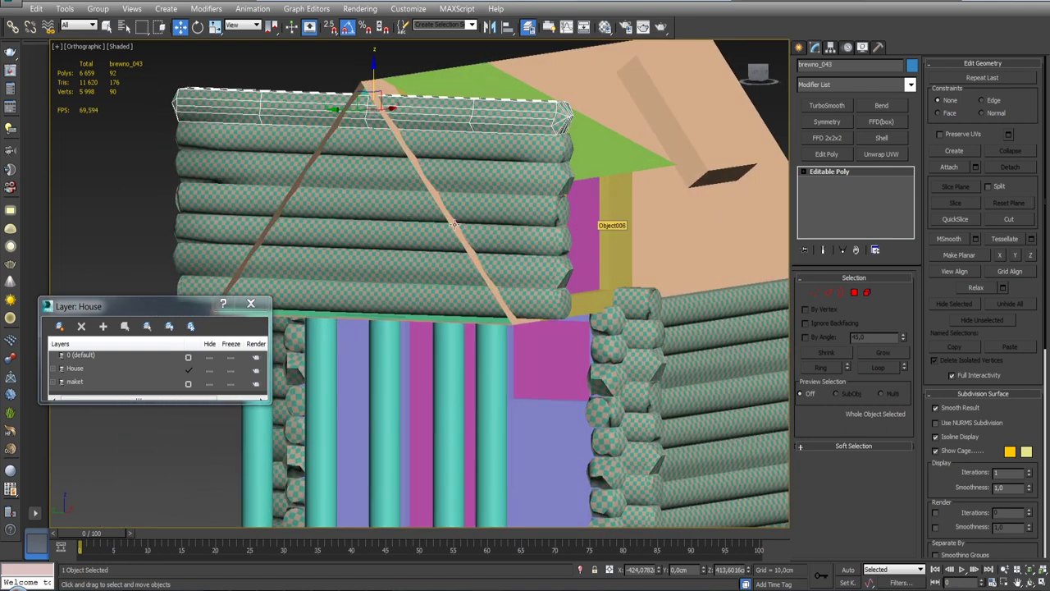
mouse_move(450, 223)
alt+middle_down()
mouse_move(600, 215)
mouse_move(574, 218)
mouse_move(577, 244)
alt+middle_up()
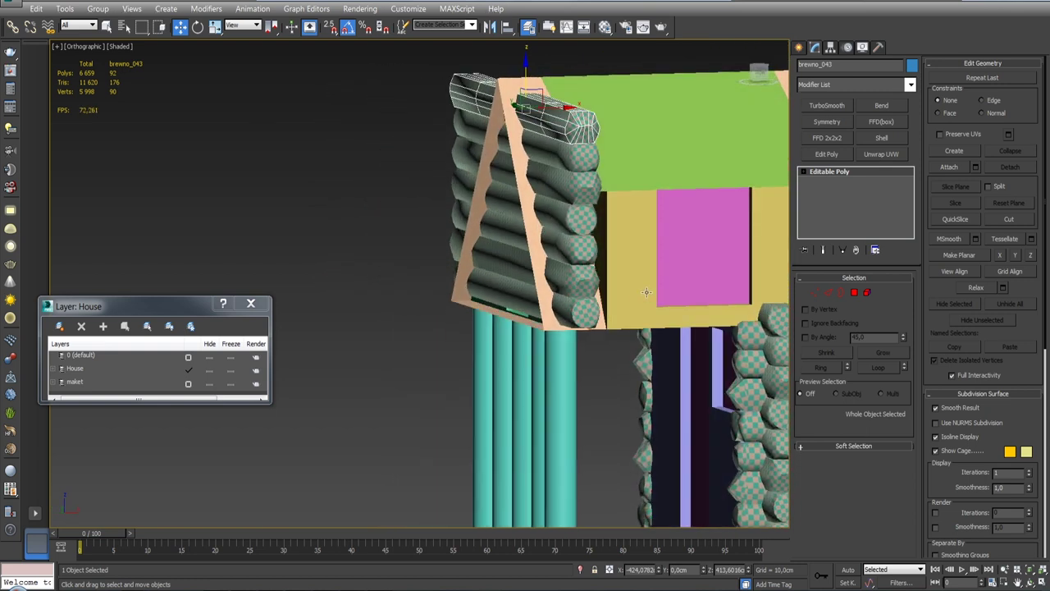
middle_drag(646, 292, 550, 243)
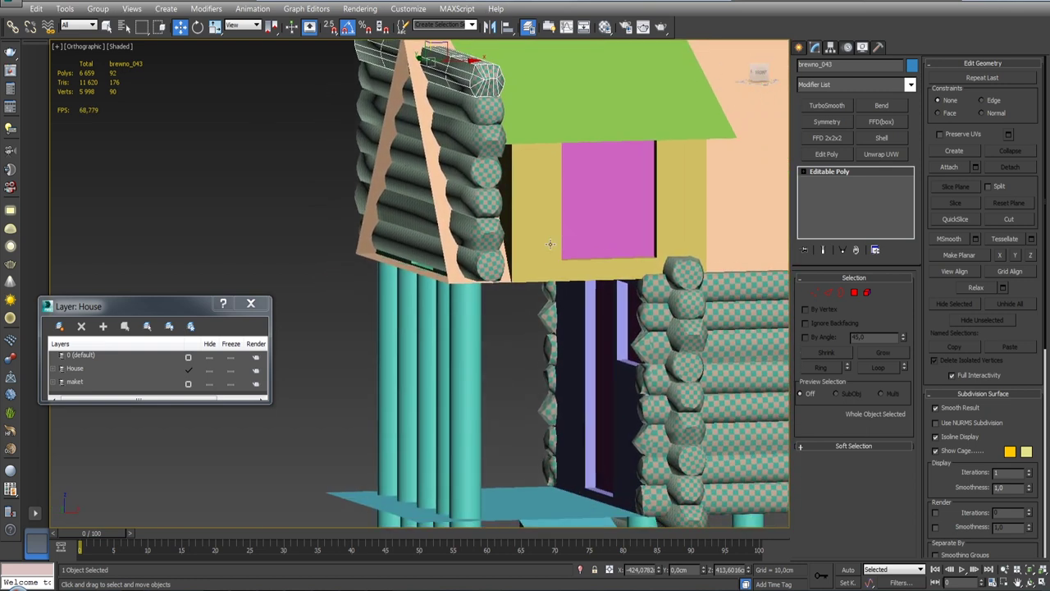
mouse_move(532, 237)
alt+middle_down()
mouse_move(609, 234)
mouse_move(533, 250)
alt+middle_up()
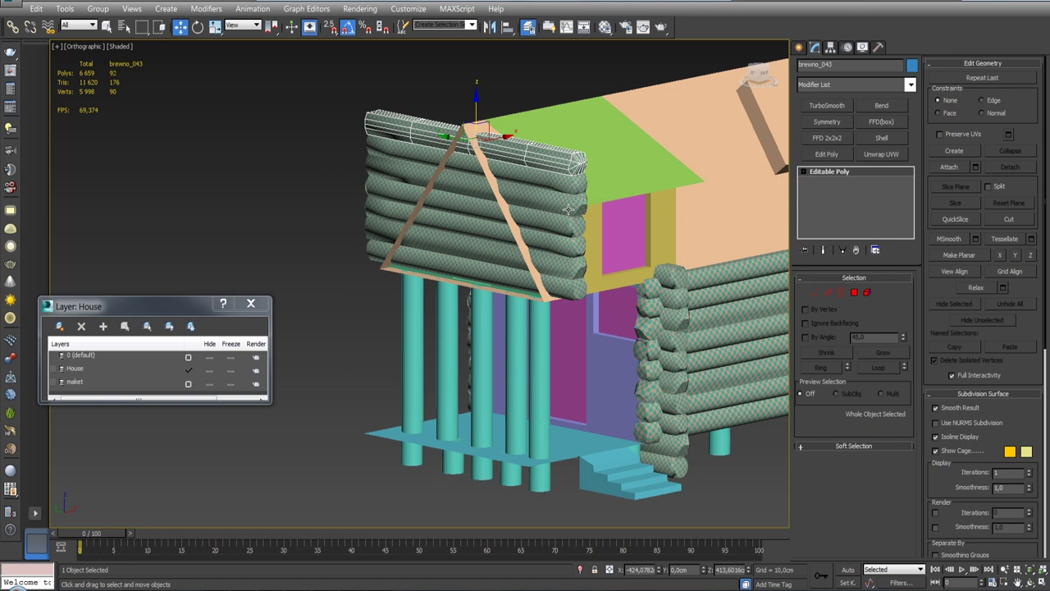
alt+middle_drag(553, 208, 535, 202)
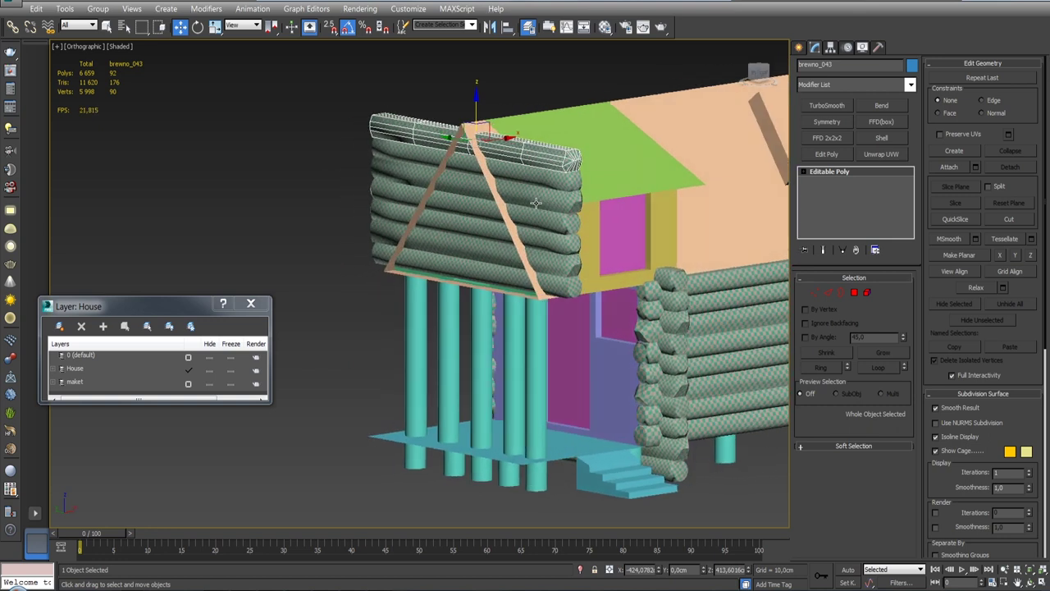
Select the seven stacked gable logs and group them as Group001.
ctrl+click(525, 170)
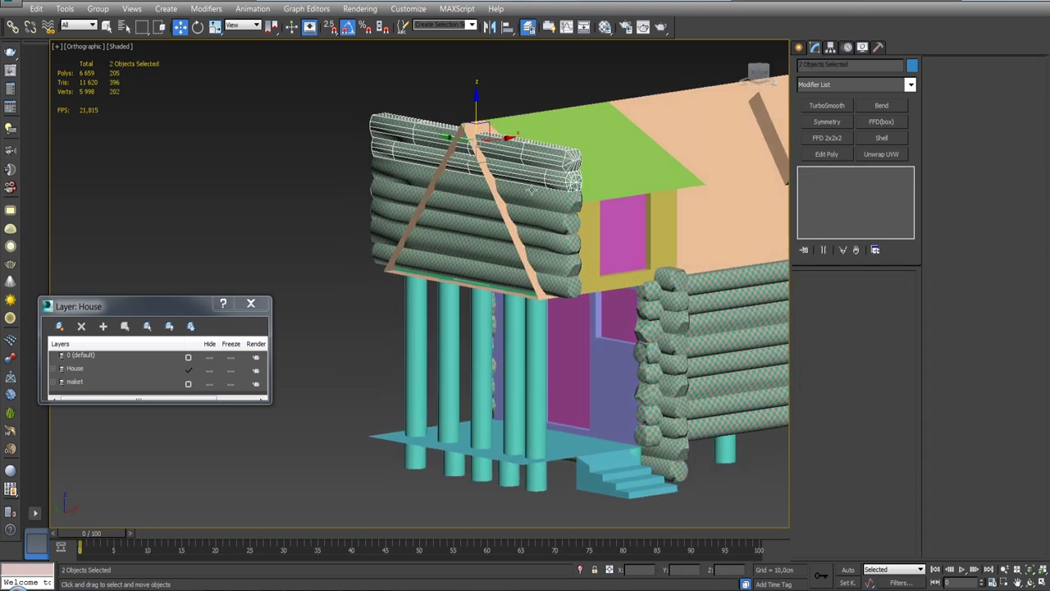
key(q)
ctrl+click(534, 195)
ctrl+click(545, 216)
ctrl+click(552, 240)
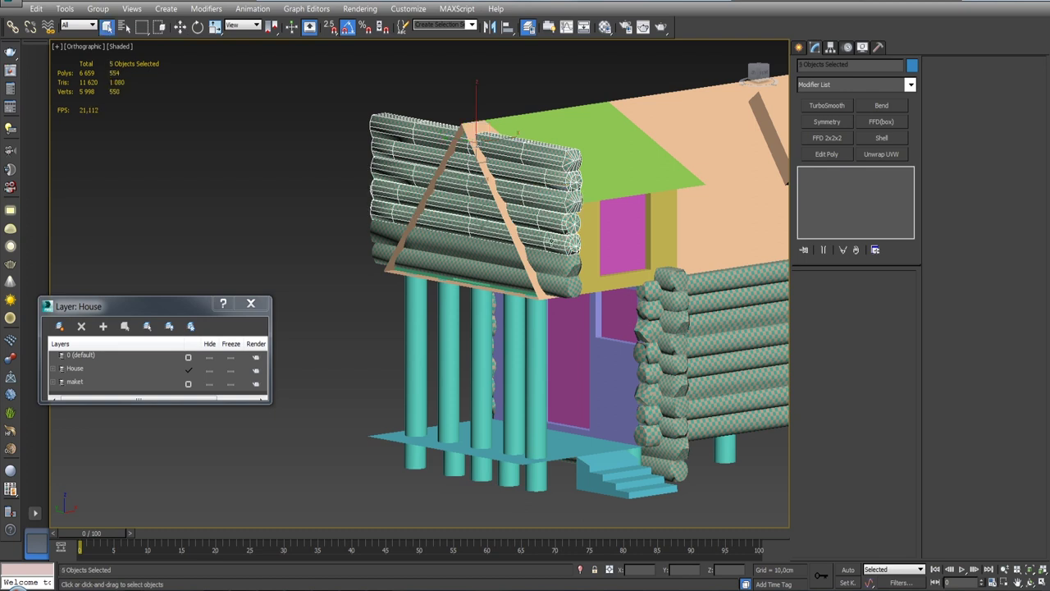
ctrl+click(555, 256)
ctrl+click(557, 284)
click(581, 568)
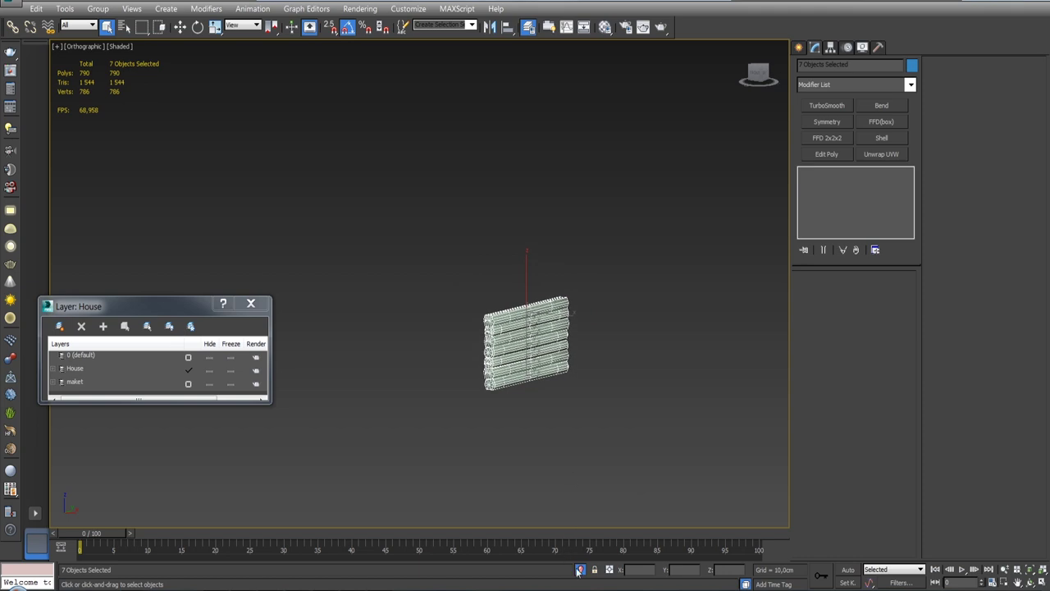
click(582, 569)
click(98, 8)
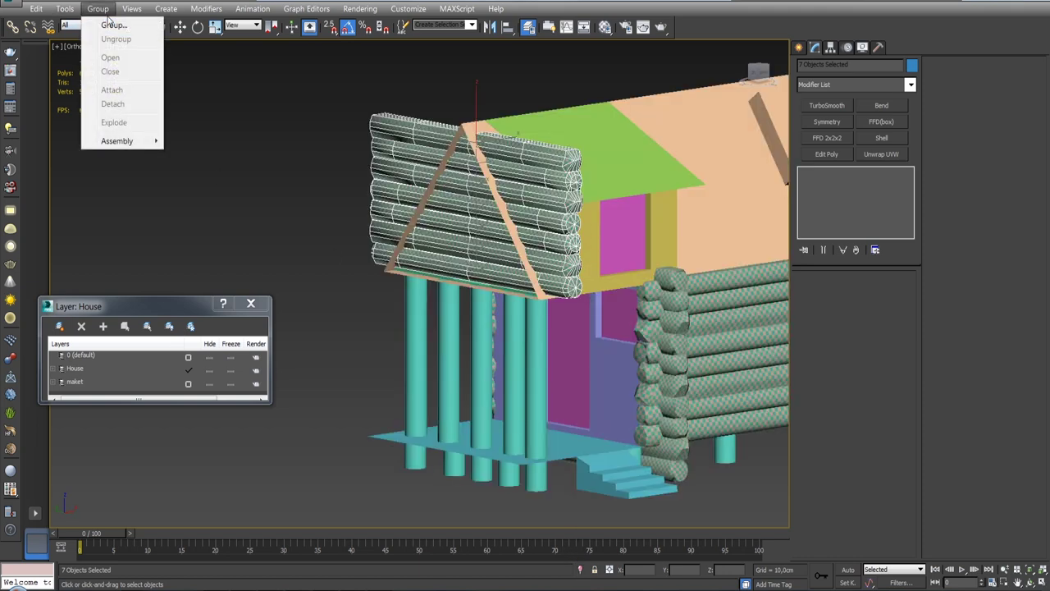
click(103, 23)
click(546, 321)
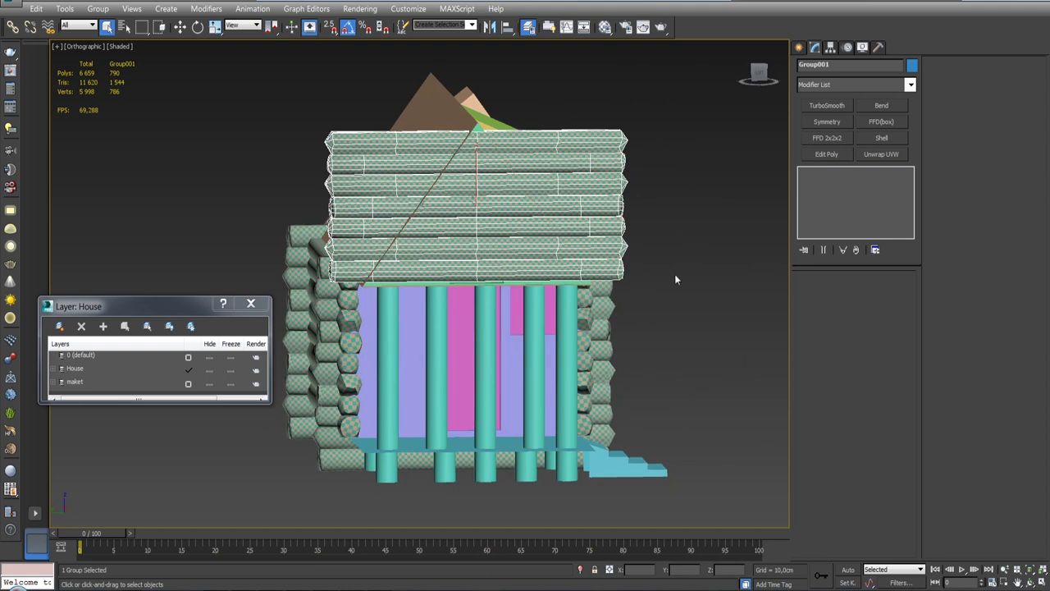
Switch to the Left view, close the House layer window, and show wireframe with F3.
key(l)
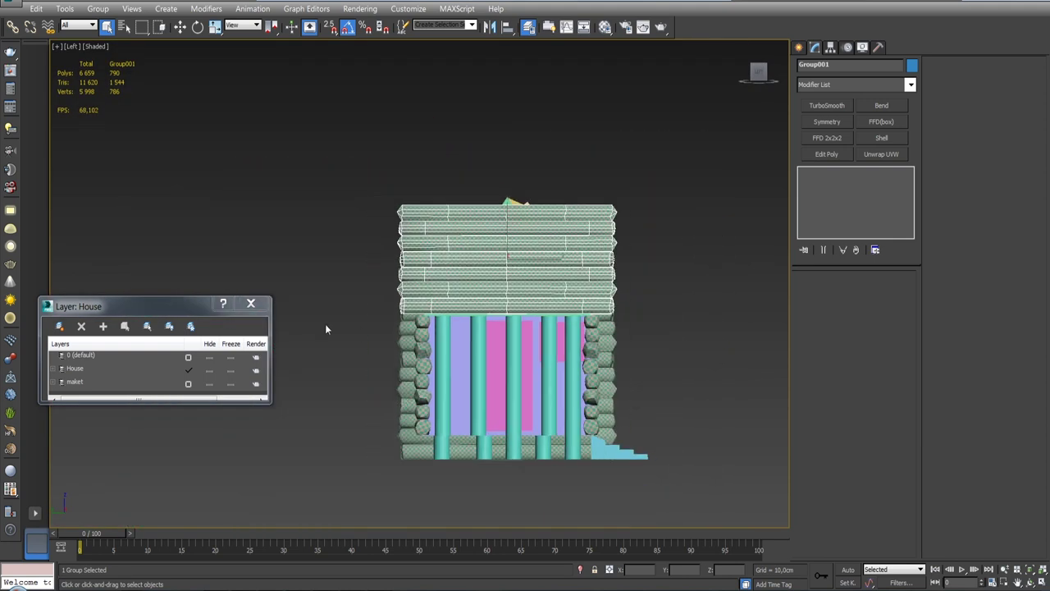
click(251, 303)
scroll(513, 265, up, 3)
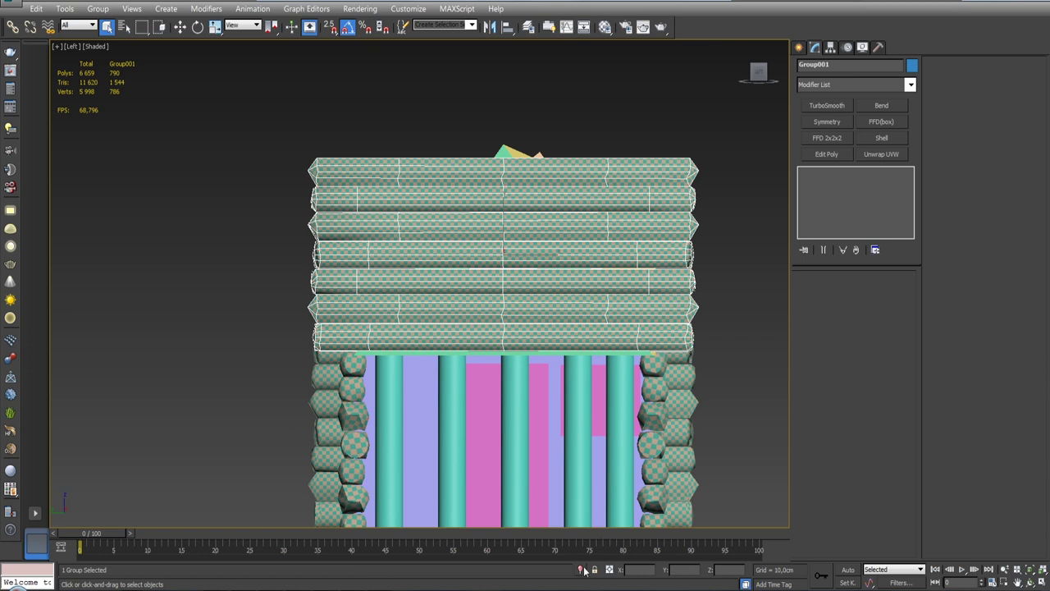
click(582, 570)
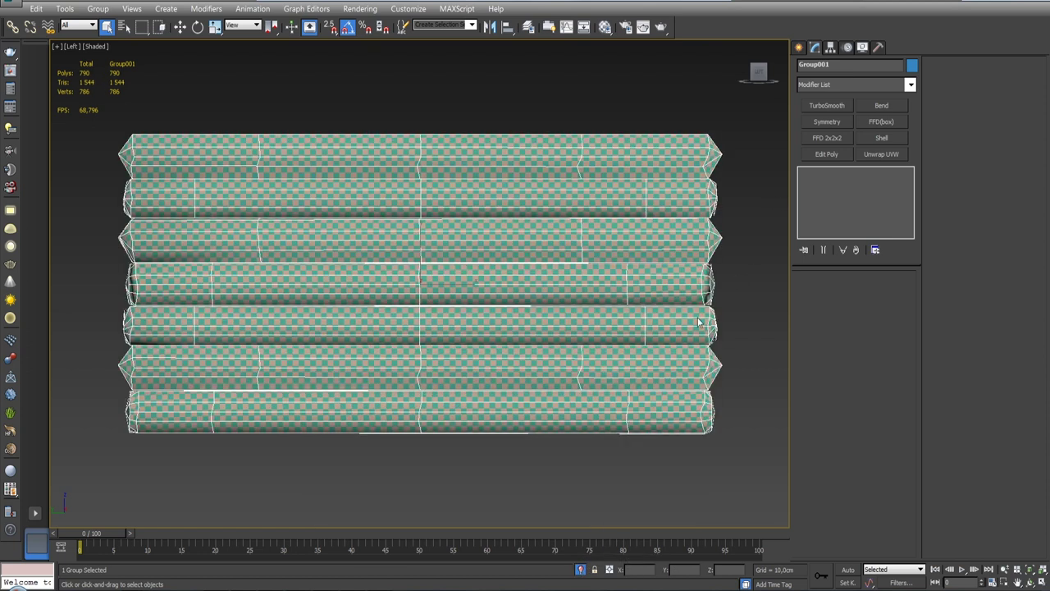
click(582, 569)
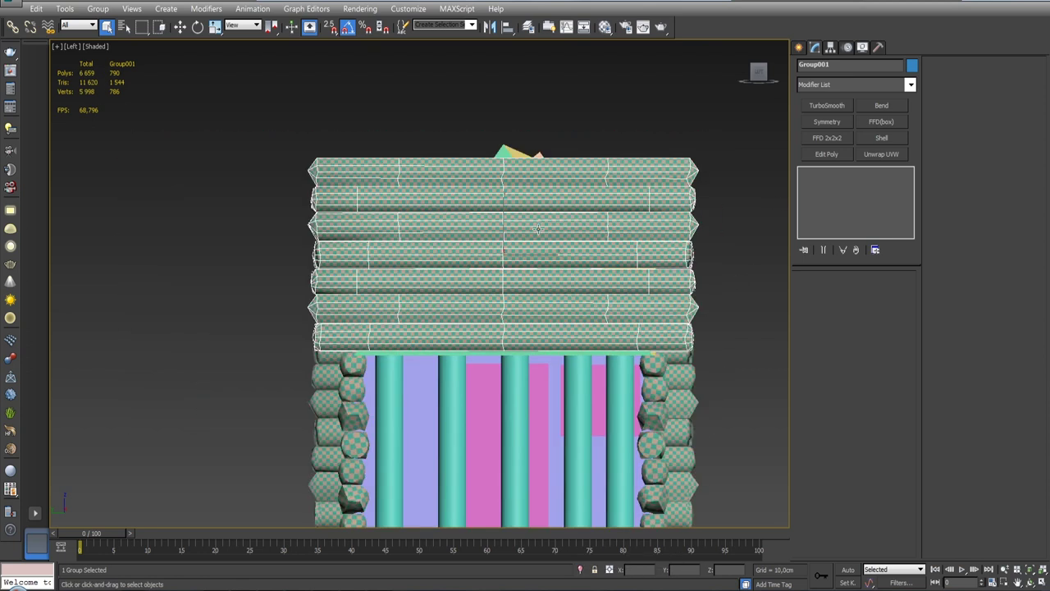
key(F3)
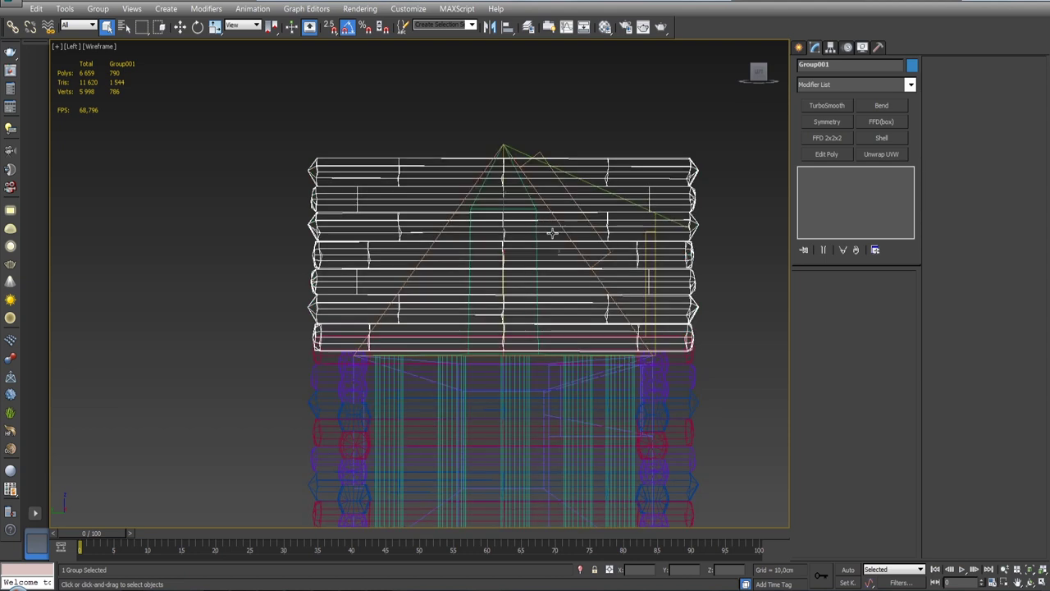
scroll(553, 233, up, 3)
scroll(553, 233, up, 2)
scroll(509, 205, down, 3)
scroll(479, 188, down, 3)
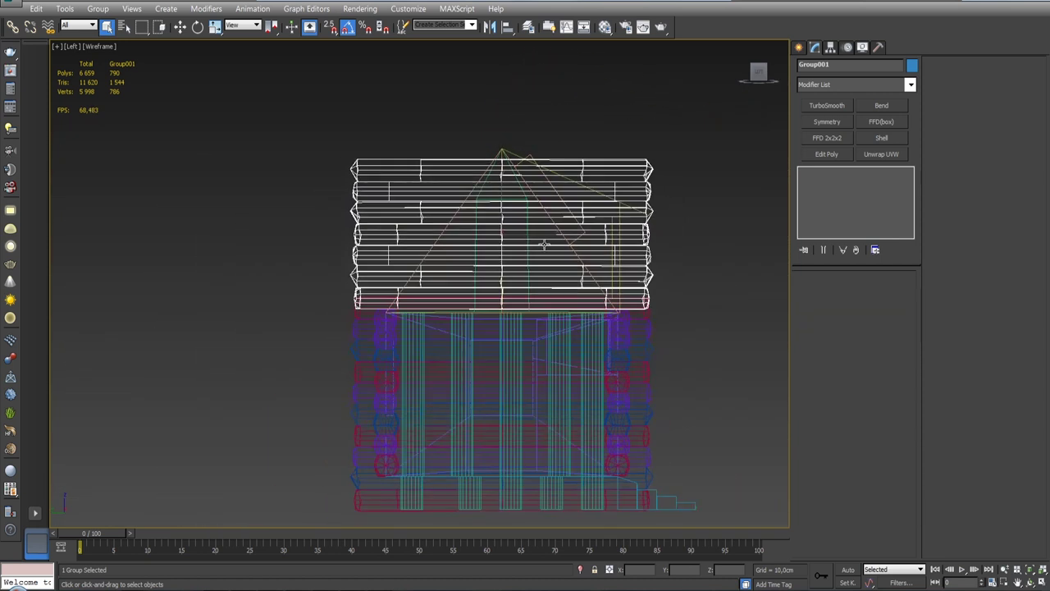
Apply Slice from the Modifier List to Group001, cutting across the gable logs.
click(911, 86)
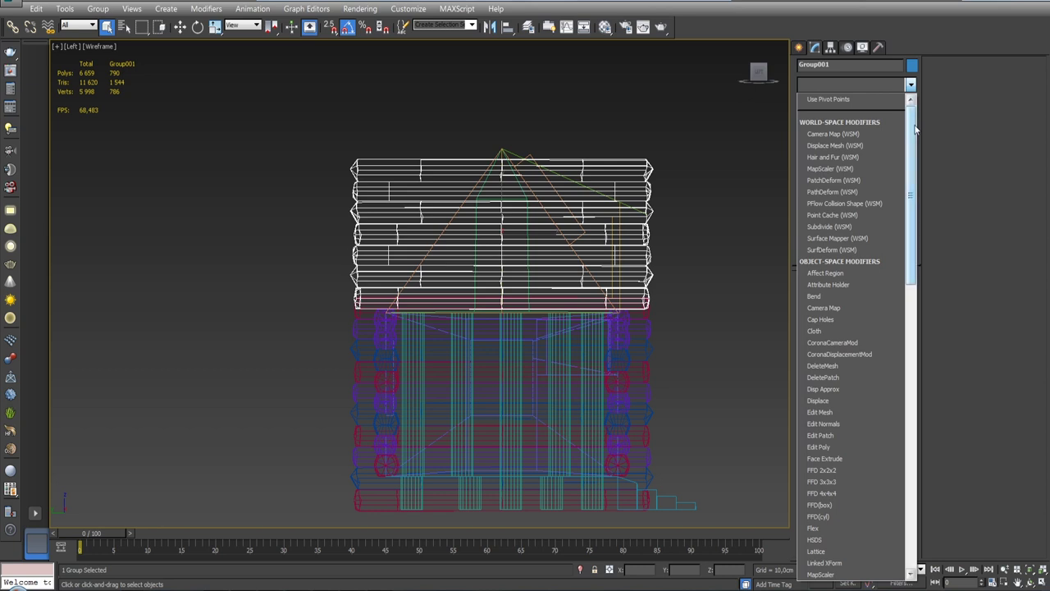
drag(915, 128, 910, 202)
drag(910, 205, 905, 419)
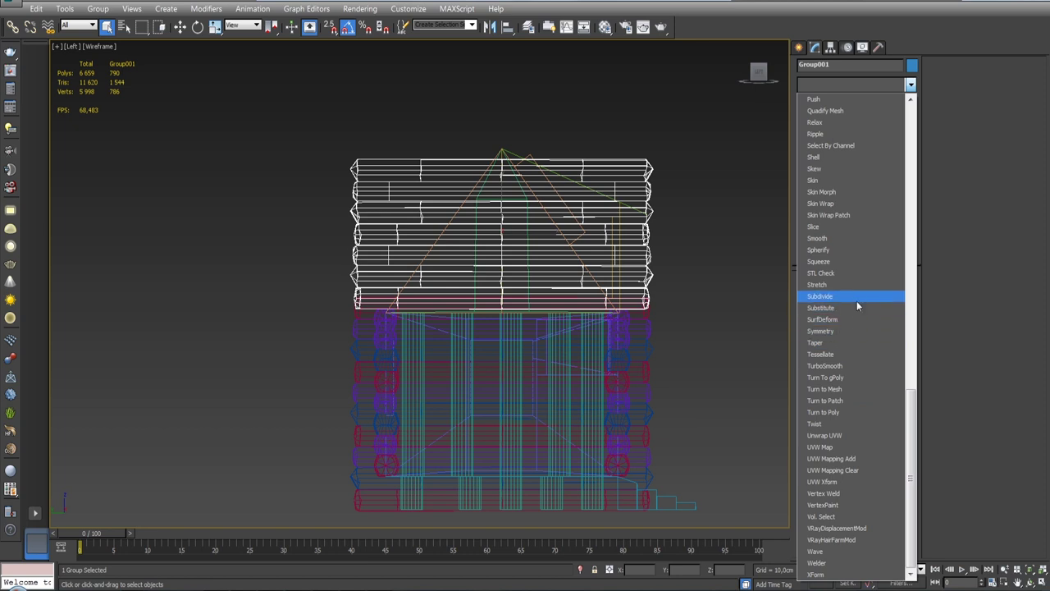
click(848, 229)
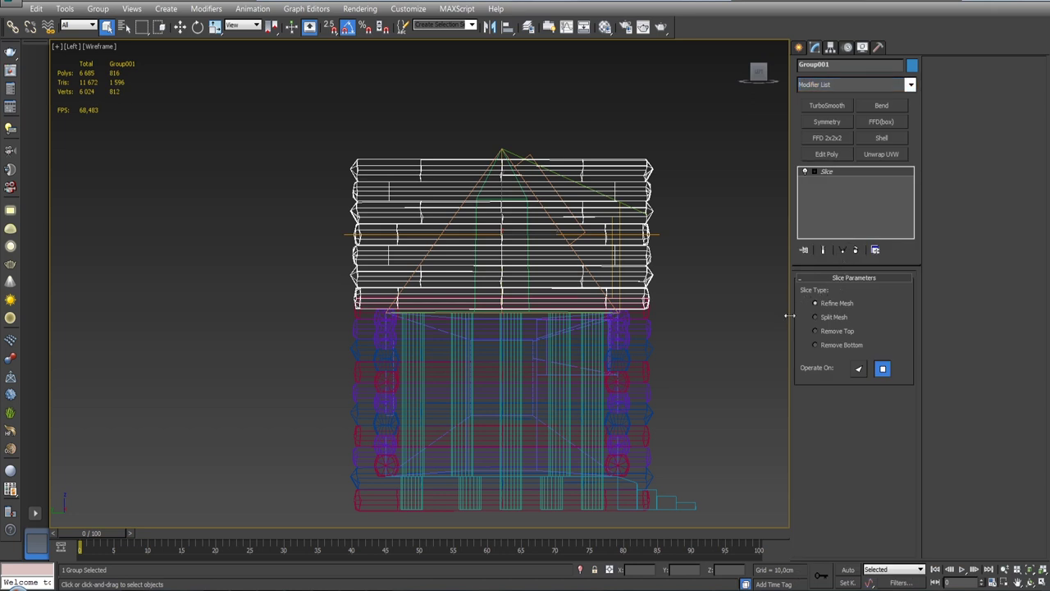
Switch to the Slice Plane sub-object and tilt it to follow the roof slope.
key(e)
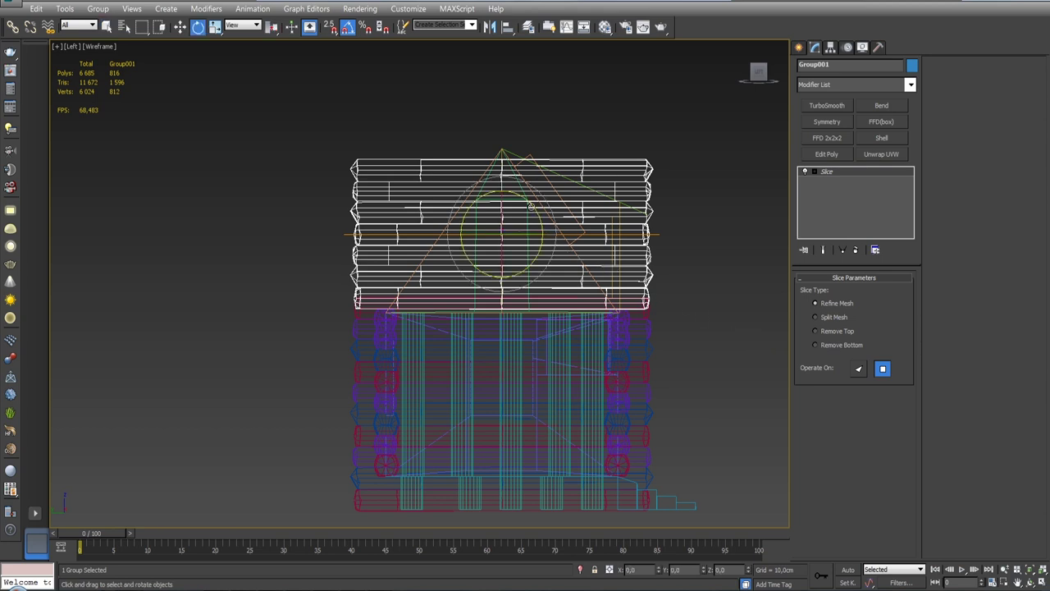
drag(530, 203, 543, 222)
right_click(544, 223)
click(839, 181)
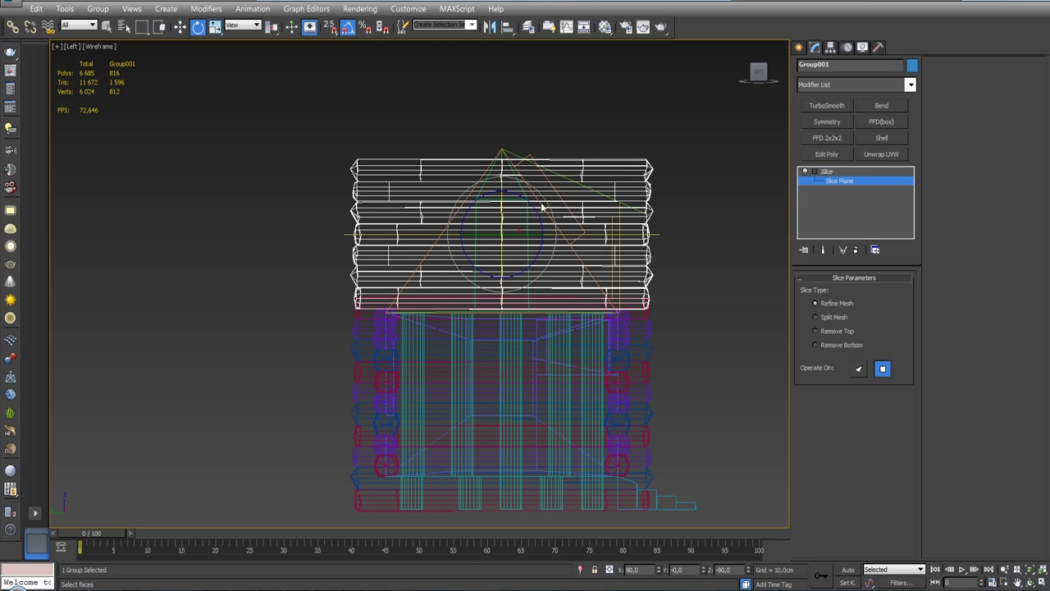
mouse_move(535, 203)
mouse_down()
mouse_move(521, 402)
mouse_move(540, 351)
mouse_move(701, 367)
mouse_move(433, 349)
mouse_move(485, 347)
mouse_up()
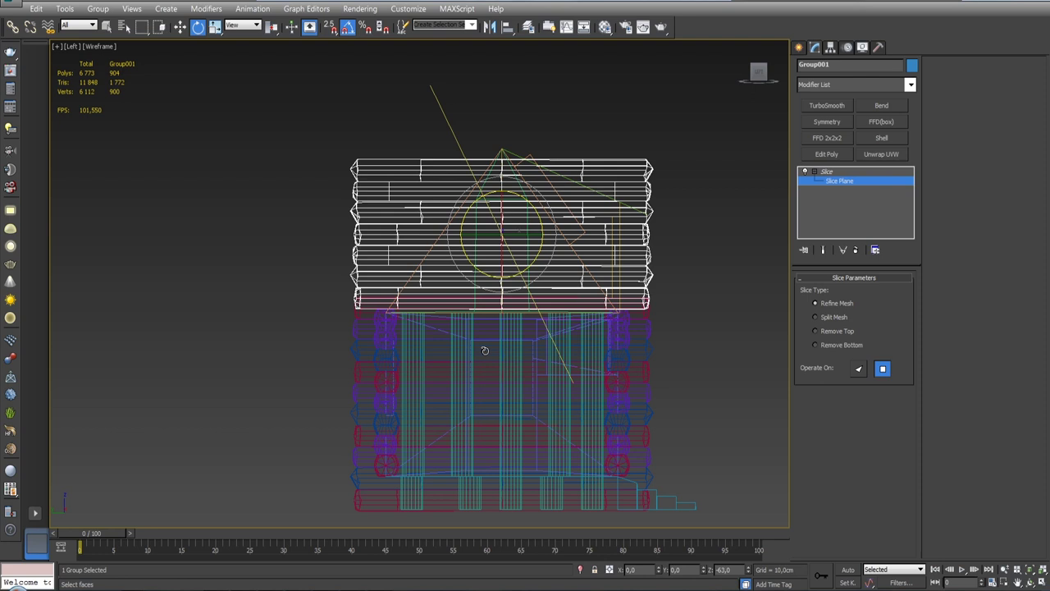
Shift the slice plane right and fine-tune its angle until it lies along the roof edge.
key(w)
drag(534, 245, 580, 238)
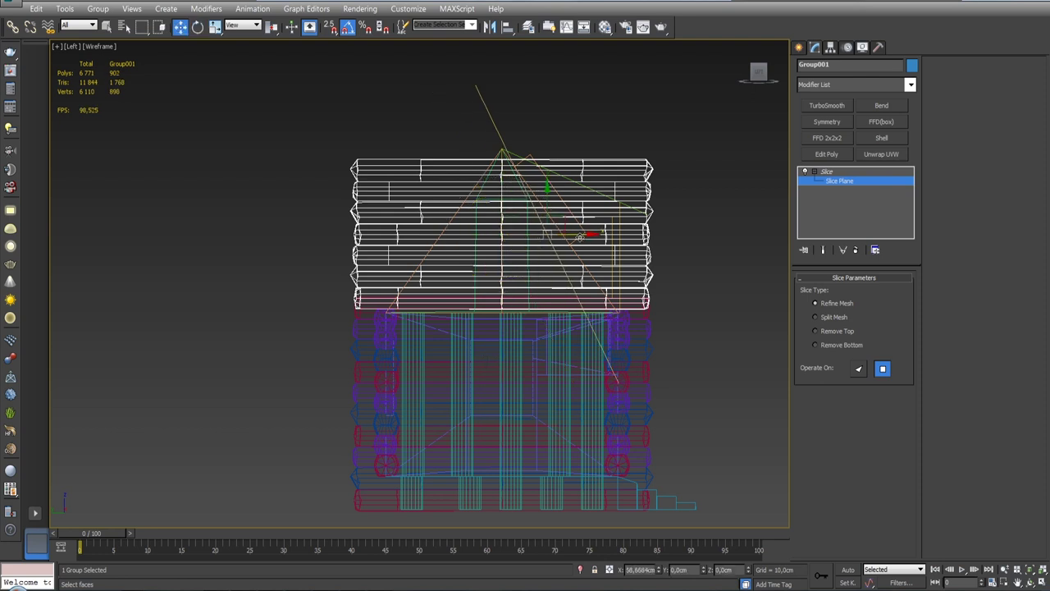
scroll(578, 240, up, 5)
key(e)
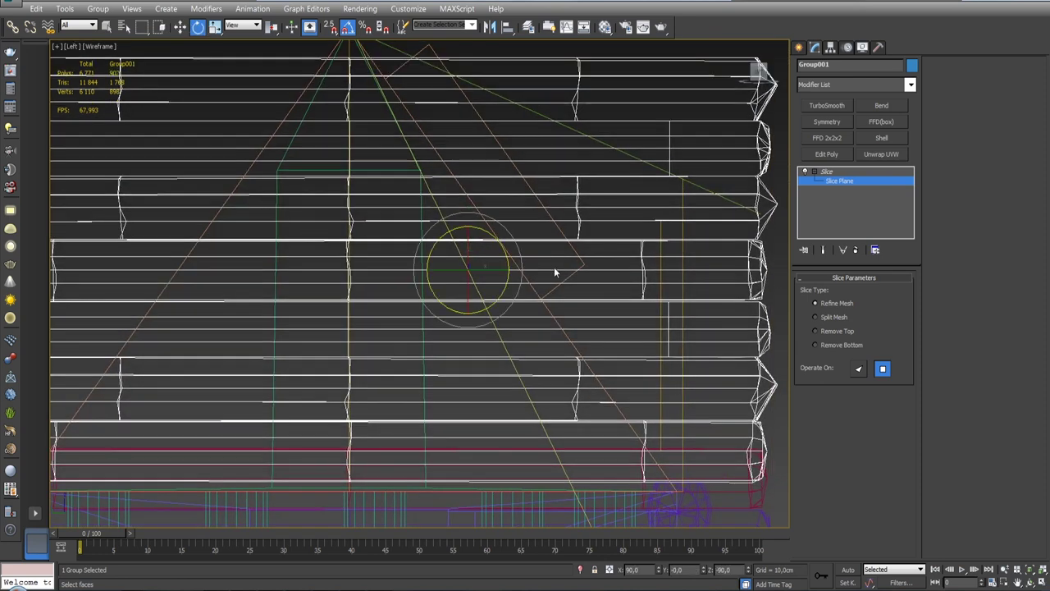
mouse_move(509, 260)
mouse_down()
mouse_move(507, 279)
mouse_move(555, 268)
mouse_move(549, 255)
mouse_move(553, 269)
mouse_up()
key(w)
key(e)
key(w)
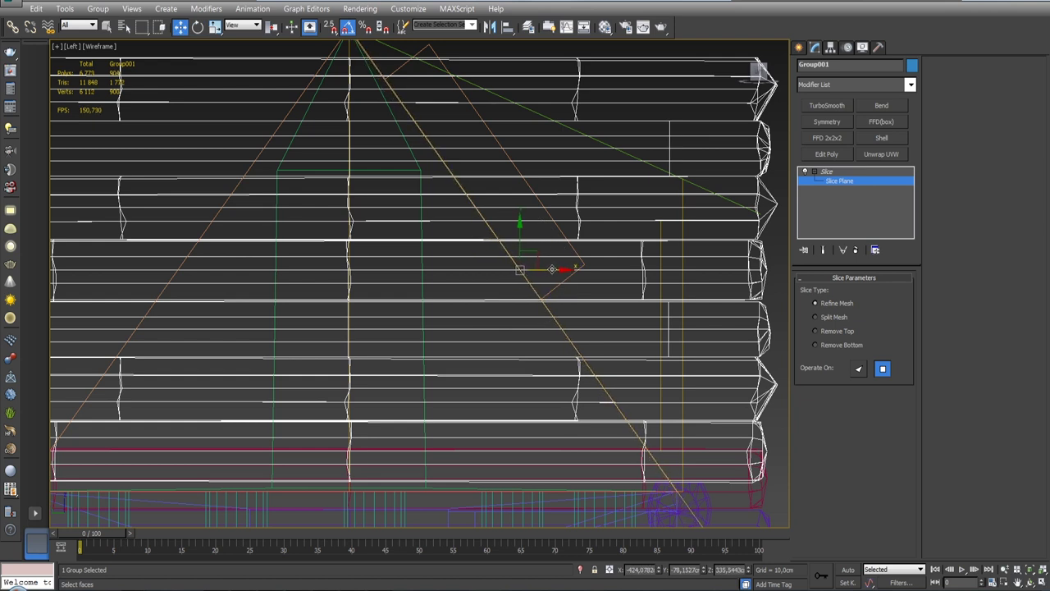
scroll(564, 286, down, 3)
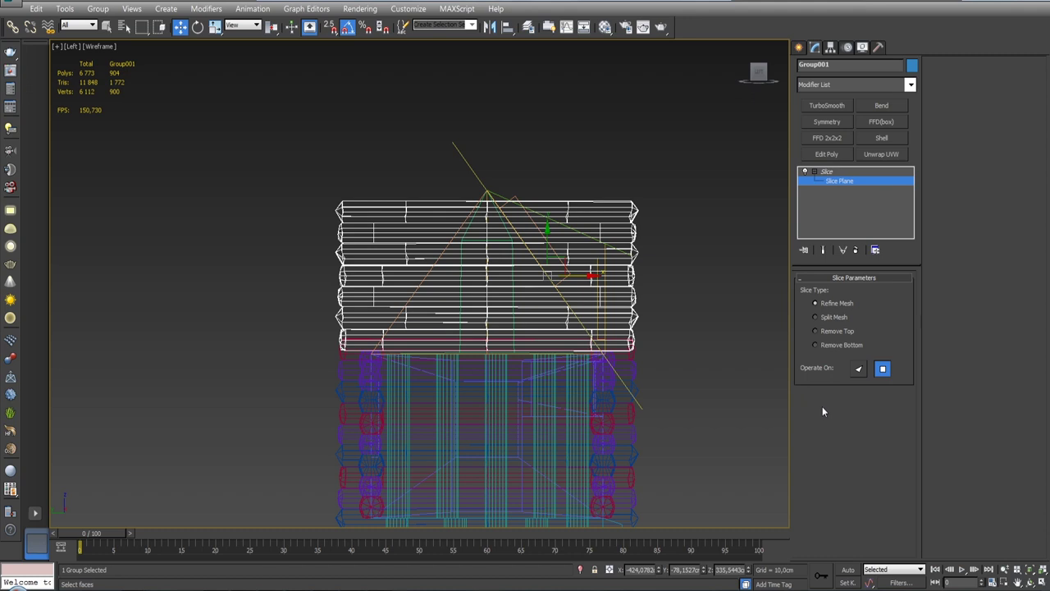
Set Slice Type to Remove Top, trimming the gable logs diagonally to the roofline, and check the shaded result.
click(818, 333)
mouse_move(644, 332)
alt+middle_down()
mouse_move(643, 345)
mouse_move(690, 319)
mouse_move(663, 319)
alt+middle_up()
key(F3)
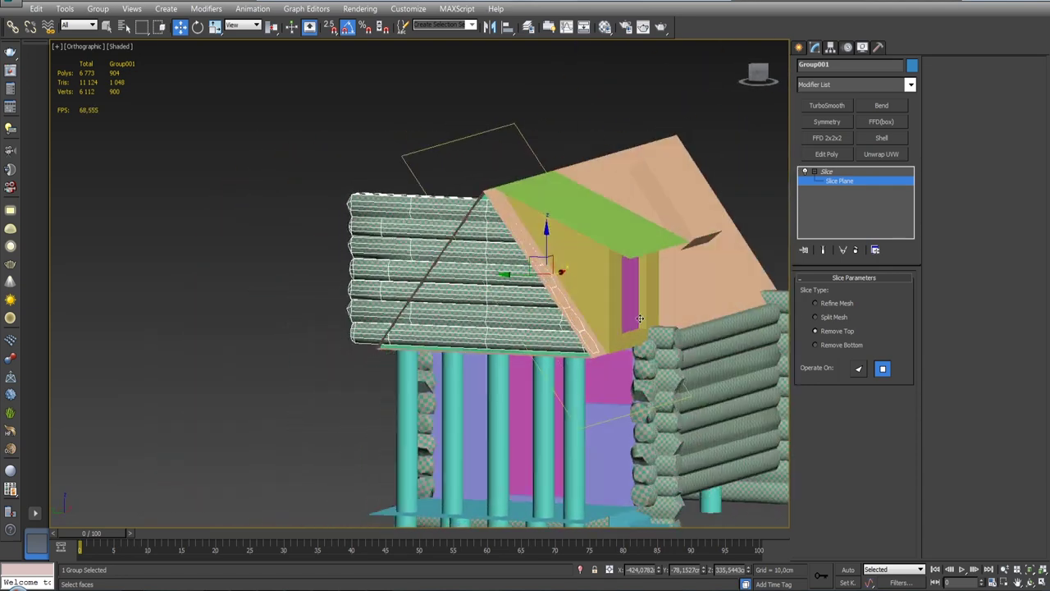
right_click(840, 174)
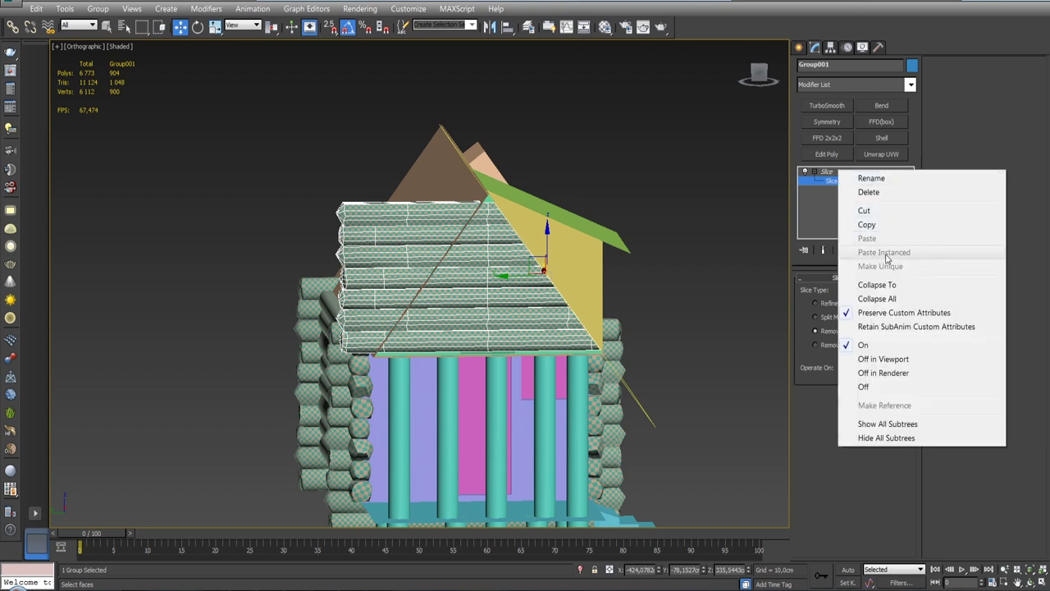
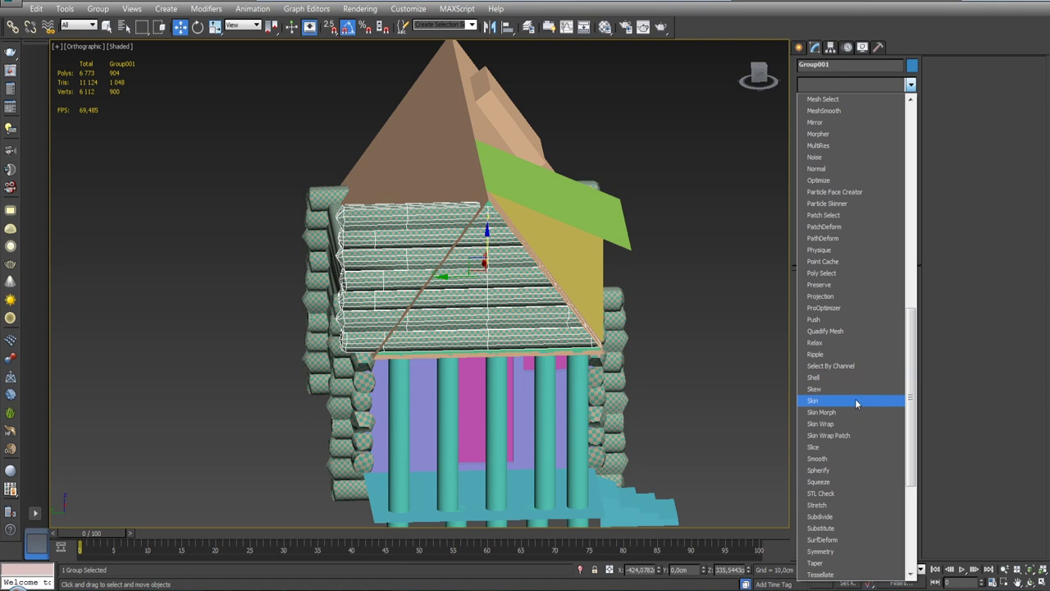
Add a Slice modifier and tilt its plane in Left view to match the roof slope.
click(852, 447)
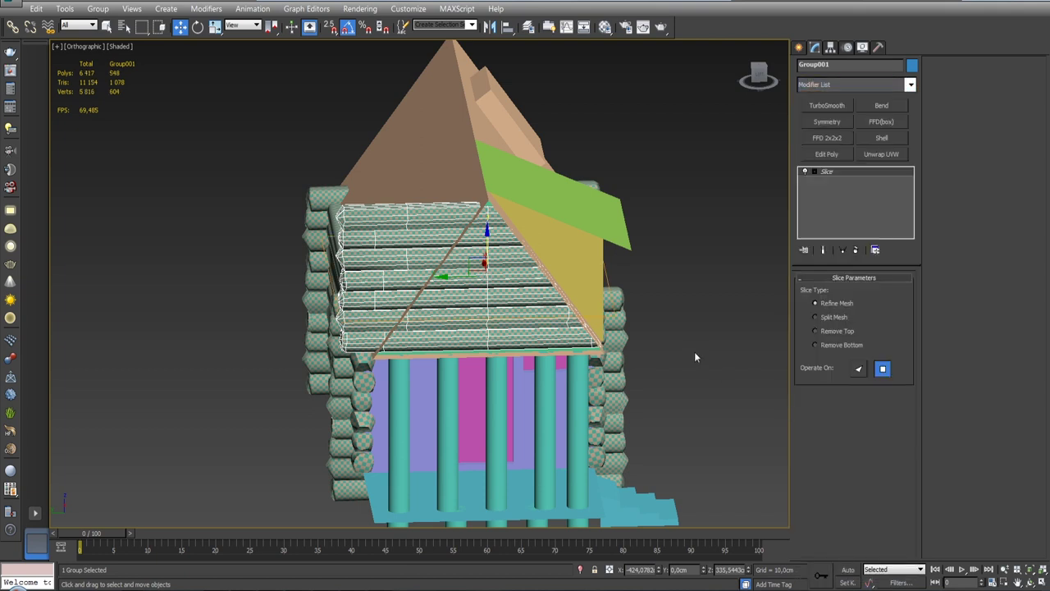
key(l)
scroll(694, 357, up, 3)
scroll(695, 357, down, 5)
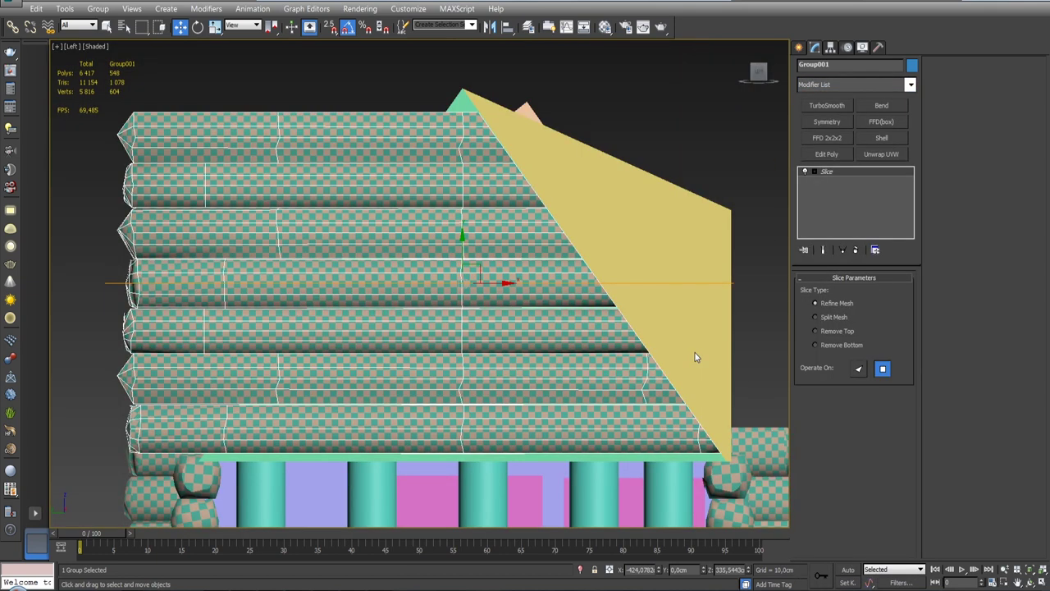
key(e)
click(805, 171)
click(832, 181)
drag(457, 265, 424, 204)
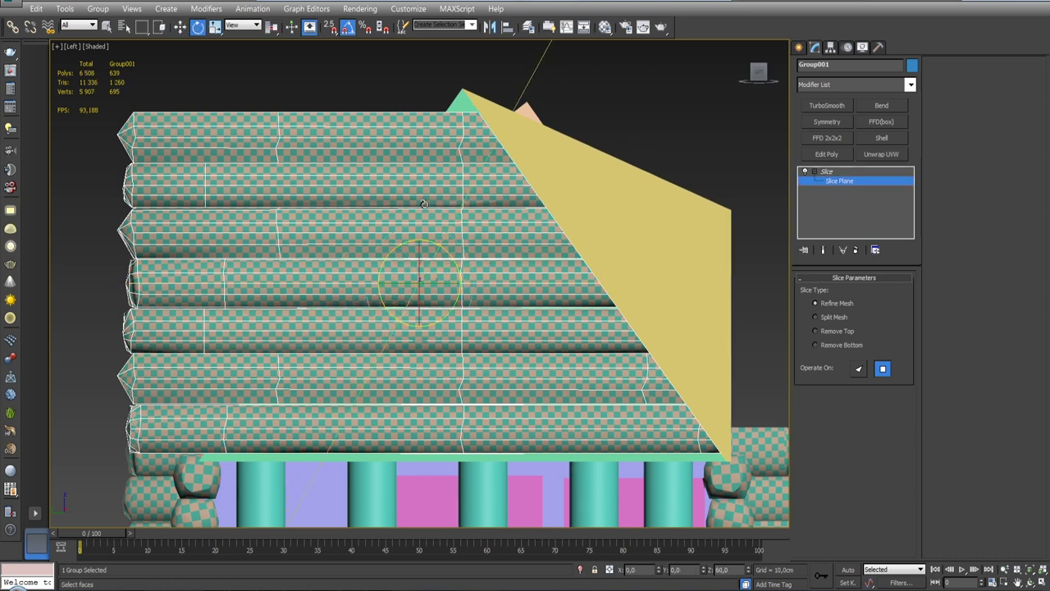
key(F3)
drag(423, 205, 431, 210)
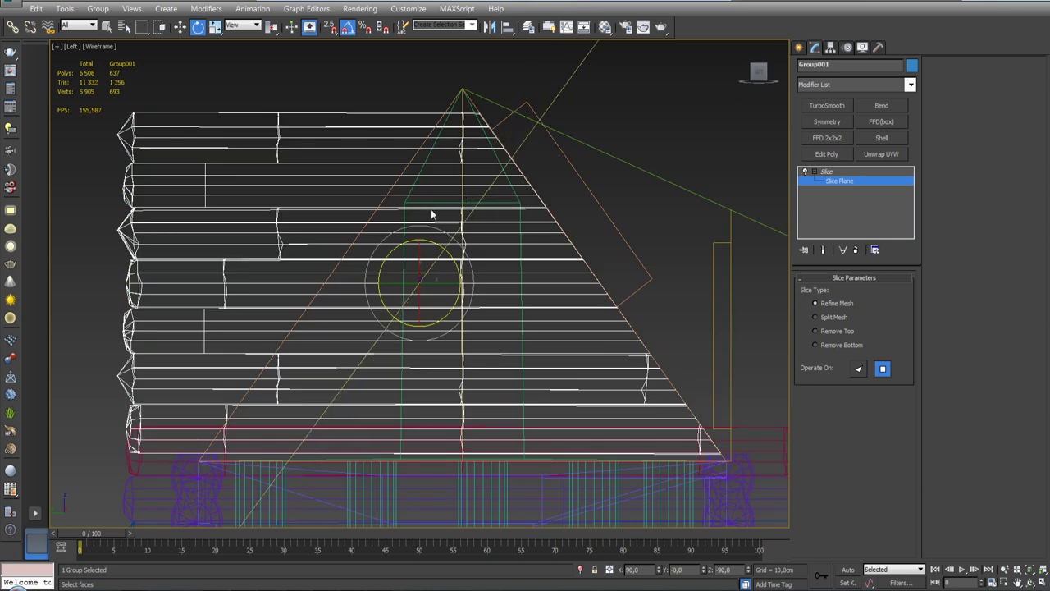
Slide the slice plane left onto the roof edge and fine-tune its angle.
key(w)
drag(453, 283, 365, 281)
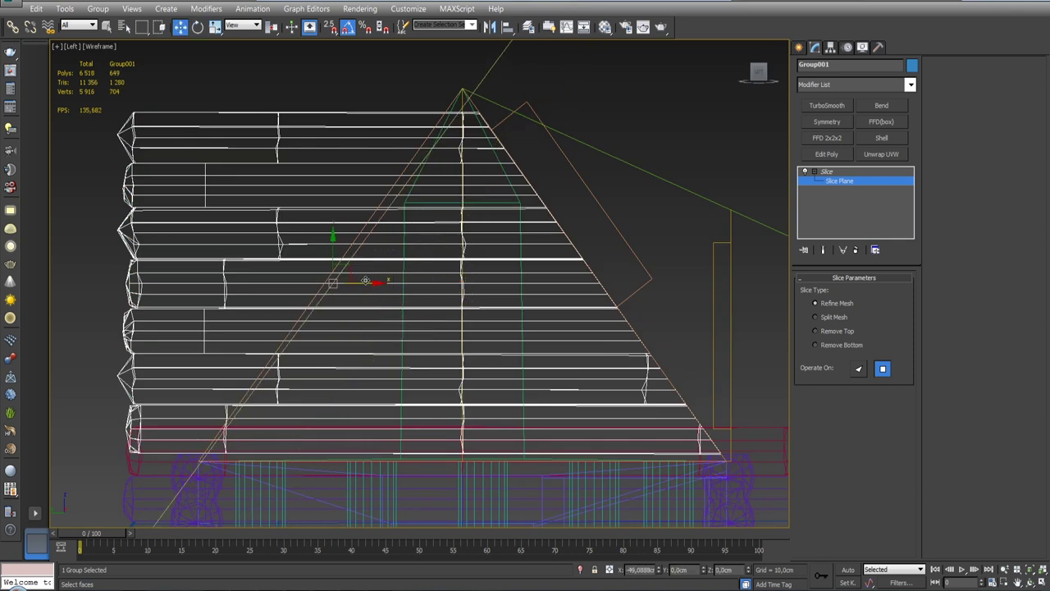
key(e)
drag(365, 257, 363, 284)
key(w)
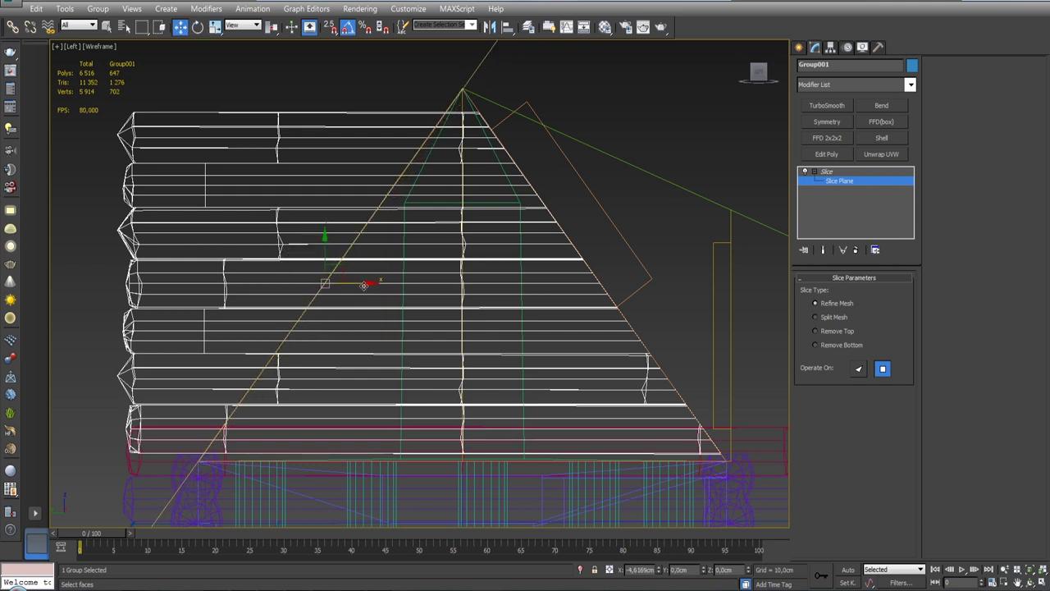
Set the Slice to Remove Top and collapse it into the log mesh.
click(817, 332)
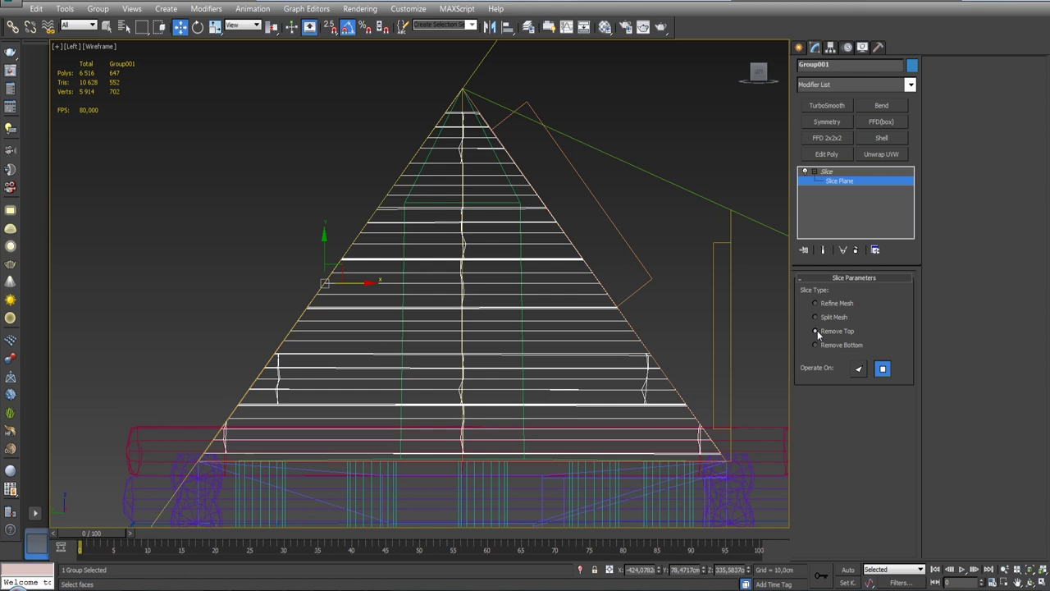
click(827, 173)
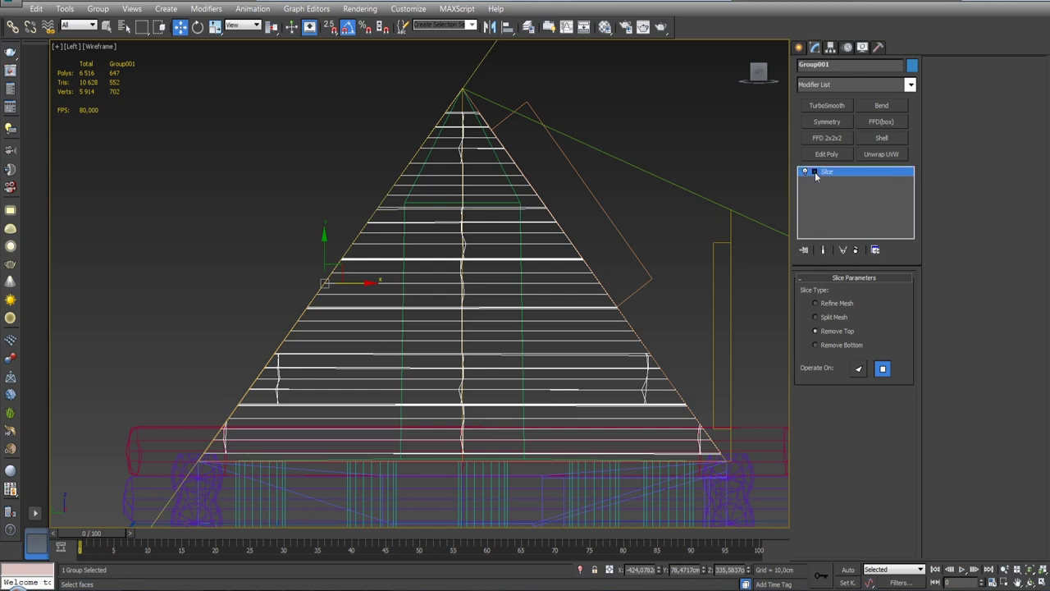
right_click(828, 173)
click(880, 283)
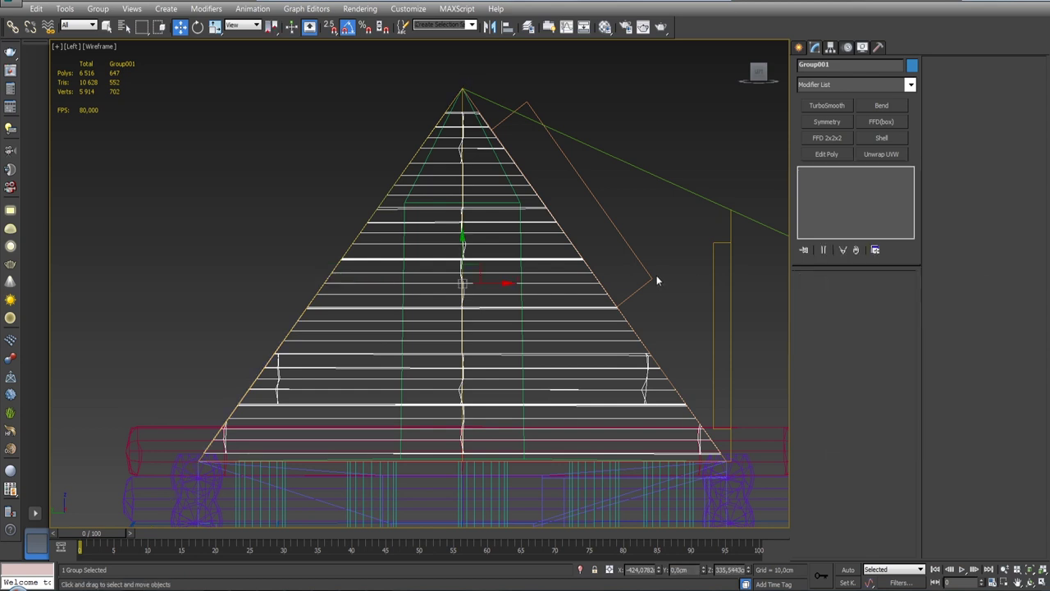
key(F3)
Select the trimmed log stack Group001 in a close three-quarter view.
mouse_move(623, 249)
alt+middle_down()
mouse_move(384, 339)
mouse_move(518, 282)
alt+middle_up()
click(378, 338)
scroll(509, 279, up, 5)
scroll(379, 337, down, 3)
scroll(518, 282, down, 3)
scroll(492, 358, down, 3)
scroll(492, 358, up, 4)
click(422, 238)
alt+middle_drag(421, 238, 411, 271)
scroll(411, 271, down, 2)
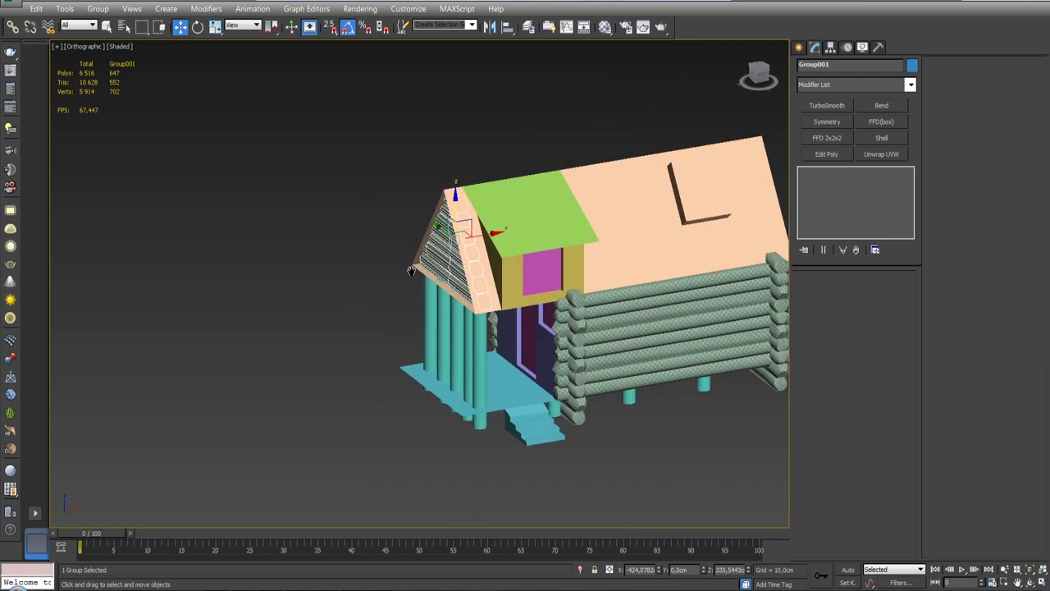
Shift-drag Group001 into a copy, Group002, and rotate it 180° about Z.
shift+drag(485, 238, 693, 240)
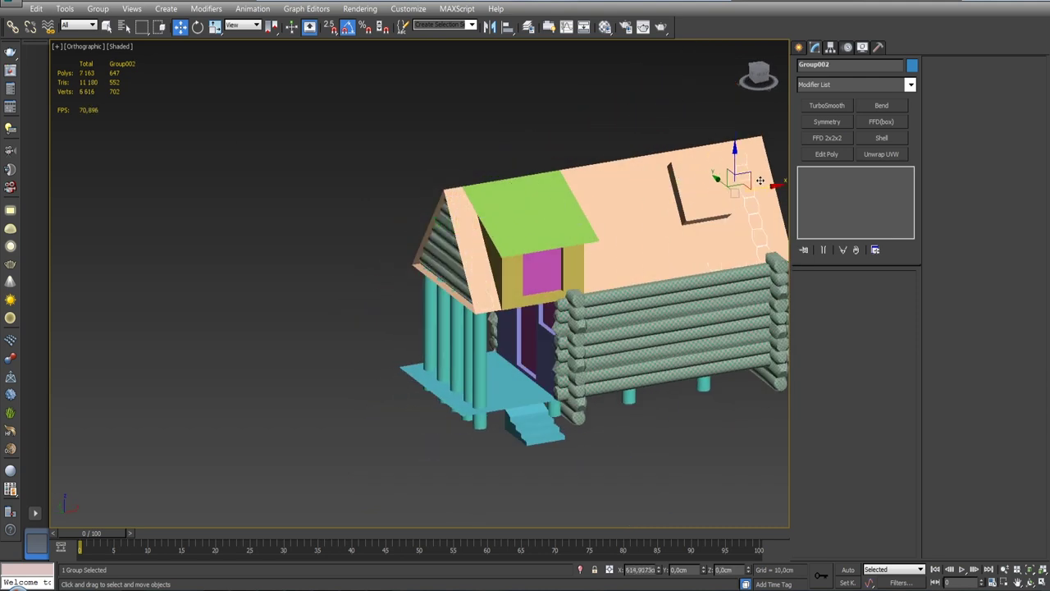
click(526, 352)
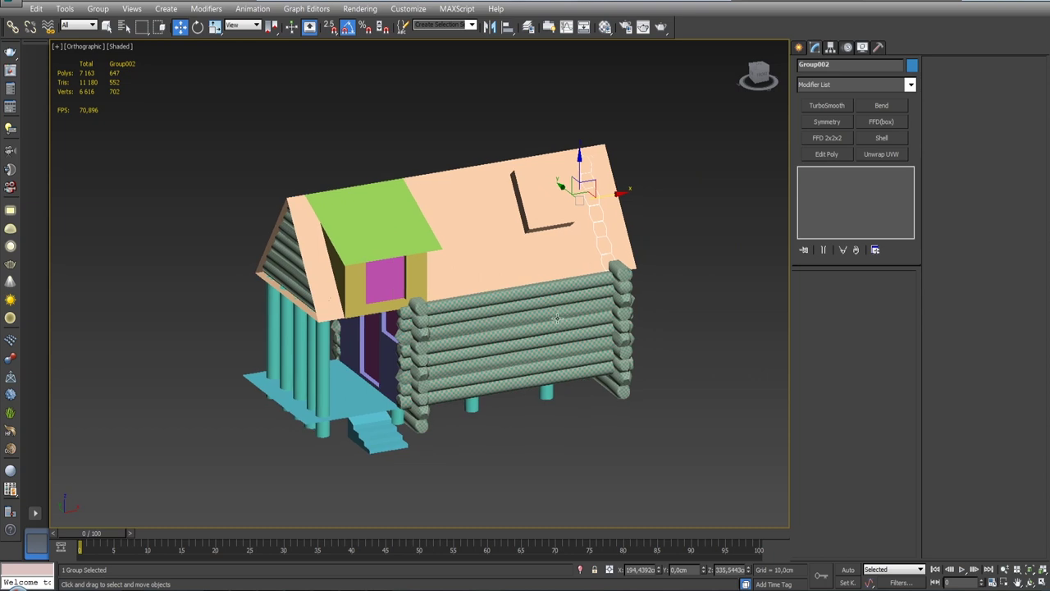
alt+middle_drag(526, 353, 599, 287)
key(e)
scroll(580, 271, up, 2)
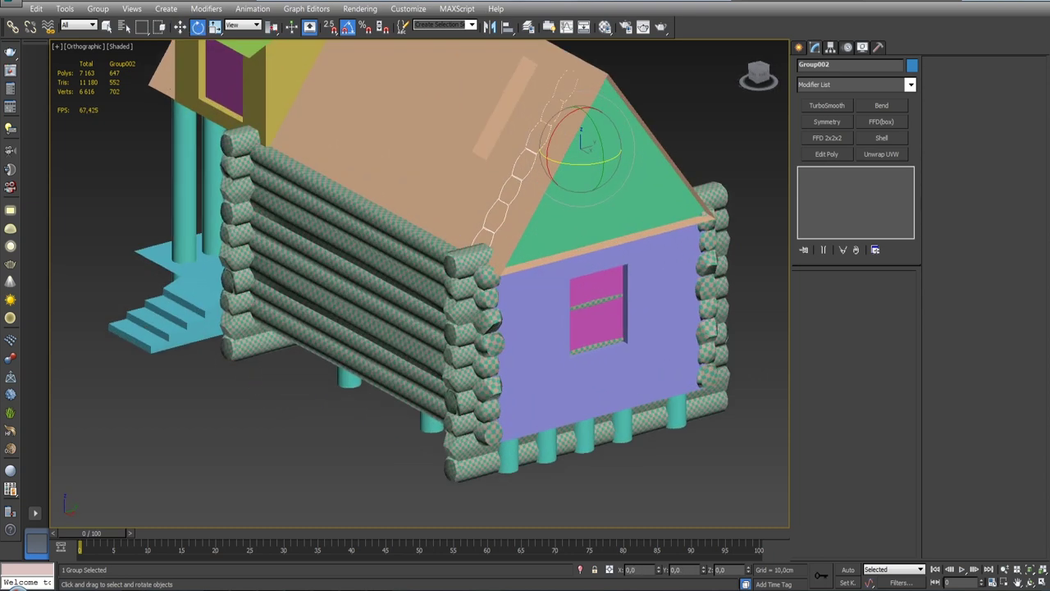
scroll(574, 259, up, 3)
scroll(566, 246, up, 2)
drag(561, 241, 760, 226)
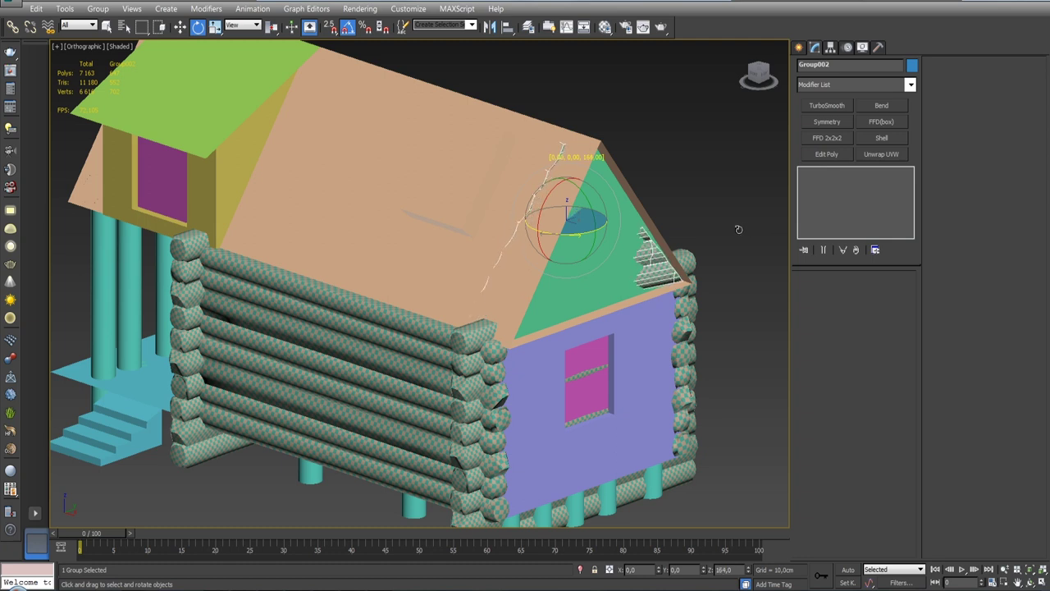
drag(745, 230, 749, 224)
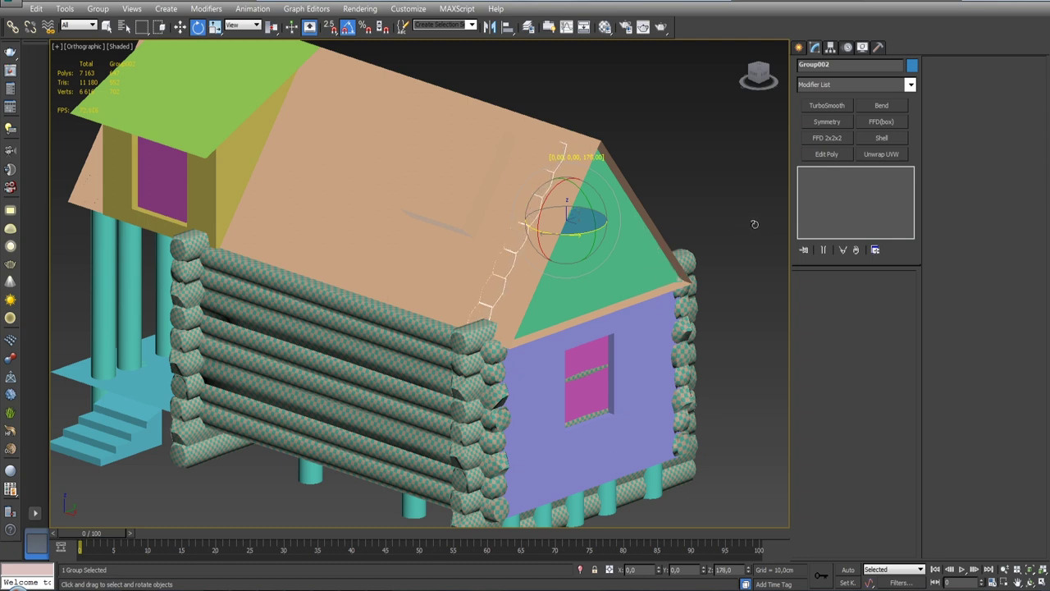
drag(755, 225, 756, 225)
Nudge the copied stack Group002 with the Move tool and orbit to check the gable.
key(w)
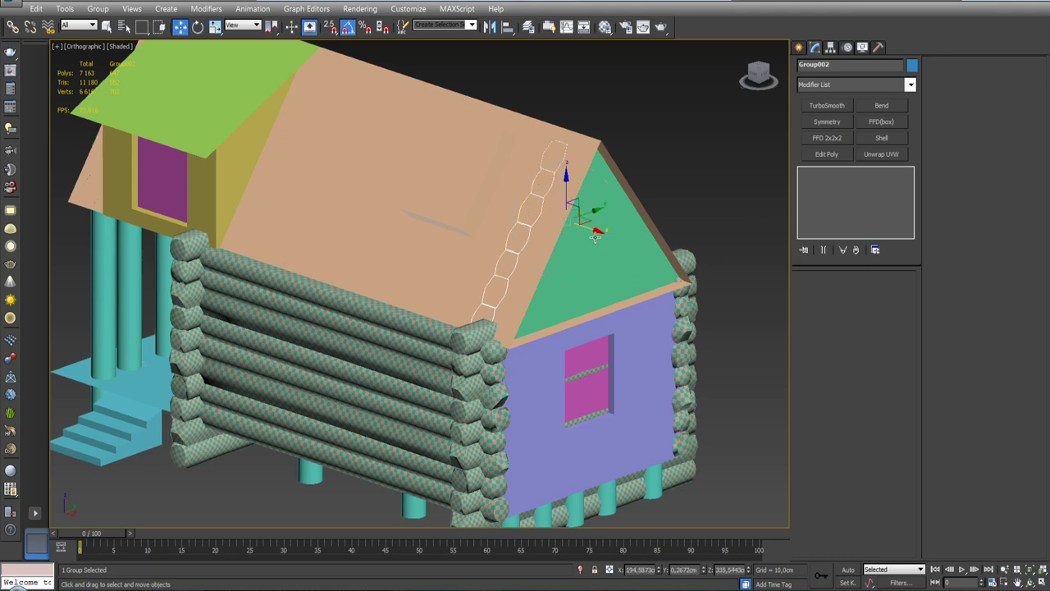
drag(596, 236, 597, 235)
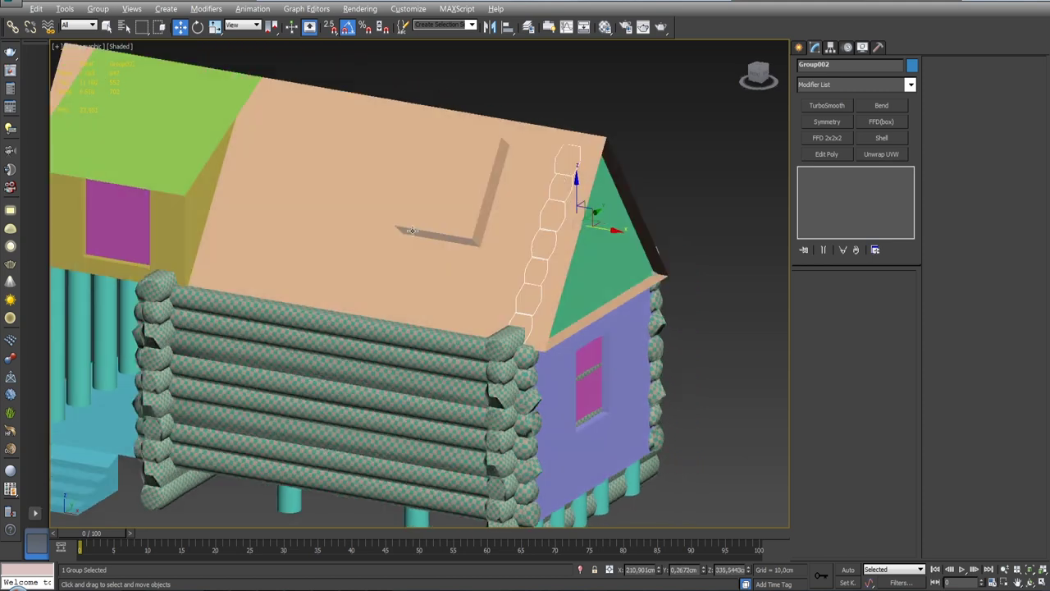
alt+middle_drag(411, 230, 443, 220)
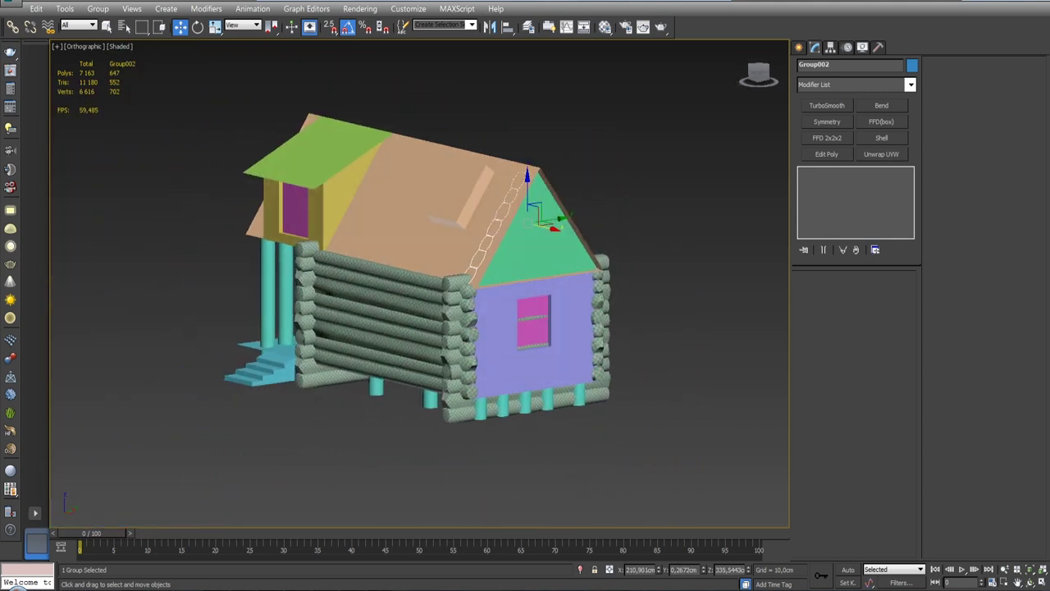
scroll(458, 212, up, 5)
scroll(457, 212, up, 5)
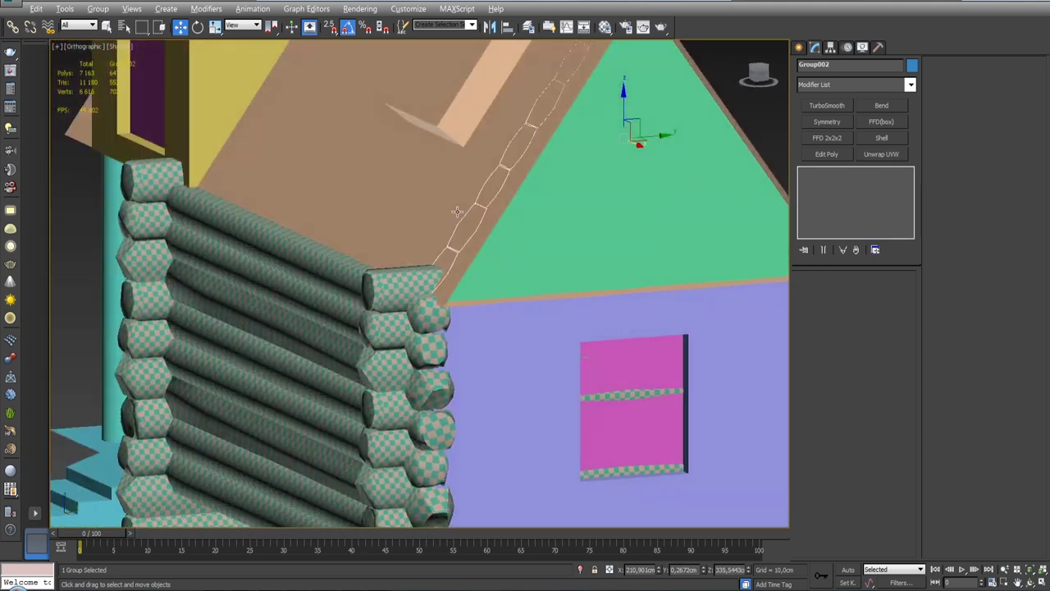
alt+middle_drag(457, 211, 495, 211)
middle_drag(599, 246, 578, 289)
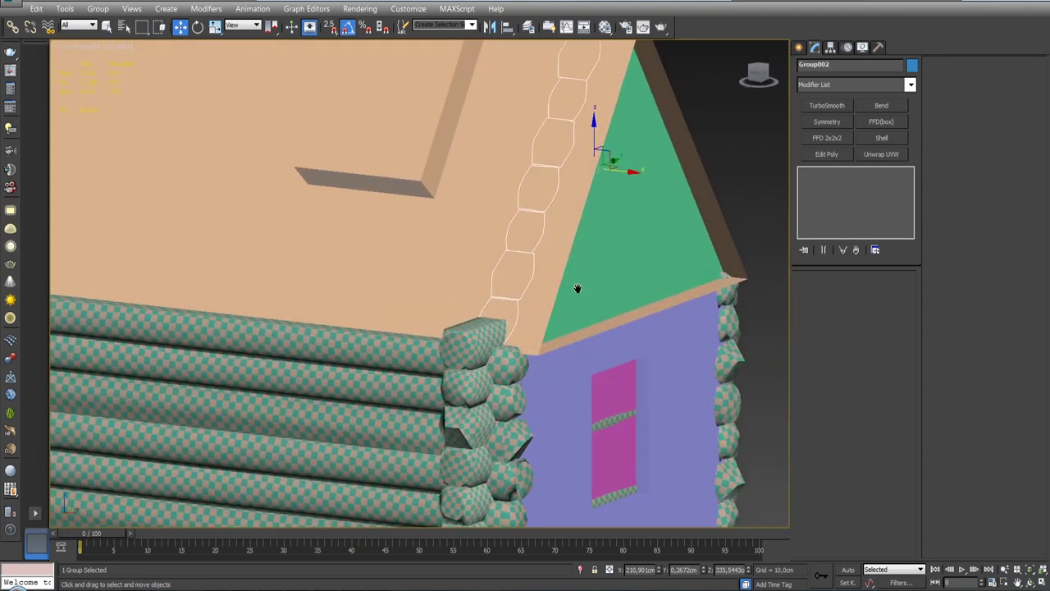
scroll(549, 316, up, 2)
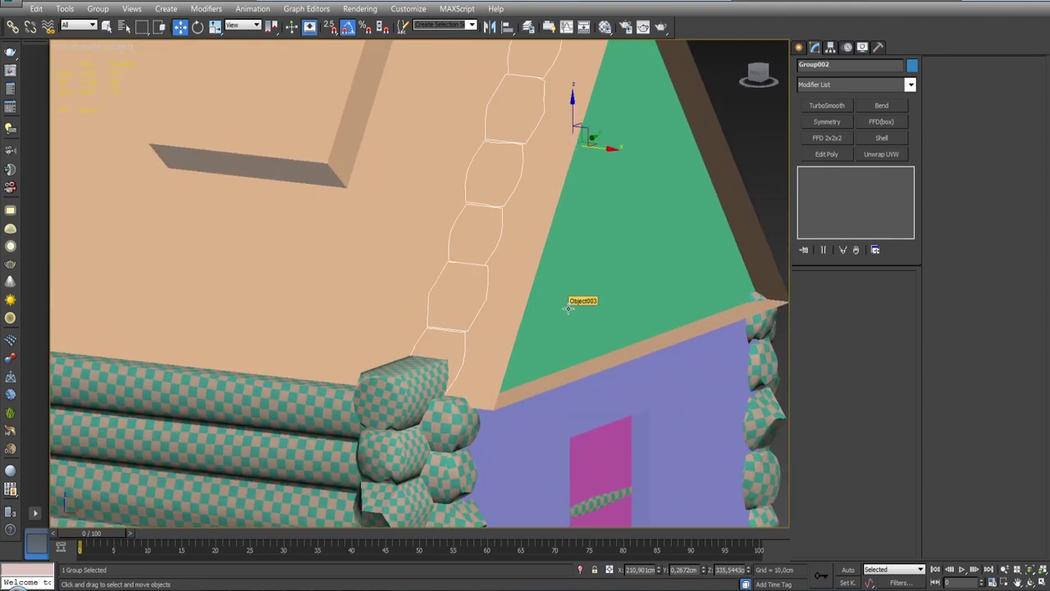
In Front view, shift Group002 across the gable, inspect it, then undo the last move.
key(f)
key(z)
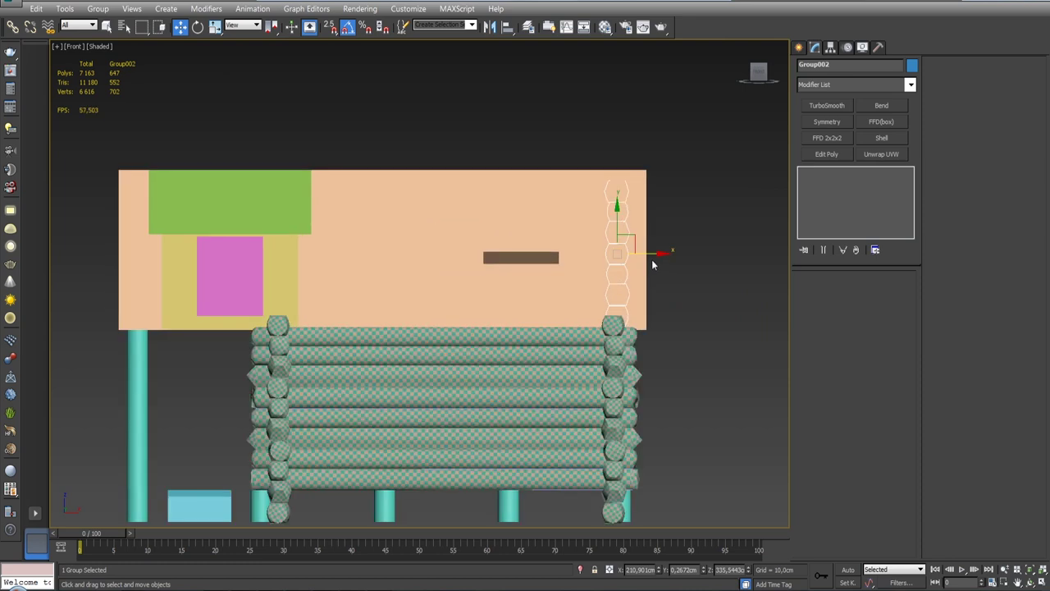
scroll(654, 264, up, 2)
drag(631, 250, 625, 250)
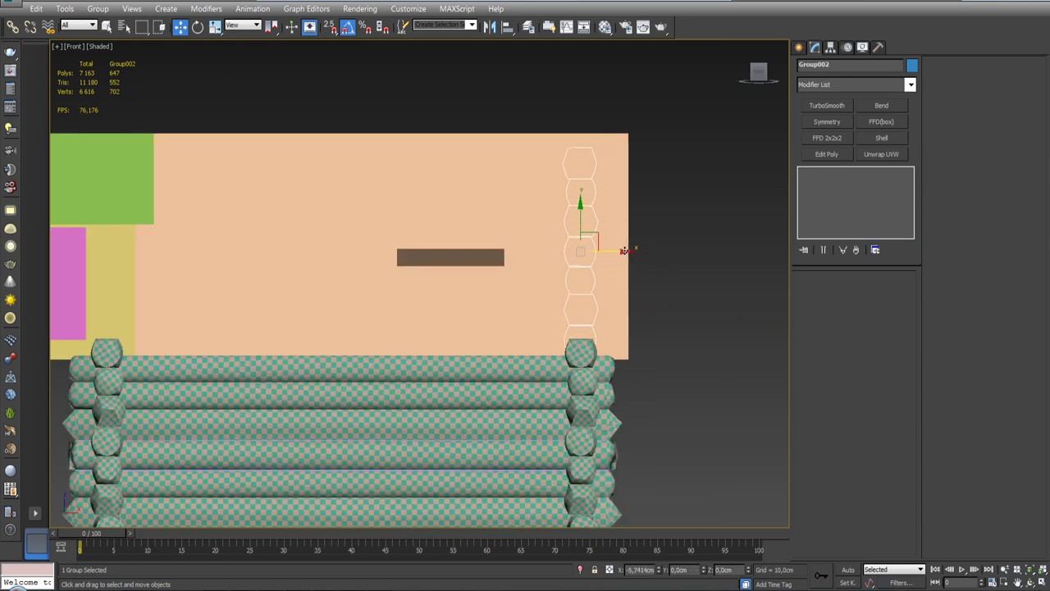
mouse_move(668, 279)
alt+middle_down()
mouse_move(695, 304)
mouse_move(699, 344)
alt+middle_up()
scroll(607, 205, up, 2)
scroll(607, 205, up, 4)
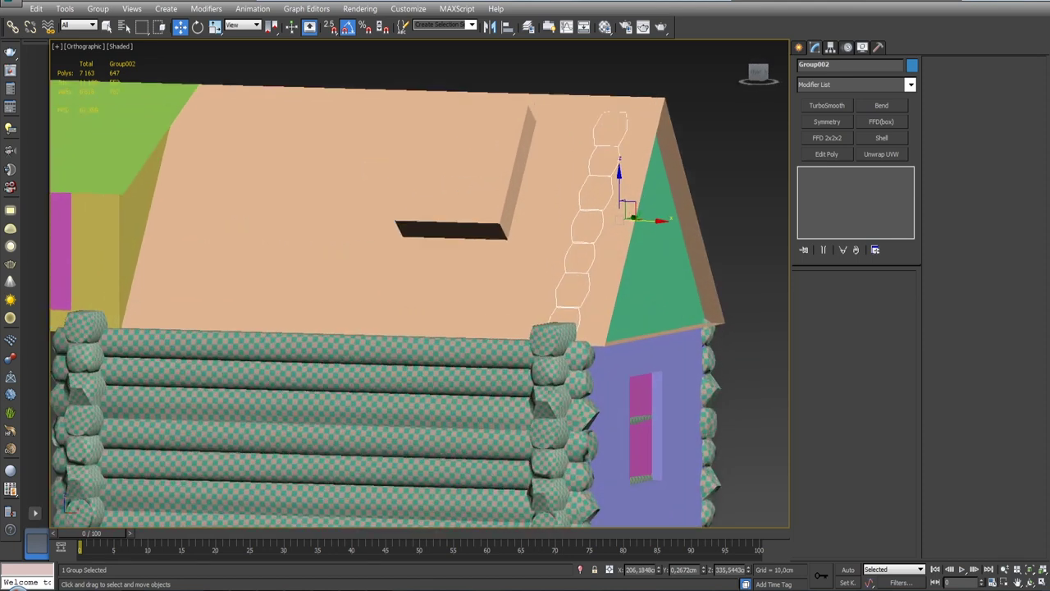
alt+middle_drag(608, 255, 617, 256)
drag(650, 215, 672, 224)
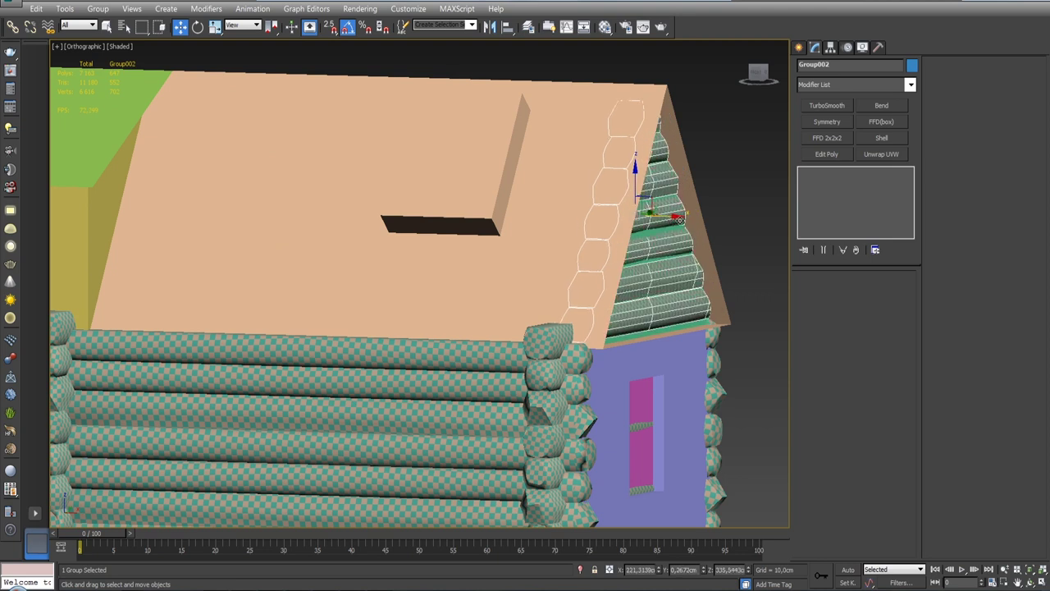
key(ctrl+z)
key(ctrl+z)
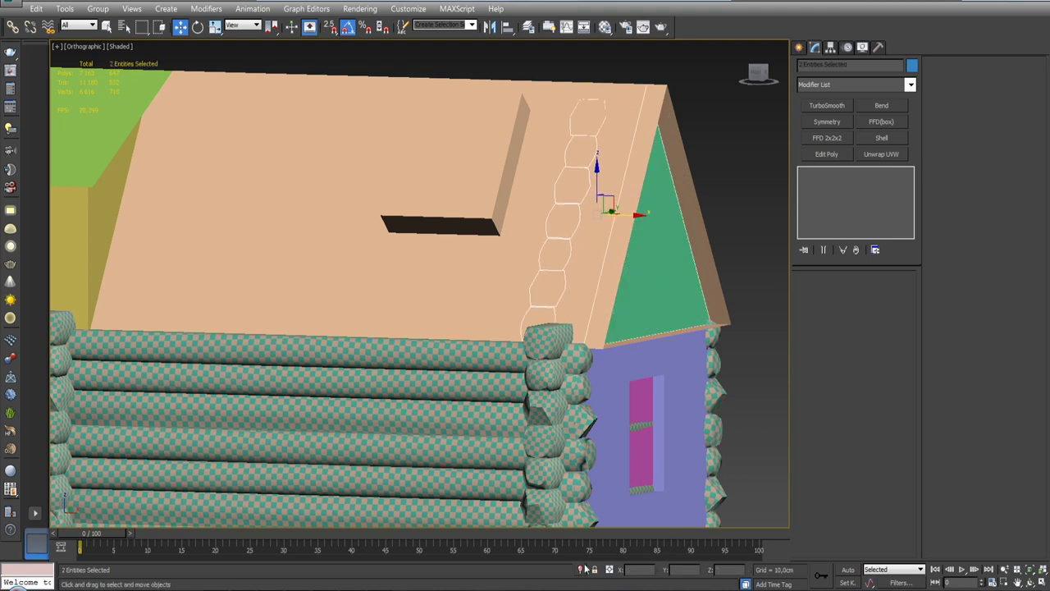
Isolate the right gable pieces and slide Group002 onto the centre line in Front wireframe.
click(582, 569)
alt+middle_drag(651, 331, 607, 329)
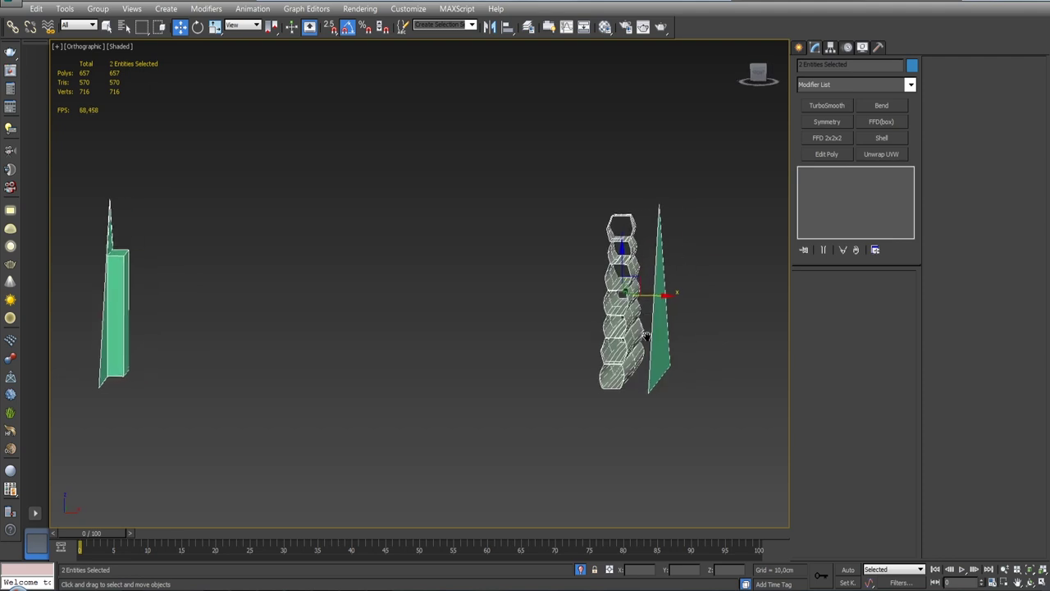
key(ctrl+d)
click(607, 329)
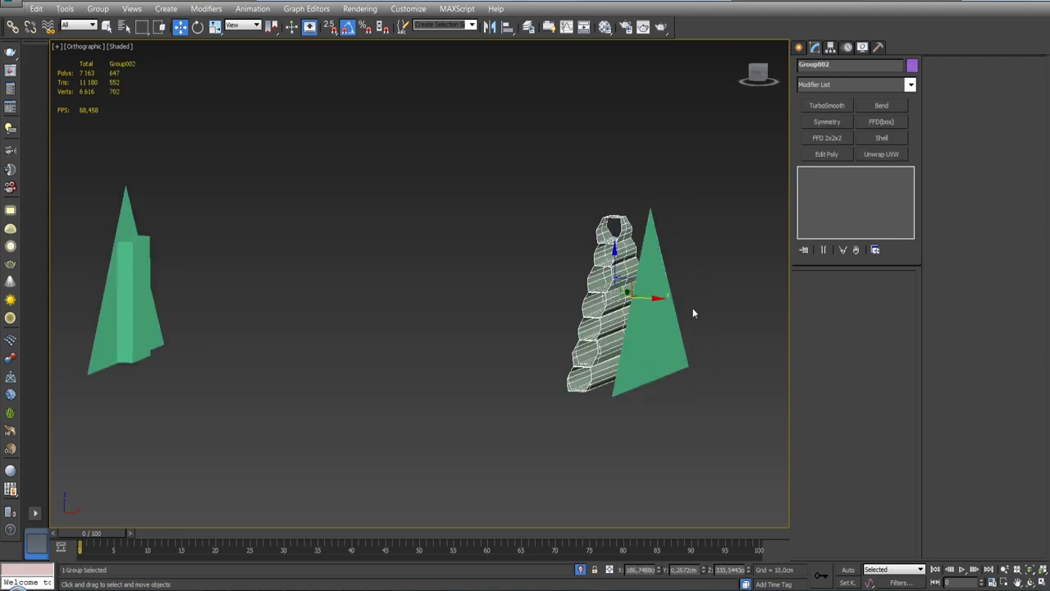
key(f)
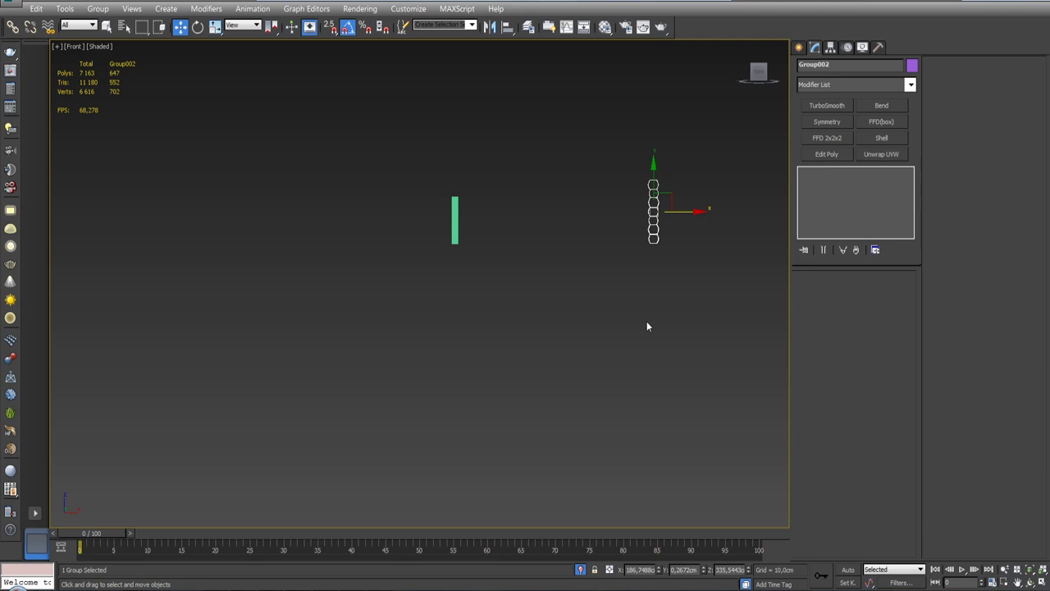
scroll(634, 298, up, 3)
key(F3)
scroll(605, 326, up, 3)
drag(478, 299, 594, 294)
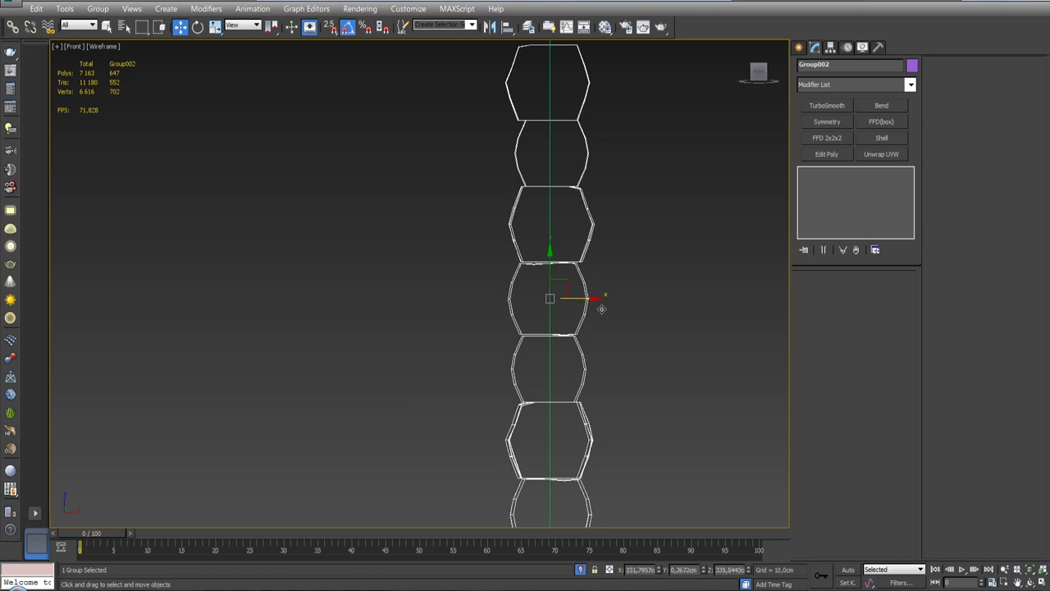
scroll(570, 359, down, 3)
scroll(570, 358, down, 3)
alt+middle_drag(508, 328, 570, 359)
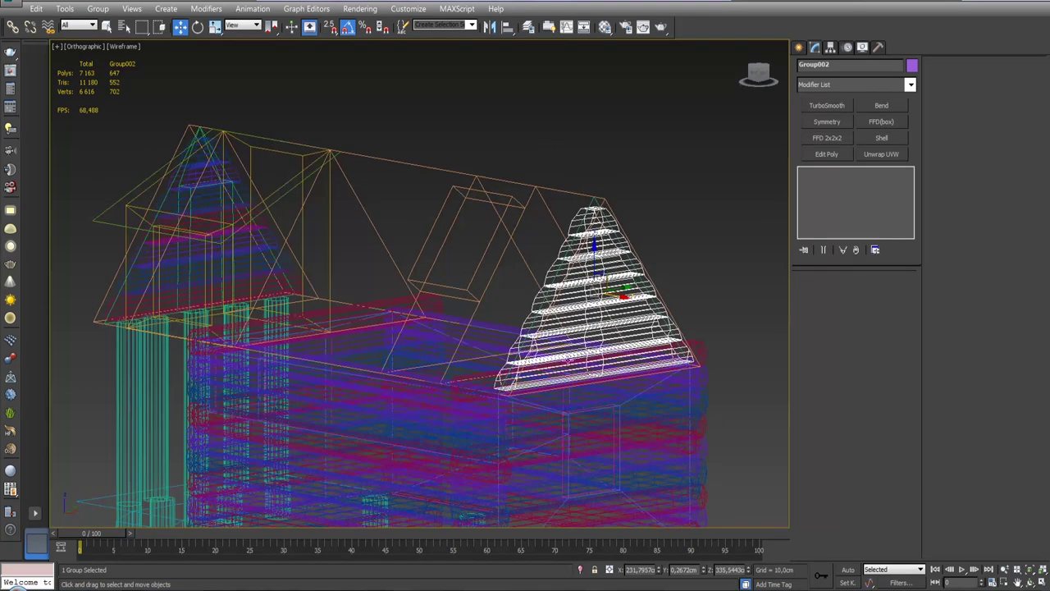
key(F3)
Select the porch gable's log stack and triangle and isolate them.
alt+middle_drag(647, 325, 696, 306)
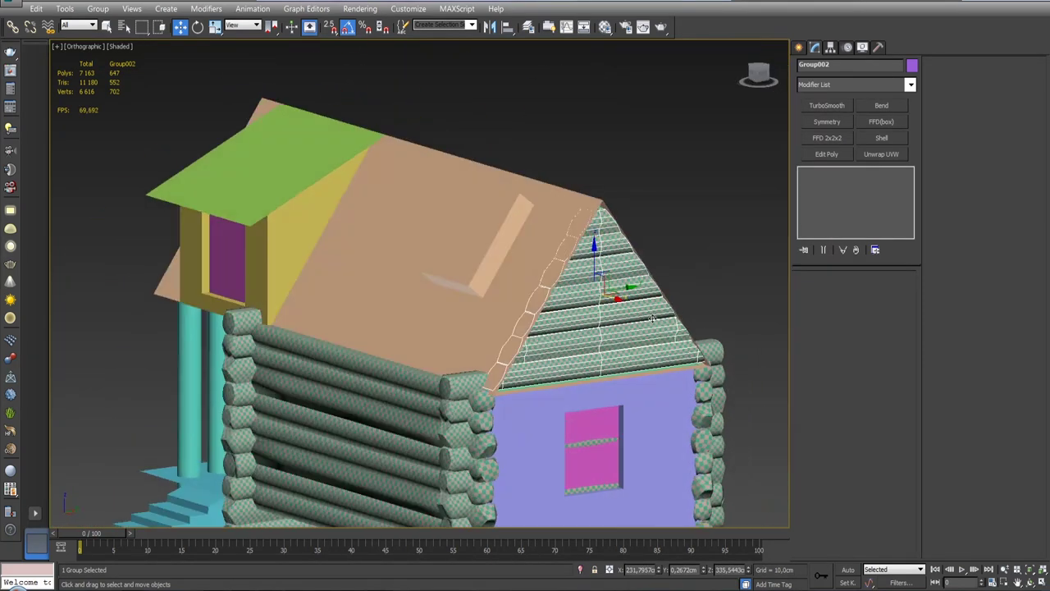
click(711, 292)
scroll(492, 329, down, 2)
mouse_move(410, 345)
middle_down()
mouse_move(713, 345)
mouse_move(539, 358)
middle_up()
scroll(560, 293, up, 5)
click(495, 311)
scroll(416, 345, up, 3)
ctrl+click(417, 339)
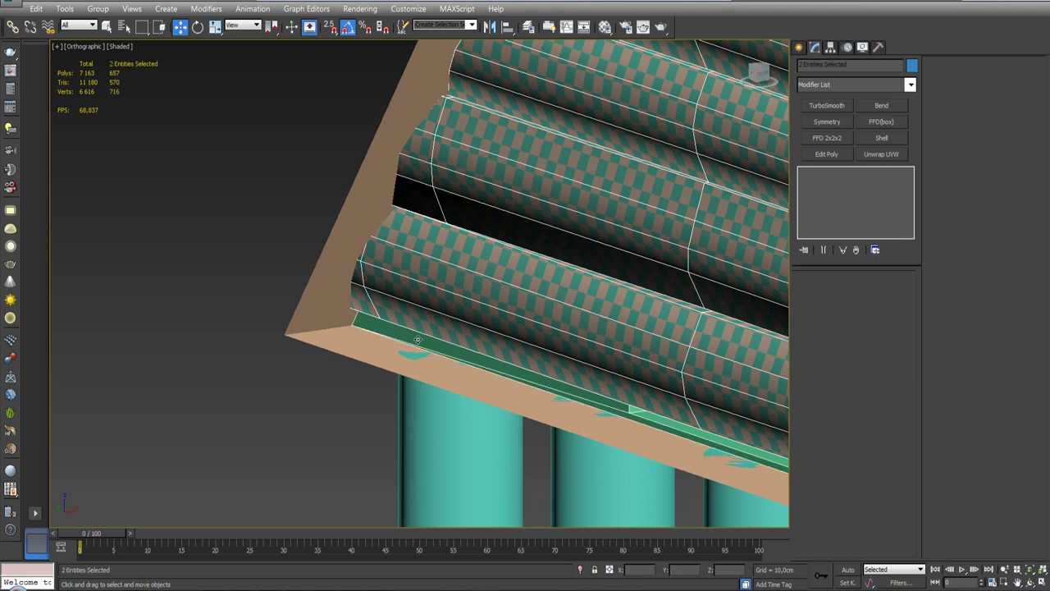
click(580, 570)
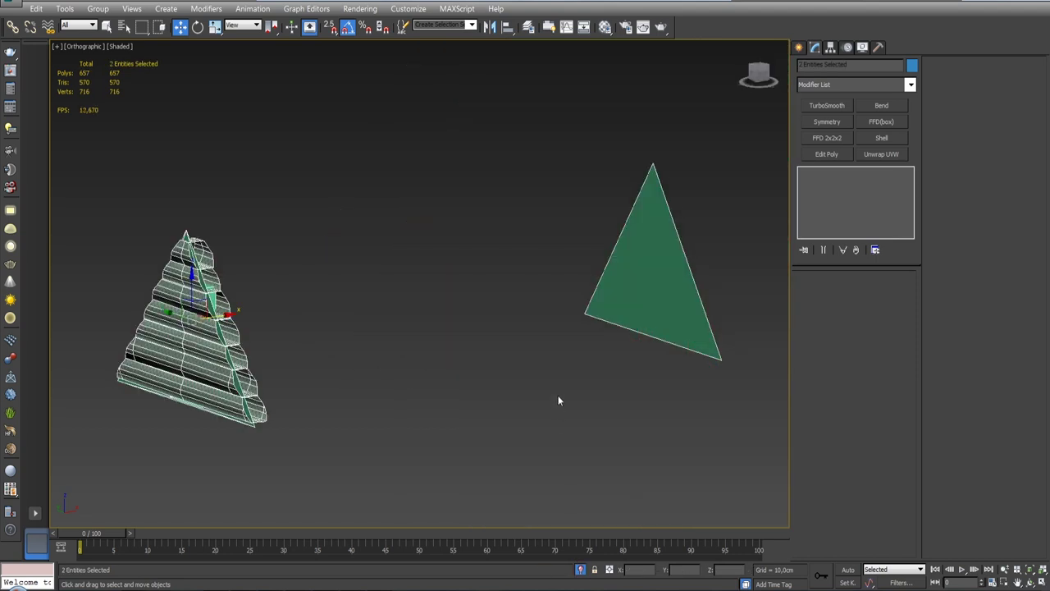
Frame the isolated porch gable pieces in Front view and select the log stack group.
key(f)
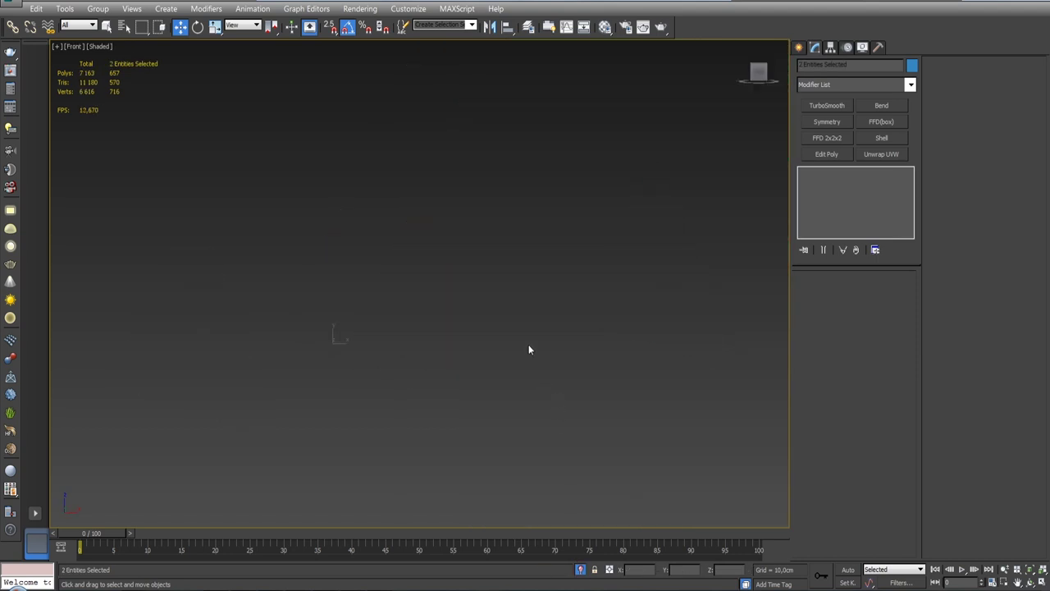
scroll(528, 349, up, 3)
scroll(529, 350, down, 3)
middle_drag(528, 350, 469, 363)
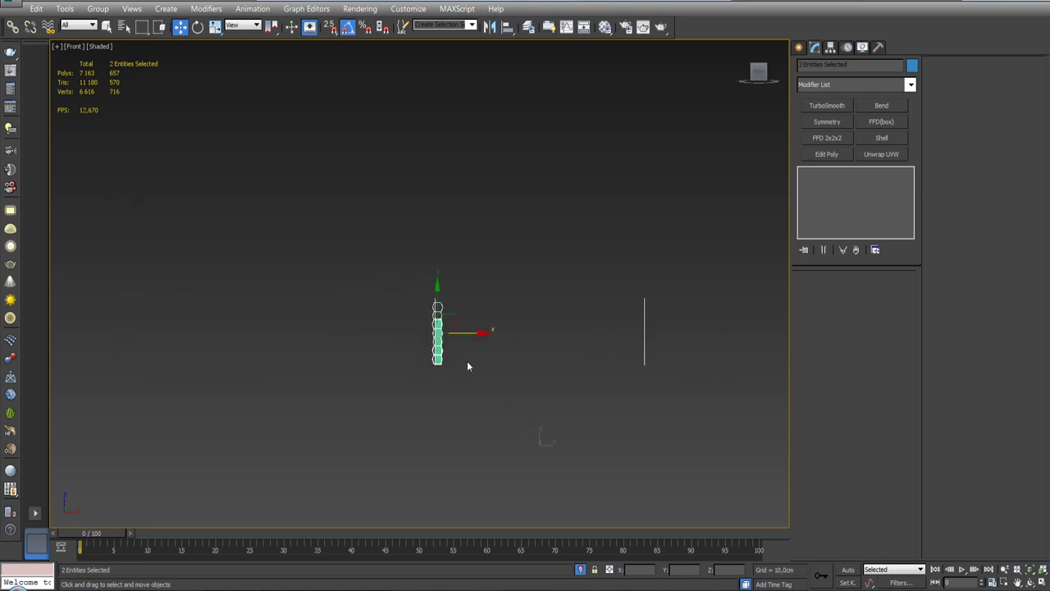
scroll(441, 323, up, 4)
scroll(441, 323, up, 4)
key(ctrl+g)
scroll(446, 302, up, 2)
scroll(446, 302, down, 4)
Shift Group001 slightly left in Front wireframe to centre it in the gable triangle.
key(F3)
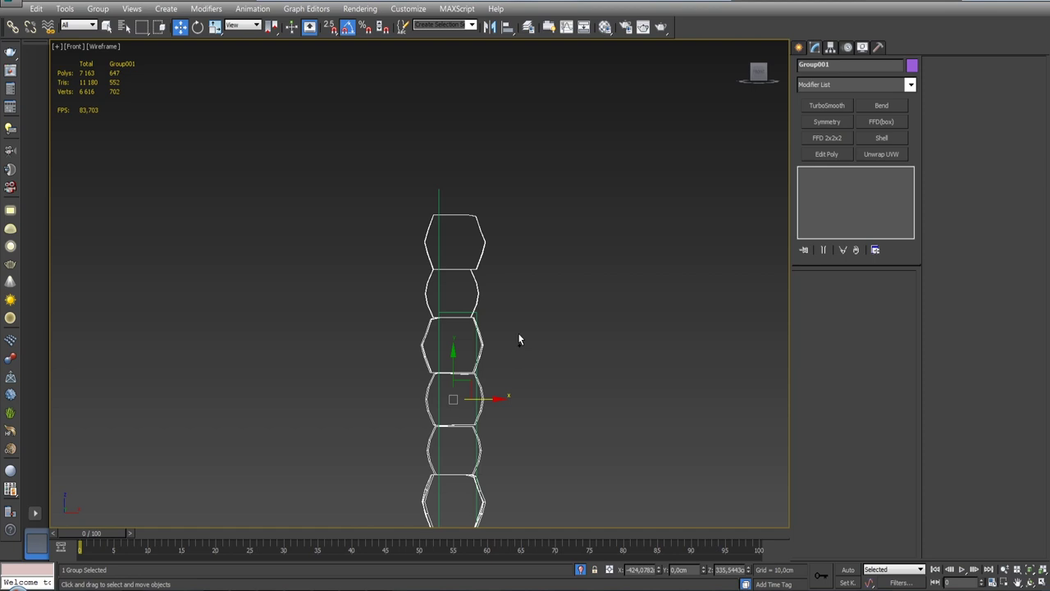
middle_drag(517, 332, 523, 283)
drag(500, 352, 487, 352)
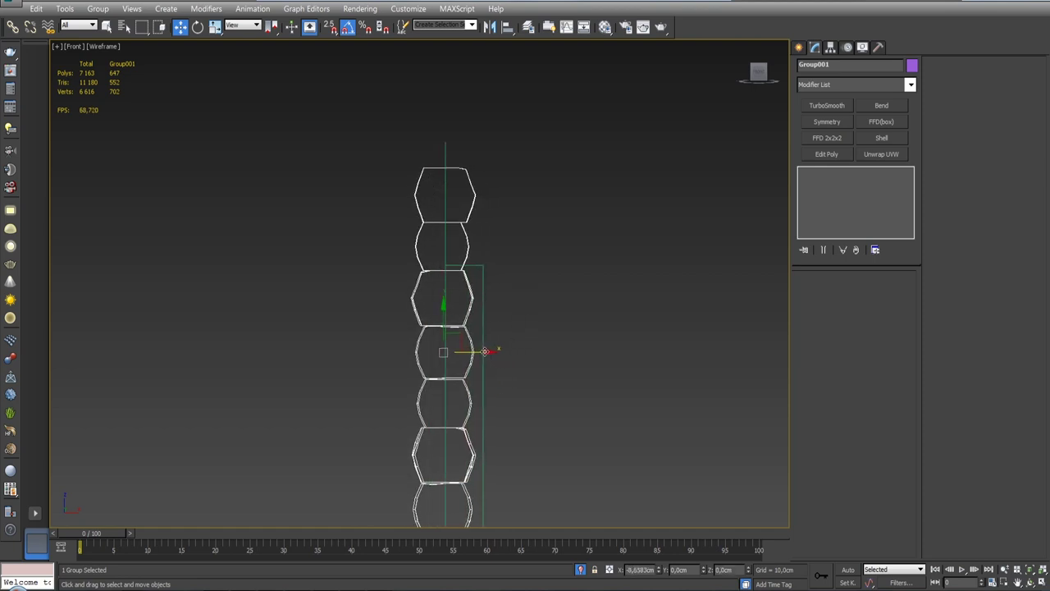
Exit isolation, return to shaded display and orbit to inspect both log-filled gables.
click(582, 569)
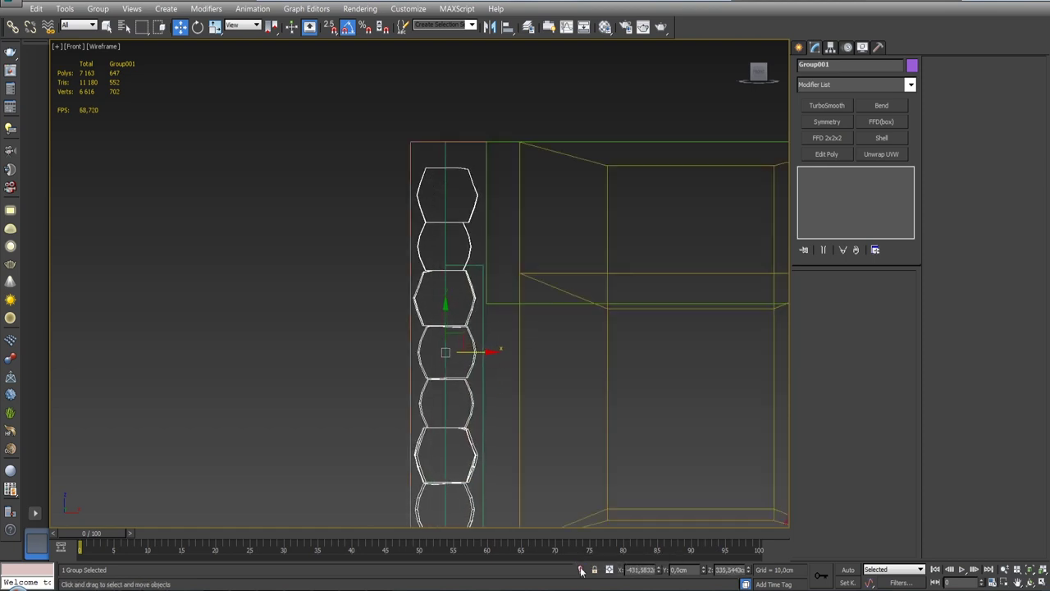
key(F3)
mouse_move(489, 291)
alt+middle_down()
mouse_move(509, 246)
mouse_move(563, 287)
alt+middle_up()
alt+middle_drag(426, 246, 462, 231)
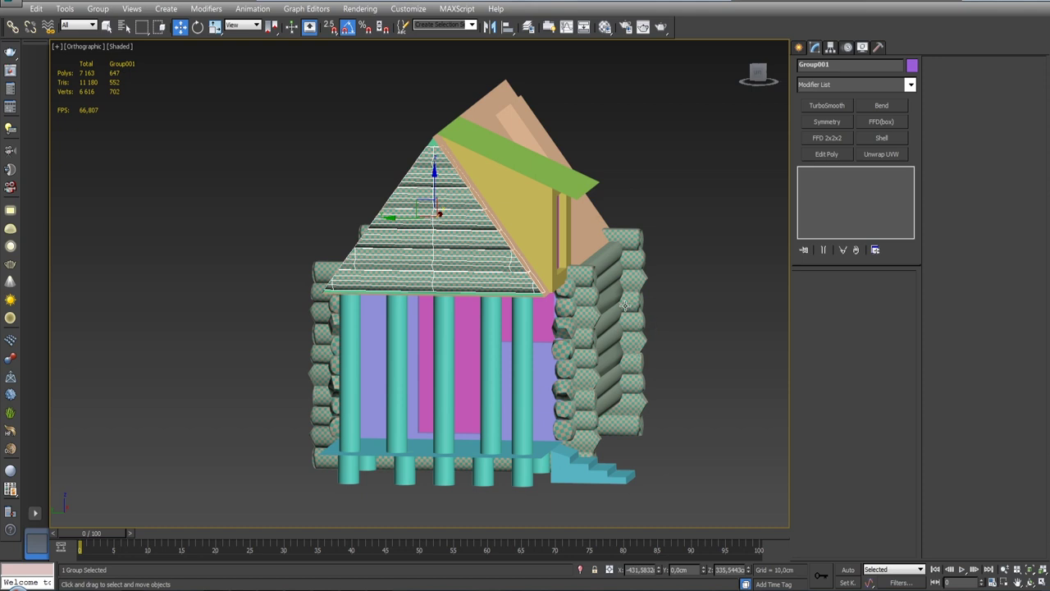
alt+middle_drag(619, 273, 680, 325)
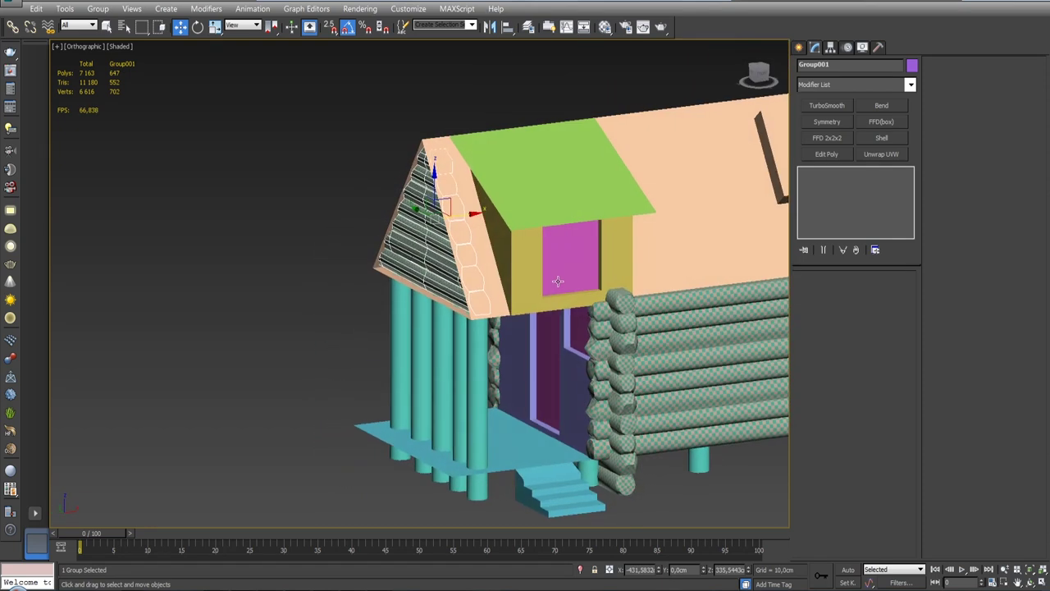
scroll(681, 325, down, 4)
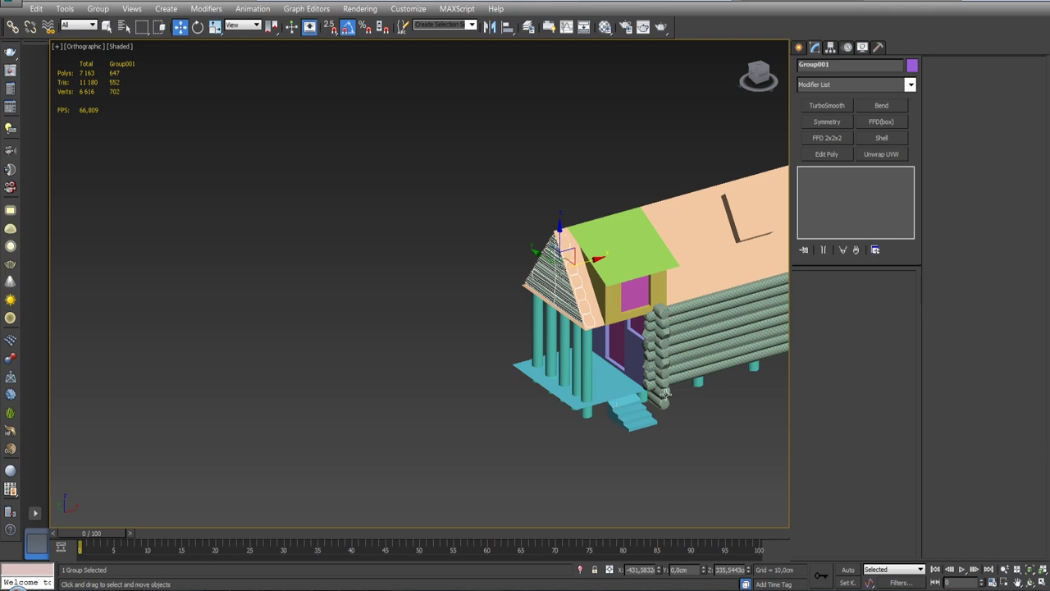
alt+middle_drag(666, 393, 474, 308)
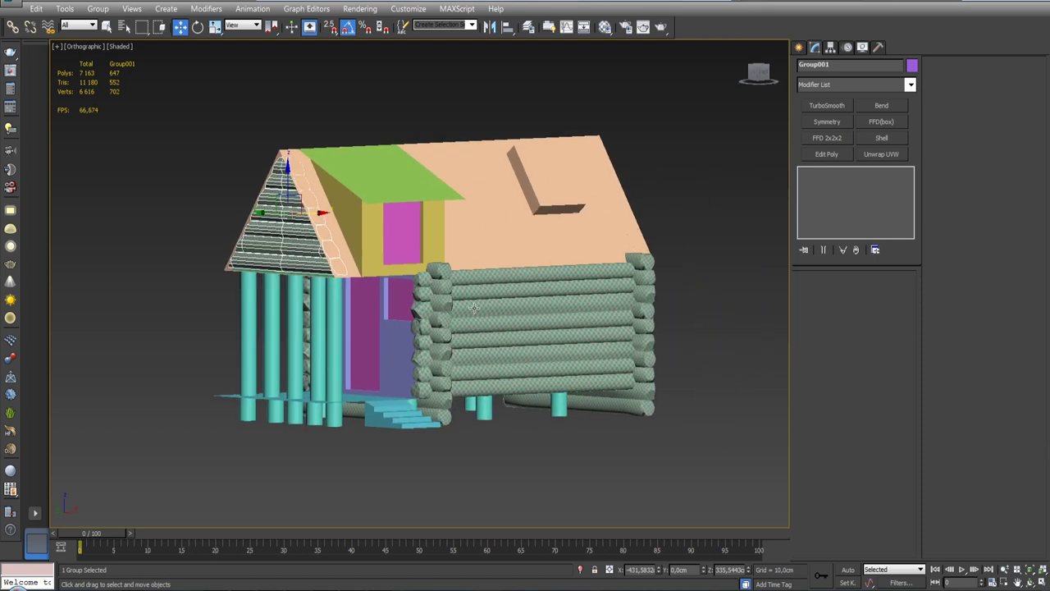